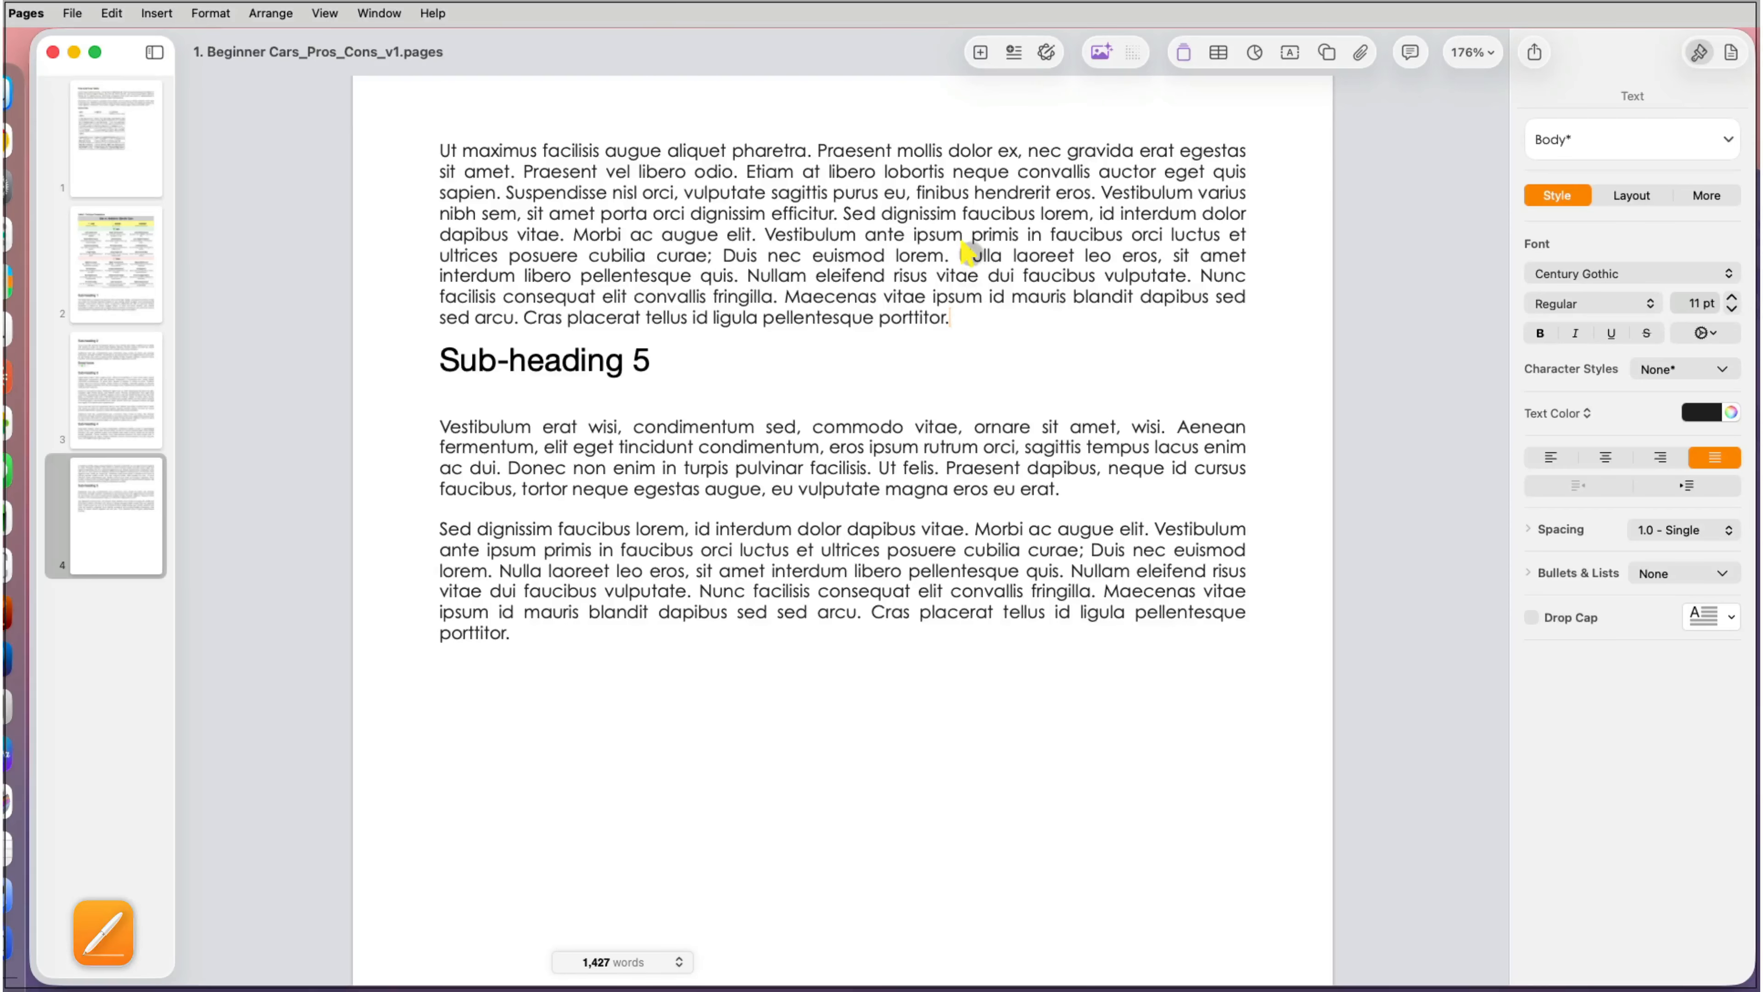
Step: Insert a Basic table into the paragraph above Sub-heading 5, just before the sentence starting "Nulla laoreet leo eros"
{"action": "left_click", "coordinate": [959, 255]}
{"action": "left_click", "coordinate": [146, 11]}
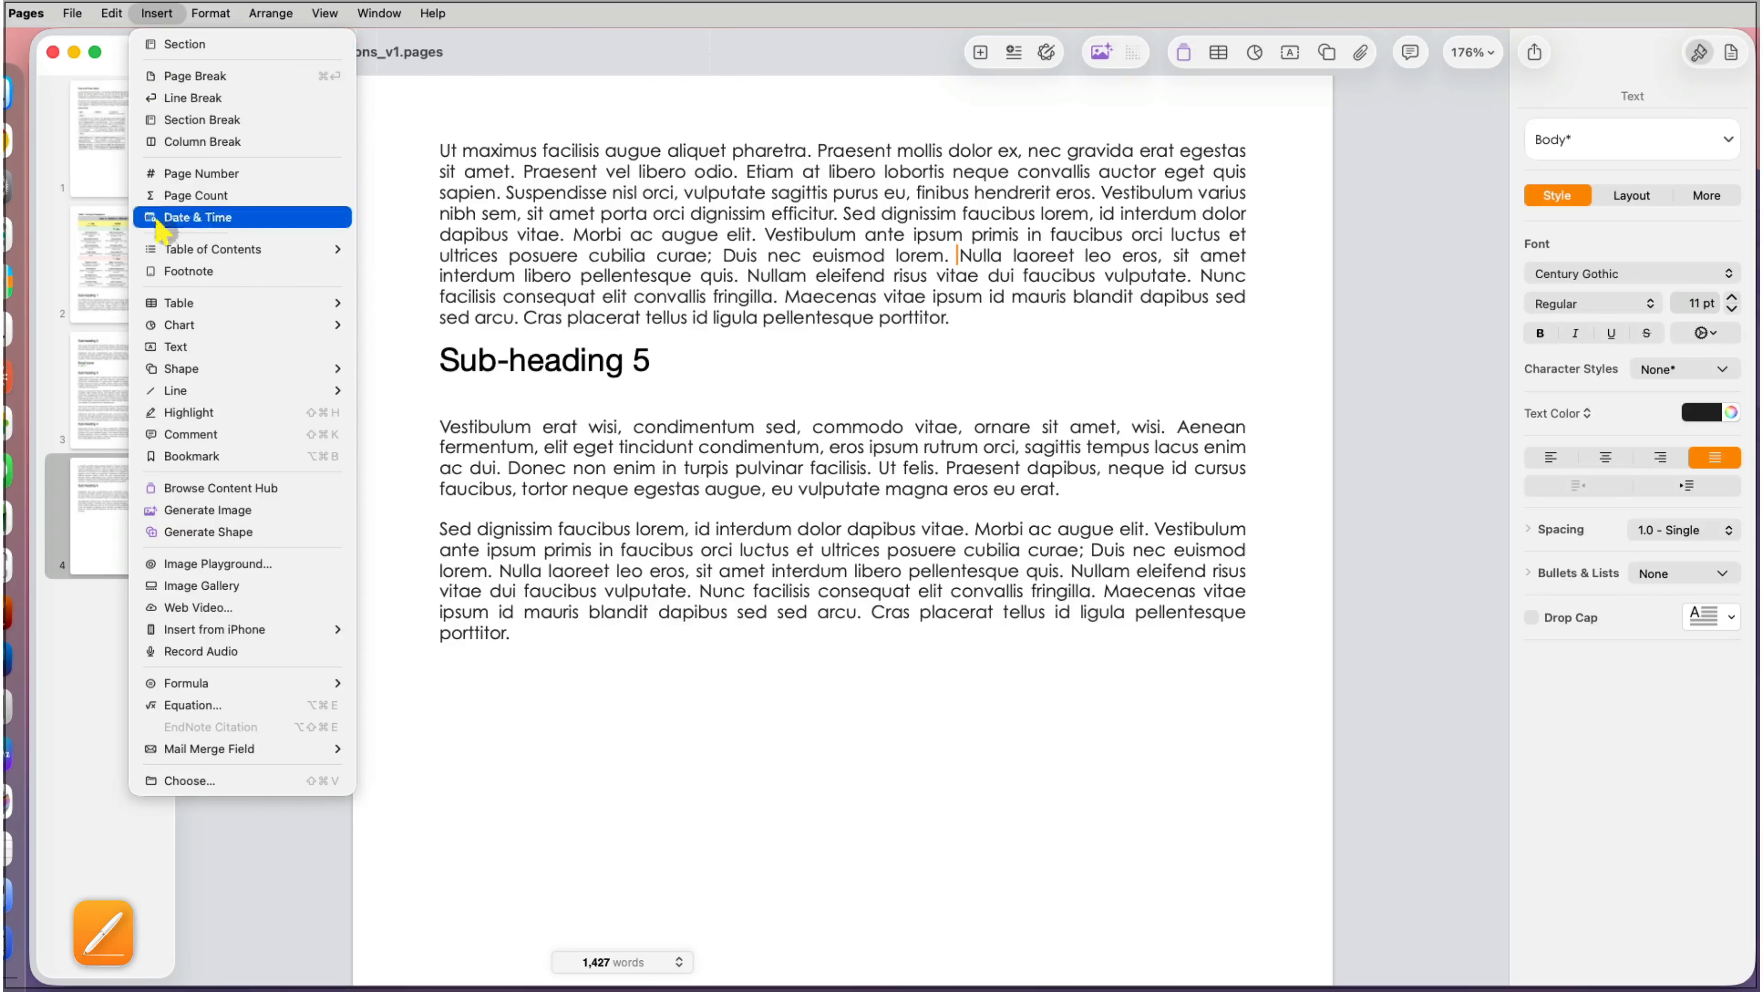
{"action": "mouse_move", "coordinate": [177, 301]}
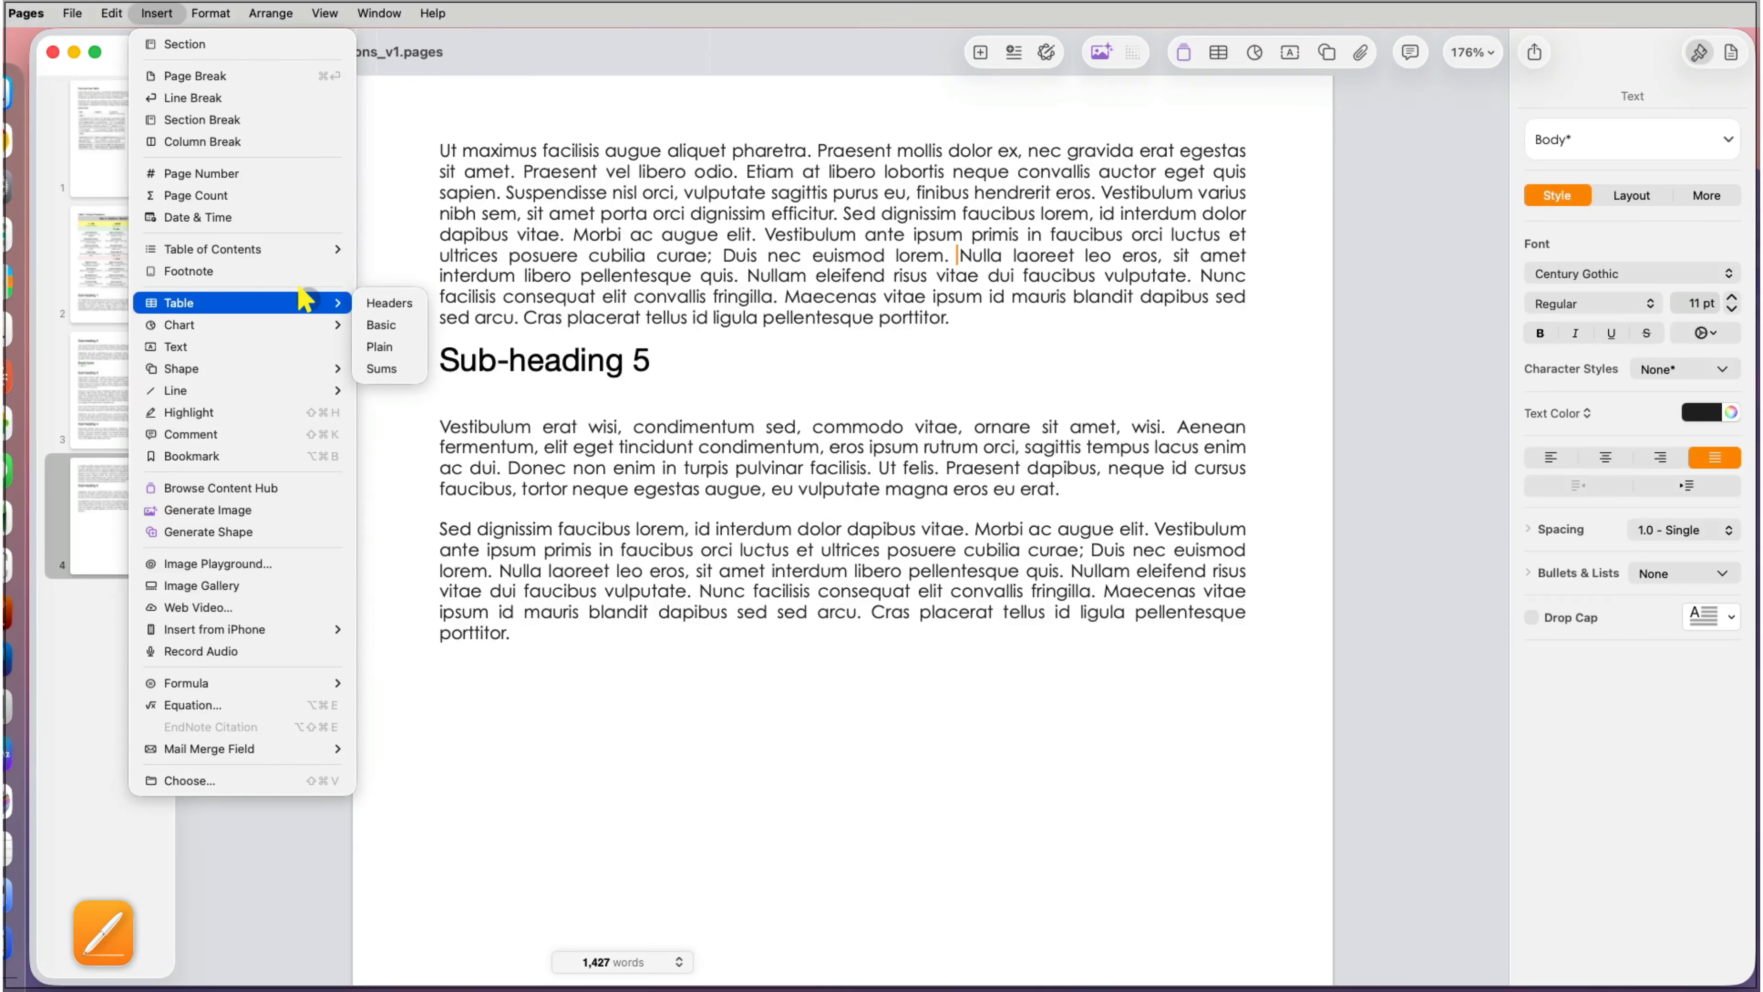
{"action": "left_click", "coordinate": [381, 324]}
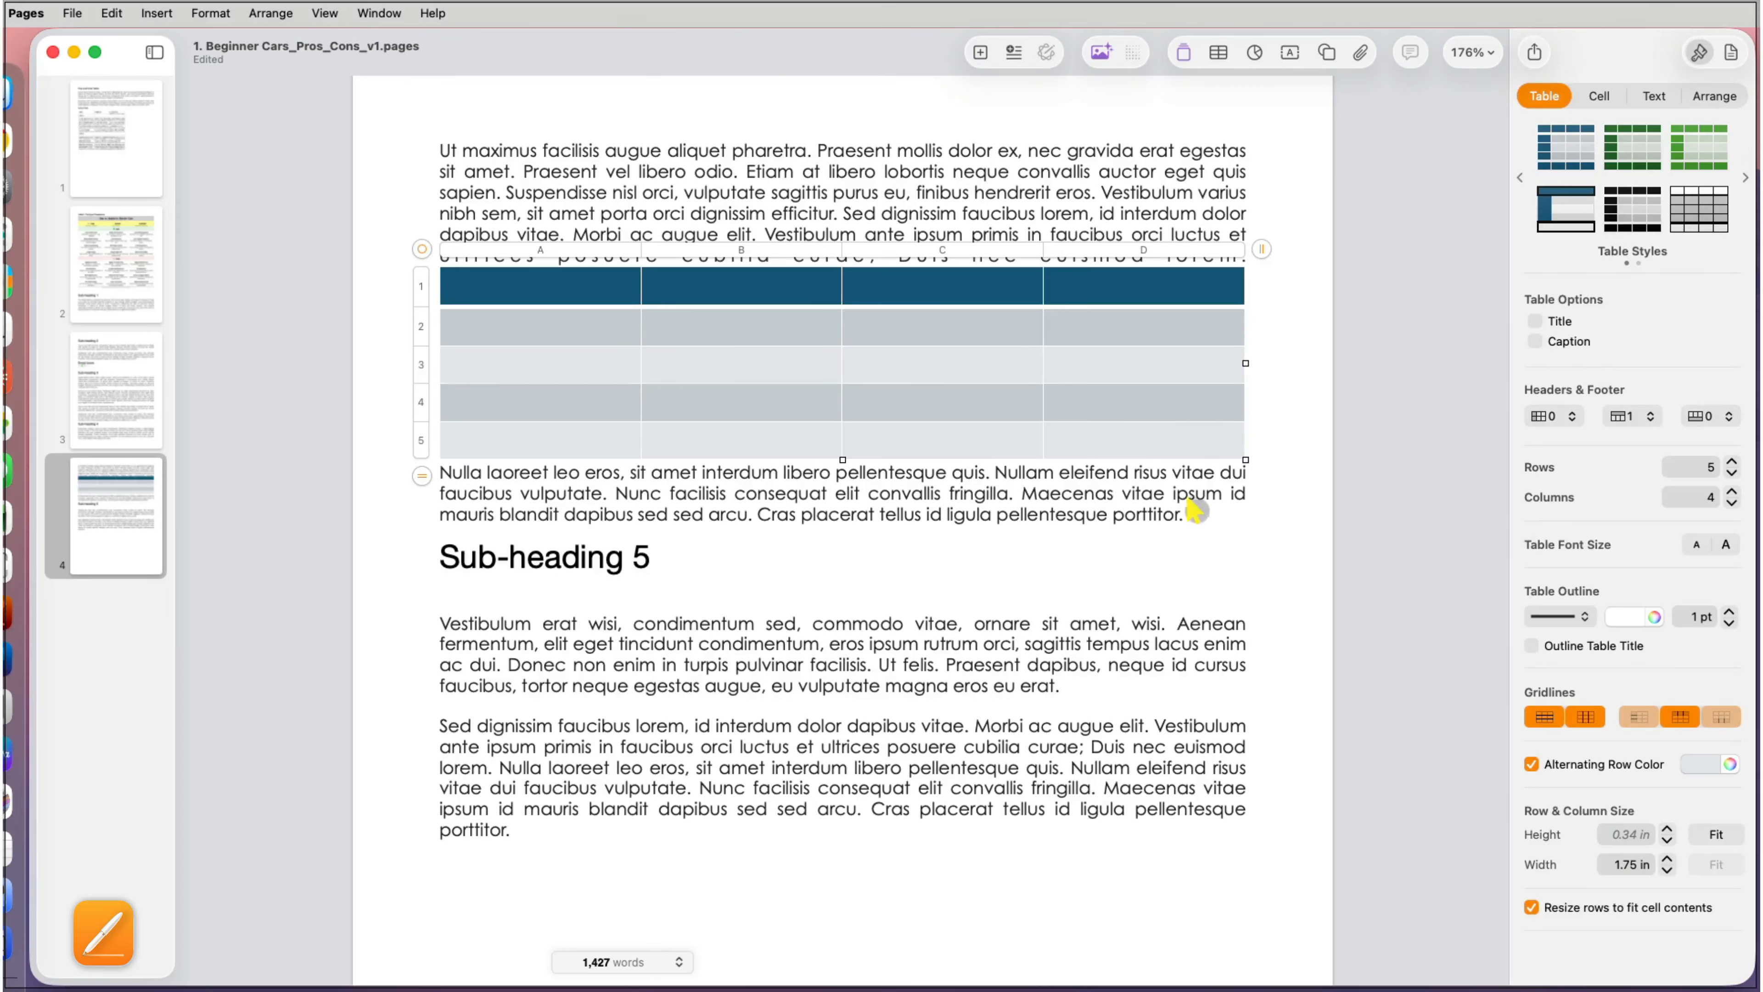
Step: Move the inserted table down the page by adding several blank lines between it and the text above
{"action": "left_click", "coordinate": [1249, 255]}
{"action": "key", "text": "Return"}
{"action": "key", "text": "Return"}
{"action": "key", "text": "Return"}
{"action": "key", "text": "Return"}
{"action": "key", "text": "Return"}
{"action": "key", "text": "Return"}
{"action": "key", "text": "Return"}
{"action": "key", "text": "Return"}
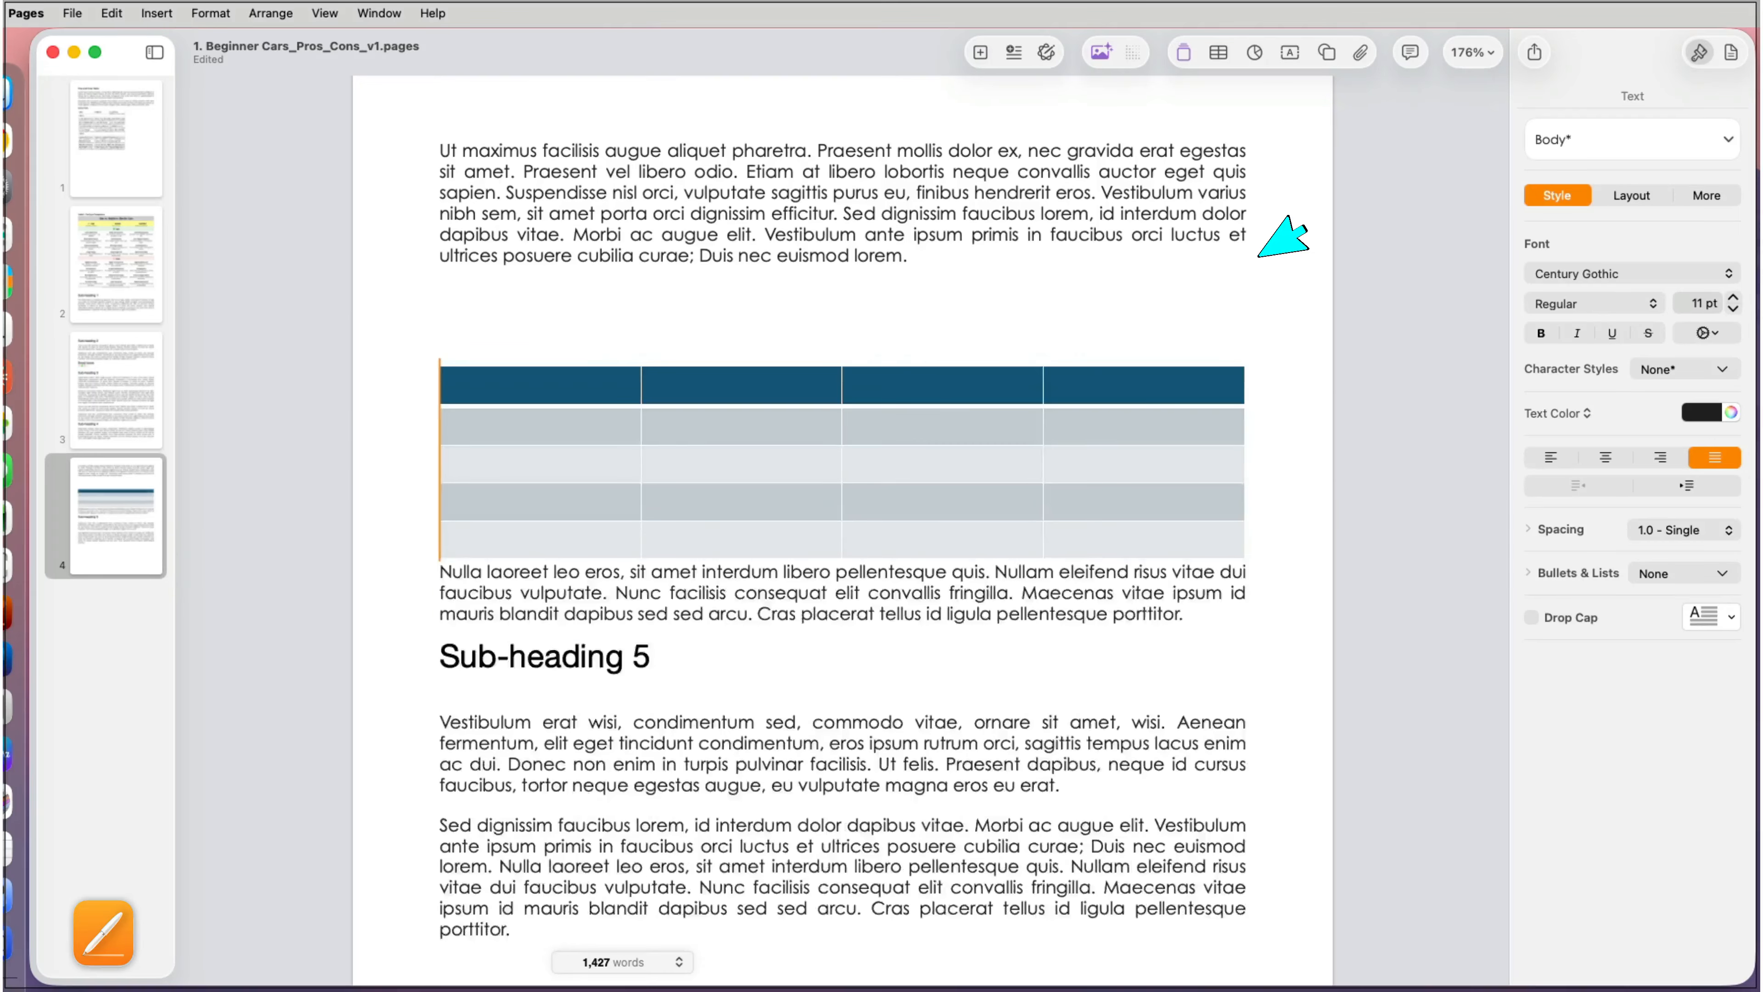
Step: Remove the extra blank lines above the table to bring it back up near the preceding text
{"action": "key", "text": "BackSpace"}
{"action": "key", "text": "BackSpace"}
{"action": "key", "text": "BackSpace"}
{"action": "key", "text": "BackSpace"}
{"action": "key", "text": "BackSpace"}
{"action": "key", "text": "BackSpace"}
{"action": "key", "text": "BackSpace"}
Step: Add a blank line above Sub-heading 5 and insert a bright green table with a header row, header column and footer there
{"action": "left_click", "coordinate": [1197, 533]}
{"action": "key", "text": "Return"}
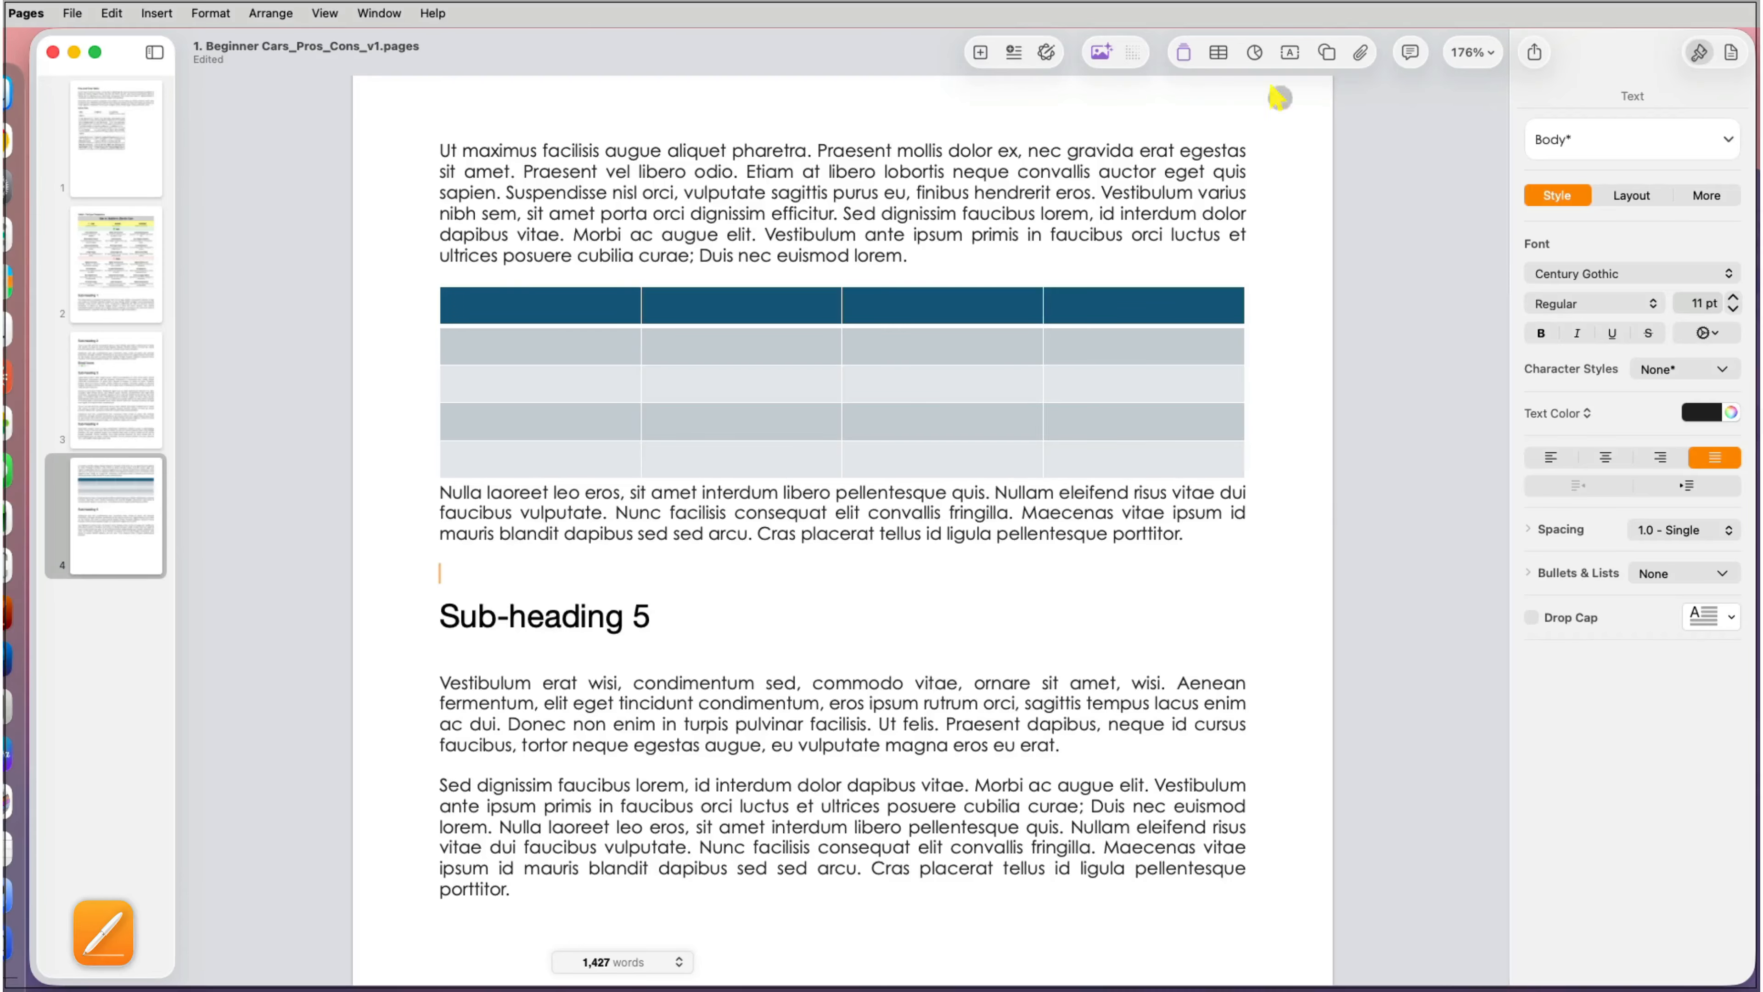
{"action": "left_click", "coordinate": [1218, 52]}
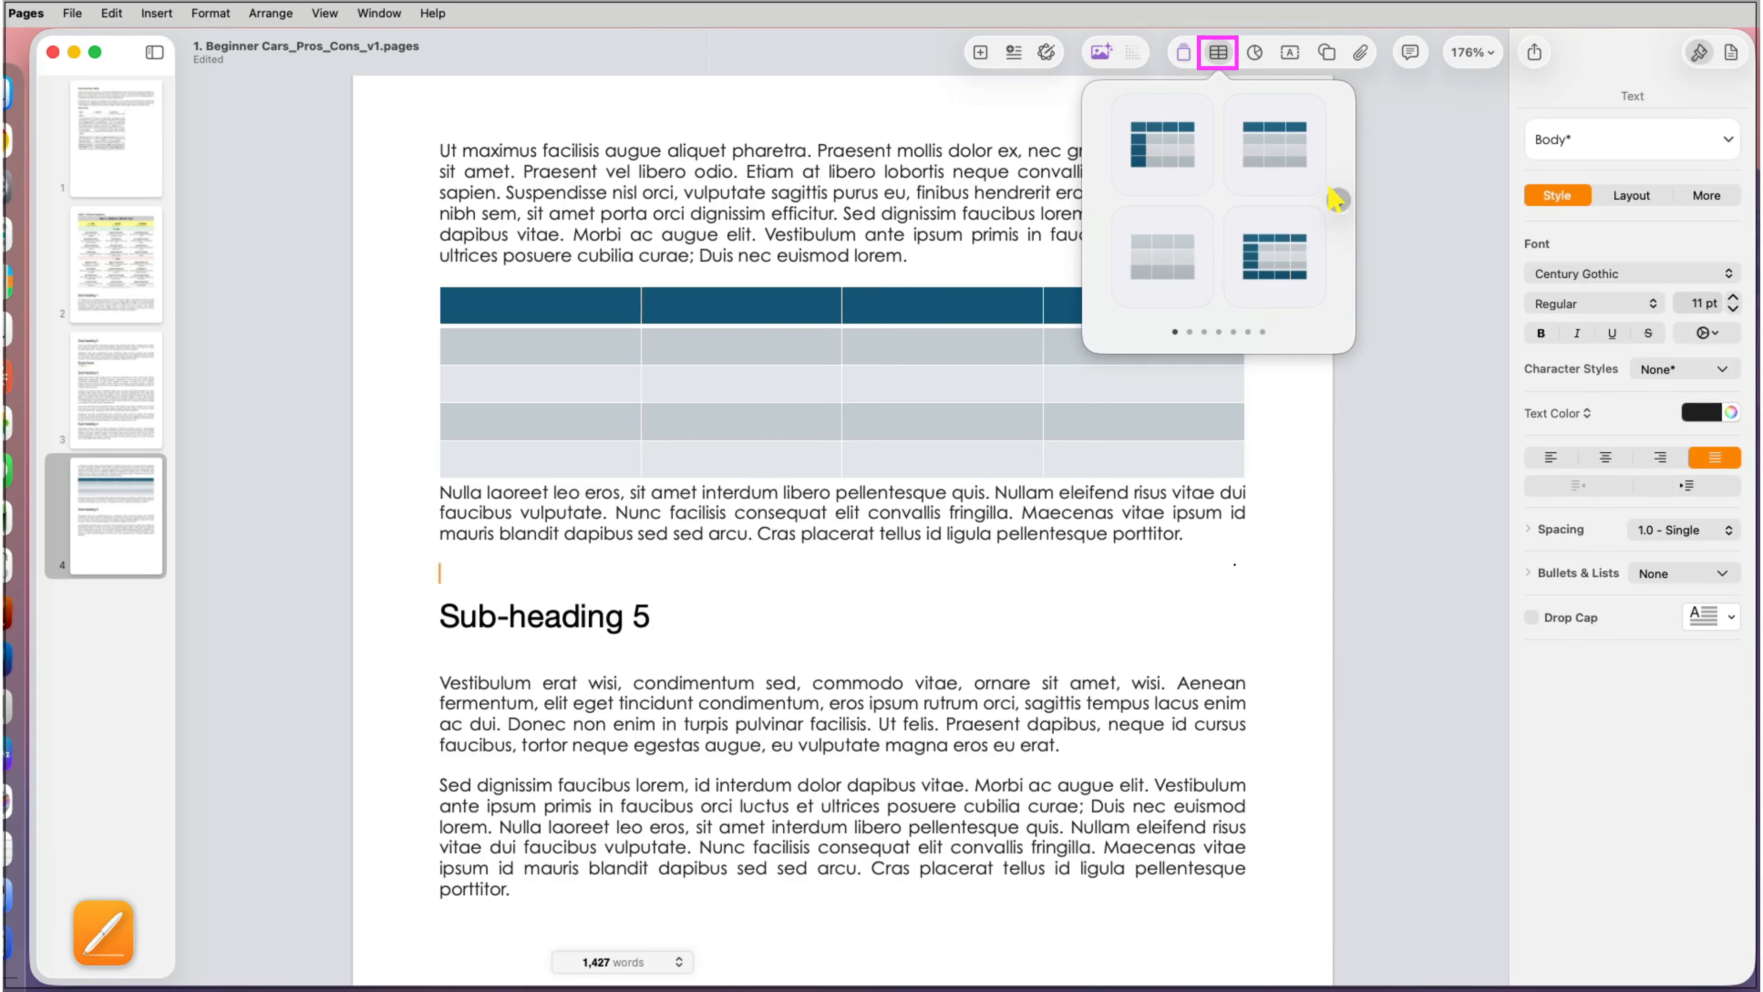
{"action": "left_click", "coordinate": [1339, 201]}
{"action": "left_click", "coordinate": [1339, 201]}
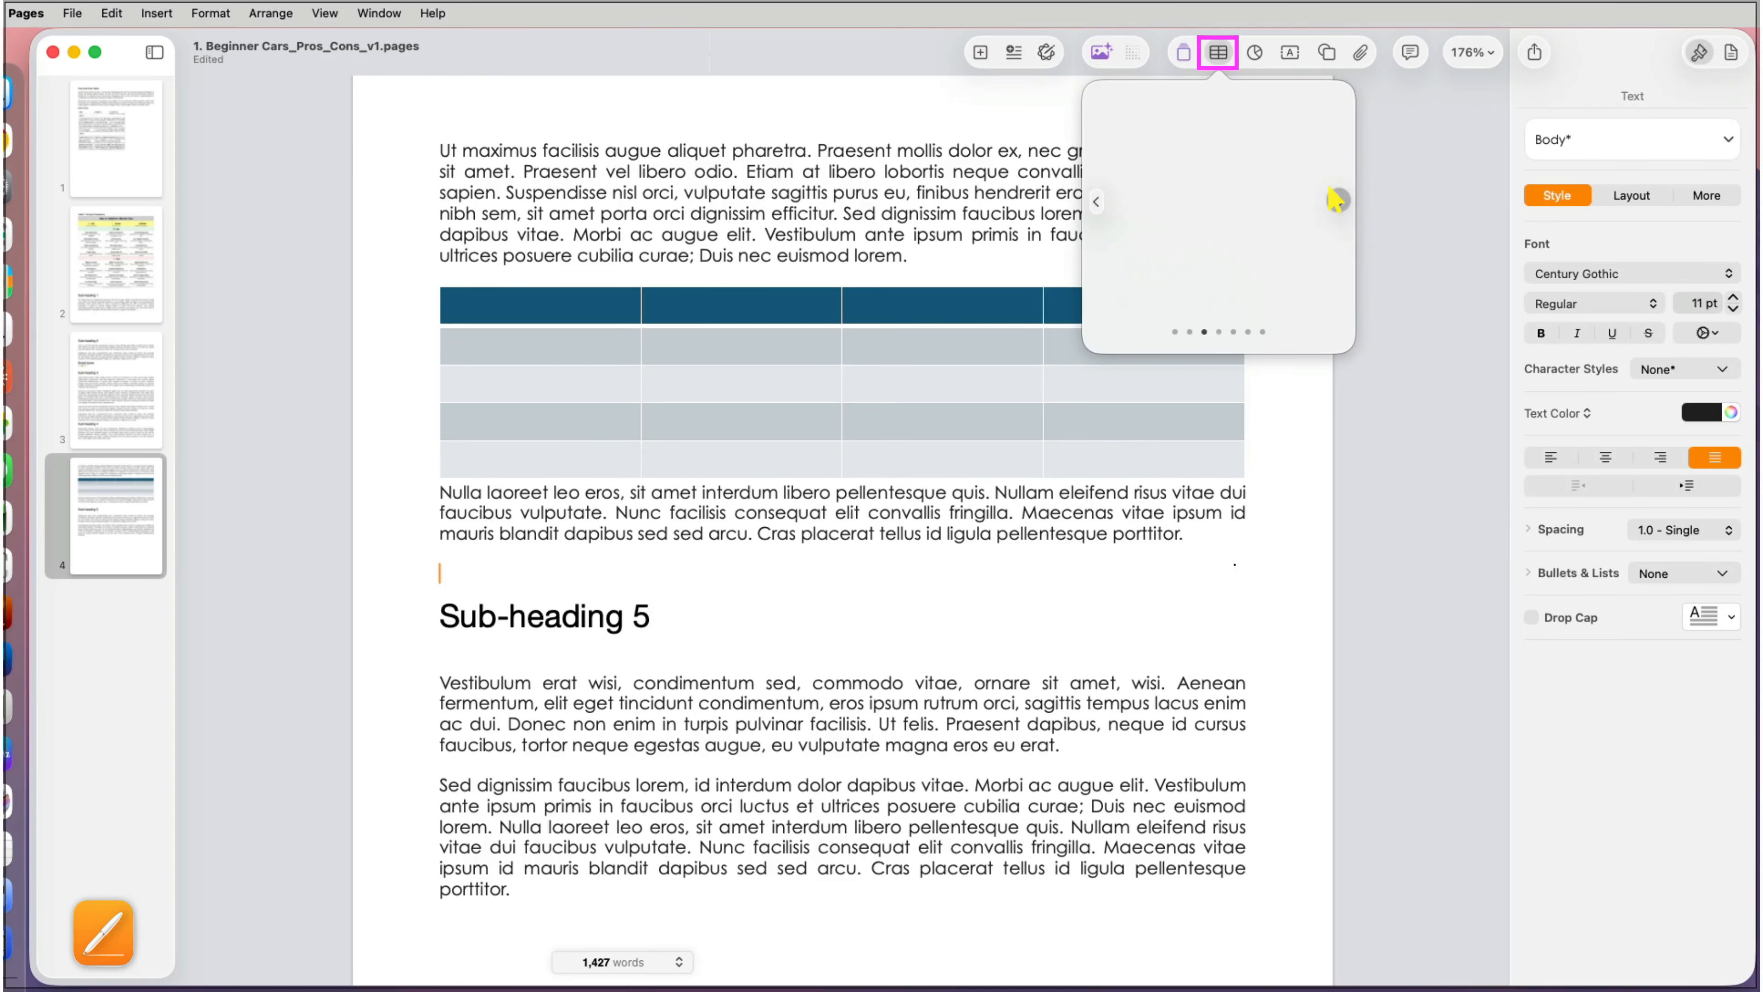
{"action": "left_click", "coordinate": [1338, 202]}
{"action": "left_click", "coordinate": [1339, 201]}
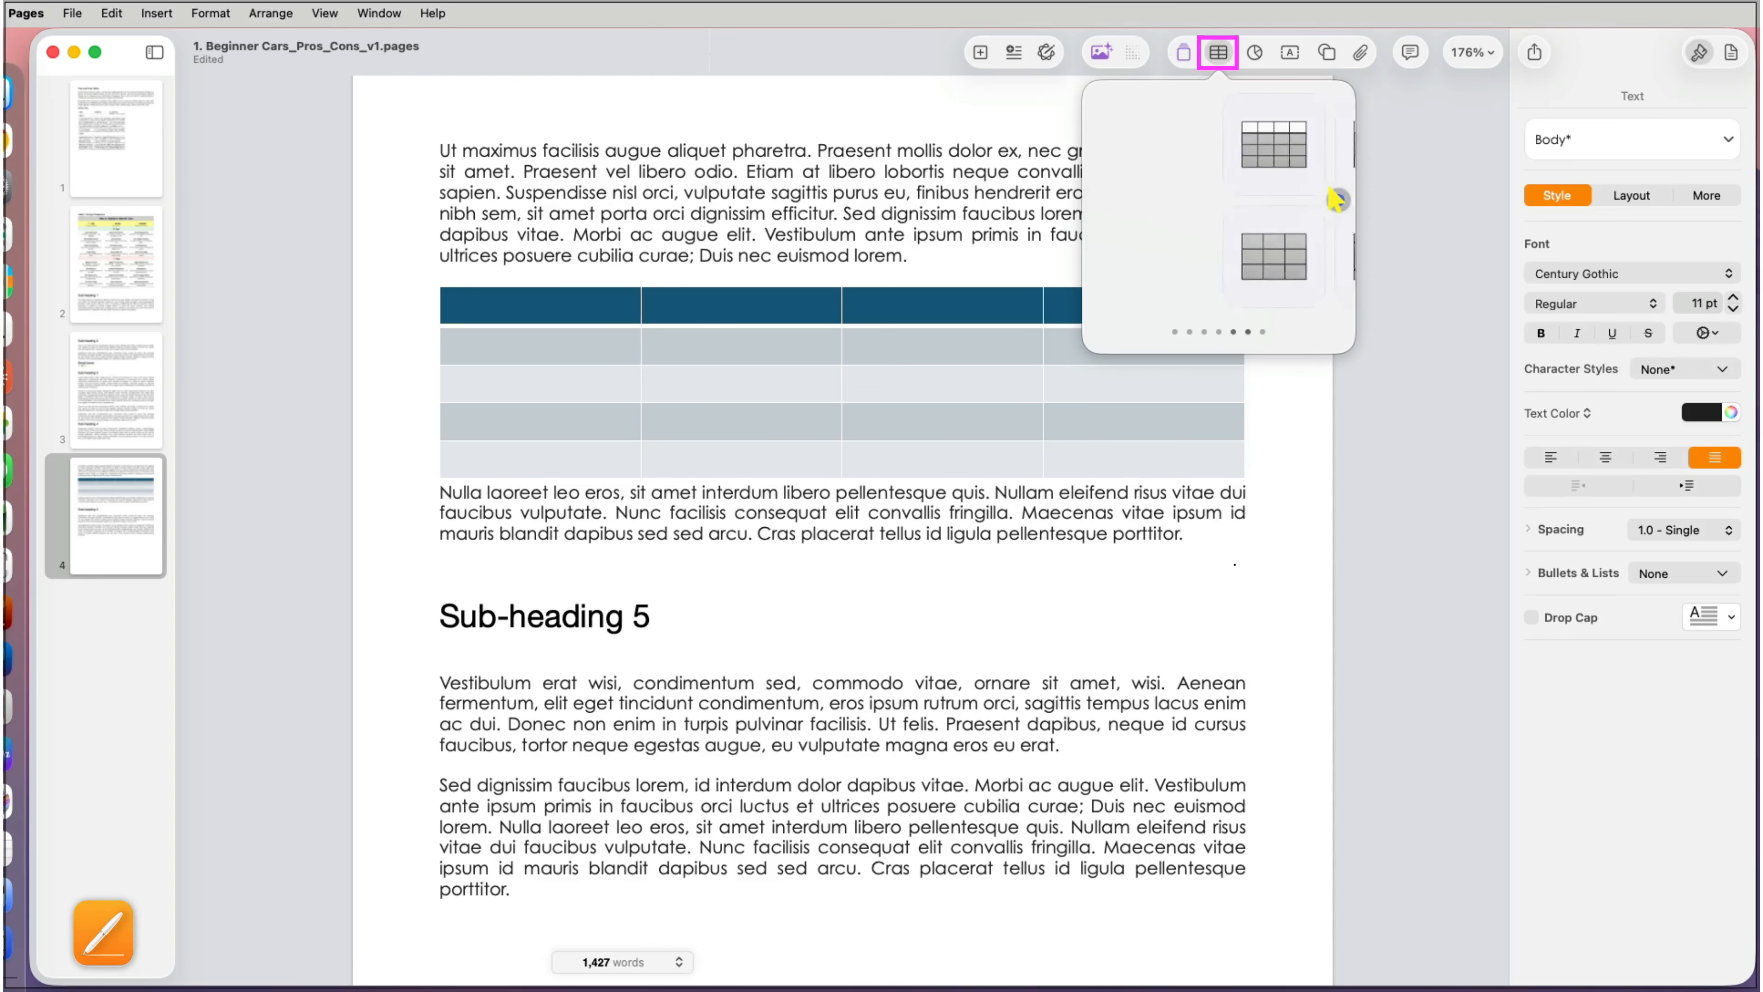
{"action": "left_click", "coordinate": [1338, 201]}
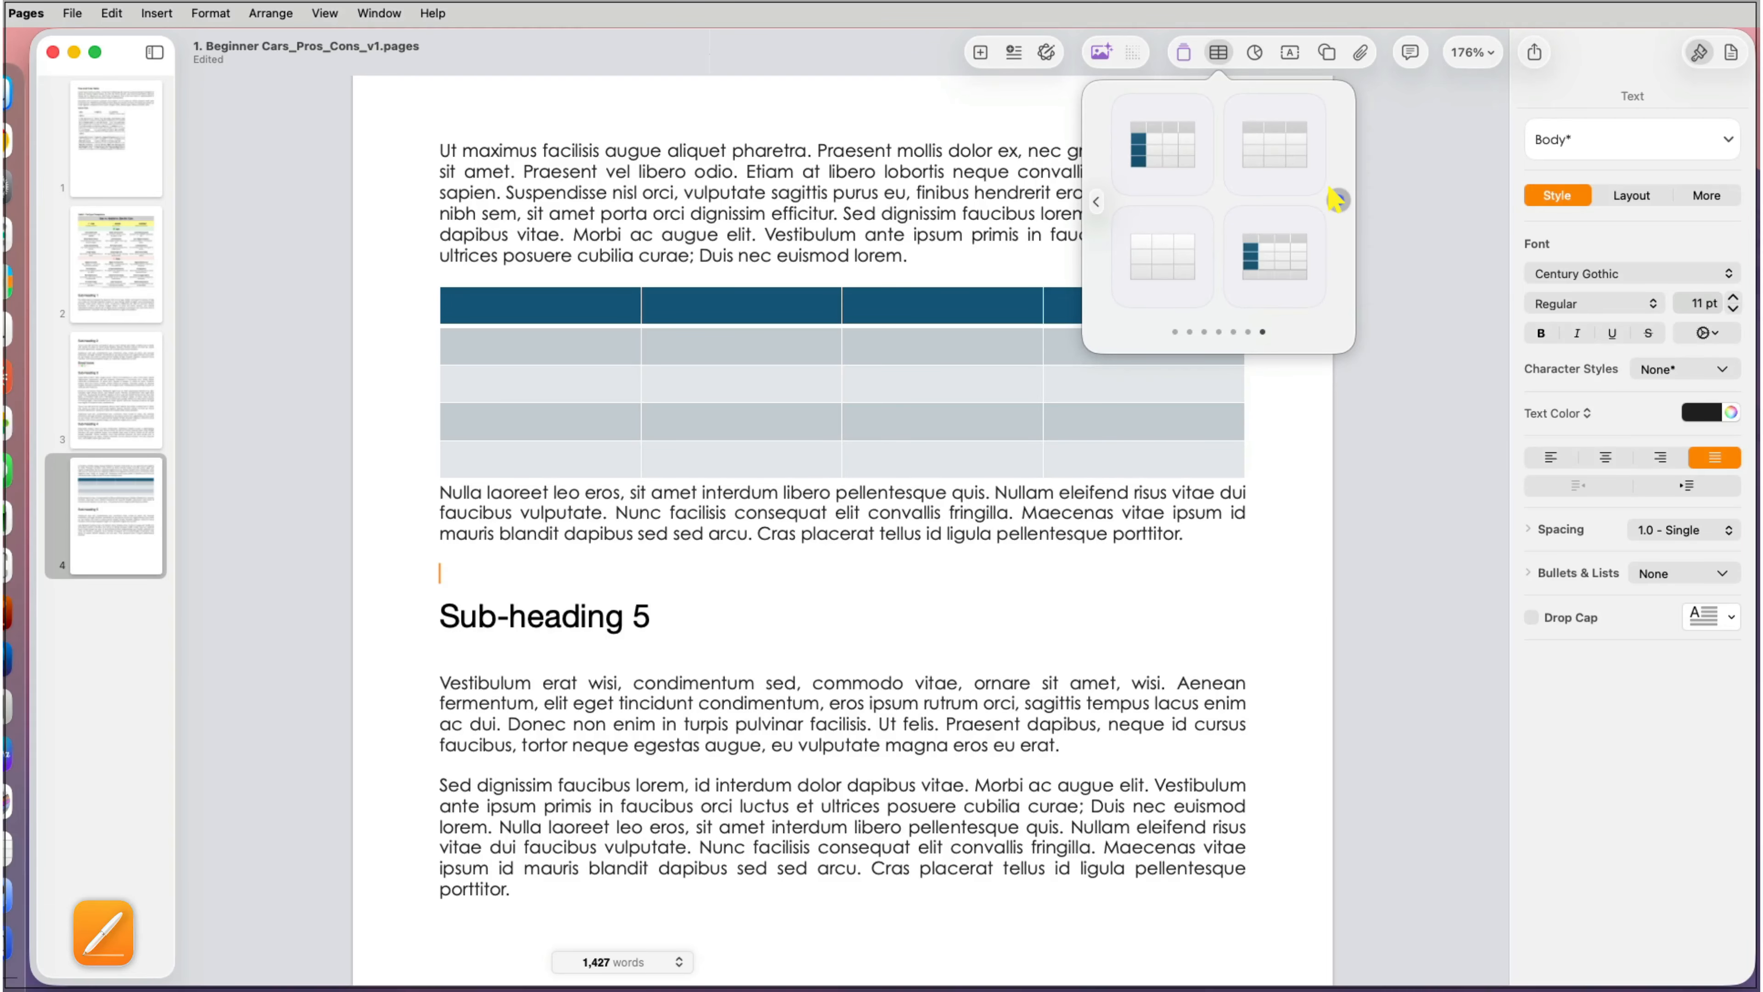
{"action": "left_click", "coordinate": [1093, 202]}
{"action": "left_click", "coordinate": [1093, 203]}
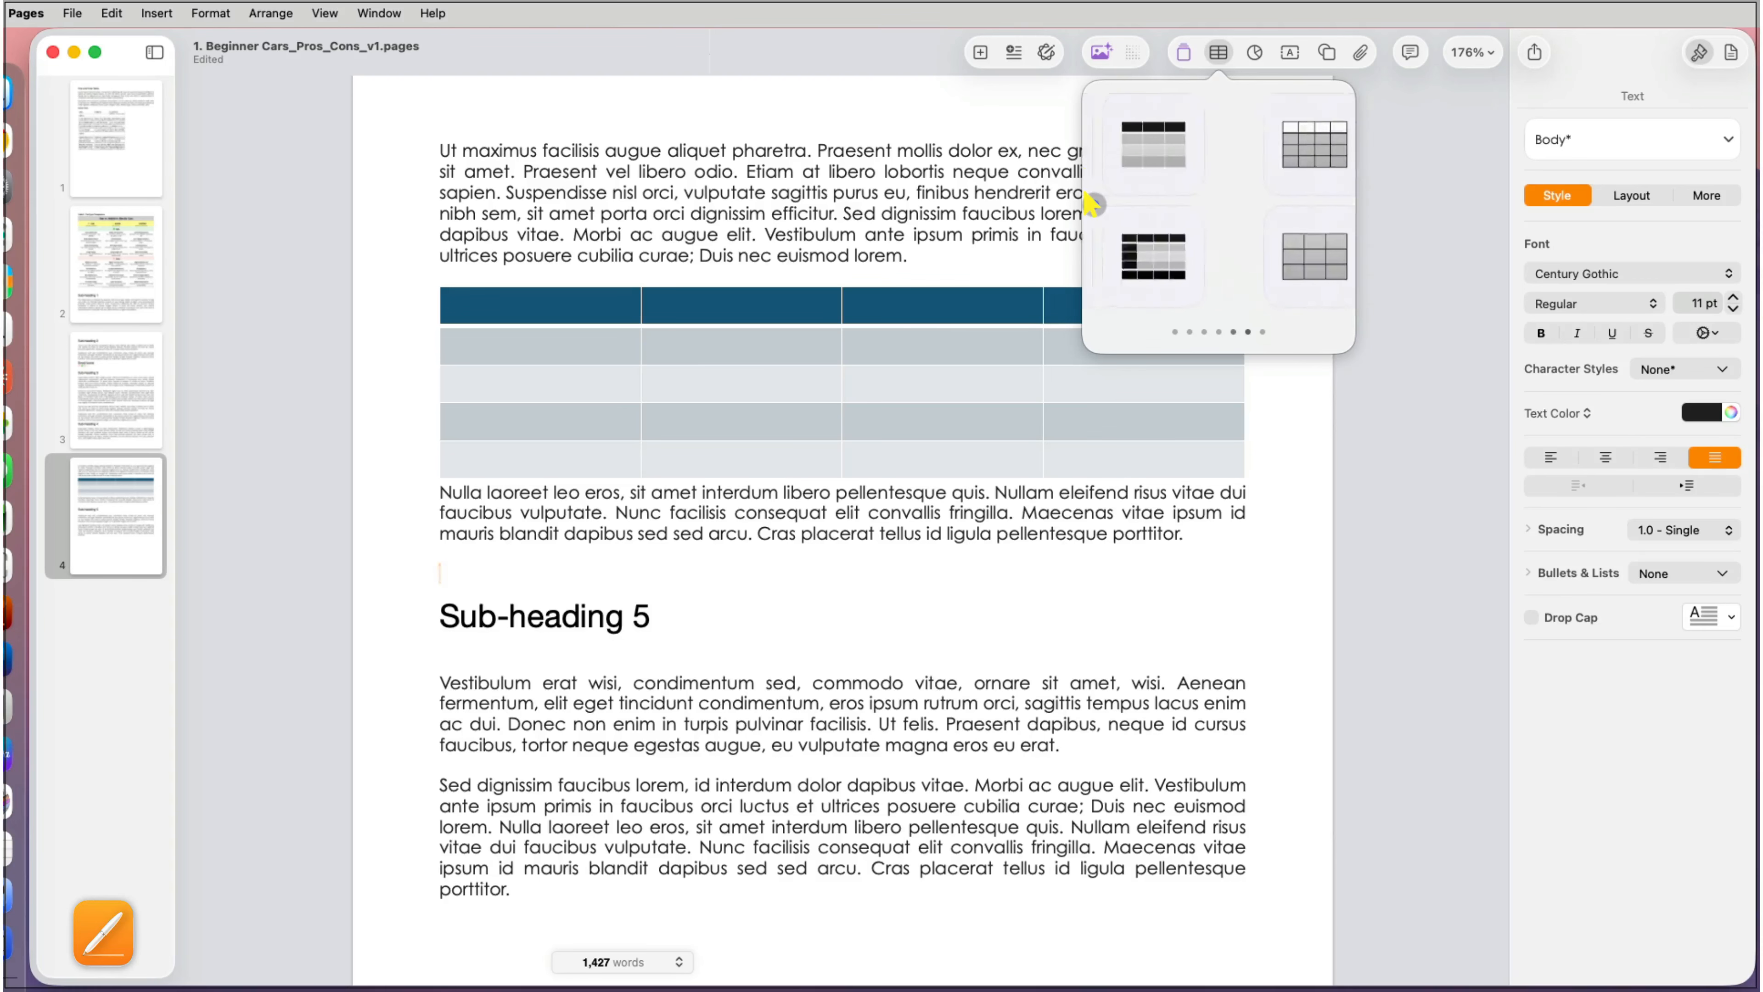
{"action": "left_click", "coordinate": [1093, 203]}
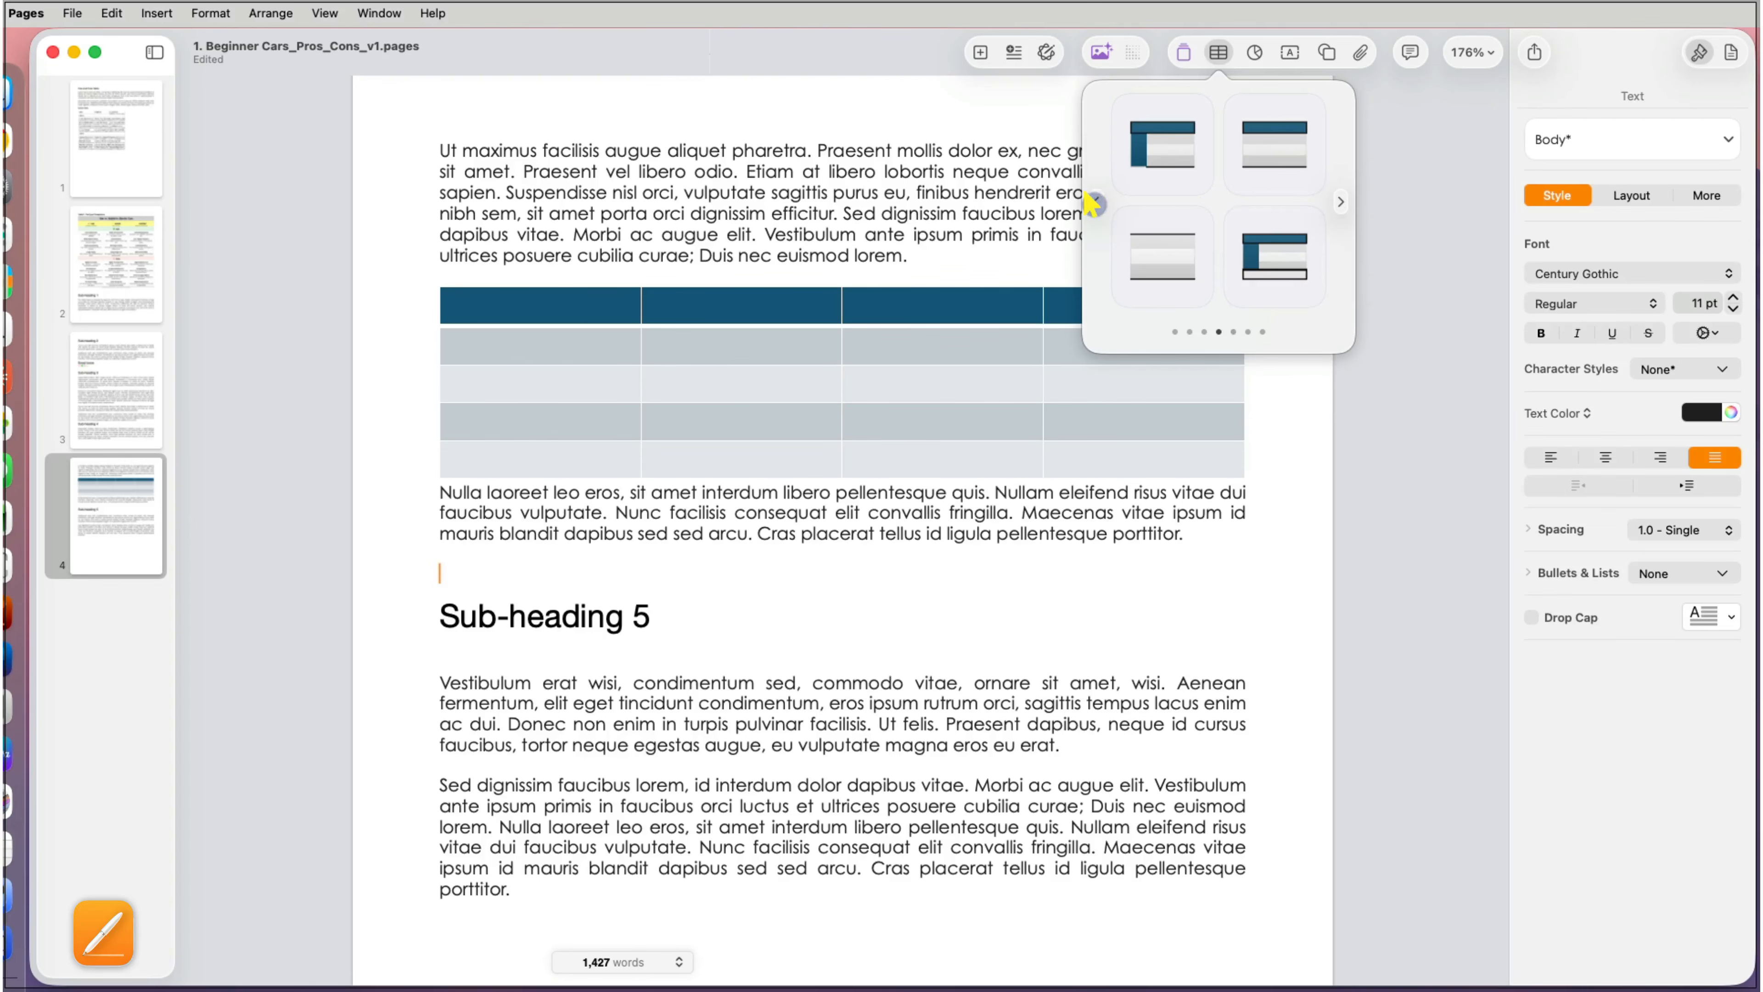
{"action": "left_click", "coordinate": [1093, 203]}
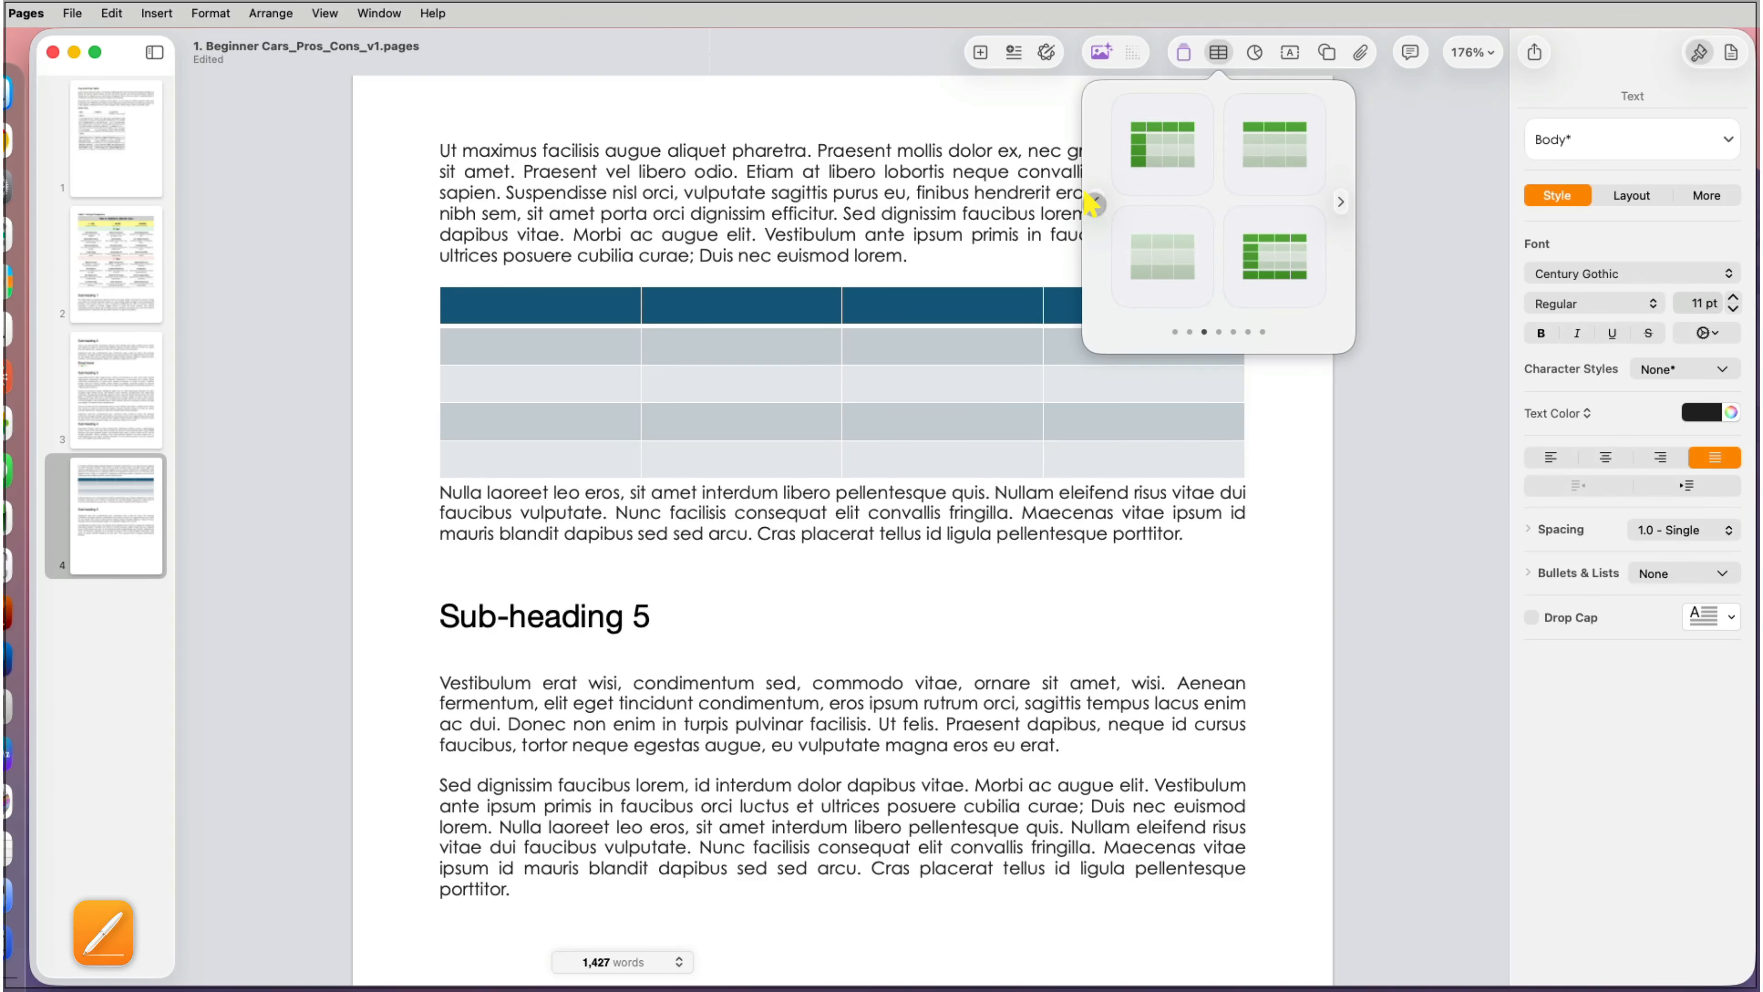
{"action": "left_click", "coordinate": [1247, 264]}
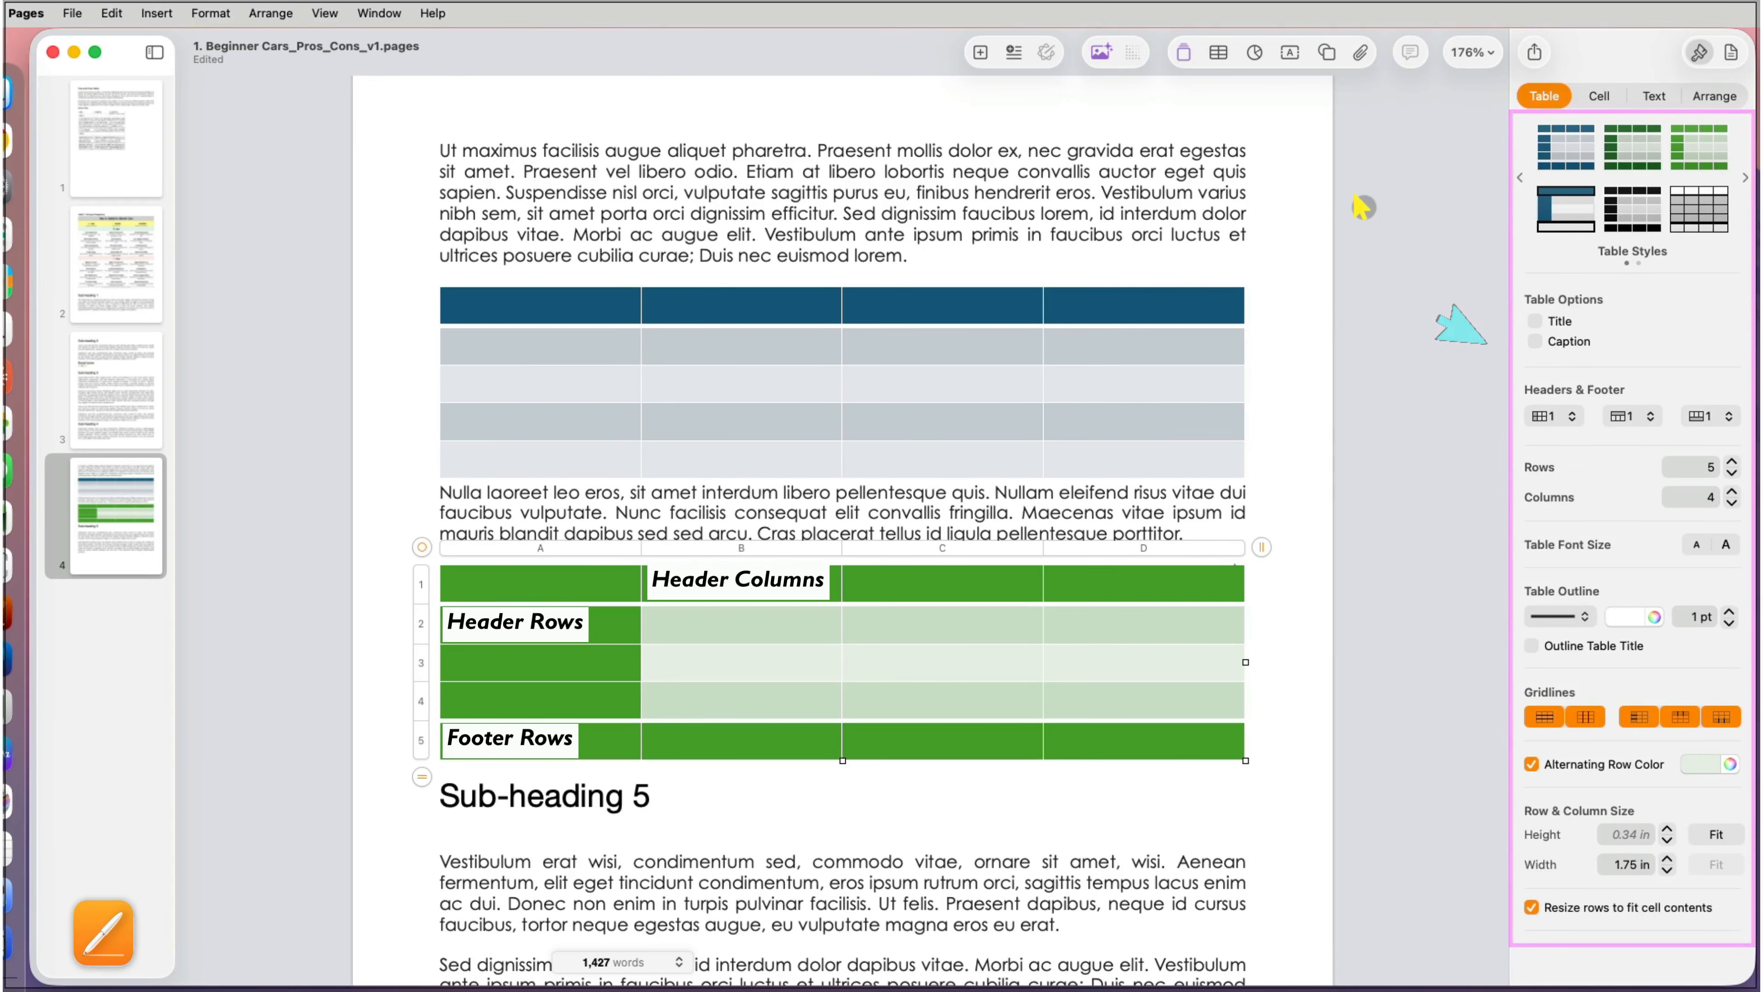
Step: Try the black and the gray grid table styles on the green table, and apply the saved custom style with the blue header column
{"action": "left_click", "coordinate": [1714, 205]}
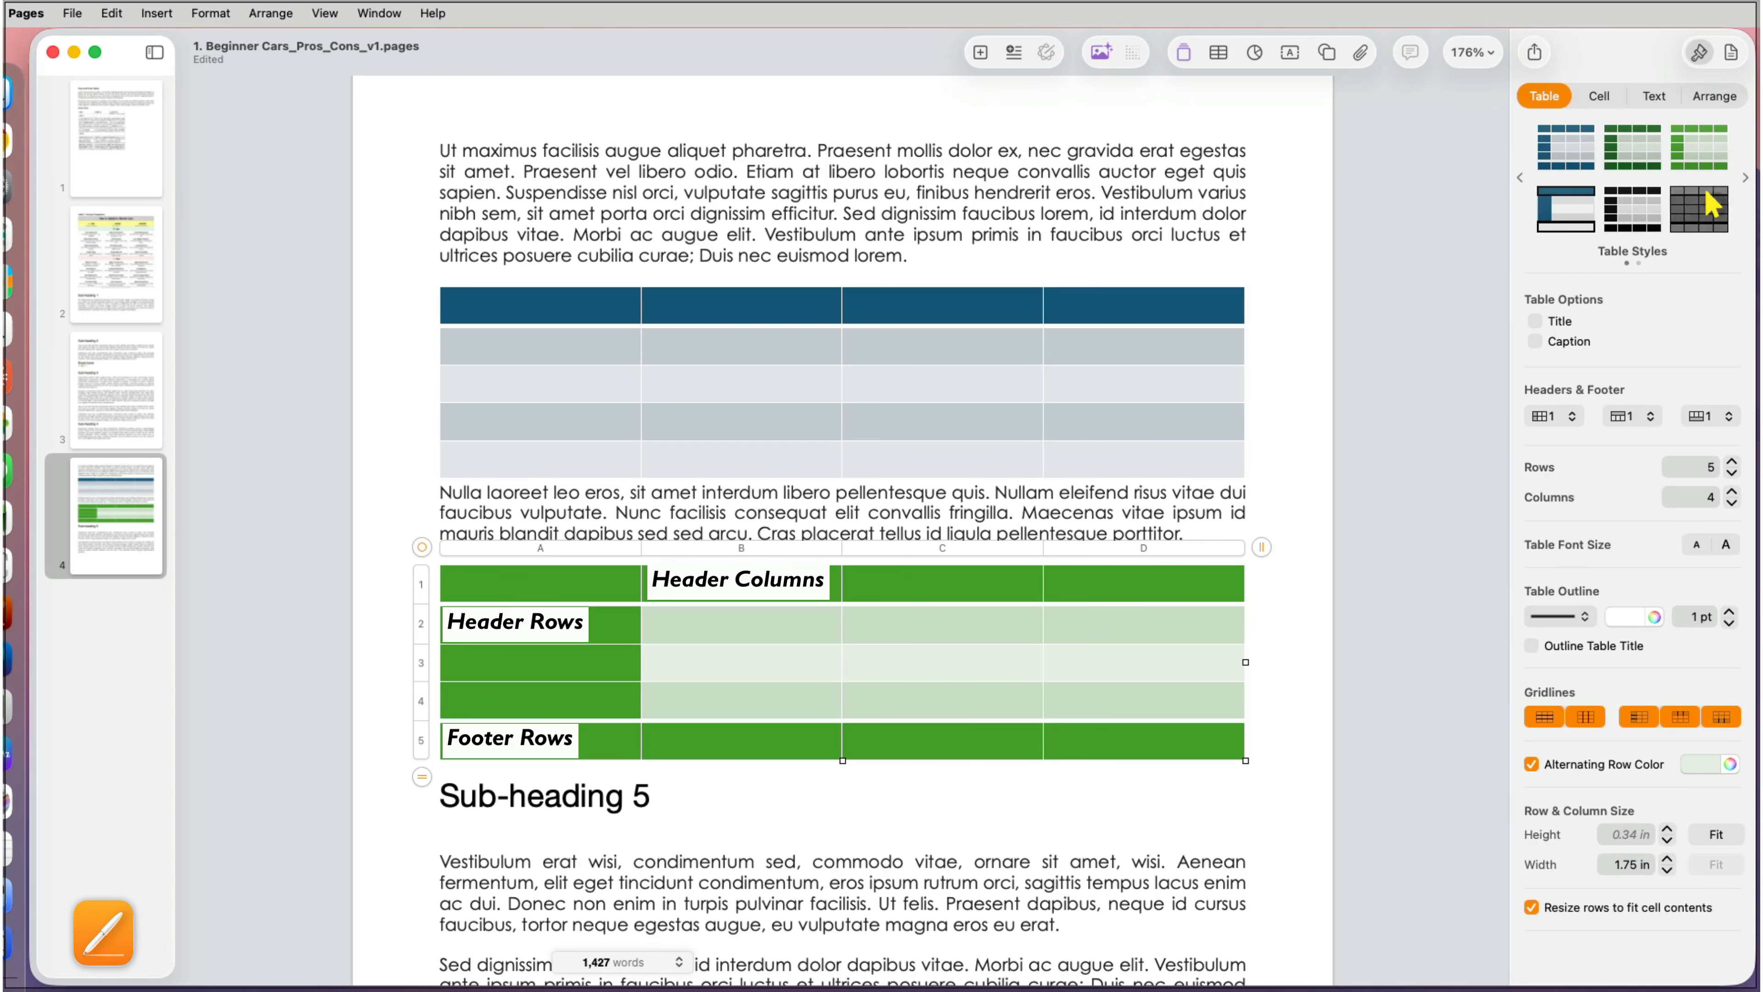
{"action": "left_click", "coordinate": [1627, 212]}
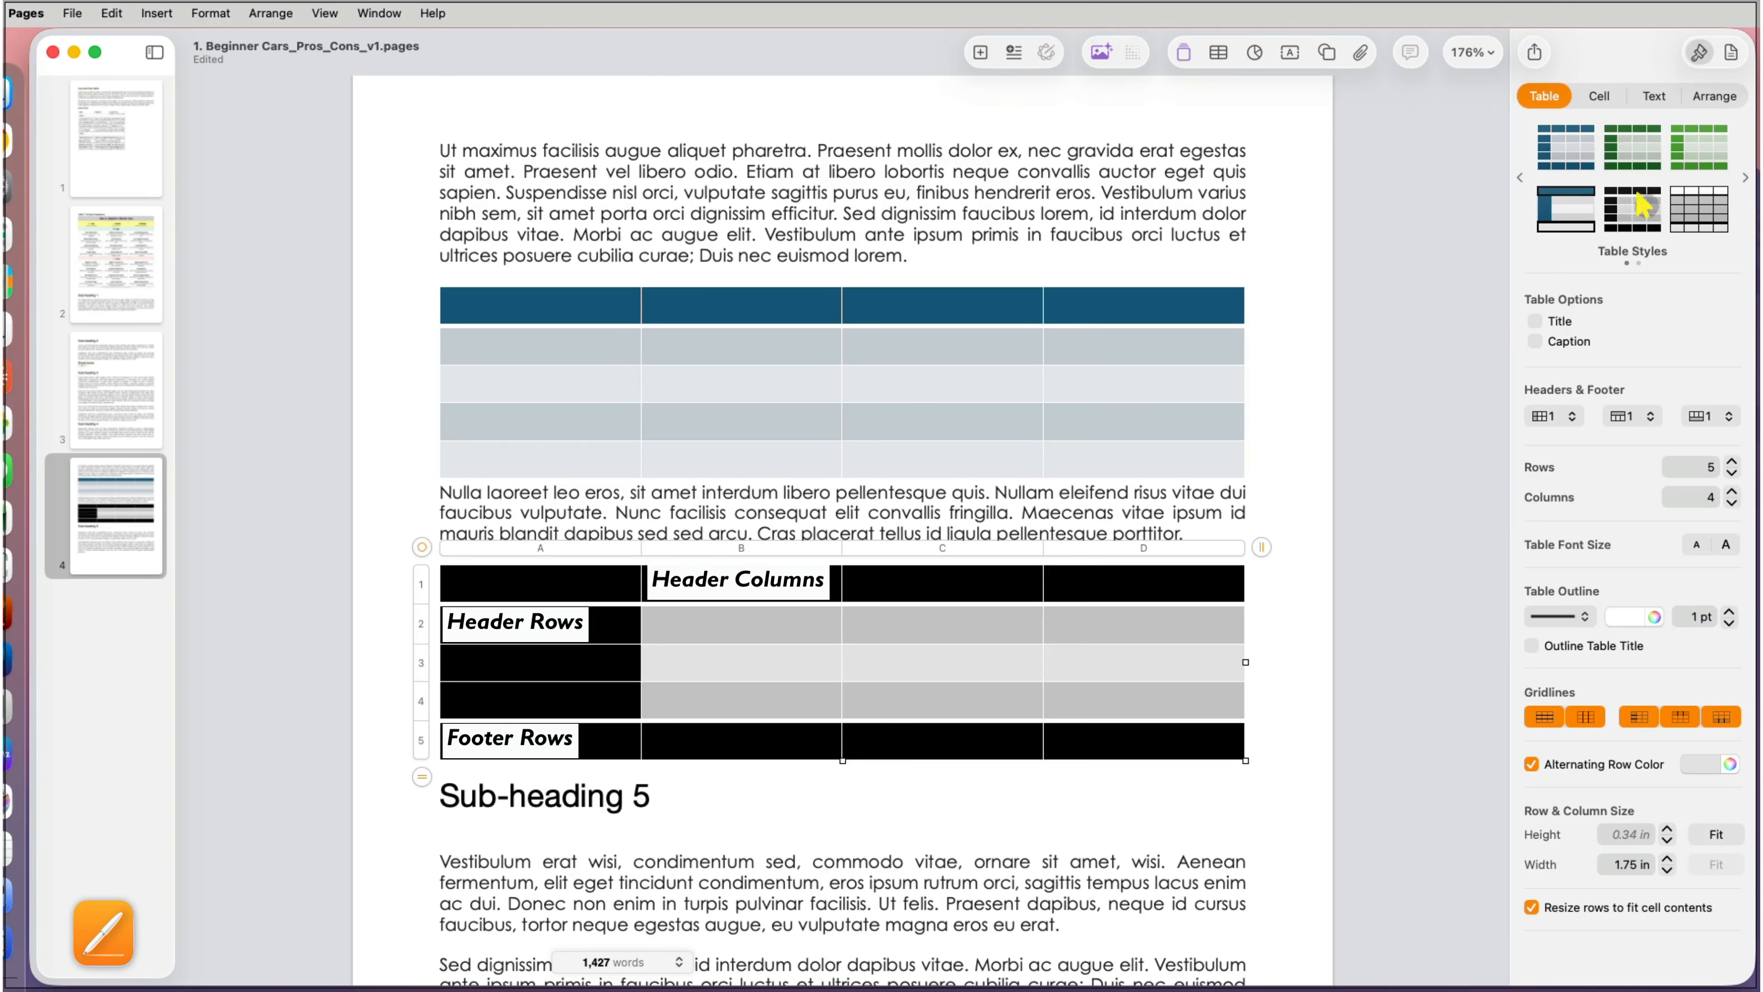
{"action": "left_click", "coordinate": [1698, 201]}
{"action": "left_click", "coordinate": [1740, 176]}
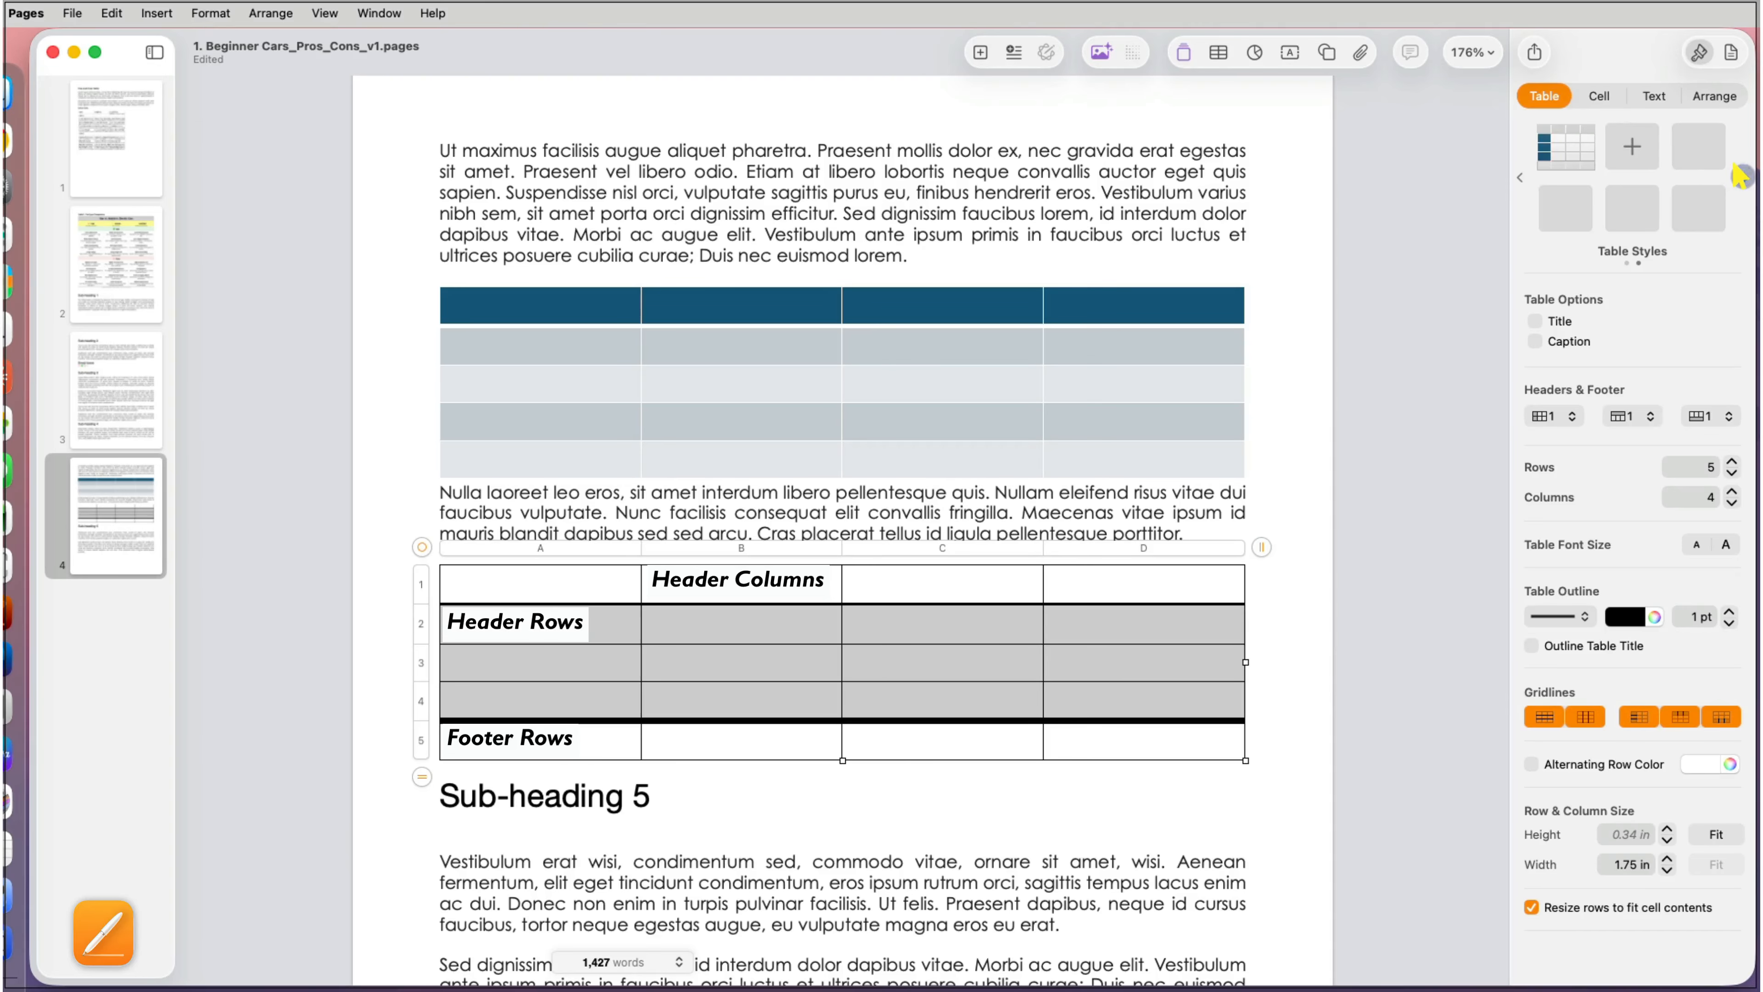
{"action": "left_click", "coordinate": [1556, 149]}
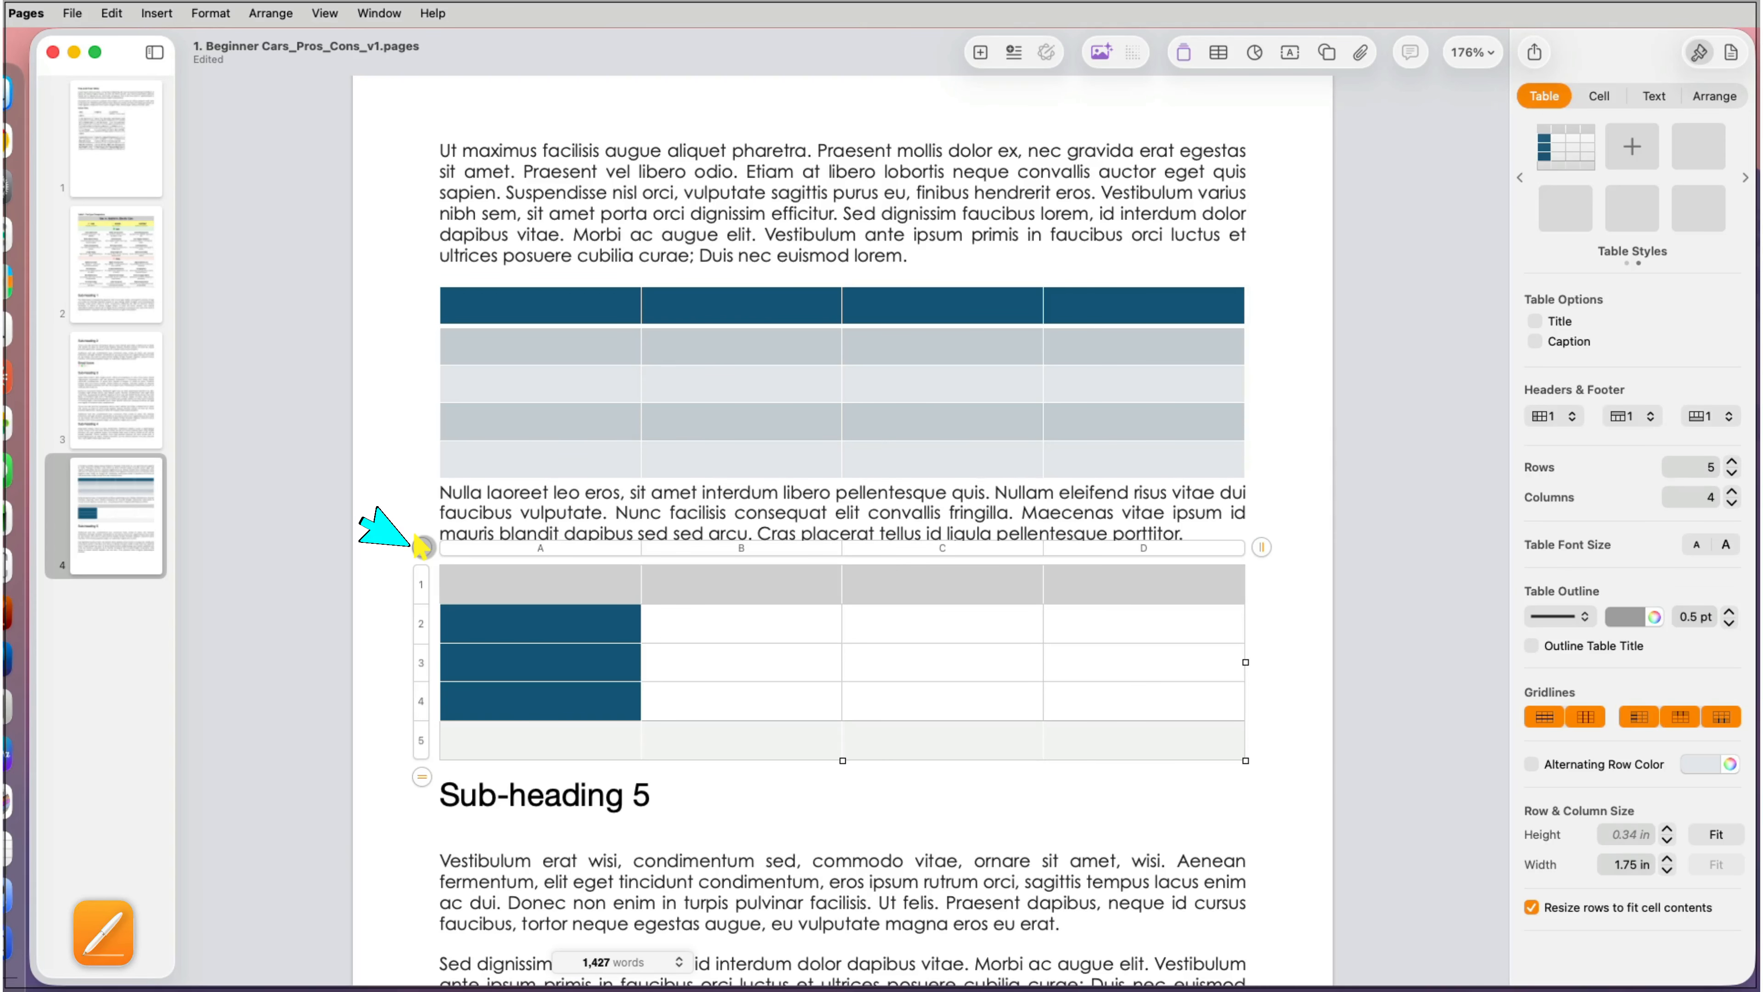
Step: Delete both the restyled table above Sub-heading 5 and the blue table further up the page
{"action": "key", "text": "BackSpace"}
{"action": "left_click", "coordinate": [507, 367]}
{"action": "key", "text": "BackSpace"}
Step: Insert a plain white table without headers, from the last set of table designs, on the blank line before "Nulla laoreet leo eros"
{"action": "left_click", "coordinate": [1218, 52]}
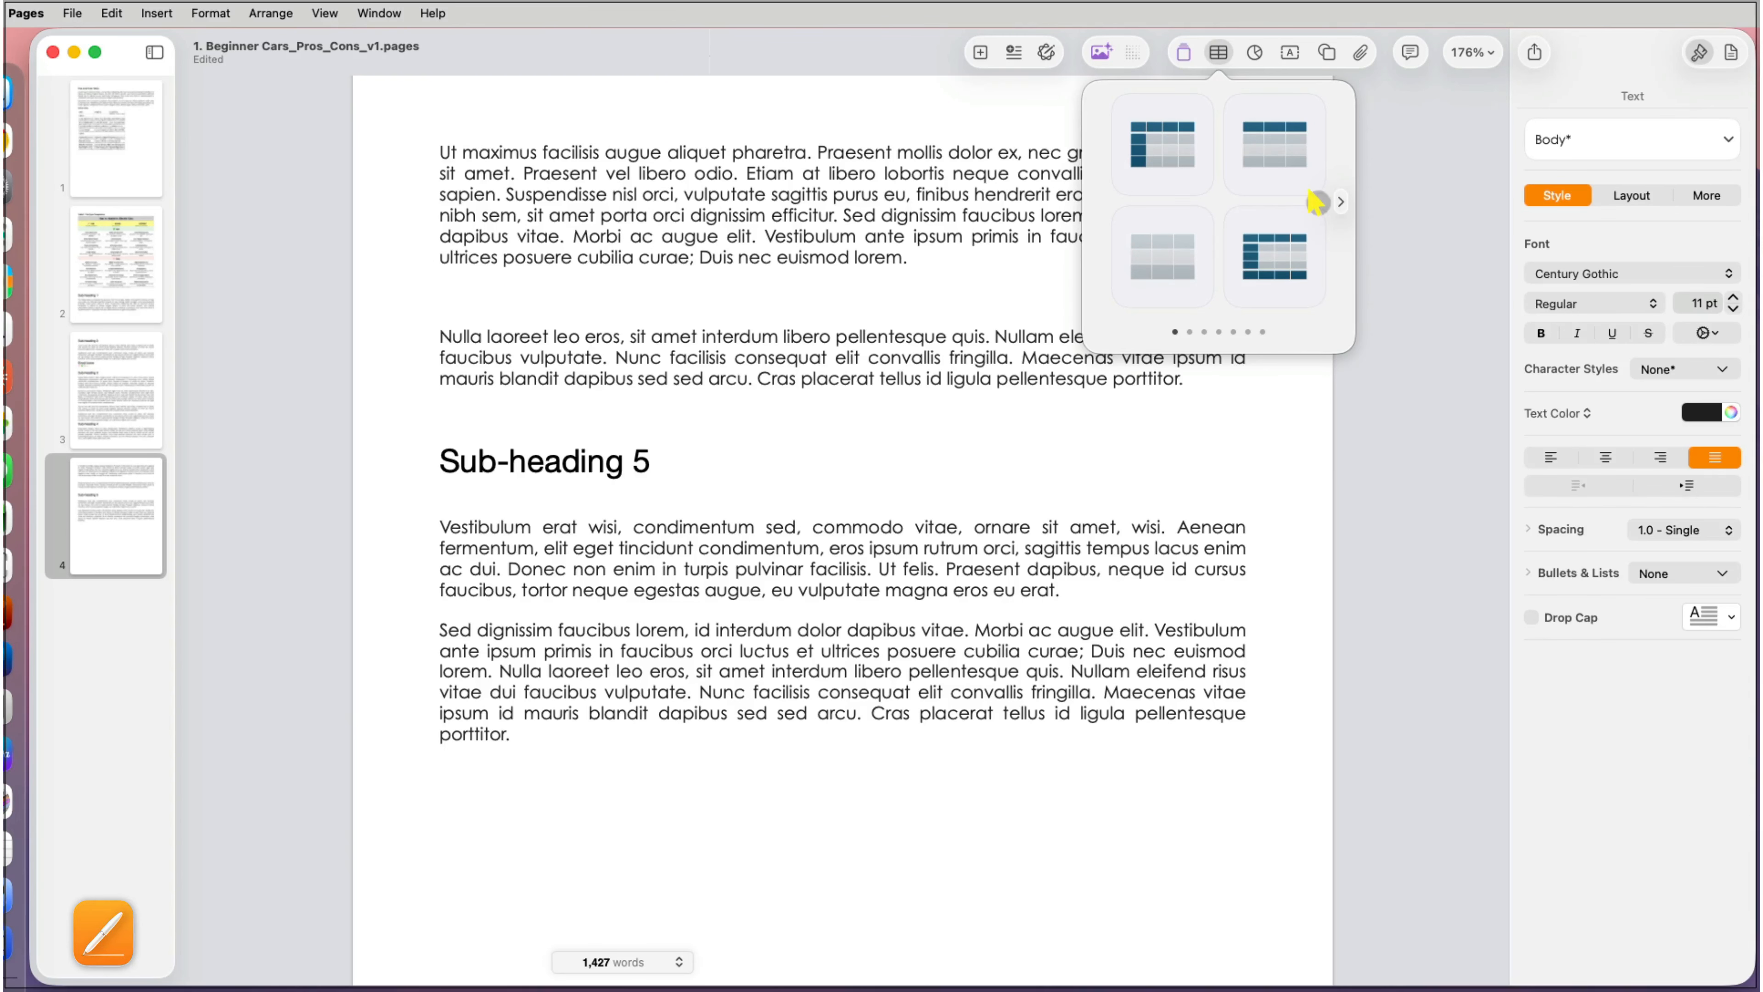
{"action": "left_click", "coordinate": [1335, 201]}
{"action": "left_click", "coordinate": [1335, 201]}
{"action": "left_click", "coordinate": [1336, 202]}
{"action": "left_click", "coordinate": [1336, 202]}
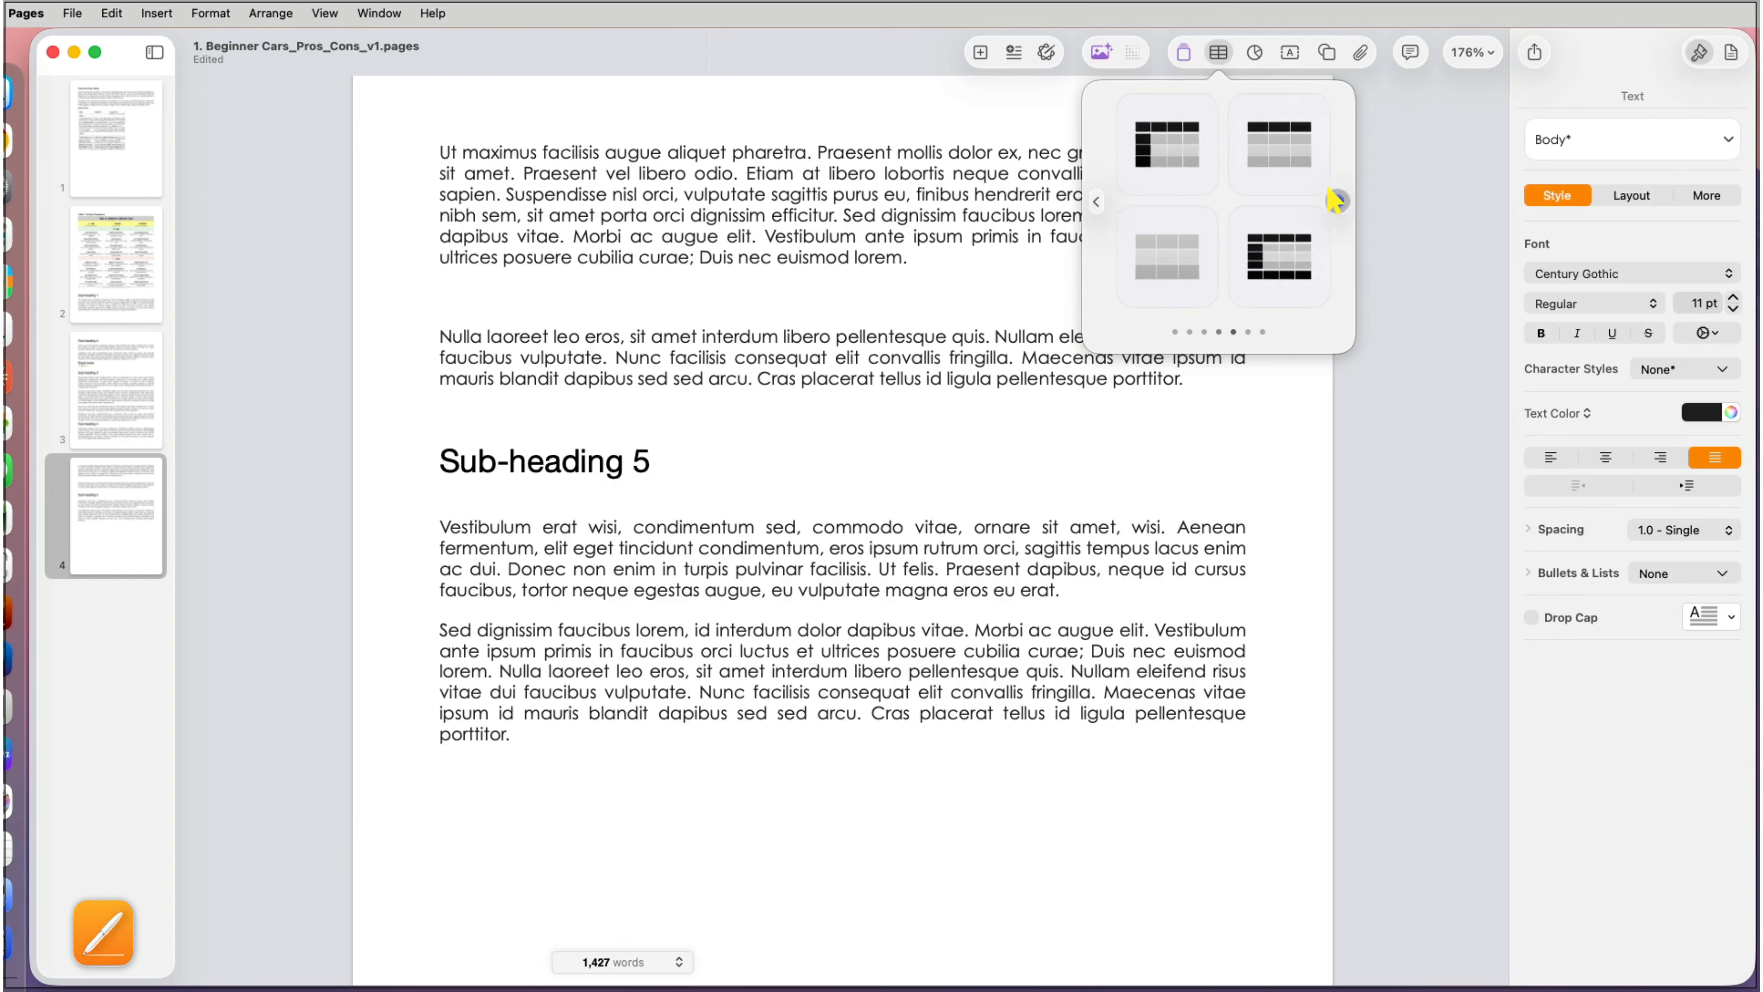
{"action": "left_click", "coordinate": [1335, 201]}
{"action": "left_click", "coordinate": [1335, 201]}
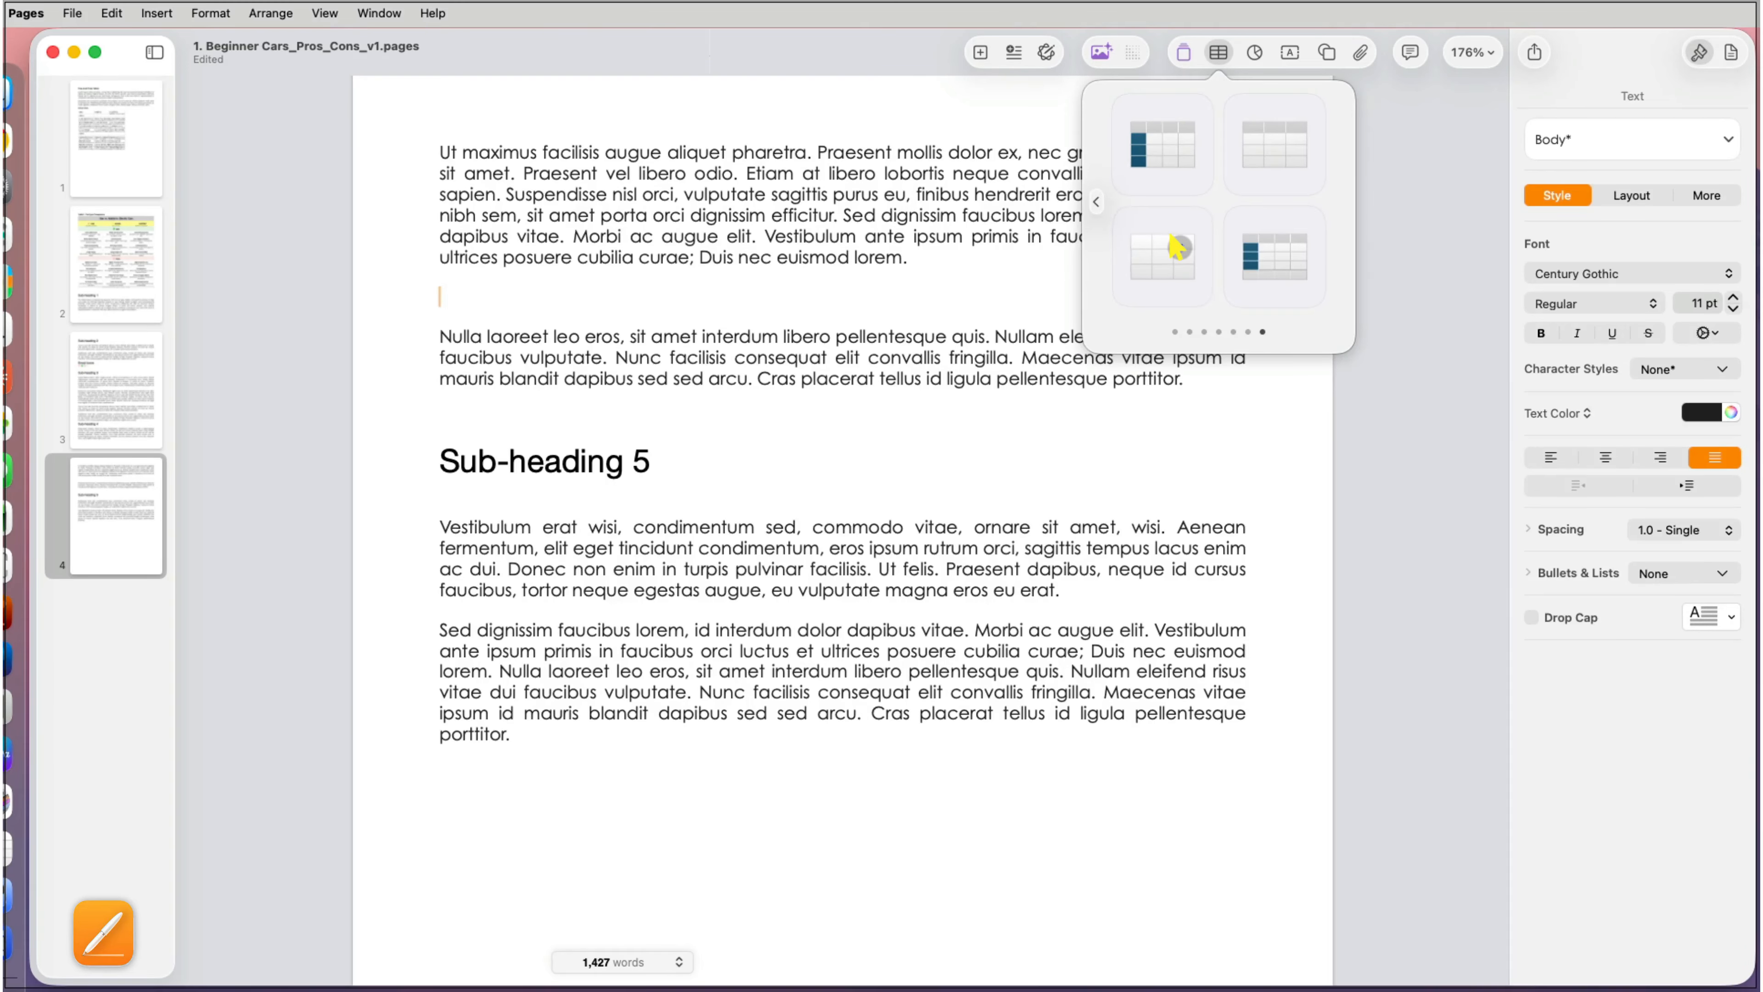
{"action": "left_click", "coordinate": [1176, 247]}
Step: Move the plain table down to the blank line directly above Sub-heading 5
{"action": "left_click", "coordinate": [1006, 670]}
{"action": "left_click", "coordinate": [551, 306]}
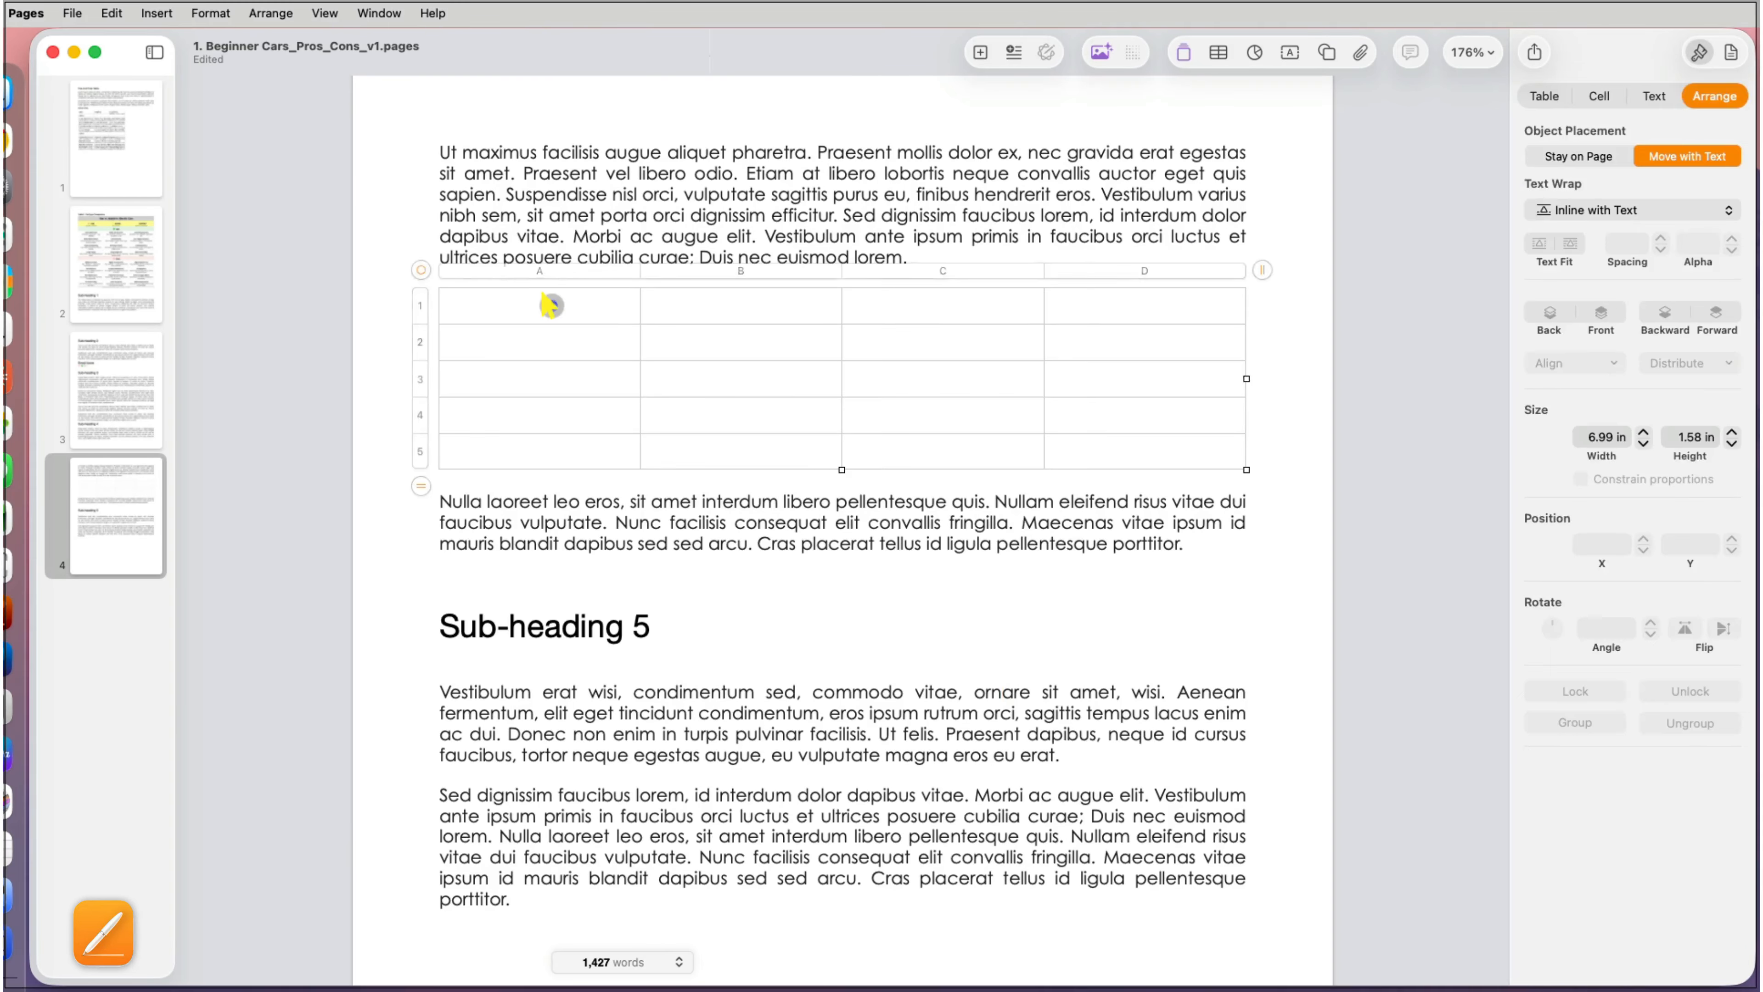
{"action": "left_click_drag", "start_coordinate": [422, 269], "coordinate": [489, 582]}
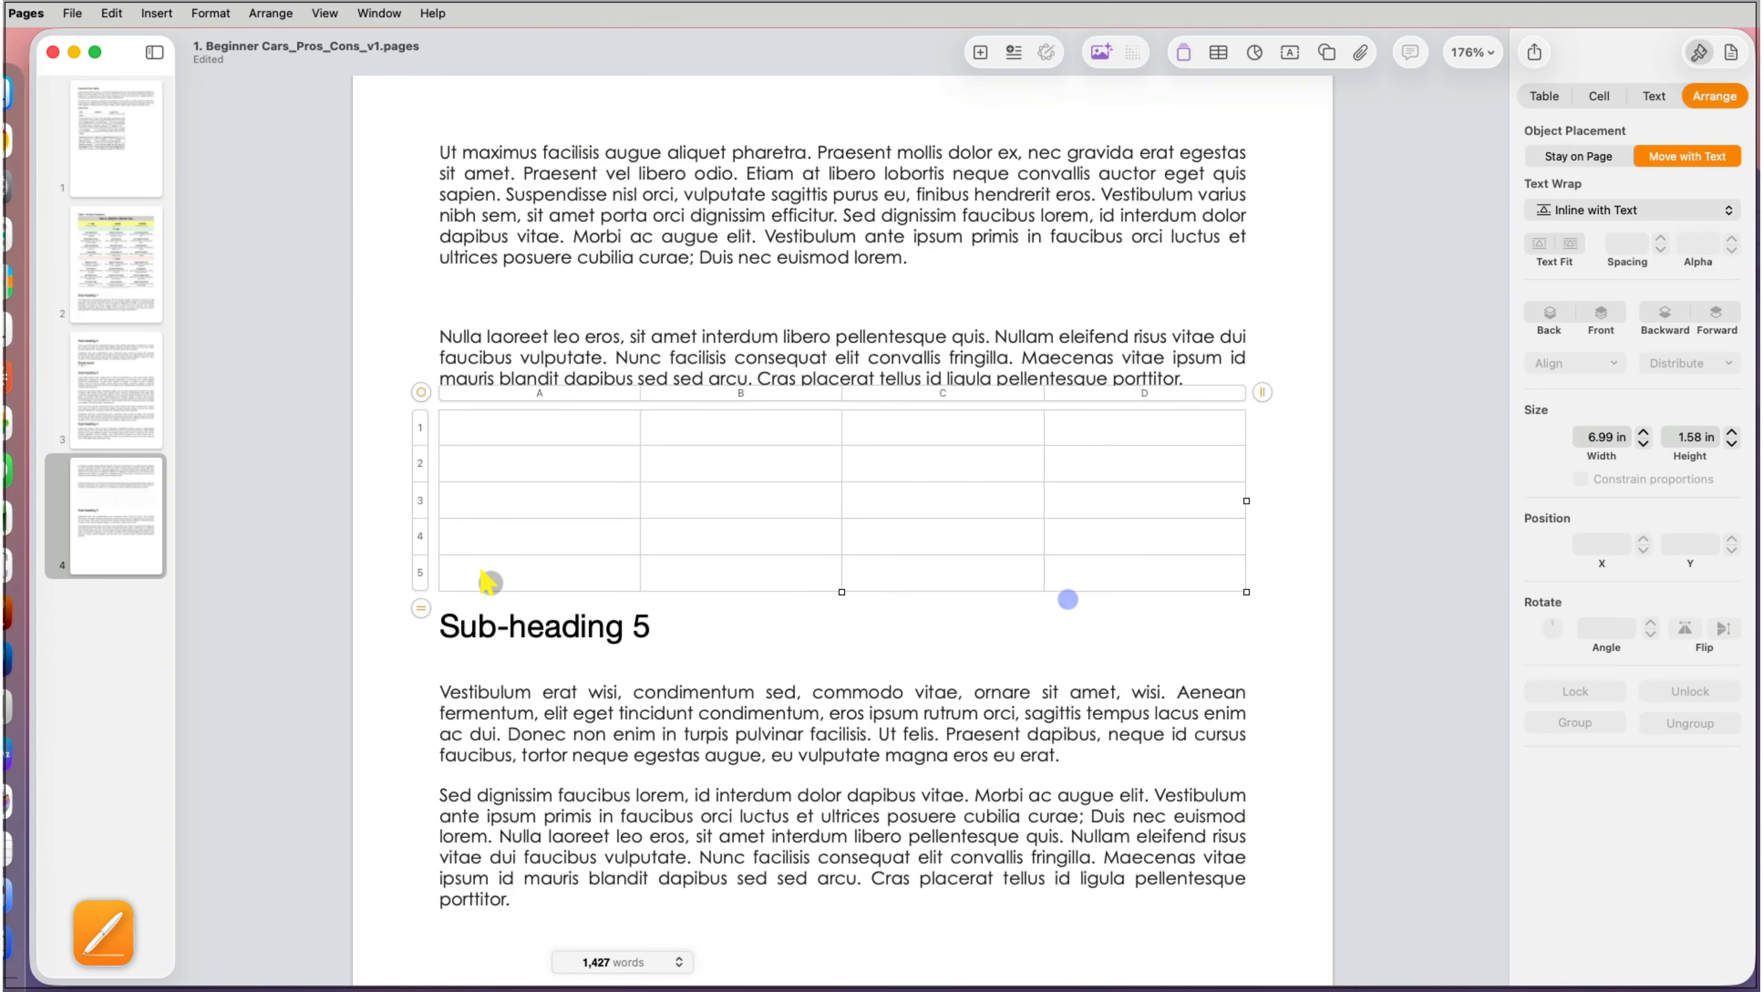
Step: Cut the plain table and paste it below the last paragraph of the document
{"action": "scroll", "coordinate": [489, 582], "scroll_direction": "down", "scroll_amount": 5}
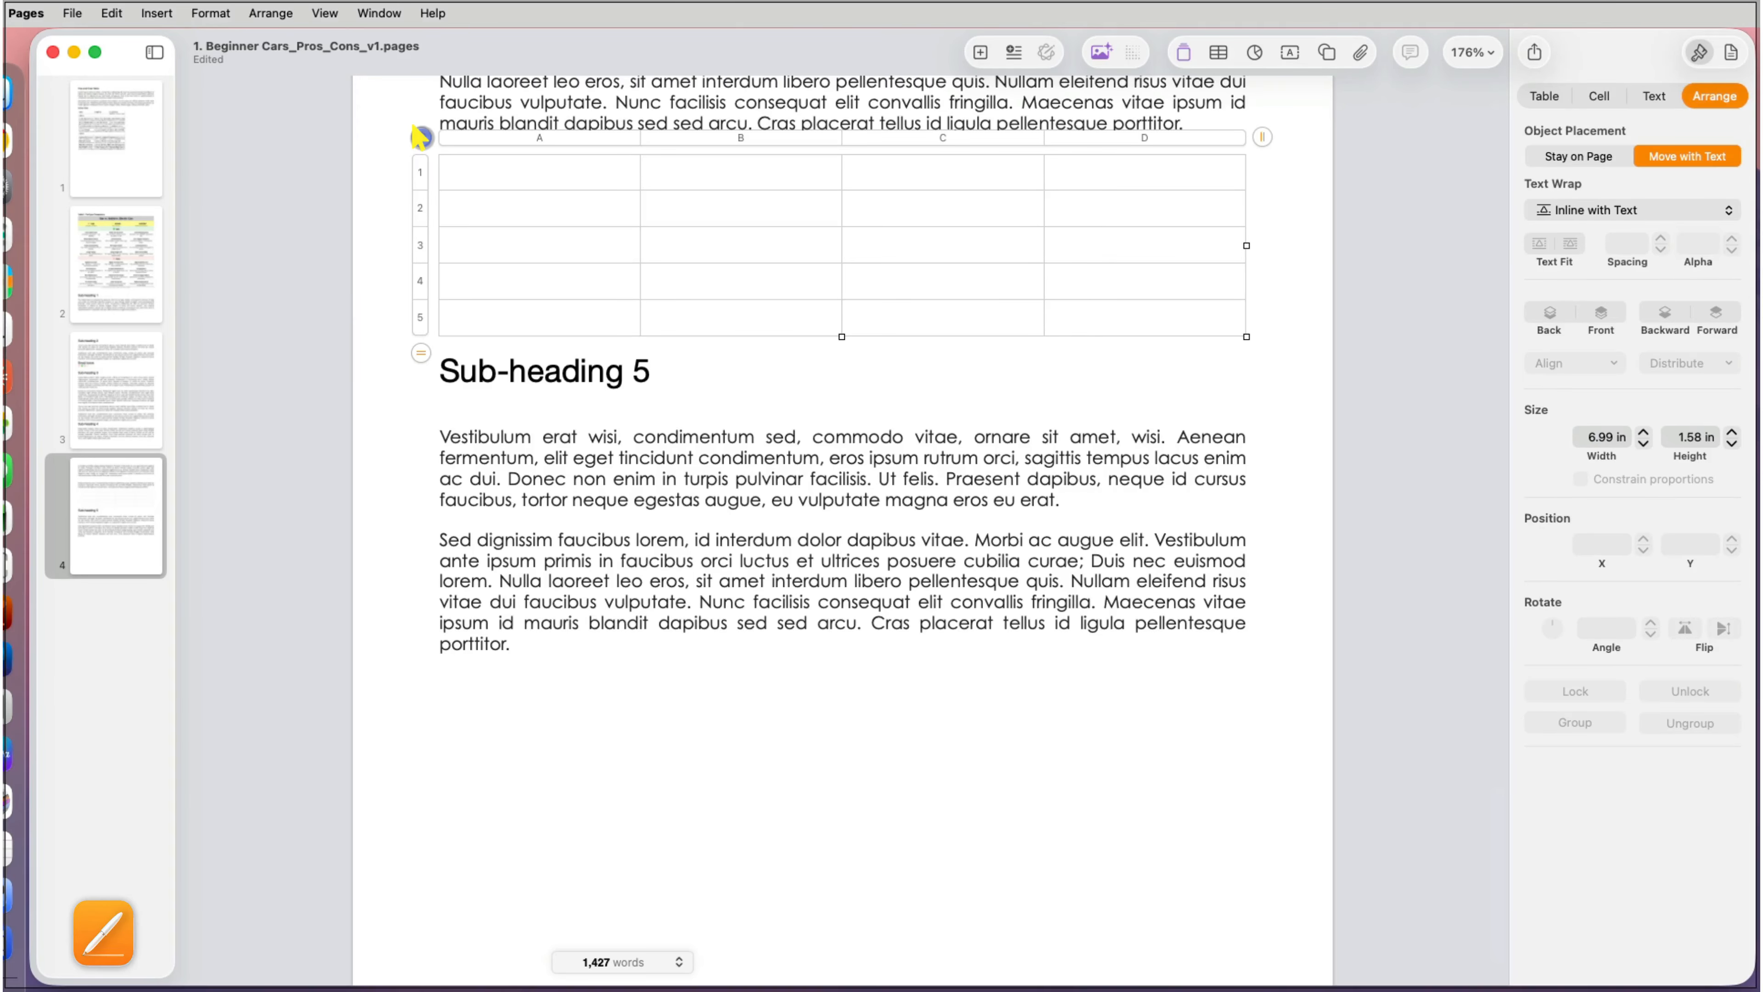
{"action": "key", "text": "cmd+x"}
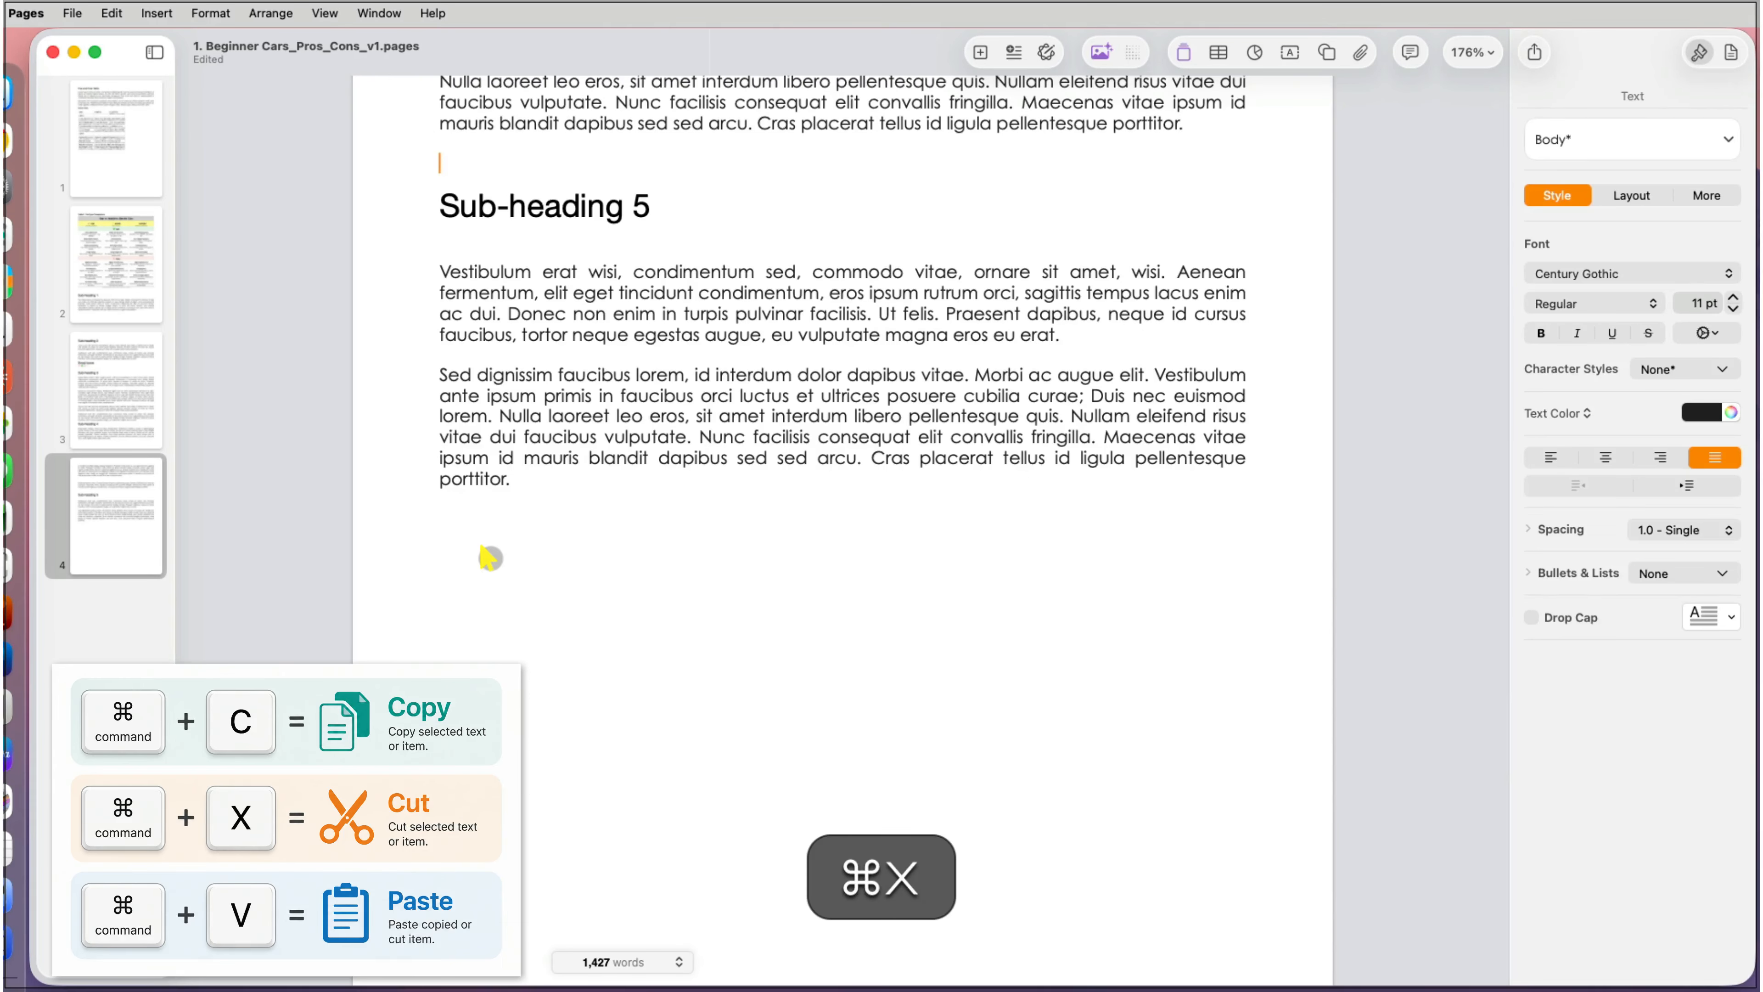
{"action": "left_click", "coordinate": [463, 530]}
{"action": "key", "text": "super+v"}
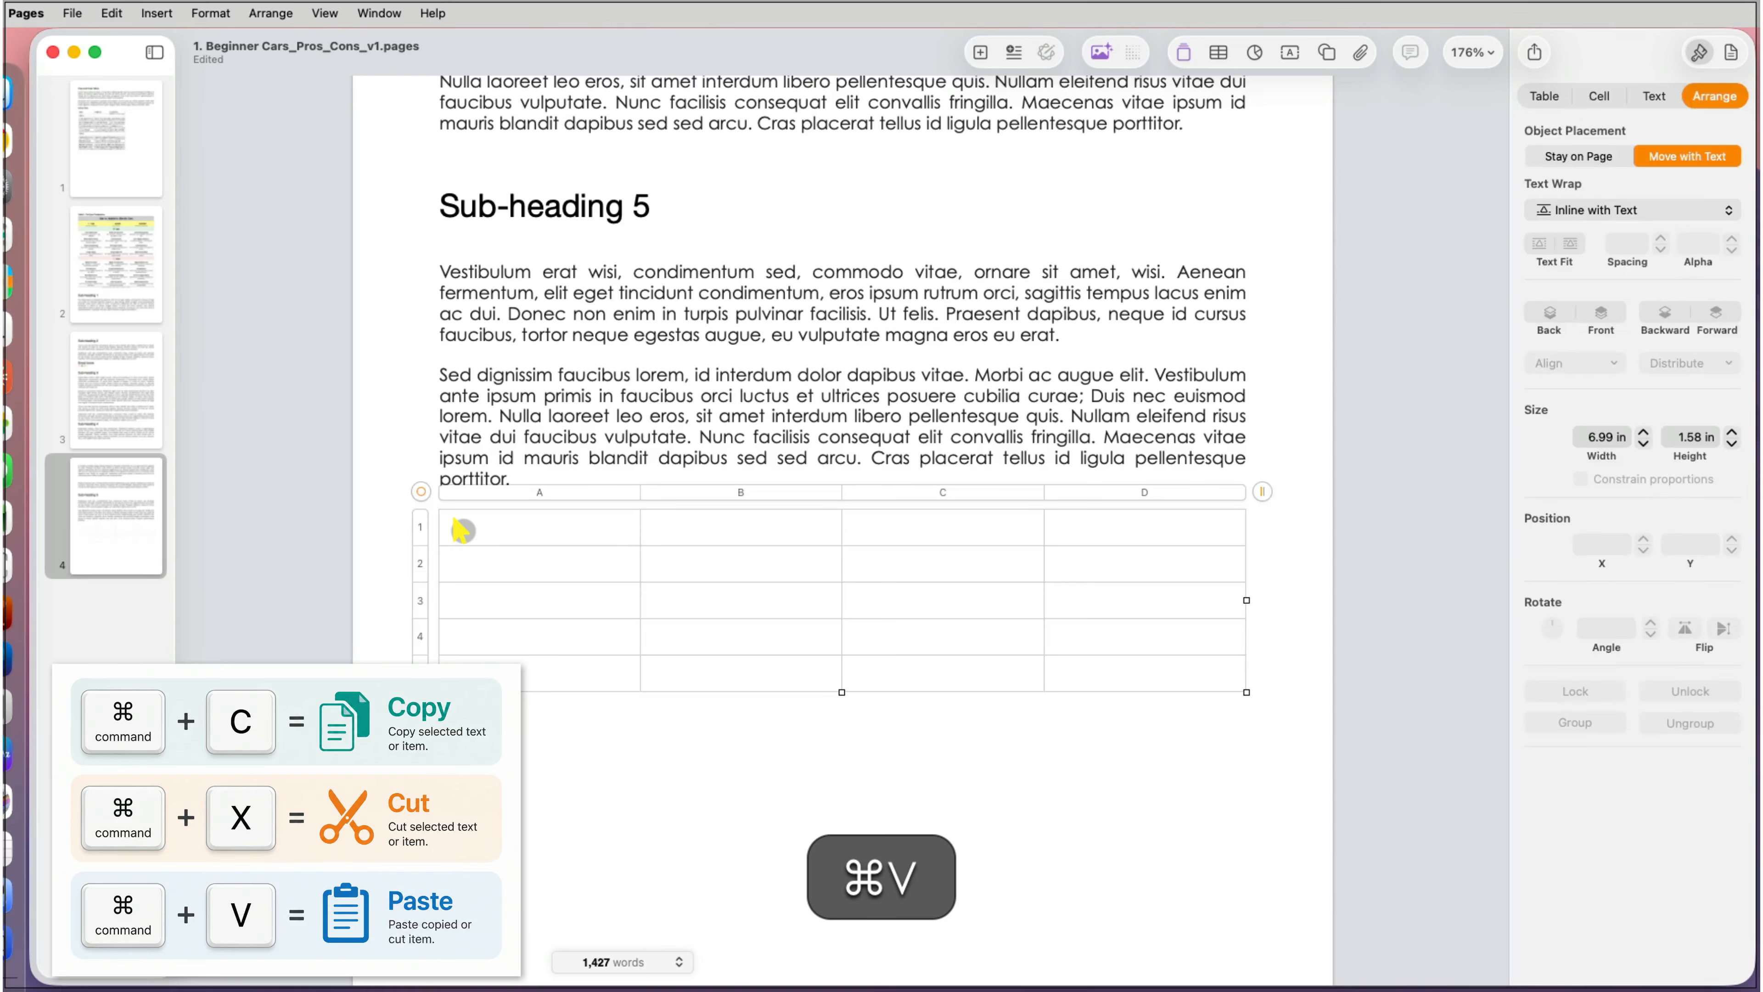
{"action": "left_click", "coordinate": [522, 719]}
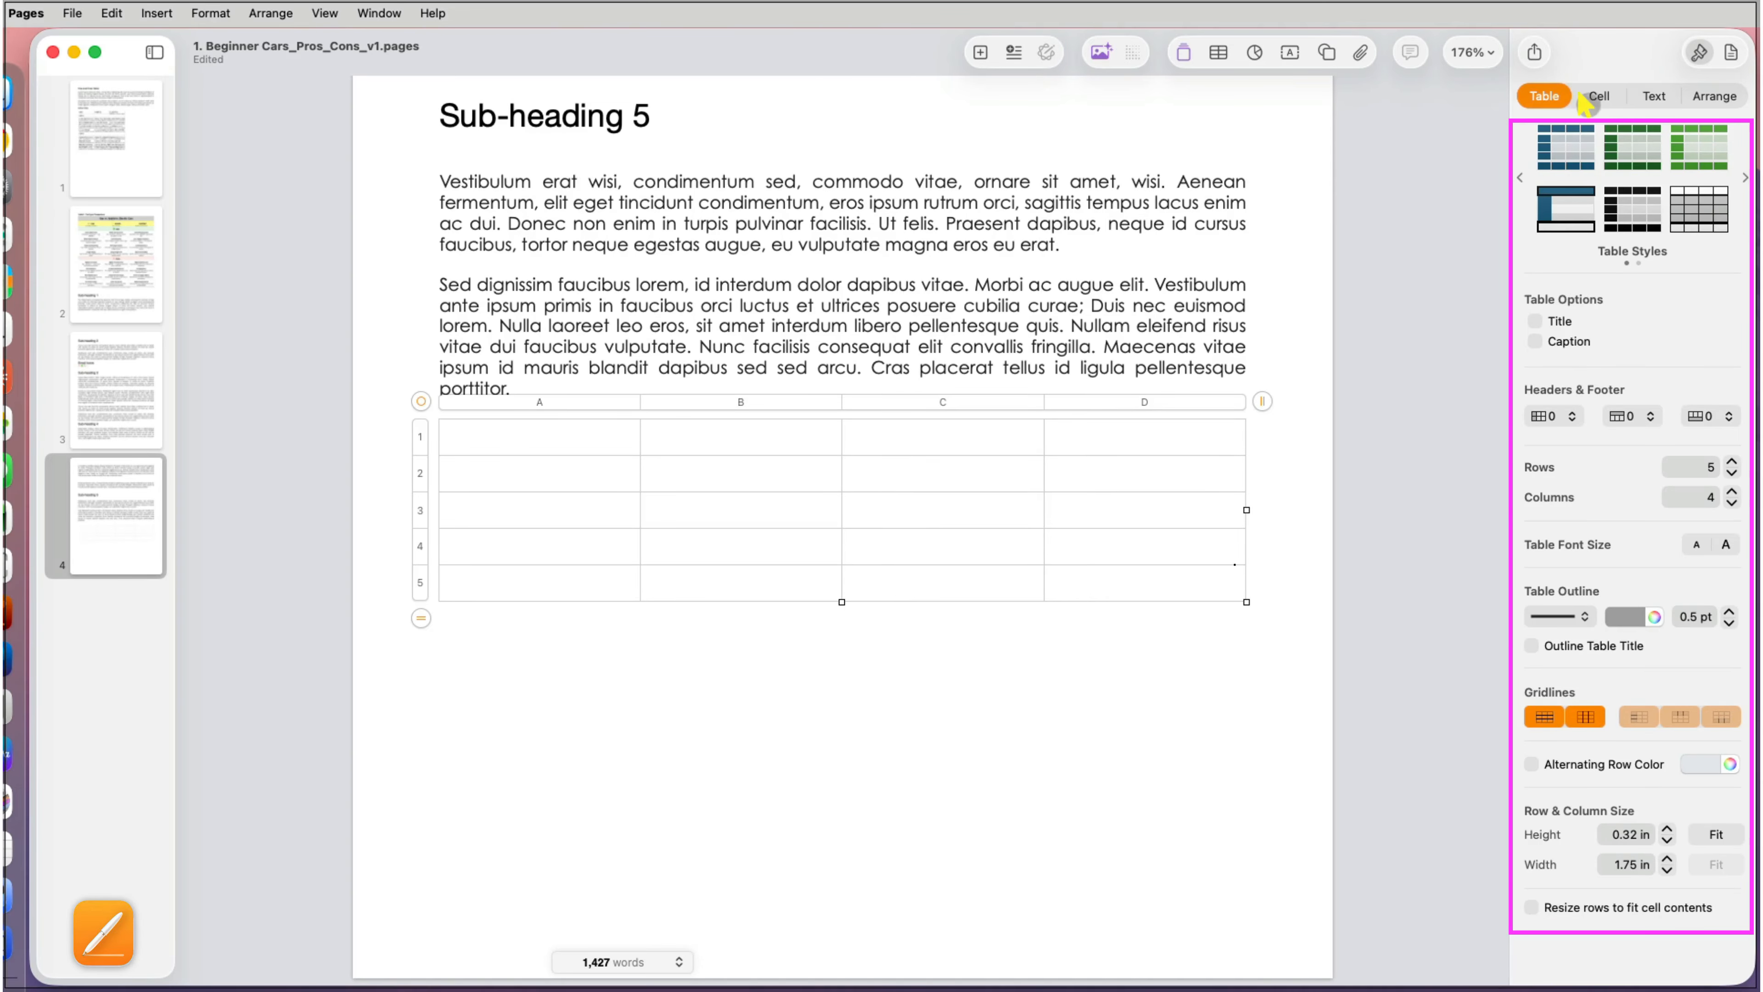
Step: Review the formatting options available for the table's cells, text, arrangement and overall table design
{"action": "left_click", "coordinate": [1598, 97]}
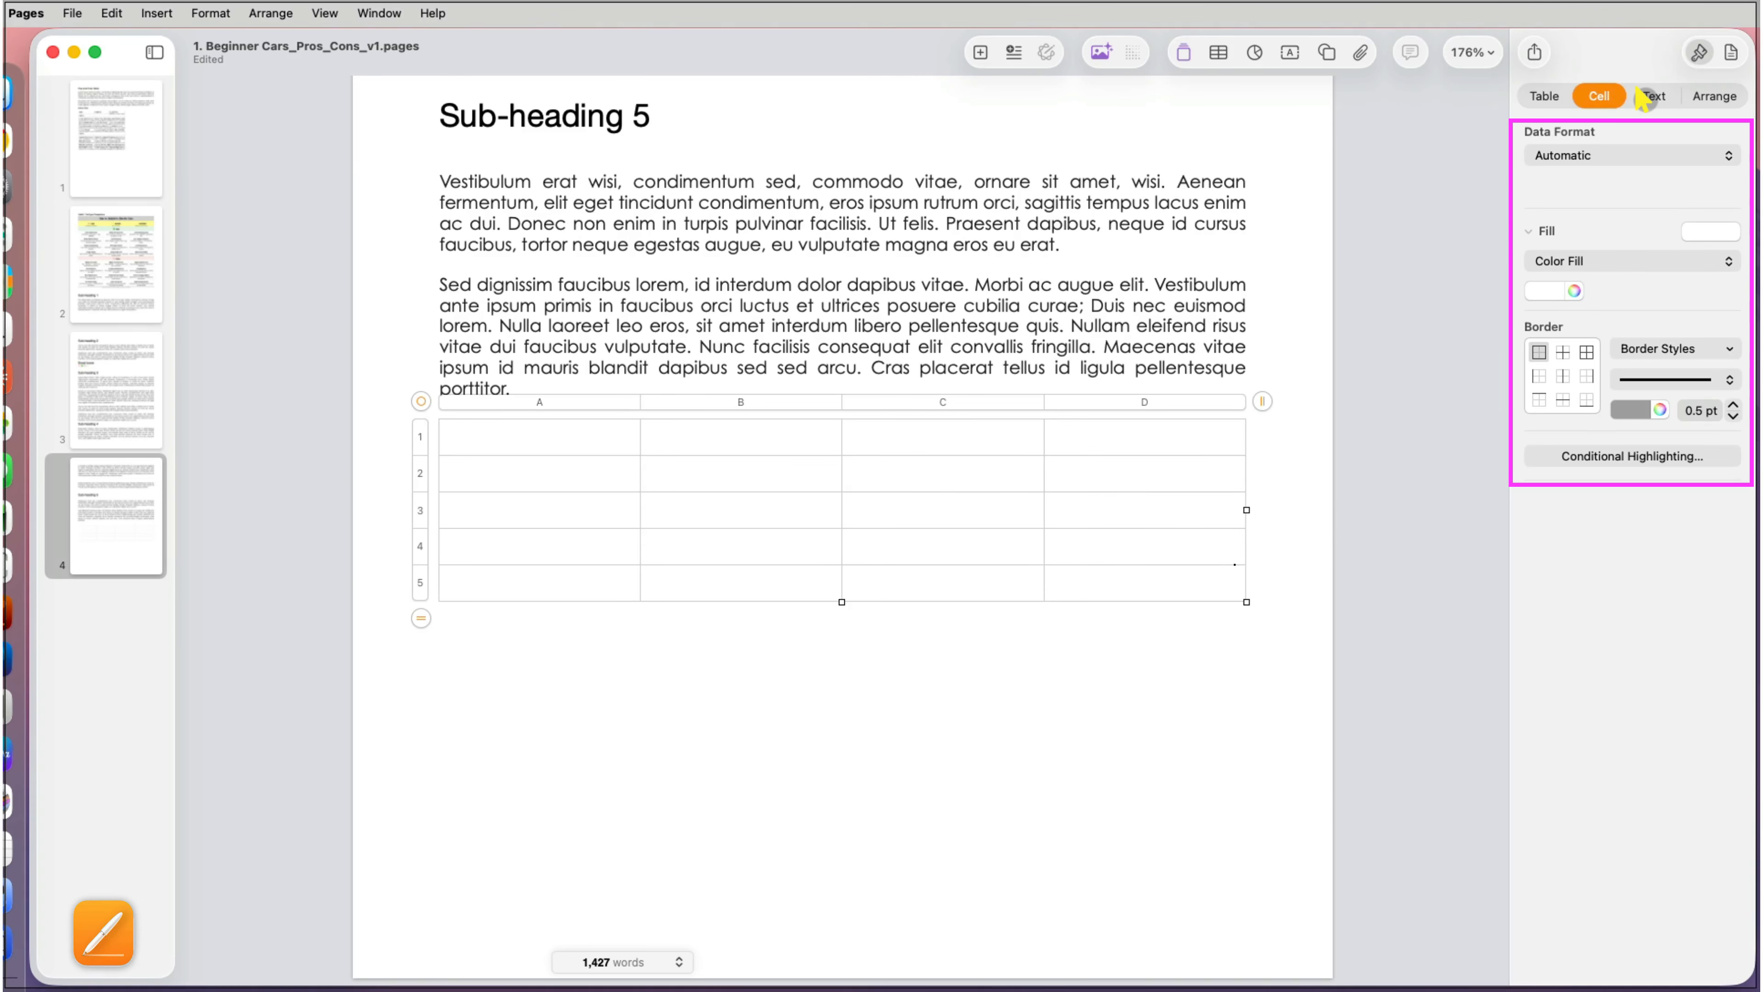
{"action": "left_click", "coordinate": [1651, 97]}
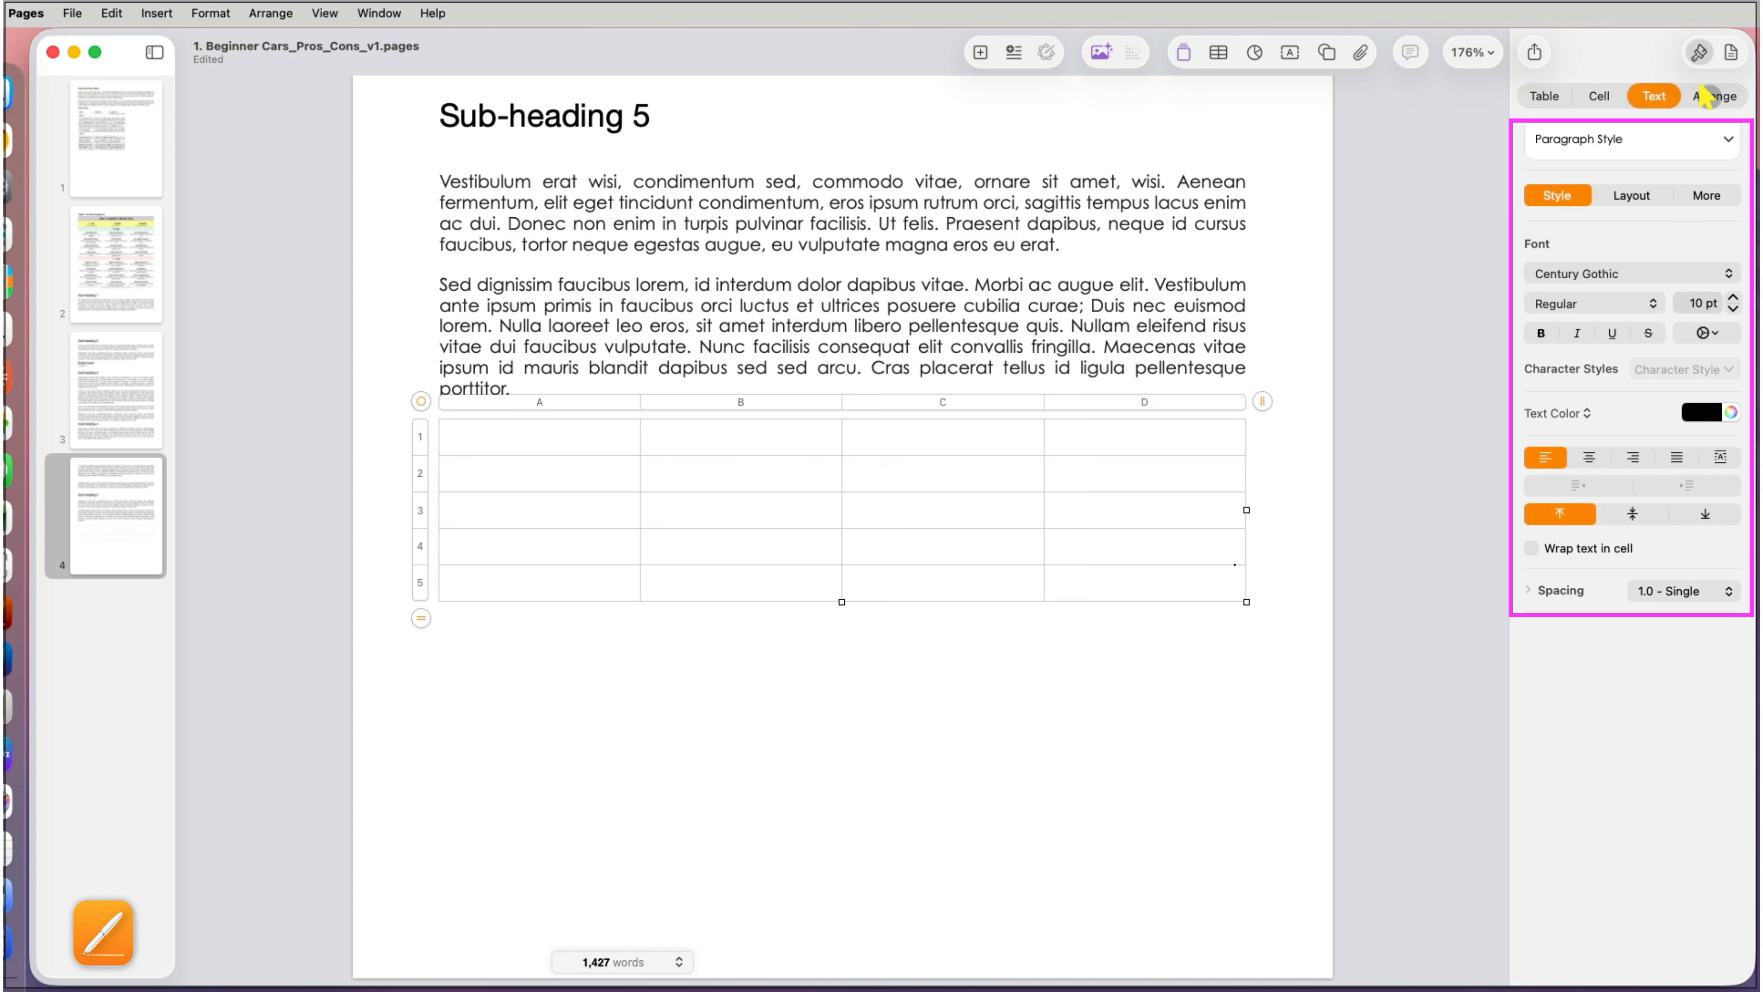
{"action": "left_click", "coordinate": [1704, 95]}
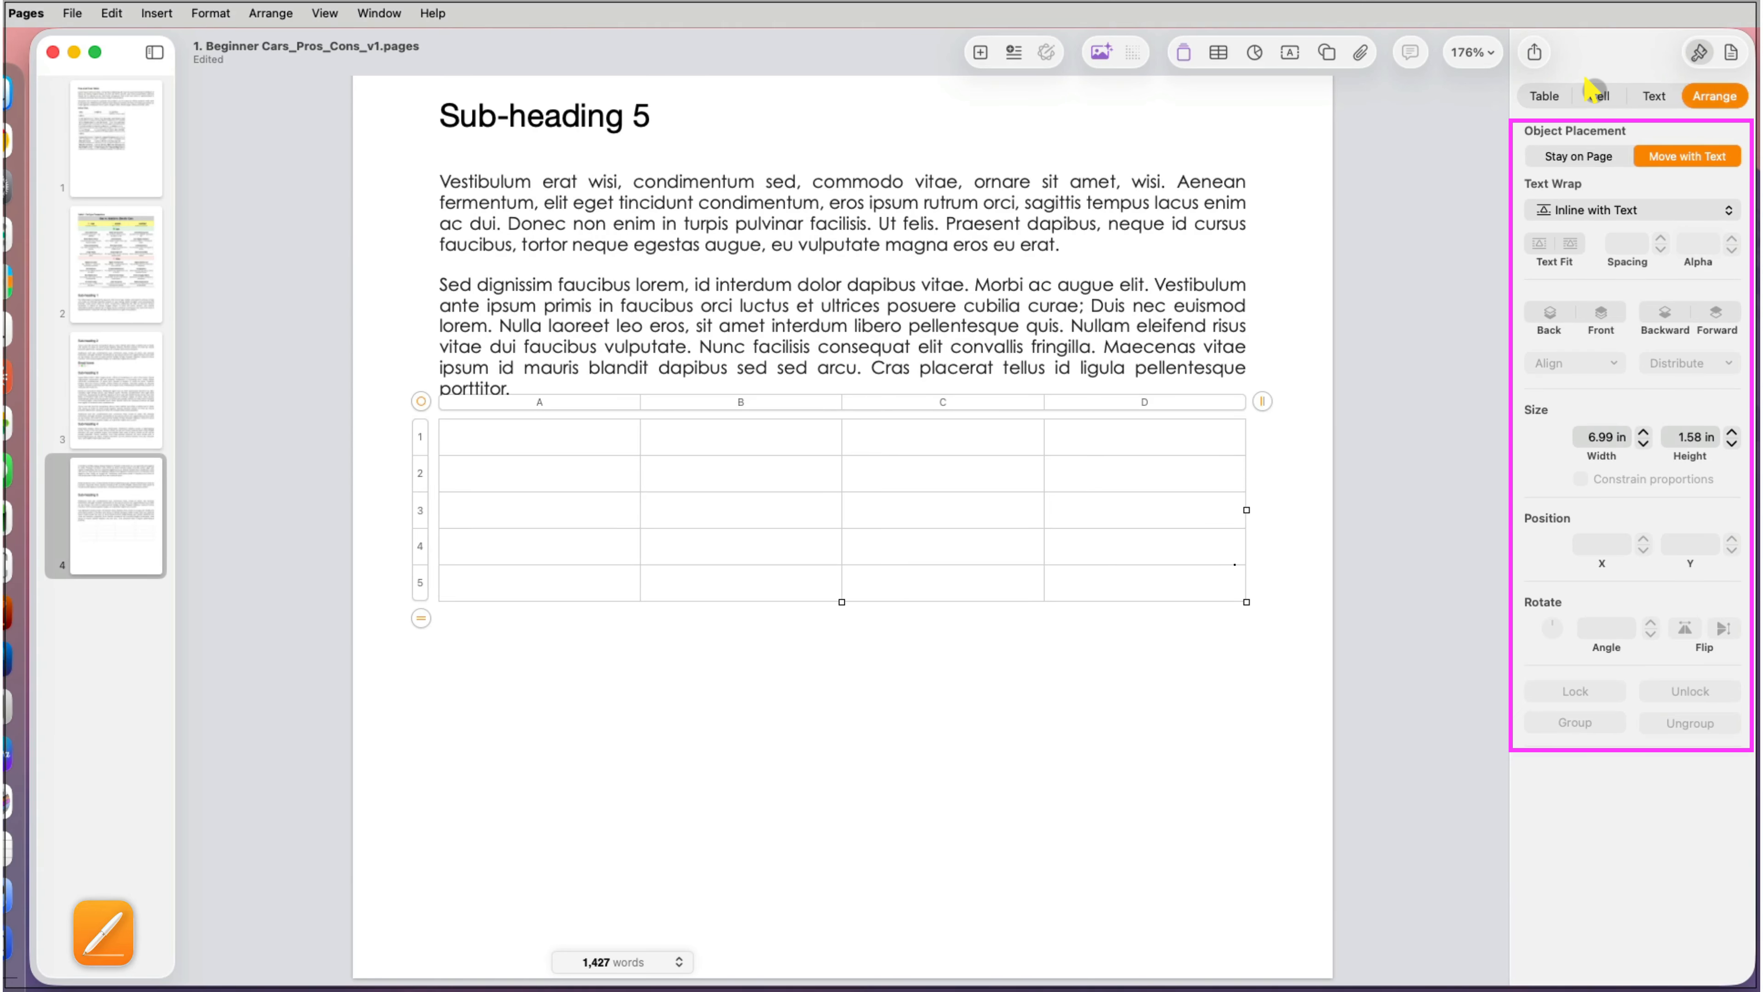
{"action": "left_click", "coordinate": [1554, 95]}
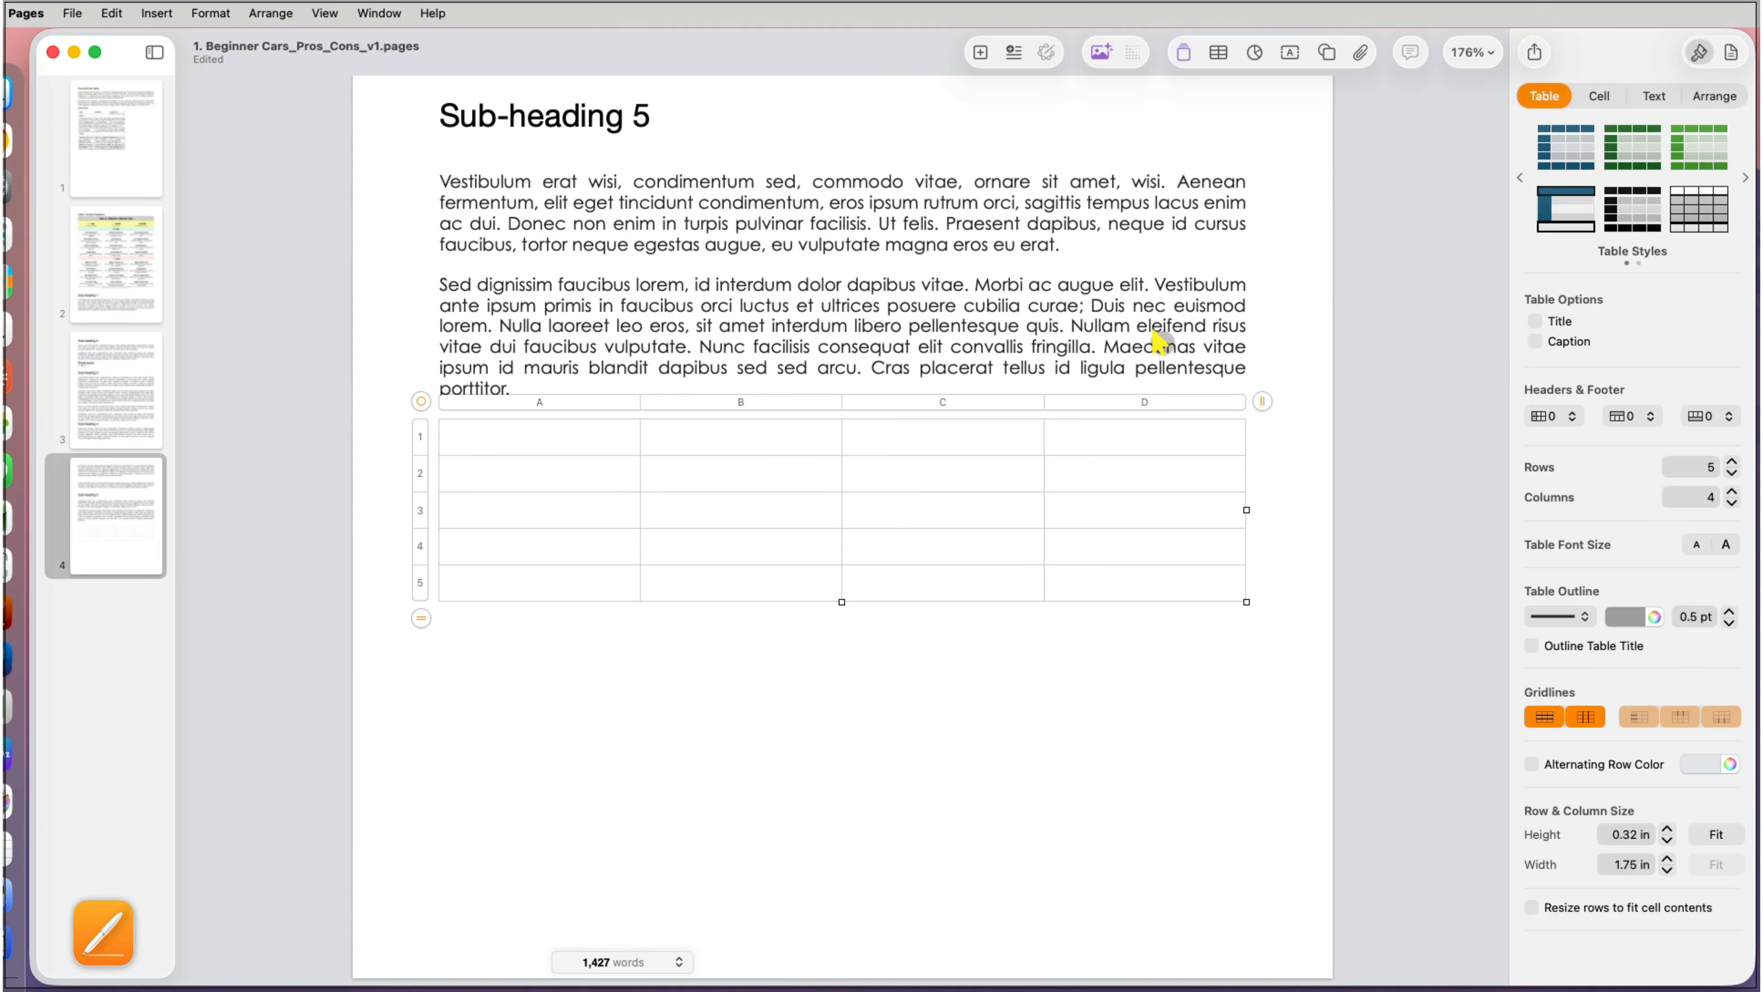
Step: Add a column after column B of the plain table, and delete column B
{"action": "left_click", "coordinate": [556, 474]}
{"action": "left_click", "coordinate": [548, 445]}
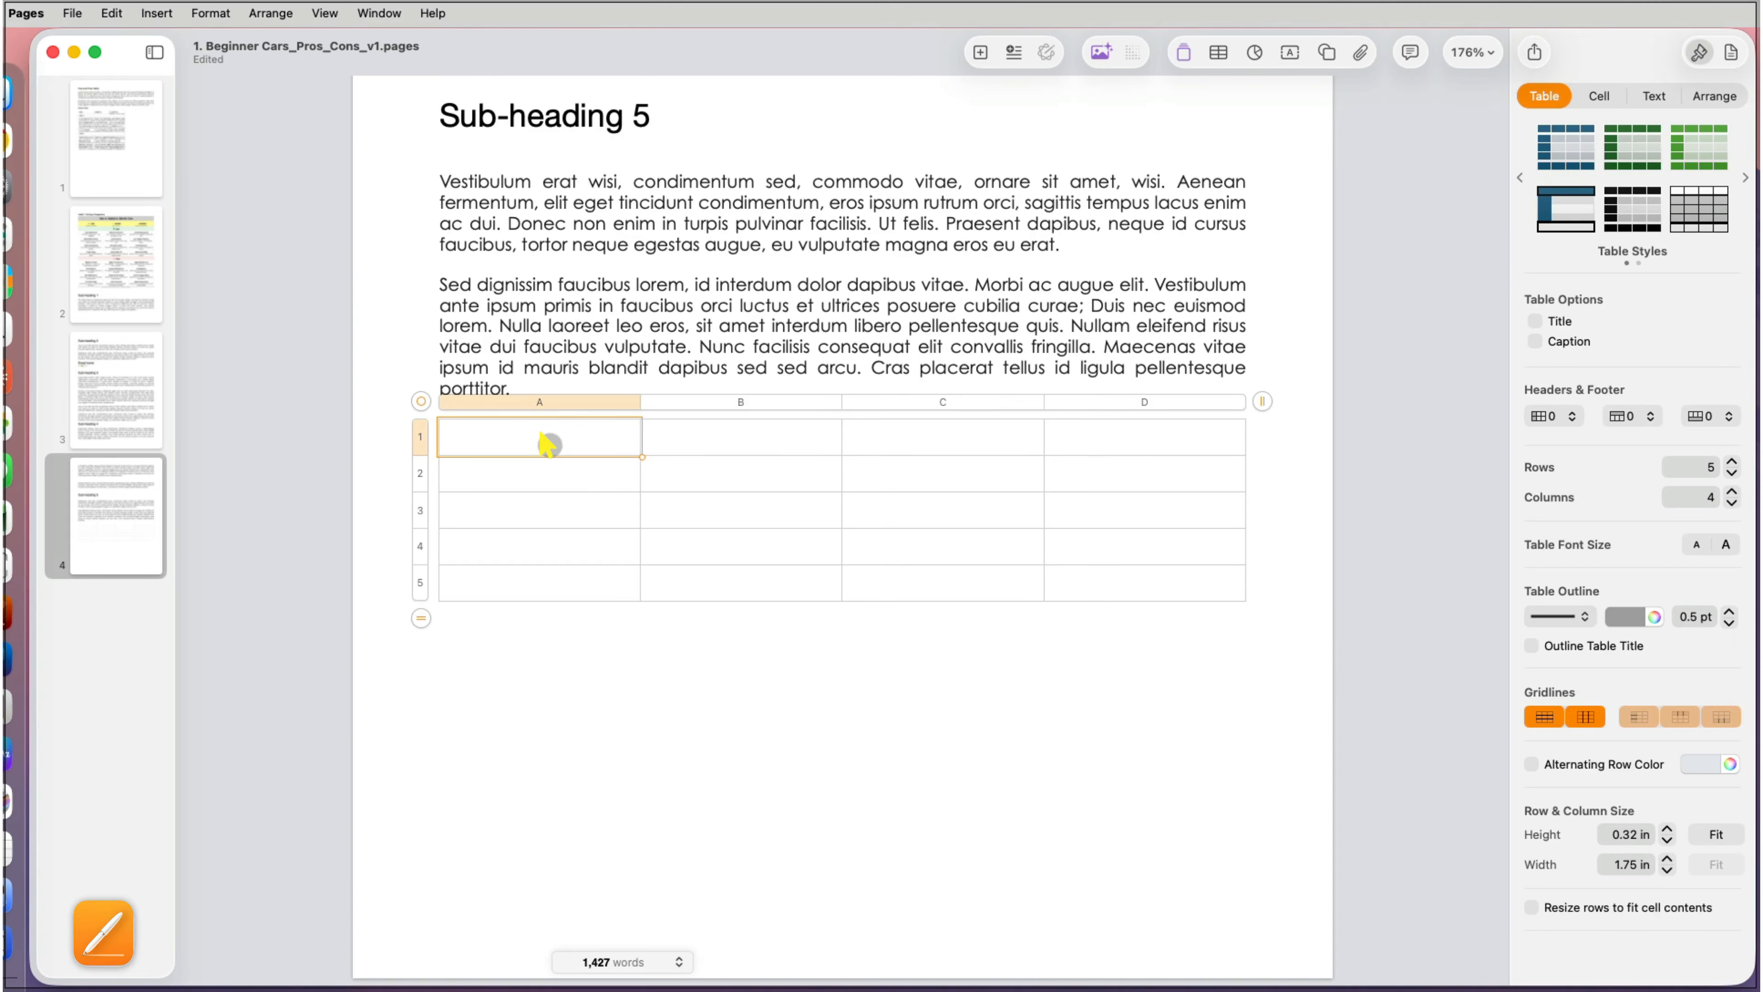
{"action": "left_click", "coordinate": [832, 402]}
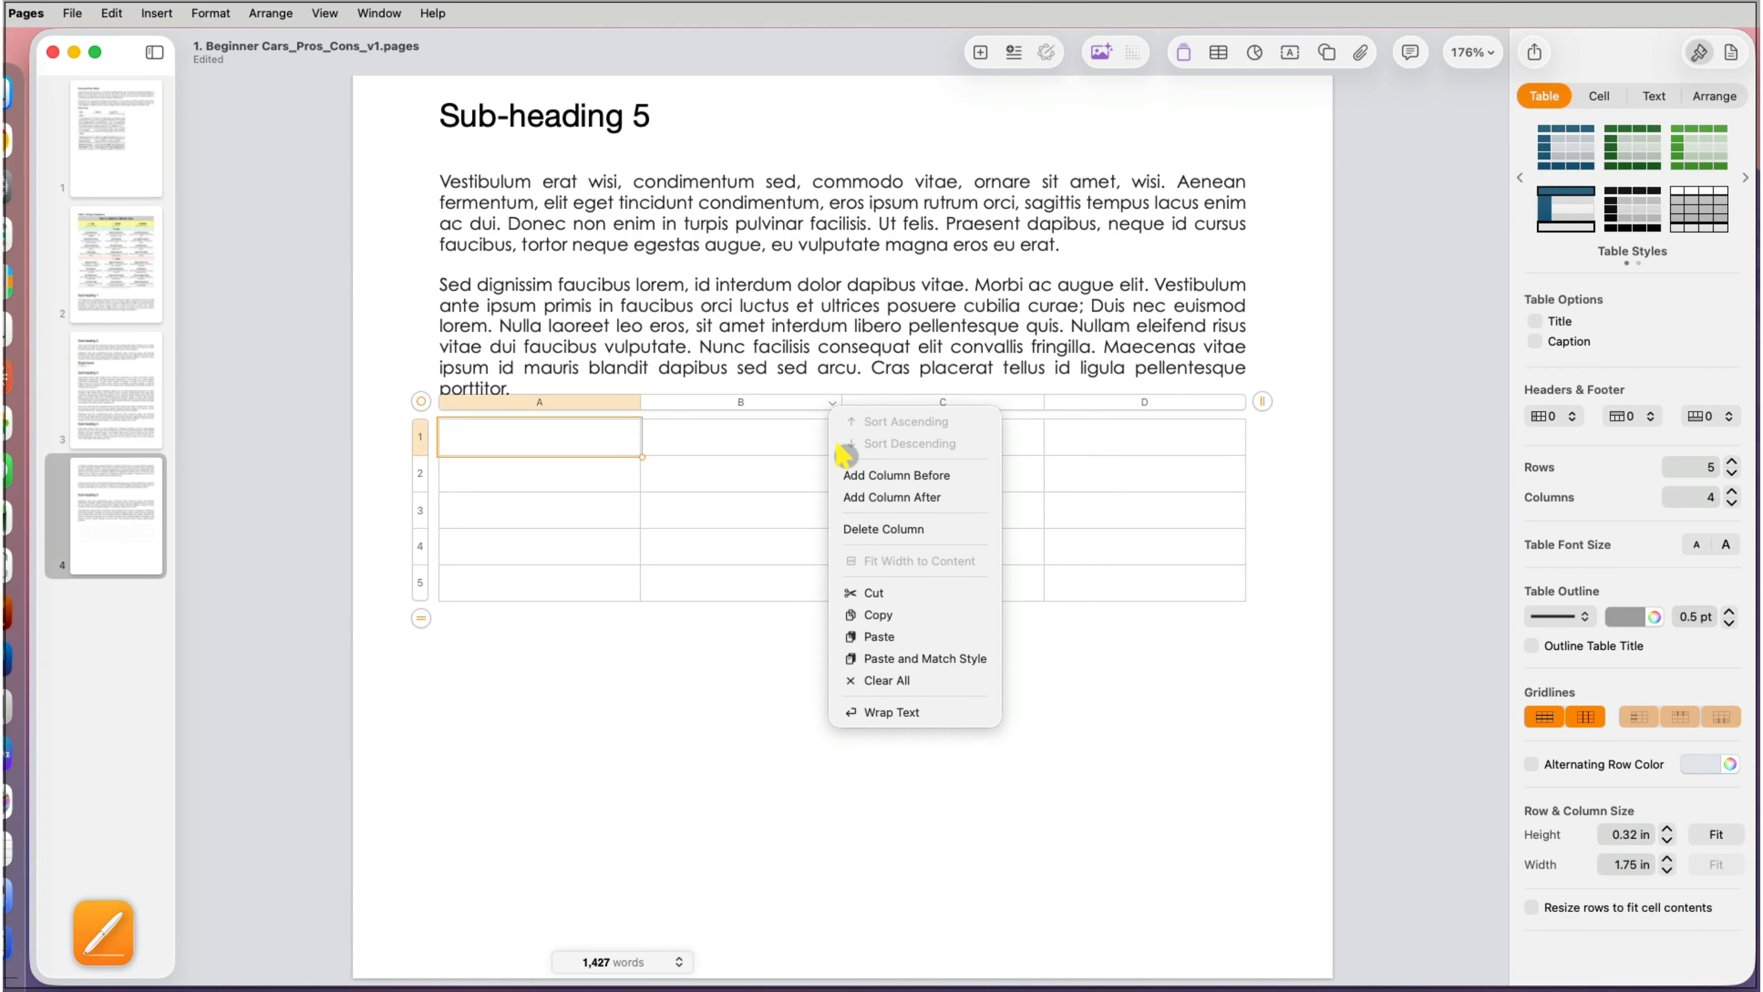
{"action": "left_click", "coordinate": [855, 497]}
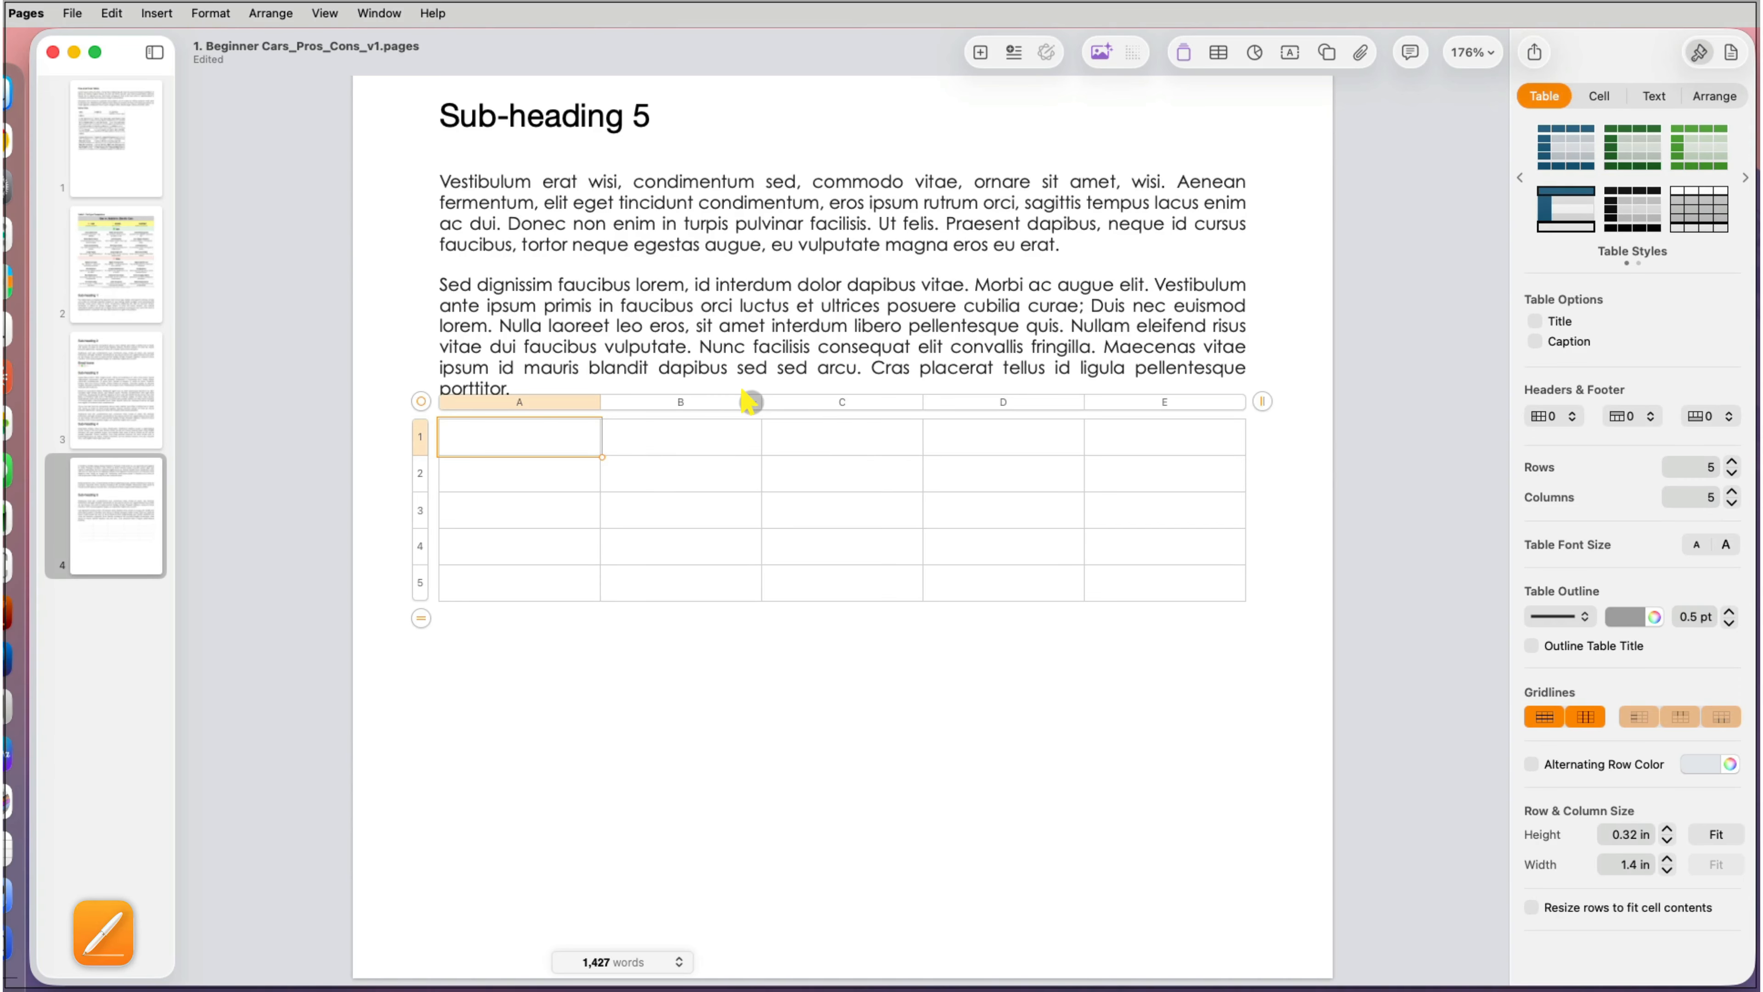
{"action": "left_click", "coordinate": [751, 403]}
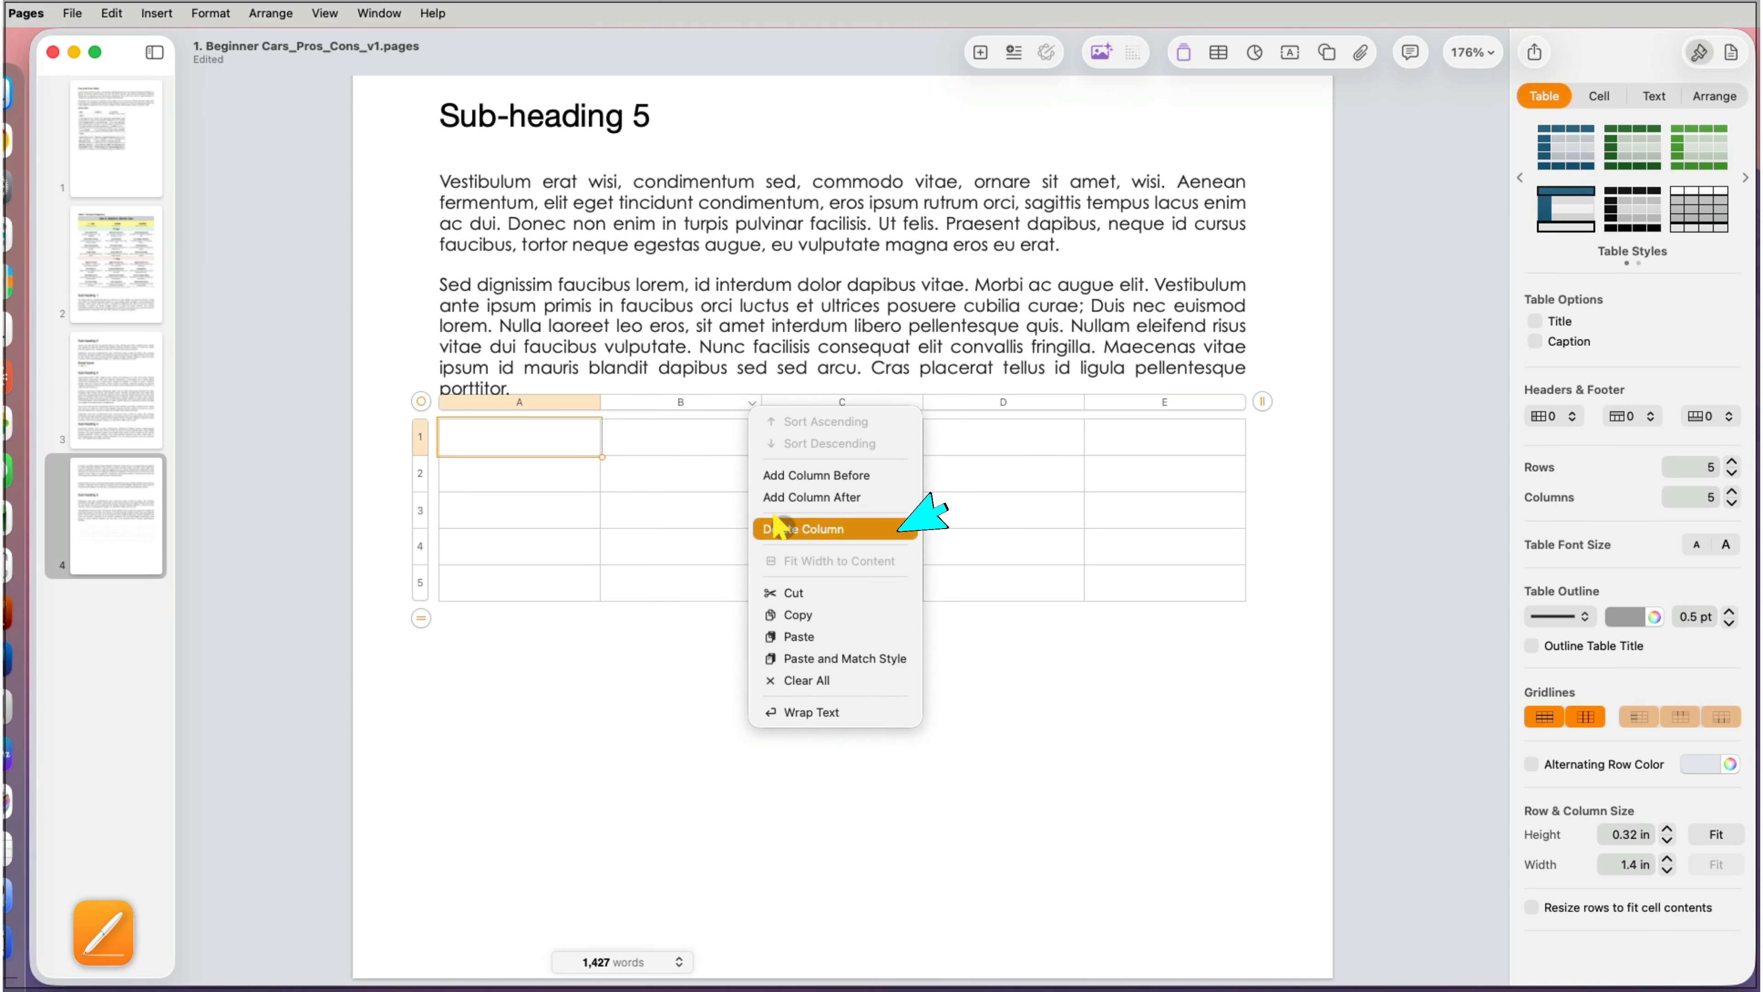
{"action": "left_click", "coordinate": [777, 528]}
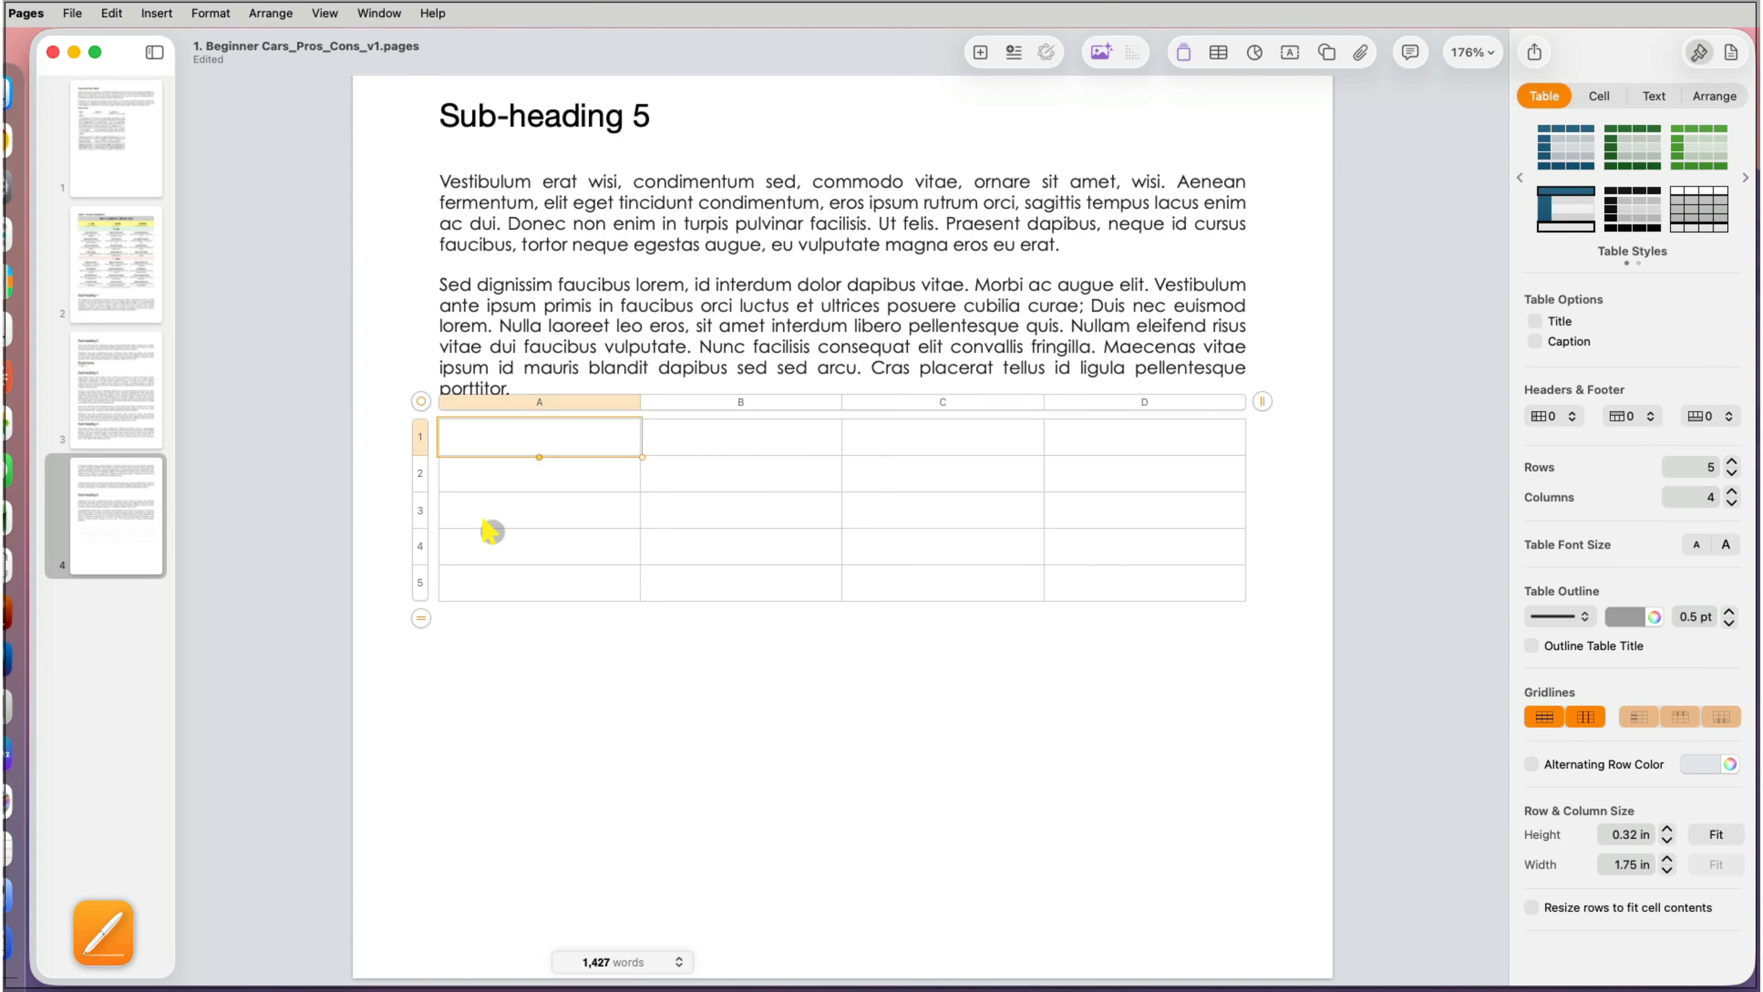
Step: Add a row below row 3 of the plain table, and delete row 3
{"action": "left_click", "coordinate": [428, 512]}
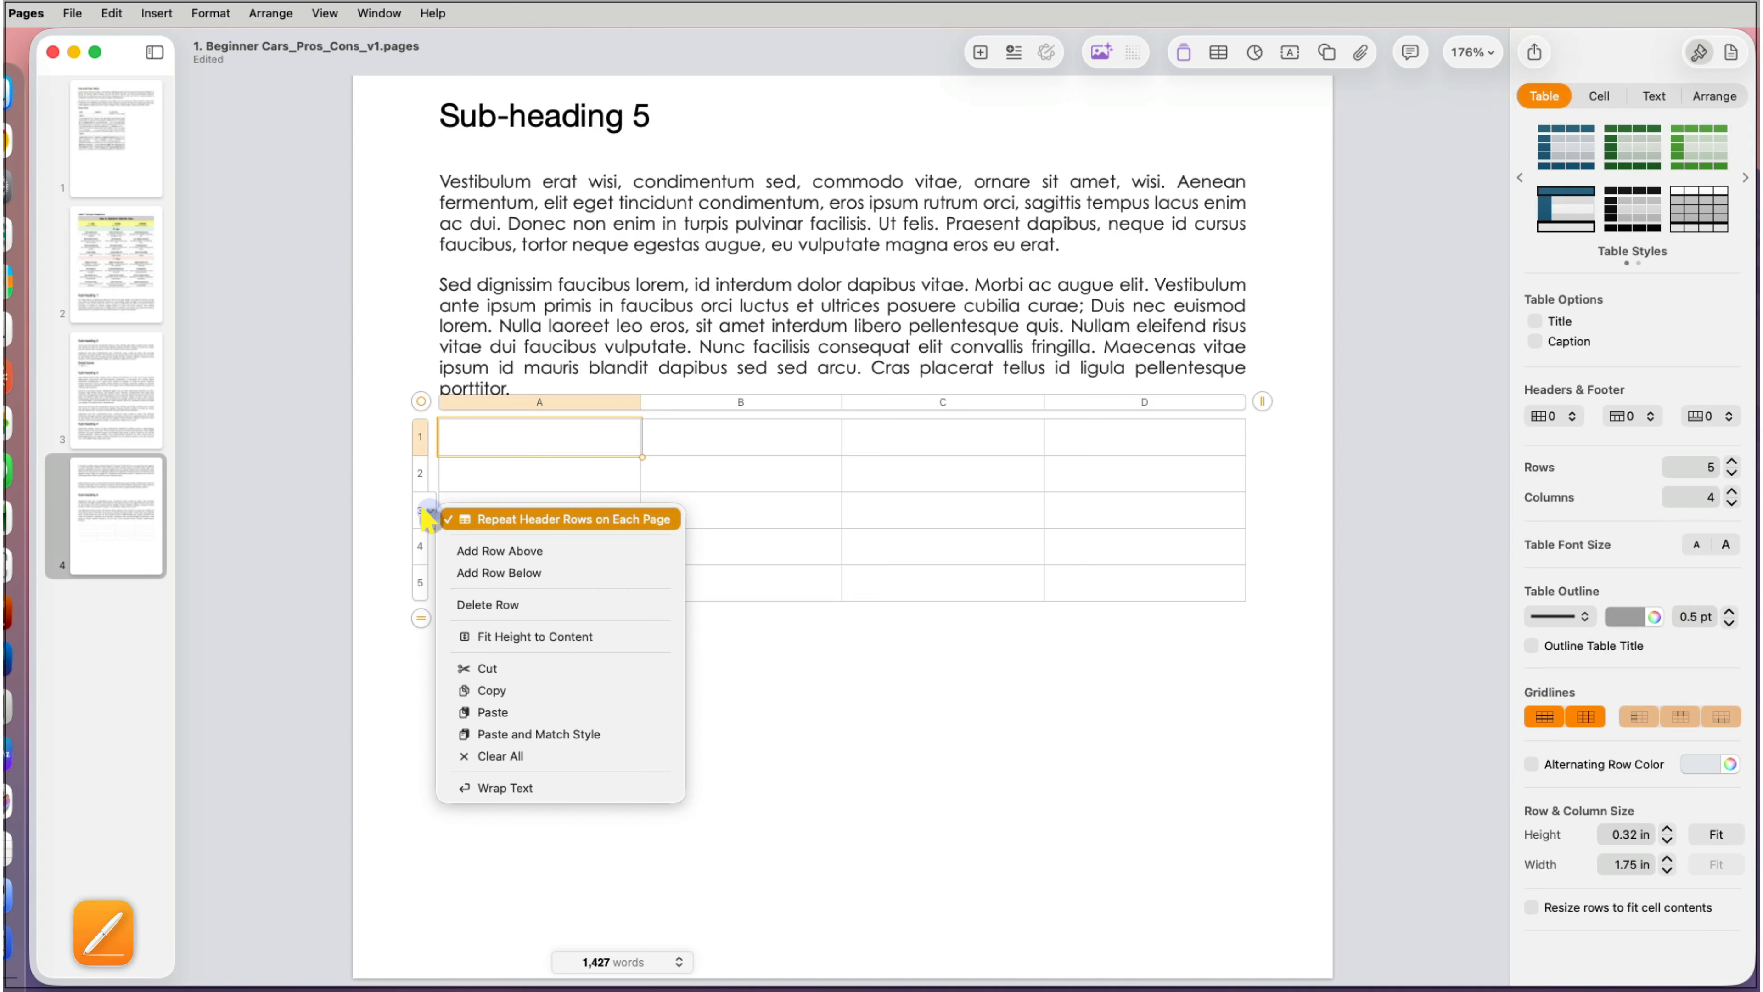
{"action": "left_click", "coordinate": [452, 572]}
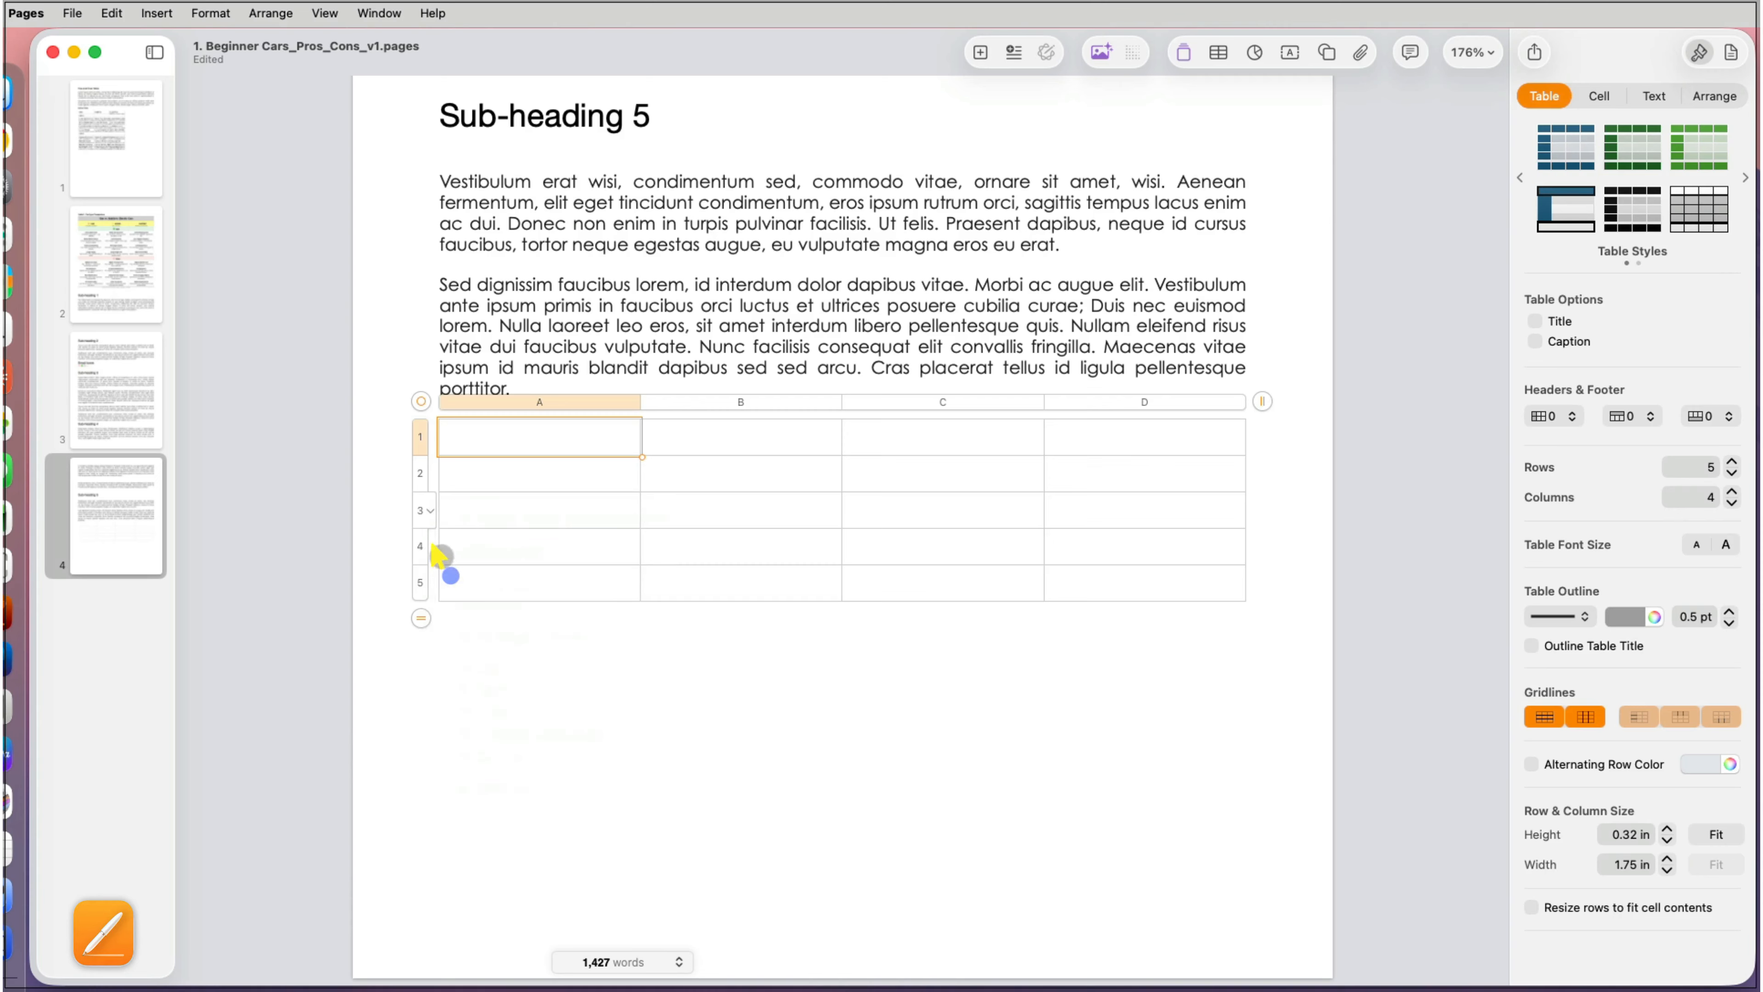
{"action": "left_click", "coordinate": [428, 495]}
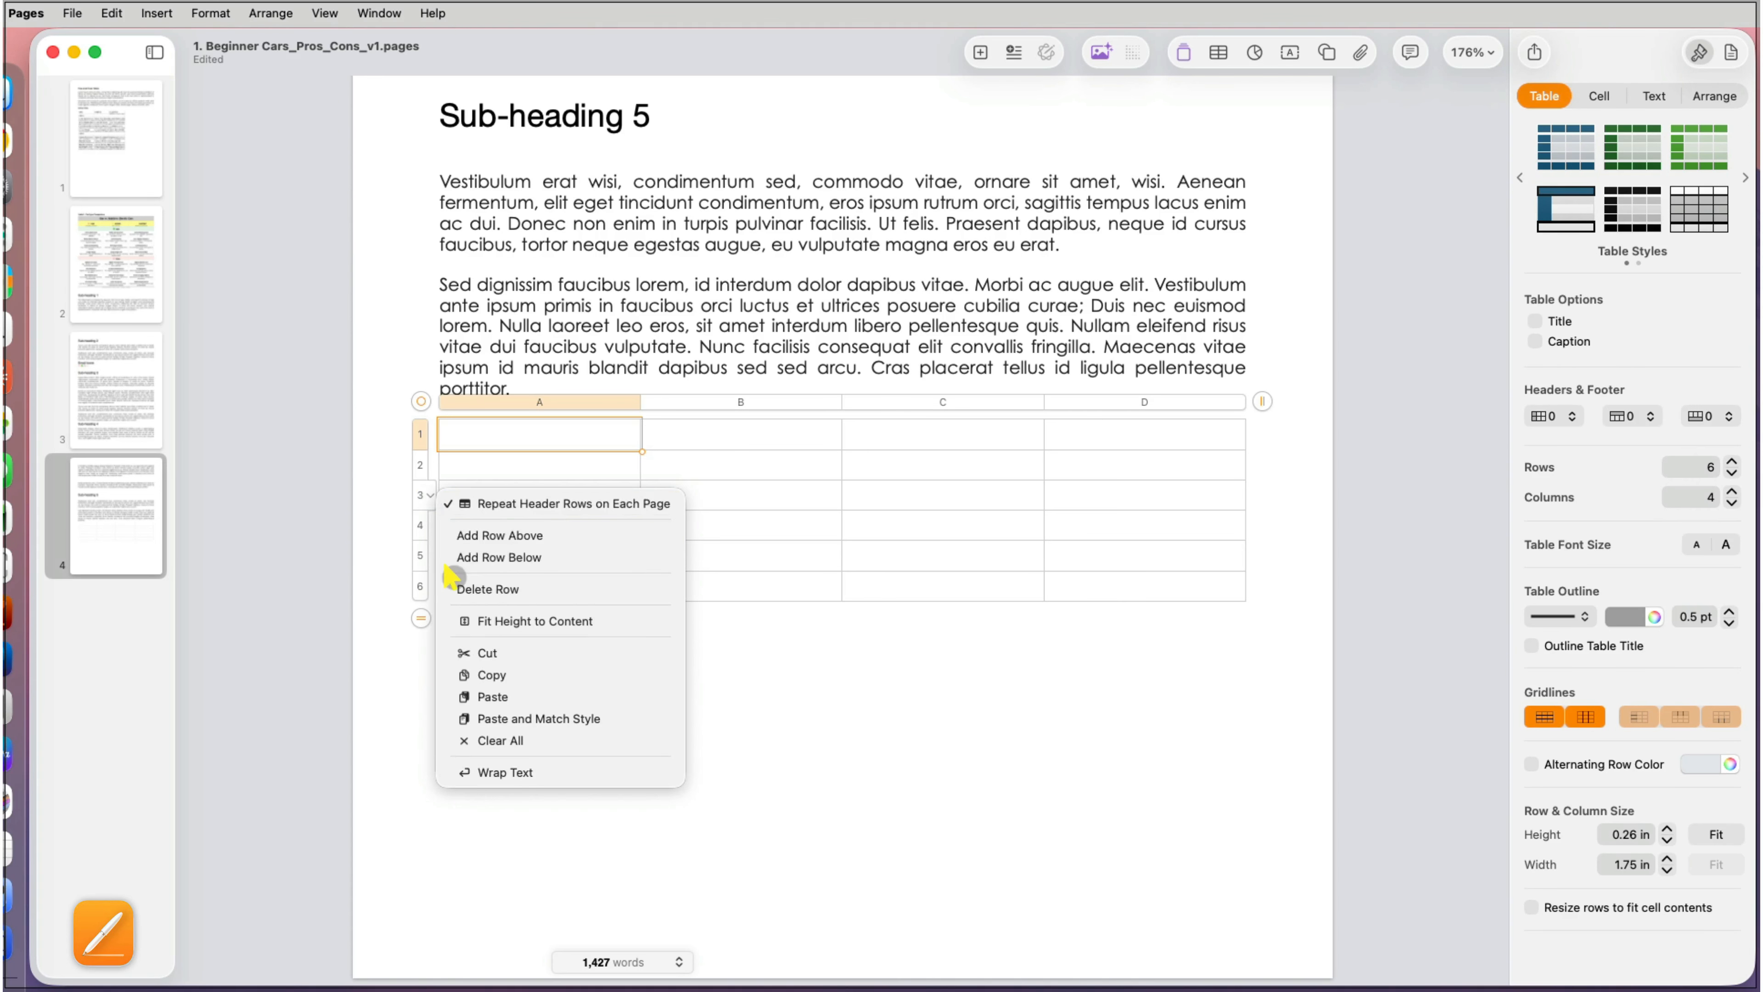
{"action": "left_click", "coordinate": [455, 587]}
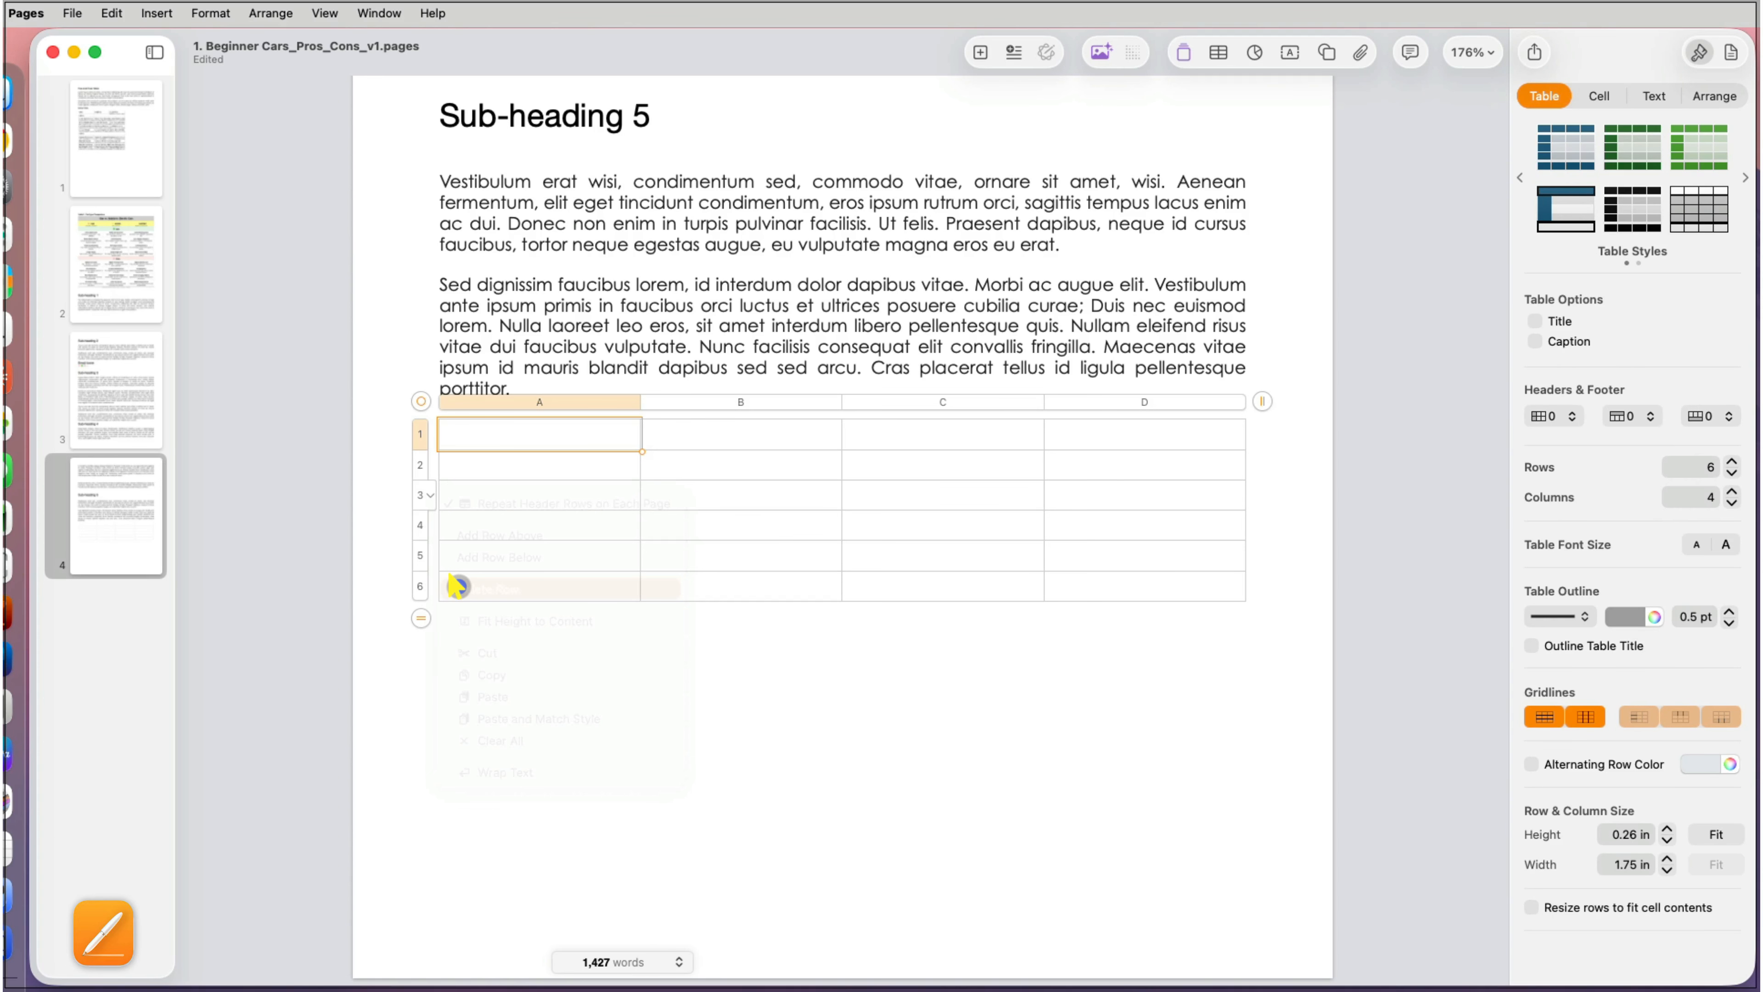
Step: Increase the plain table's row count to 9
{"action": "left_click_drag", "start_coordinate": [421, 617], "coordinate": [420, 620]}
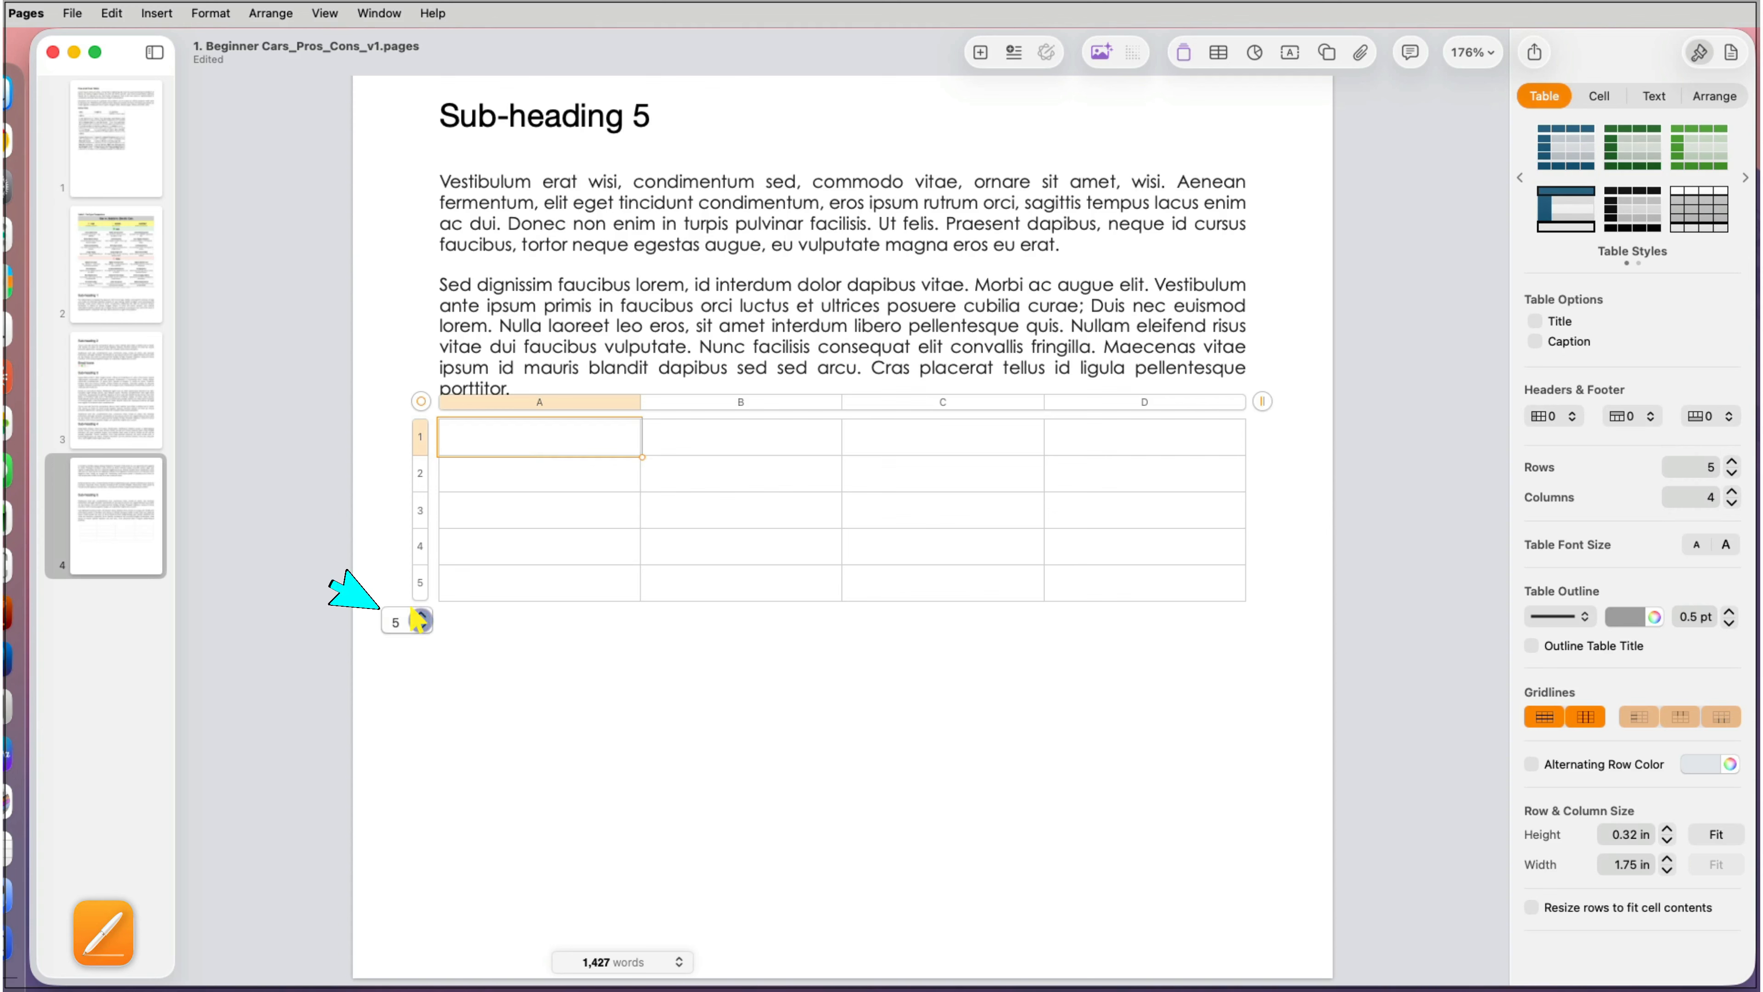
{"action": "left_click", "coordinate": [420, 616]}
{"action": "left_click", "coordinate": [420, 616]}
{"action": "left_click", "coordinate": [420, 617]}
{"action": "left_click", "coordinate": [420, 616]}
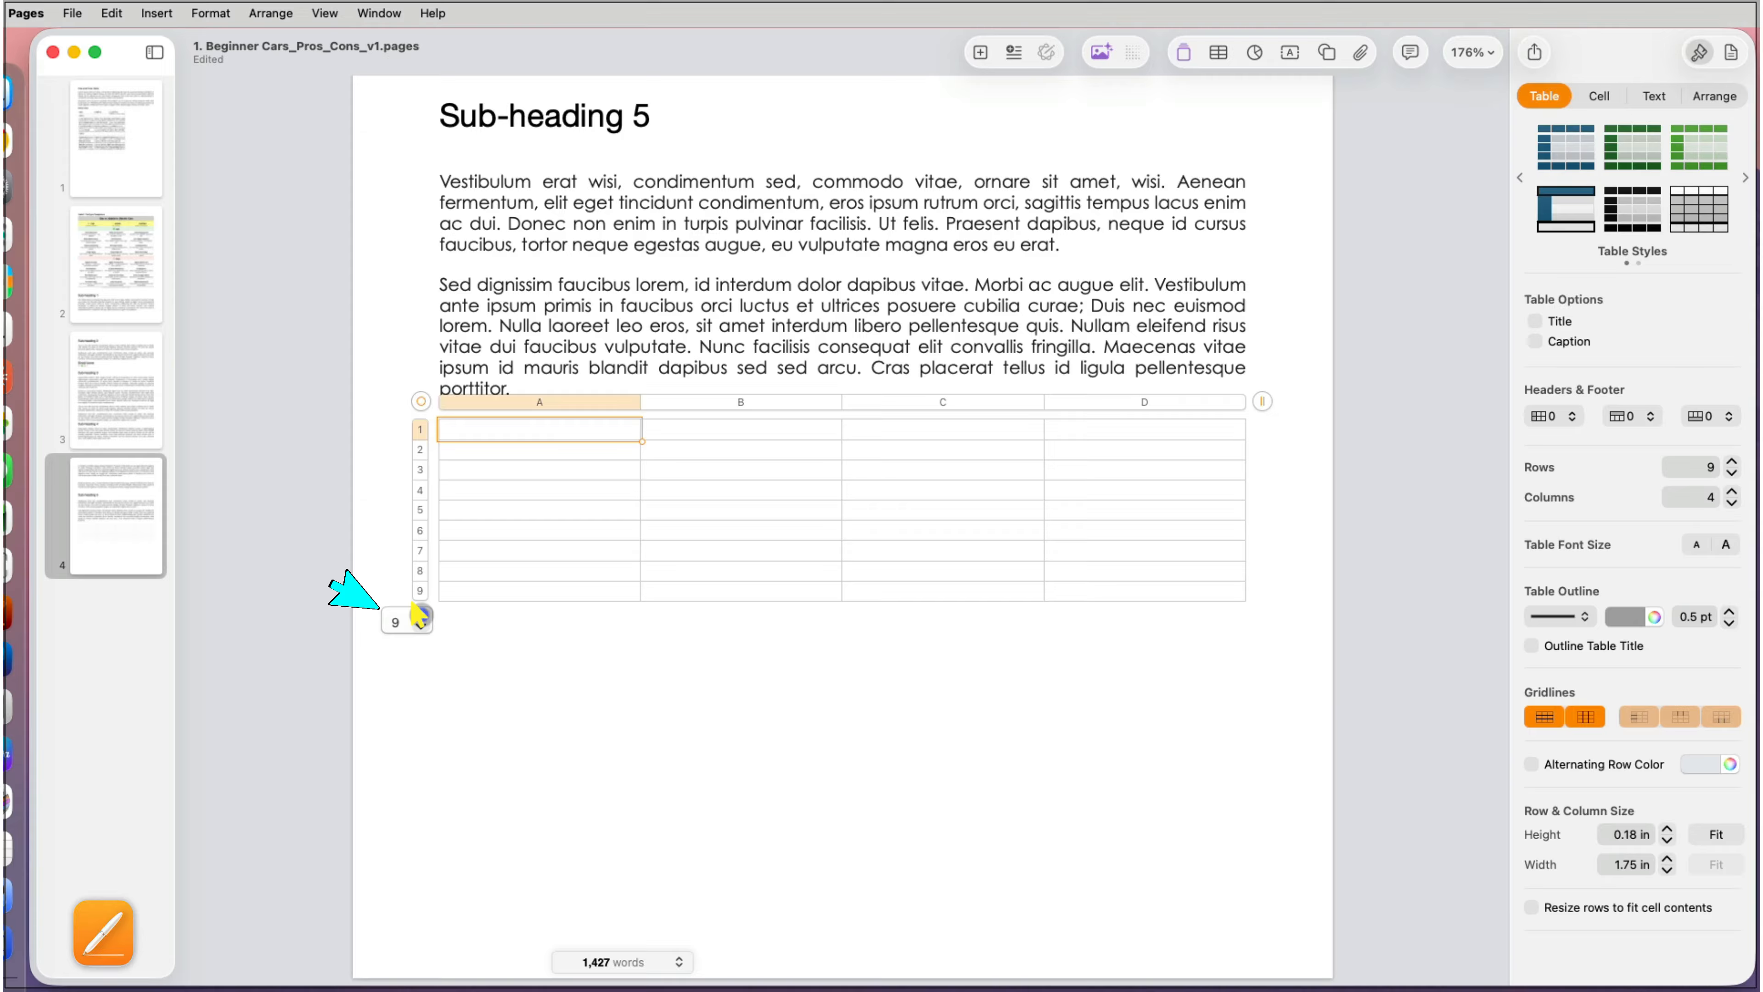
Step: Increase the plain table's column count to 6, and reduce it to 3
{"action": "left_click", "coordinate": [1264, 402]}
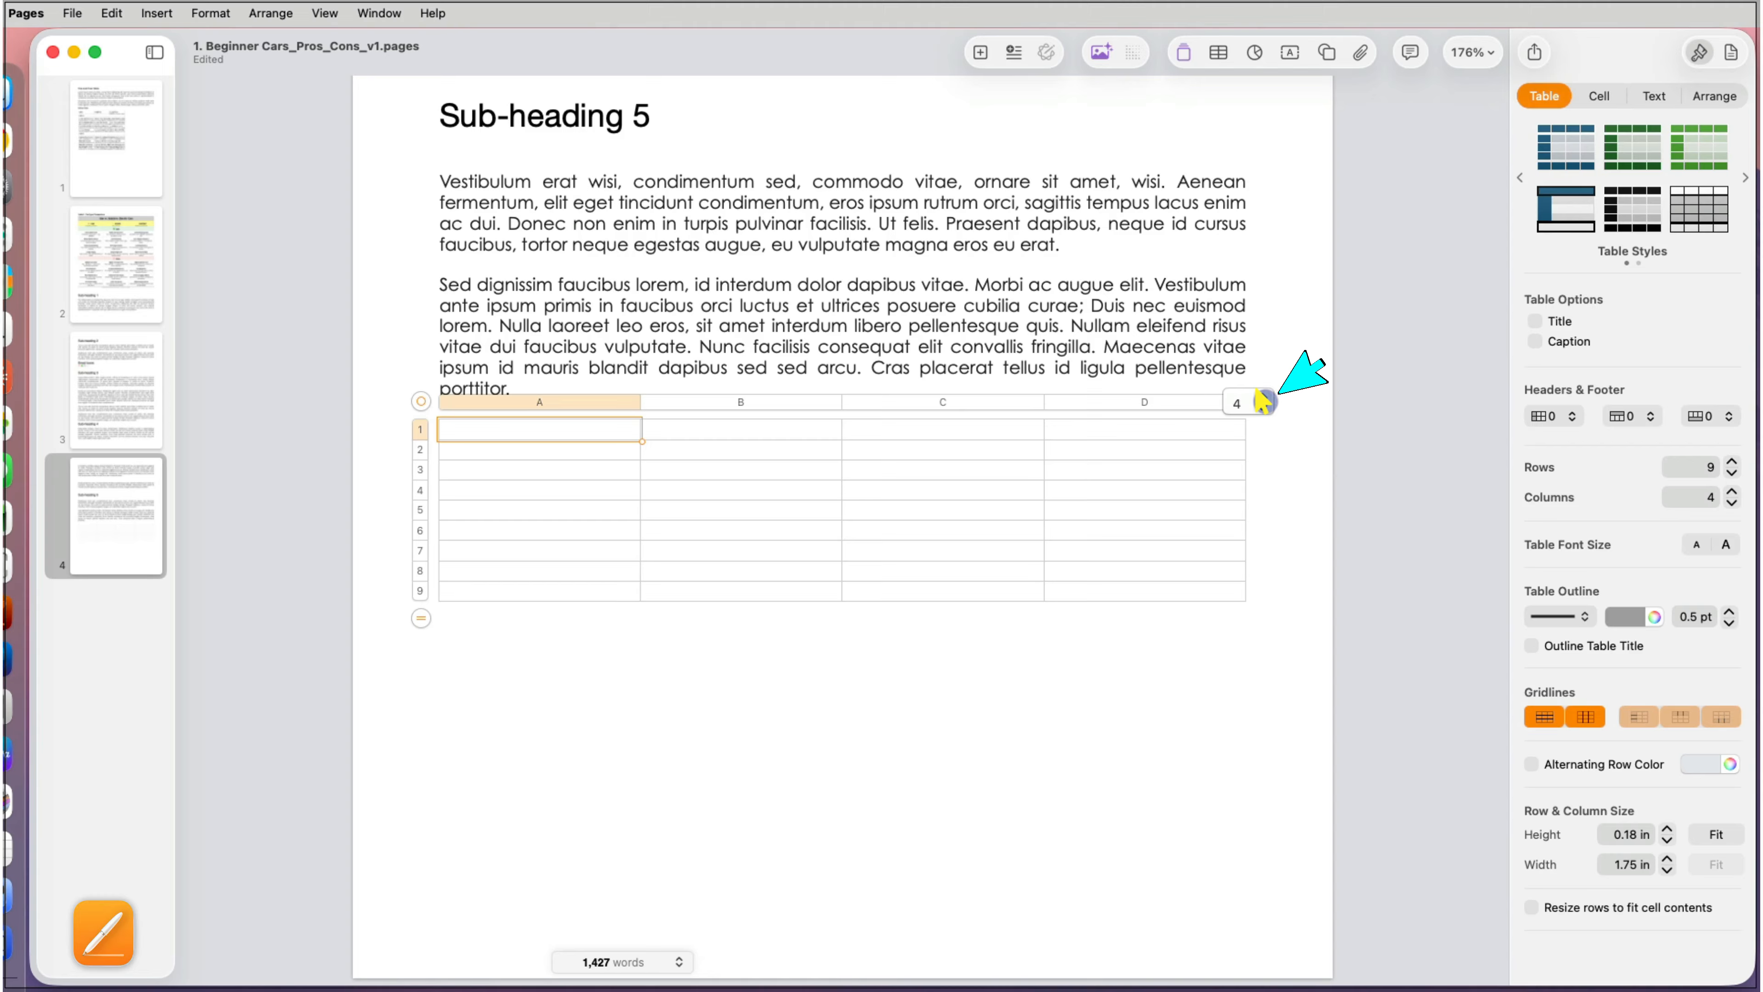
{"action": "left_click", "coordinate": [1262, 396]}
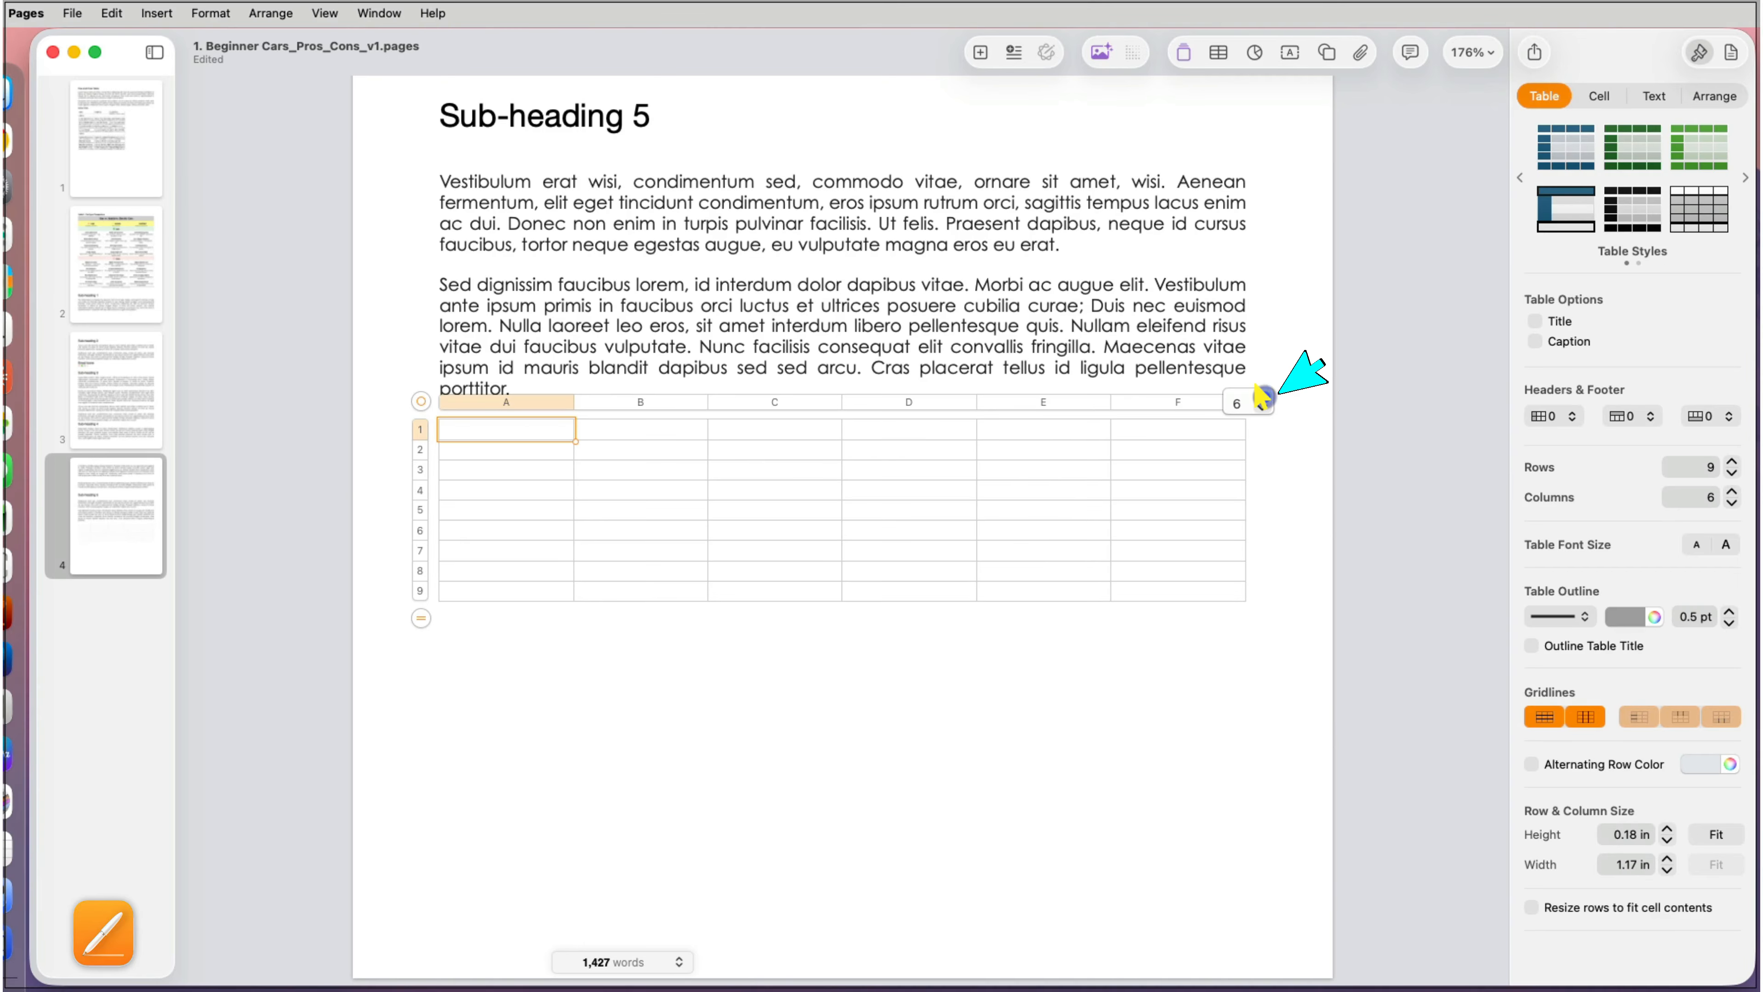
{"action": "left_click", "coordinate": [1263, 409]}
{"action": "left_click", "coordinate": [1262, 410]}
{"action": "left_click", "coordinate": [1262, 409]}
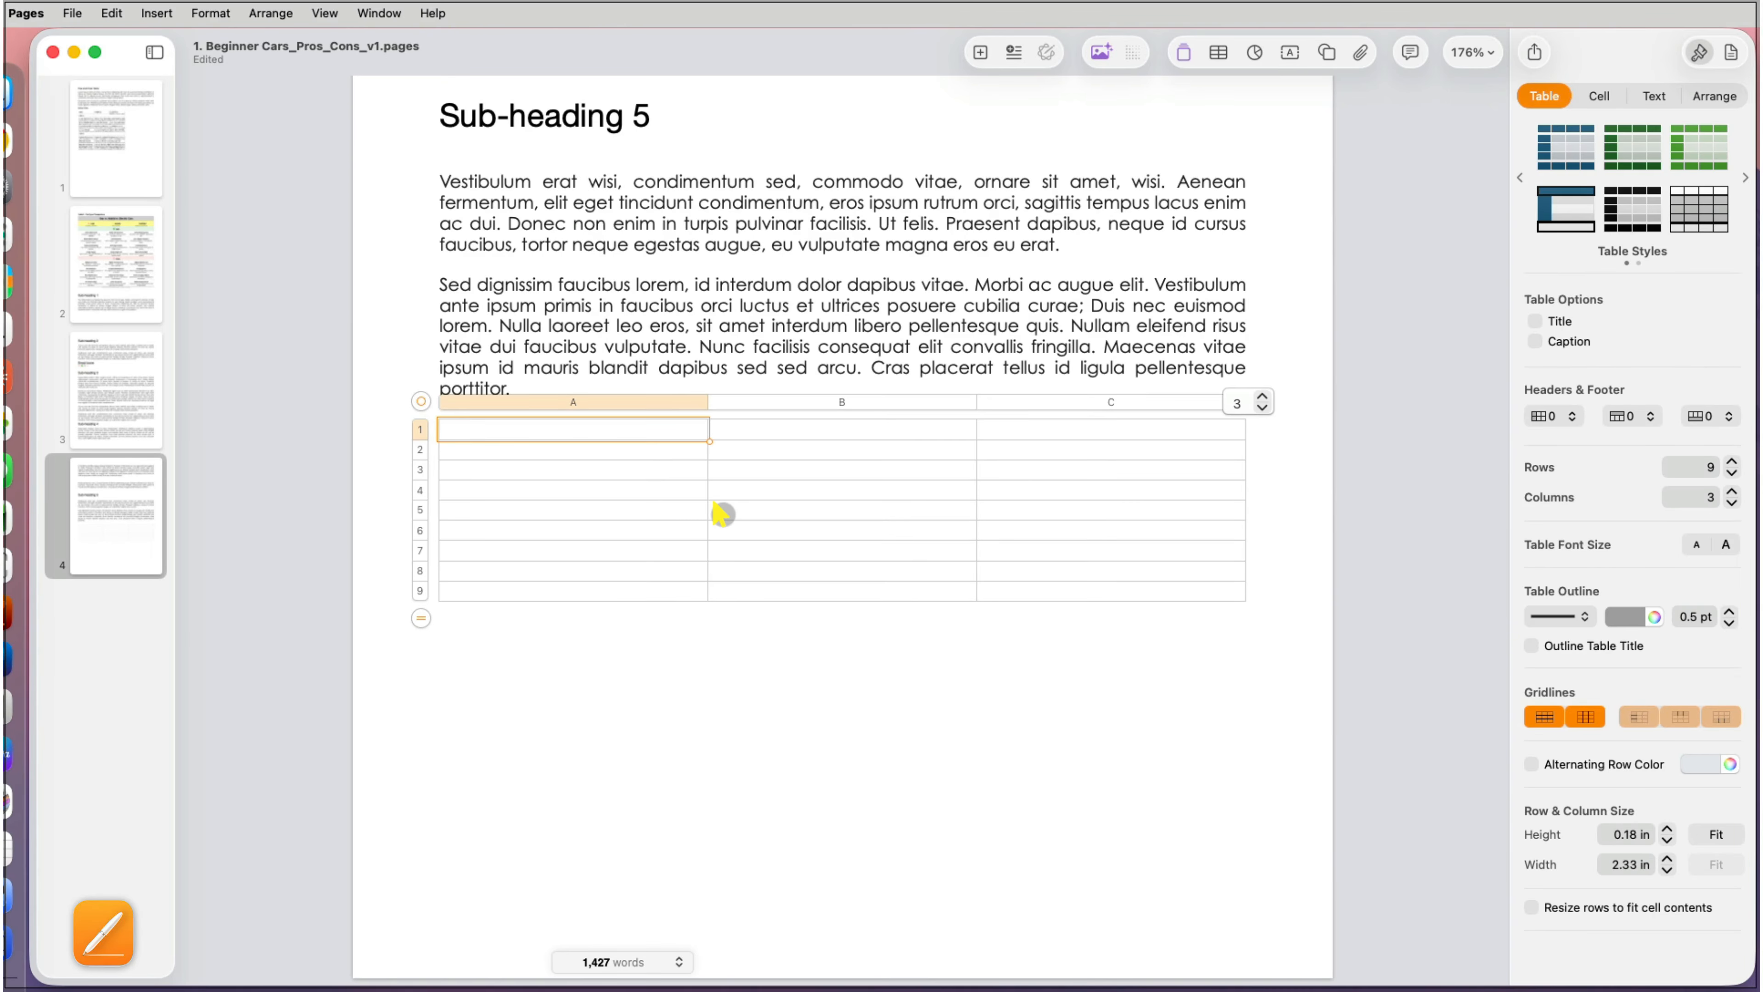
Step: Enter two-line headings in row 1: "Gas" over "Gasoline-powered" in A1 and "Hybrid" over "Gas + Electric" in B1
{"action": "key", "text": "shift+Down"}
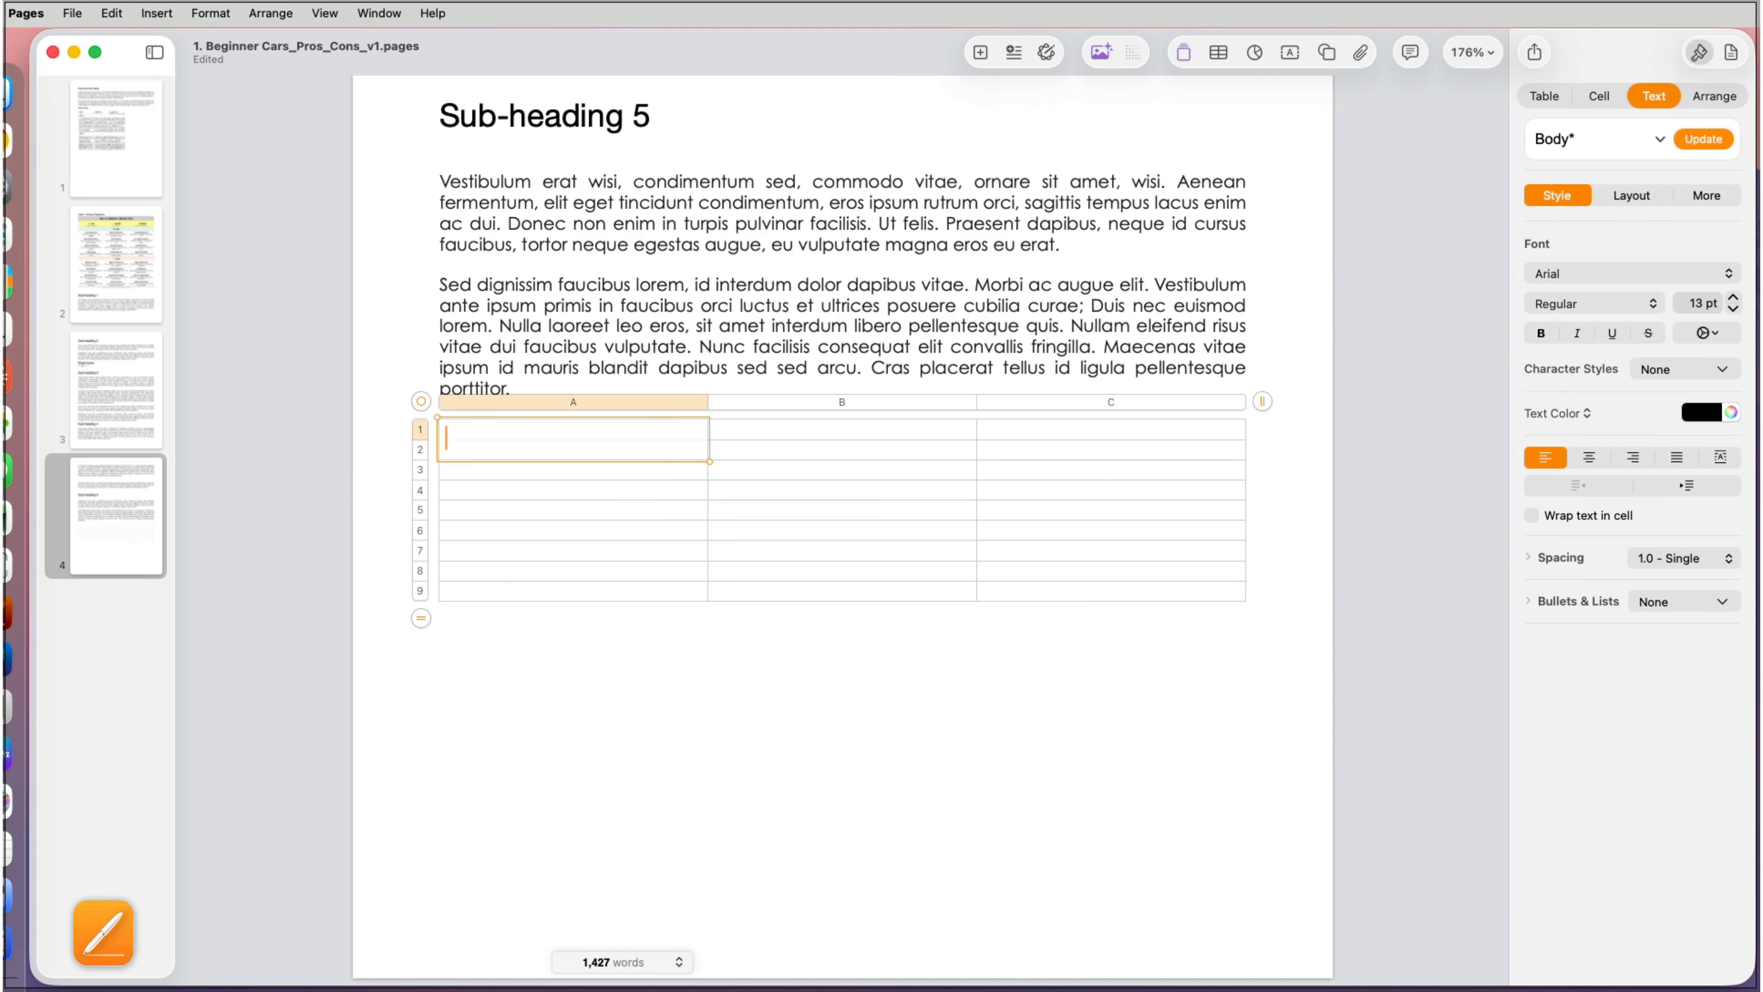
{"action": "type", "text": "Gas"}
{"action": "key", "text": "alt+Return"}
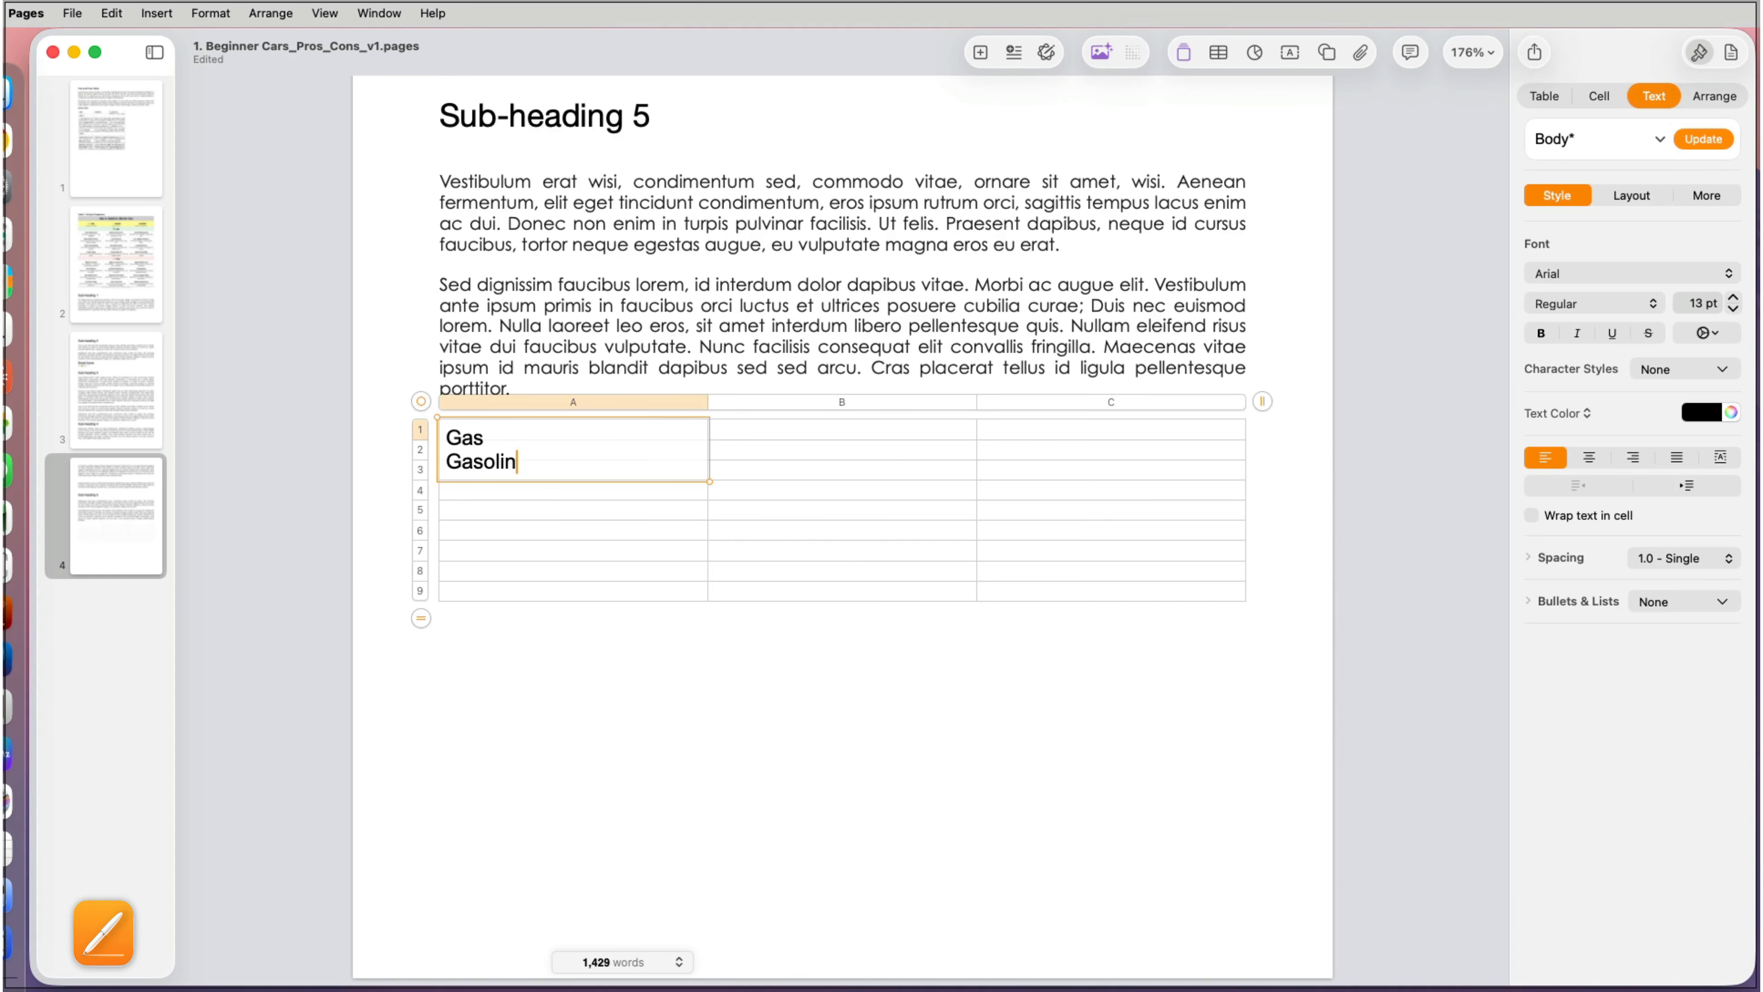
{"action": "type", "text": "Gasoline-power"}
{"action": "key", "text": "Tab"}
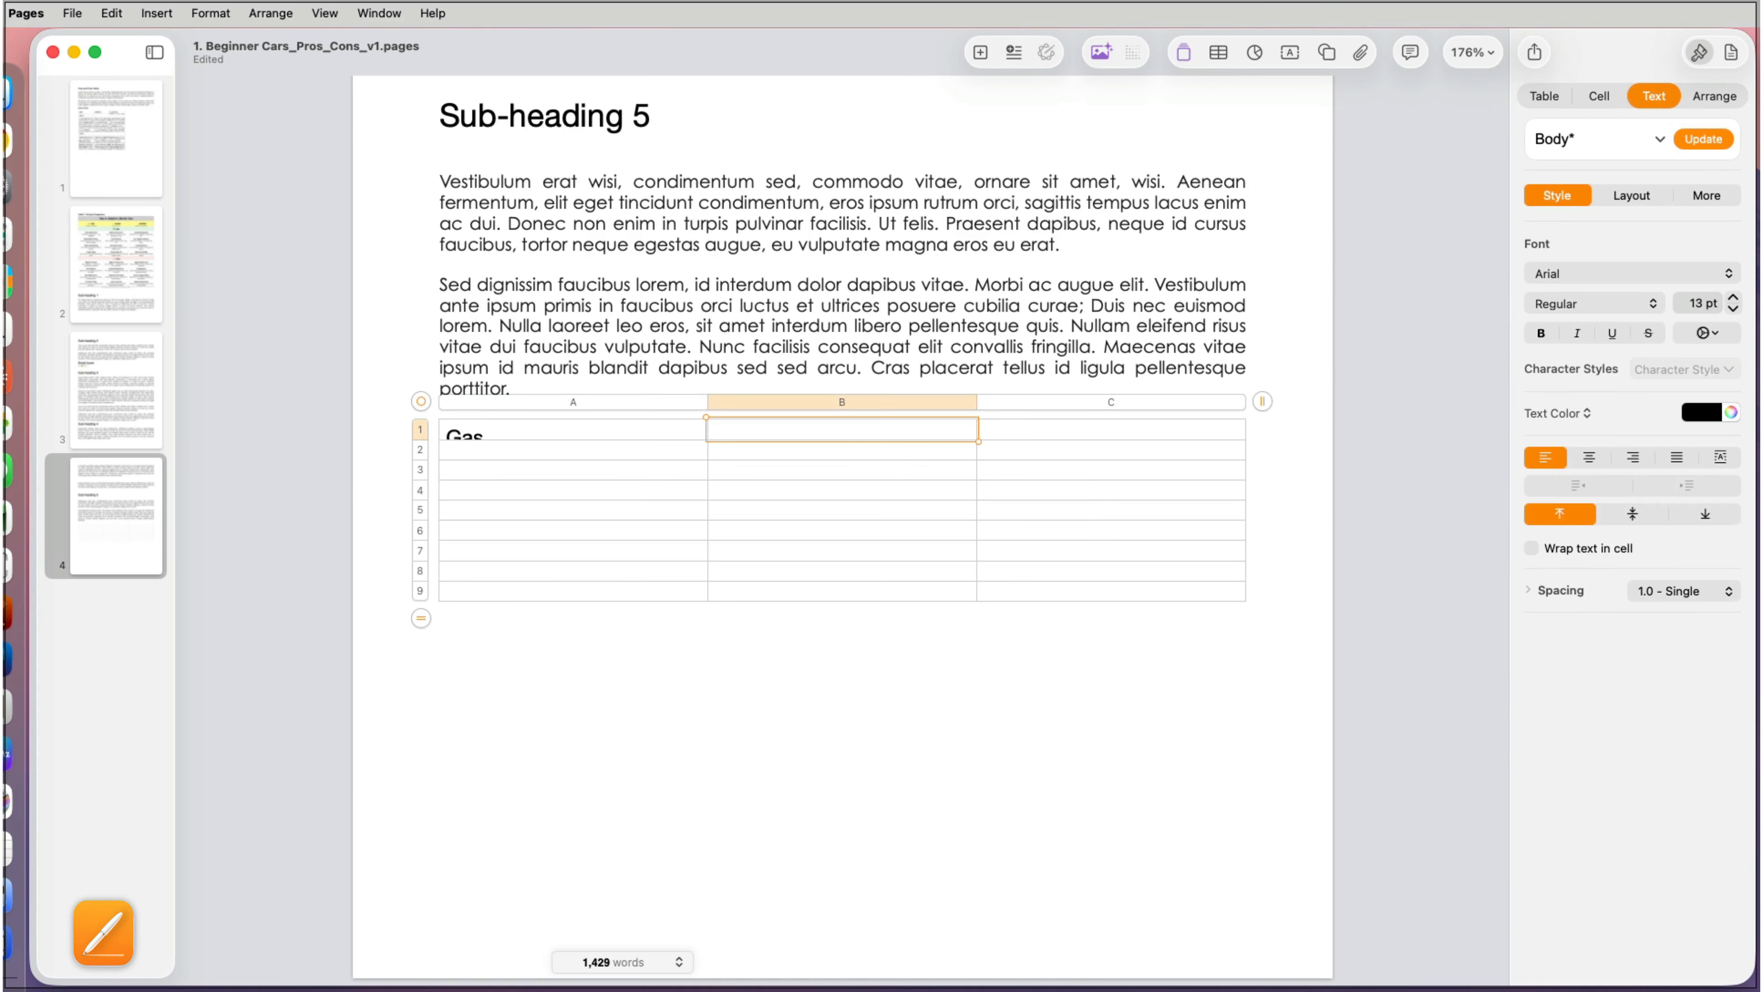
{"action": "type", "text": "Hybrid"}
{"action": "key", "text": "Return"}
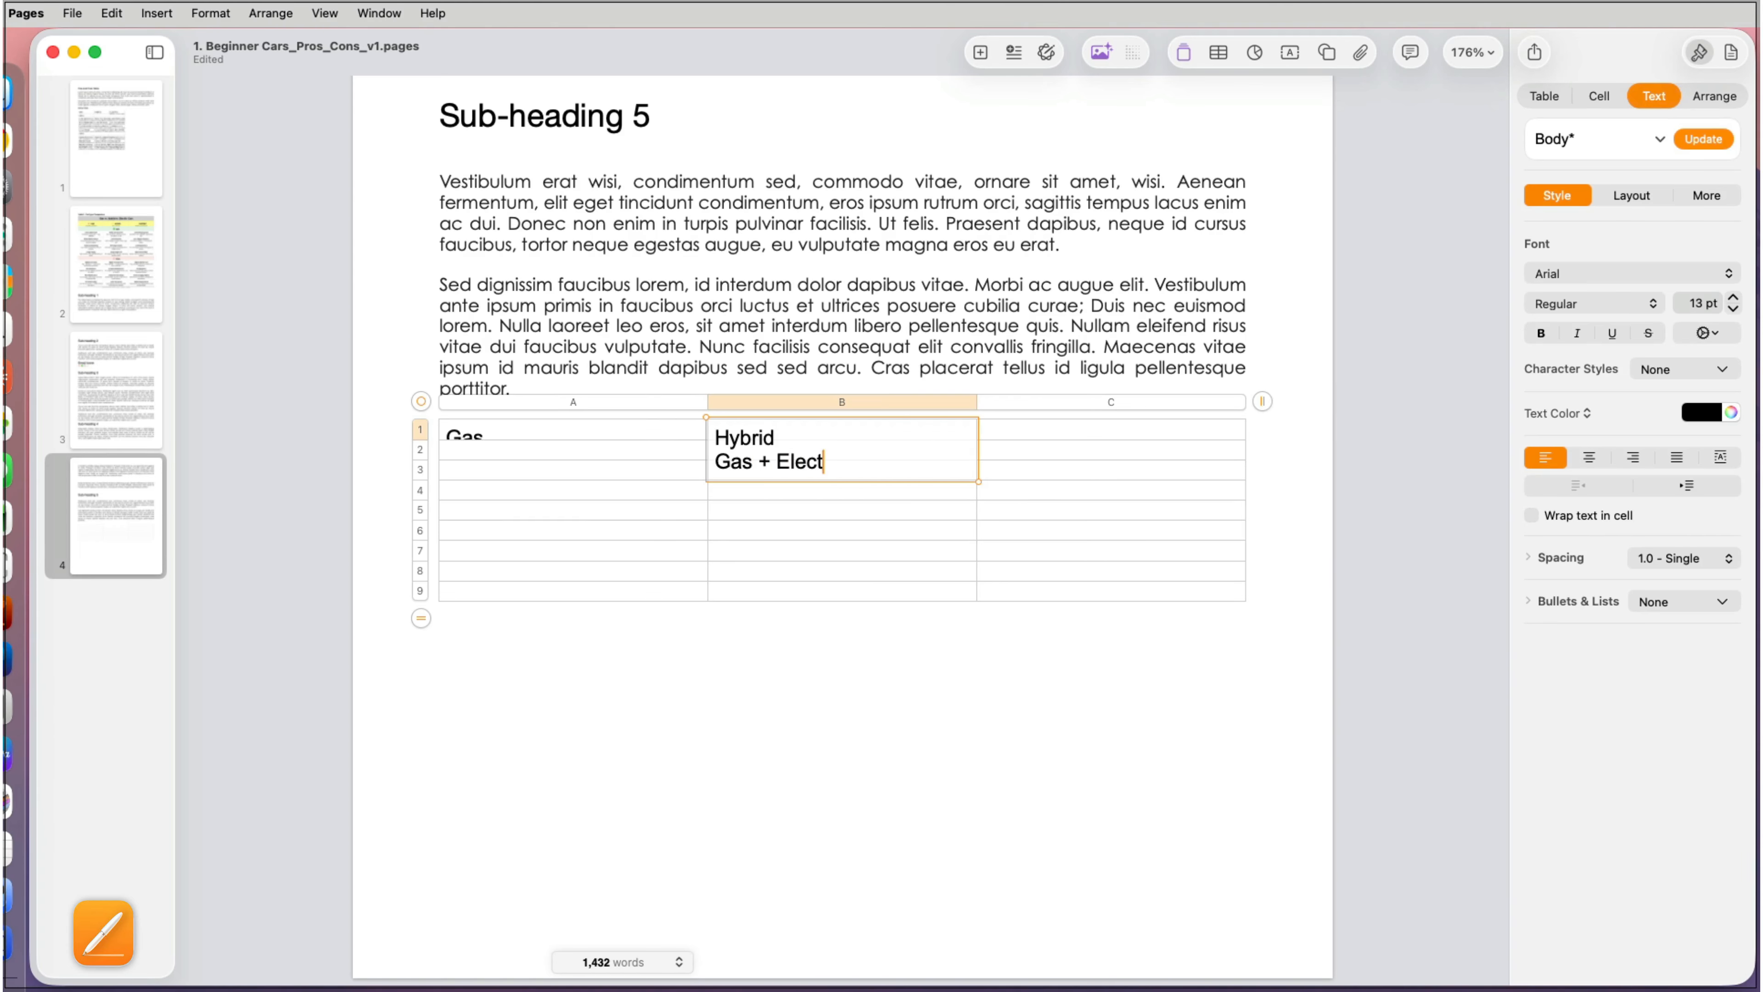
{"action": "key", "text": "Tab"}
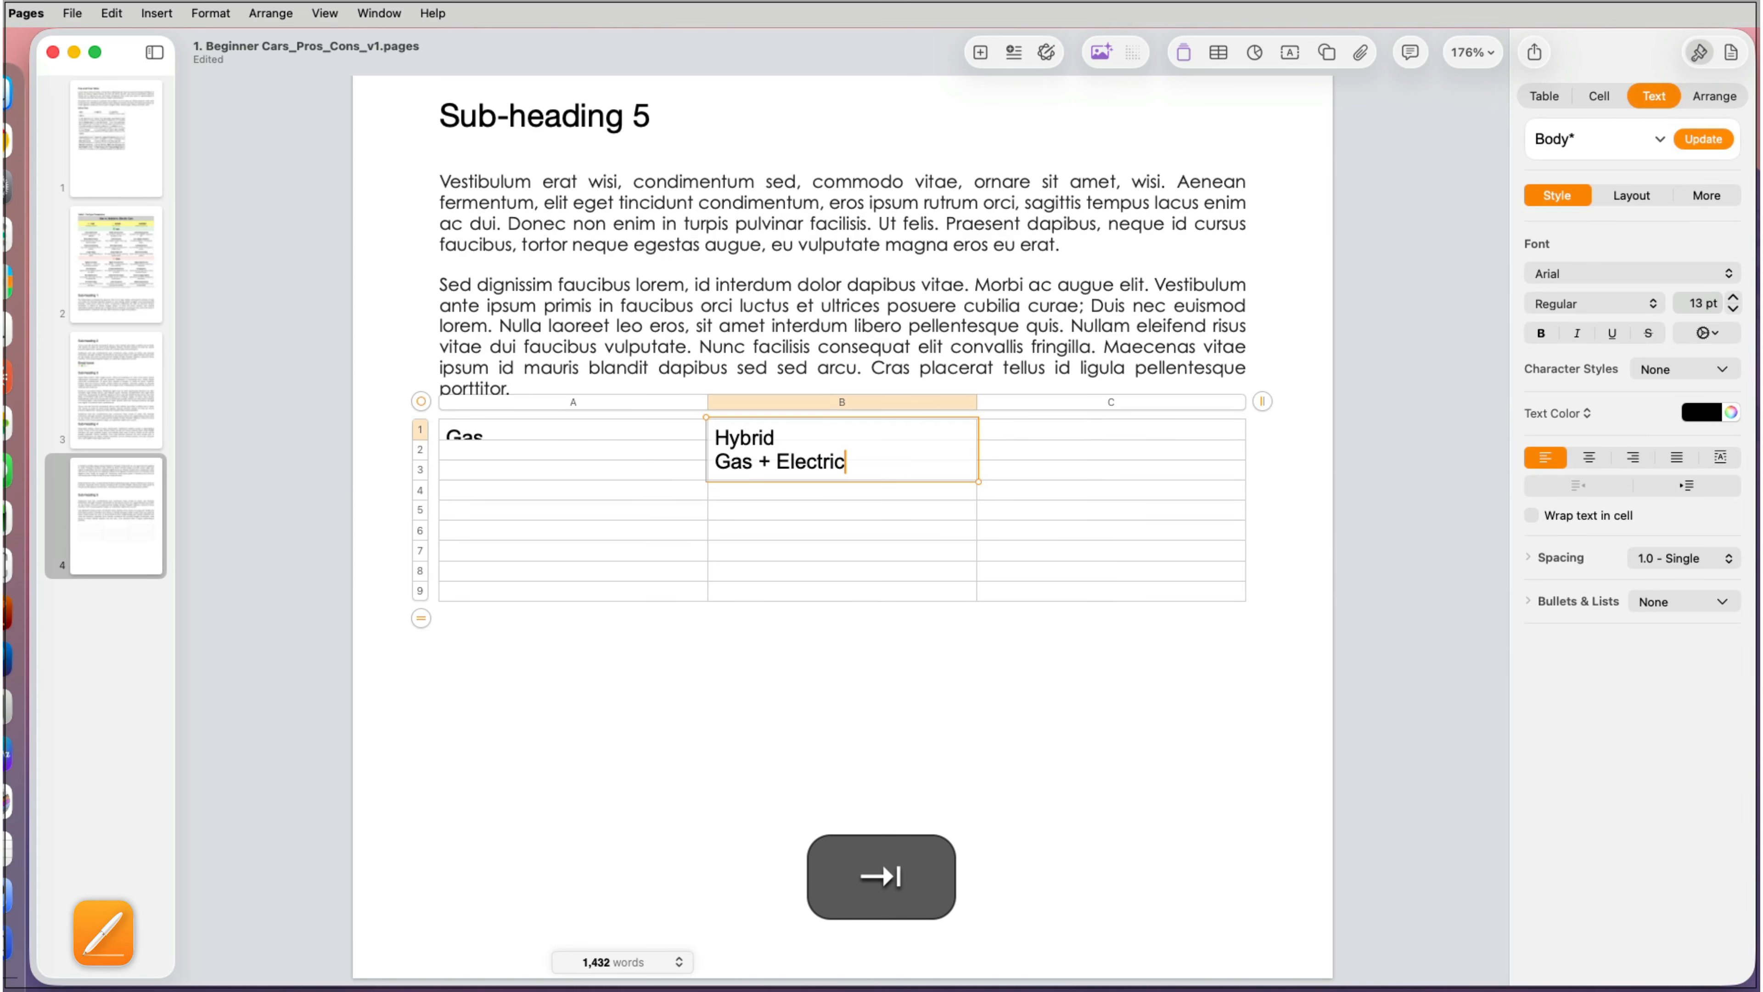
Step: Enter the two-line heading "Electric" over "Battery-powered EV" in cell C1
{"action": "key", "text": "Tab"}
{"action": "type", "text": "Ele"}
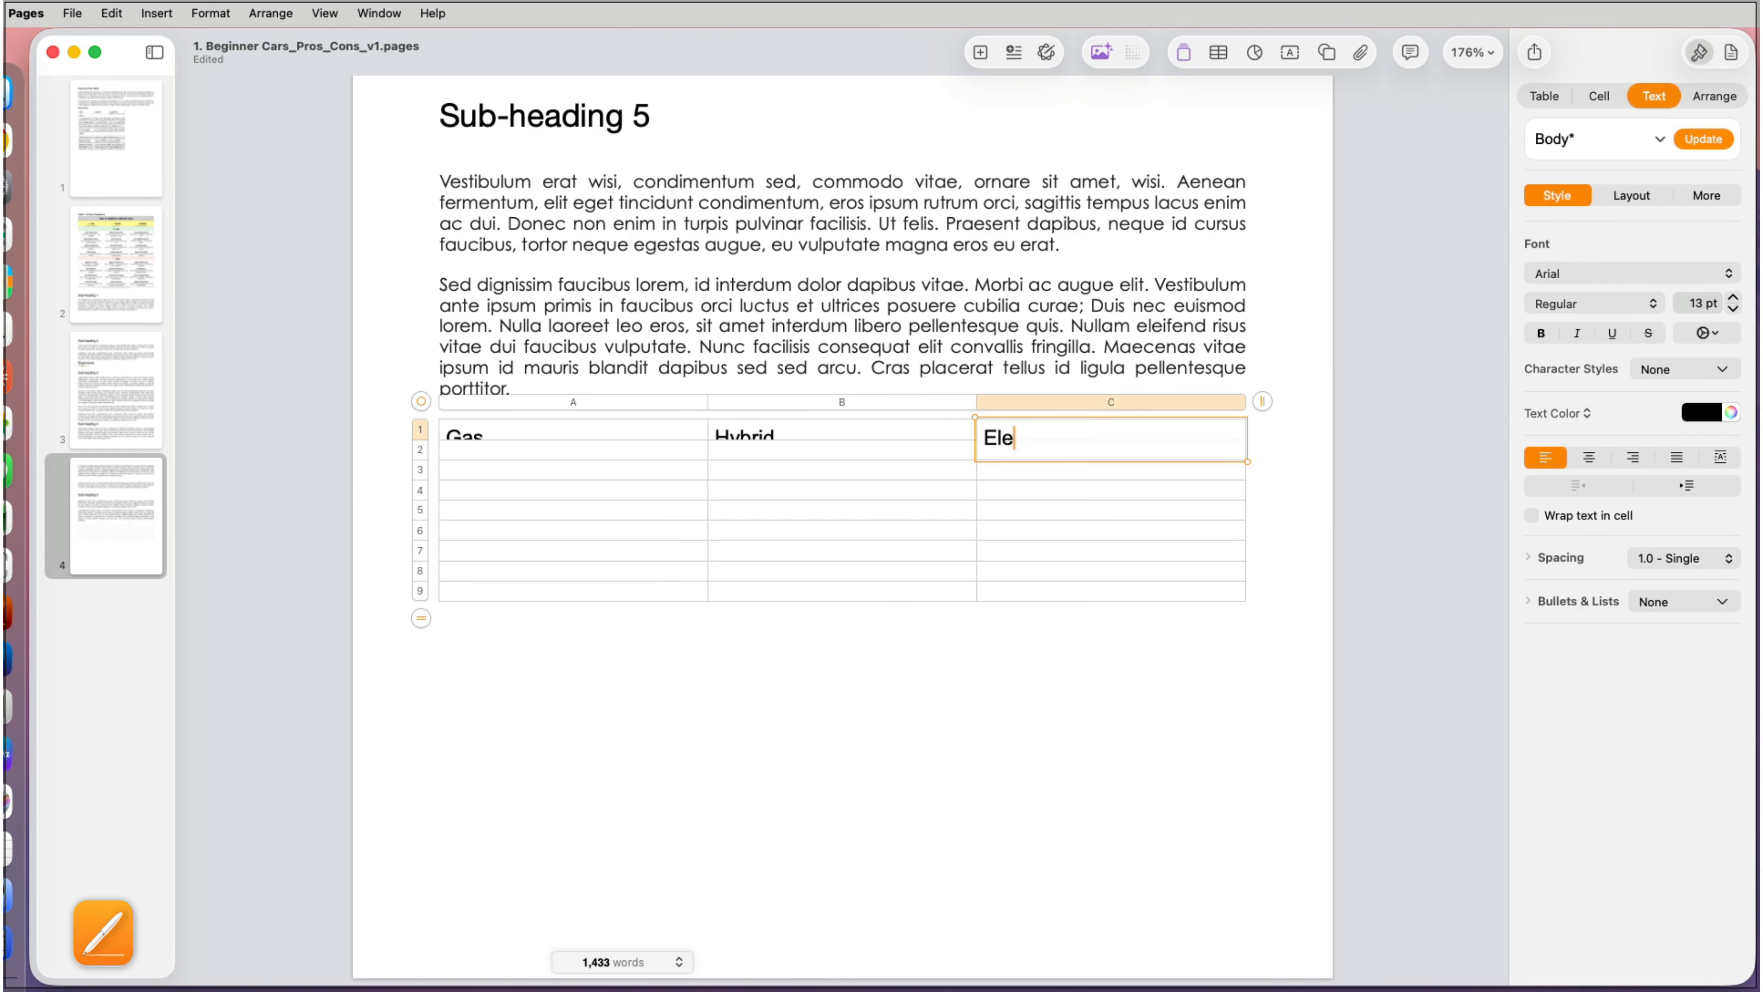
{"action": "type", "text": "ctric"}
{"action": "key", "text": "alt+Return"}
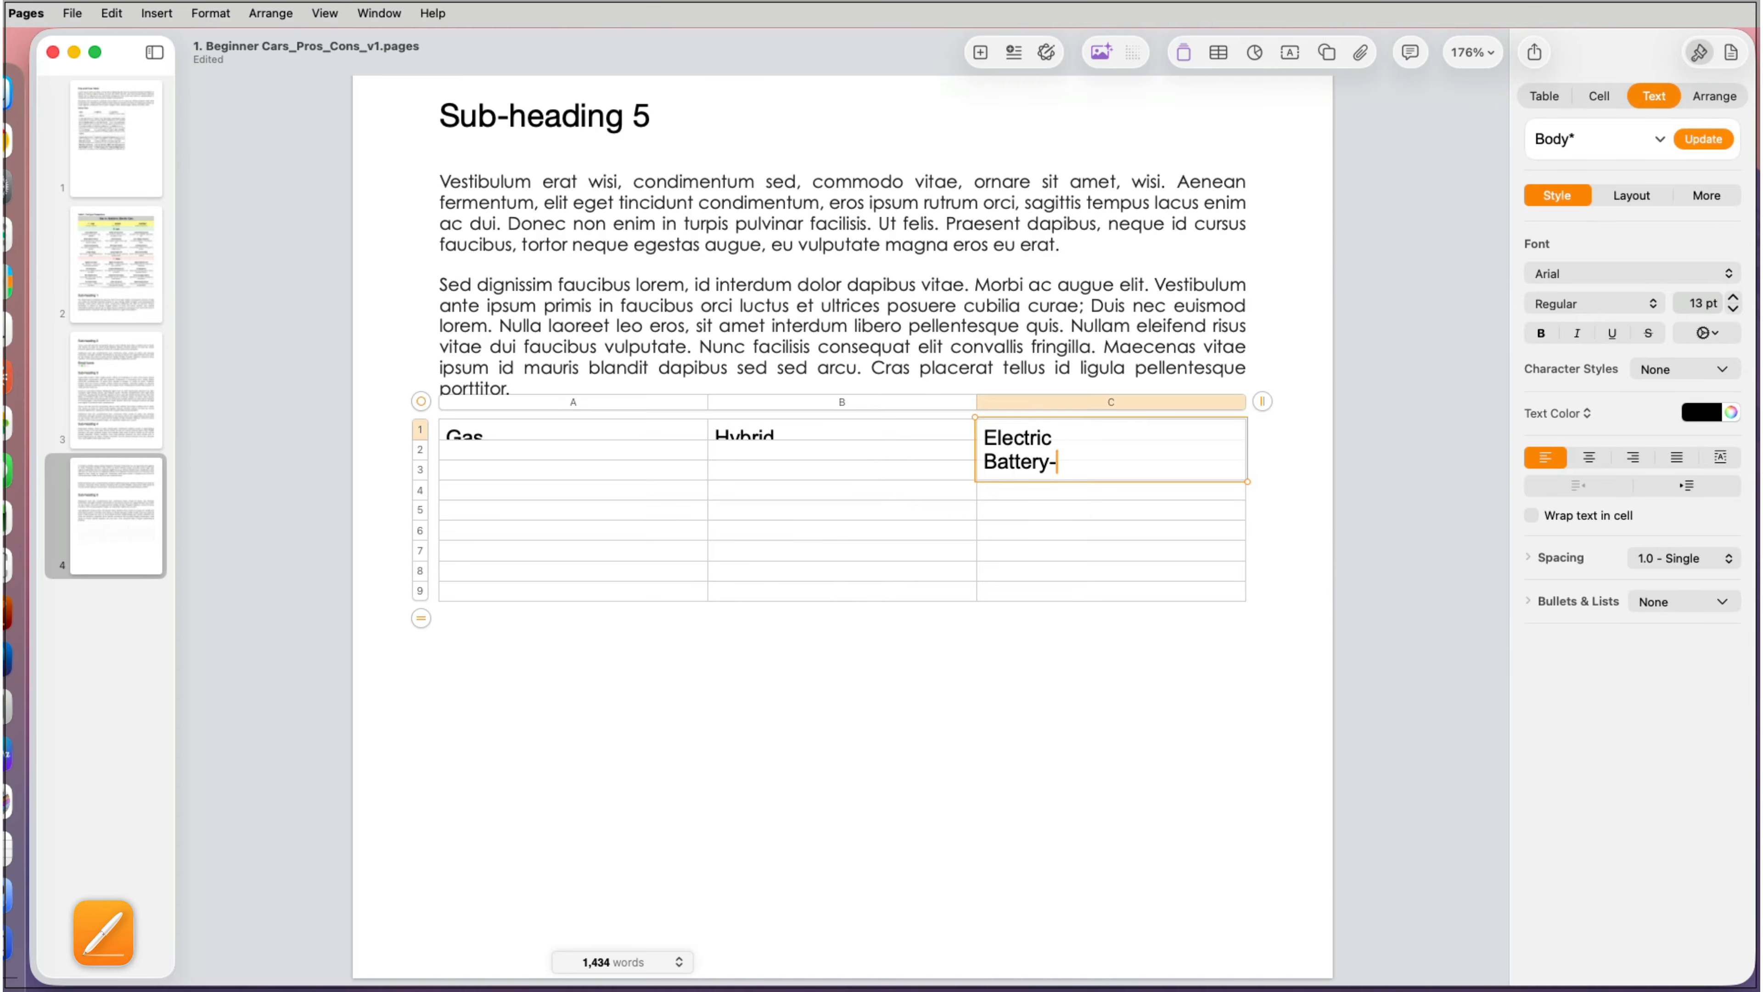
{"action": "type", "text": "Battery-powered EV"}
{"action": "key", "text": "Tab"}
Step: Move the selection through the table's empty cells and back to cell A2
{"action": "key", "text": "Tab"}
{"action": "key", "text": "Tab"}
{"action": "key", "text": "Down"}
{"action": "key", "text": "Down"}
{"action": "key", "text": "Down"}
{"action": "key", "text": "Left"}
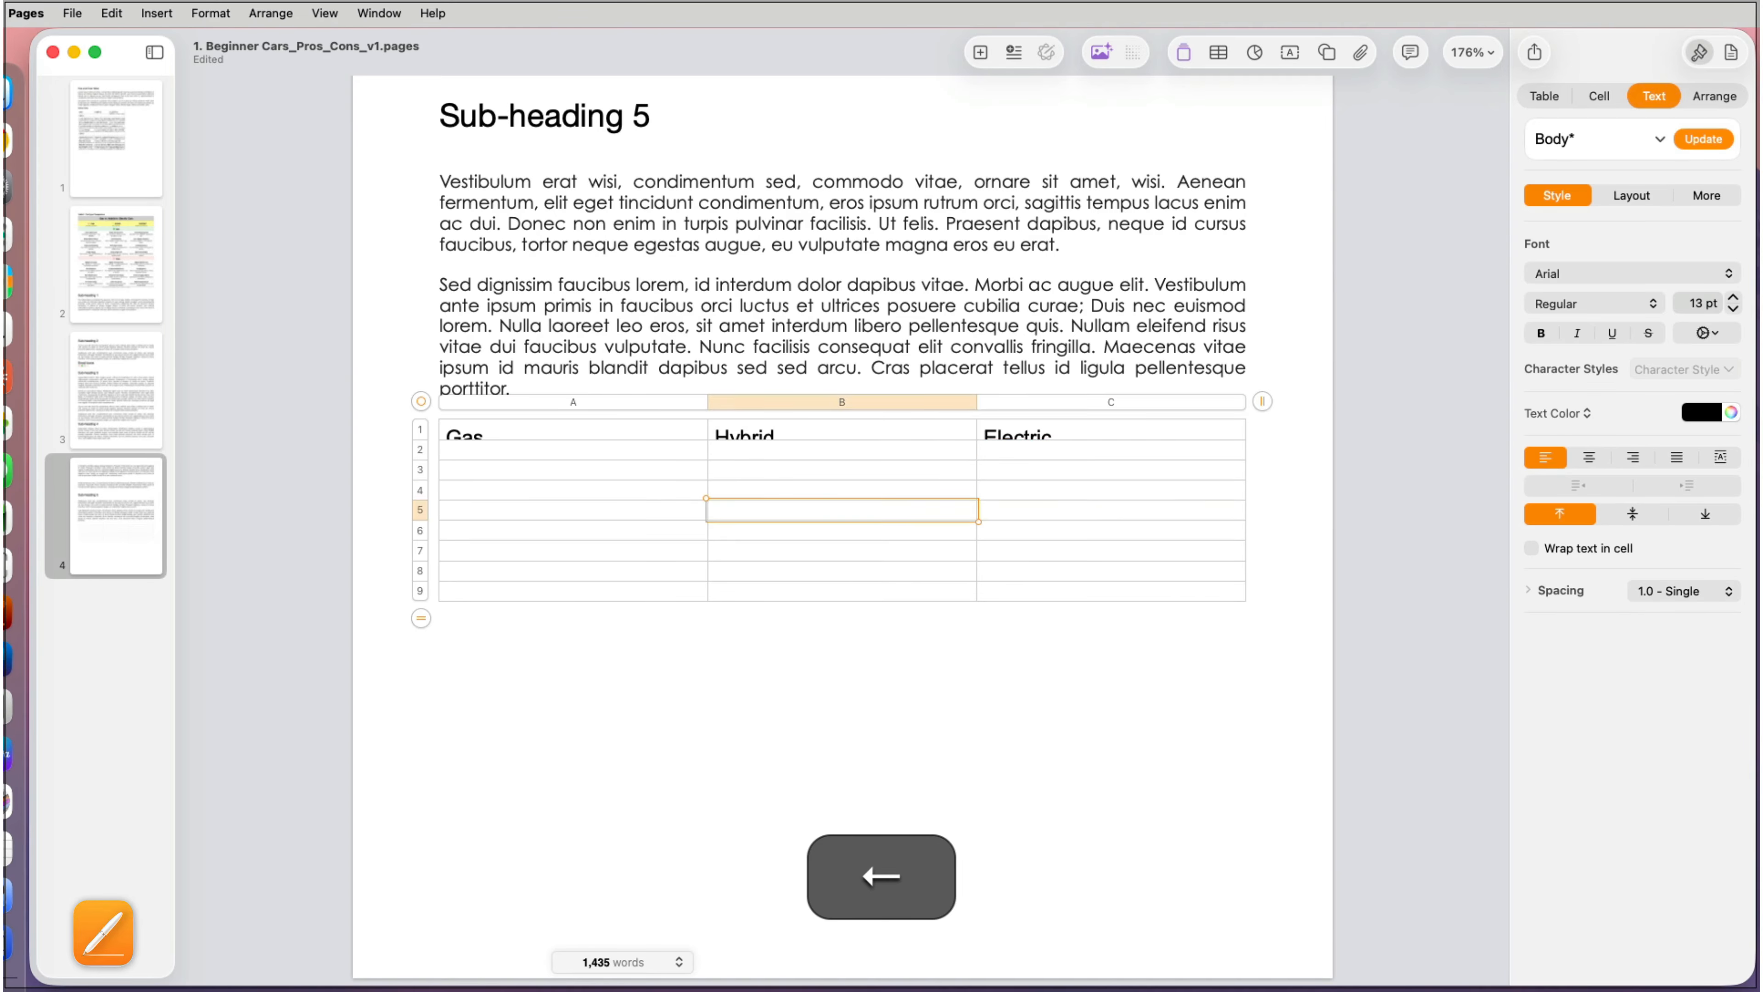
{"action": "key", "text": "Up"}
{"action": "key", "text": "Right"}
{"action": "key", "text": "Left"}
{"action": "key", "text": "Left"}
{"action": "key", "text": "Up"}
{"action": "key", "text": "Up"}
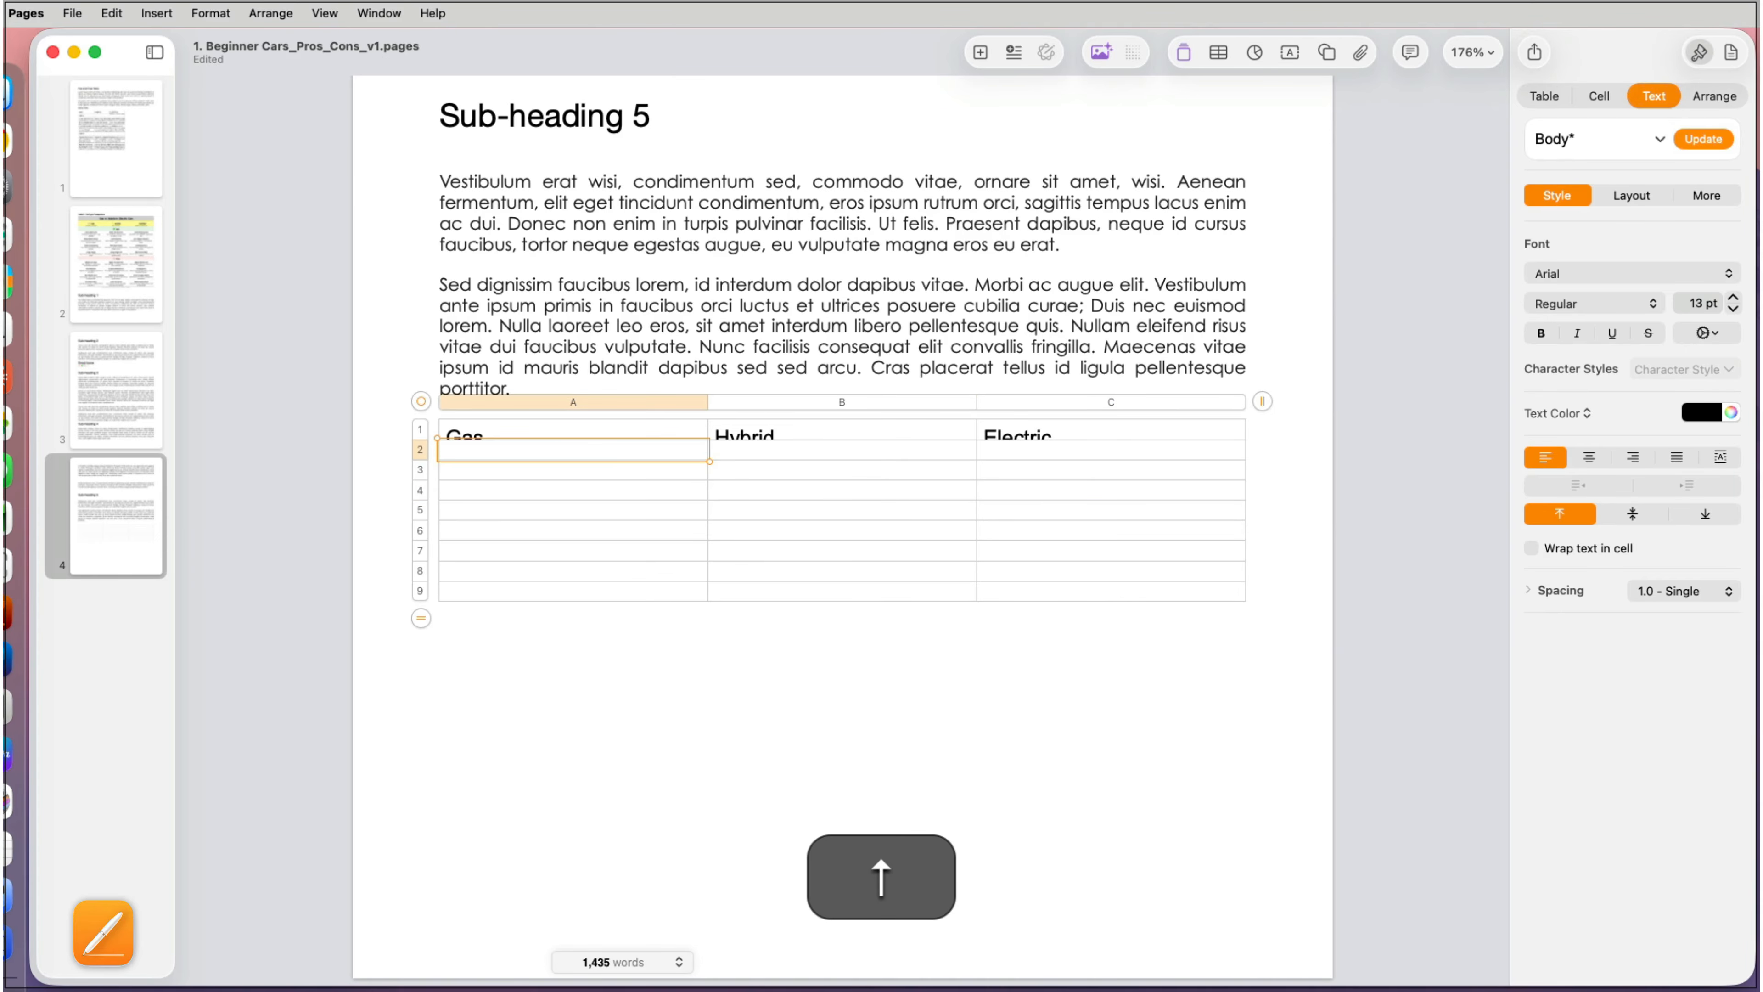
Step: Enter "Pros" in A2, and "Lower Upfront Cost" over "Cheapest to purchase — avg. ~$33,800" in A3
{"action": "type", "text": "Pros"}
{"action": "key", "text": "Return"}
{"action": "type", "text": "Lower Upfront Cost"}
{"action": "key", "text": "alt+Return"}
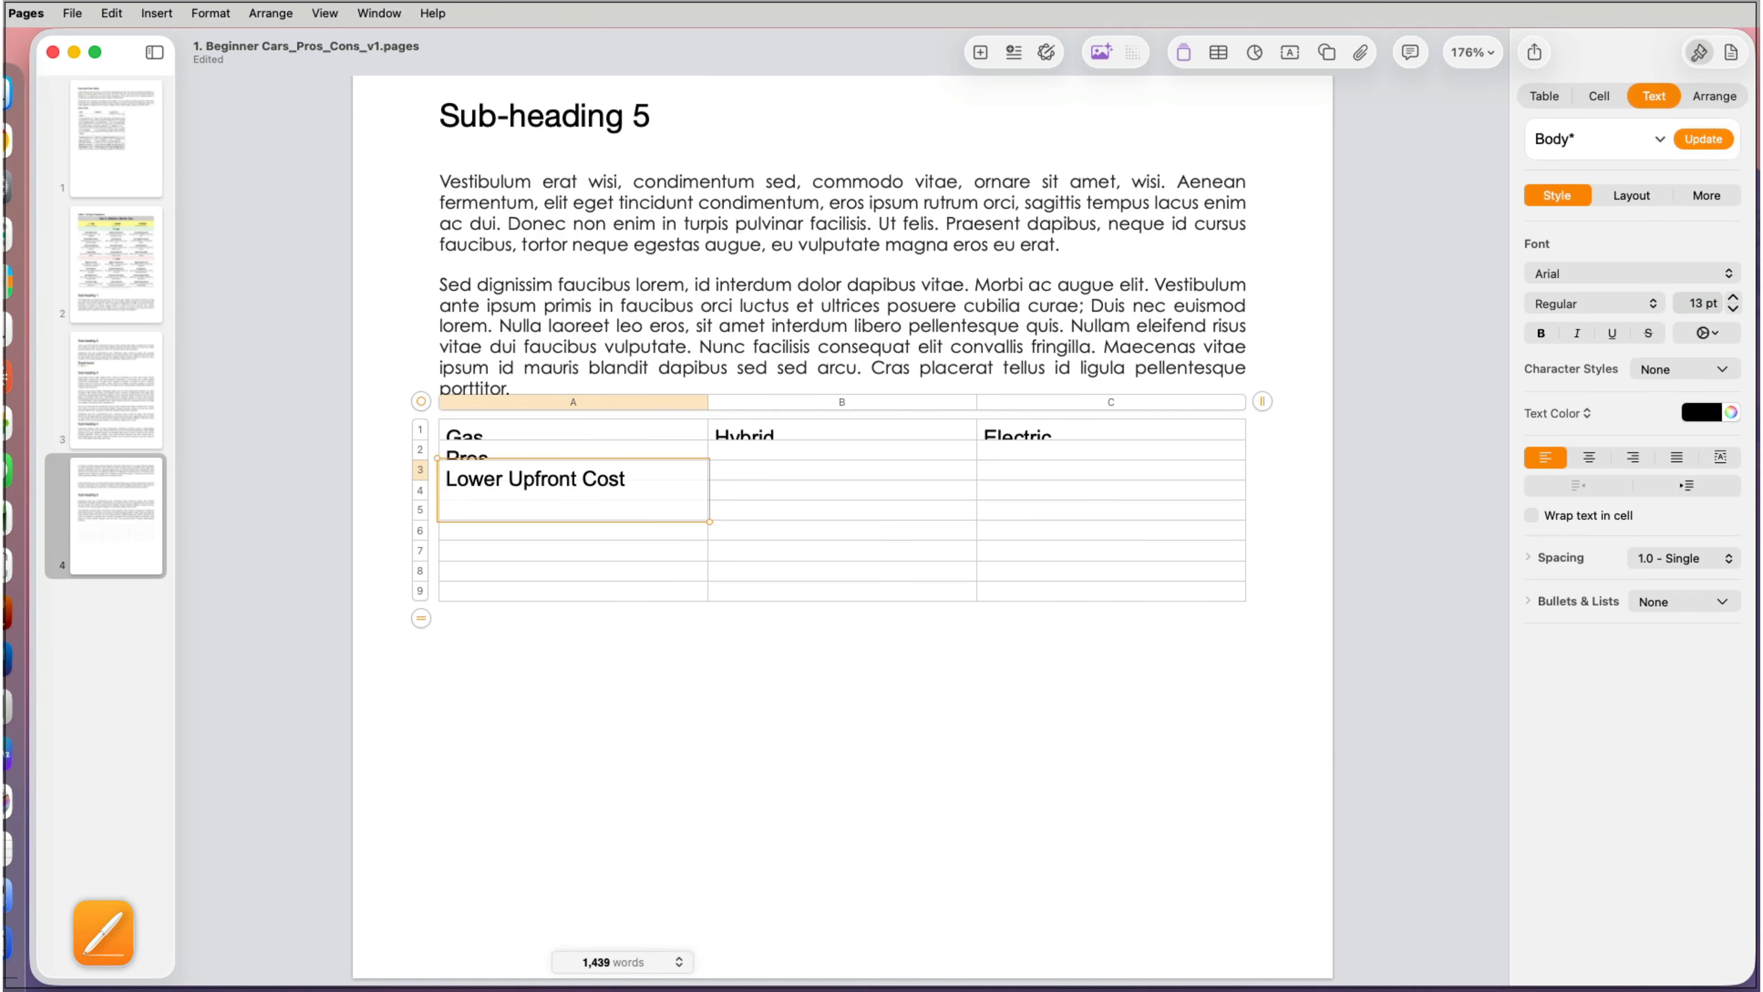
{"action": "type", "text": "Cheapest to purchase — avg. ~$3"}
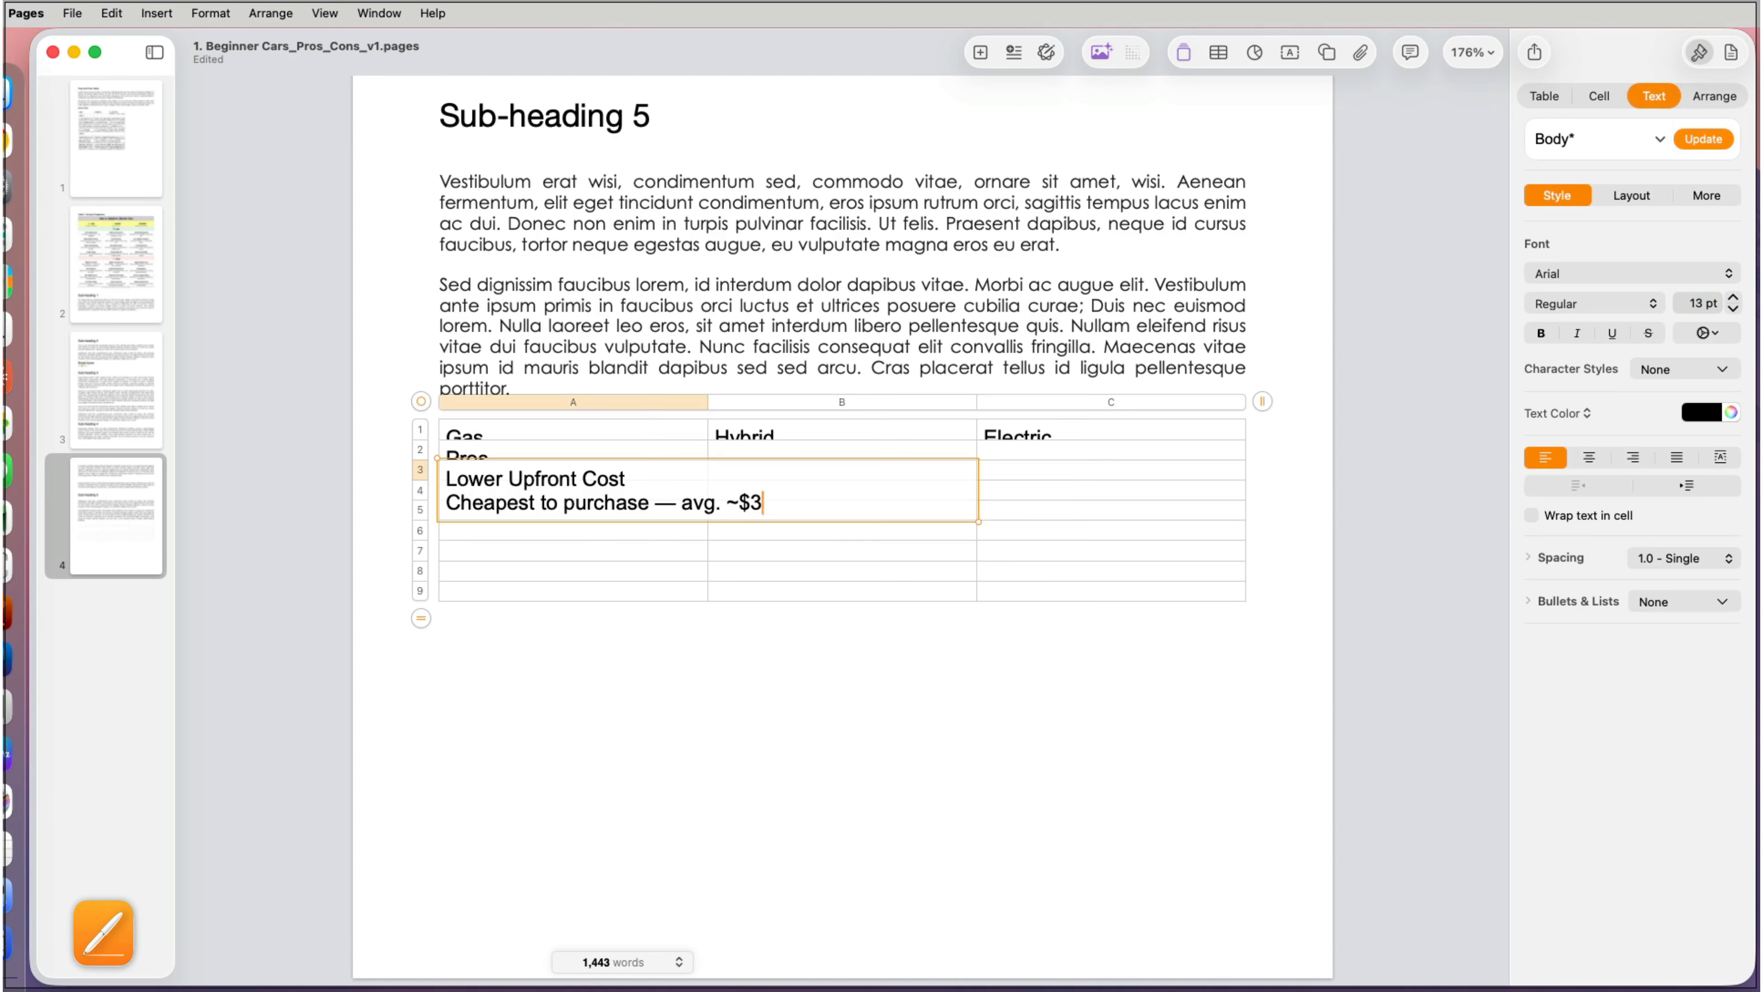
{"action": "type", "text": "3,800"}
{"action": "key", "text": "Tab"}
Step: Enter "Better Fuel Economy" in B3 with the second line "Up to 52mpg combined; saves ~$1,200 / yr vs. gas."
{"action": "type", "text": "Better Fuel Econo"}
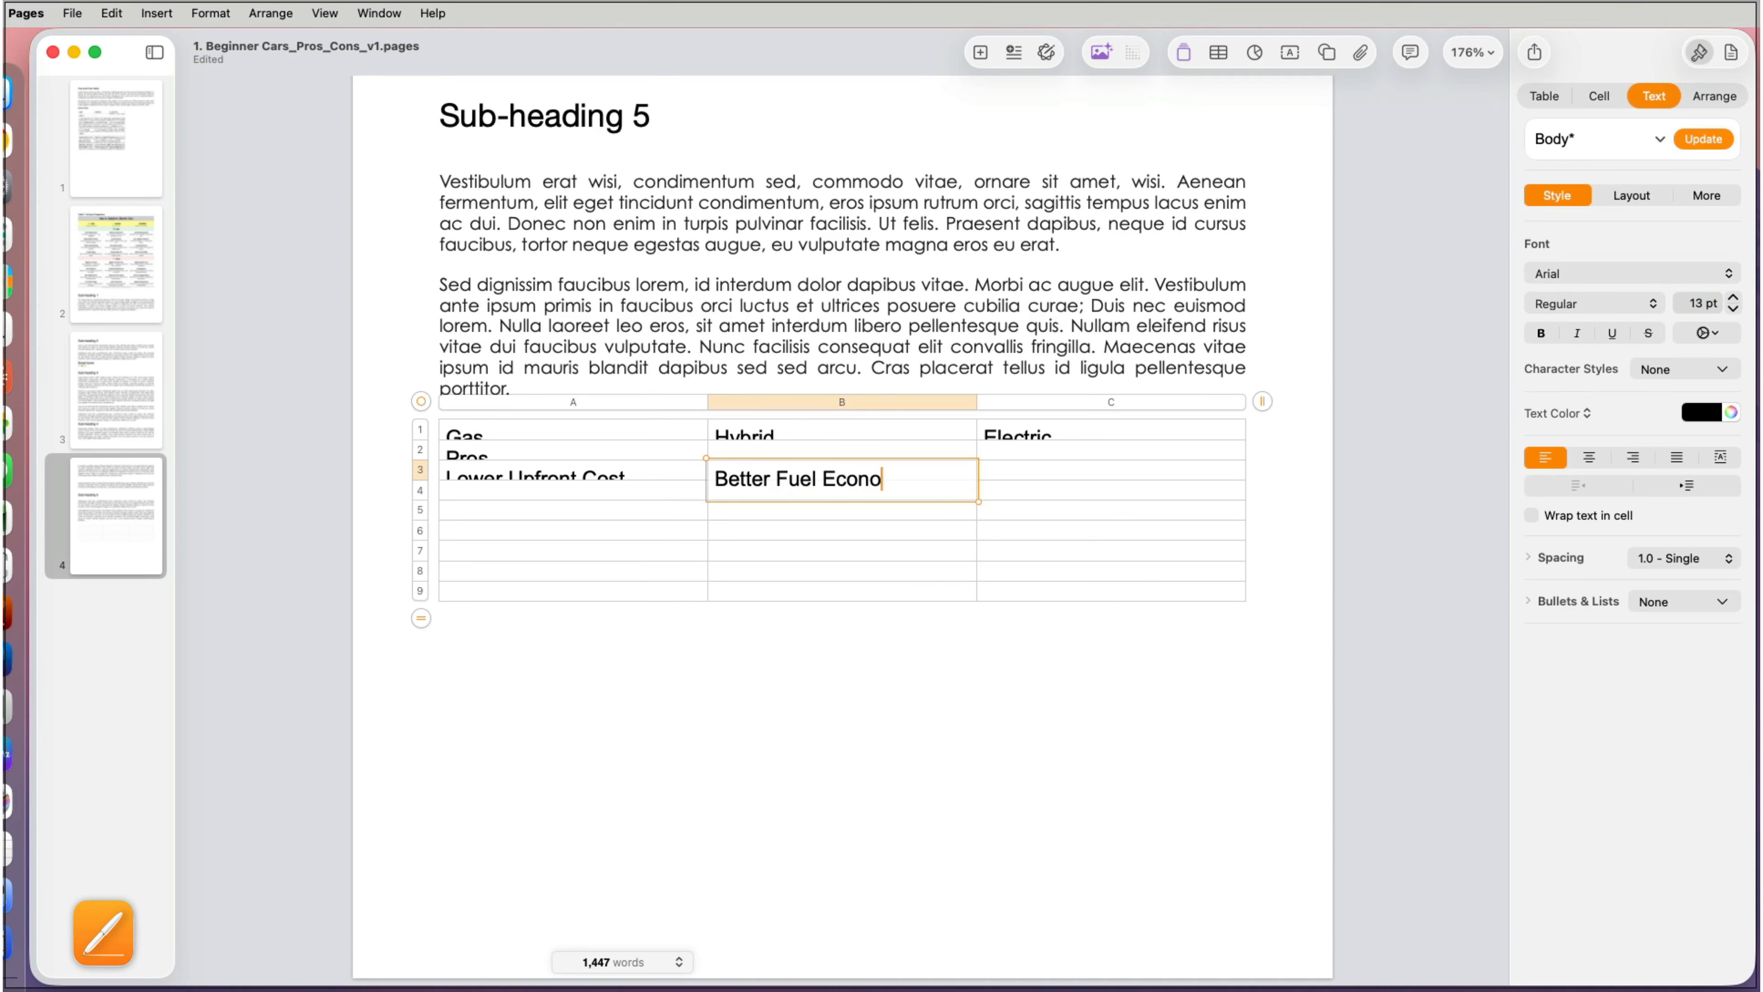
{"action": "type", "text": "my"}
{"action": "key", "text": "alt+Return"}
{"action": "type", "text": "Up to 52mpg combined; saves"}
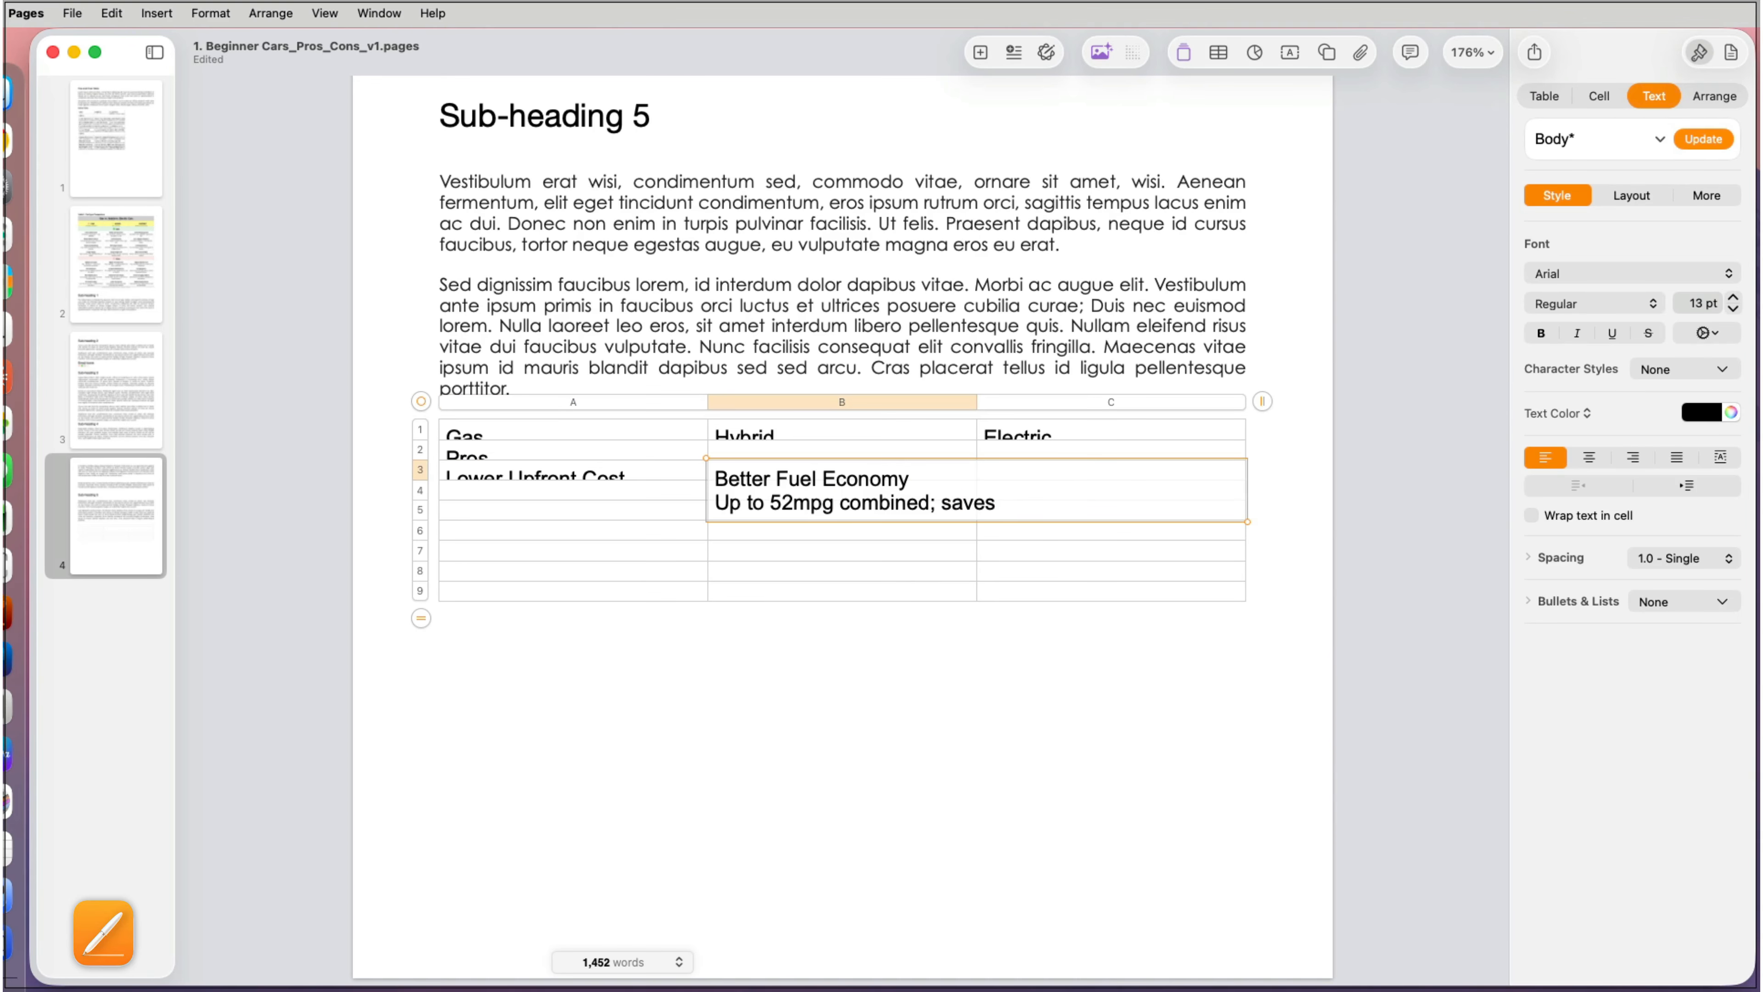
{"action": "type", "text": " ~$1,200 / yr vs. gas."}
{"action": "key", "text": "Tab"}
Step: Enter "Lowest Running Costs" in C3 with a second line comparing electricity costs of ~$998/yr with gas
{"action": "type", "text": "Lowest "}
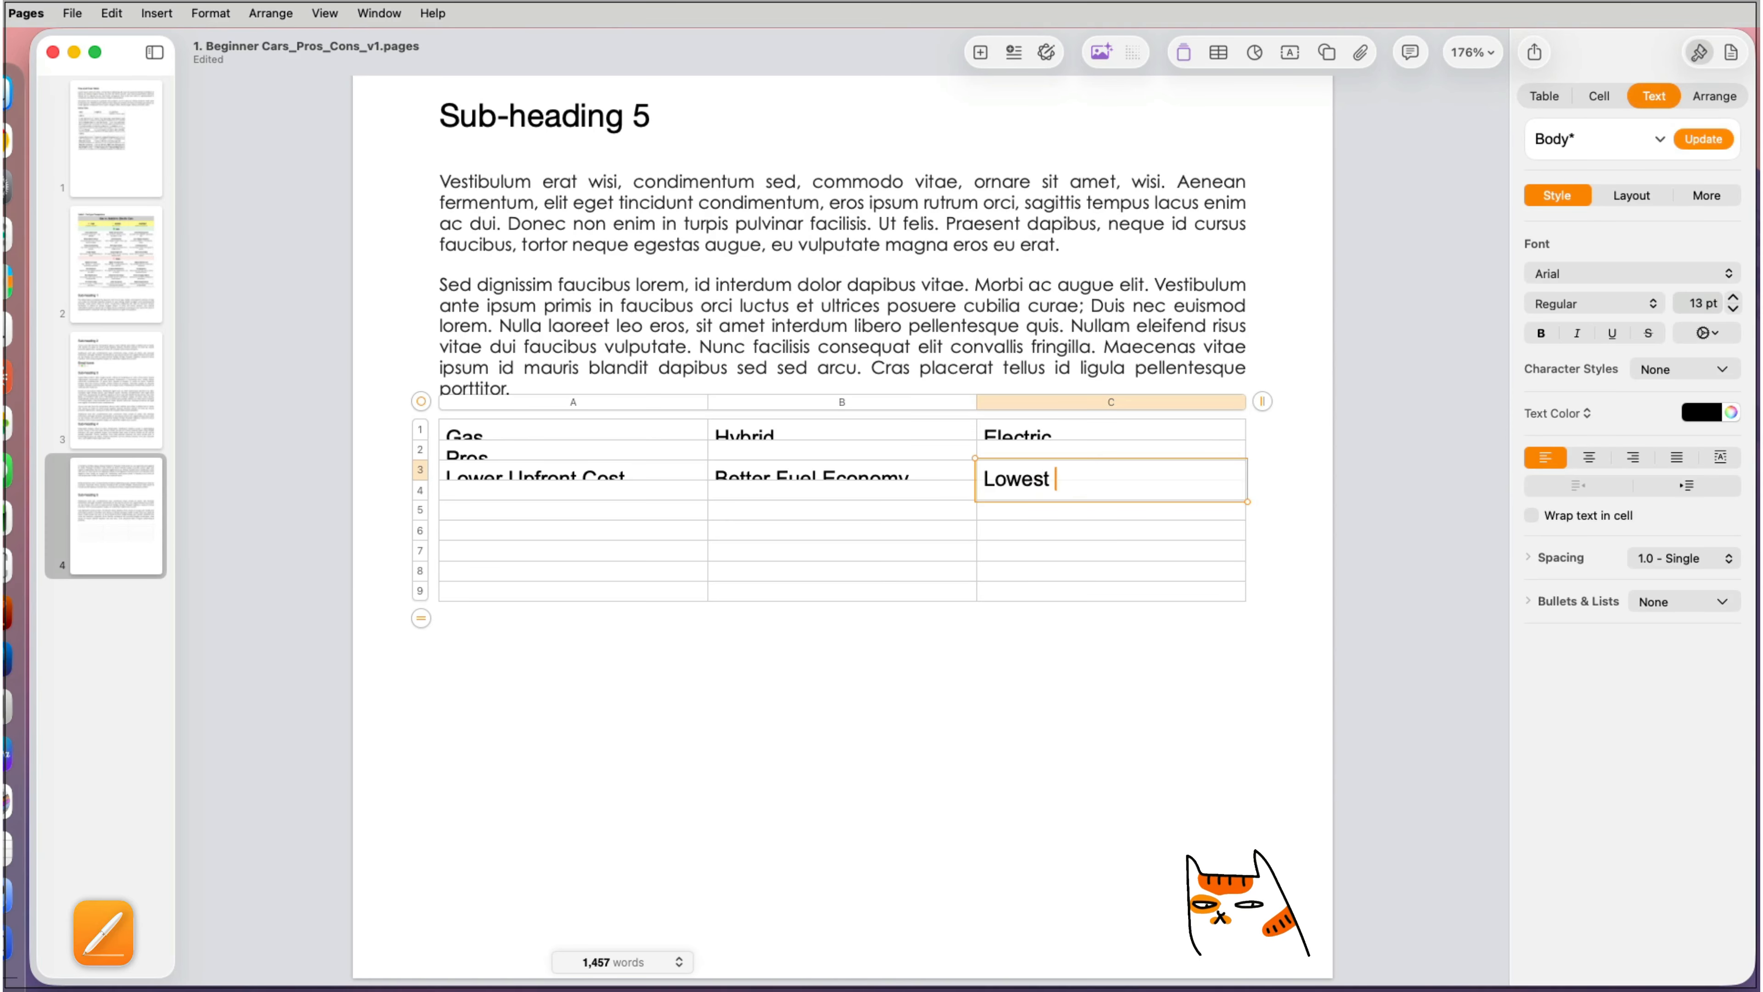
{"action": "type", "text": "Running Costs"}
{"action": "key", "text": "alt+Return"}
{"action": "type", "text": "Electricity costs ~$9"}
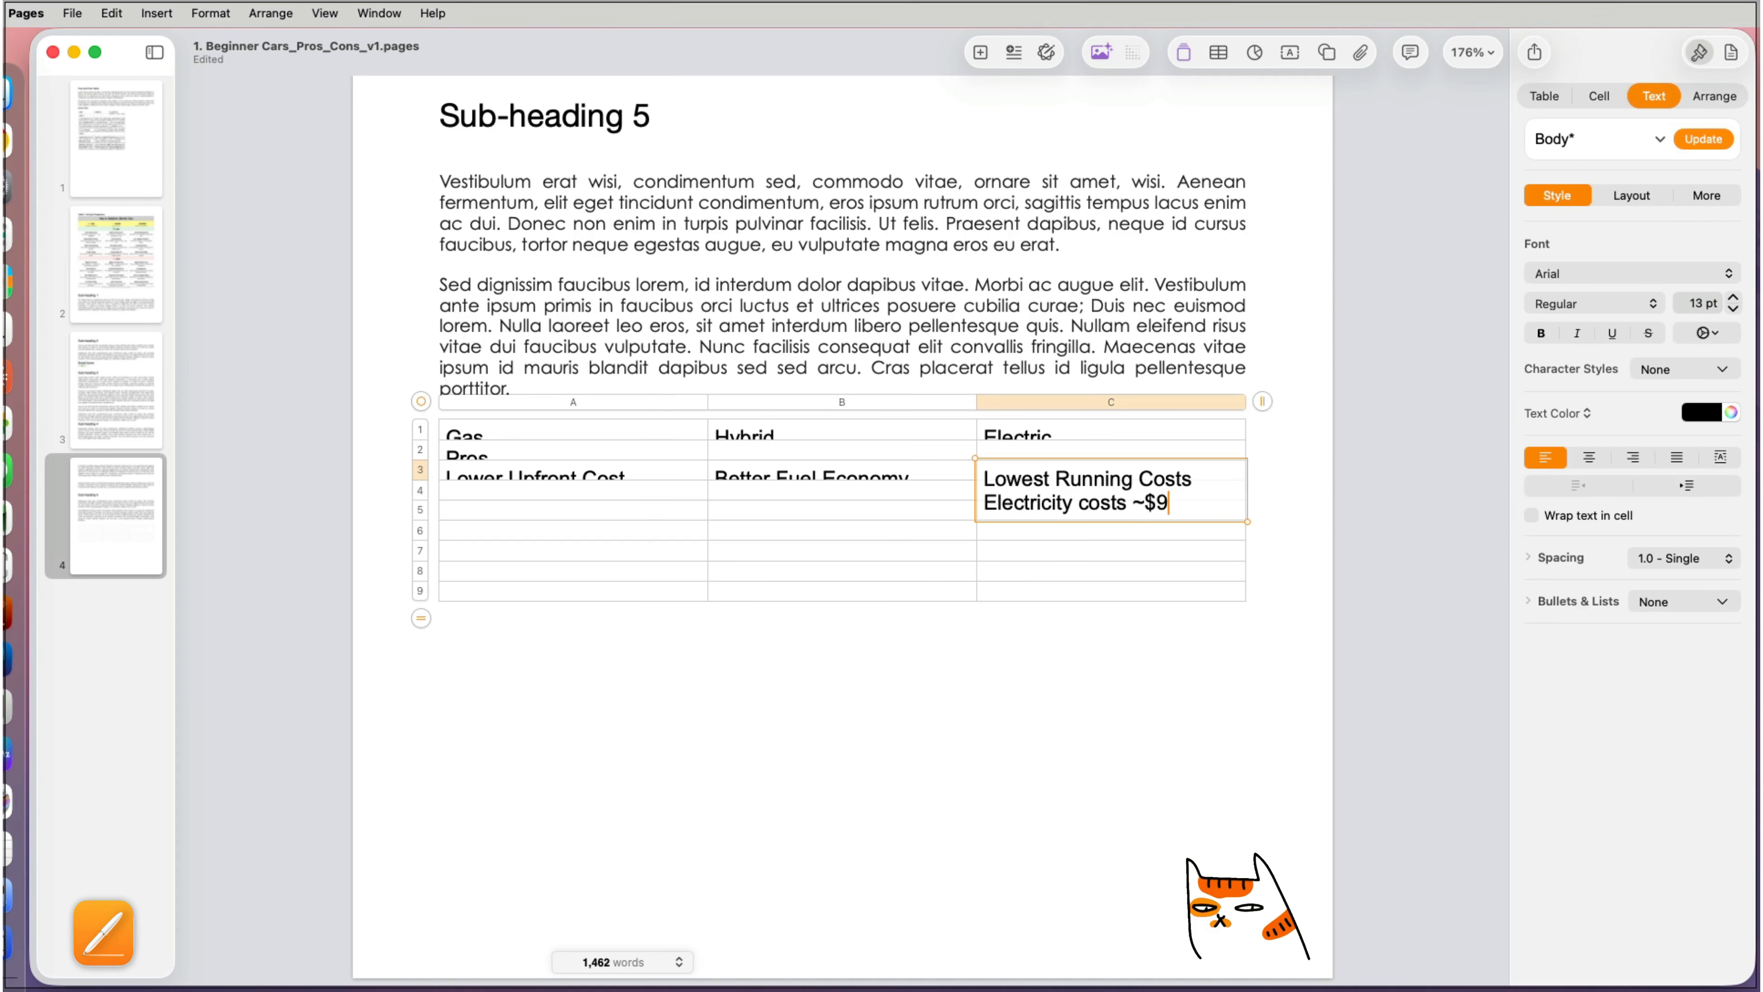
{"action": "type", "text": "98/yr vs $2,"}
{"action": "type", "text": "or gas."}
{"action": "key", "text": "Tab"}
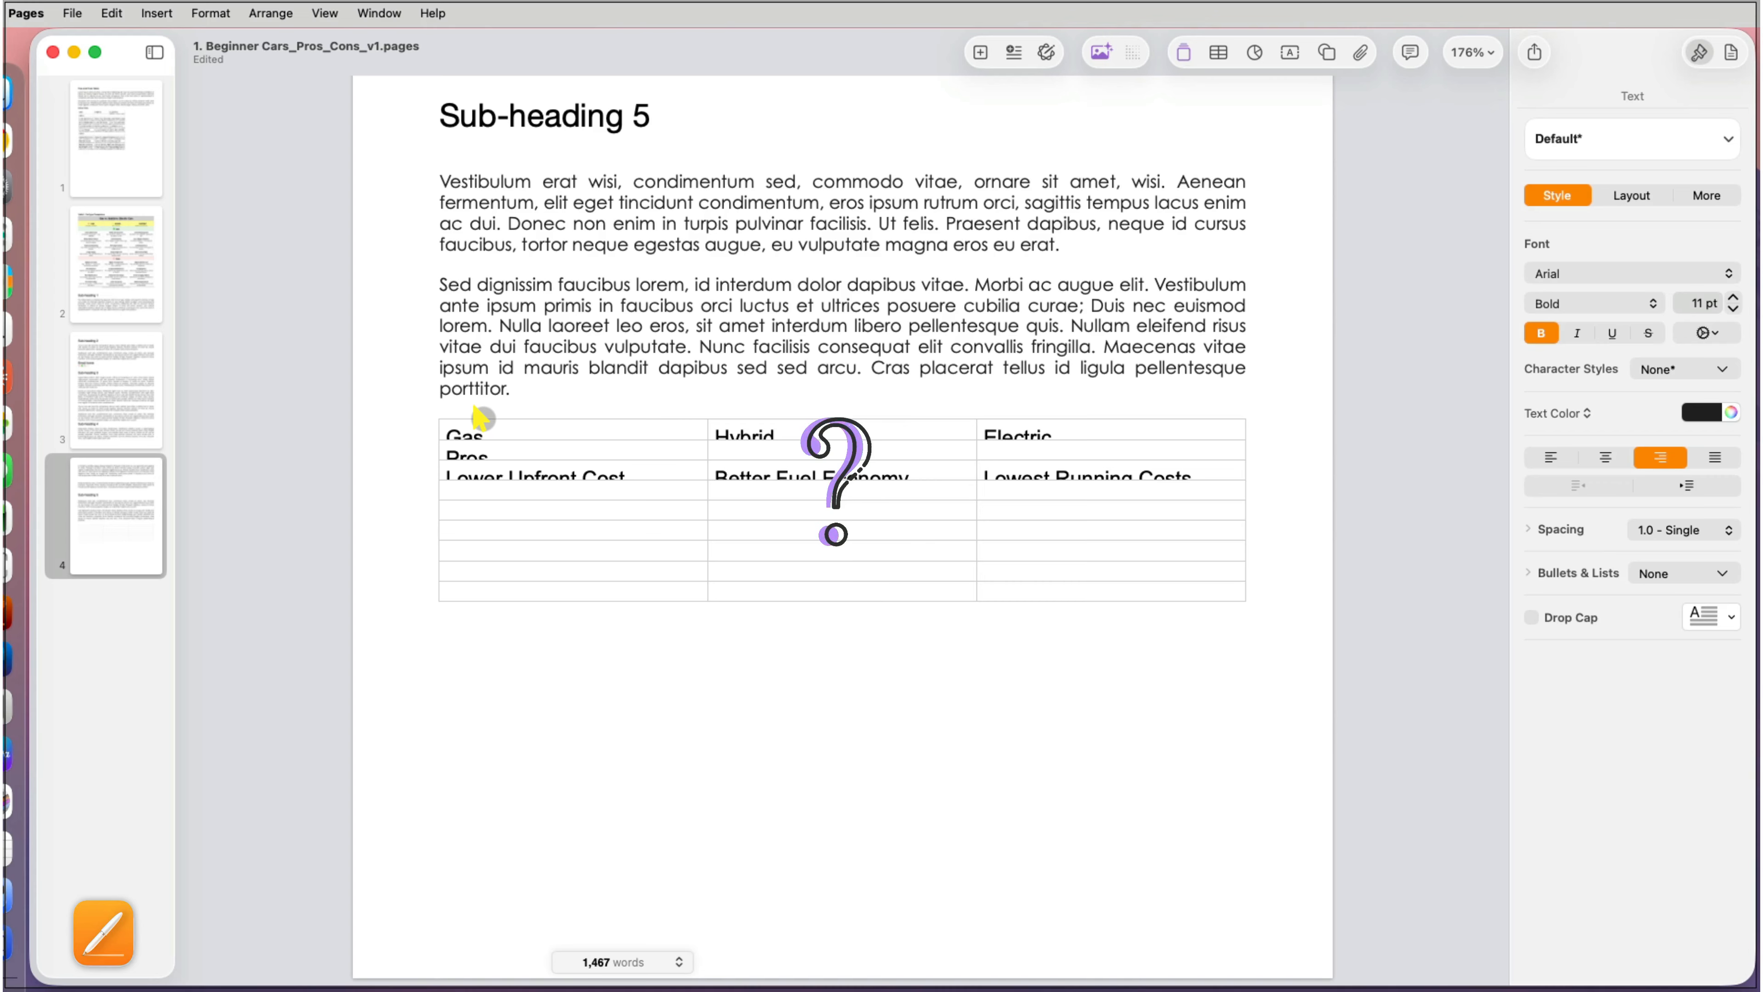
Step: Select the whole table and make its rows resize to fit their cell contents
{"action": "left_click", "coordinate": [477, 419]}
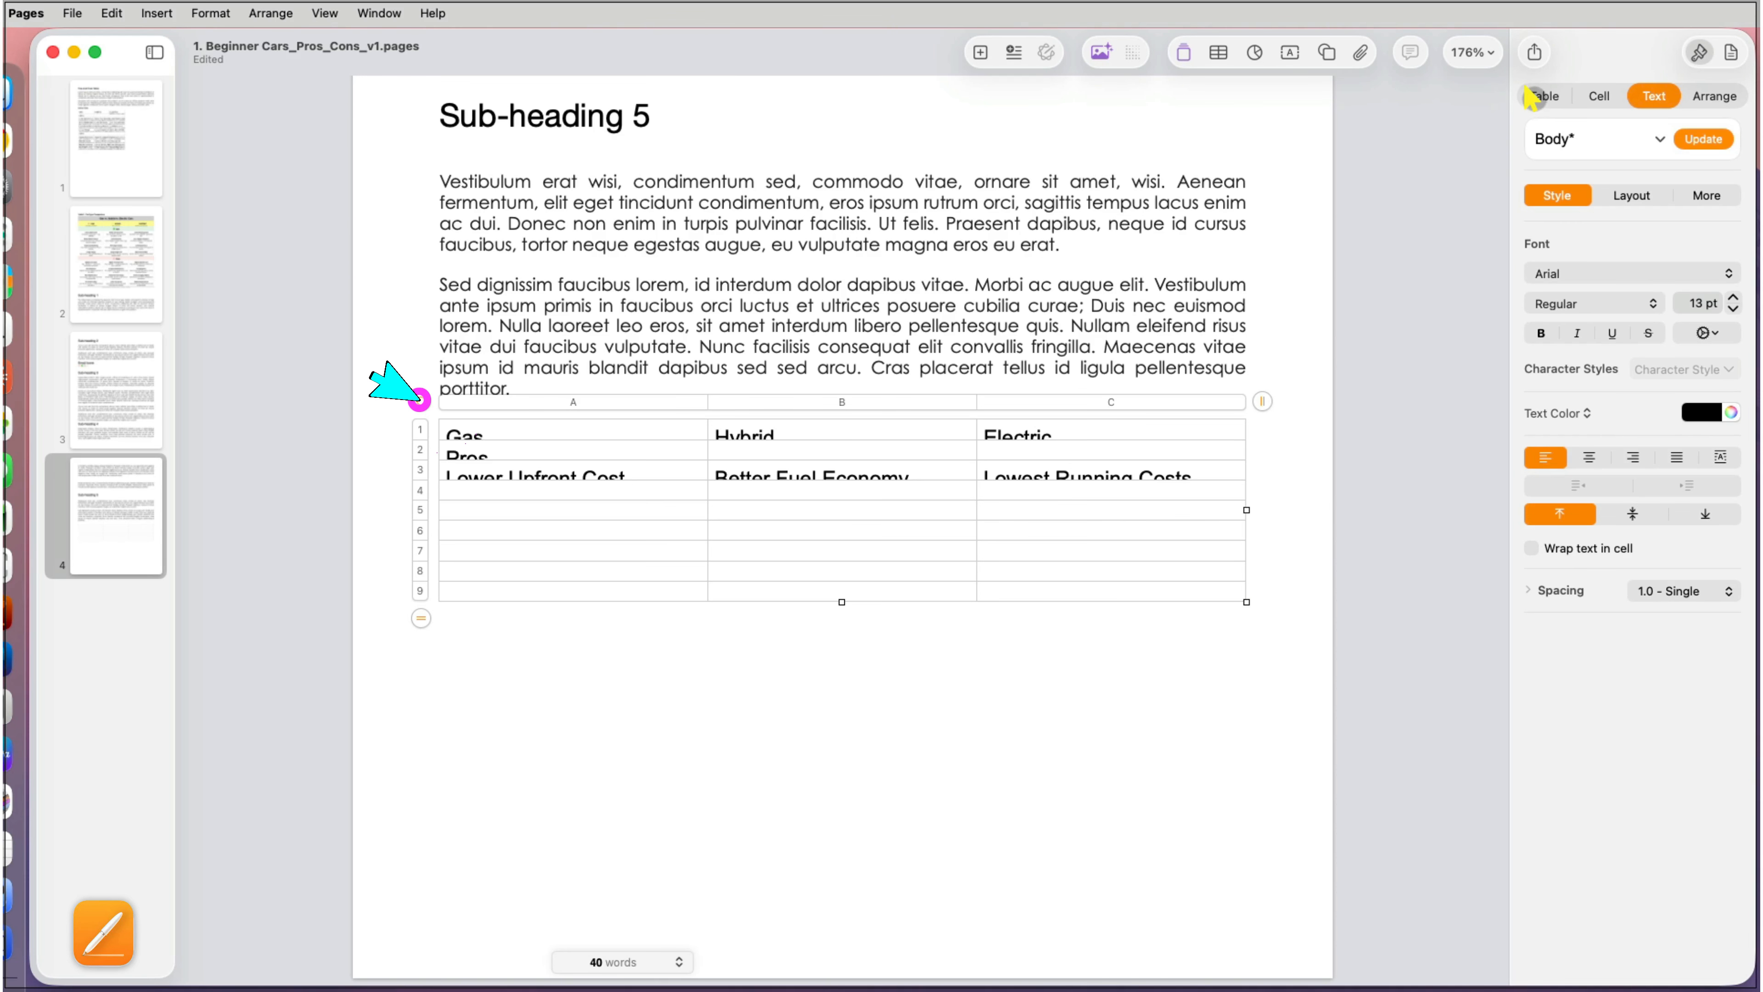
{"action": "left_click", "coordinate": [1533, 96]}
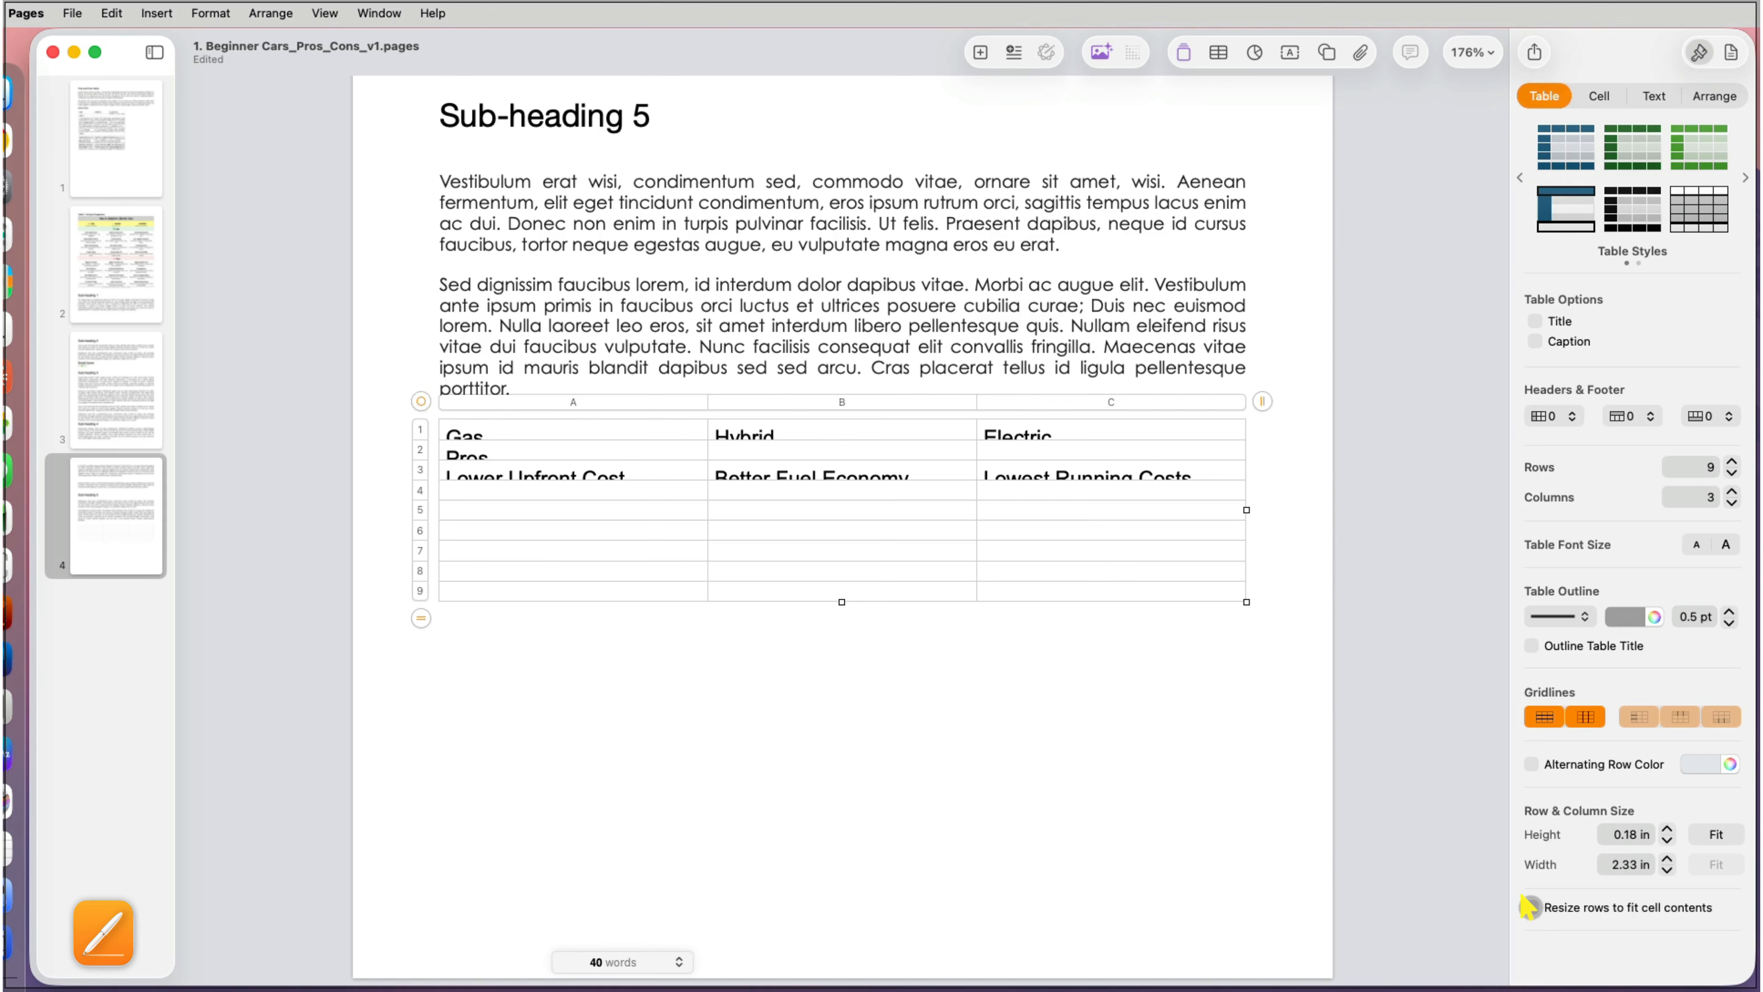
{"action": "left_click", "coordinate": [1530, 907]}
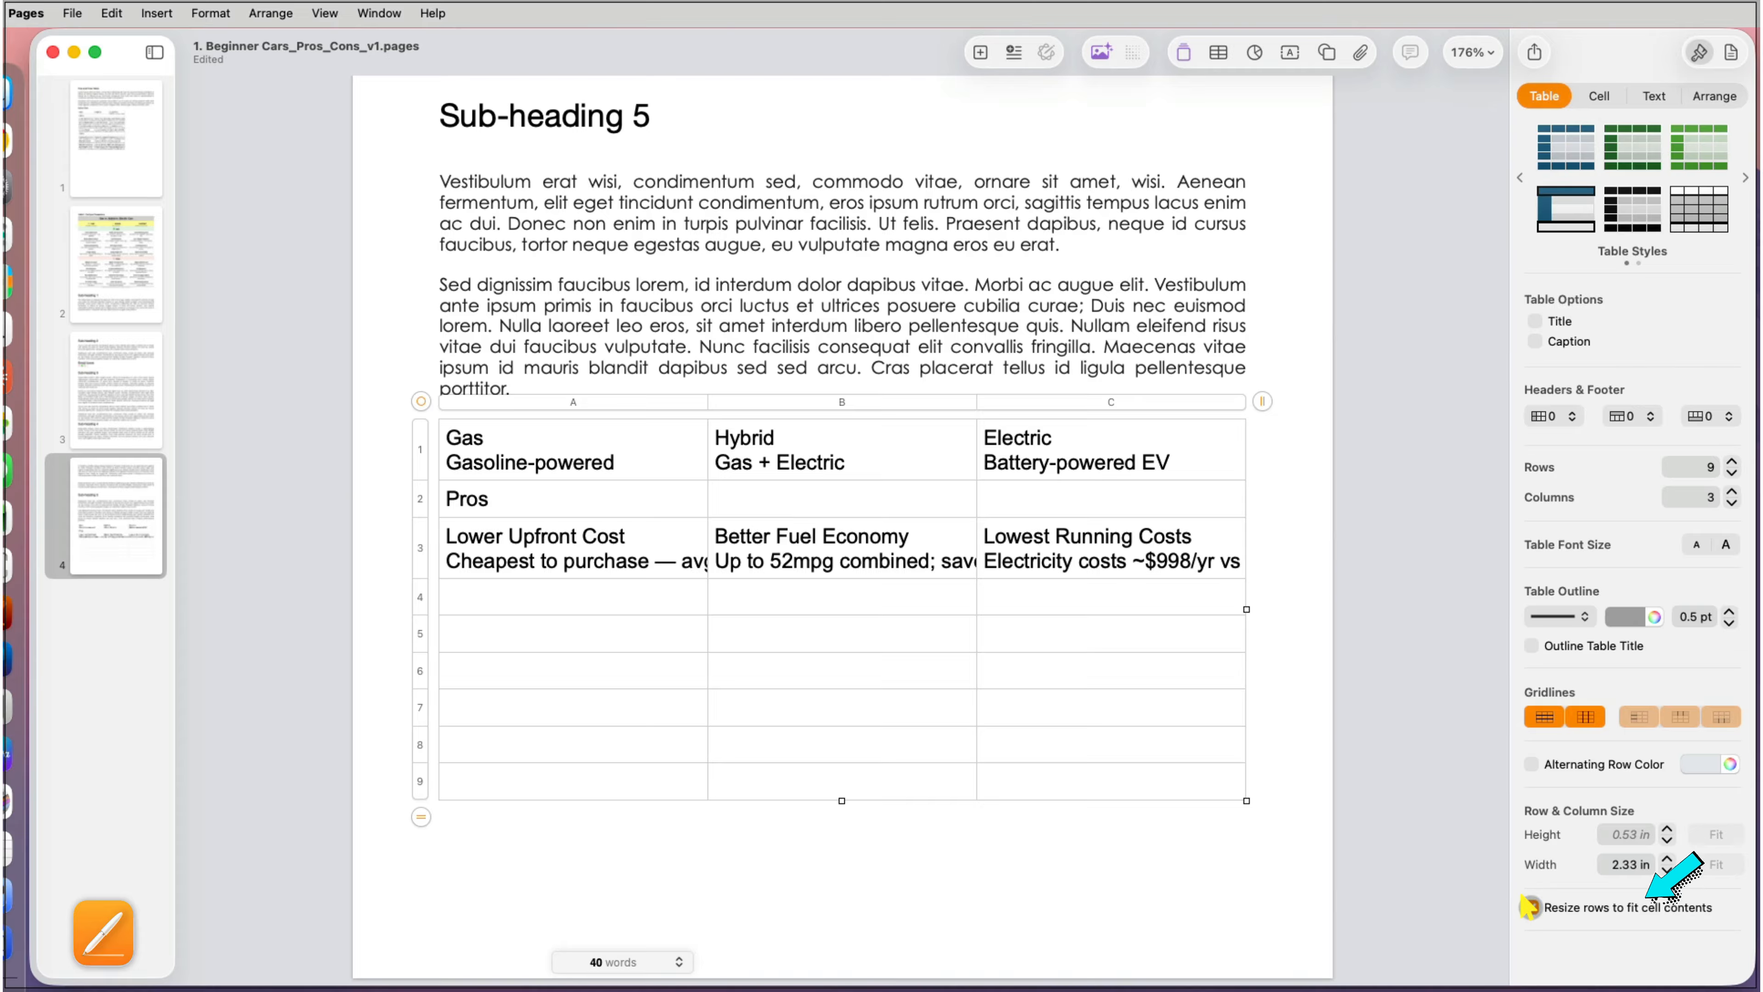
Step: Fill row 4 with "Widest Model Choice", "Lower Emissions" and "Zero Tailpipe Emissions"
{"action": "left_click", "coordinate": [646, 594]}
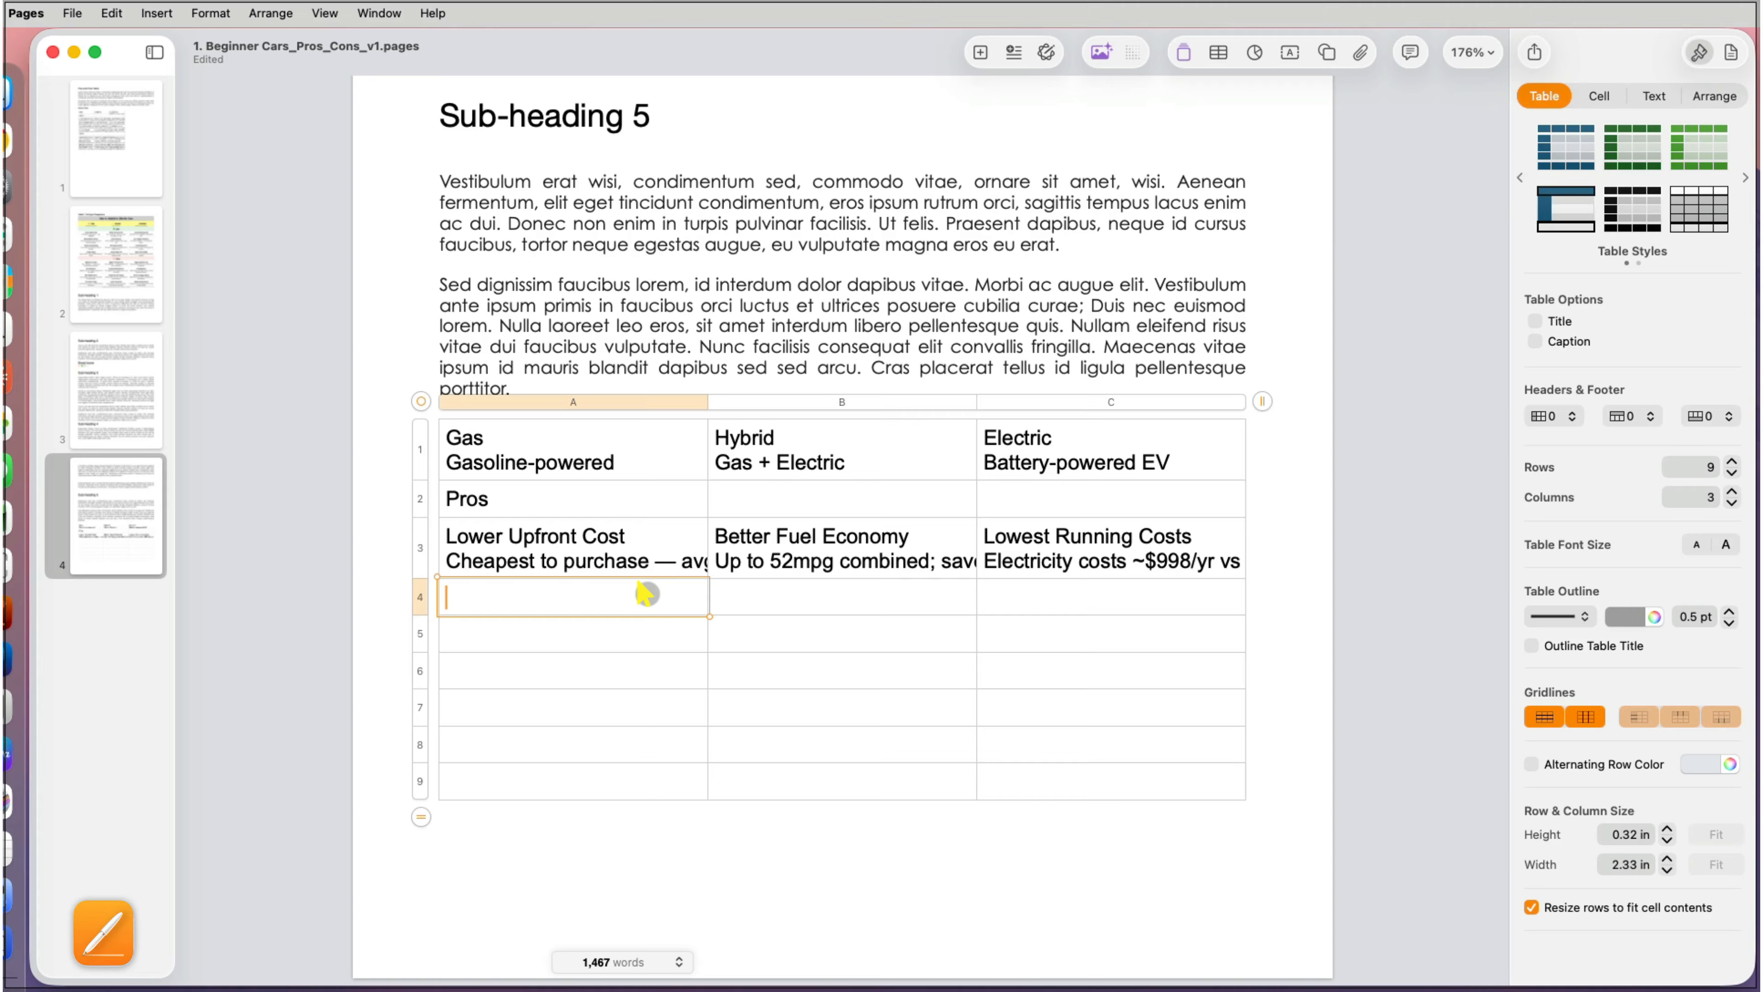
{"action": "type", "text": "Widest Model Choice"}
{"action": "key", "text": "Tab"}
{"action": "type", "text": "Lower "}
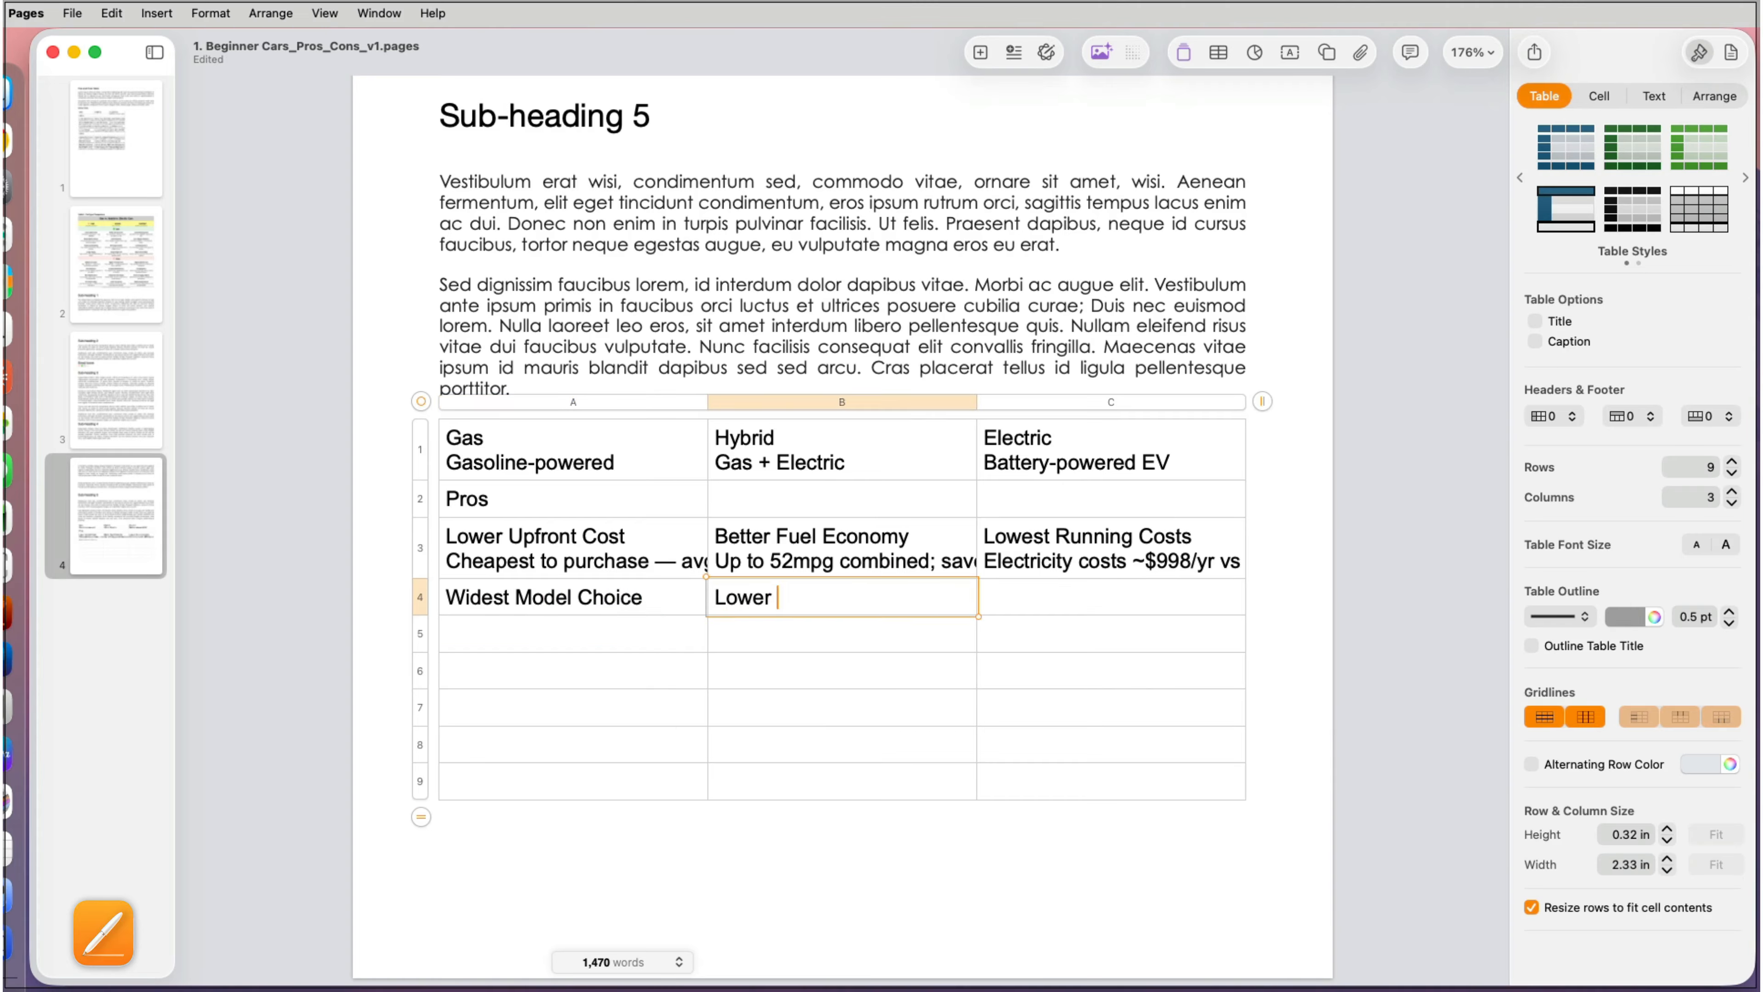
{"action": "type", "text": "Emissions"}
{"action": "key", "text": "Tab"}
{"action": "type", "text": "Z"}
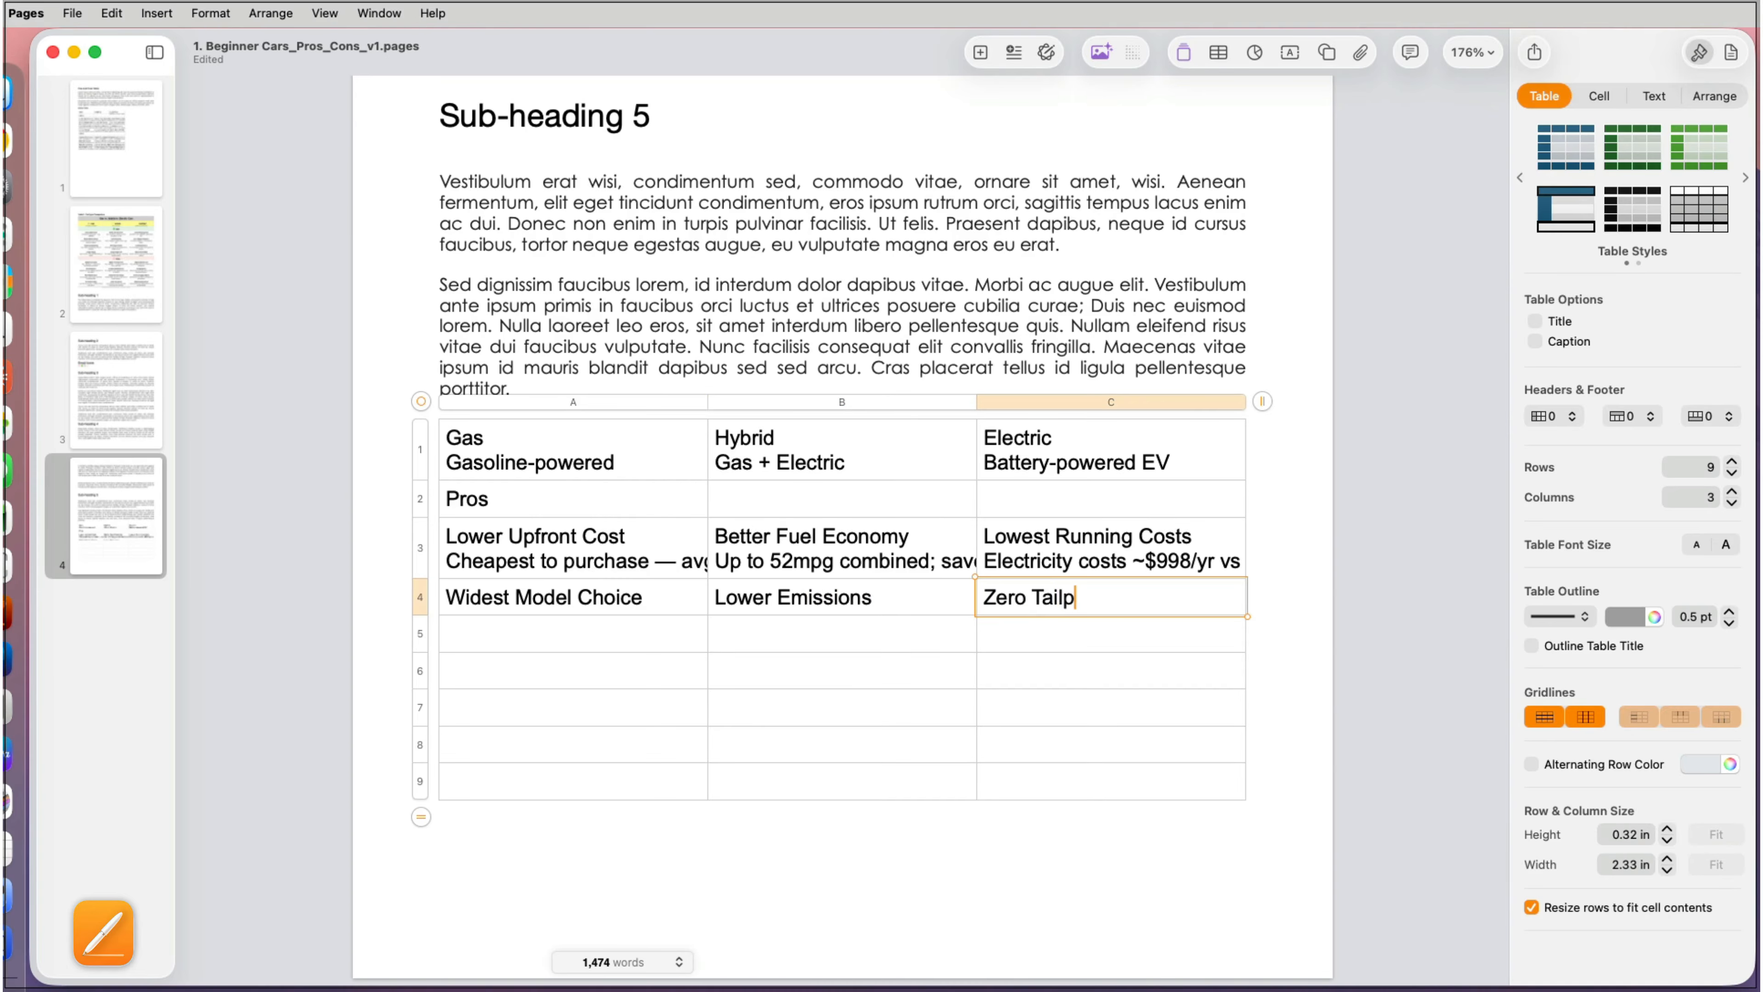
{"action": "key", "text": "Tab"}
Step: Enter "Cons" in cell A7, leaving rows 5 and 6 empty
{"action": "key", "text": "Down"}
{"action": "key", "text": "Down"}
{"action": "type", "text": "Cons"}
{"action": "key", "text": "Tab"}
{"action": "key", "text": "Tab"}
{"action": "key", "text": "Left"}
{"action": "key", "text": "Left"}
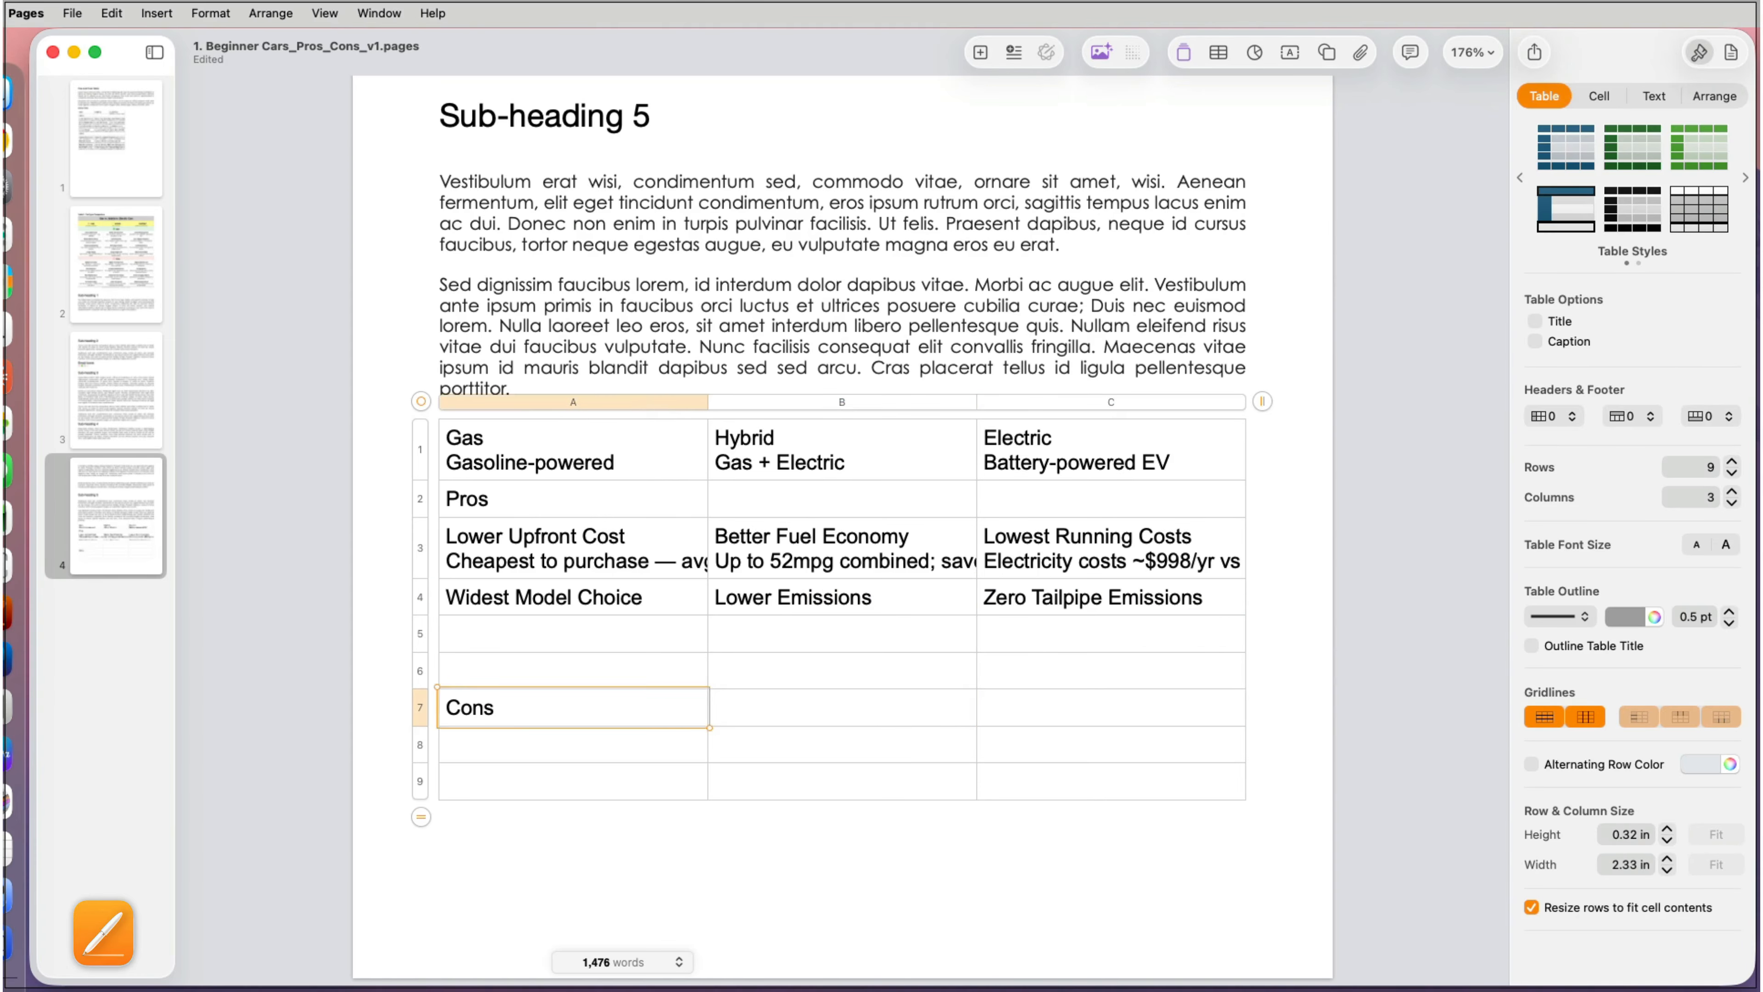
Step: Enter "Highest Fuel Costs" in A8 with the second line "Avg. ~ $2,425 / yr — exposed to fluctuation gas prices."
{"action": "key", "text": "Down"}
{"action": "type", "text": "Highest Fuel Costs"}
{"action": "key", "text": "Return"}
{"action": "type", "text": "Avg. ~ $2,425 "}
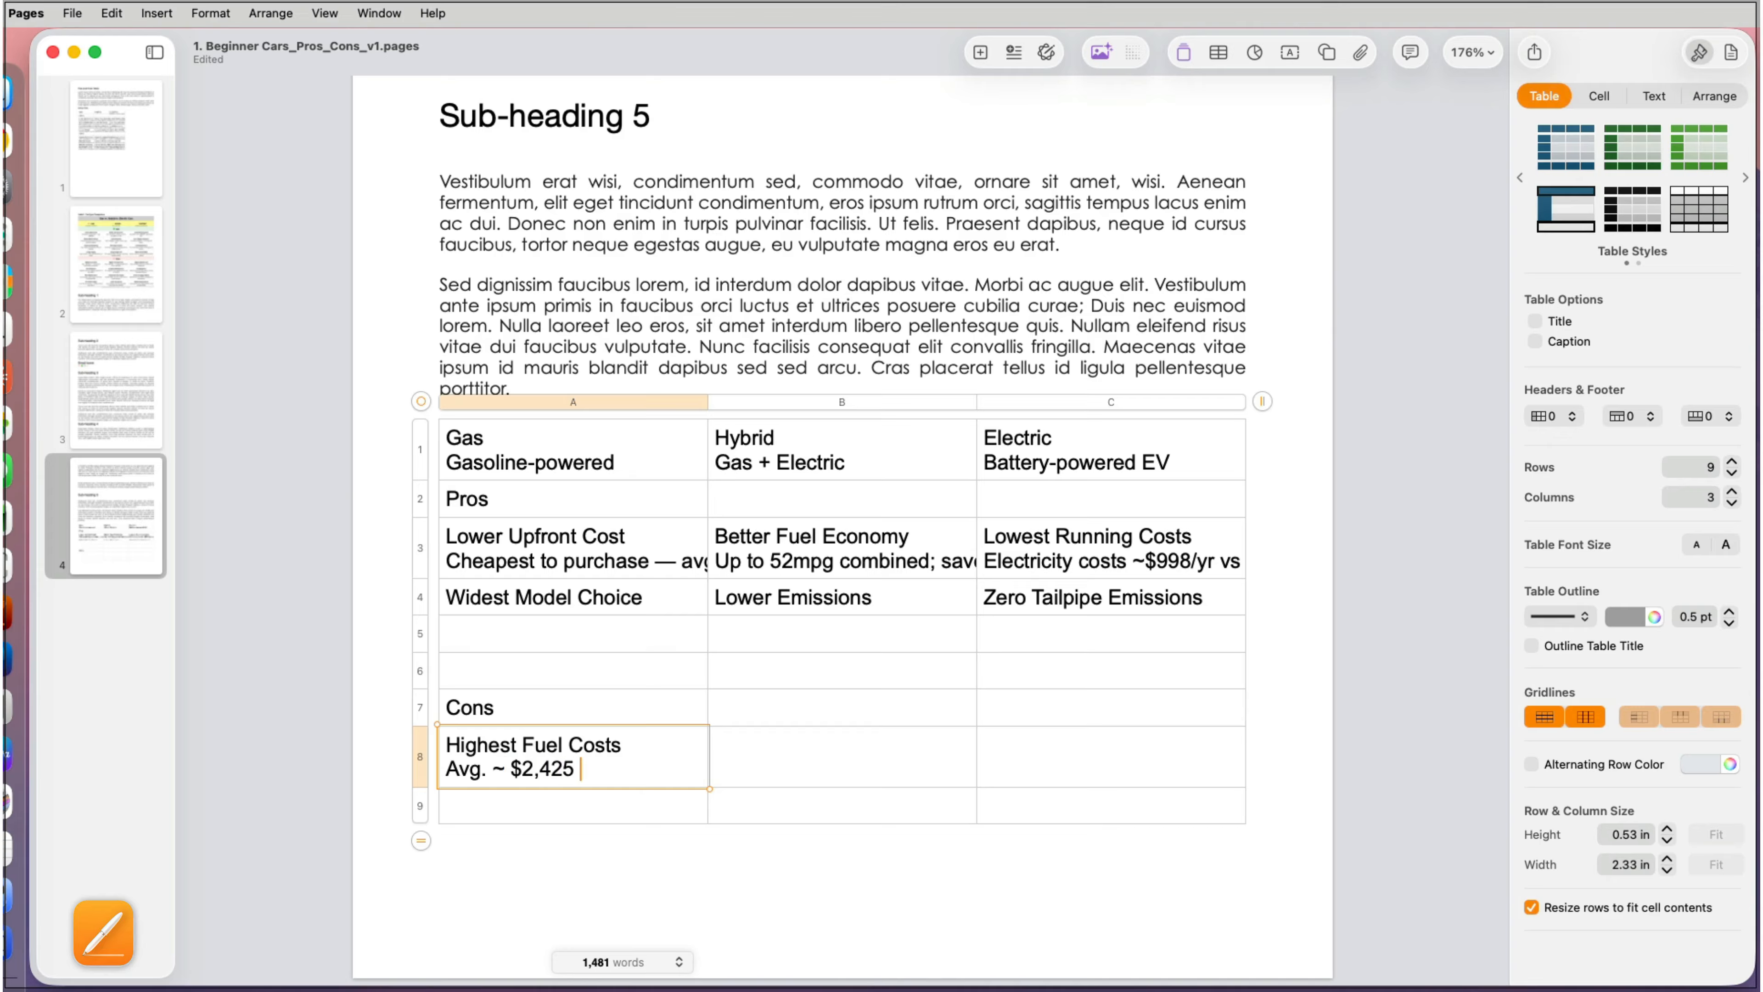
{"action": "type", "text": "/ yr — exposed to fluctuation gas prices."}
{"action": "key", "text": "Tab"}
Step: Enter "Higher Purchase Price" in B8 with the second line "Avg. ~$39,040 — roughly $5,000 more than a gas car."
{"action": "type", "text": "Higher Purchase Price"}
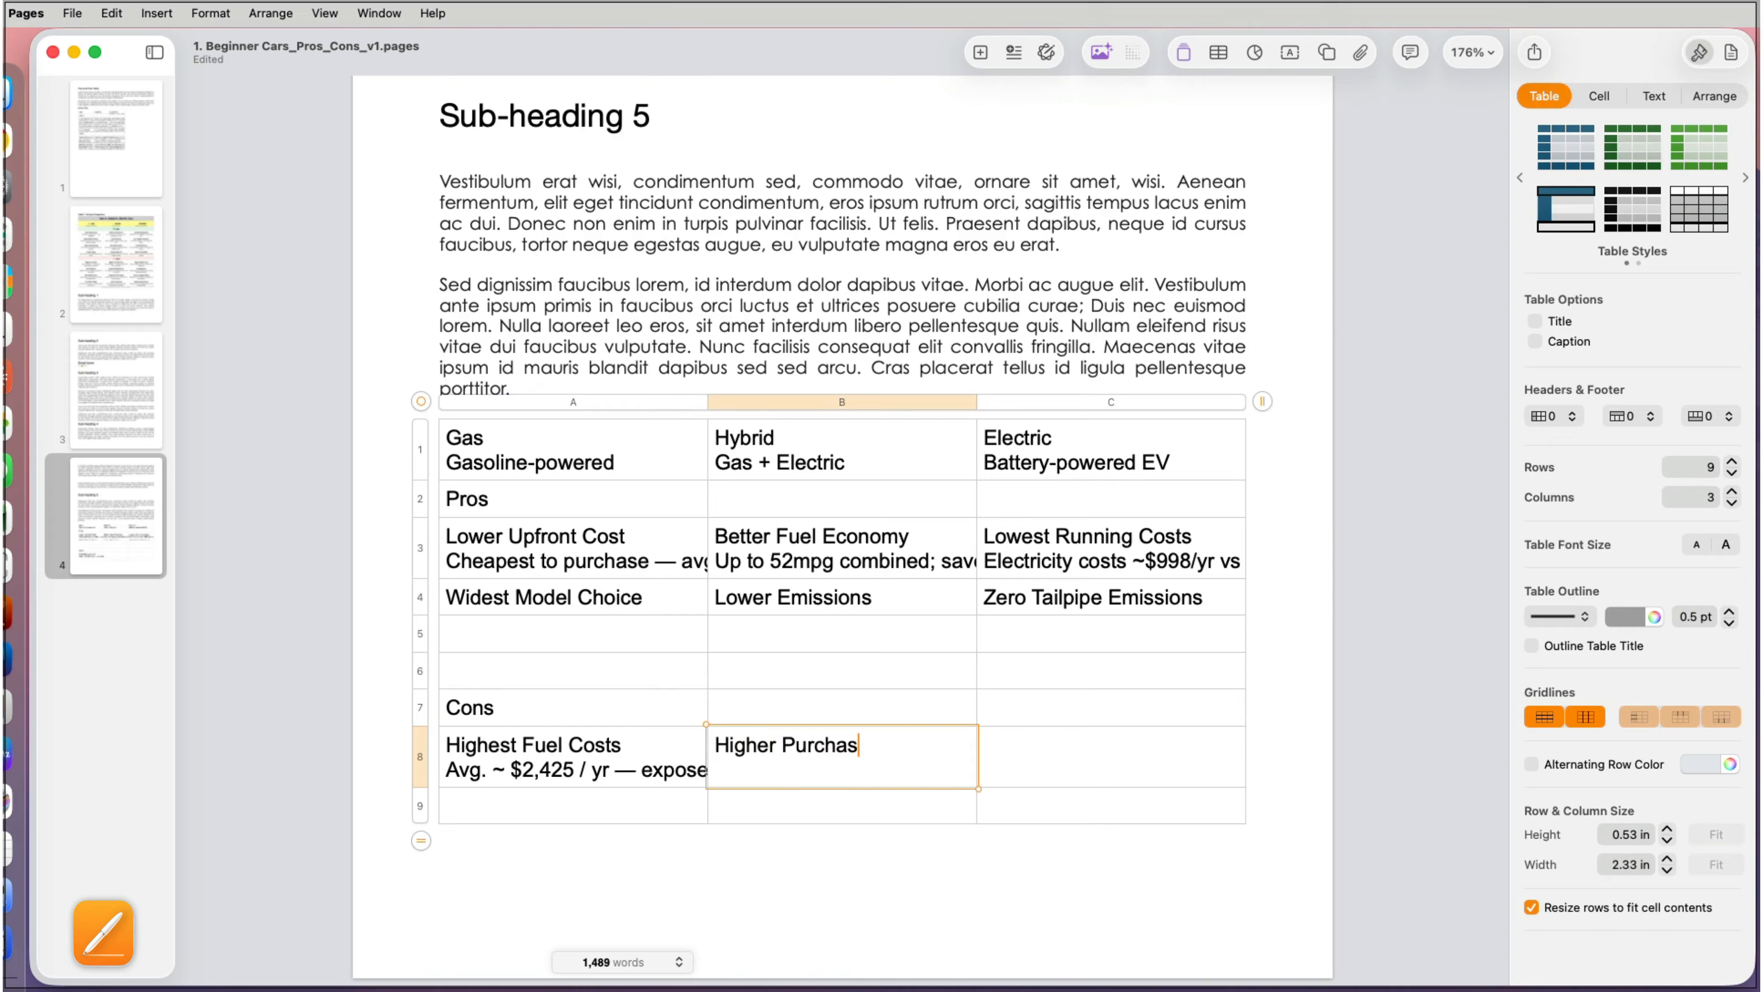
{"action": "key", "text": "Return"}
{"action": "type", "text": "Avg. ~$39,040 — rough"}
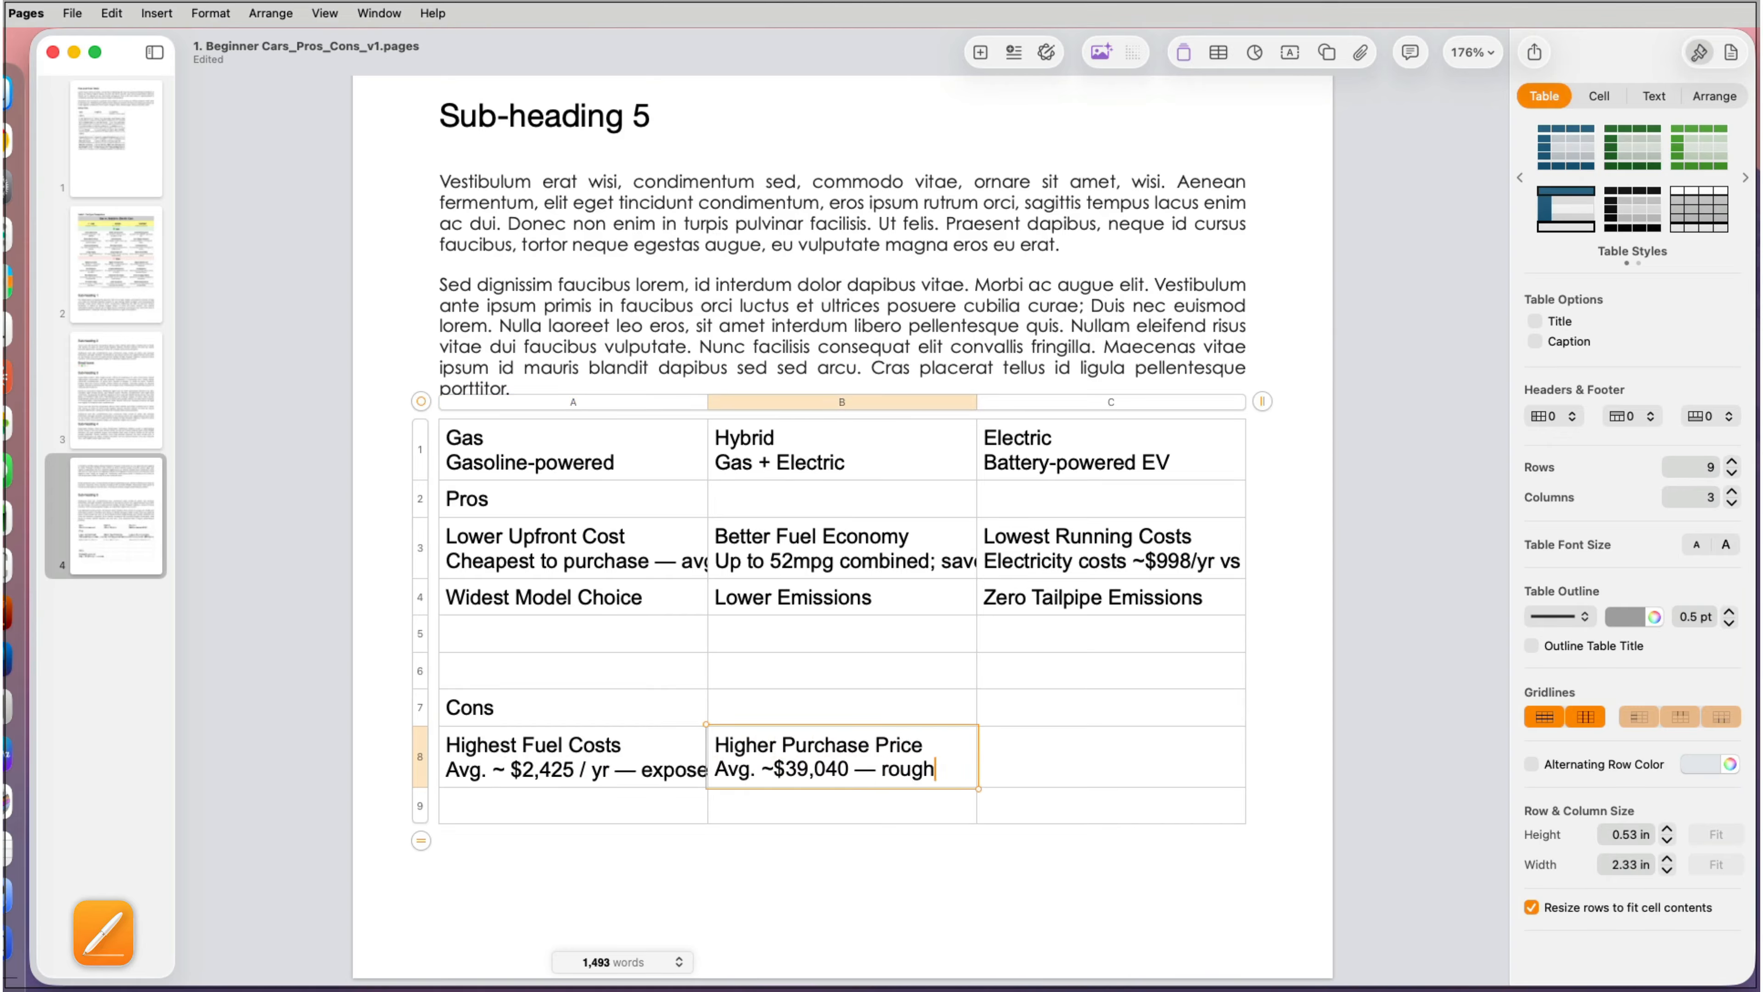
{"action": "type", "text": "ly $5,000 more than a gas car."}
{"action": "key", "text": "Tab"}
Step: Enter "Highest Upfront Costs" in C8 with the second line "Avg. ~$67,000 before tax credits and incentives."
{"action": "type", "text": "Highest Upfront Costs"}
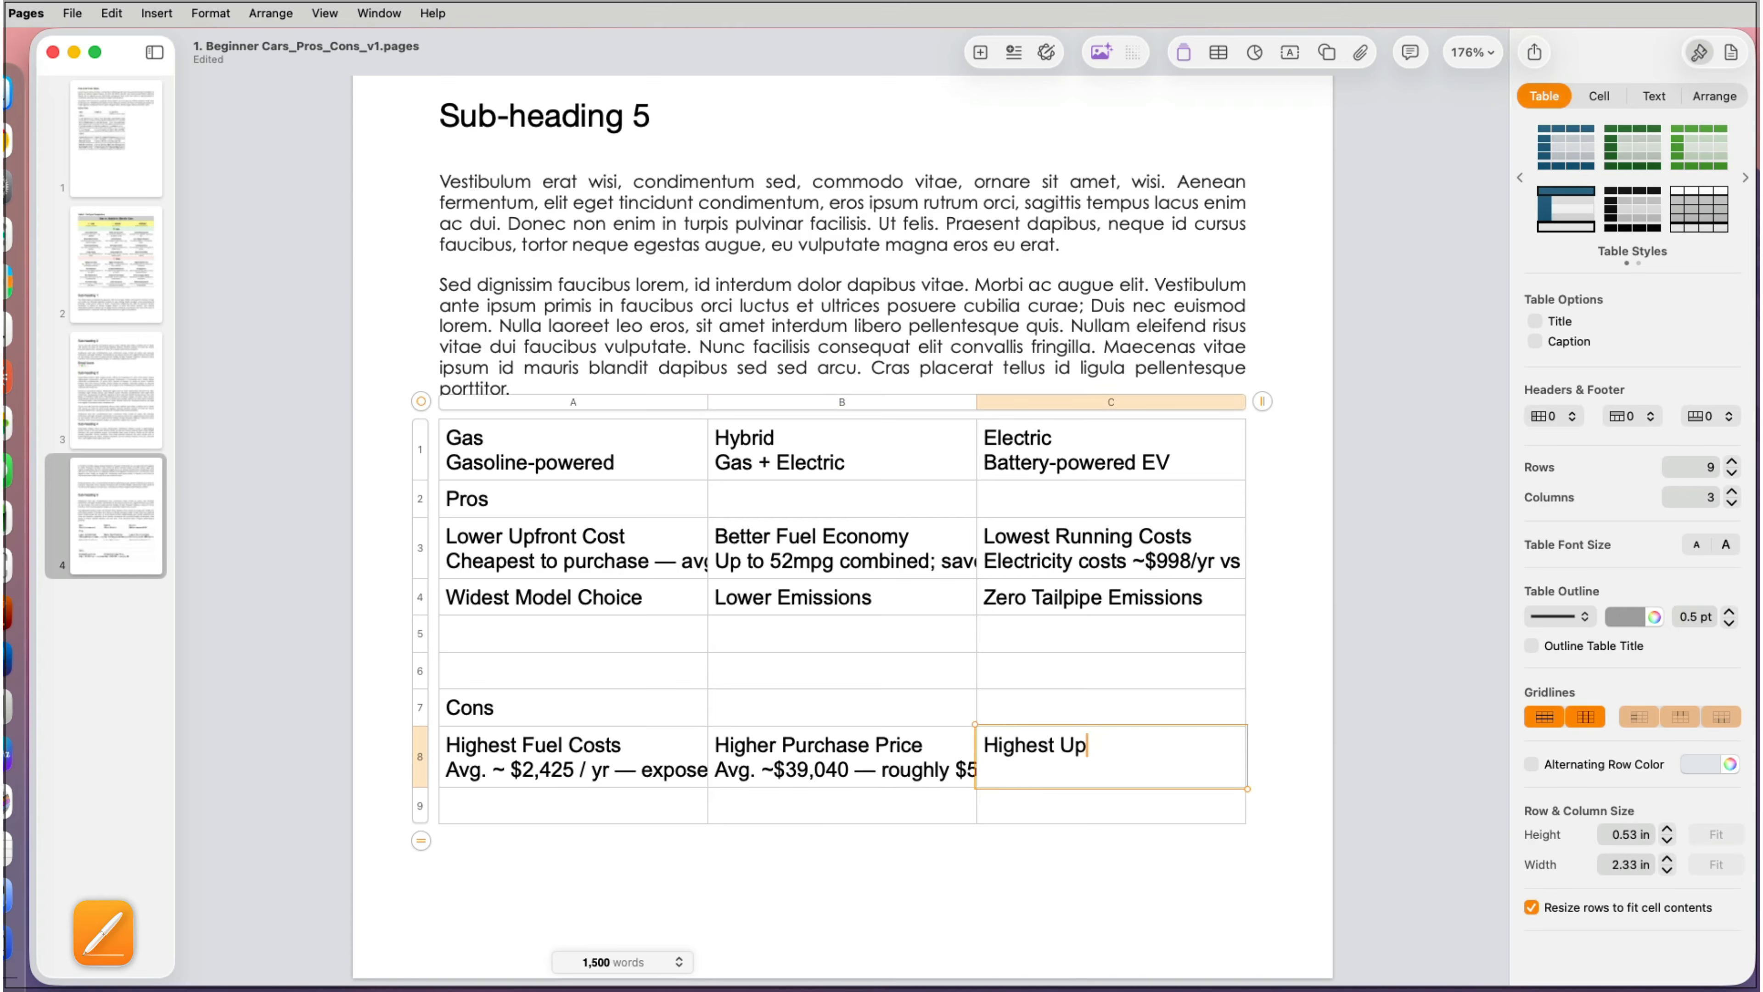
{"action": "key", "text": "Return"}
{"action": "type", "text": "Avg. ~$67,000 before tax credits and incentives."}
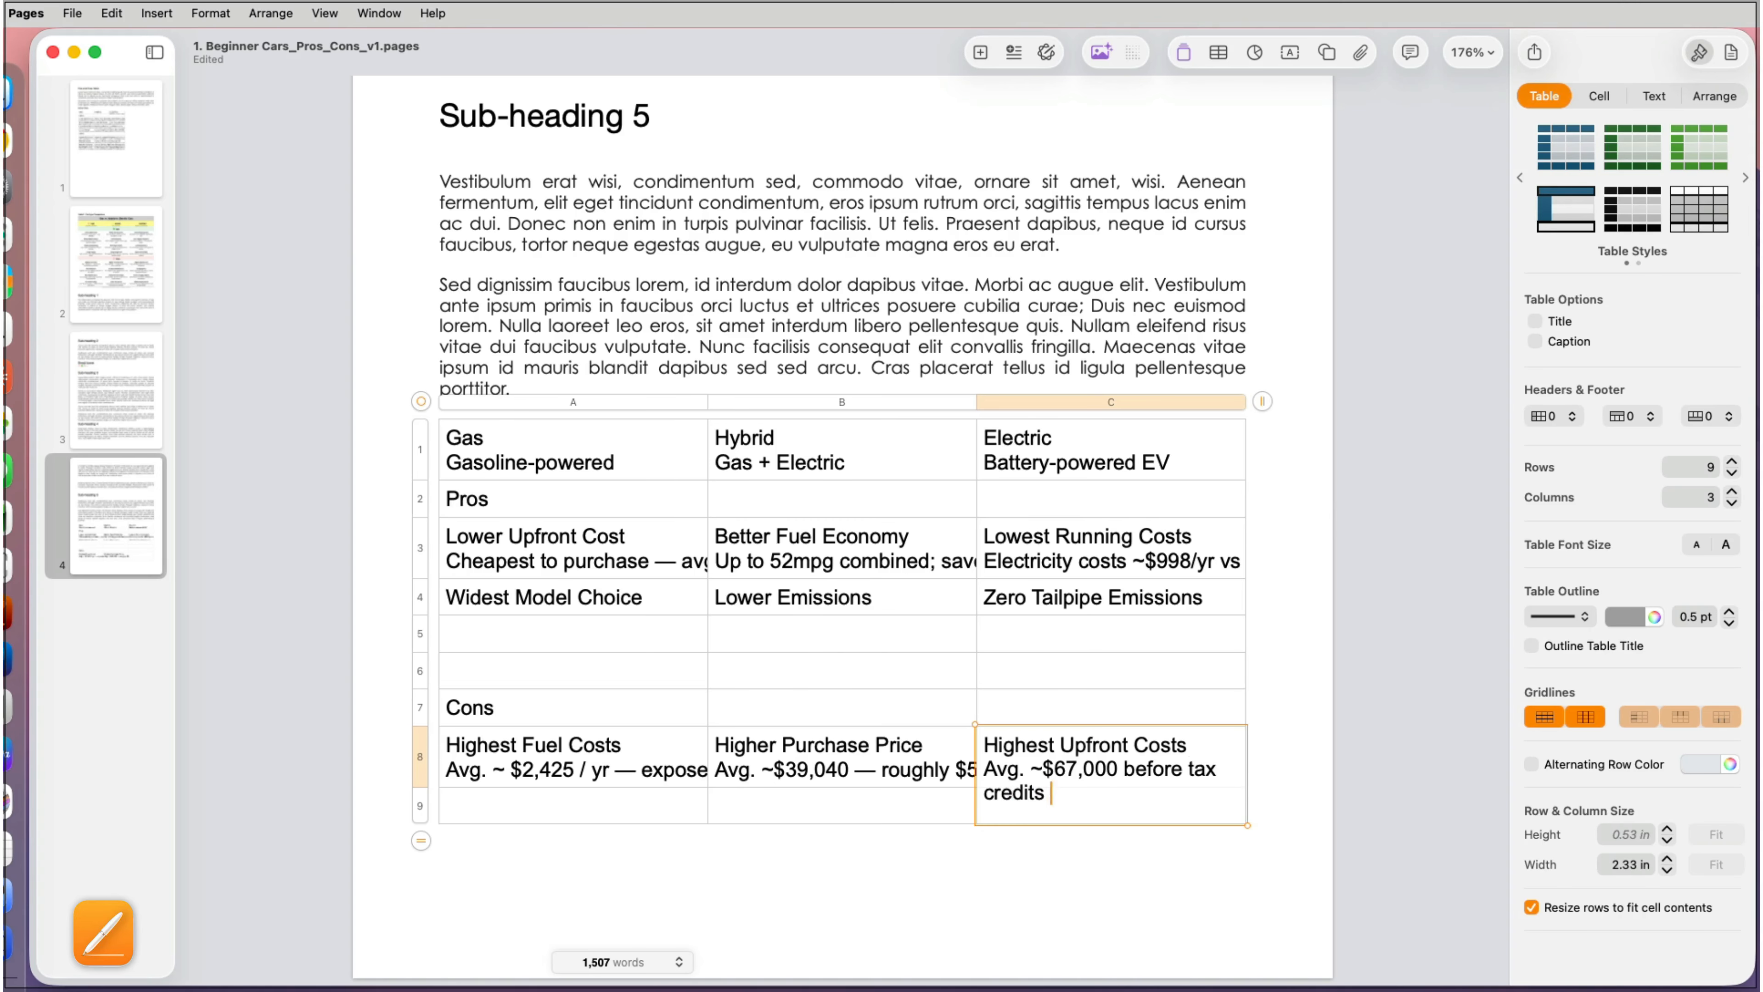
{"action": "key", "text": "Tab"}
Step: Extend the table to 11 rows and fill row 9 with "Most Emissions", "Complex Maintenance" and "Charging Time"
{"action": "left_click", "coordinate": [422, 840]}
{"action": "left_click", "coordinate": [421, 840]}
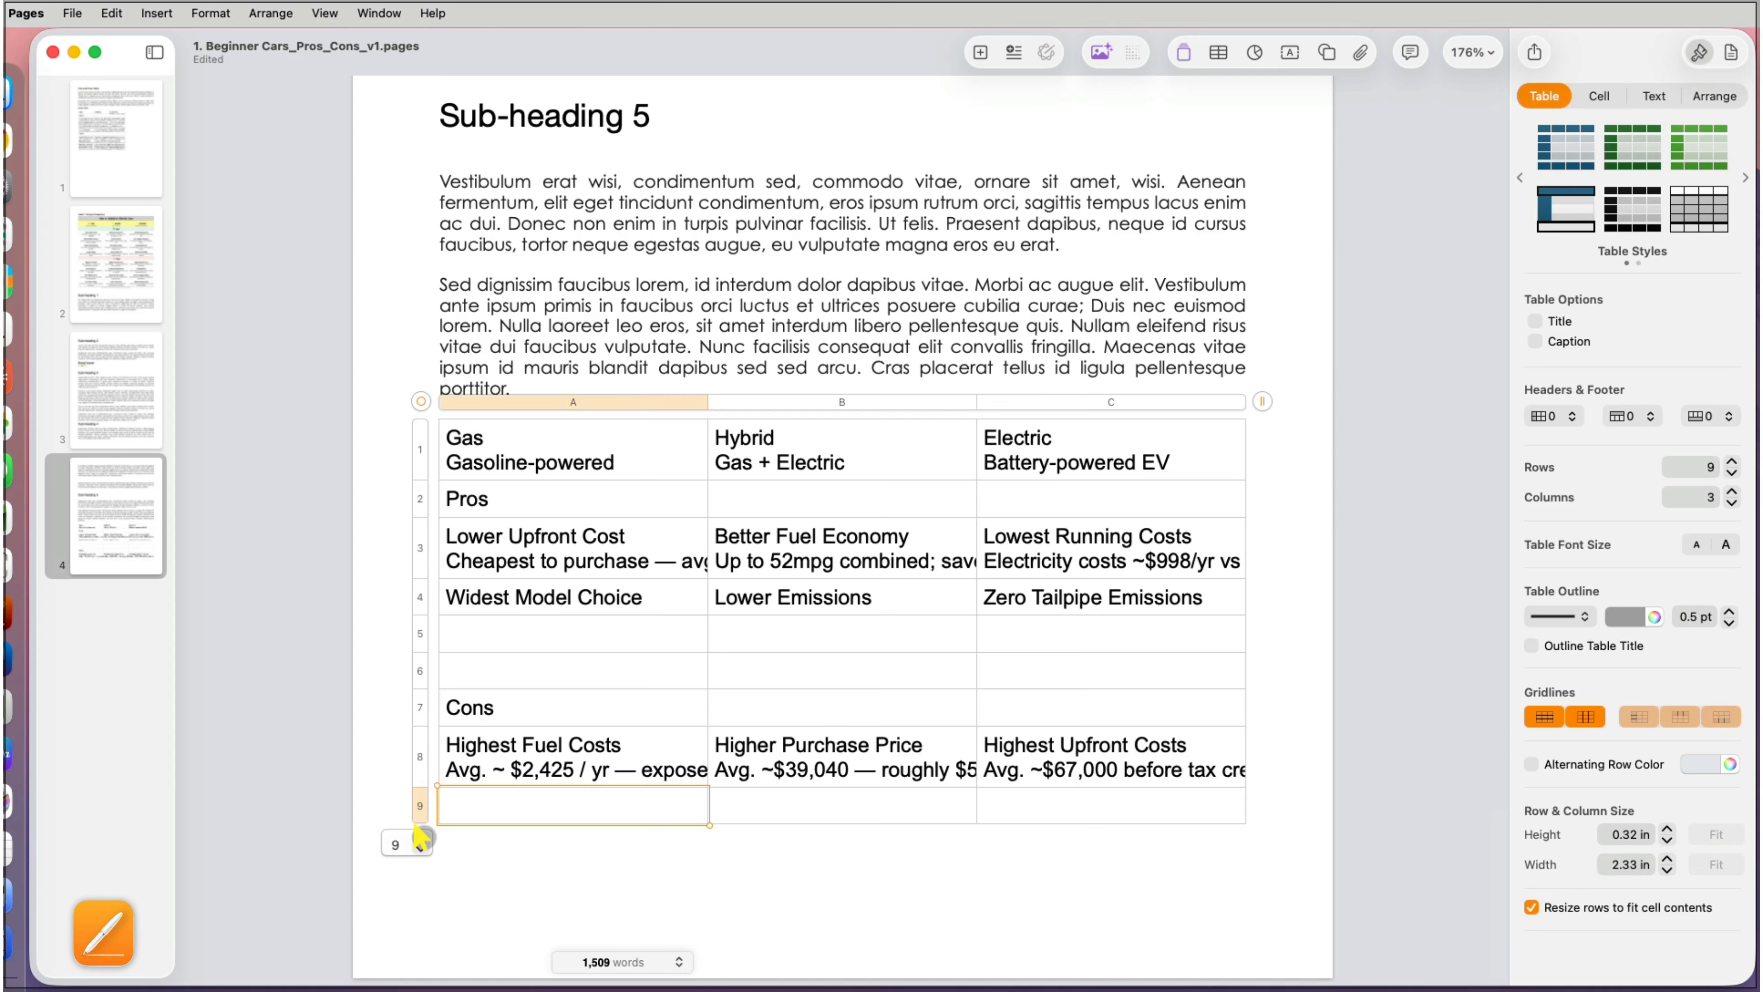
{"action": "left_click", "coordinate": [475, 807]}
{"action": "type", "text": "Most Emissions"}
{"action": "key", "text": "Tab"}
{"action": "type", "text": "Complex Maintenance"}
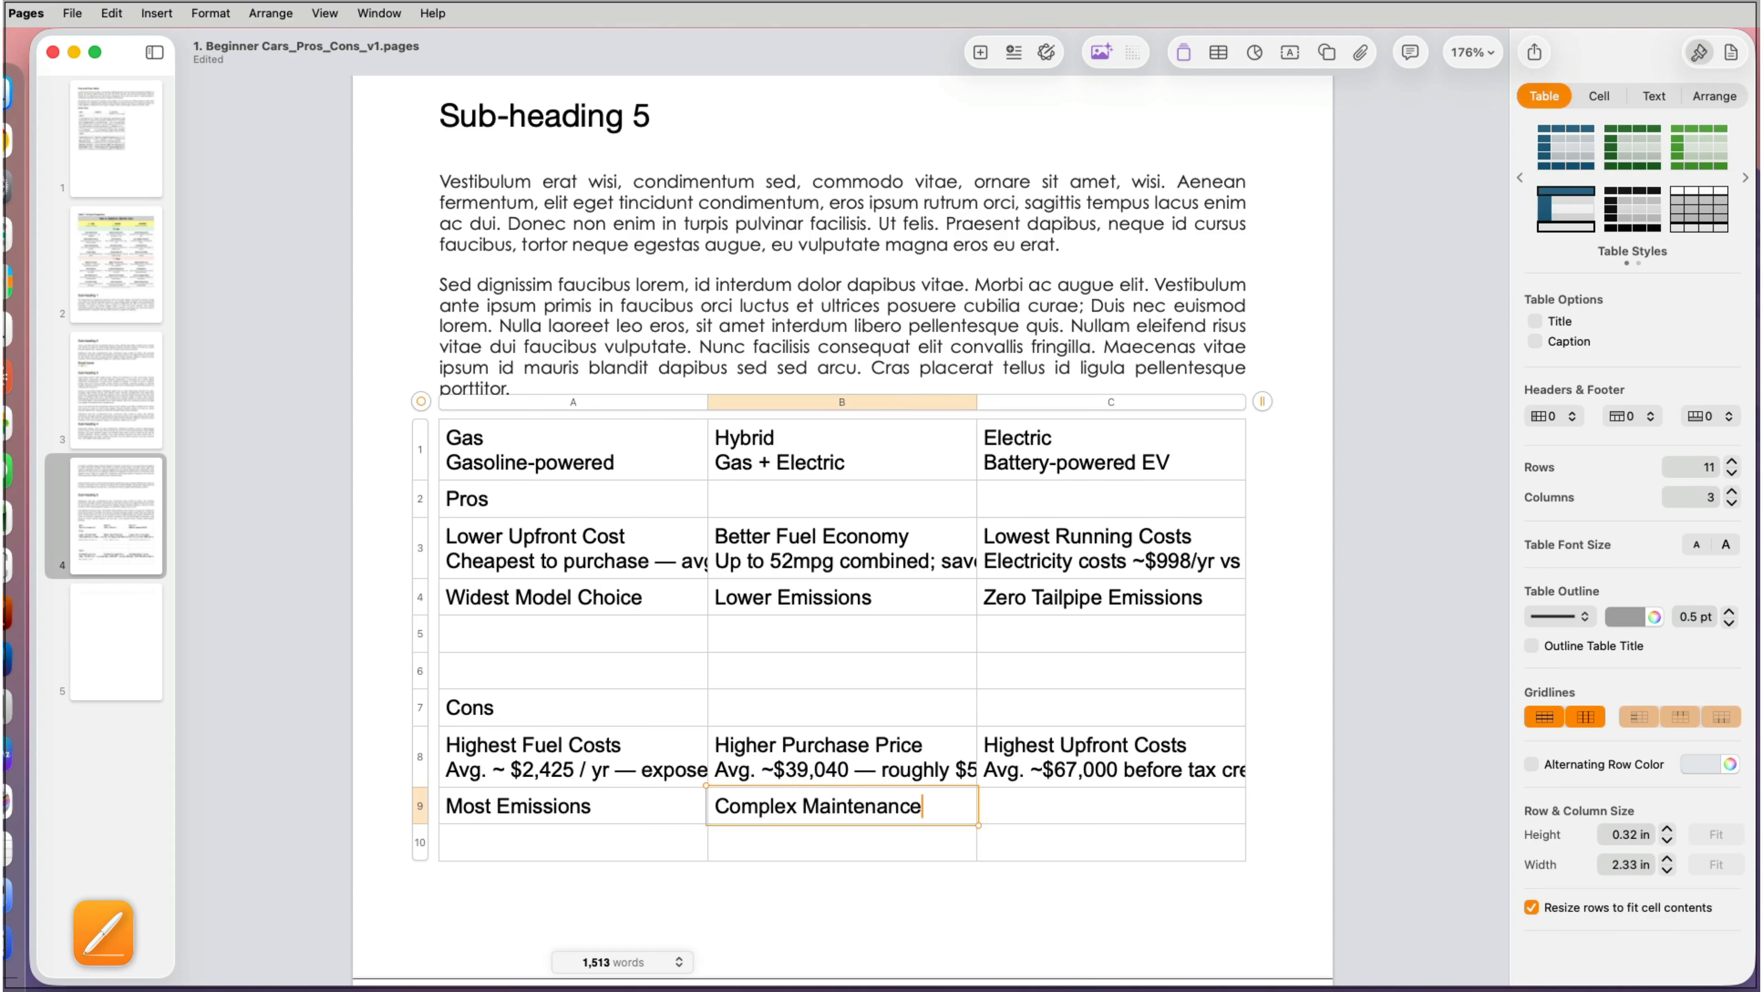
{"action": "key", "text": "Tab"}
{"action": "type", "text": "Charging Time"}
{"action": "key", "text": "Tab"}
Step: Fill row 10 with "Most Maintenance", "Limited EV-Only Range" and "Fewer Charging Stations"
{"action": "type", "text": "Most Maintenance"}
{"action": "key", "text": "Tab"}
{"action": "type", "text": "Limited EV-Only Range"}
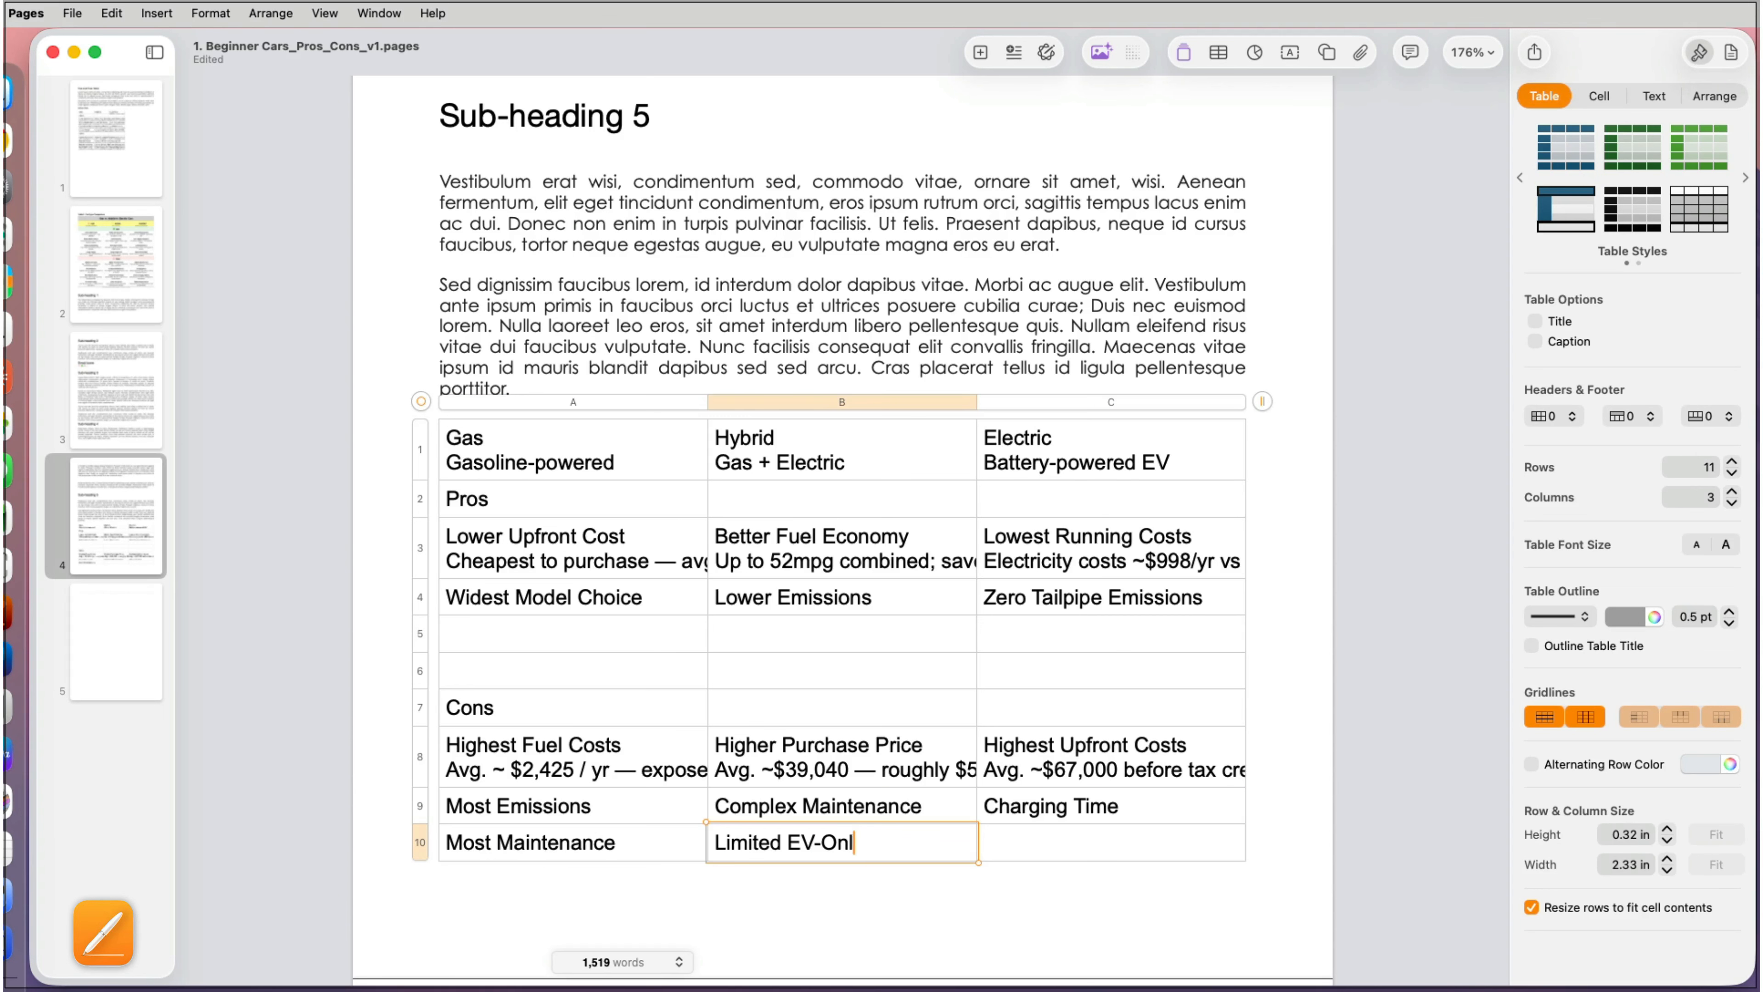
{"action": "key", "text": "Tab"}
{"action": "type", "text": "Fewer Charging Stations"}
{"action": "key", "text": "Tab"}
Step: Select the whole table under "Before Table" on page 1 and make its rows resize to fit their cell contents
{"action": "left_click", "coordinate": [1251, 264]}
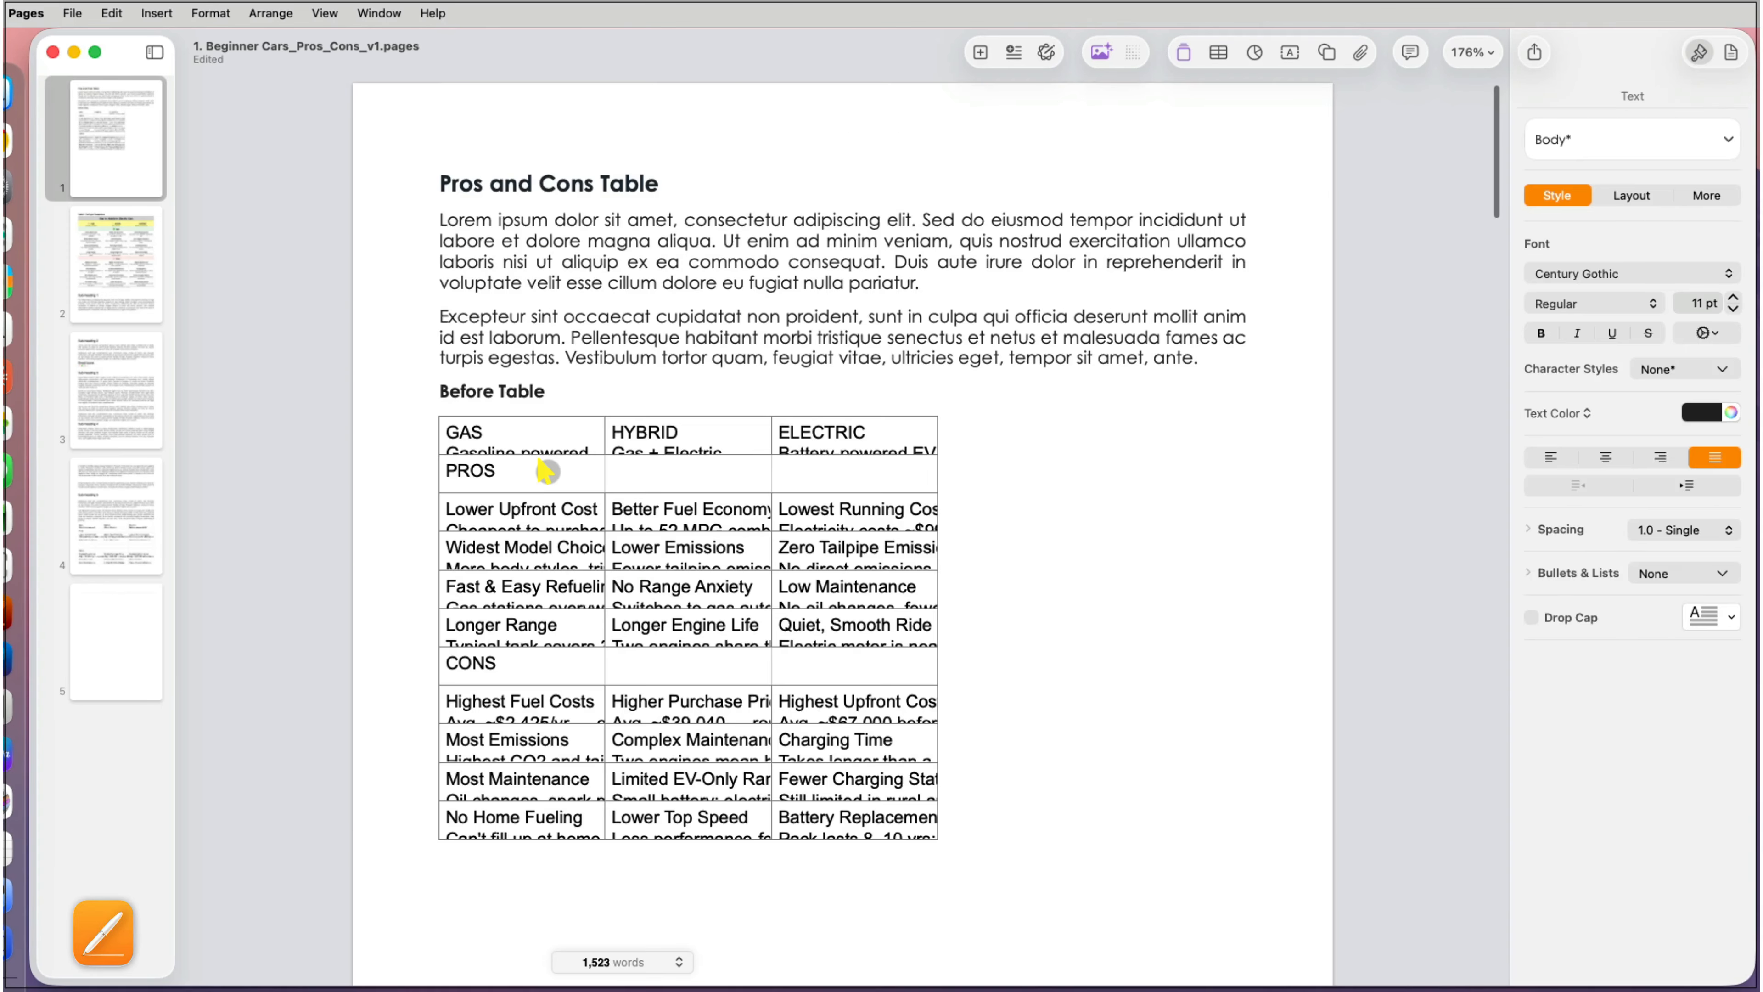
{"action": "left_click", "coordinate": [546, 472]}
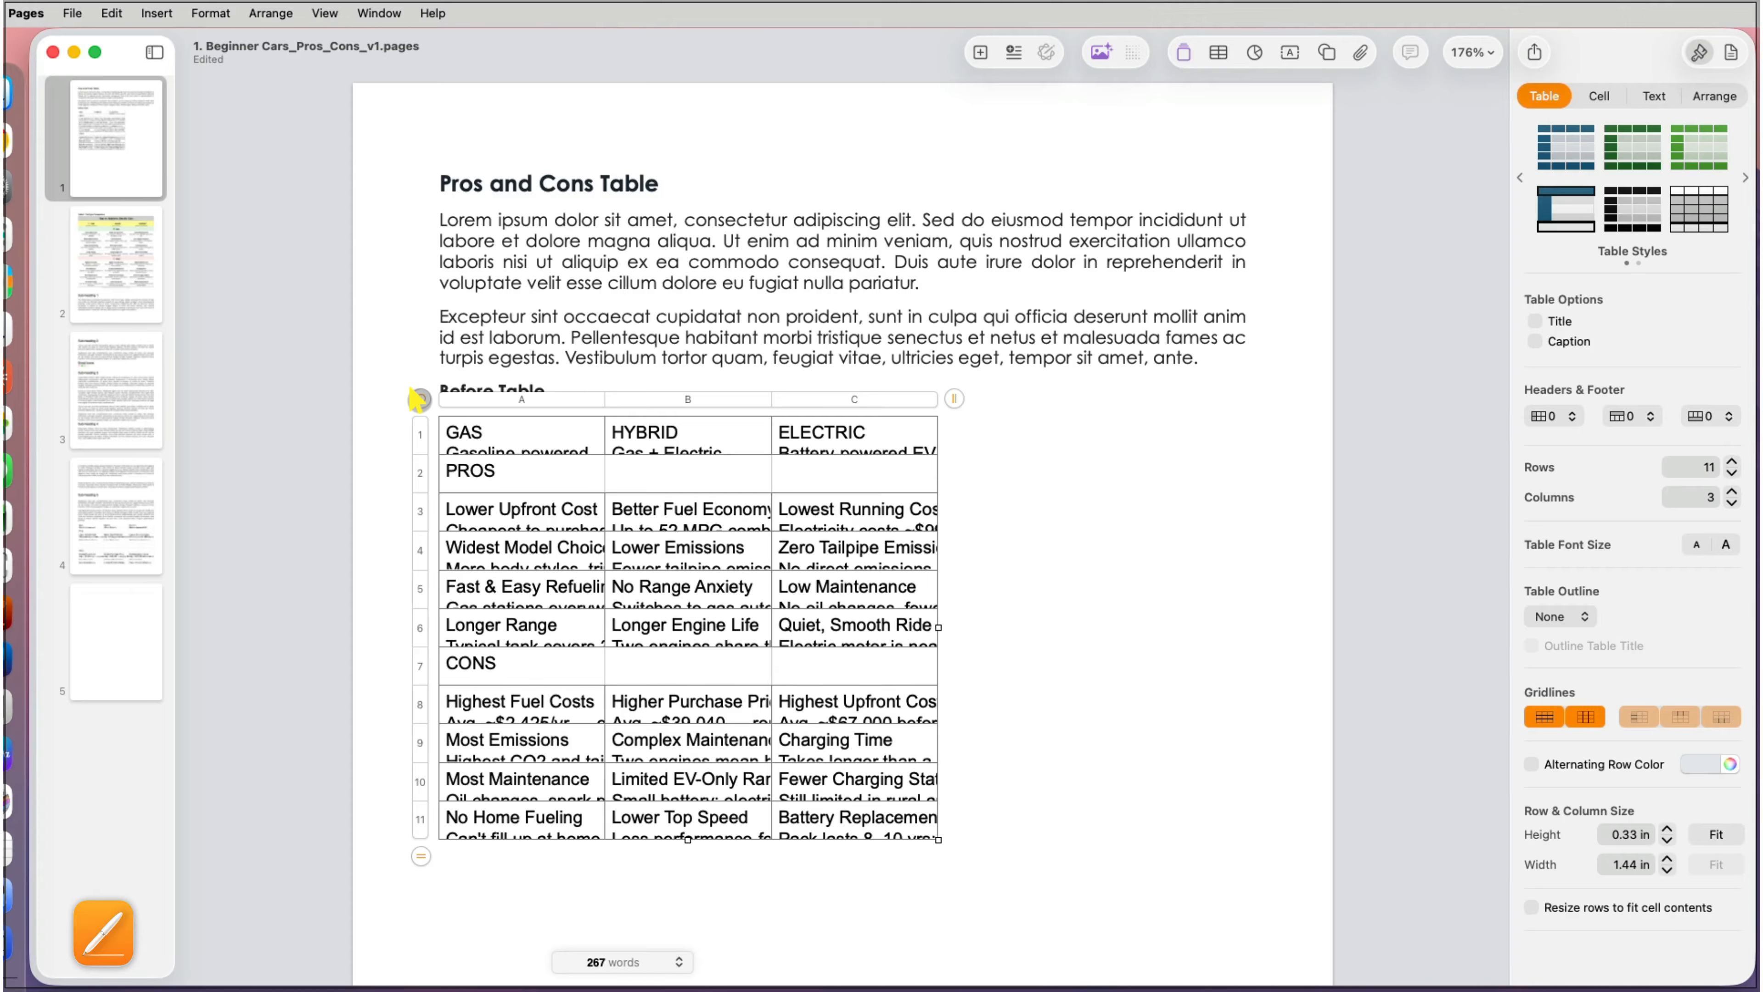
{"action": "left_click", "coordinate": [1532, 906]}
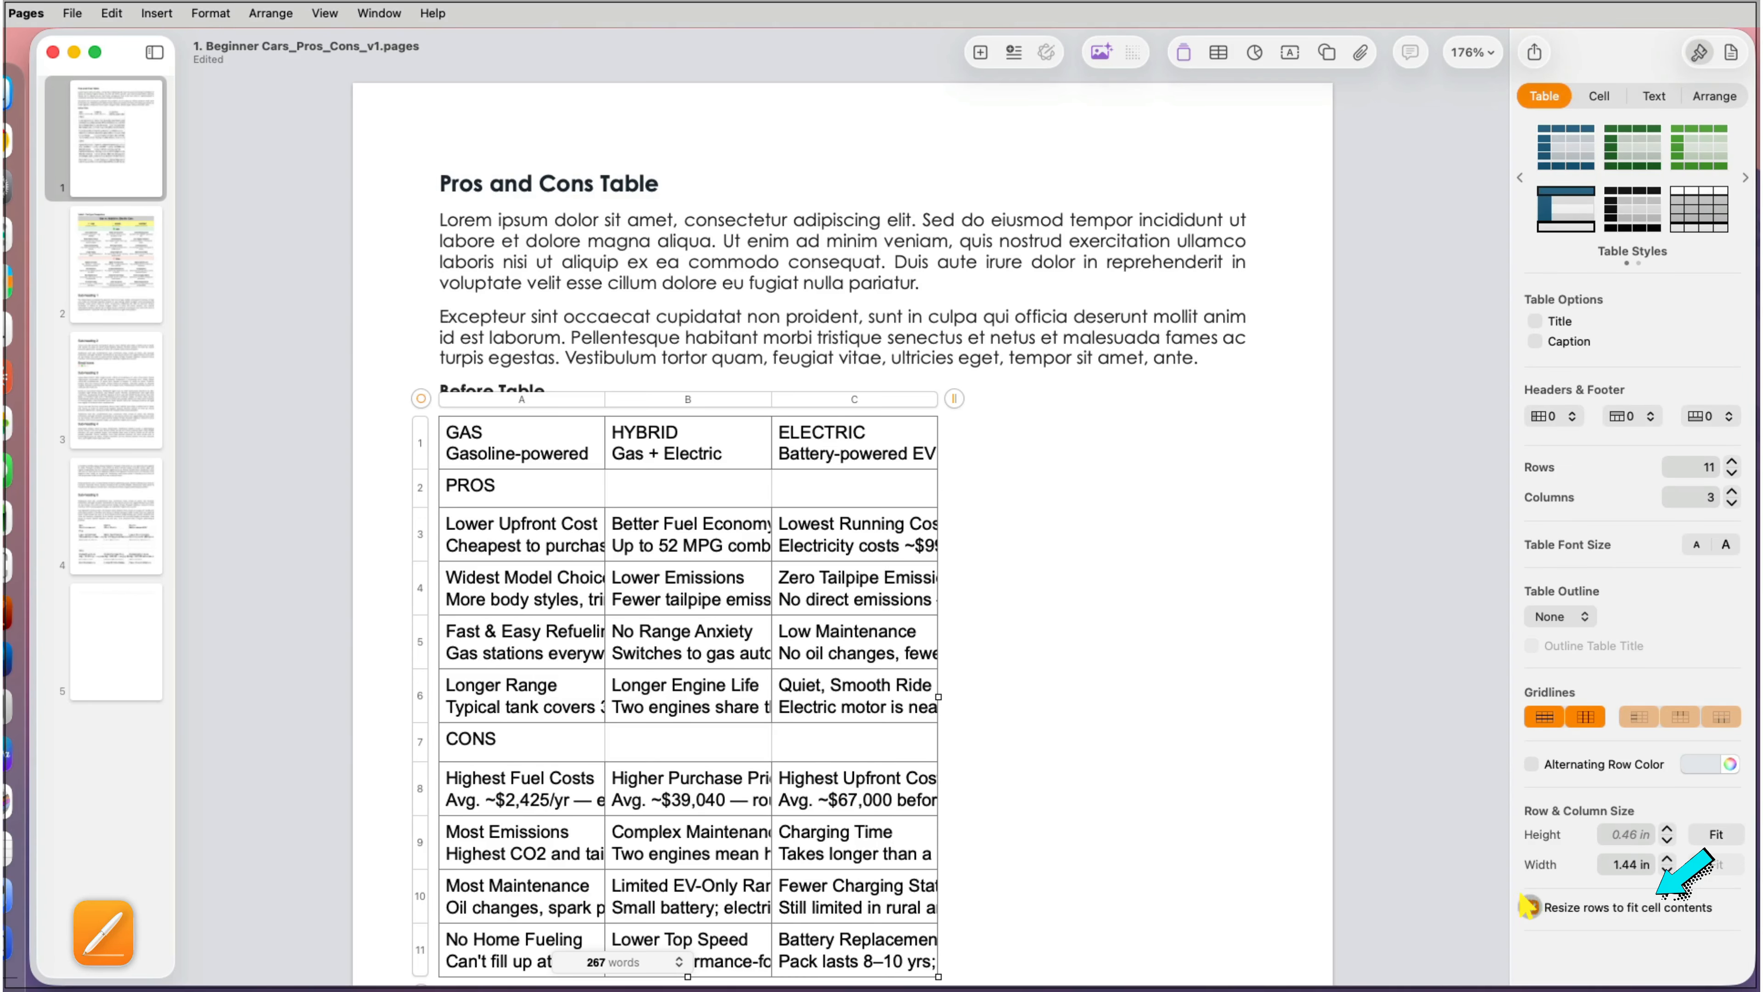
Step: Wrap the text in all cells of the "Before Table" table and review the result across both pages
{"action": "scroll", "coordinate": [944, 846], "scroll_direction": "down", "scroll_amount": 3}
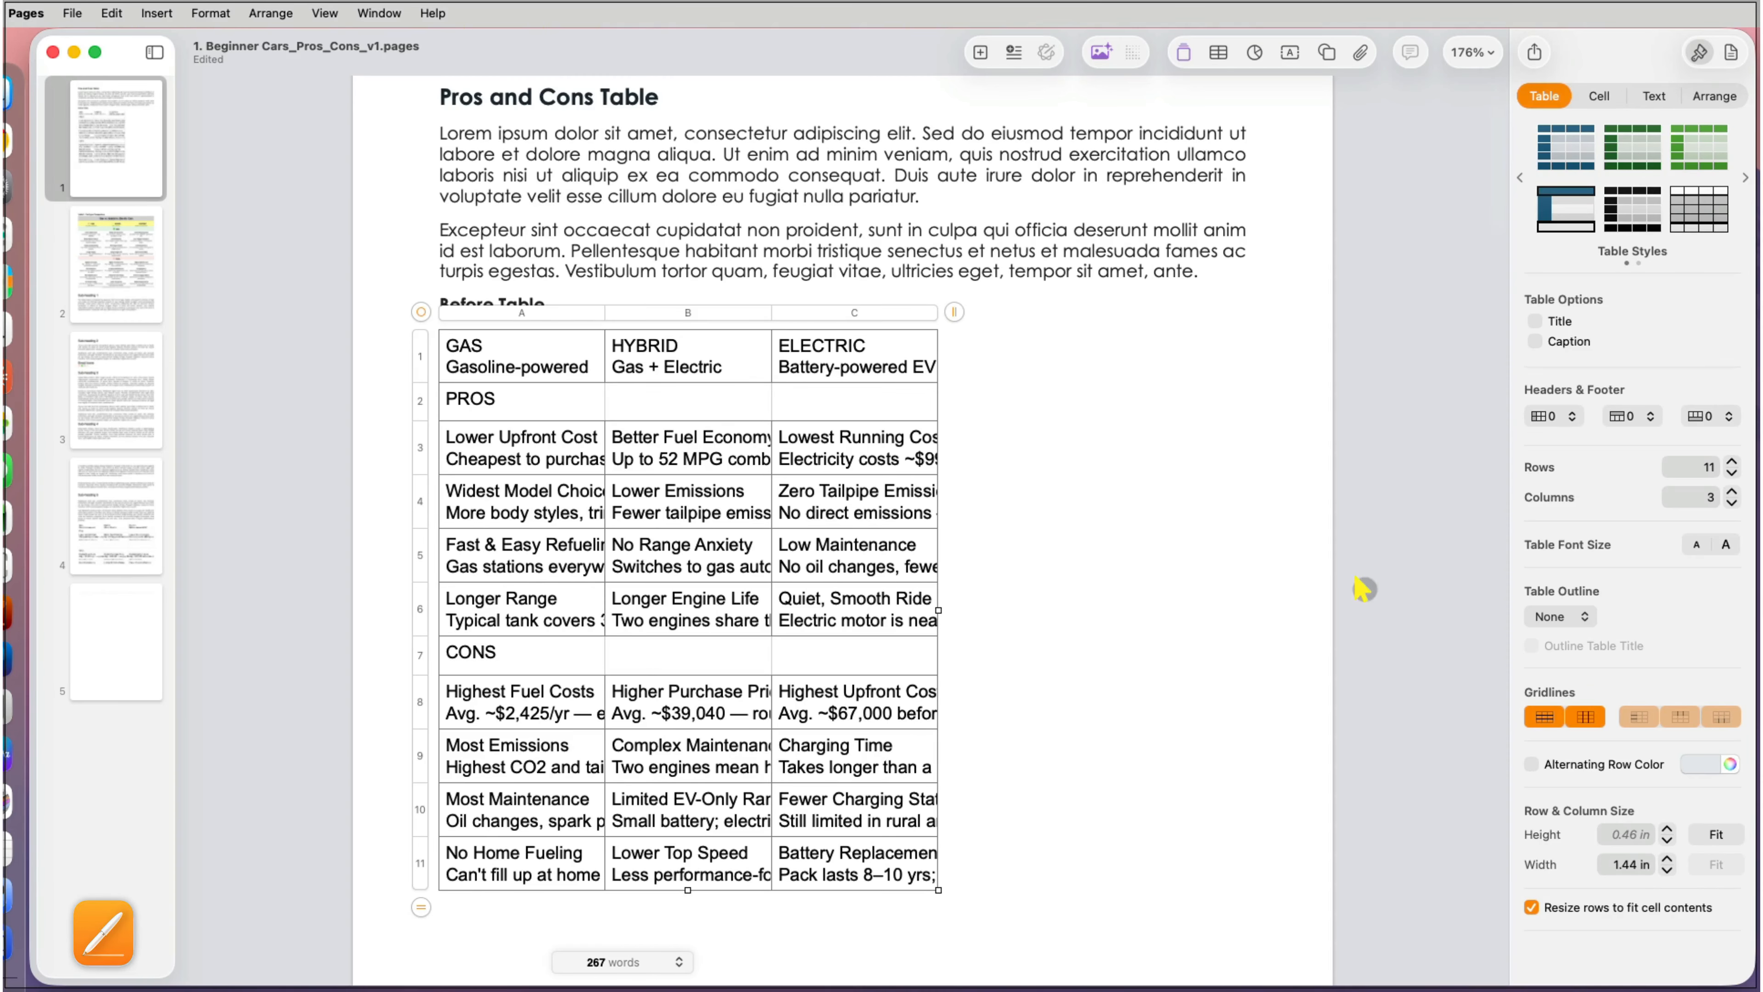
{"action": "left_click", "coordinate": [1653, 96]}
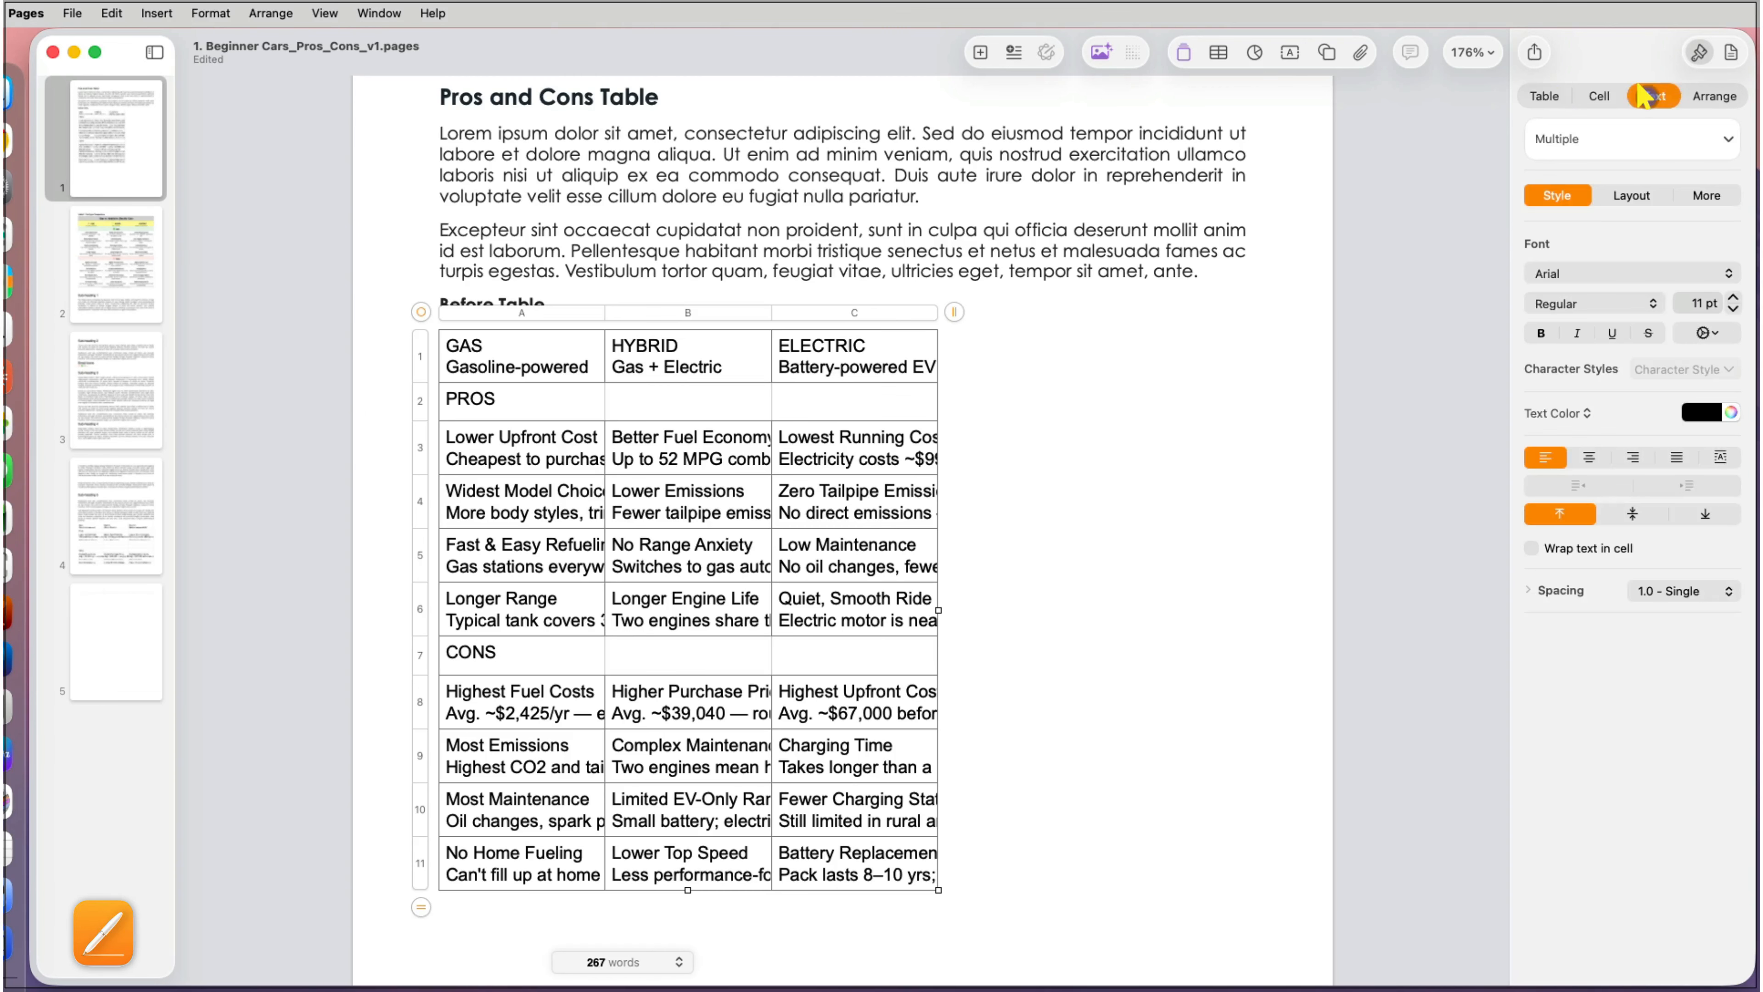
{"action": "left_click", "coordinate": [1532, 548]}
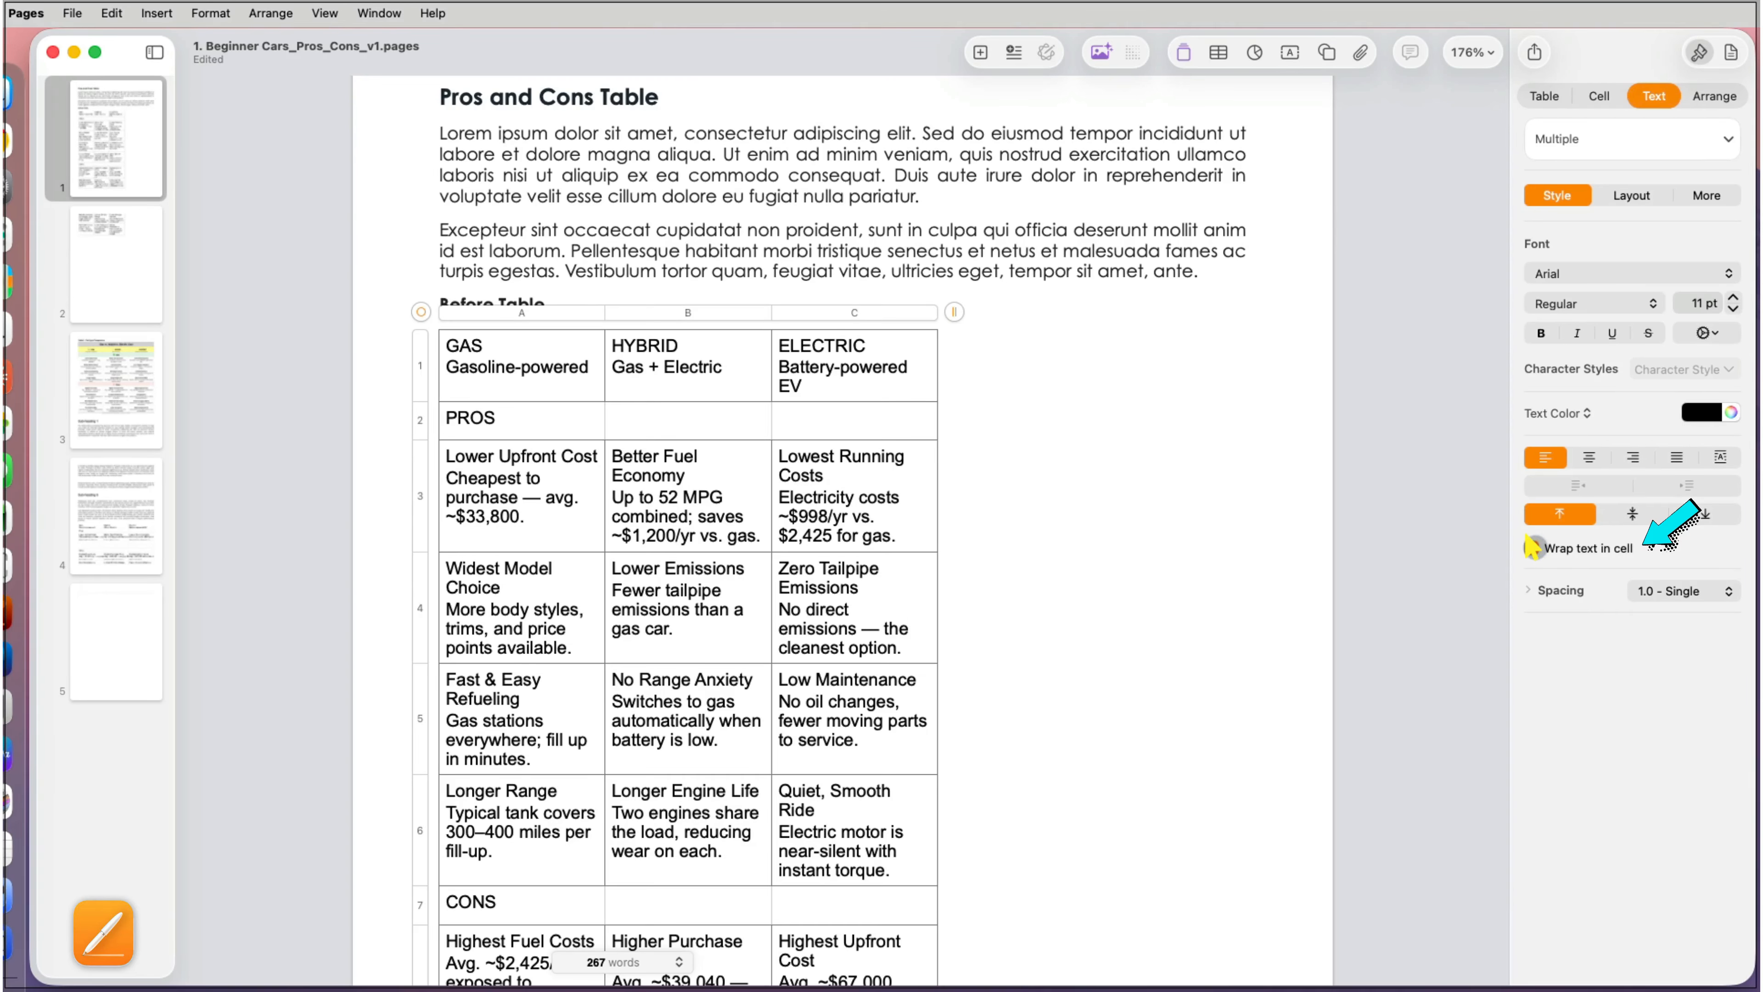
{"action": "left_click", "coordinate": [1120, 633]}
{"action": "scroll", "coordinate": [1120, 633], "scroll_direction": "down", "scroll_amount": 3}
{"action": "scroll", "coordinate": [1119, 633], "scroll_direction": "down", "scroll_amount": 2}
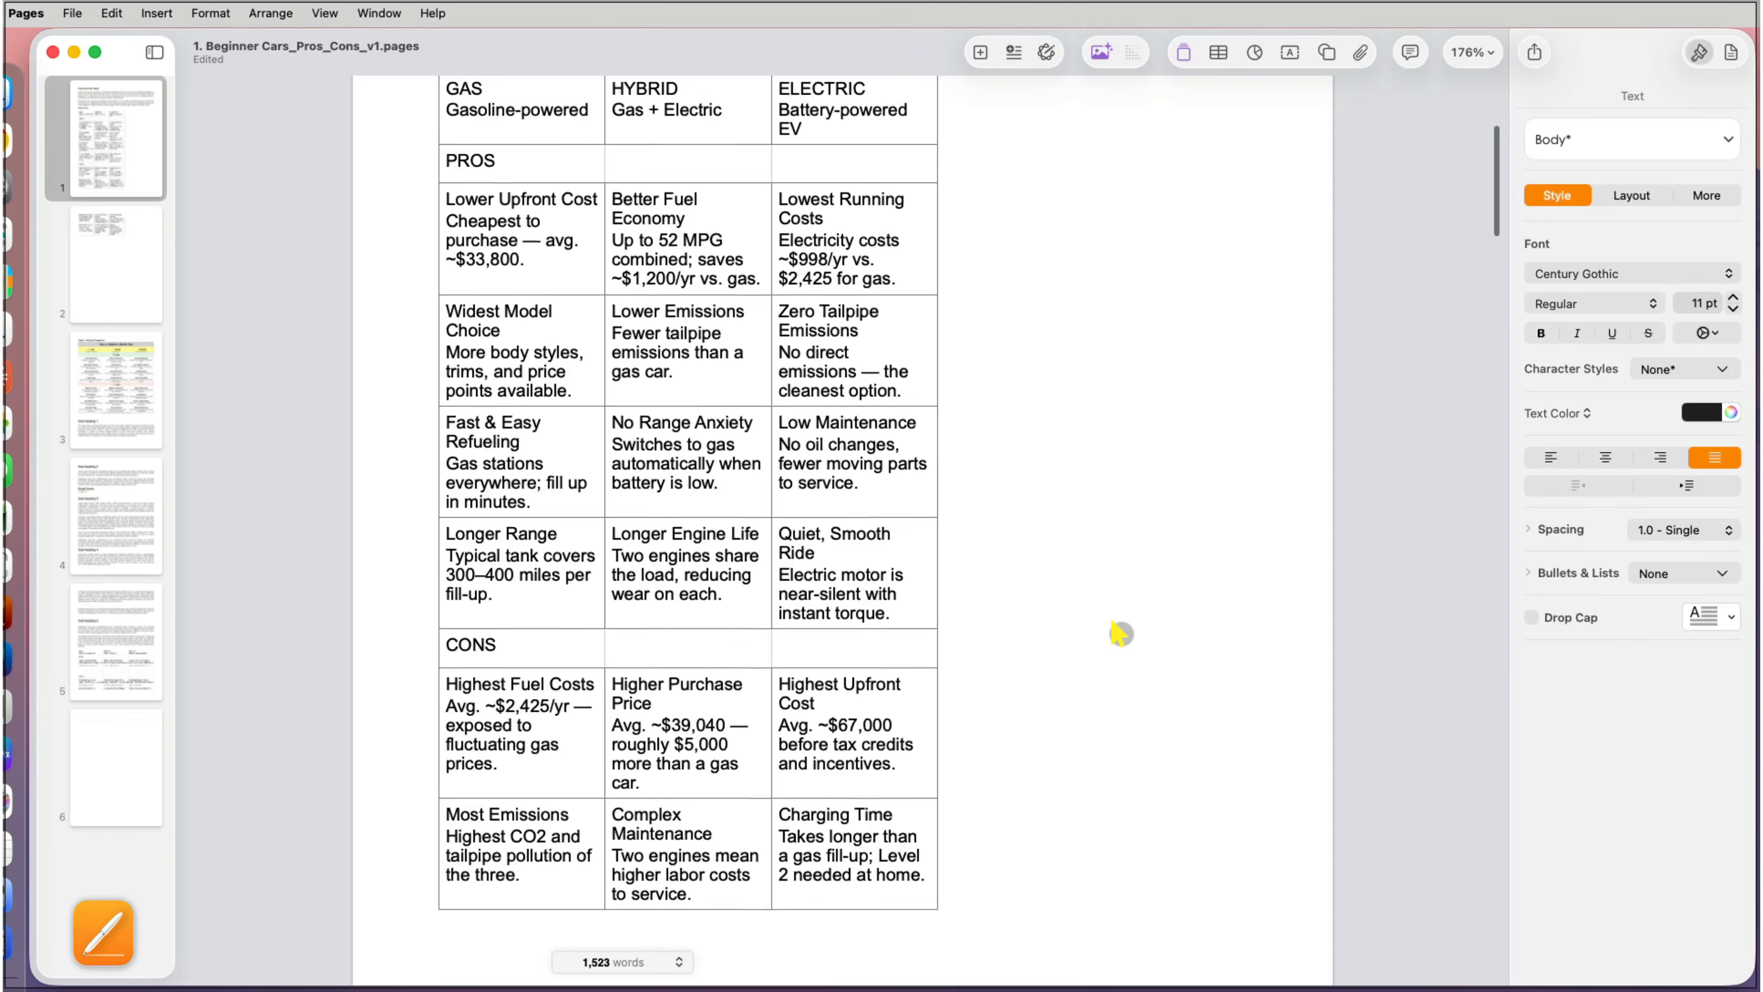
{"action": "scroll", "coordinate": [1119, 633], "scroll_direction": "down", "scroll_amount": 7}
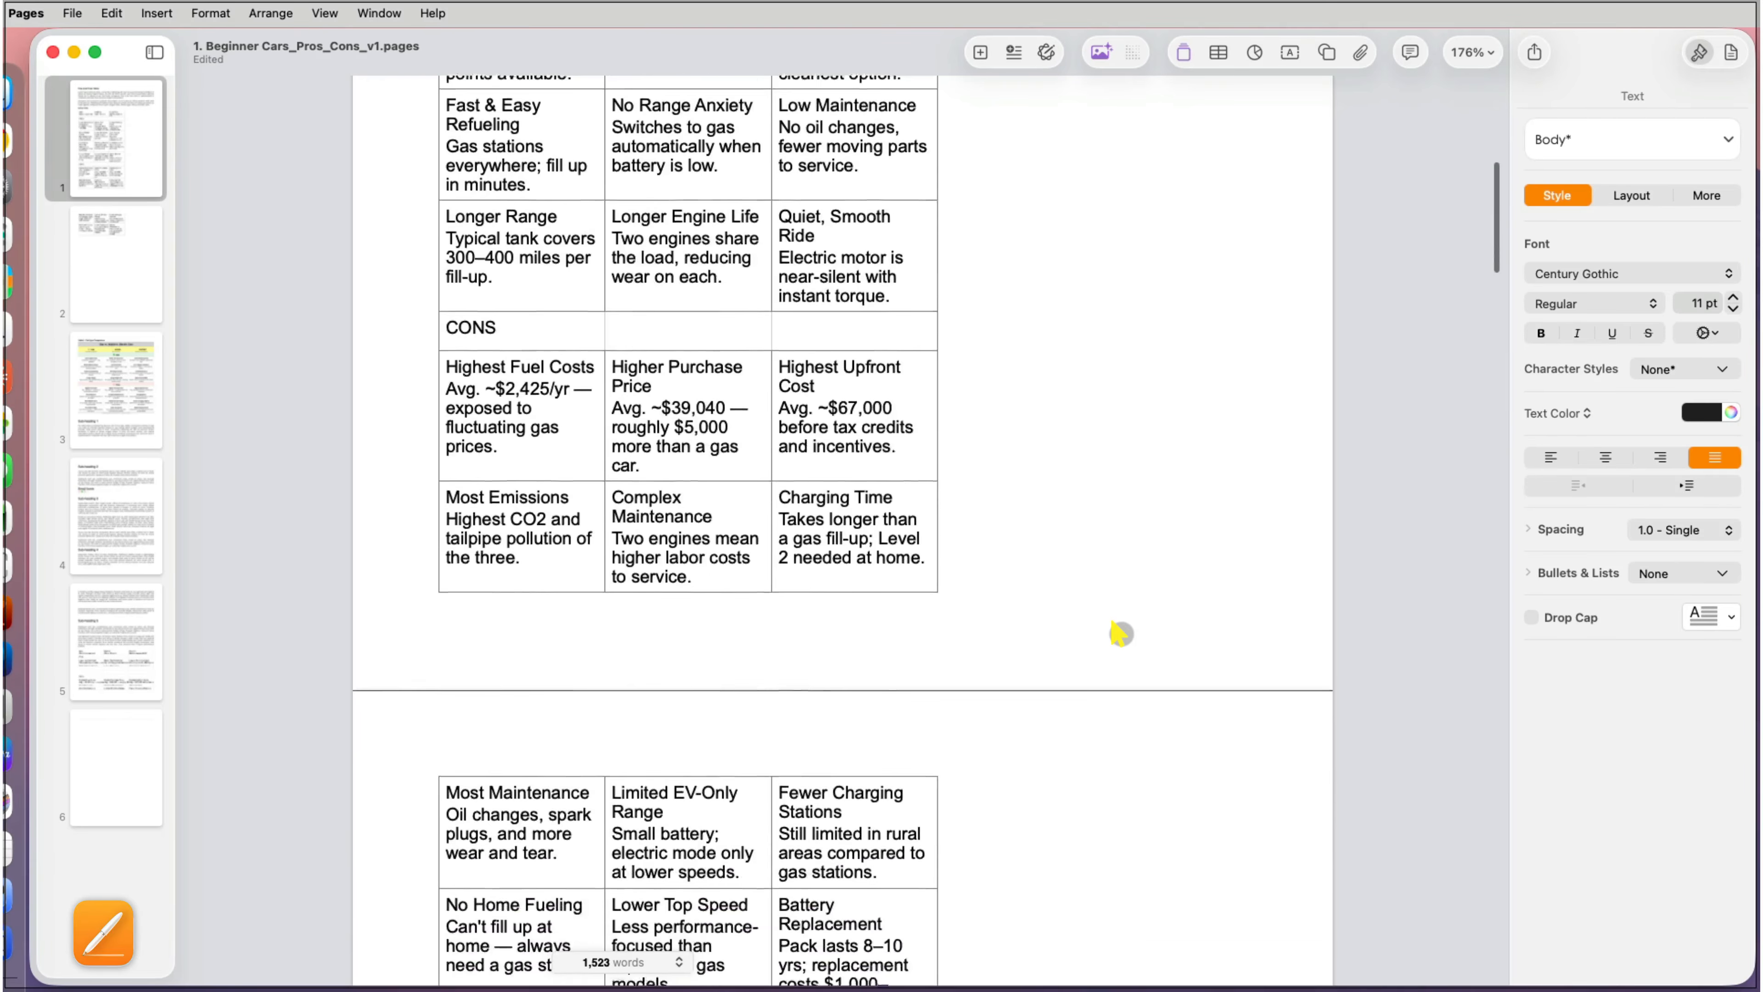
{"action": "scroll", "coordinate": [1120, 633], "scroll_direction": "up", "scroll_amount": 14}
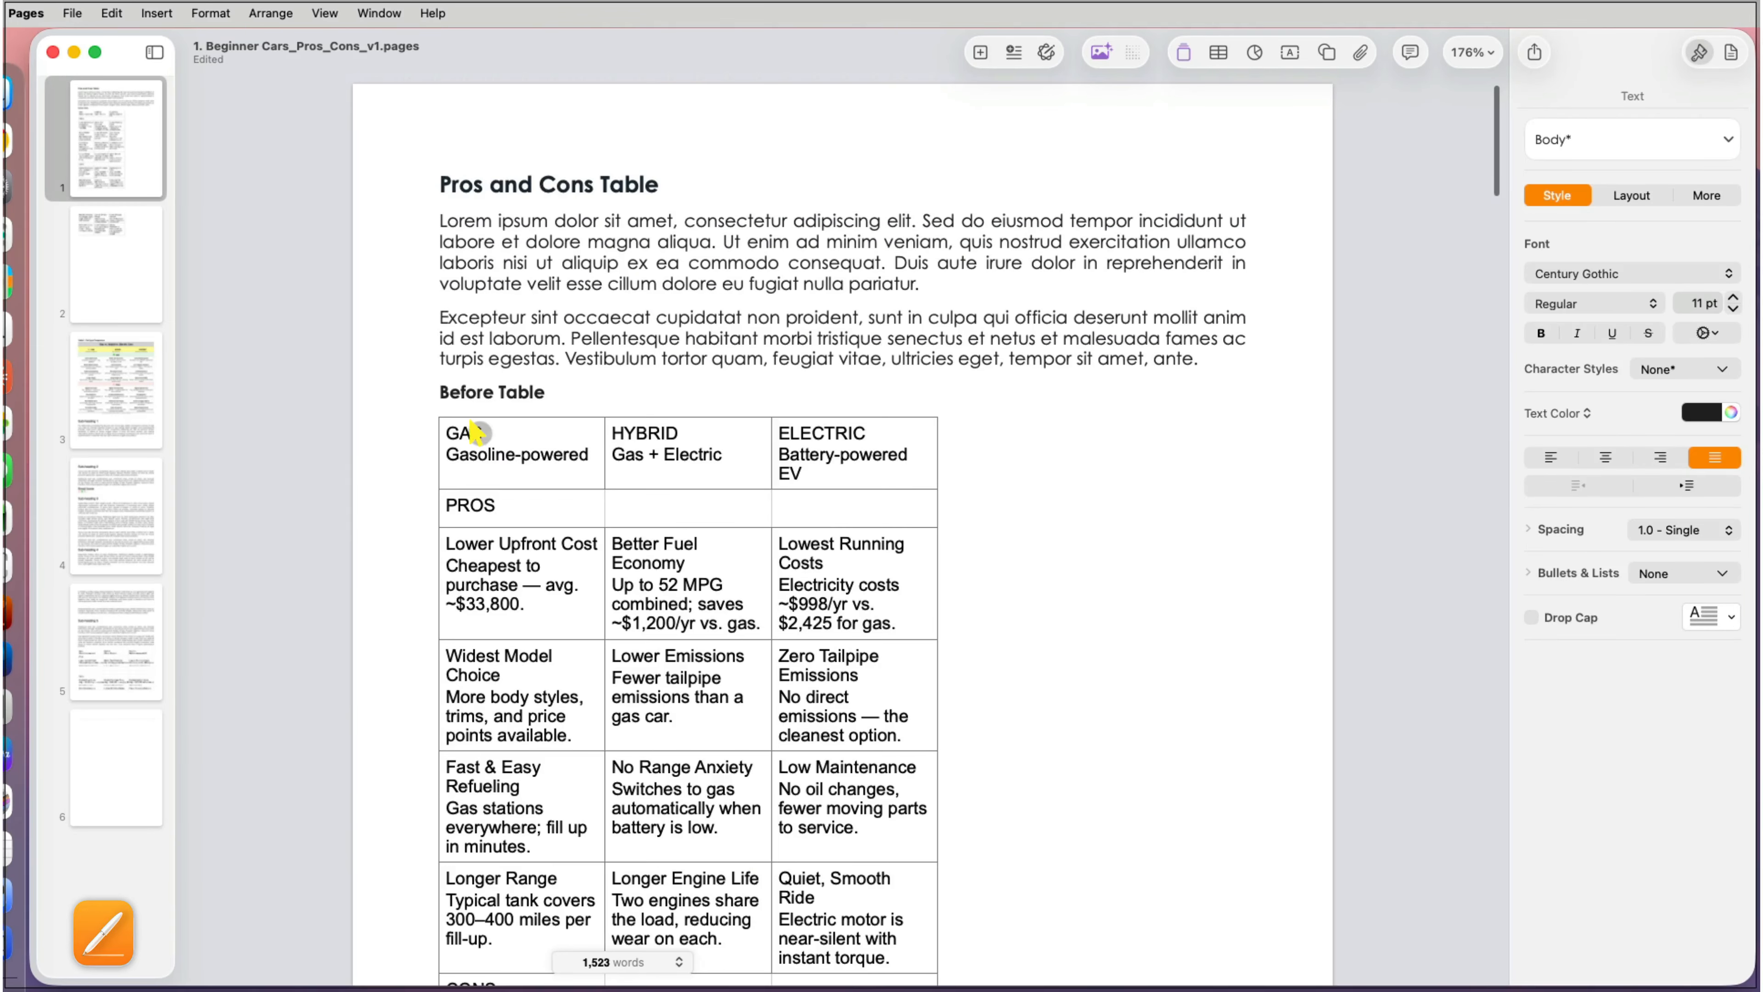
Step: Widen column C until the table spans the text width, and widen columns B and A, making A about 2.15 in wide
{"action": "left_click", "coordinate": [474, 432]}
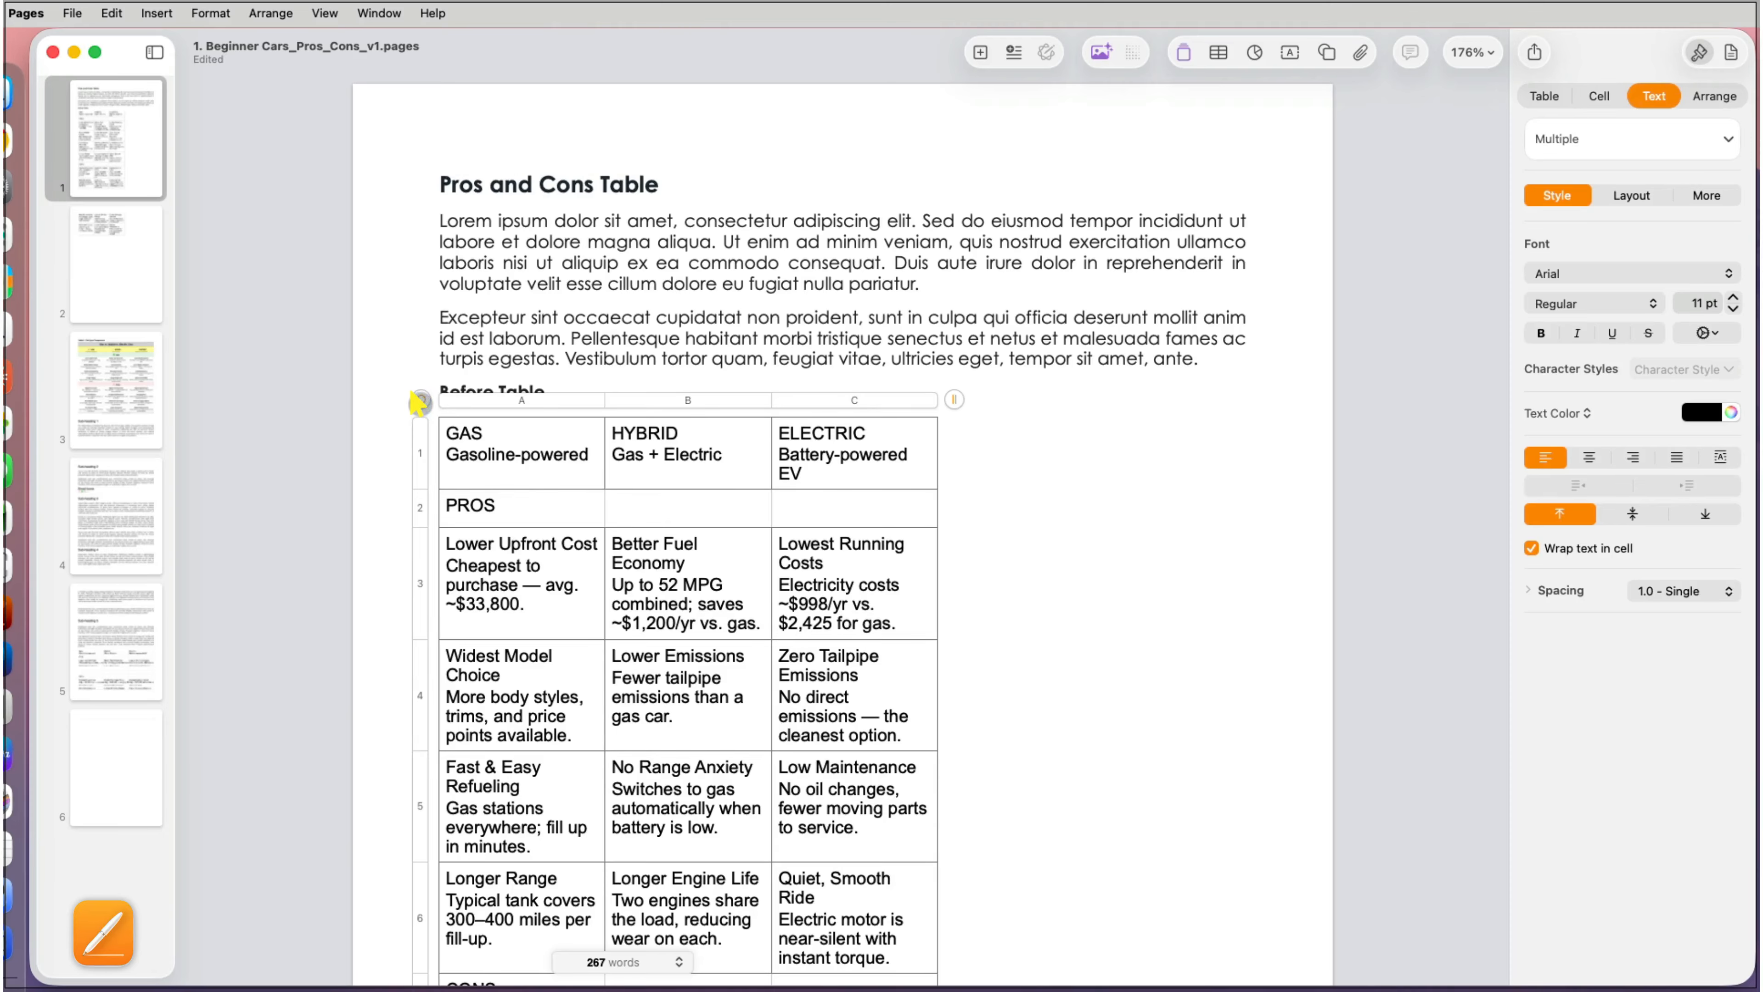
{"action": "left_click_drag", "start_coordinate": [933, 402], "coordinate": [1252, 405]}
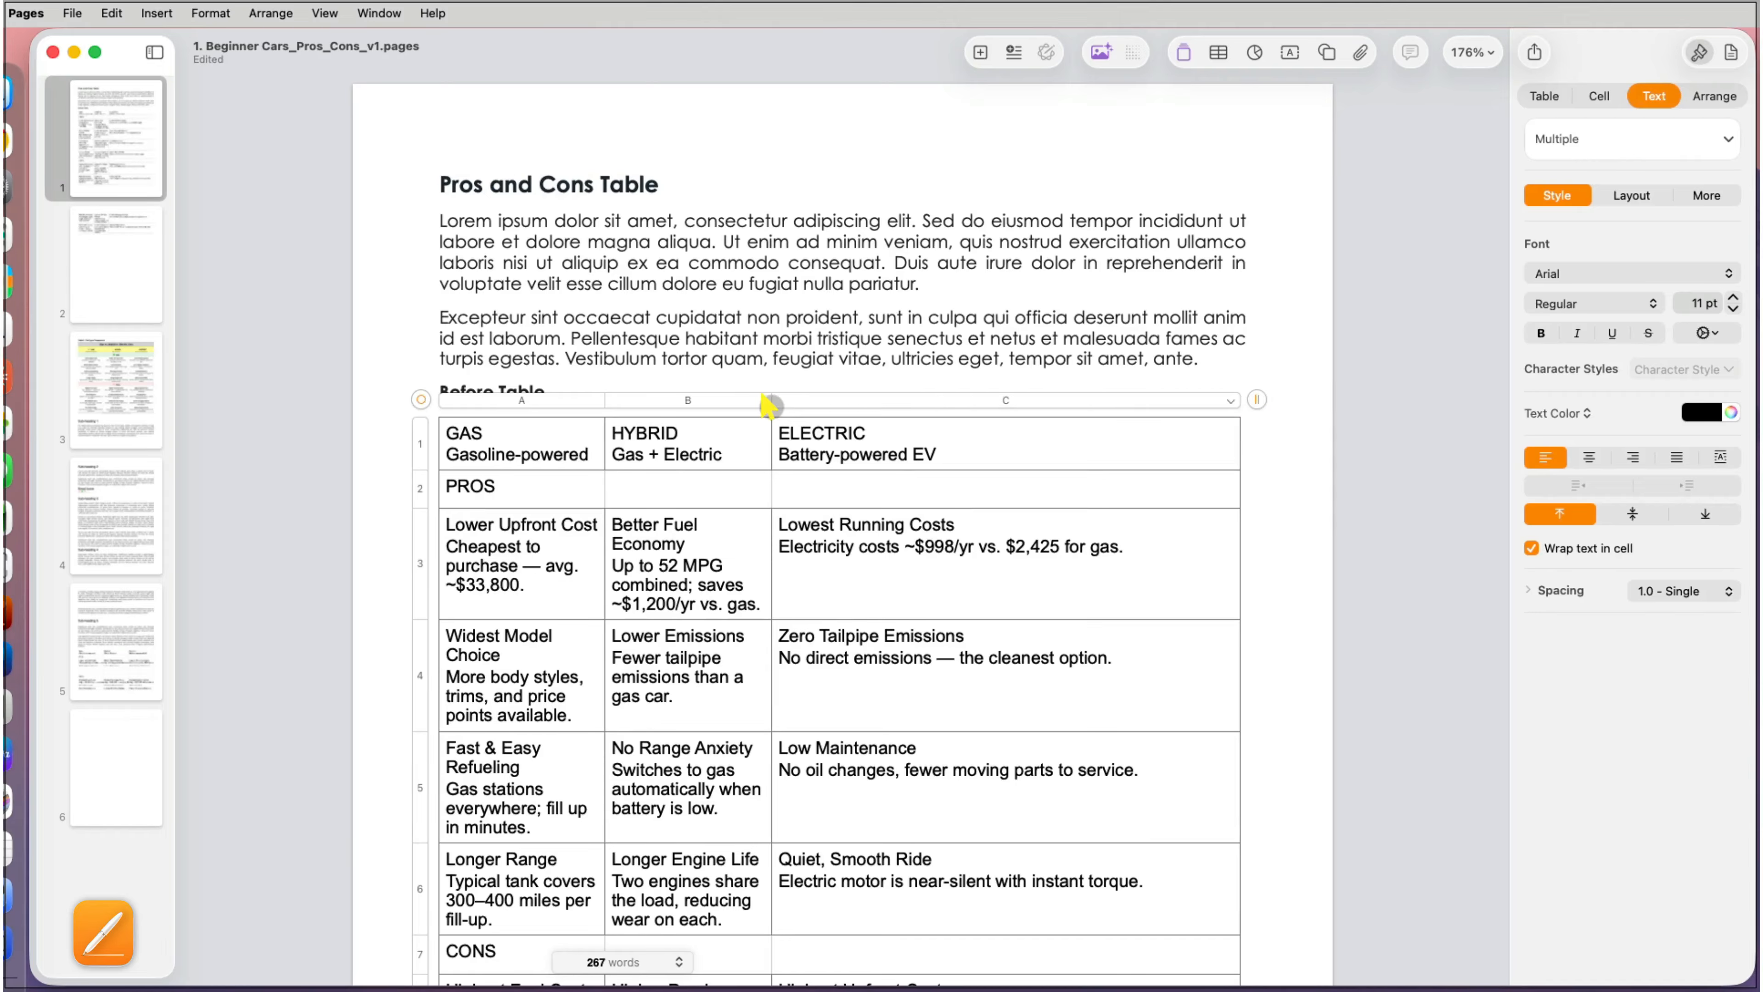
{"action": "left_click_drag", "start_coordinate": [767, 401], "coordinate": [896, 403]}
{"action": "left_click_drag", "start_coordinate": [601, 401], "coordinate": [687, 401]}
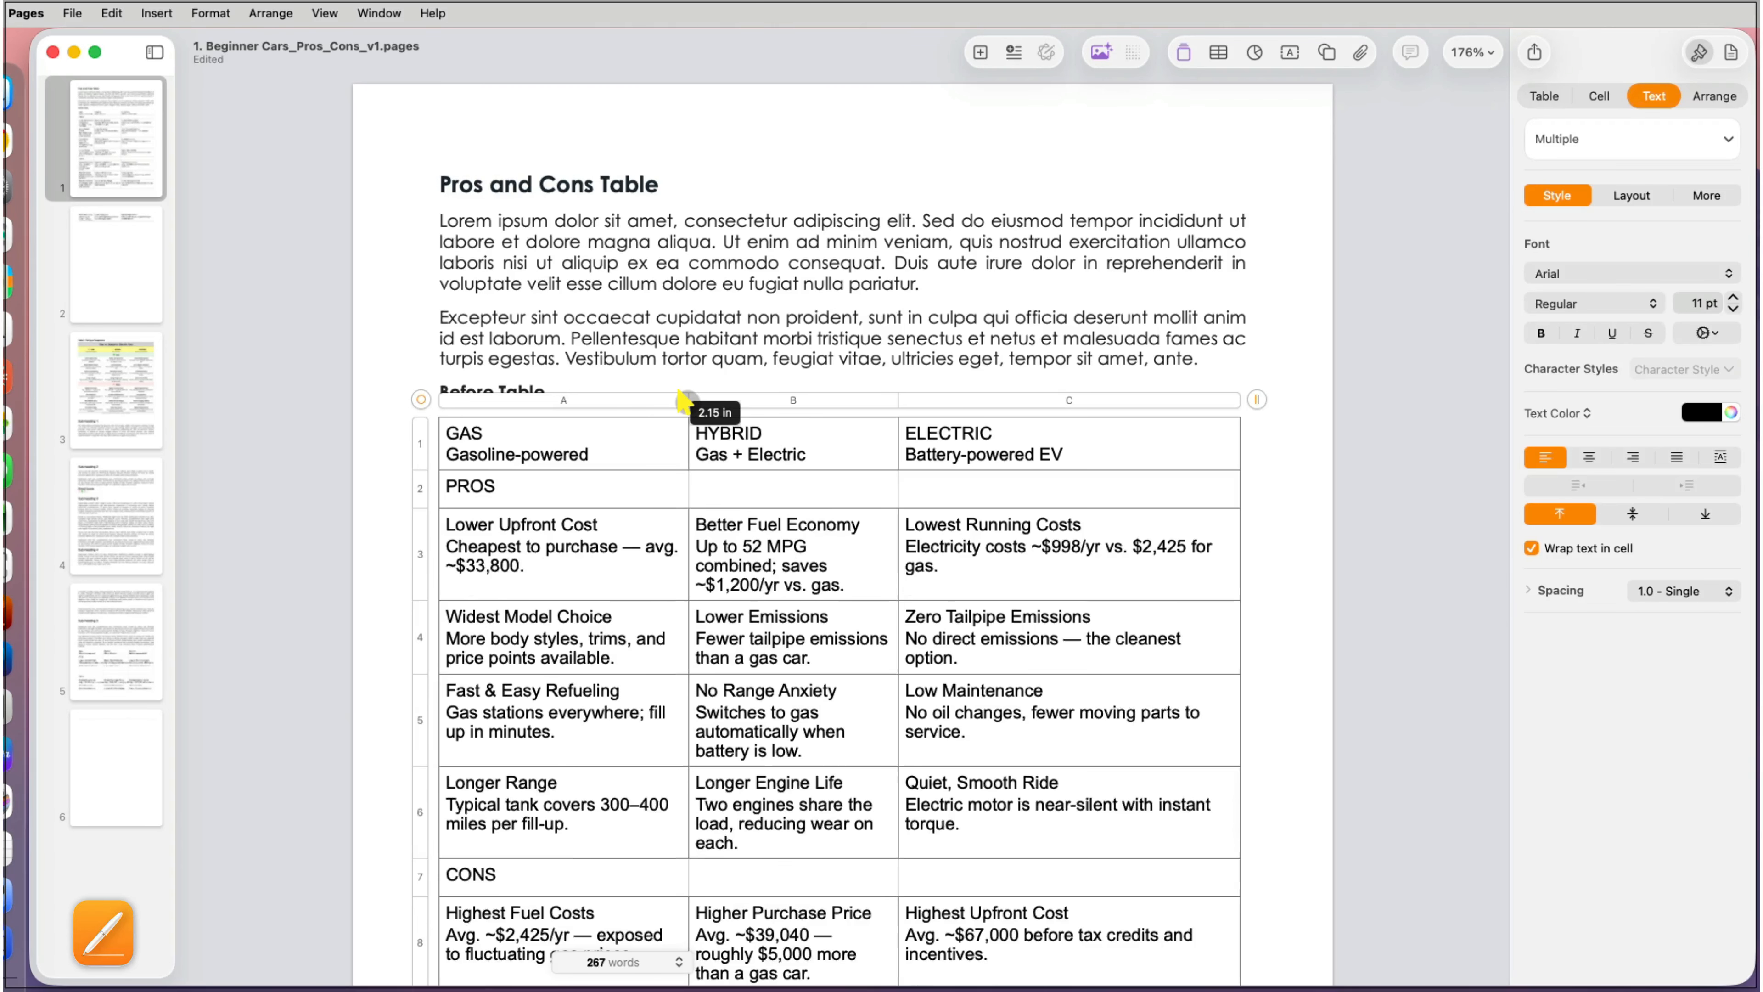
Step: Distribute the columns of the whole table evenly and look over the complete table
{"action": "right_click", "coordinate": [420, 403]}
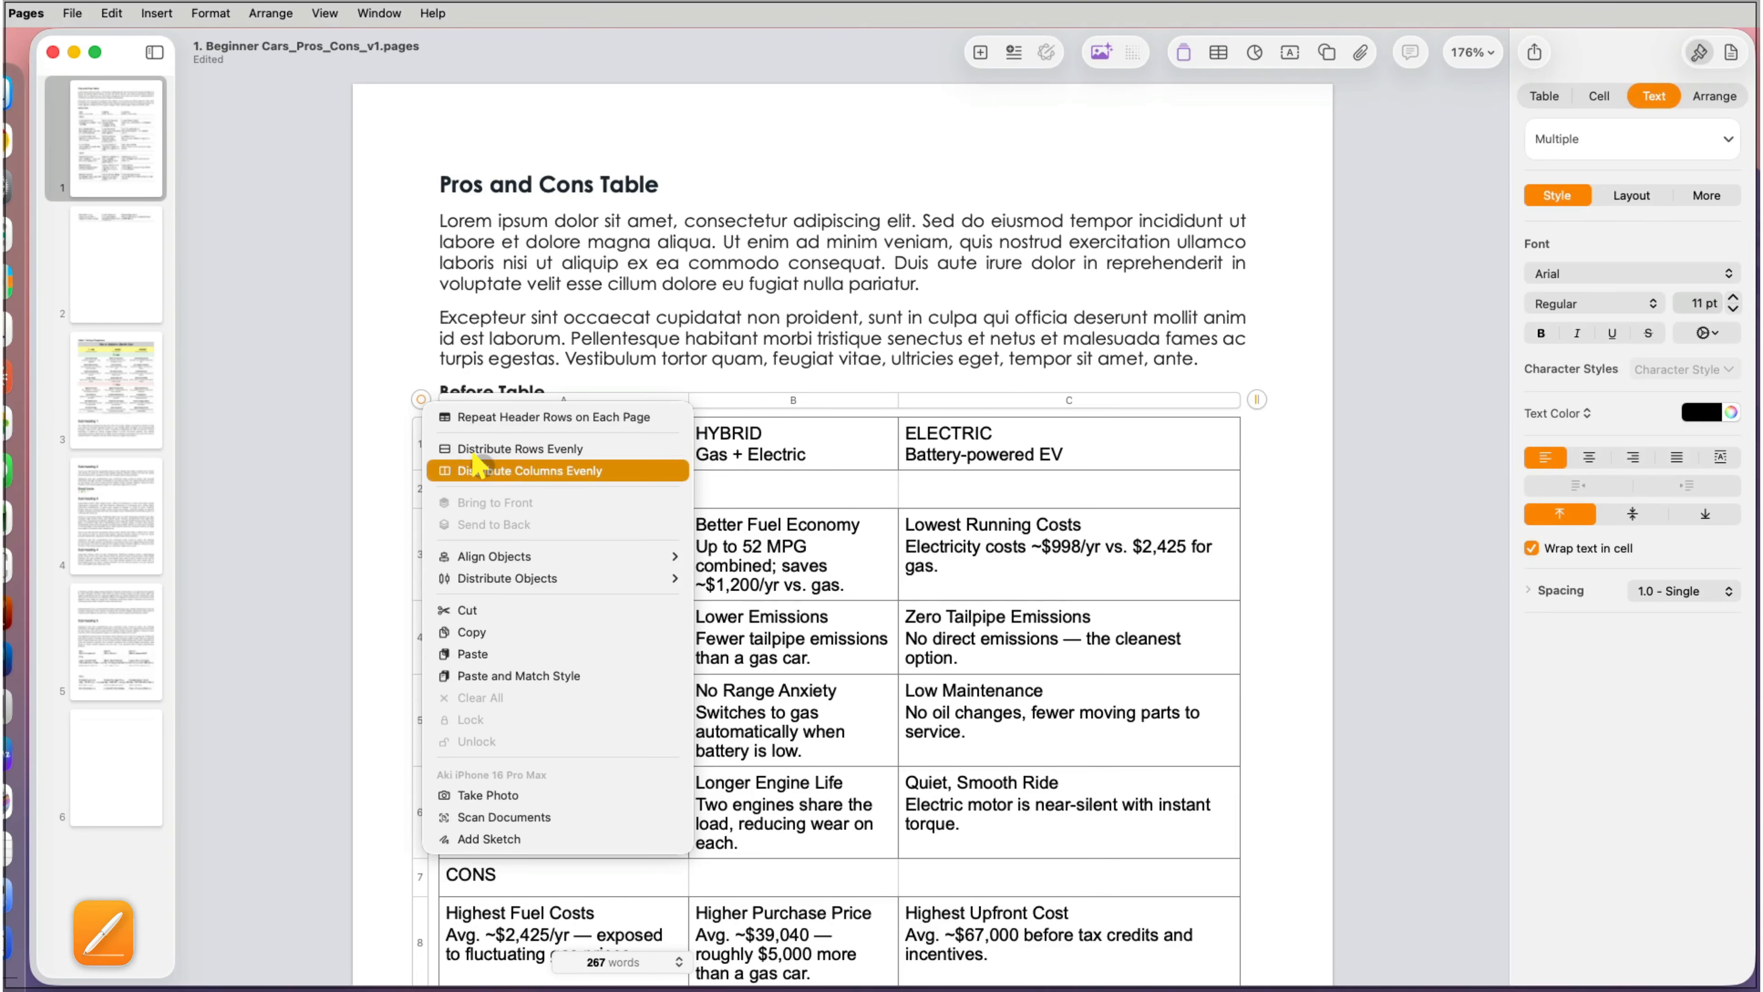
{"action": "left_click", "coordinate": [477, 466]}
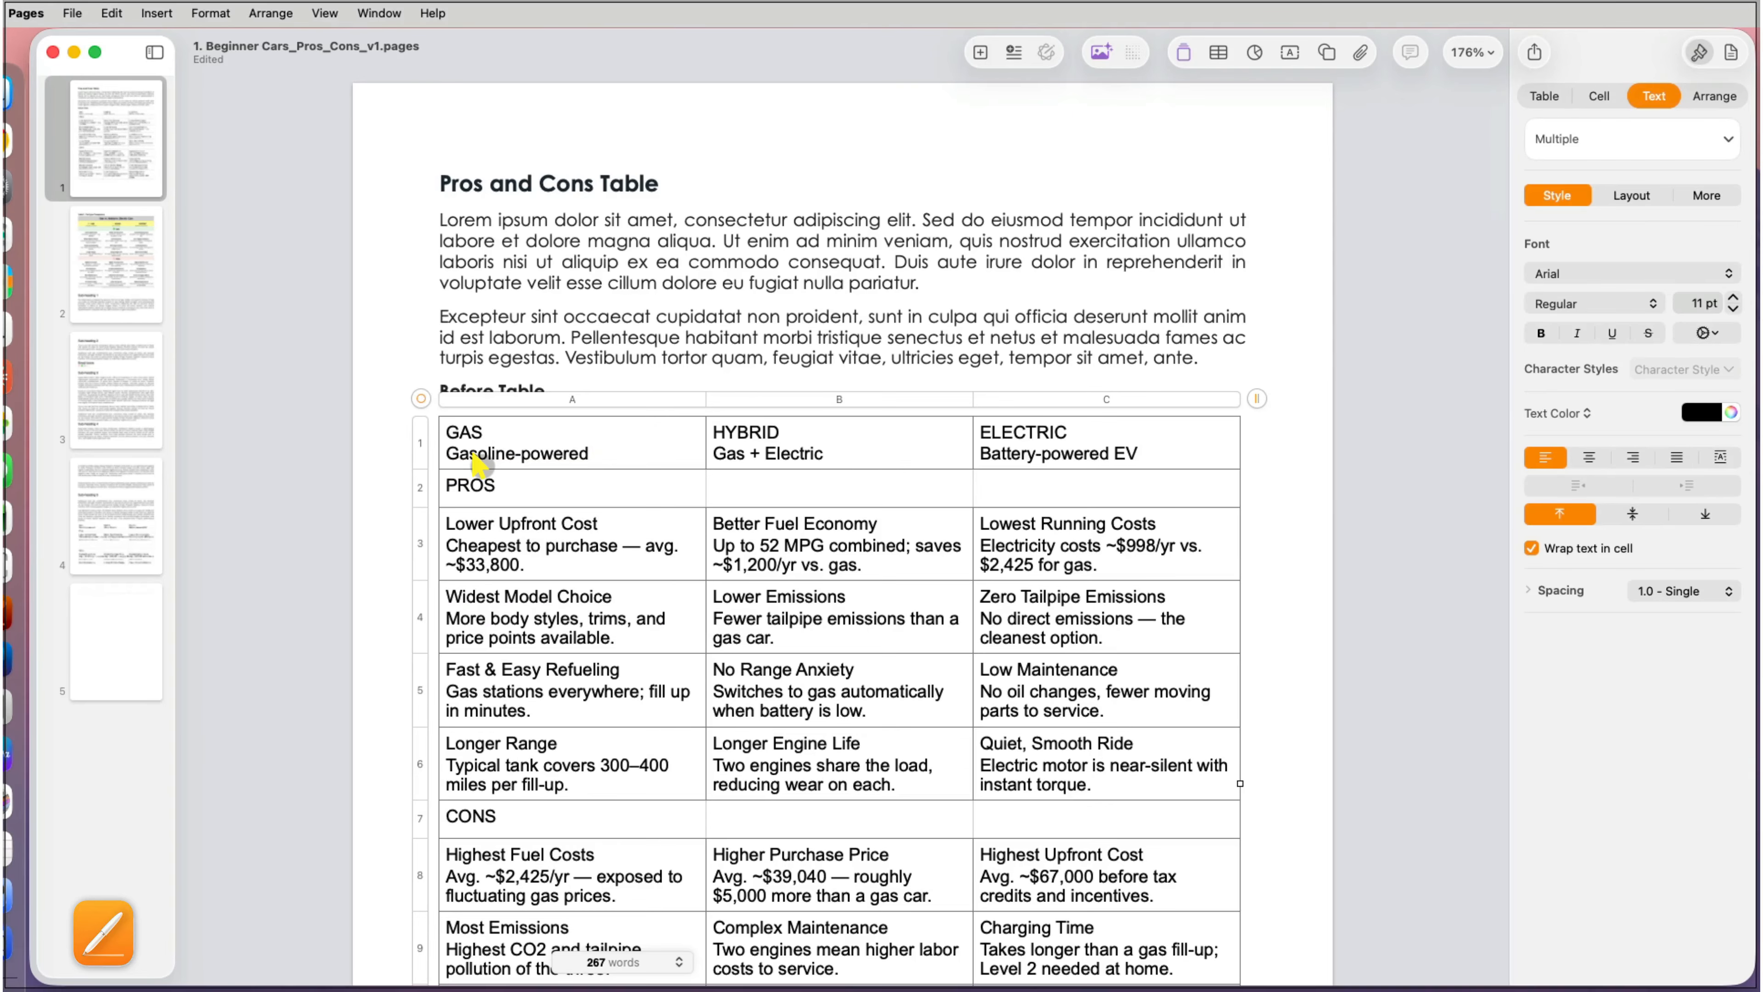
{"action": "scroll", "coordinate": [1279, 616], "scroll_direction": "down", "scroll_amount": 3}
{"action": "scroll", "coordinate": [1274, 611], "scroll_direction": "down", "scroll_amount": 2}
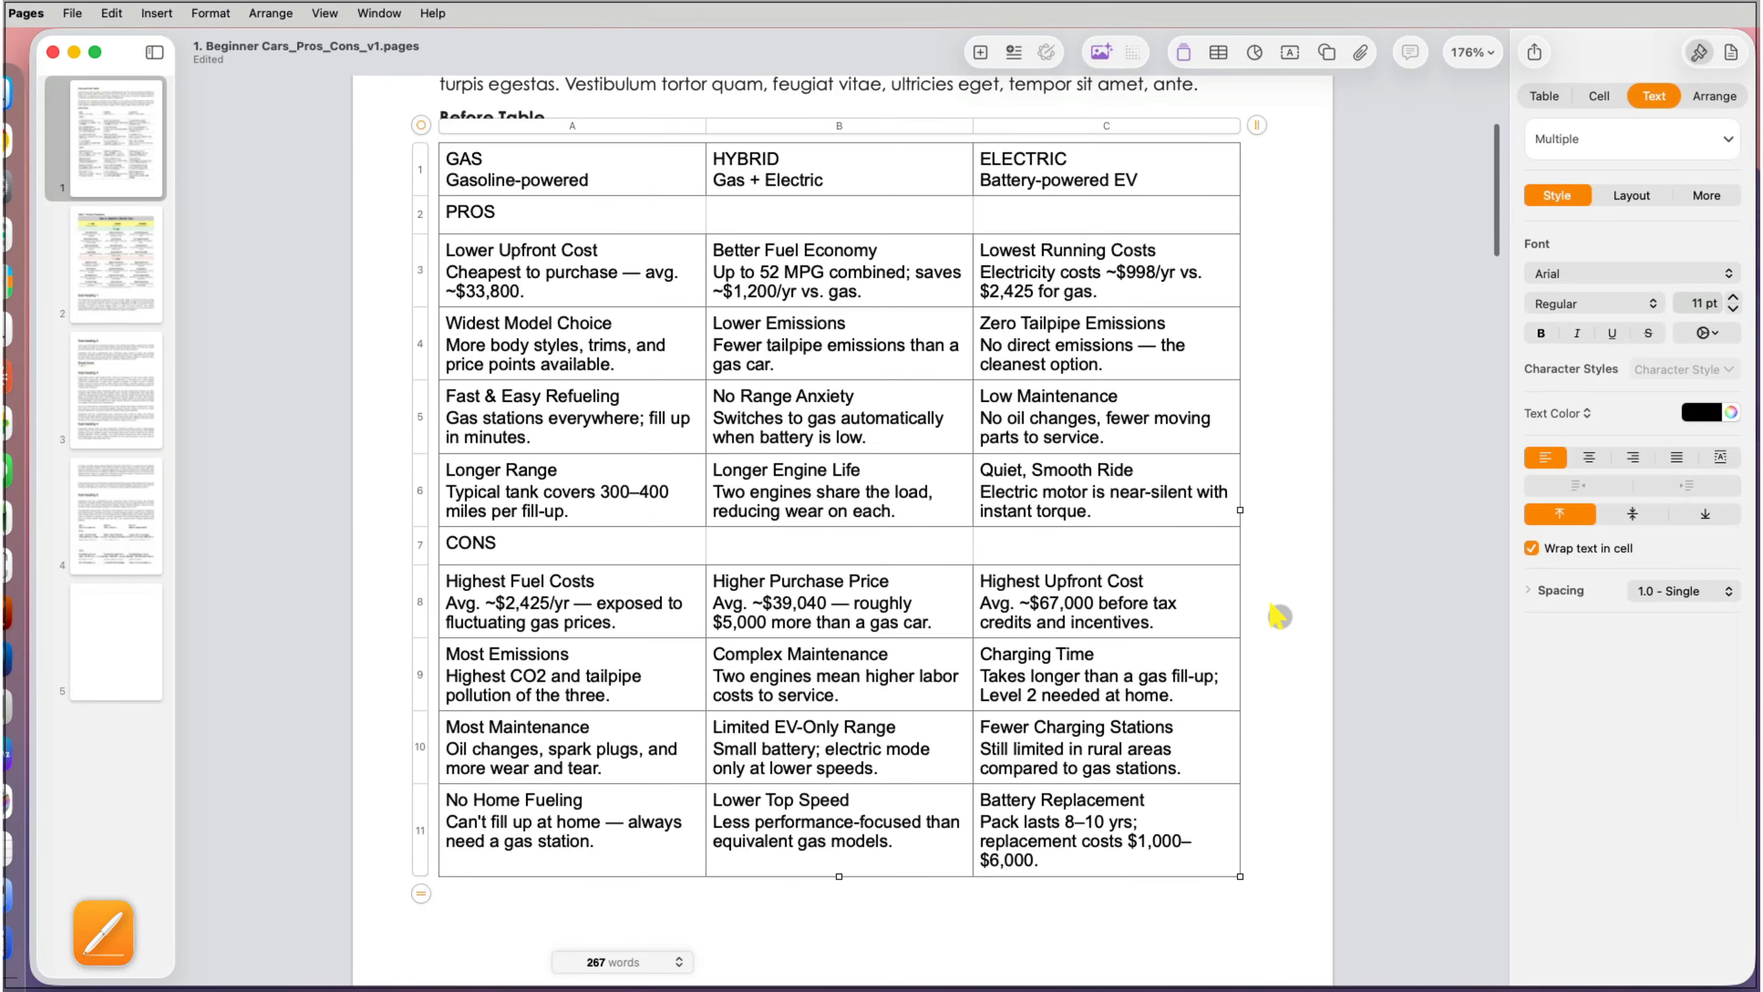
{"action": "left_click", "coordinate": [1274, 611]}
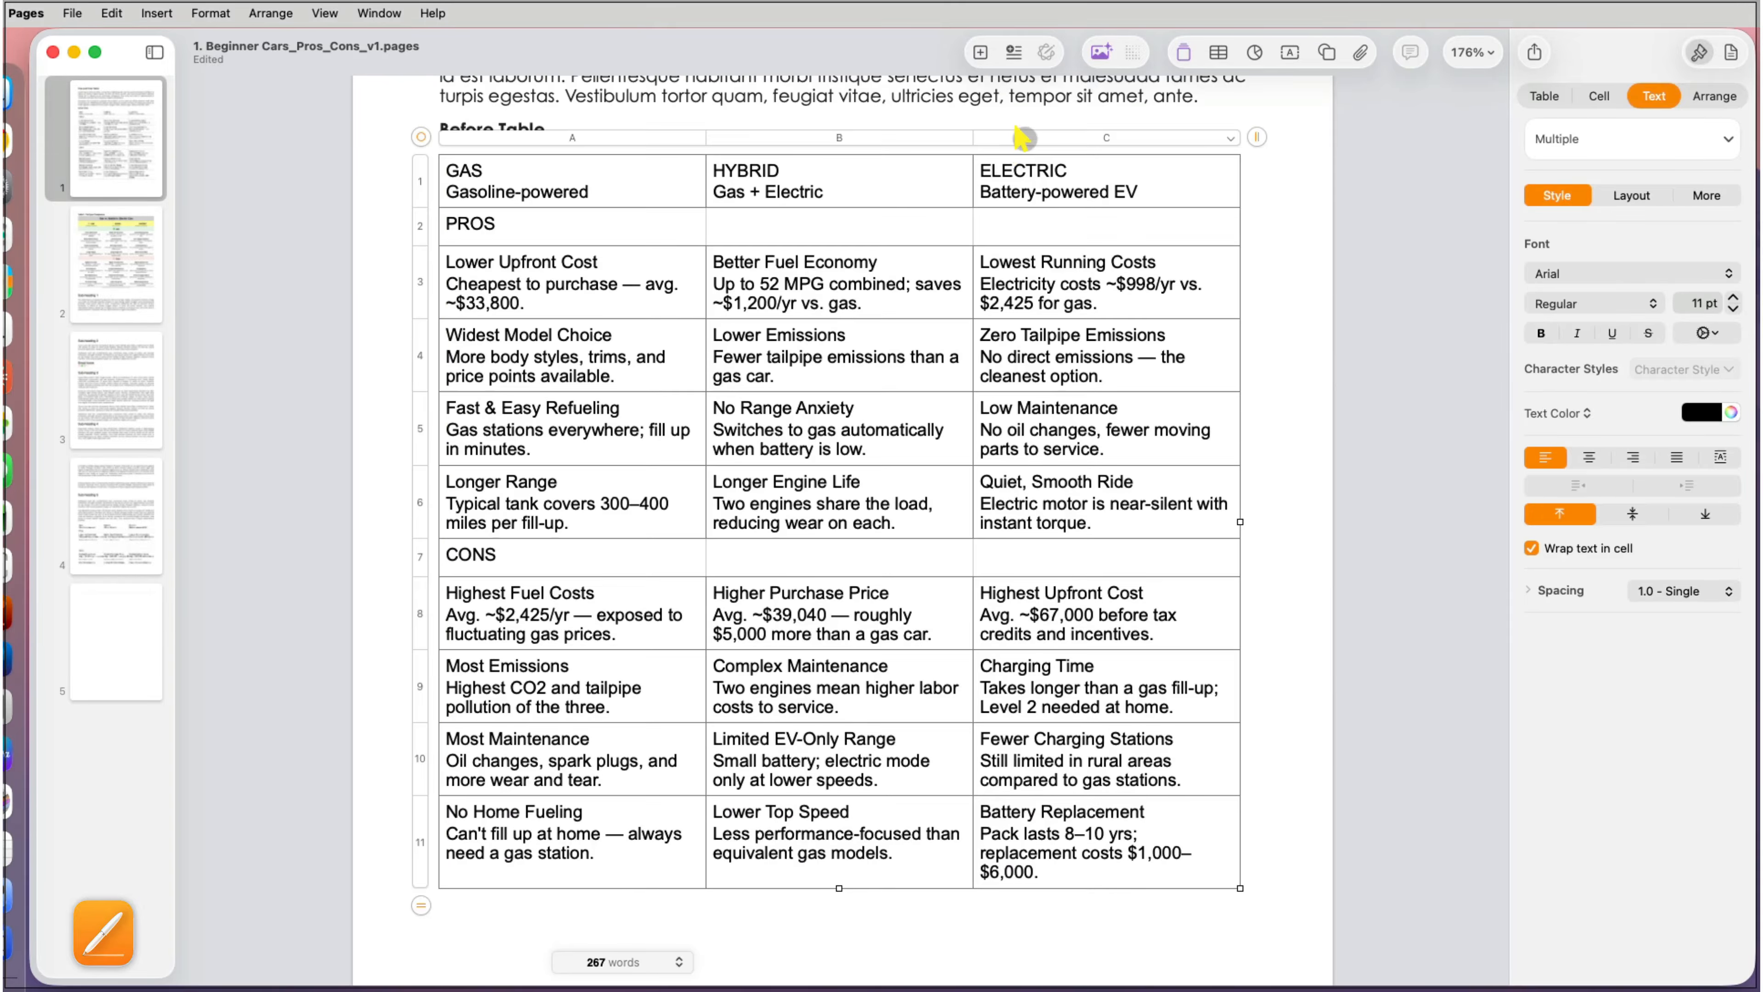
Step: Move the Electric column in front of the Hybrid column, and try to move columns A and B together as one selection
{"action": "left_click", "coordinate": [1022, 137]}
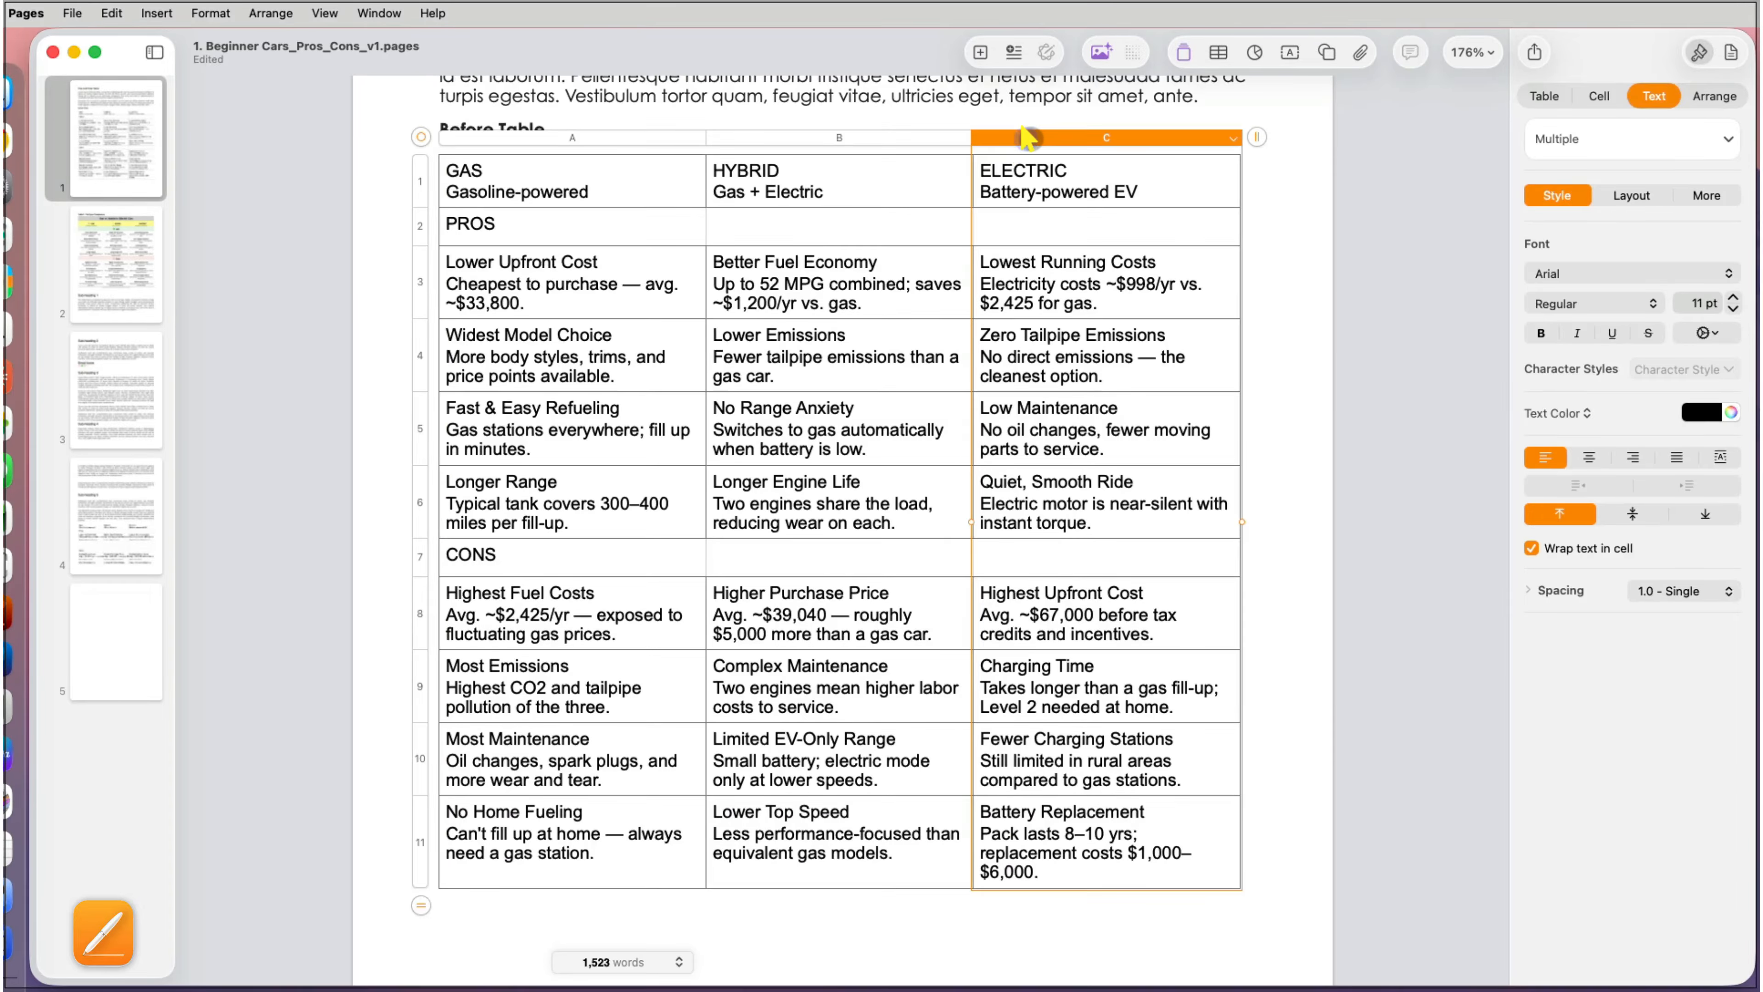
{"action": "left_click_drag", "start_coordinate": [1026, 137], "coordinate": [755, 135]}
{"action": "left_click", "coordinate": [614, 135], "text": "shift"}
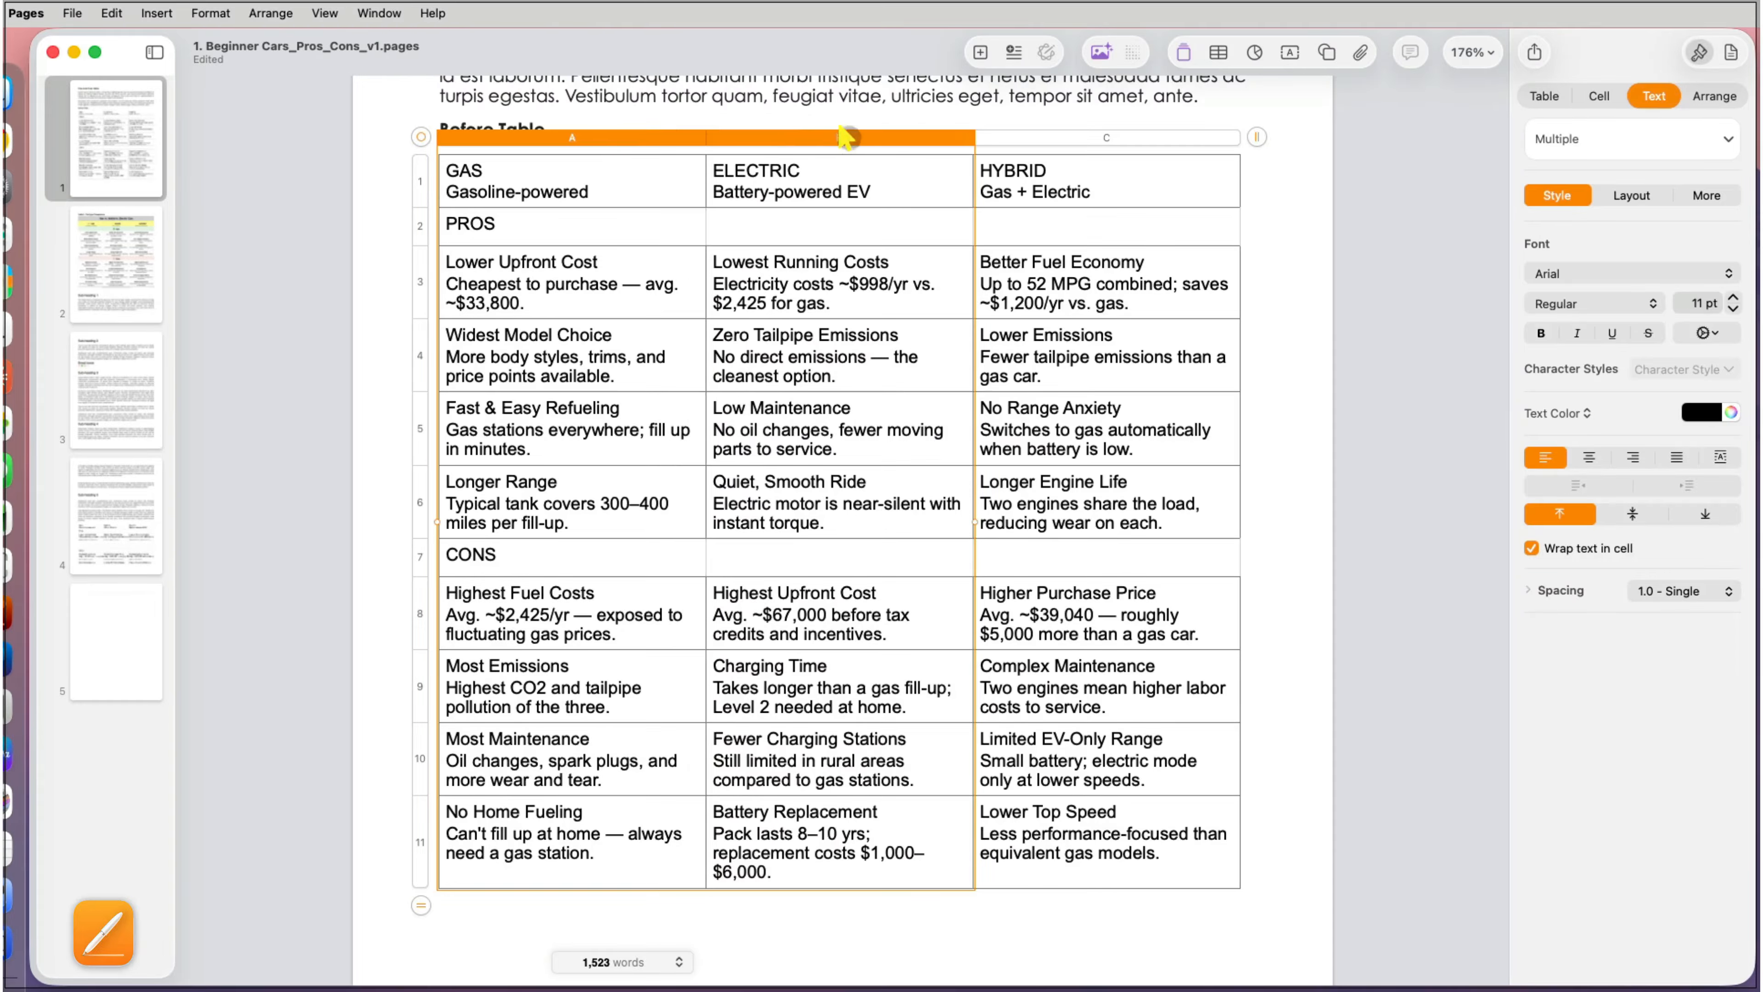
{"action": "left_click_drag", "start_coordinate": [597, 141], "coordinate": [599, 147]}
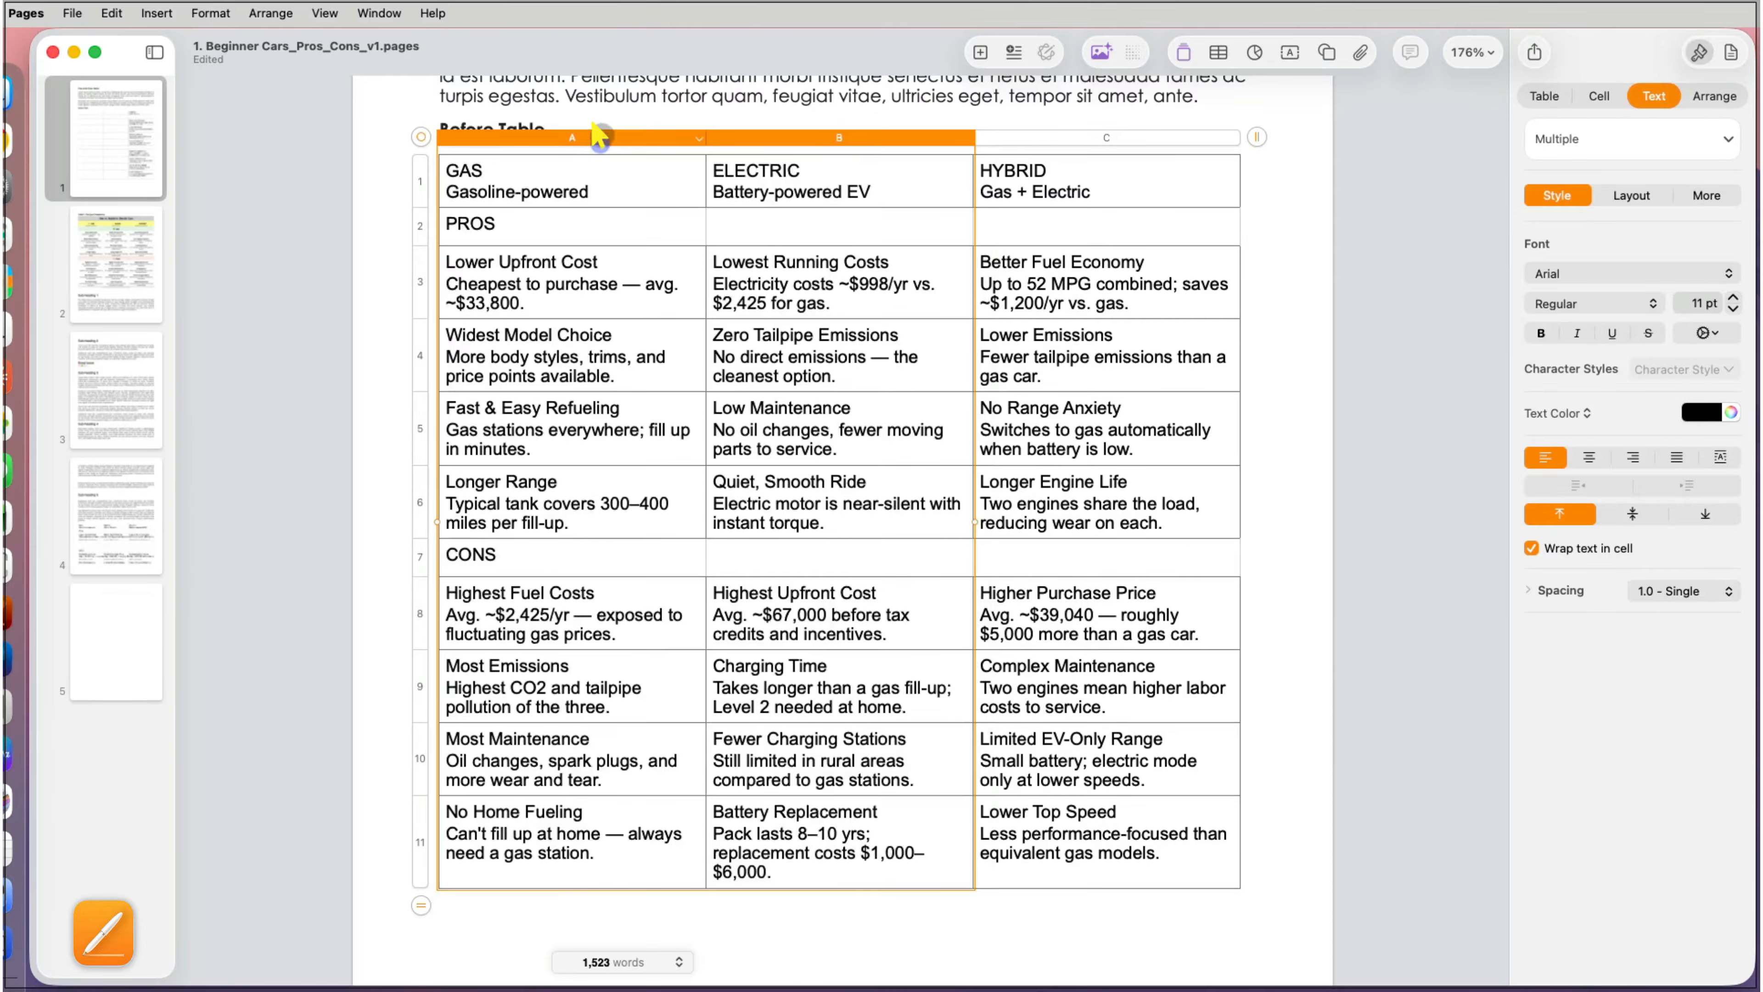
Step: Select only the Gas column and move it behind the Hybrid column to the end of the table
{"action": "left_click", "coordinate": [602, 121]}
{"action": "left_click", "coordinate": [586, 149]}
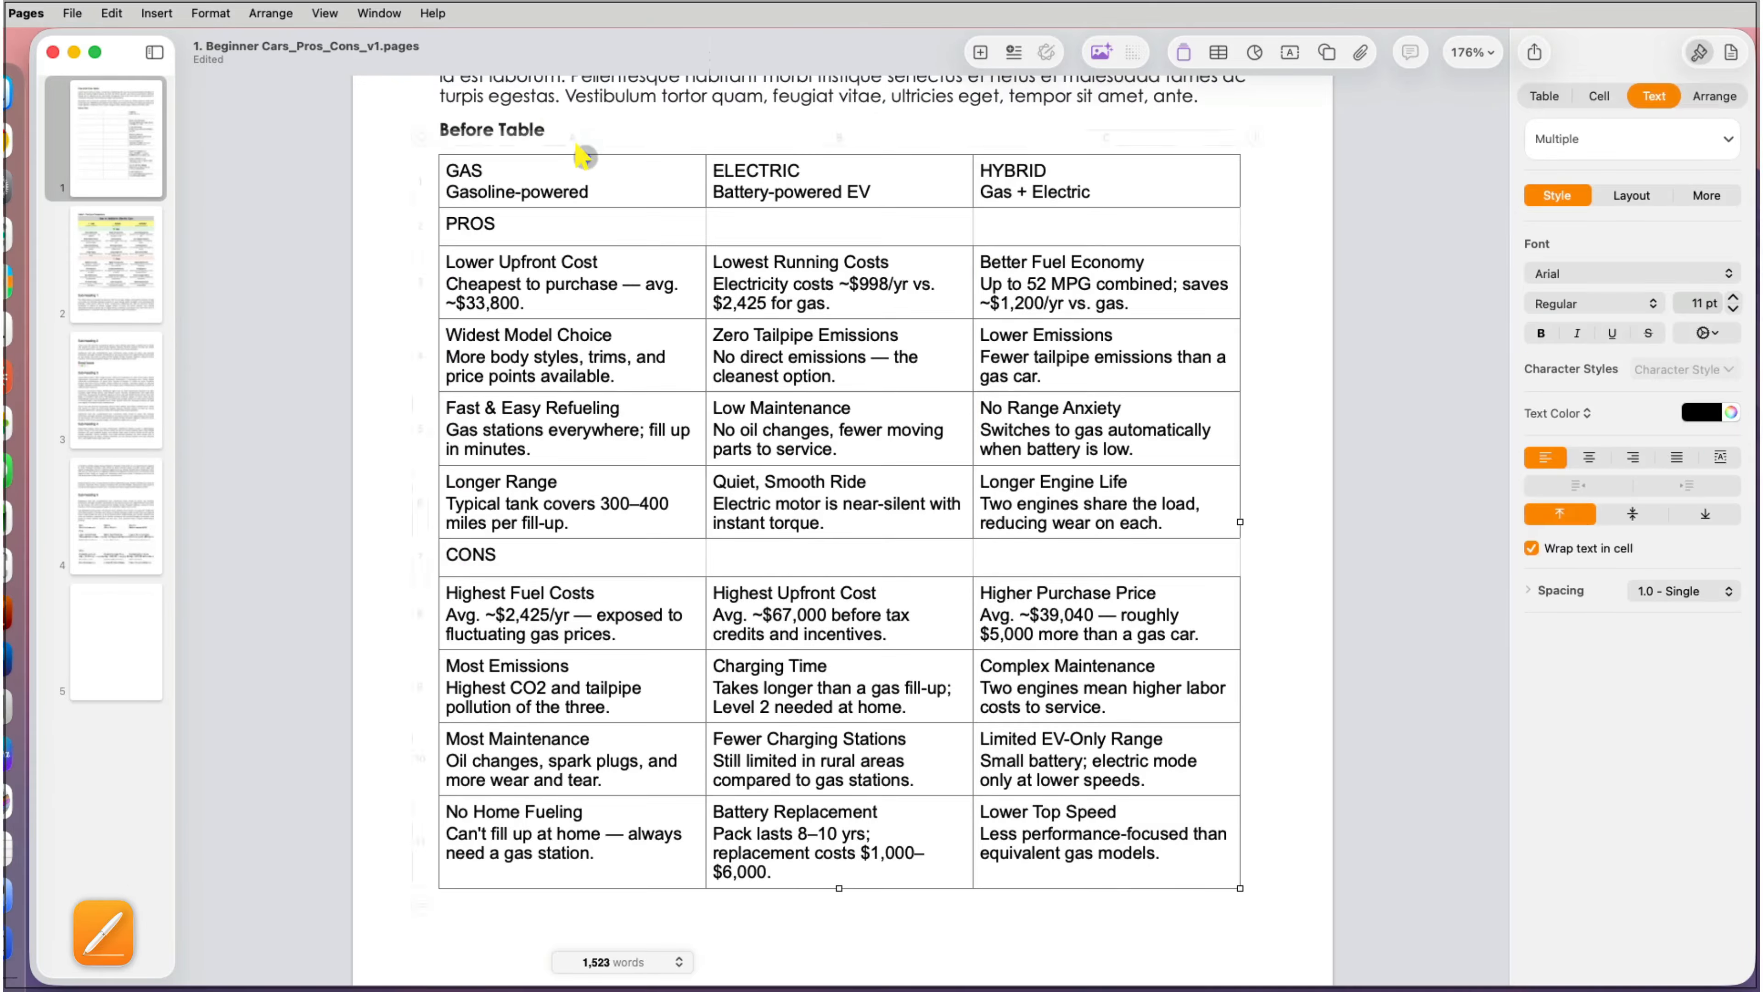
{"action": "left_click", "coordinate": [580, 138]}
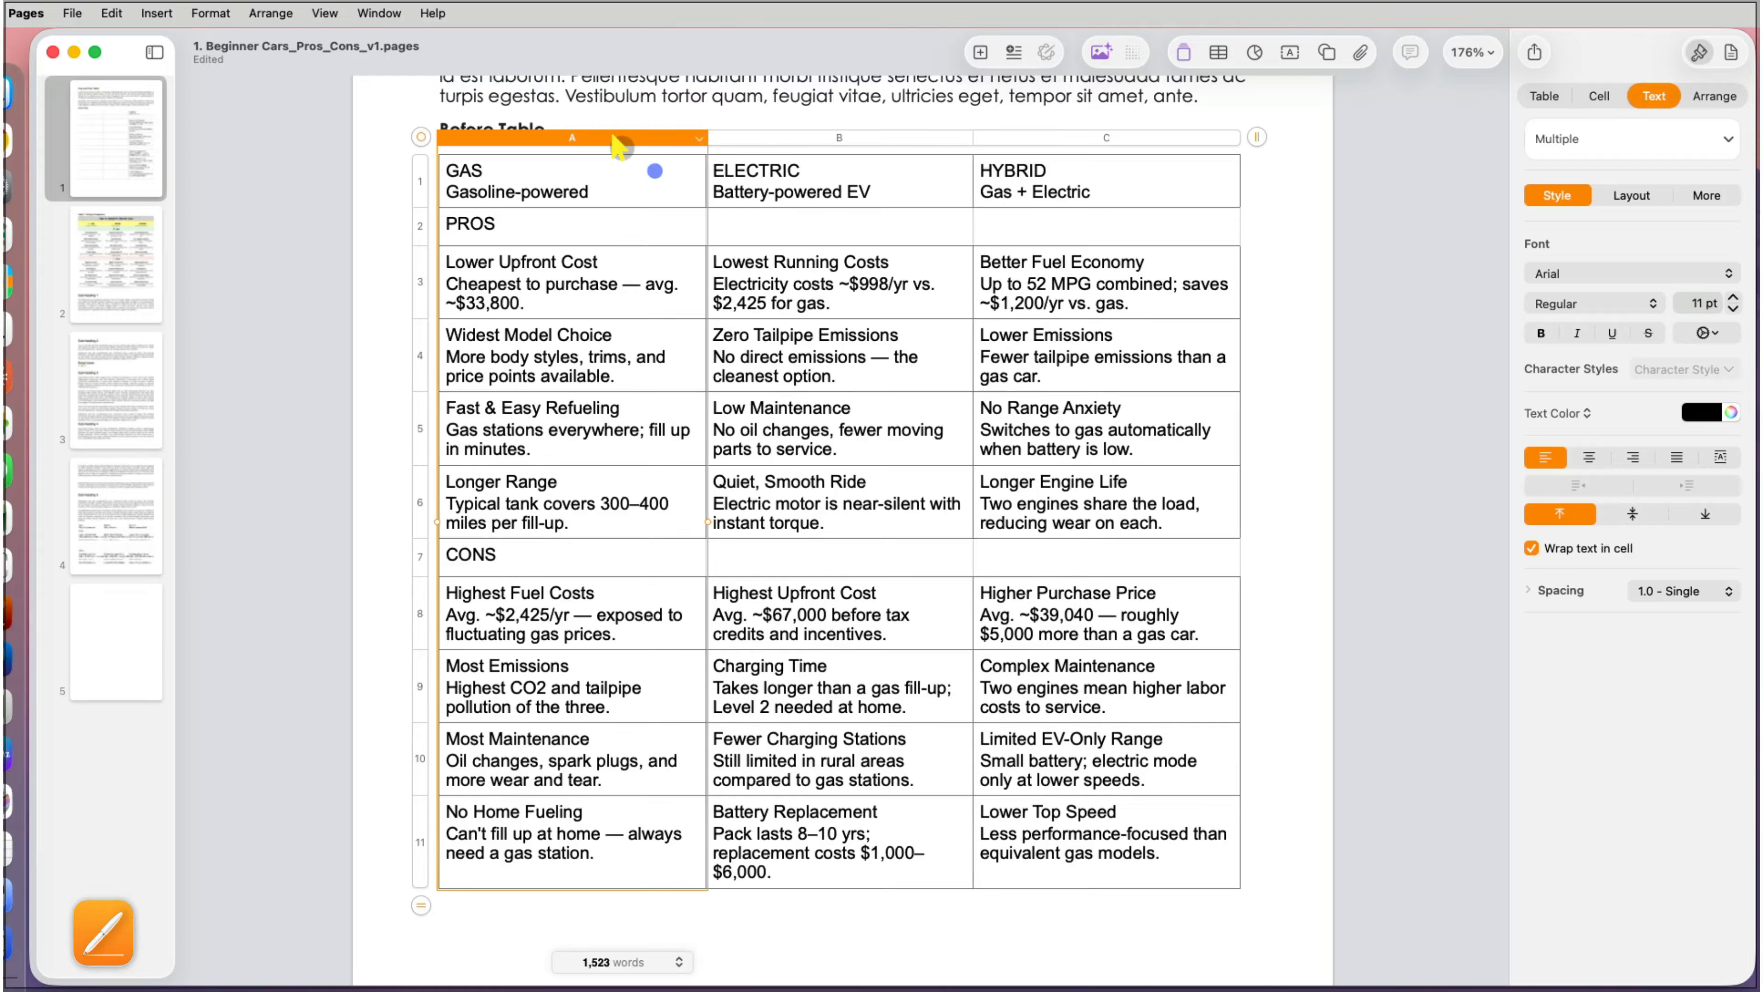
{"action": "left_click_drag", "start_coordinate": [603, 137], "coordinate": [1218, 137]}
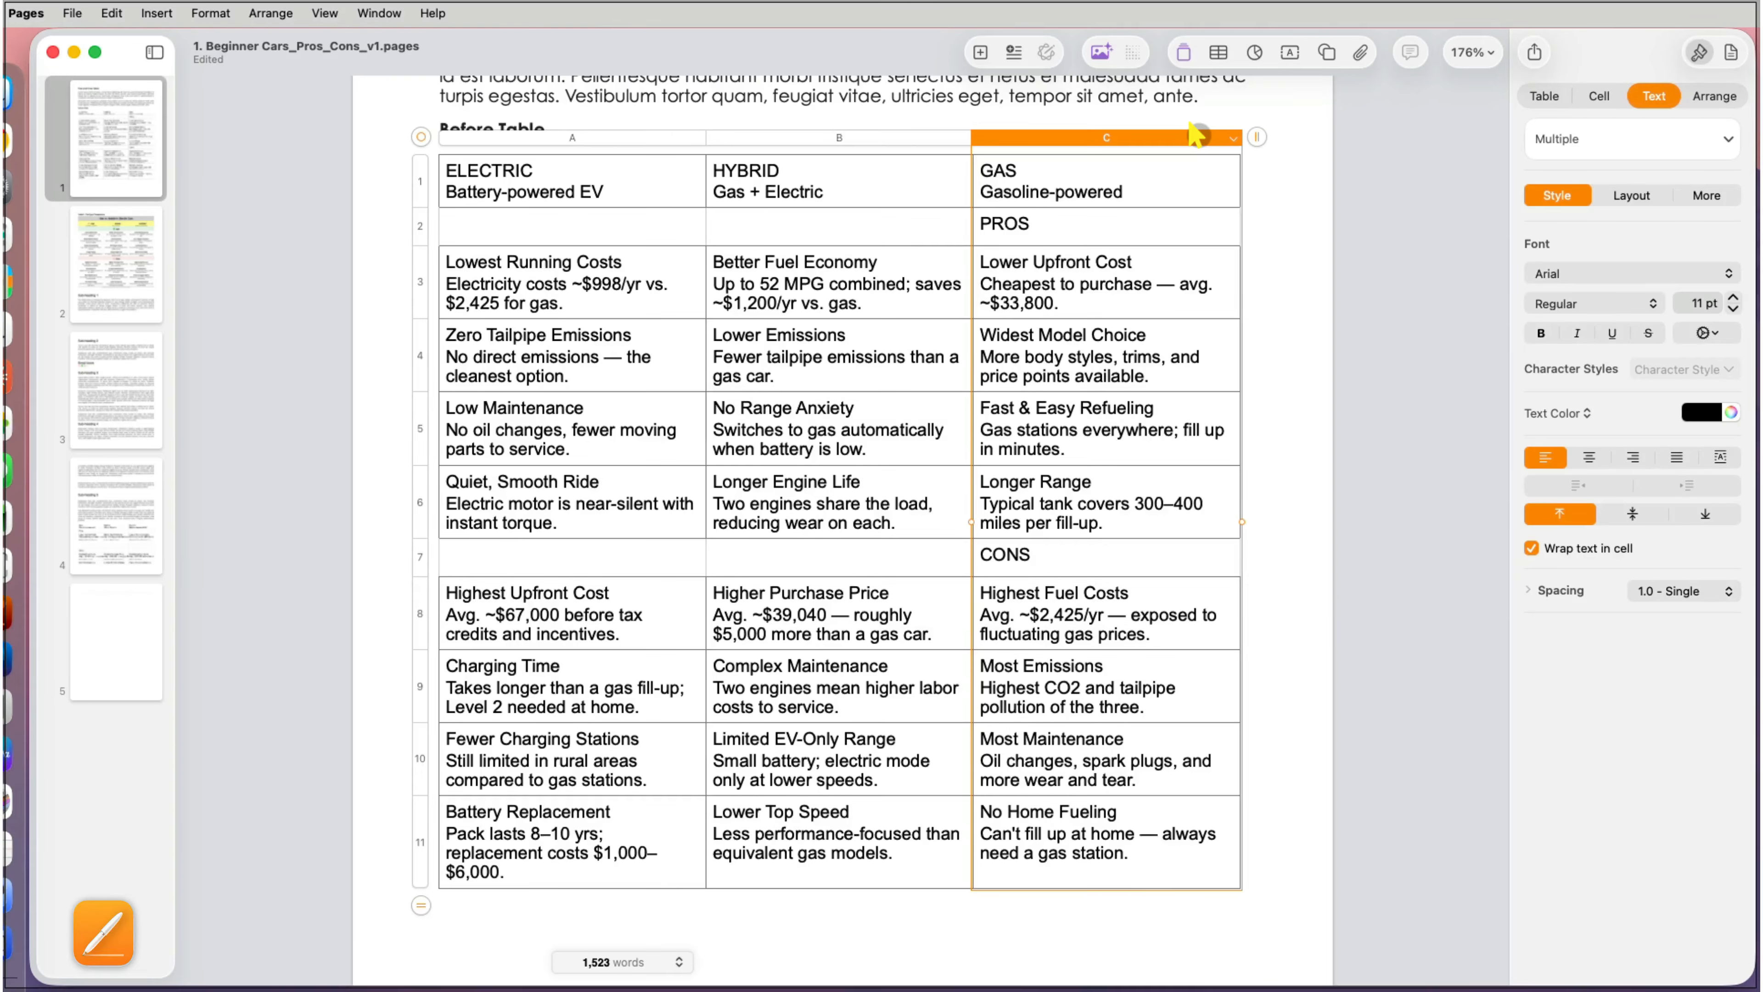
Step: Try to move the Gas column back to the front, and undo the column moves to restore the order Gas, Hybrid, Electric
{"action": "left_click_drag", "start_coordinate": [1195, 134], "coordinate": [639, 128]}
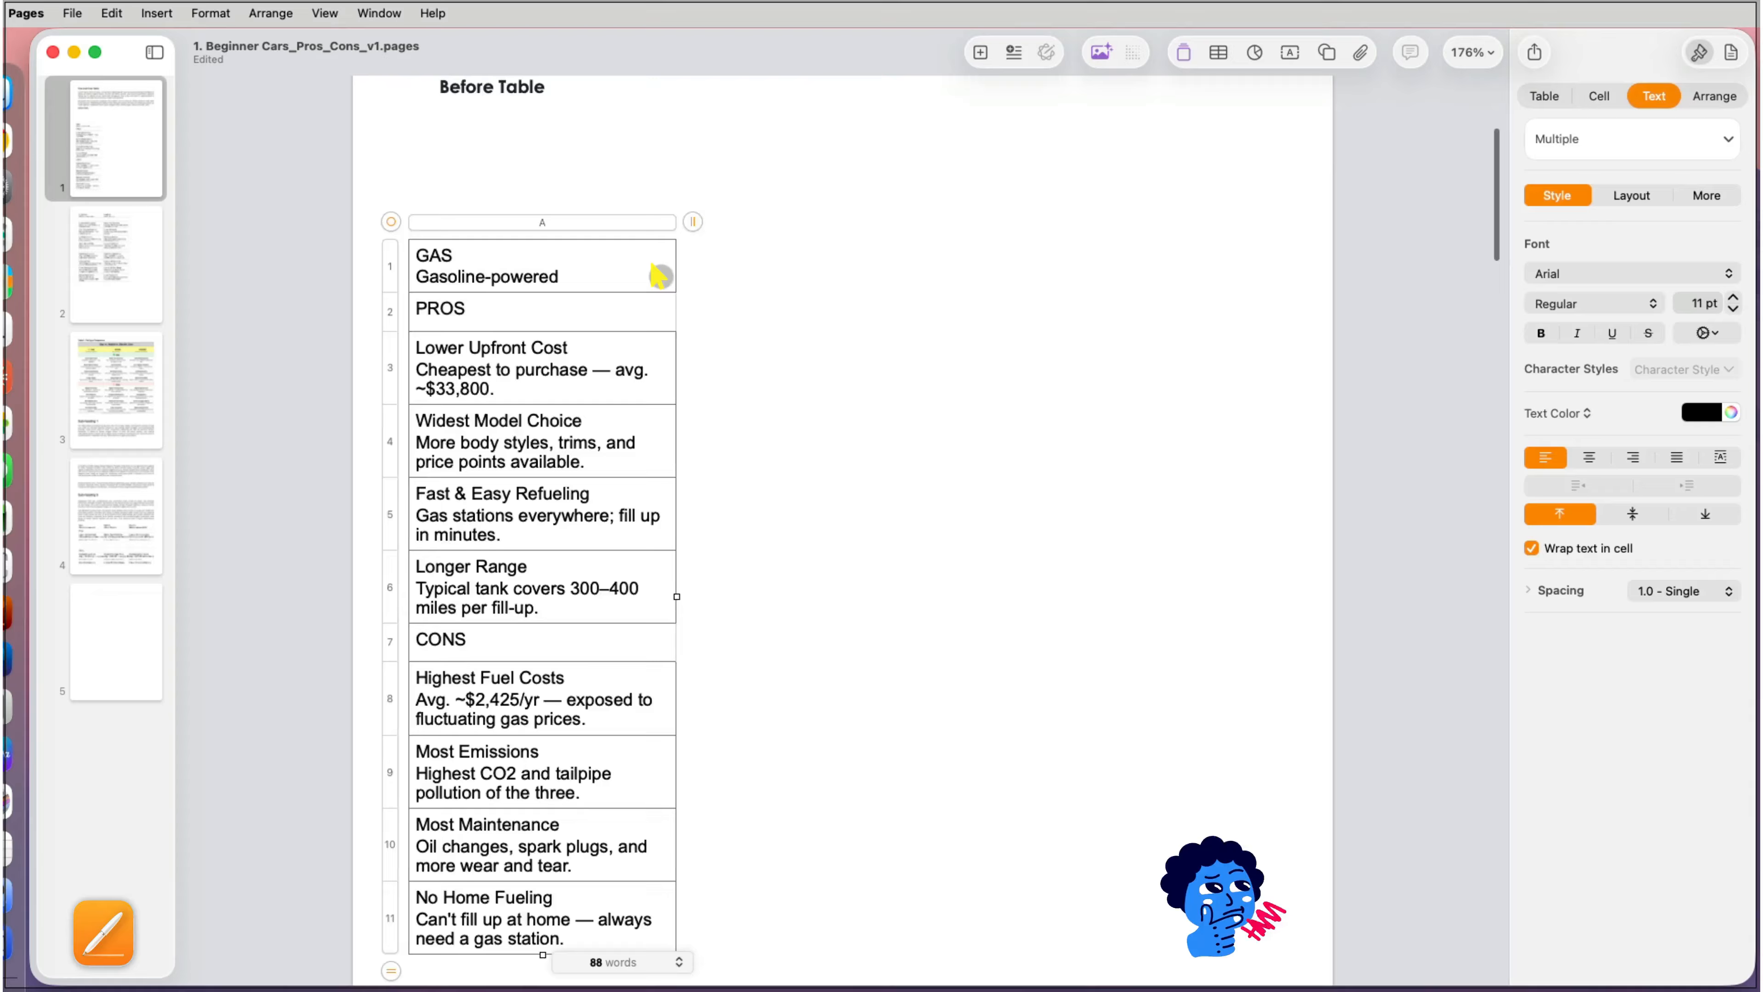
{"action": "scroll", "coordinate": [651, 267], "scroll_direction": "up", "scroll_amount": 5}
{"action": "scroll", "coordinate": [656, 274], "scroll_direction": "down", "scroll_amount": 12}
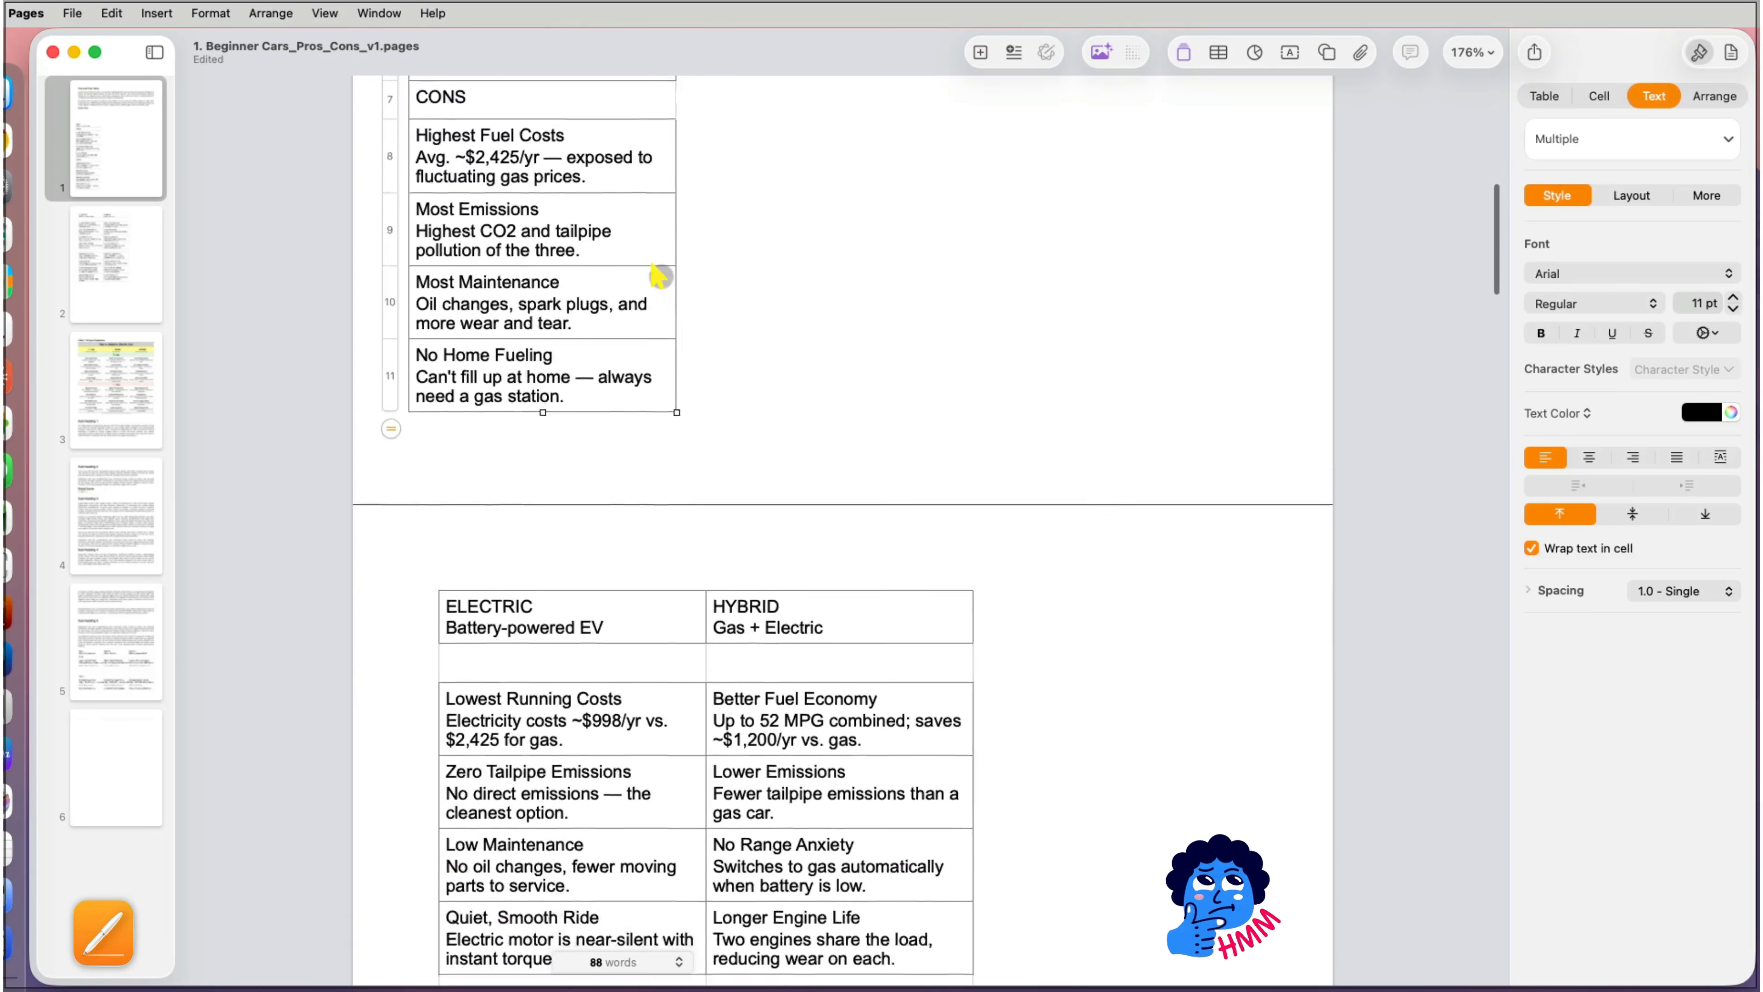
{"action": "scroll", "coordinate": [659, 277], "scroll_direction": "up", "scroll_amount": 7}
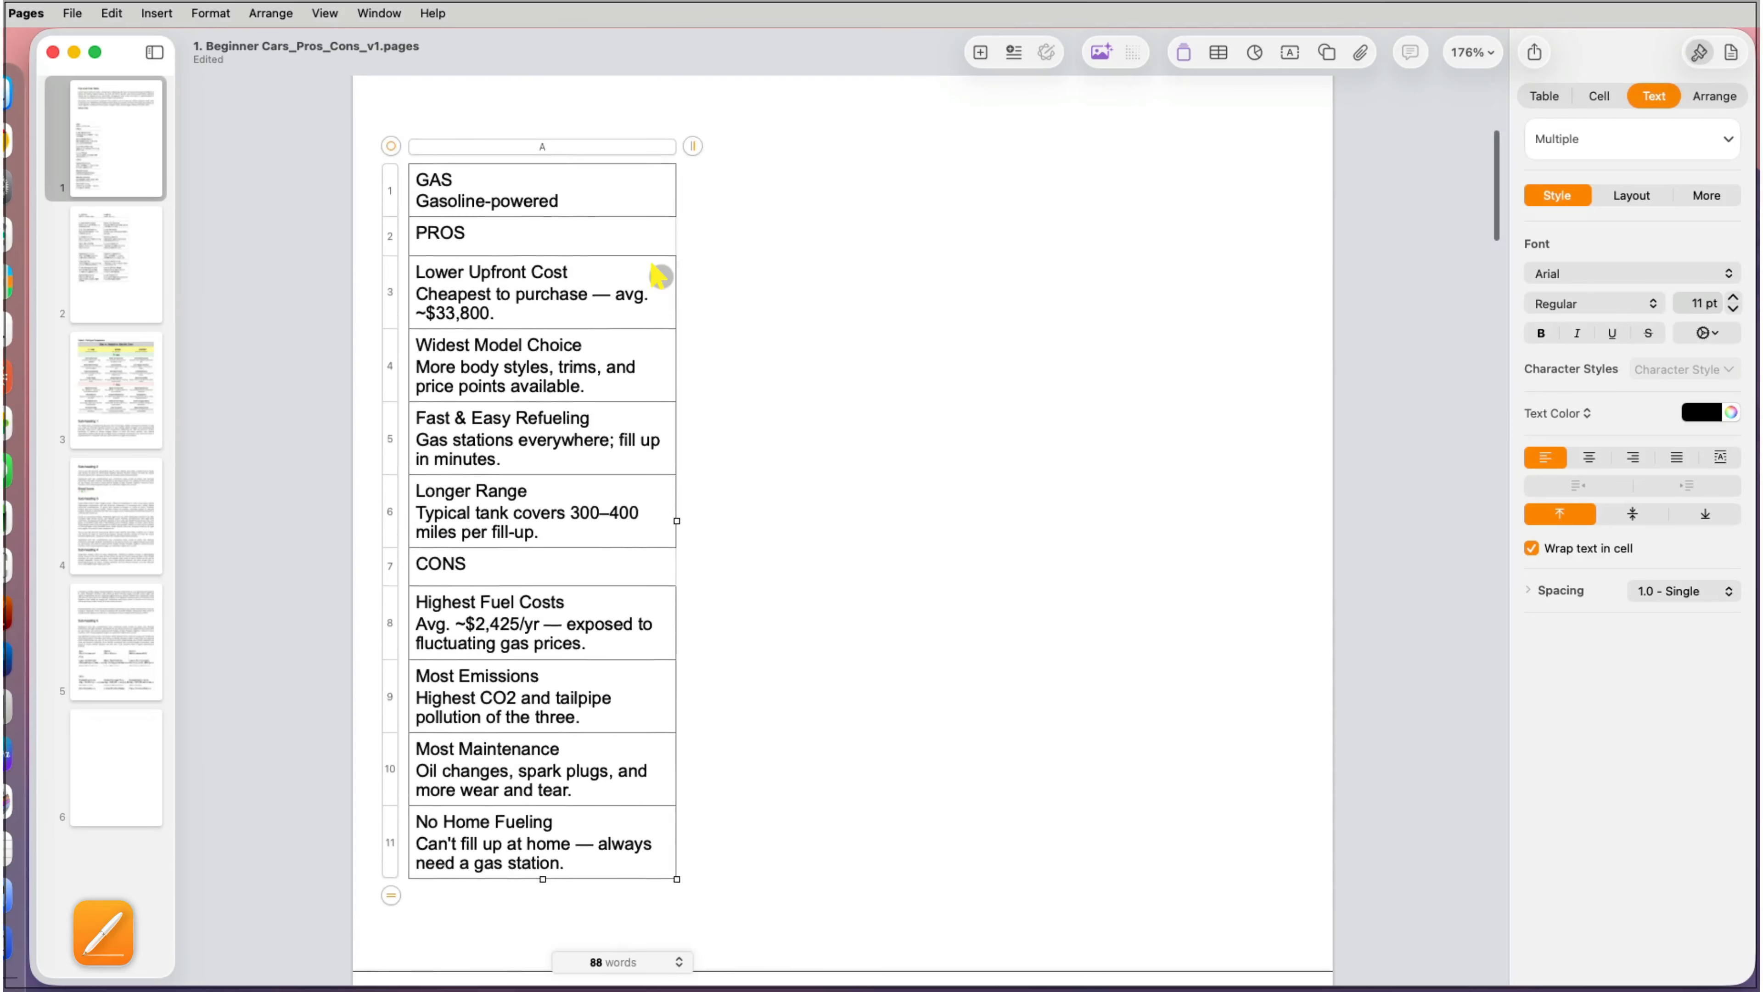
{"action": "key", "text": "cmd+z"}
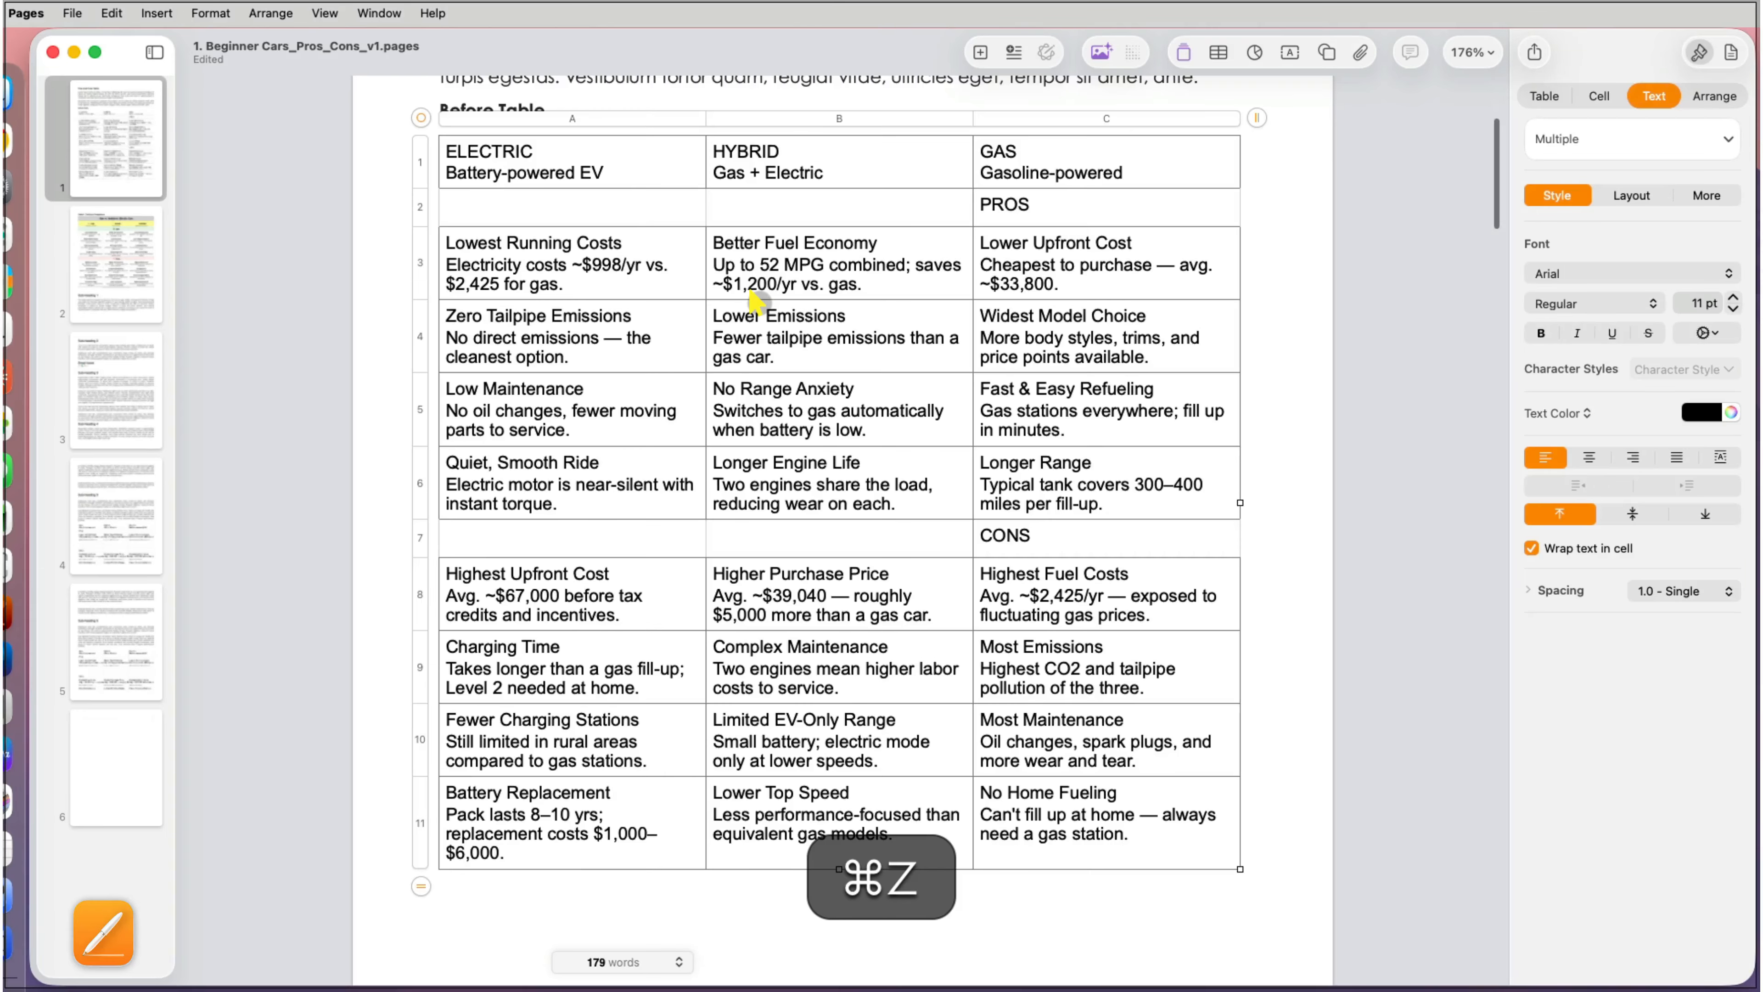
{"action": "scroll", "coordinate": [757, 303], "scroll_direction": "up", "scroll_amount": 2}
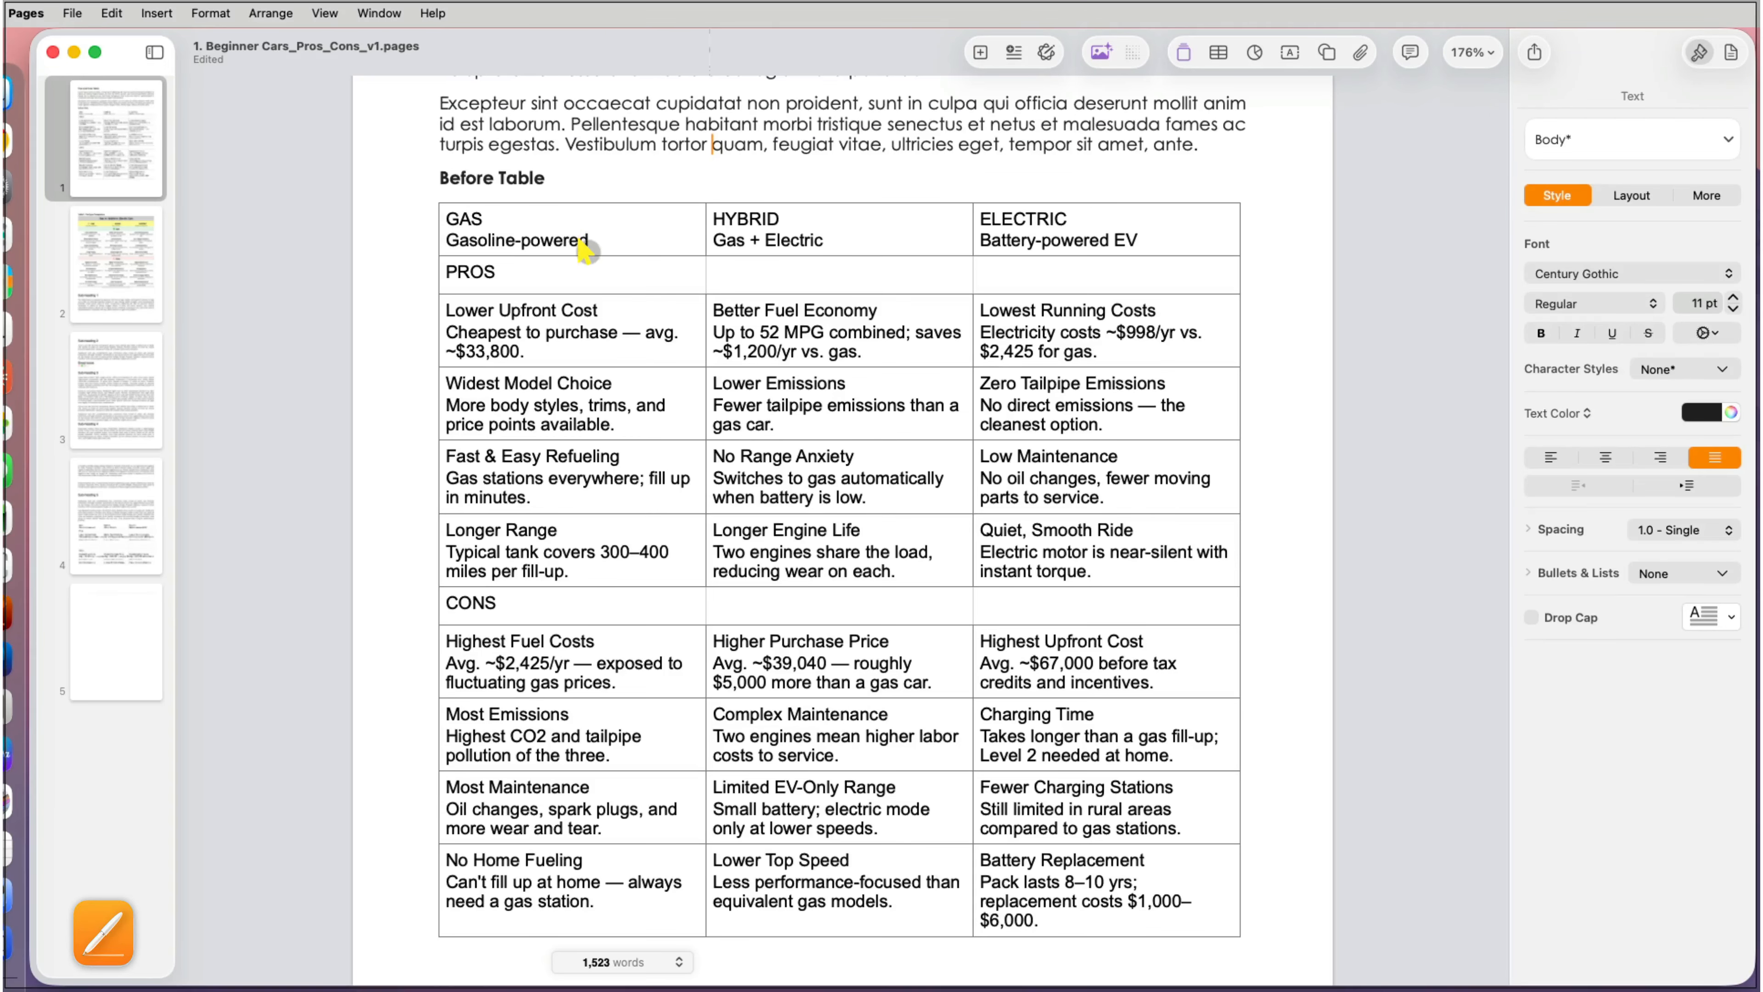
Step: Set all text in the table to the Century Gothic font at 9 pt
{"action": "left_click", "coordinate": [583, 250]}
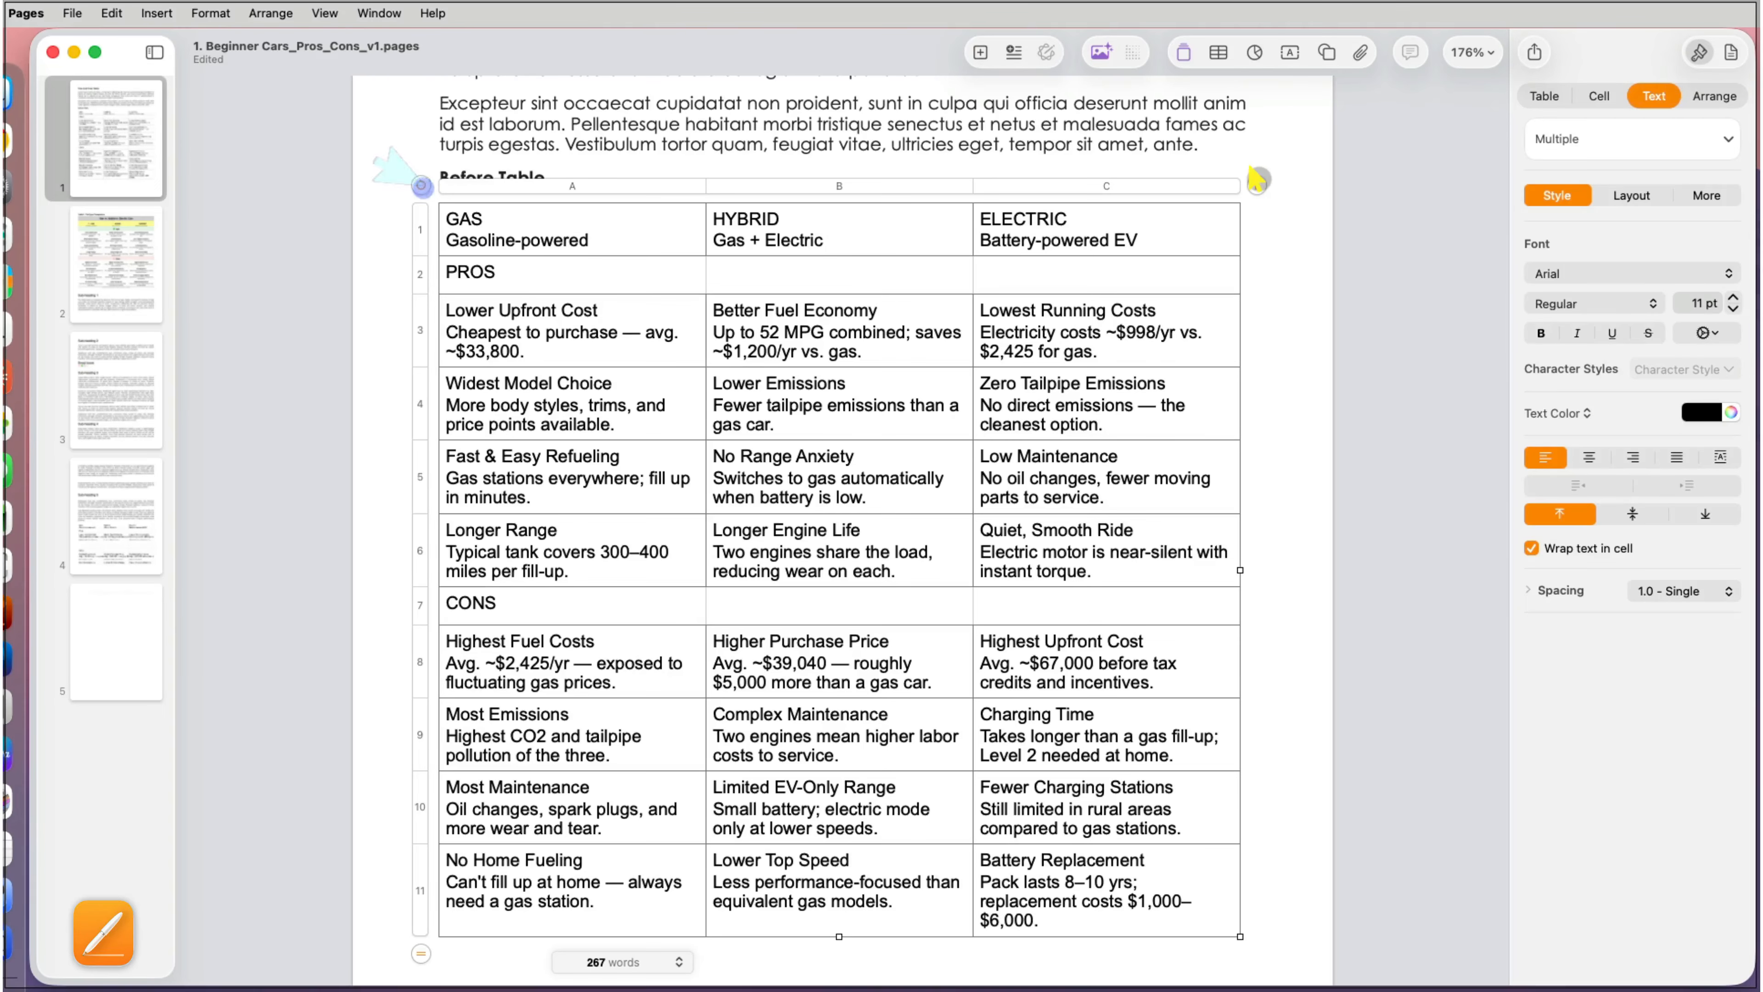
{"action": "left_click", "coordinate": [1728, 275]}
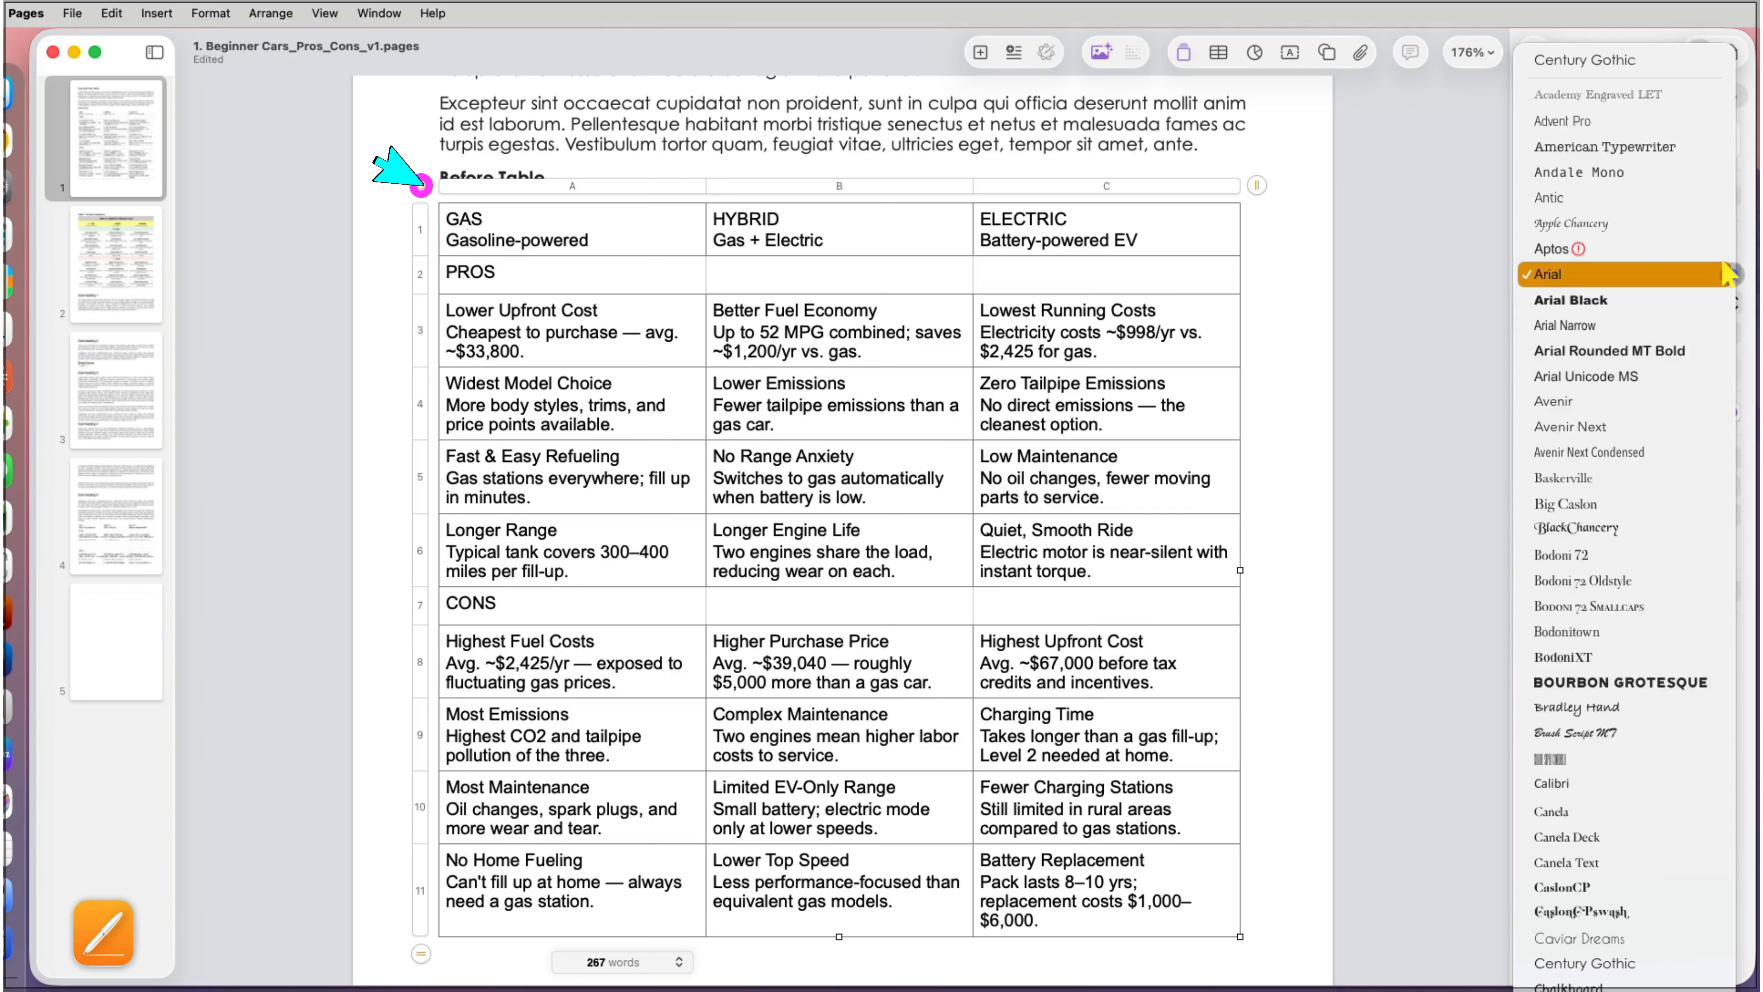
{"action": "scroll", "coordinate": [1641, 497], "scroll_direction": "down", "scroll_amount": 5}
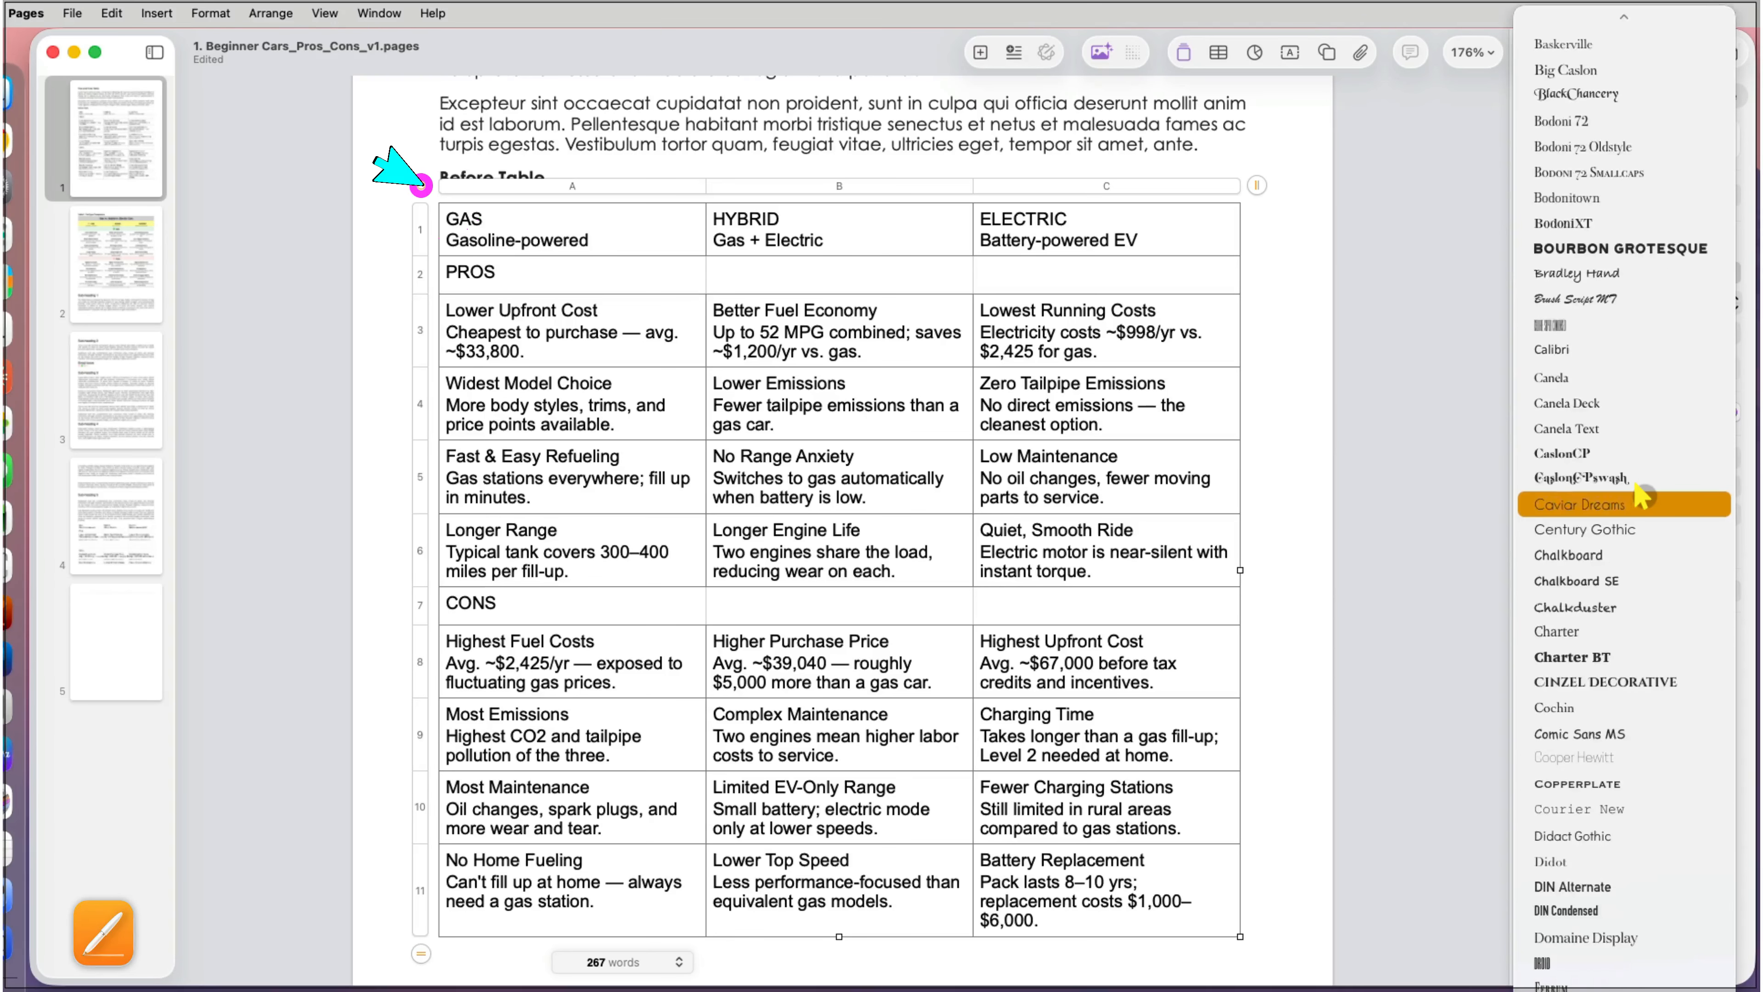
{"action": "left_click", "coordinate": [1624, 530]}
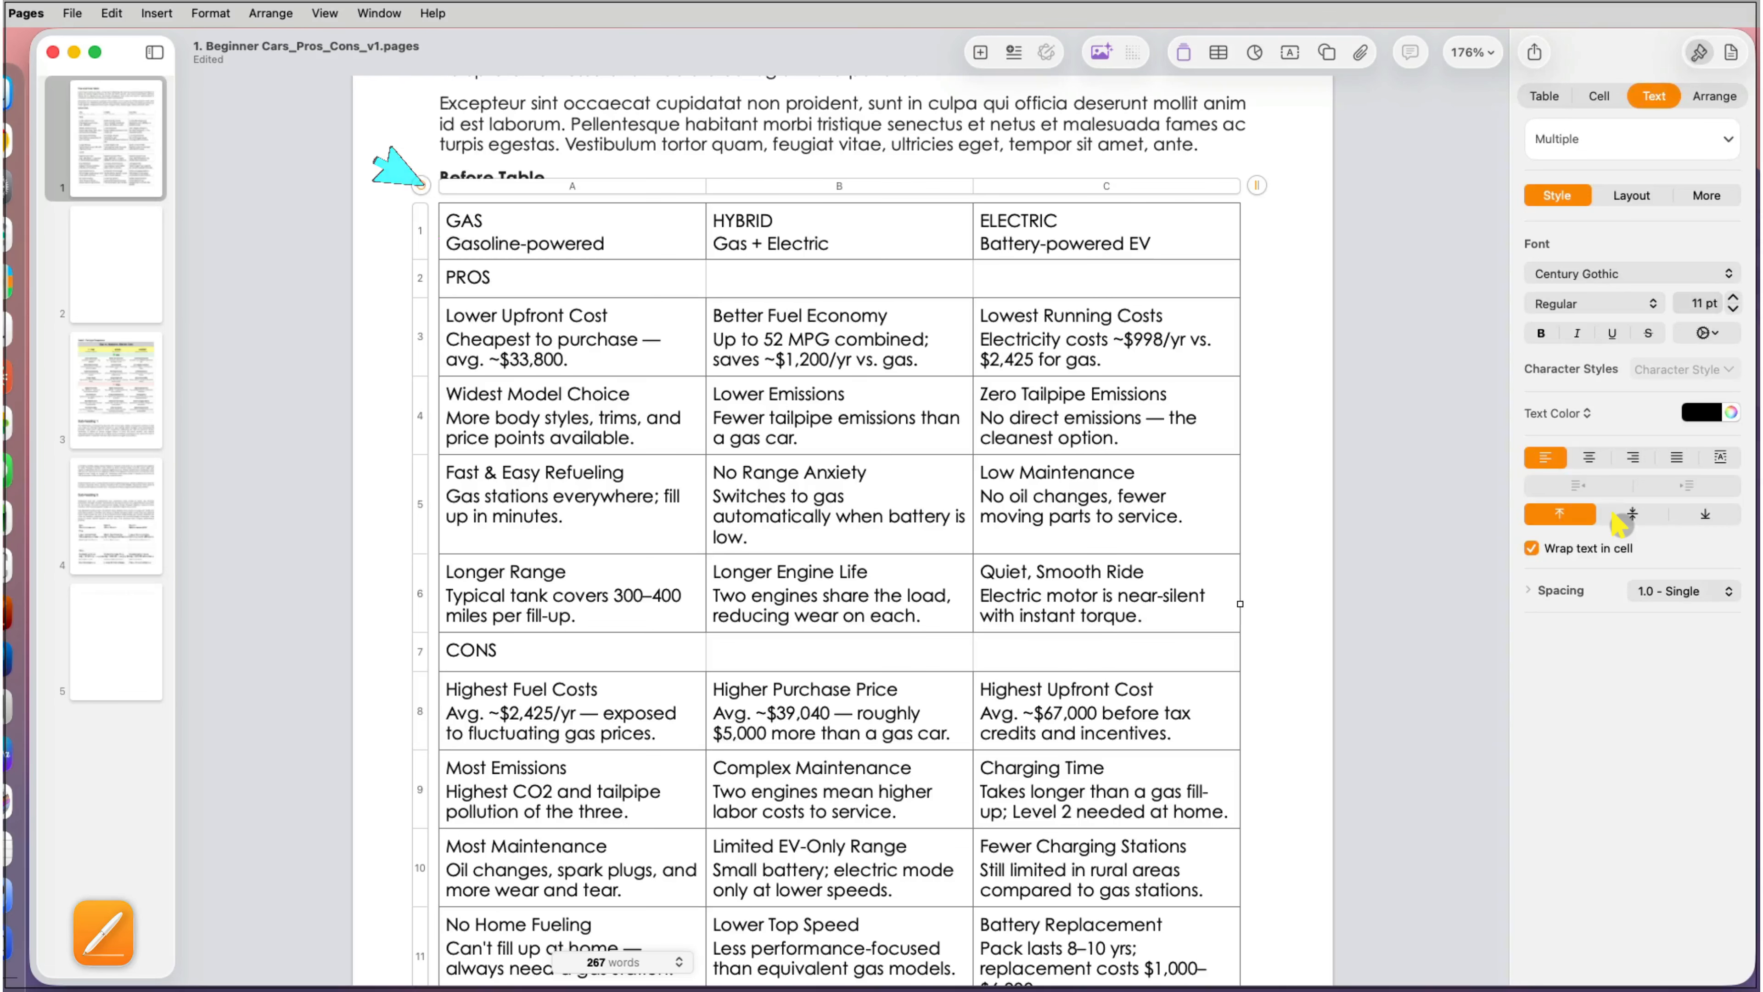
{"action": "left_click", "coordinate": [1732, 311]}
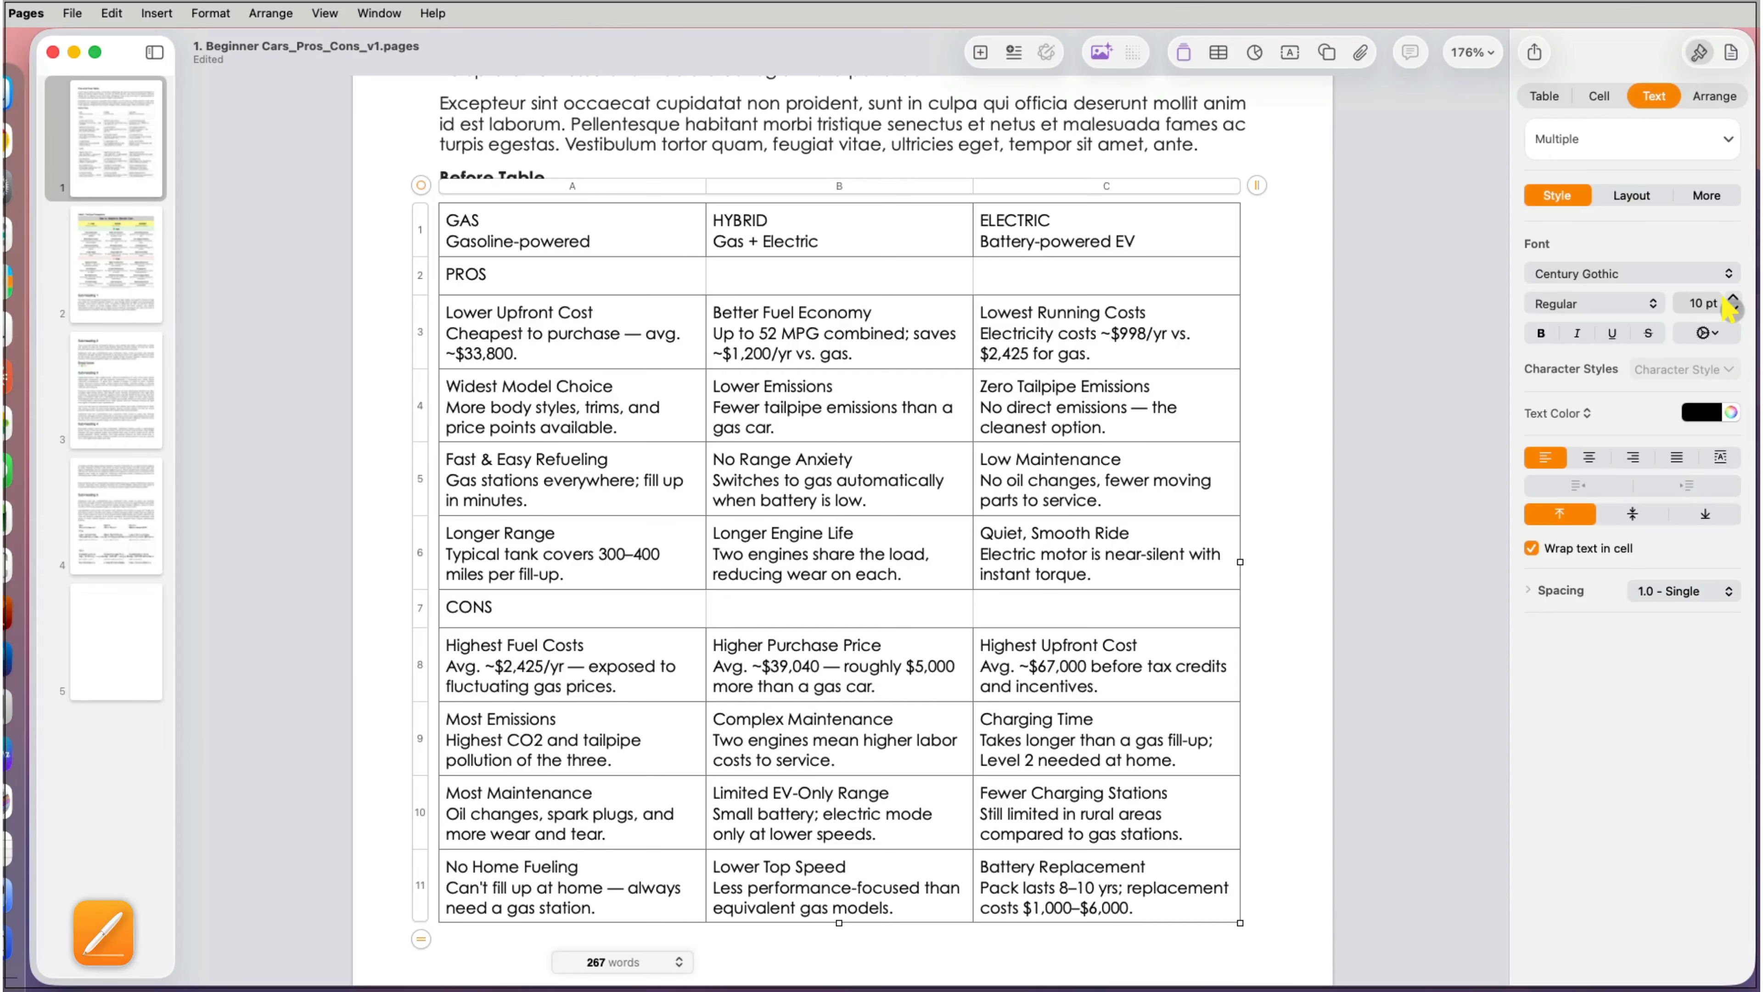
{"action": "left_click", "coordinate": [1732, 311]}
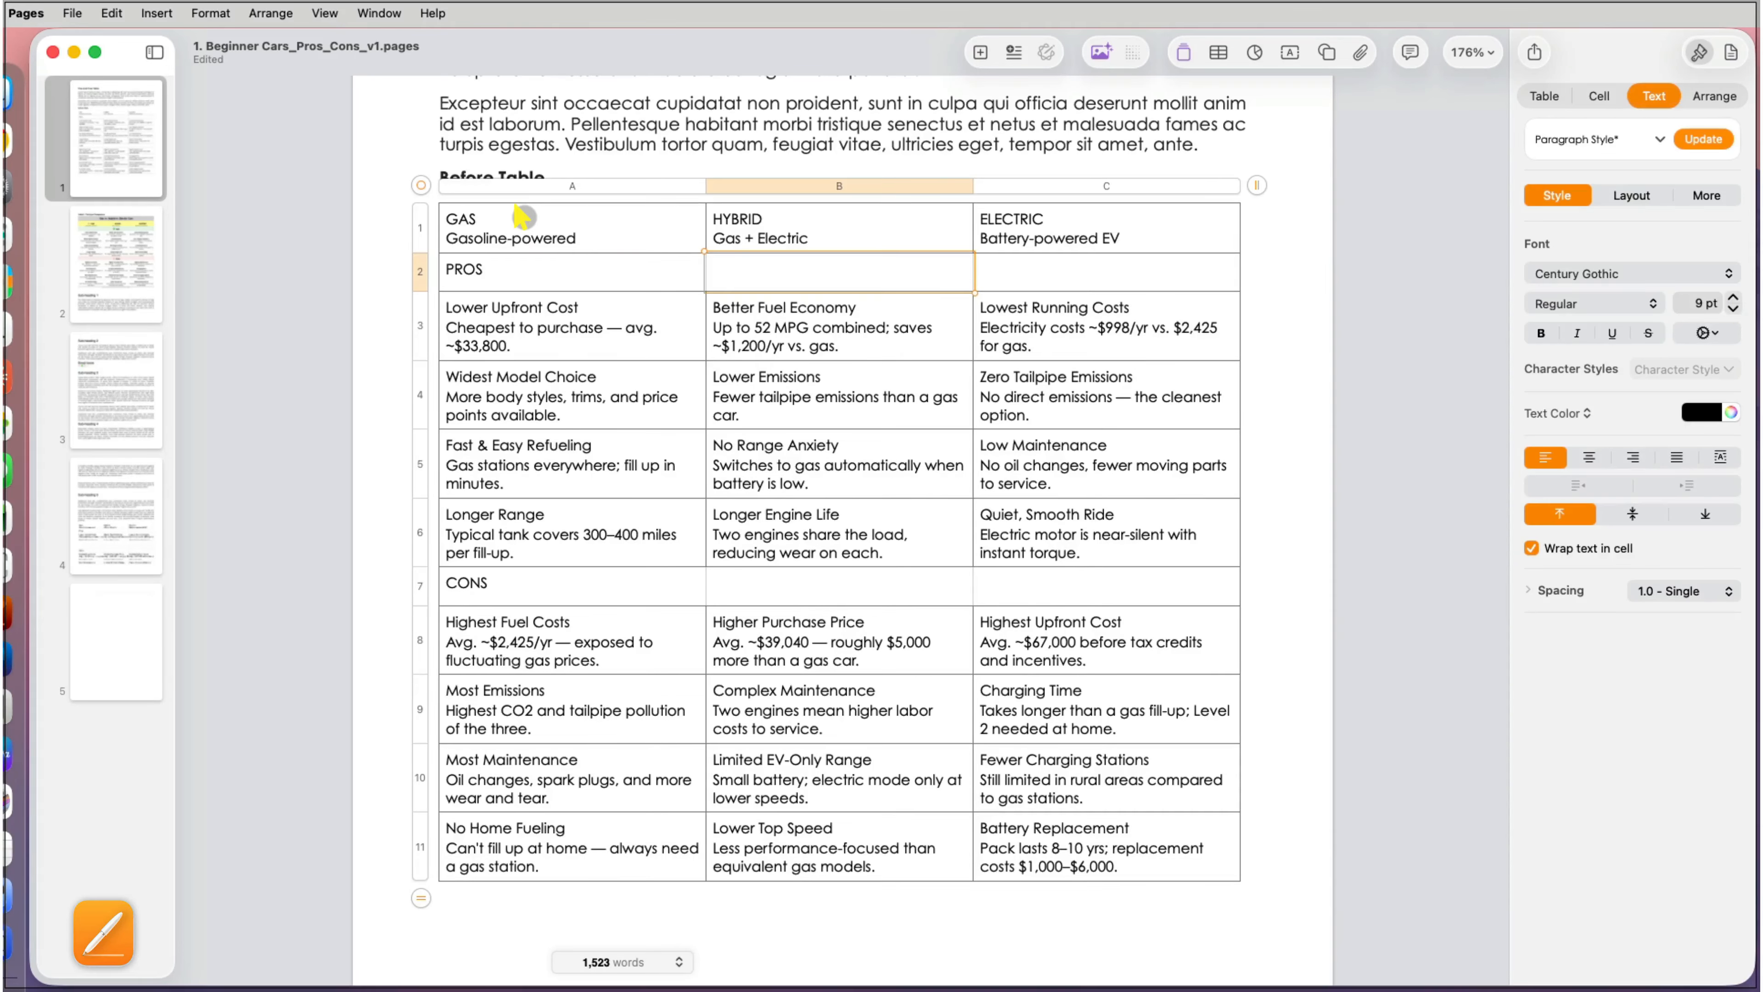
{"action": "left_click", "coordinate": [522, 217]}
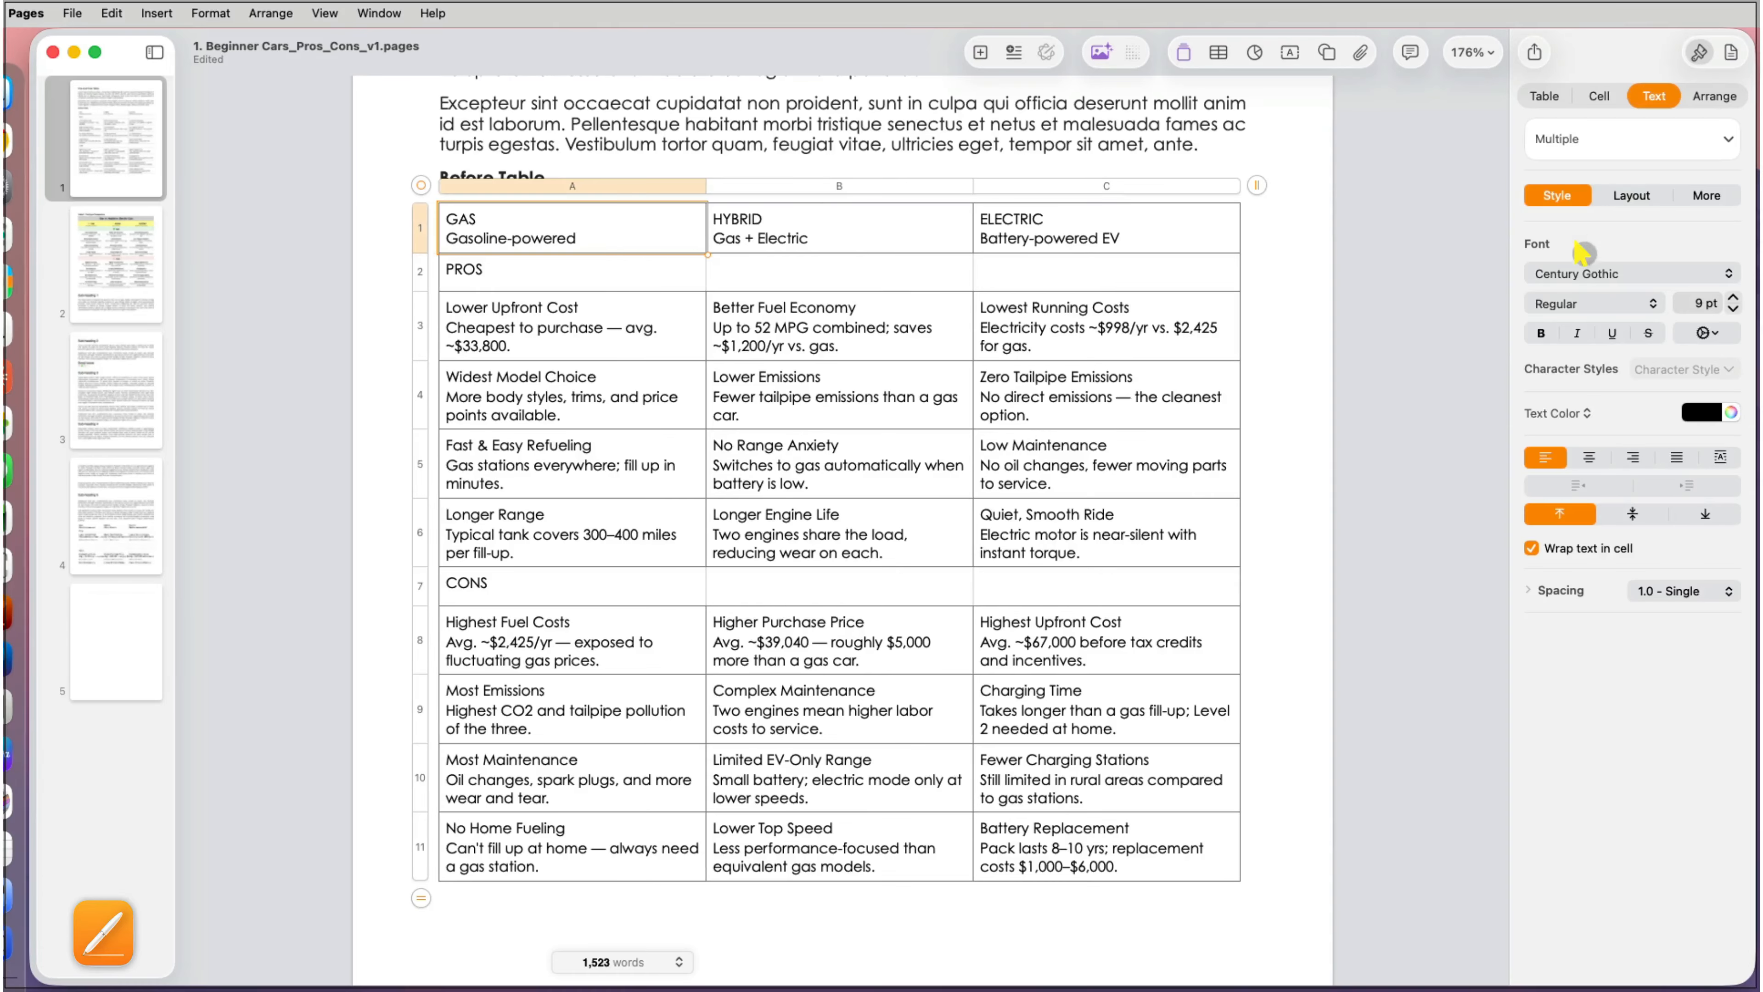
{"action": "left_click", "coordinate": [1728, 297]}
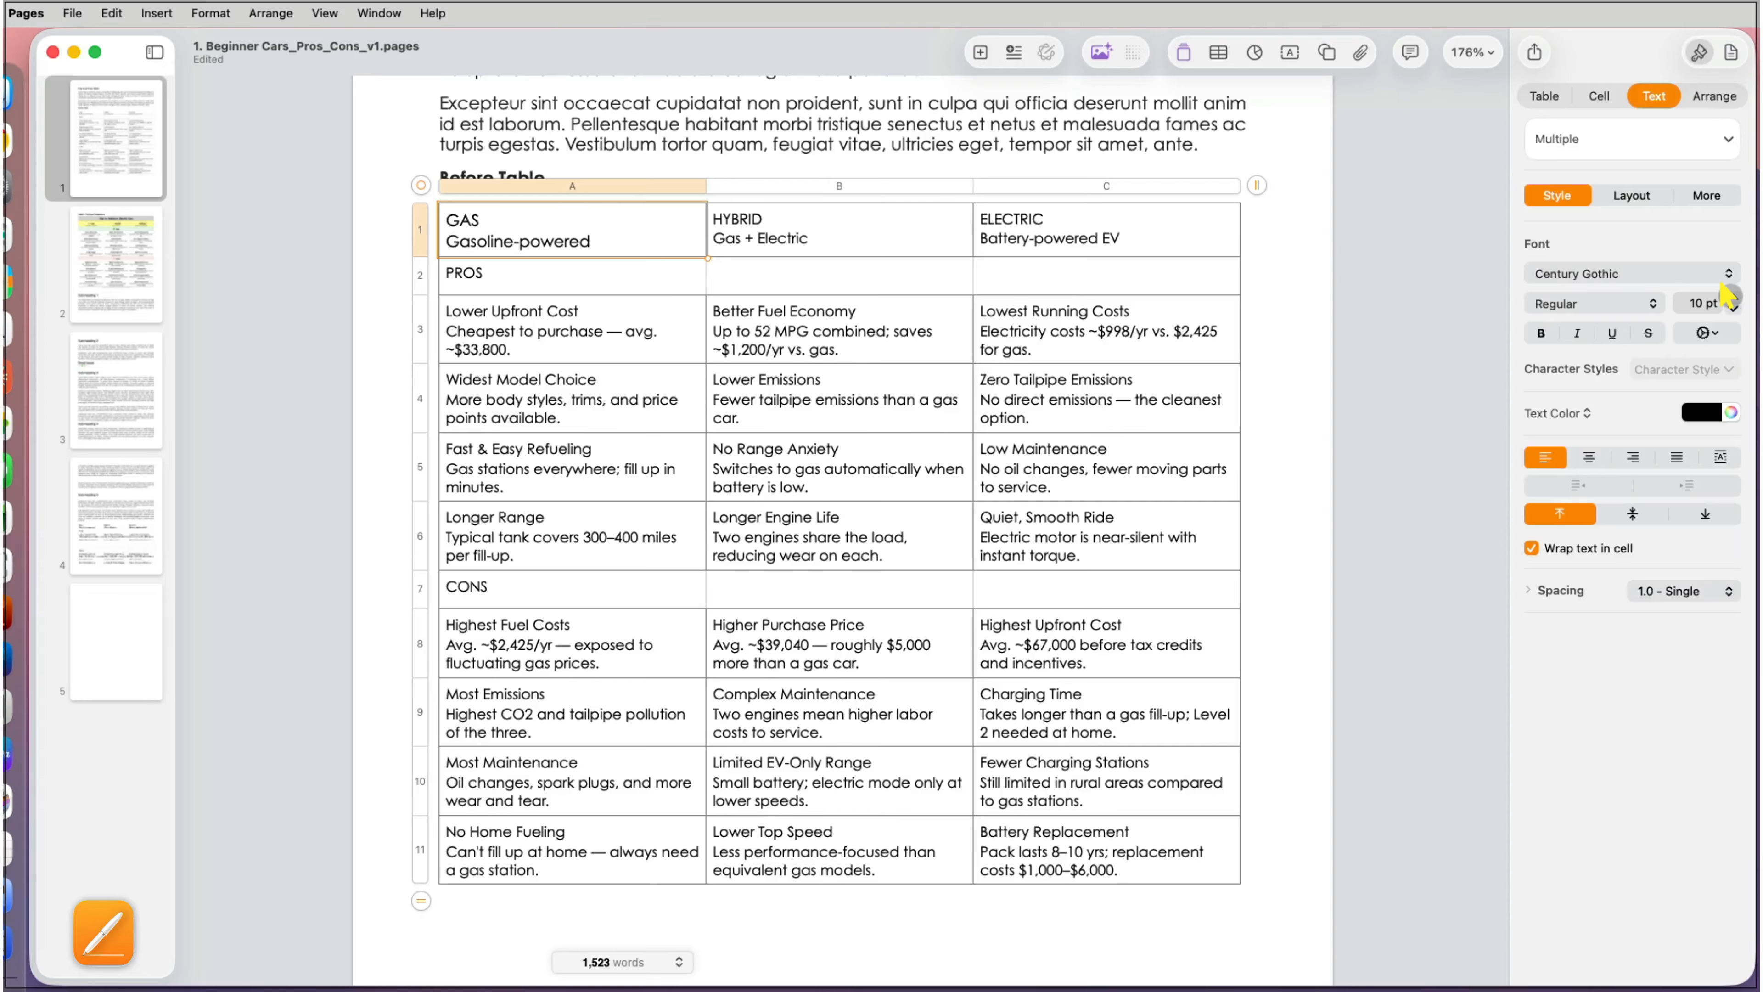
{"action": "left_click", "coordinate": [1733, 310]}
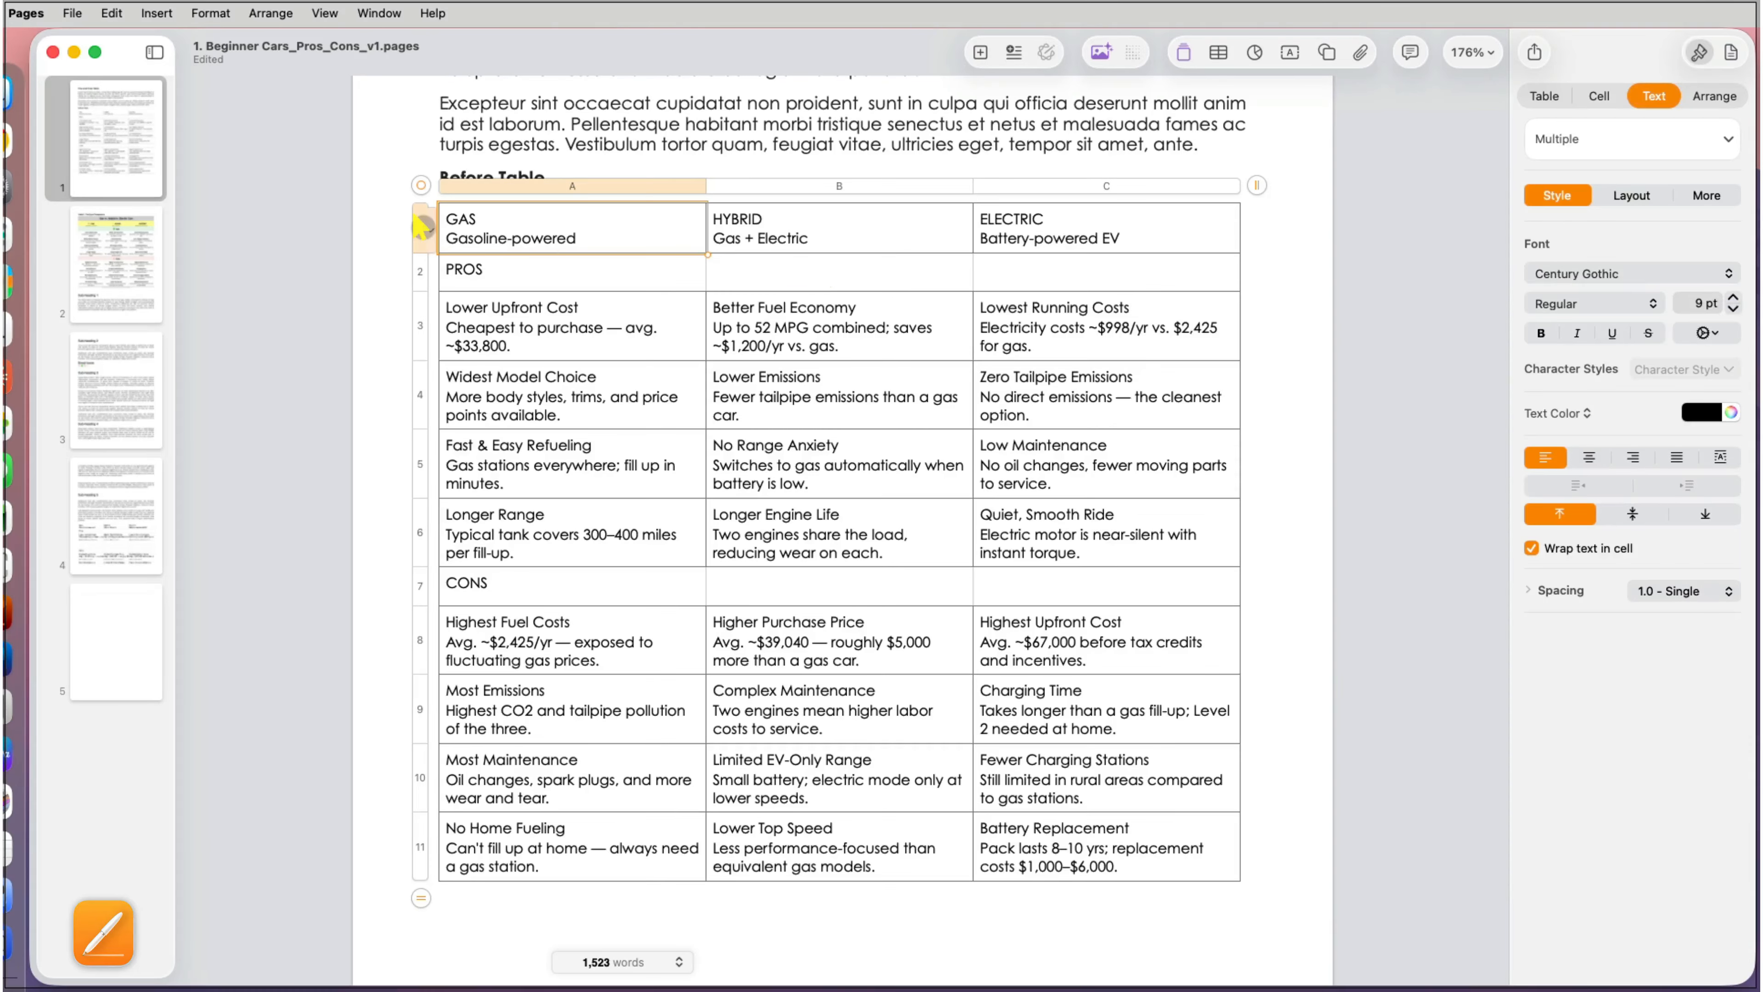
Step: Set the text of row 1 to 10 pt, and centre the text of the whole table horizontally
{"action": "left_click", "coordinate": [419, 225]}
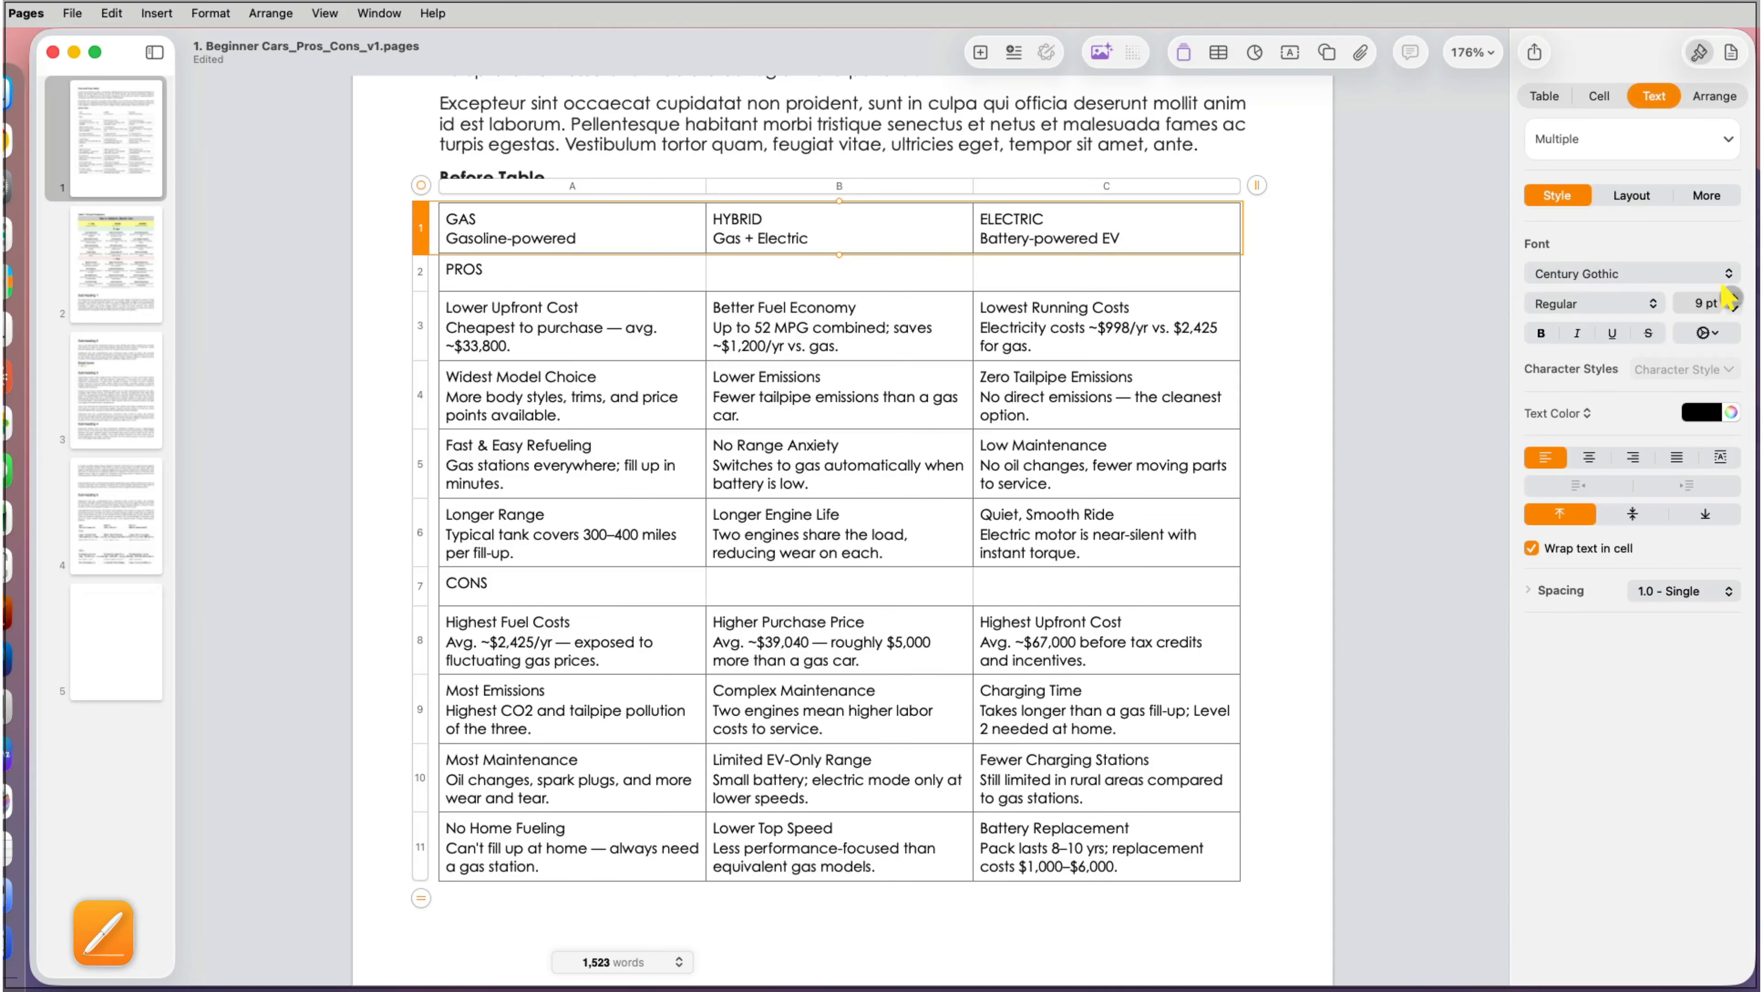
{"action": "left_click", "coordinate": [1729, 297]}
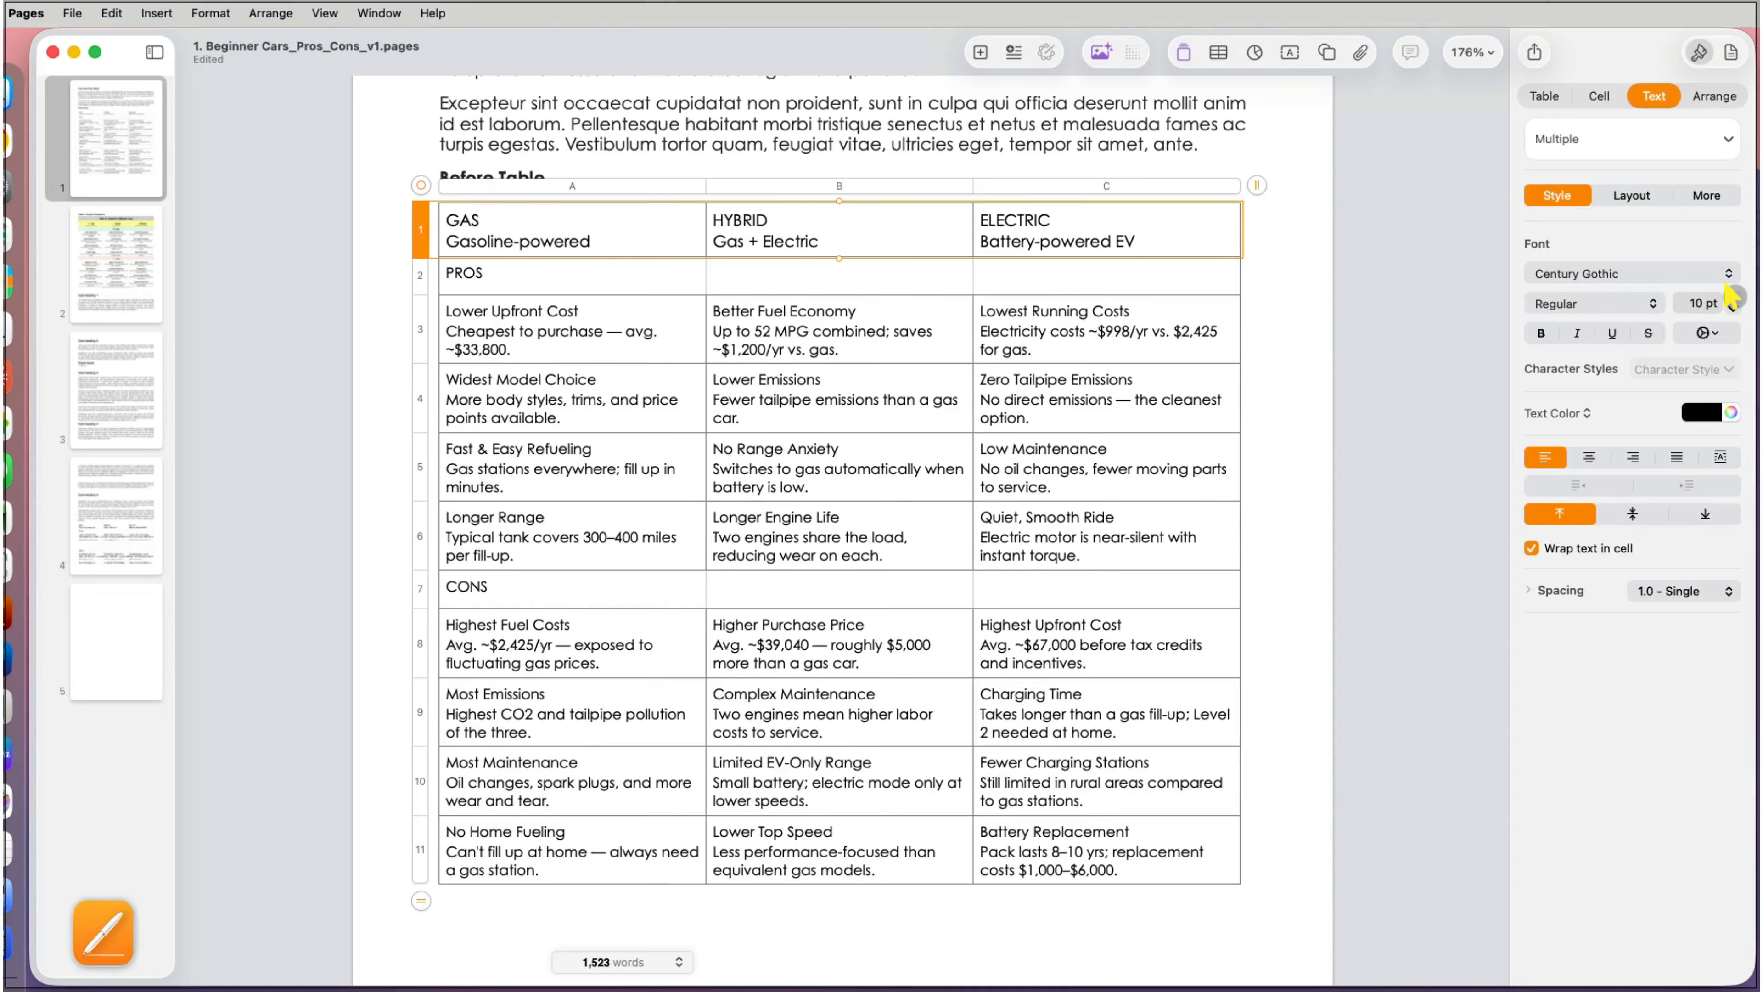
{"action": "left_click", "coordinate": [937, 300]}
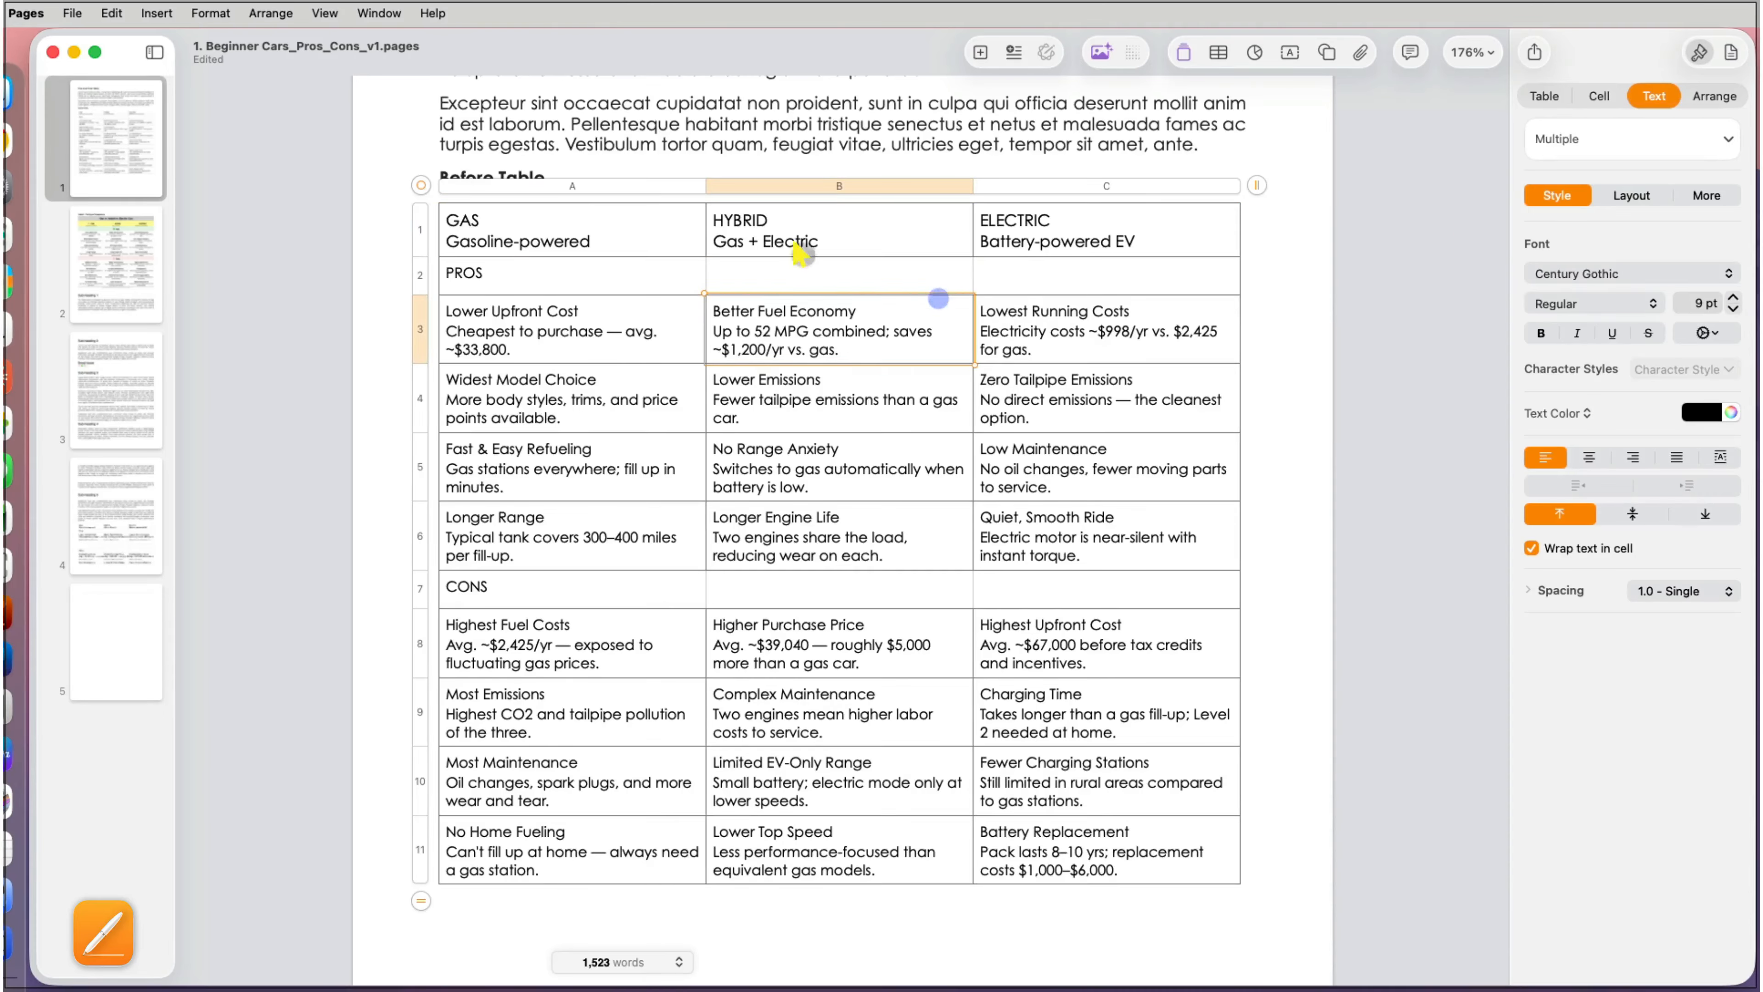
{"action": "left_click", "coordinate": [419, 185]}
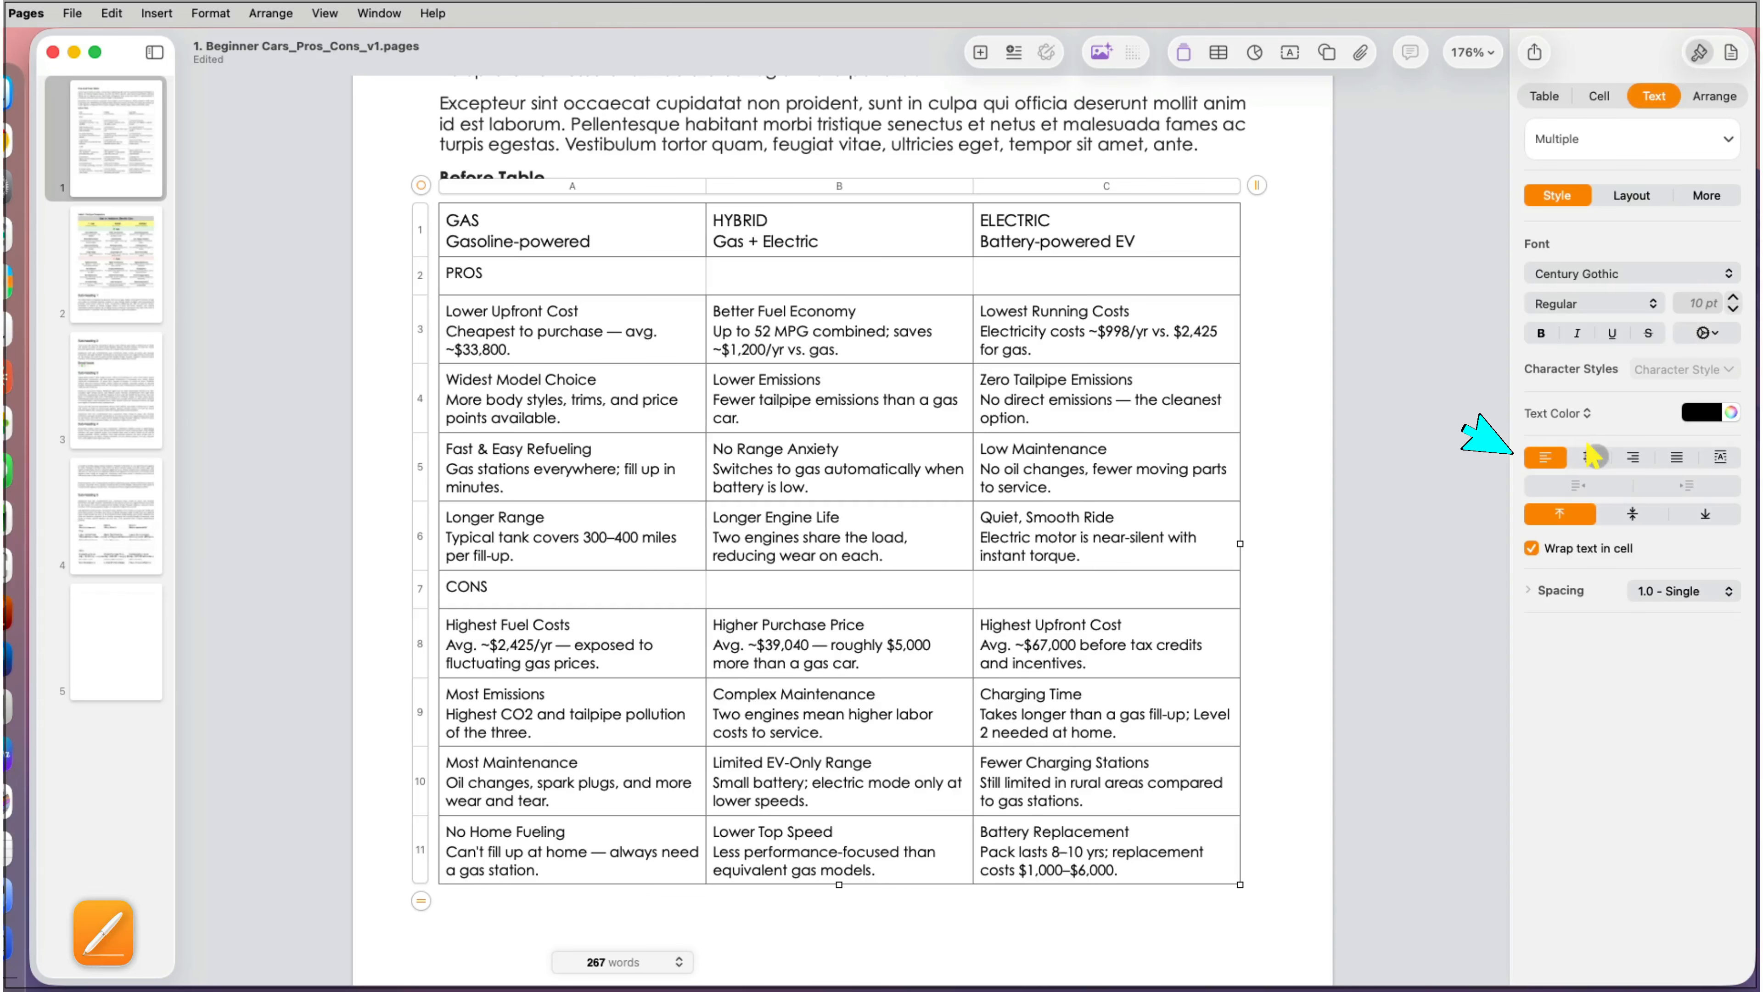
{"action": "left_click", "coordinate": [1590, 457]}
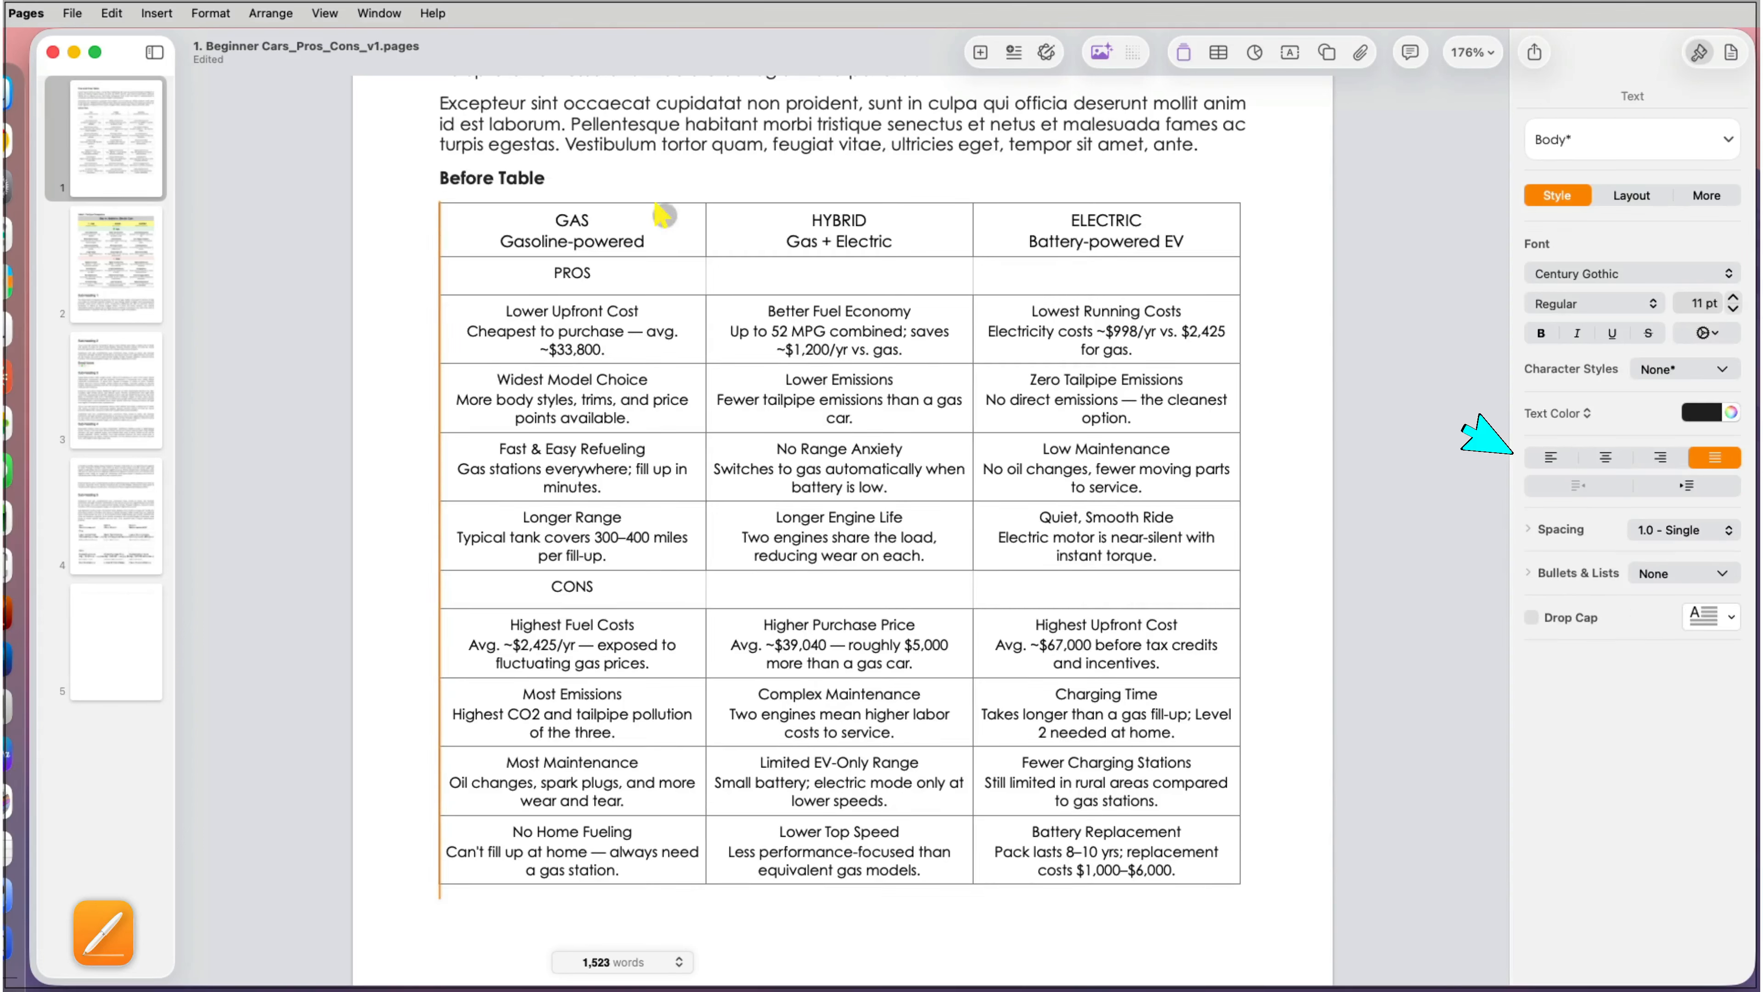
Step: Make the titles GAS, HYBRID and ELECTRIC in row 1 bold, leaving the subtitle lines regular
{"action": "left_click", "coordinate": [630, 217]}
{"action": "left_click", "coordinate": [564, 219]}
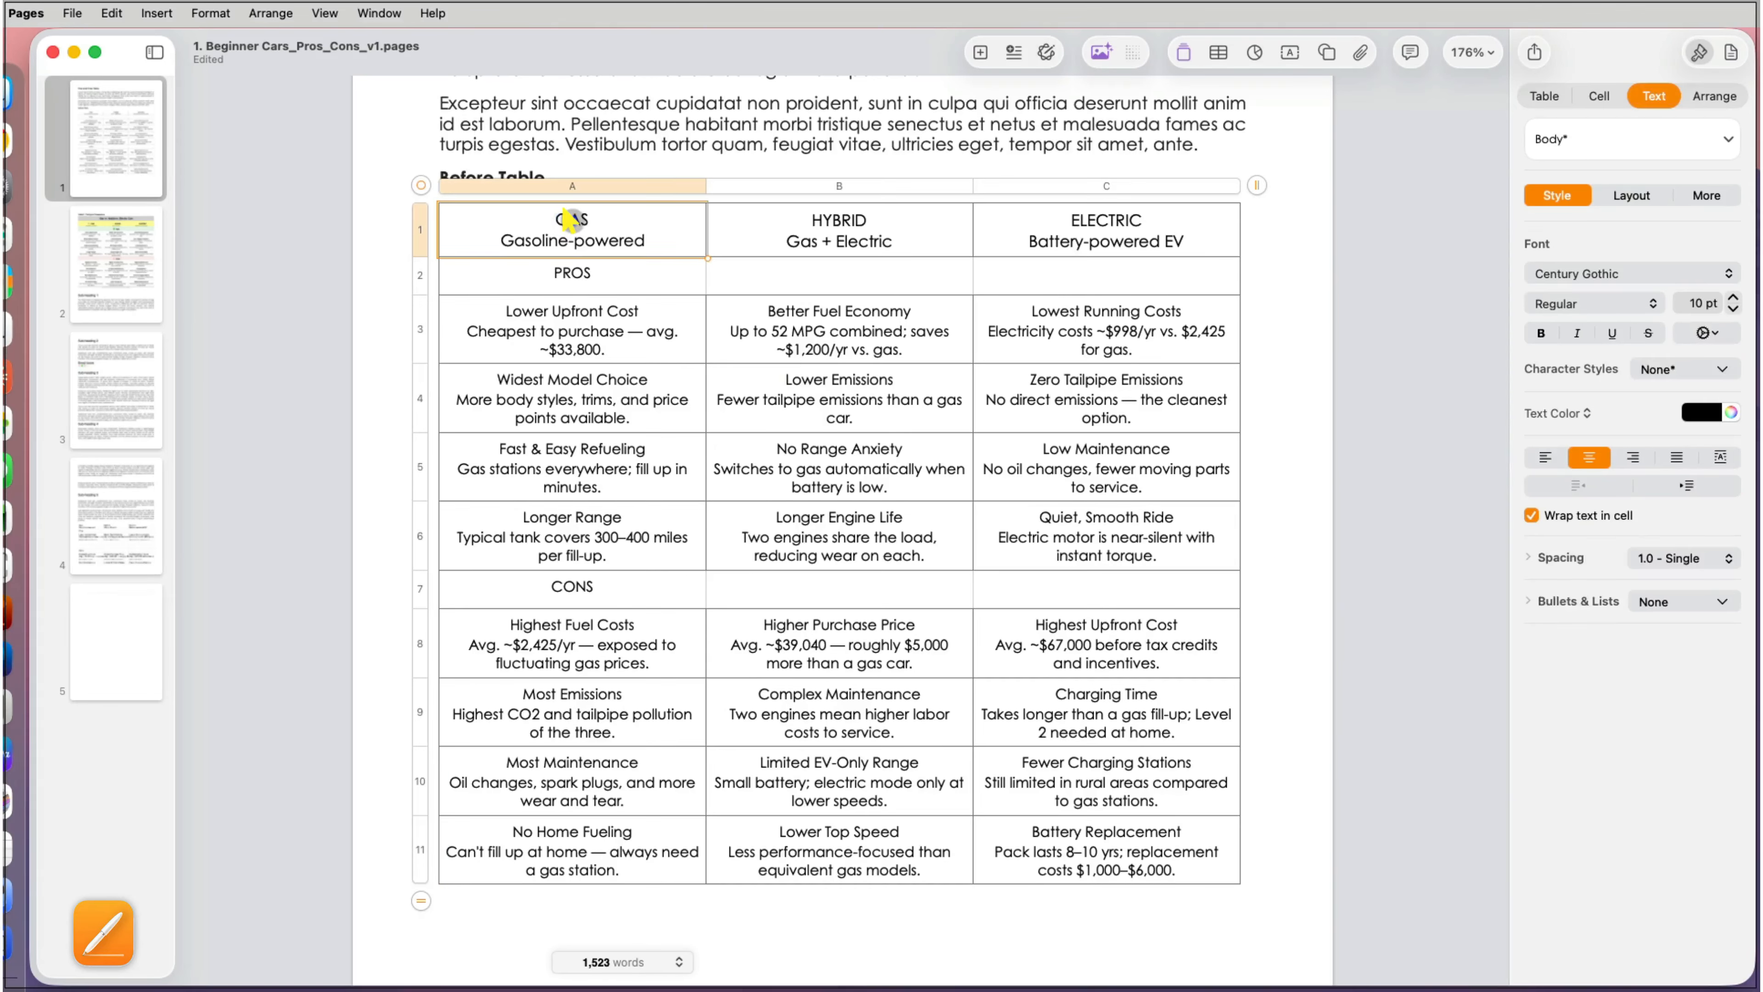
{"action": "key", "text": "super+b"}
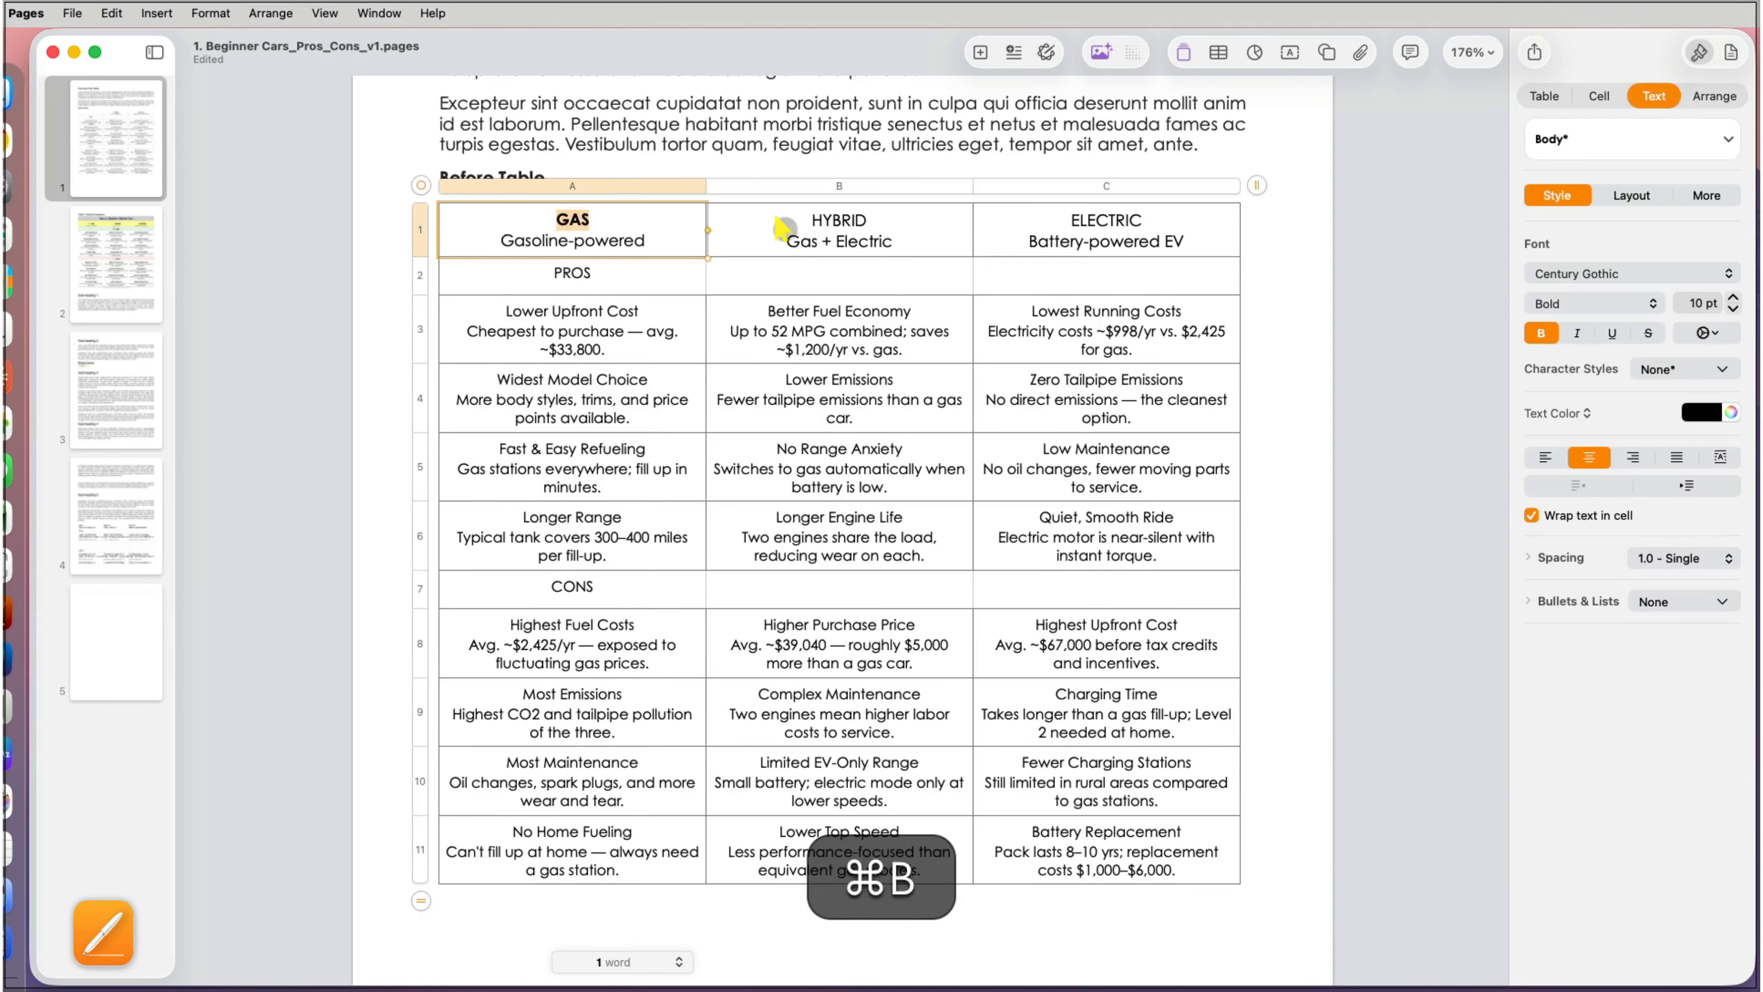
{"action": "left_click", "coordinate": [825, 221]}
{"action": "double_click", "coordinate": [826, 221]}
{"action": "key", "text": "super+b"}
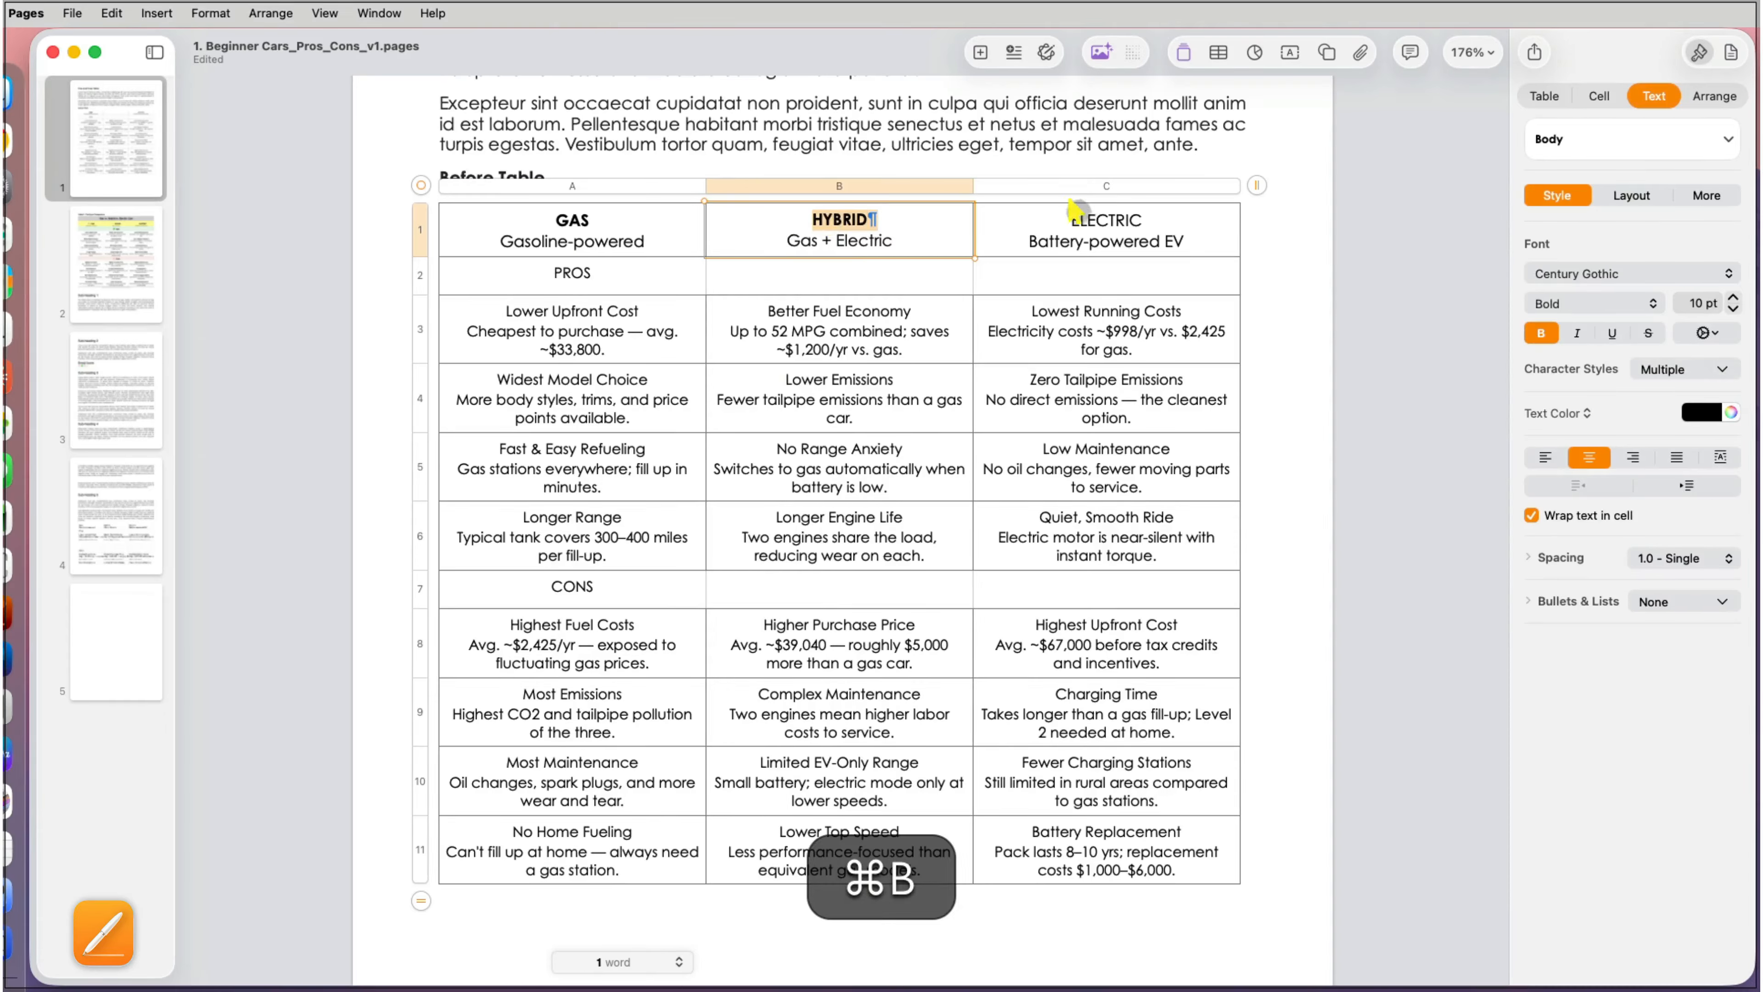
{"action": "left_click", "coordinate": [1102, 215]}
{"action": "double_click", "coordinate": [1102, 218]}
{"action": "key", "text": "super+b"}
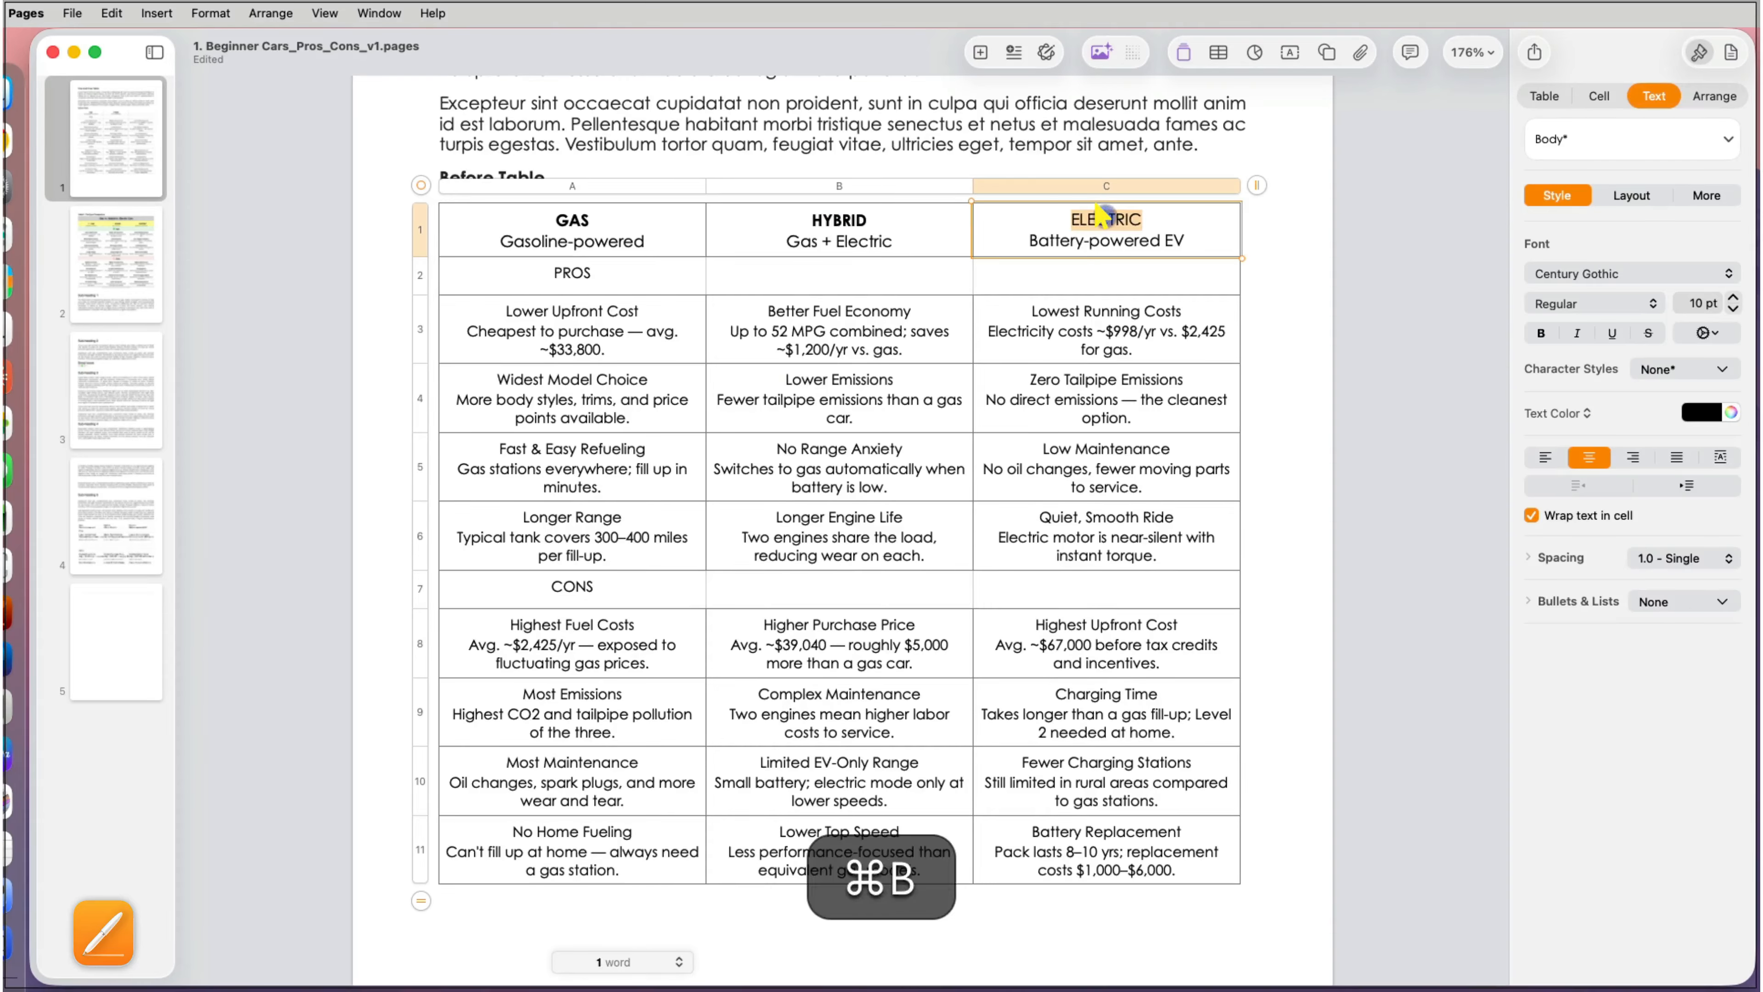
{"action": "left_click", "coordinate": [1123, 240]}
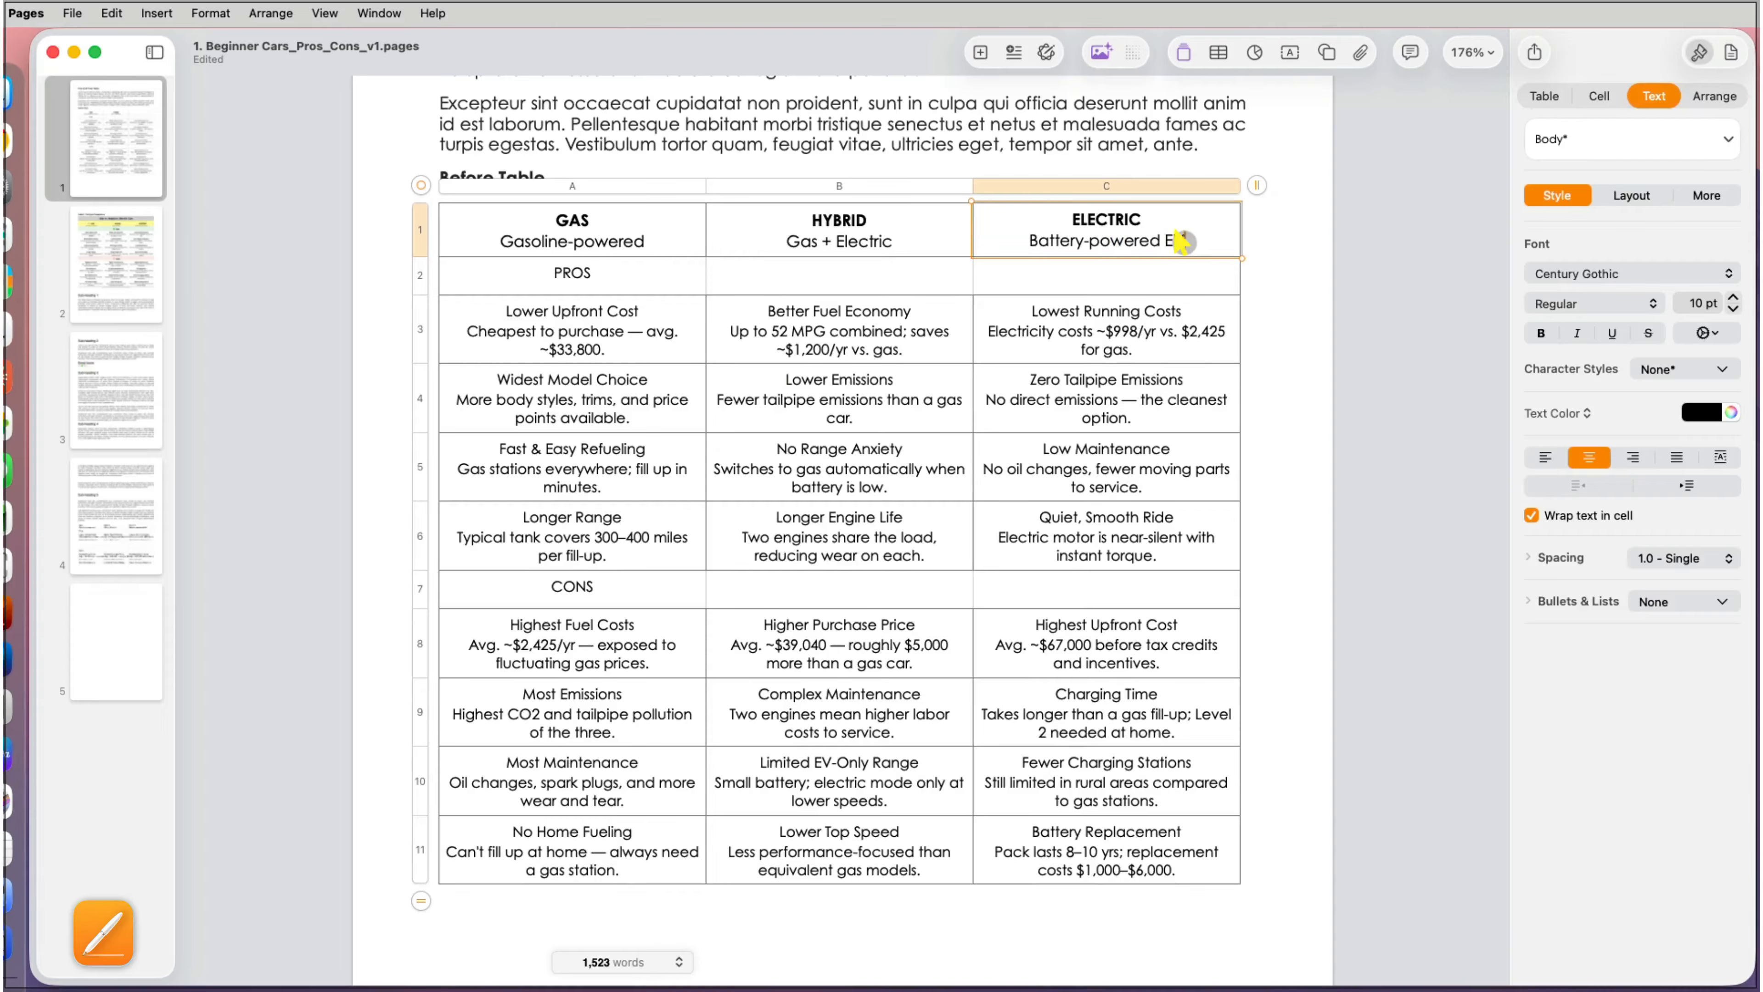
{"action": "left_click_drag", "start_coordinate": [1182, 241], "coordinate": [1003, 240]}
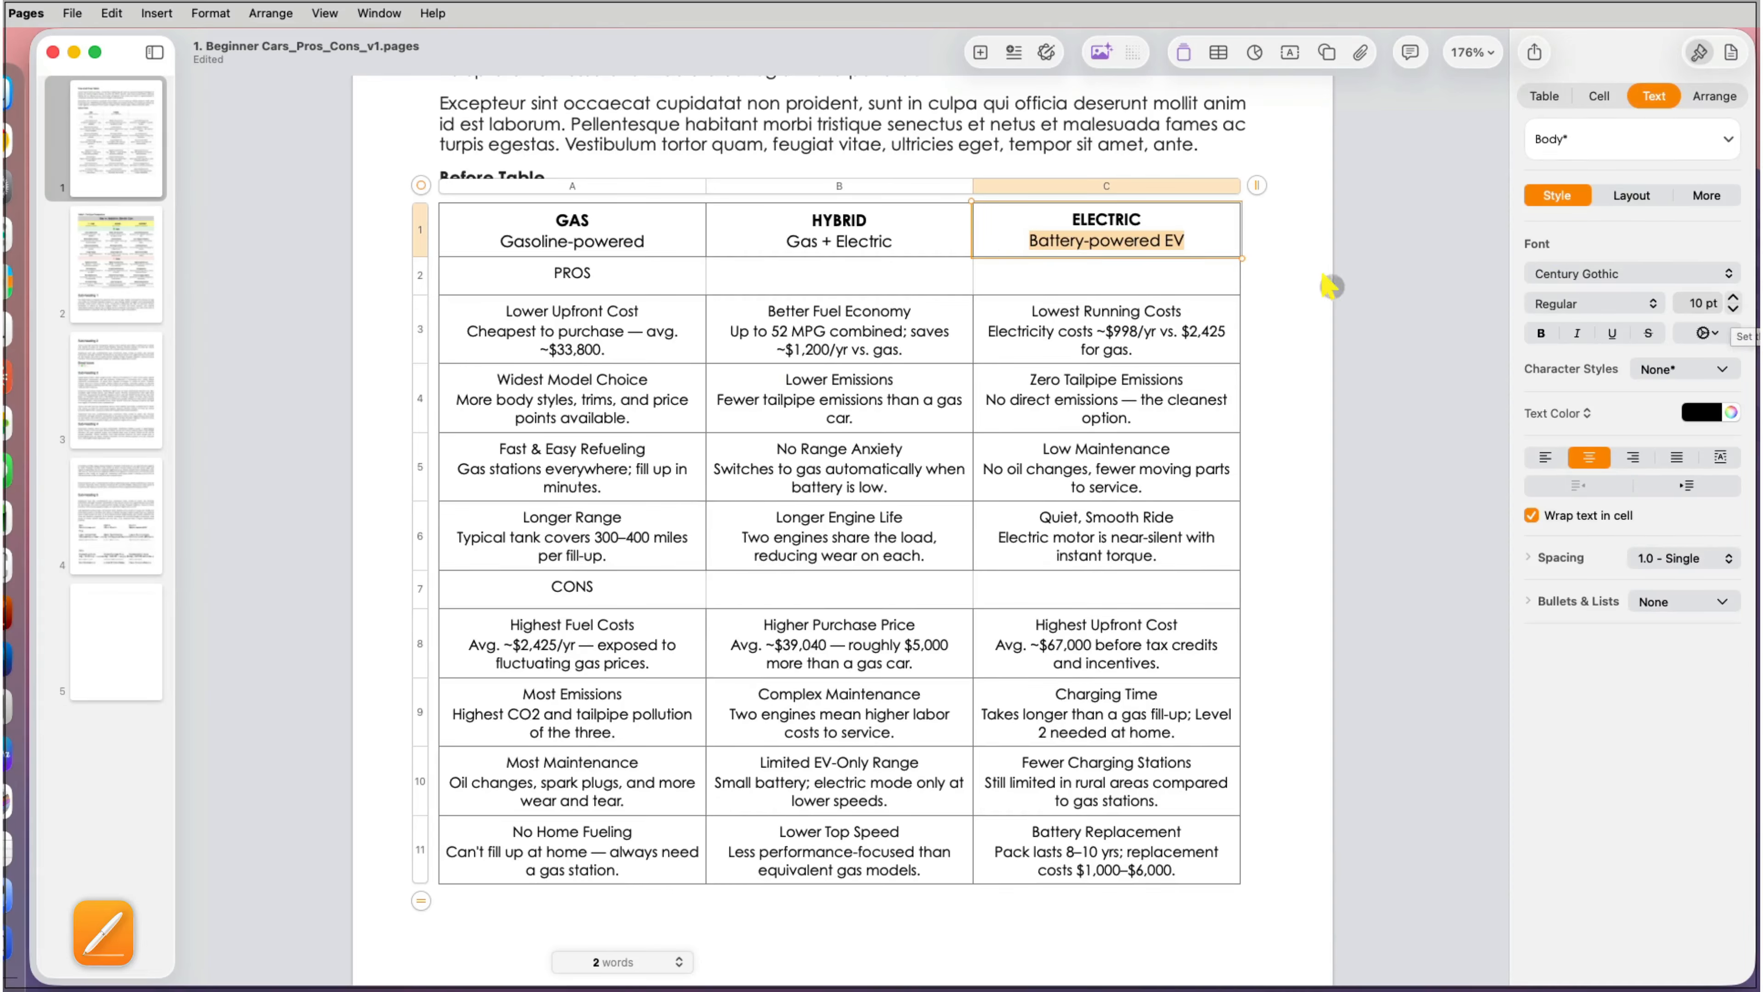
{"action": "left_click", "coordinate": [1294, 294]}
Step: Make PROS and the row 3 headings Lower Upfront Cost, Better Fuel Economy and Lowest Running Costs bold
{"action": "left_click", "coordinate": [585, 278]}
{"action": "key", "text": "super+b"}
{"action": "left_click", "coordinate": [578, 309]}
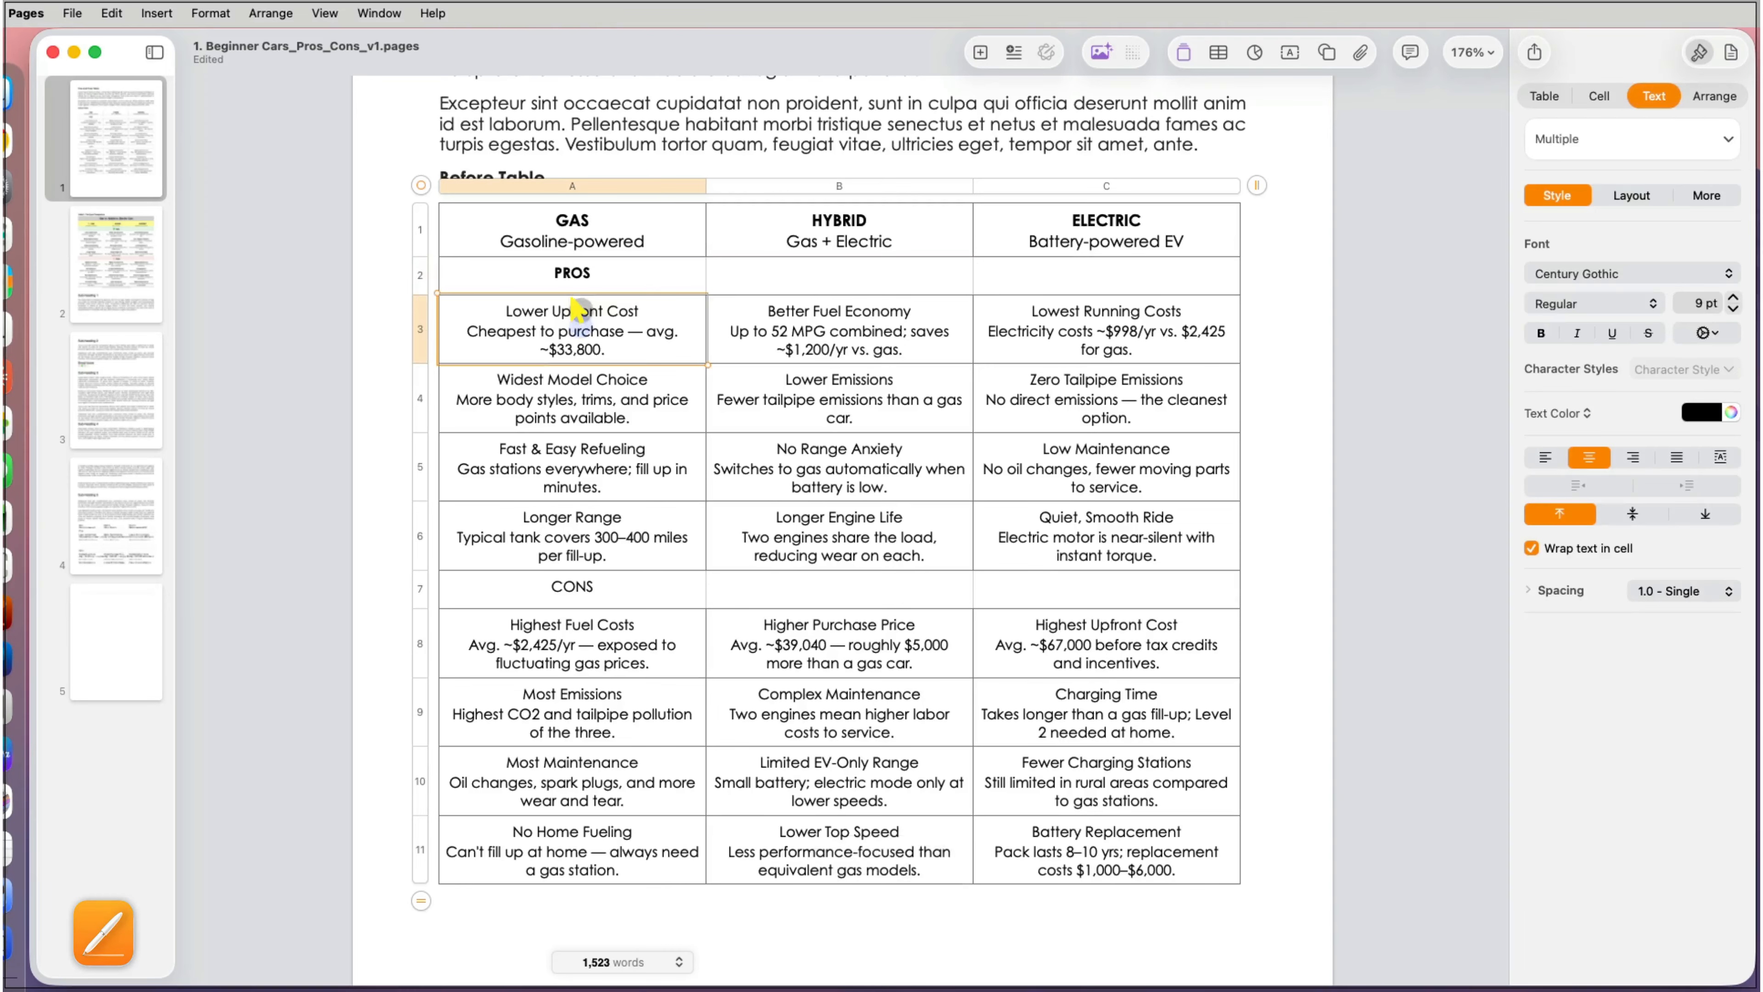
{"action": "triple_click", "coordinate": [578, 310]}
{"action": "key", "text": "super+b"}
{"action": "triple_click", "coordinate": [799, 311]}
{"action": "key", "text": "super+b"}
{"action": "triple_click", "coordinate": [1056, 311]}
{"action": "key", "text": "super+b"}
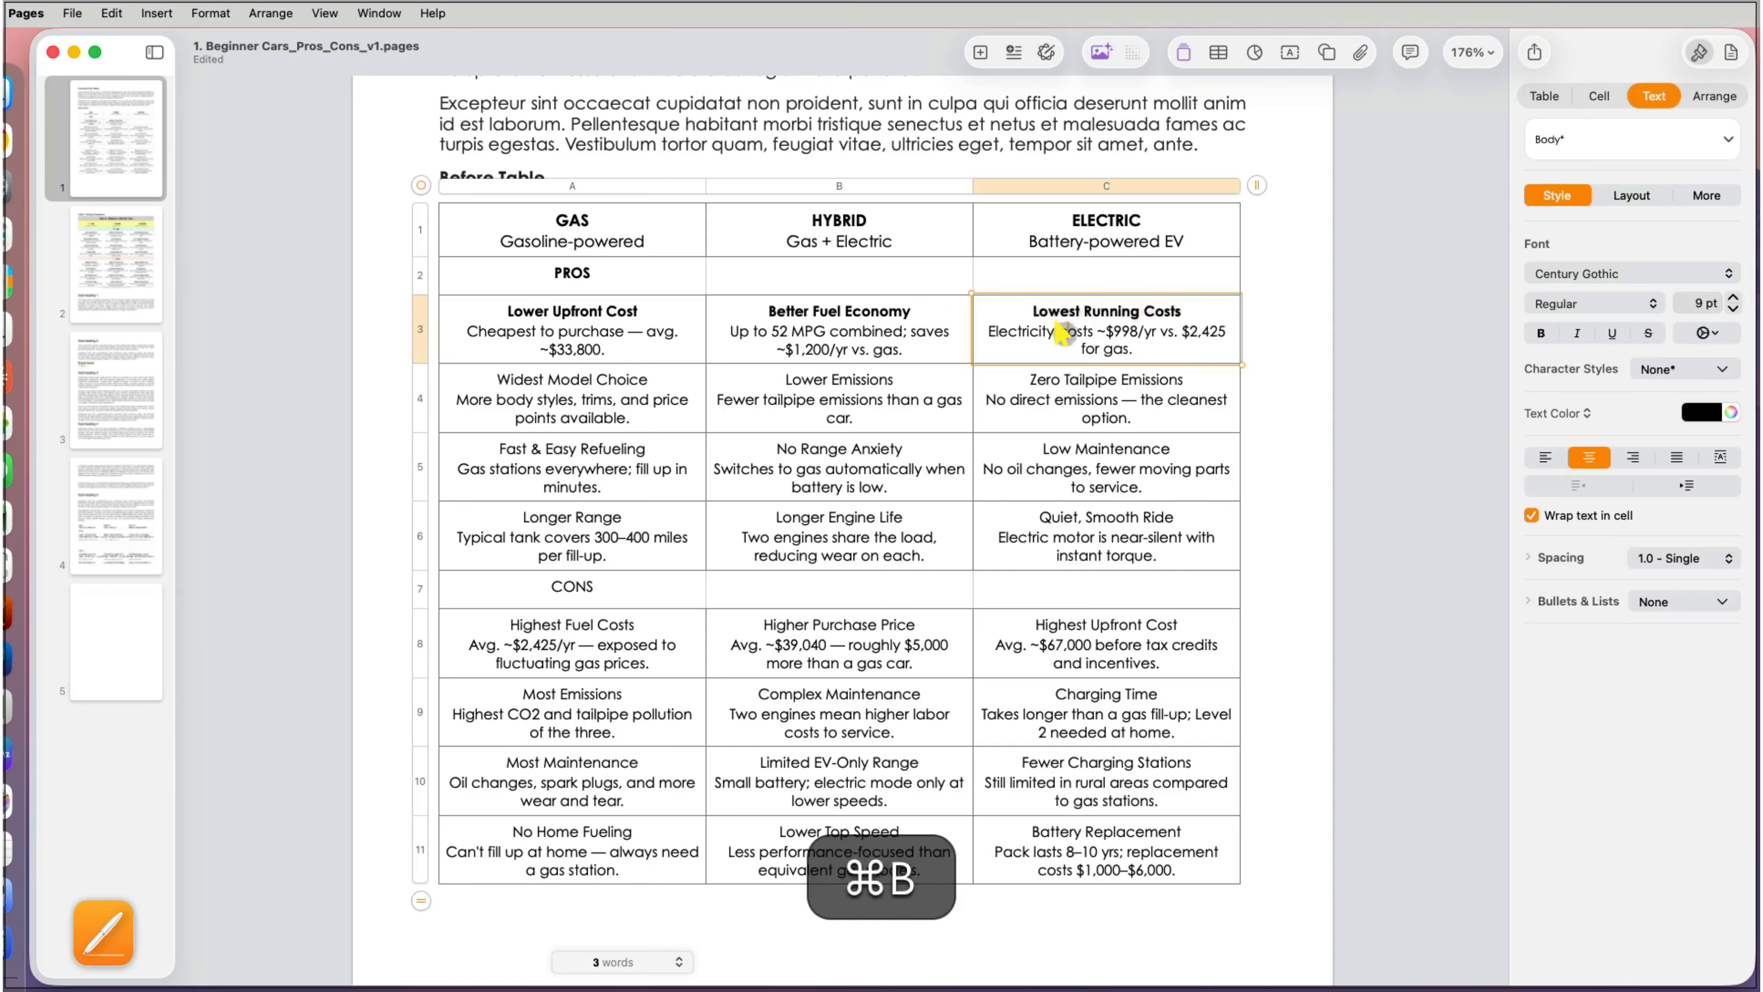
Step: Reduce the description text below the headings in all three cells of row 3 to 8.5 pt
{"action": "triple_click", "coordinate": [1062, 334]}
{"action": "left_click", "coordinate": [1735, 311]}
{"action": "left_click", "coordinate": [1699, 302]}
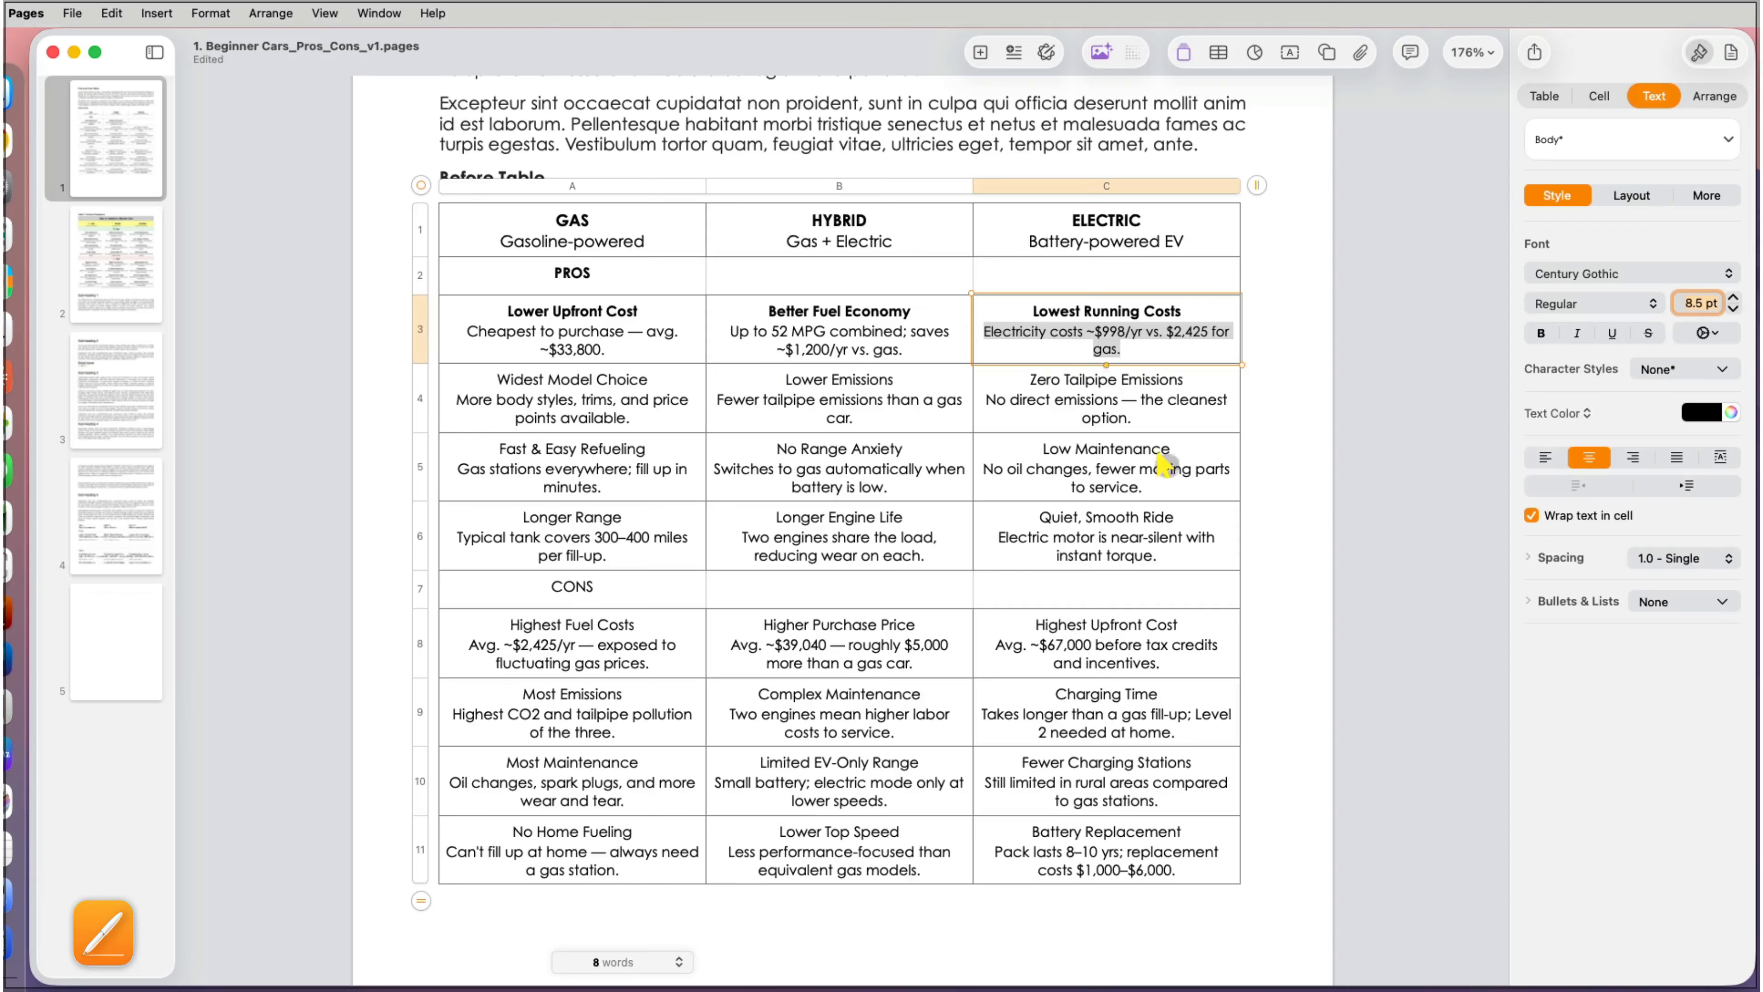
{"action": "triple_click", "coordinate": [905, 342]}
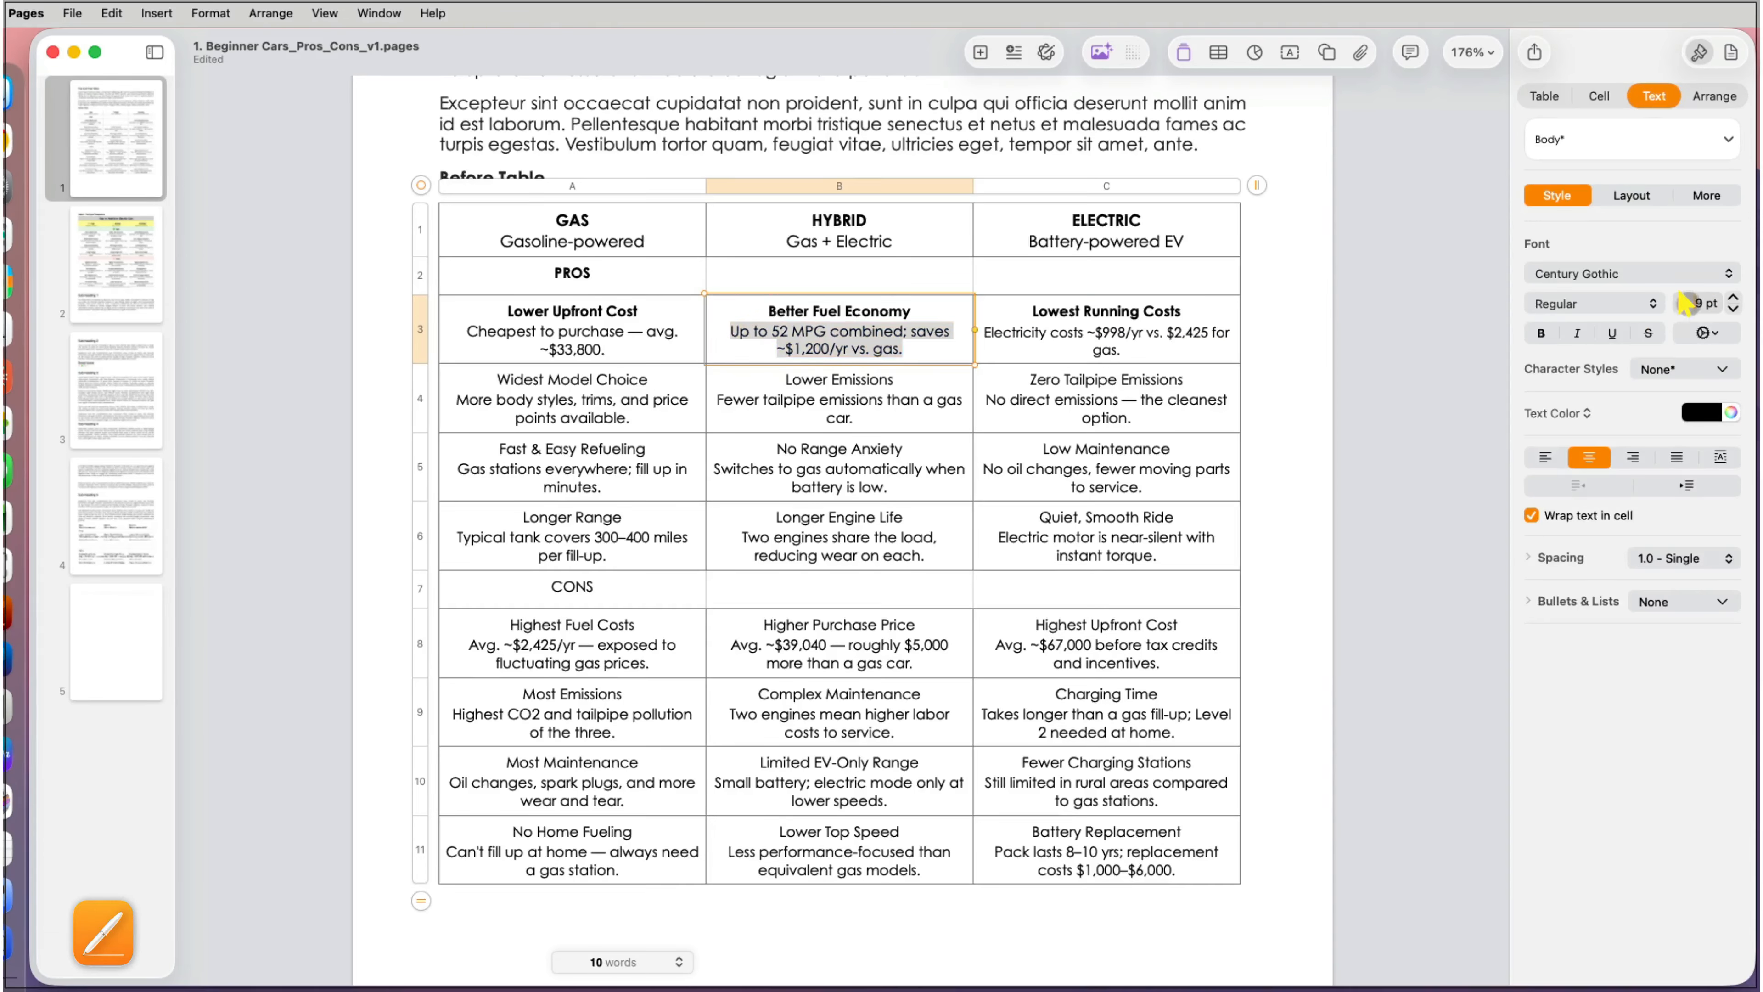
{"action": "left_click", "coordinate": [1687, 303]}
{"action": "type", "text": "8.5"}
{"action": "key", "text": "Return"}
{"action": "left_click", "coordinate": [610, 345]}
{"action": "left_click_drag", "start_coordinate": [610, 345], "coordinate": [471, 325]}
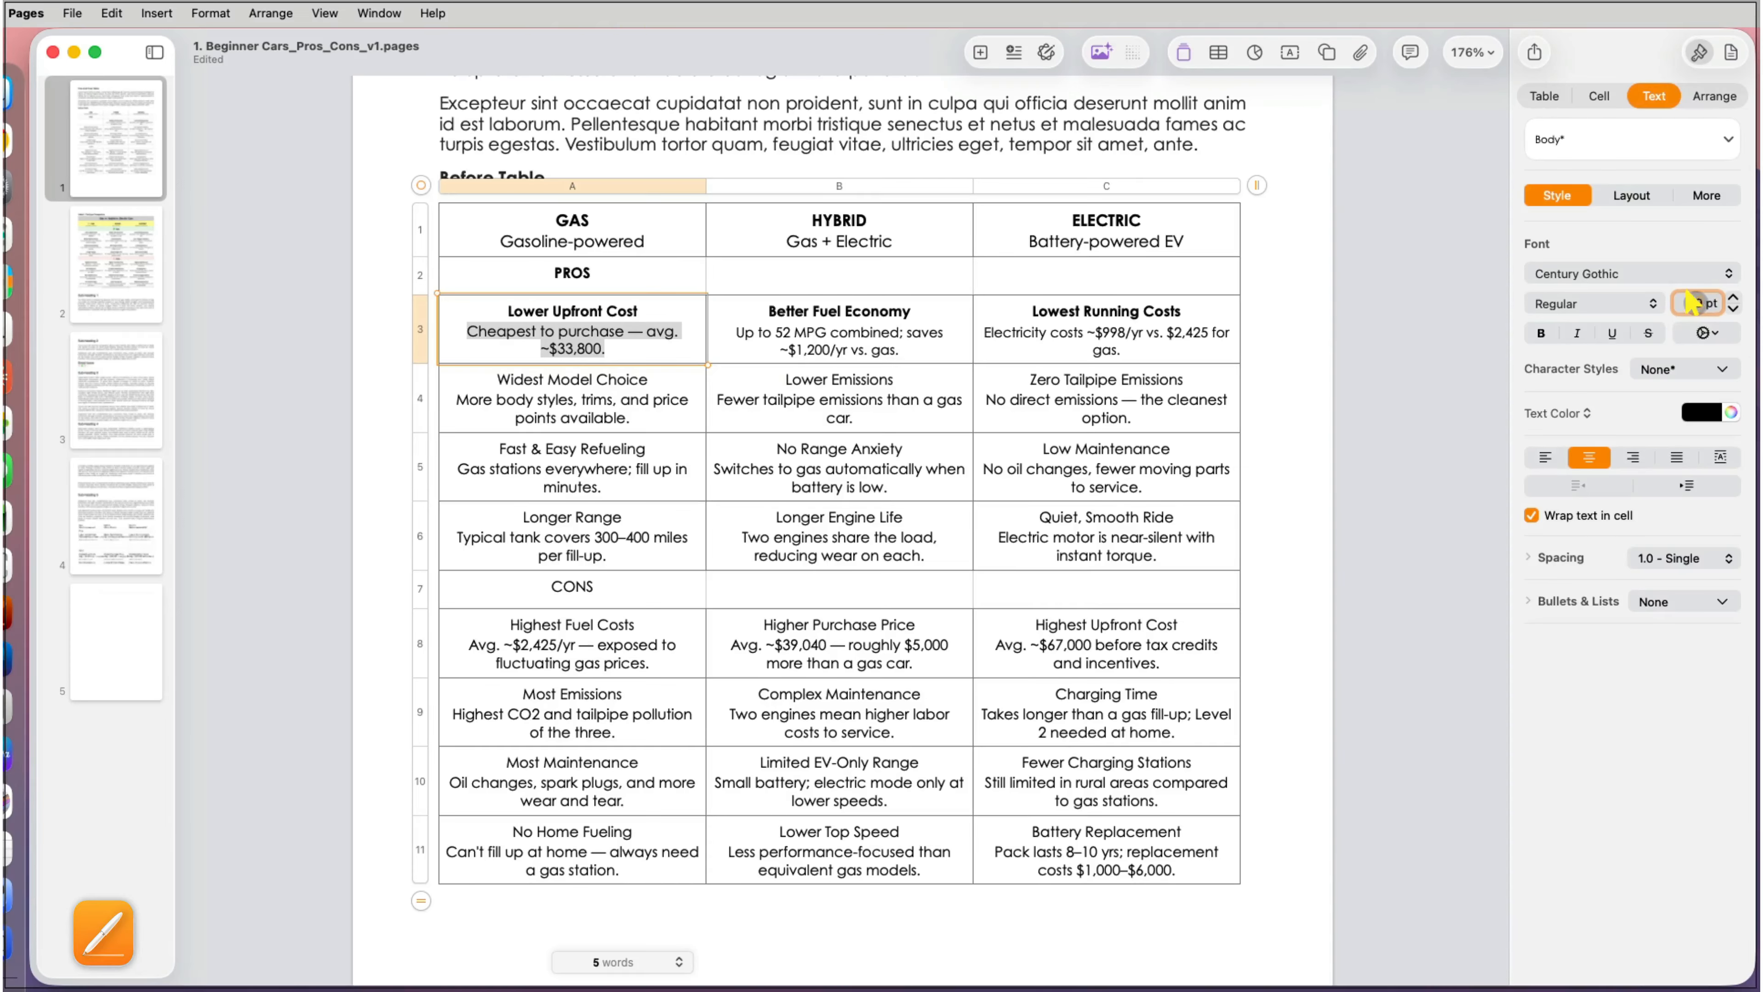
{"action": "left_click", "coordinate": [1697, 303]}
{"action": "type", "text": "8.5"}
{"action": "key", "text": "Return"}
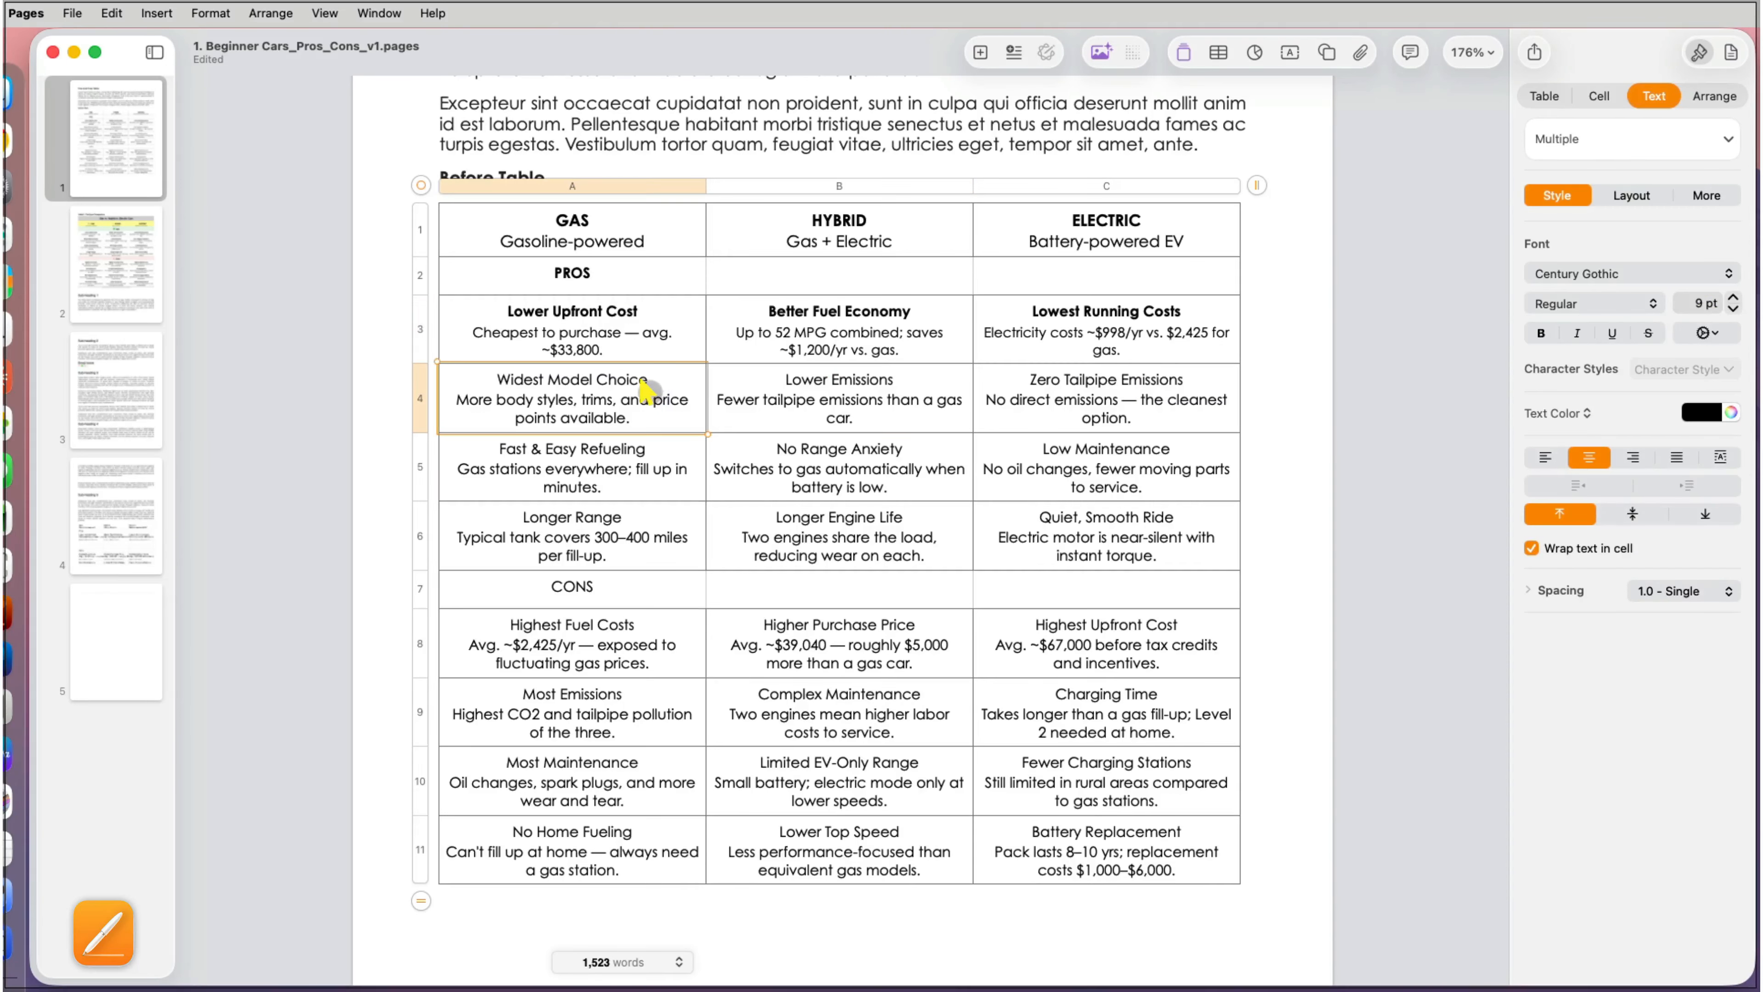
Step: Try to paste a copy of row 3 into a new row added above the Widest Model Choice row, and remove that row
{"action": "left_click", "coordinate": [423, 327]}
{"action": "right_click", "coordinate": [424, 324]}
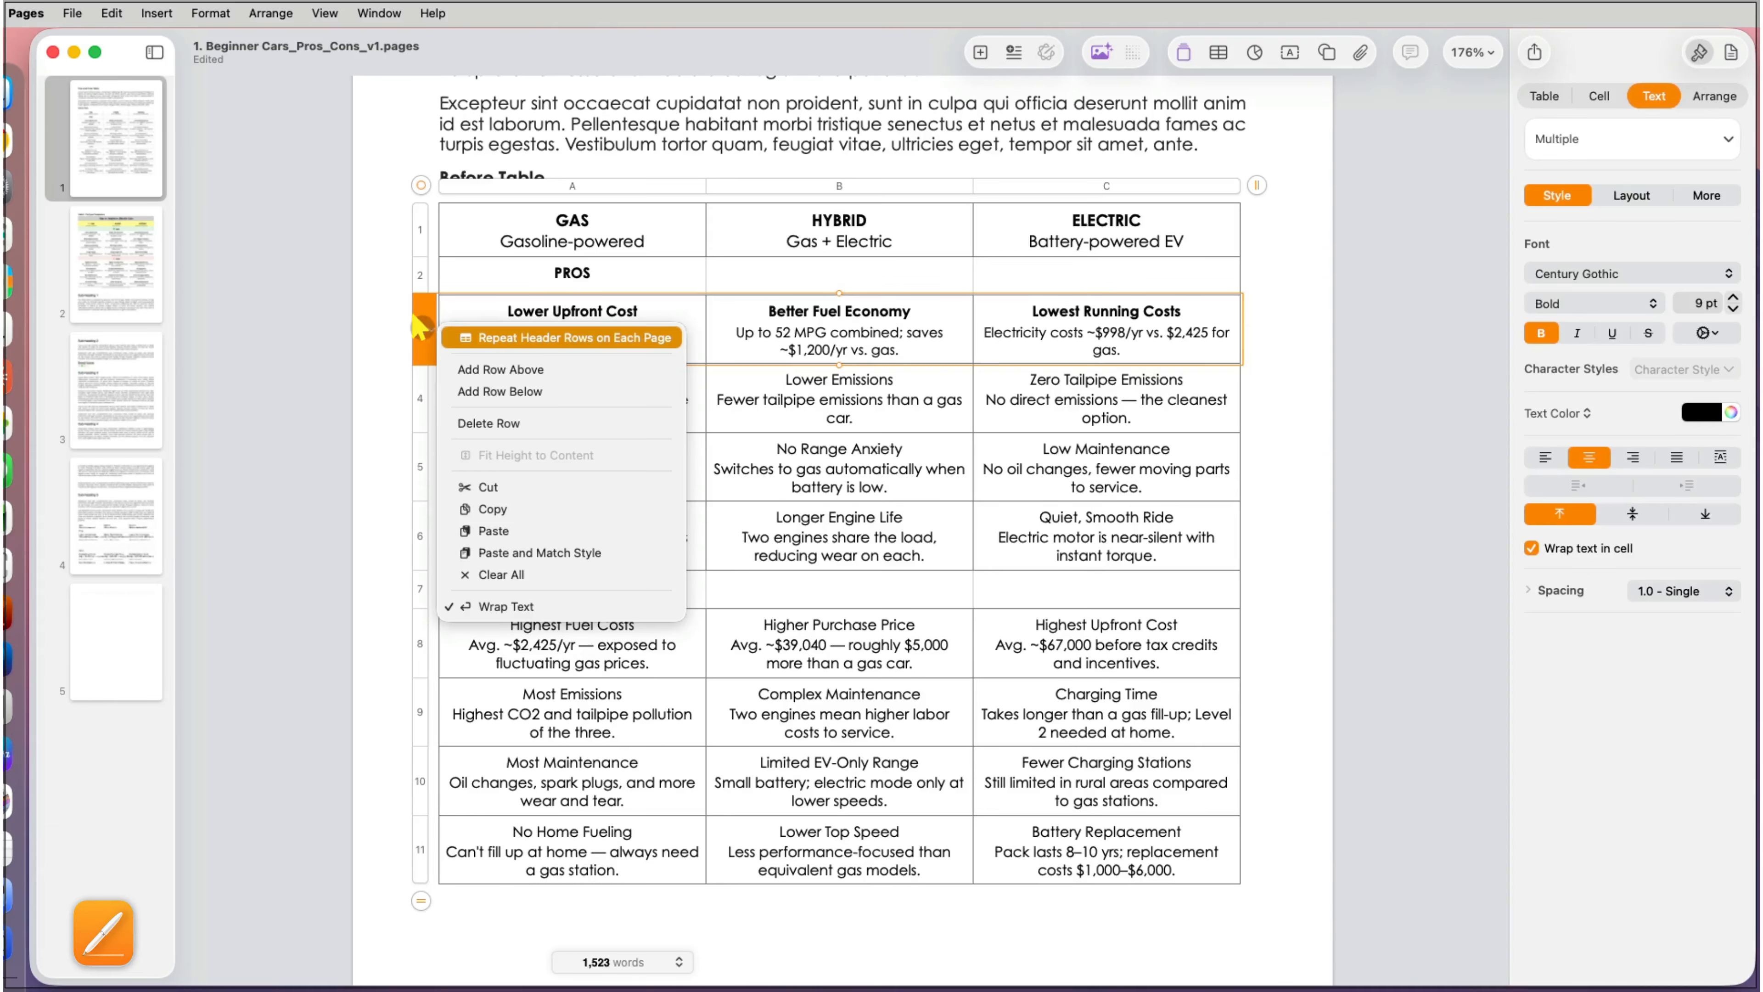
{"action": "left_click", "coordinate": [489, 508]}
{"action": "left_click", "coordinate": [424, 397]}
{"action": "right_click", "coordinate": [427, 399]}
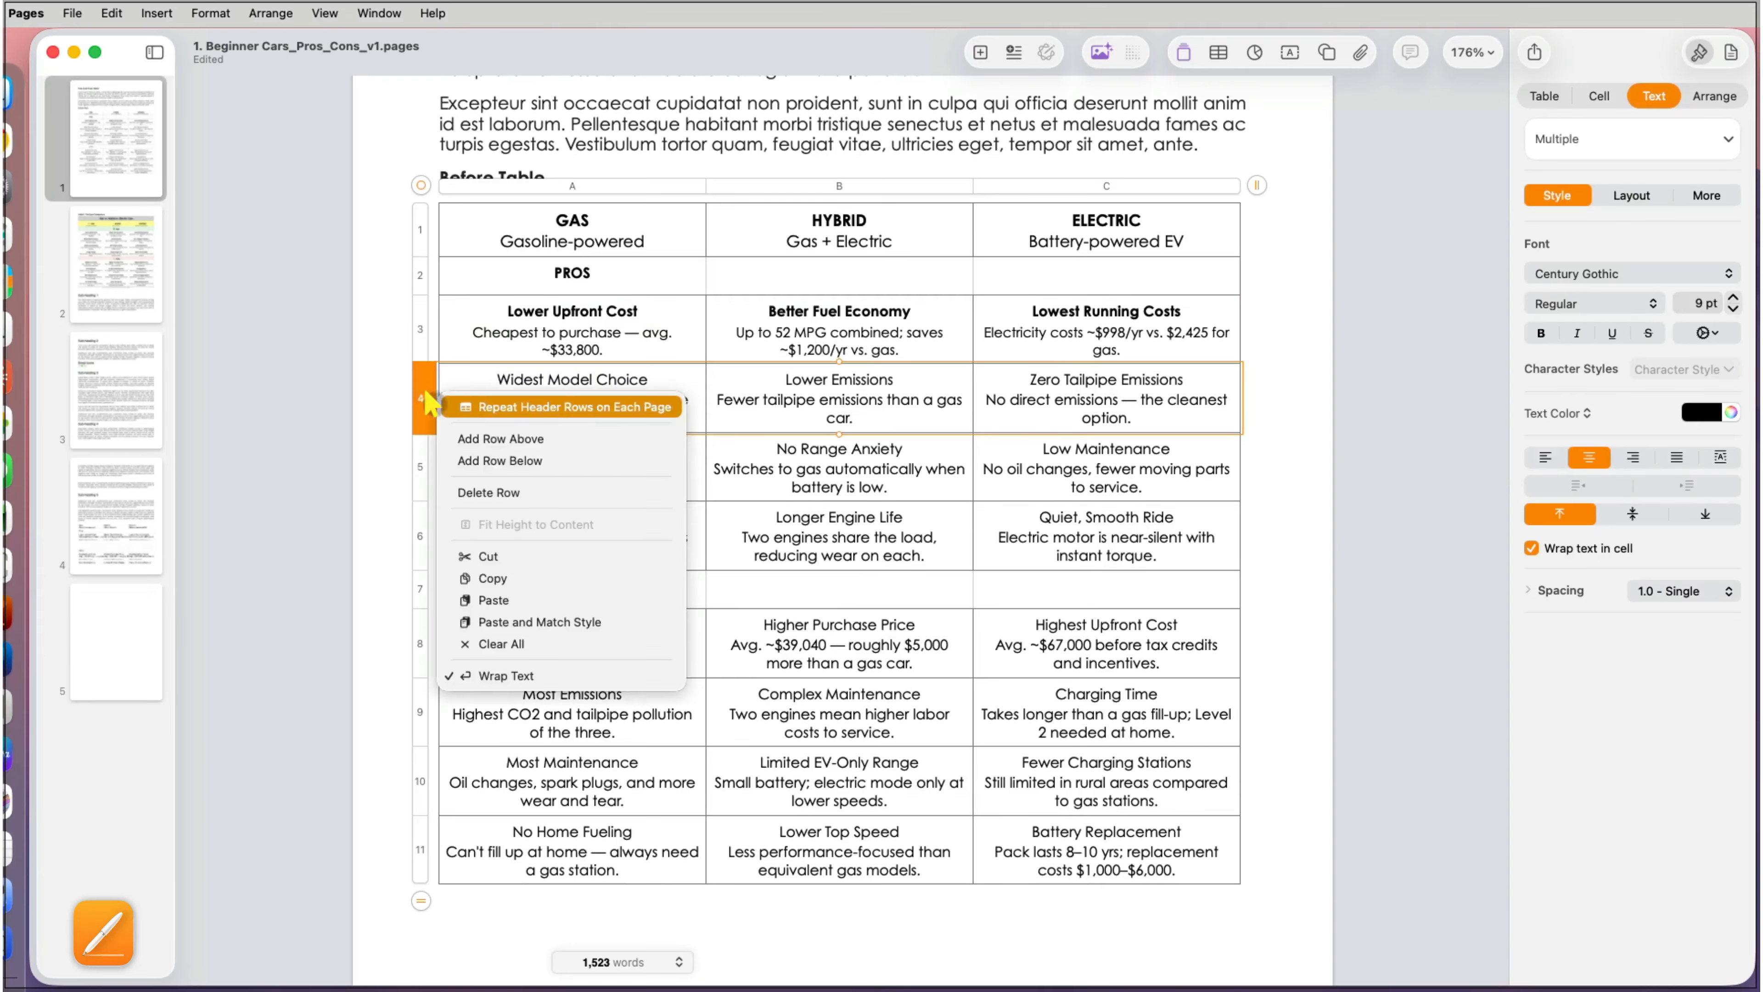
{"action": "left_click", "coordinate": [500, 438]}
{"action": "right_click", "coordinate": [422, 383]}
{"action": "left_click", "coordinate": [485, 582]}
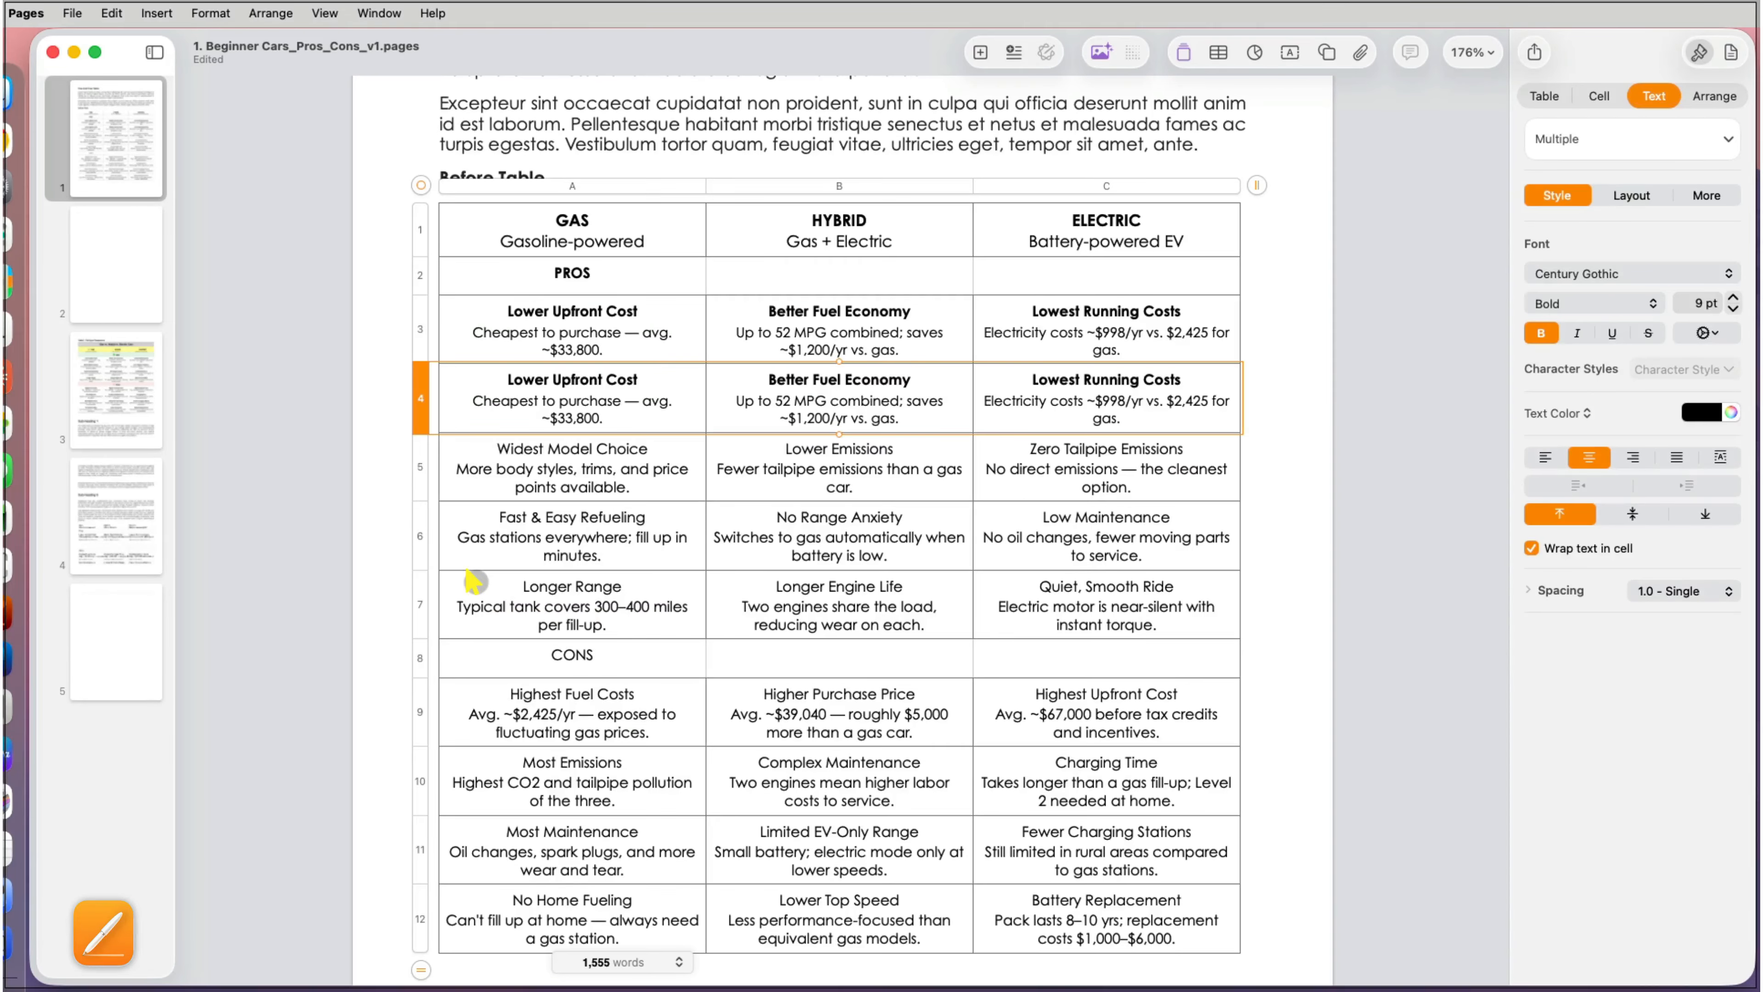
{"action": "right_click", "coordinate": [422, 385]}
{"action": "left_click", "coordinate": [472, 492]}
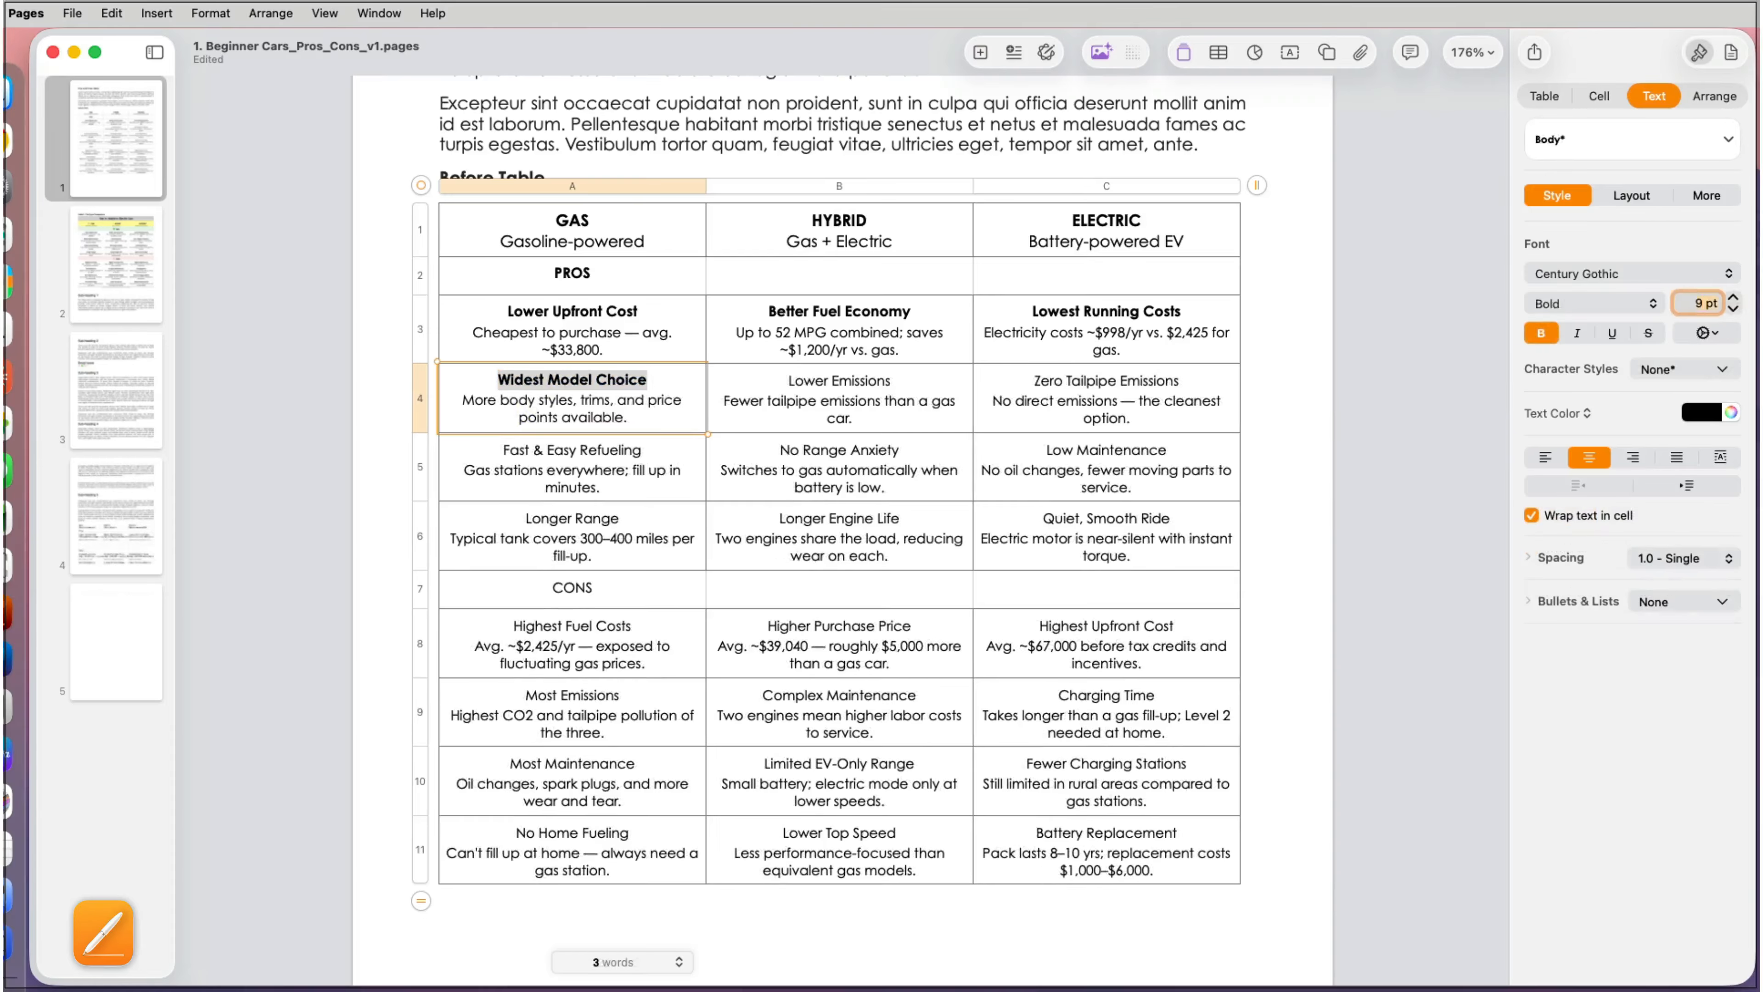
Step: Format the row 4 headings Lower Emissions and Zero Tailpipe Emissions as bold 9 pt text
{"action": "left_click_drag", "start_coordinate": [890, 381], "coordinate": [784, 382]}
{"action": "key", "text": "super+b"}
{"action": "left_click", "coordinate": [1140, 417]}
{"action": "left_click_drag", "start_coordinate": [1180, 381], "coordinate": [1034, 381]}
{"action": "key", "text": "super+b"}
{"action": "left_click", "coordinate": [1693, 302]}
Step: Make the headings in rows 5 and 6 bold, from Fast & Easy Refueling to Quiet, Smooth Ride
{"action": "triple_click", "coordinate": [1106, 449]}
{"action": "key", "text": "super+b"}
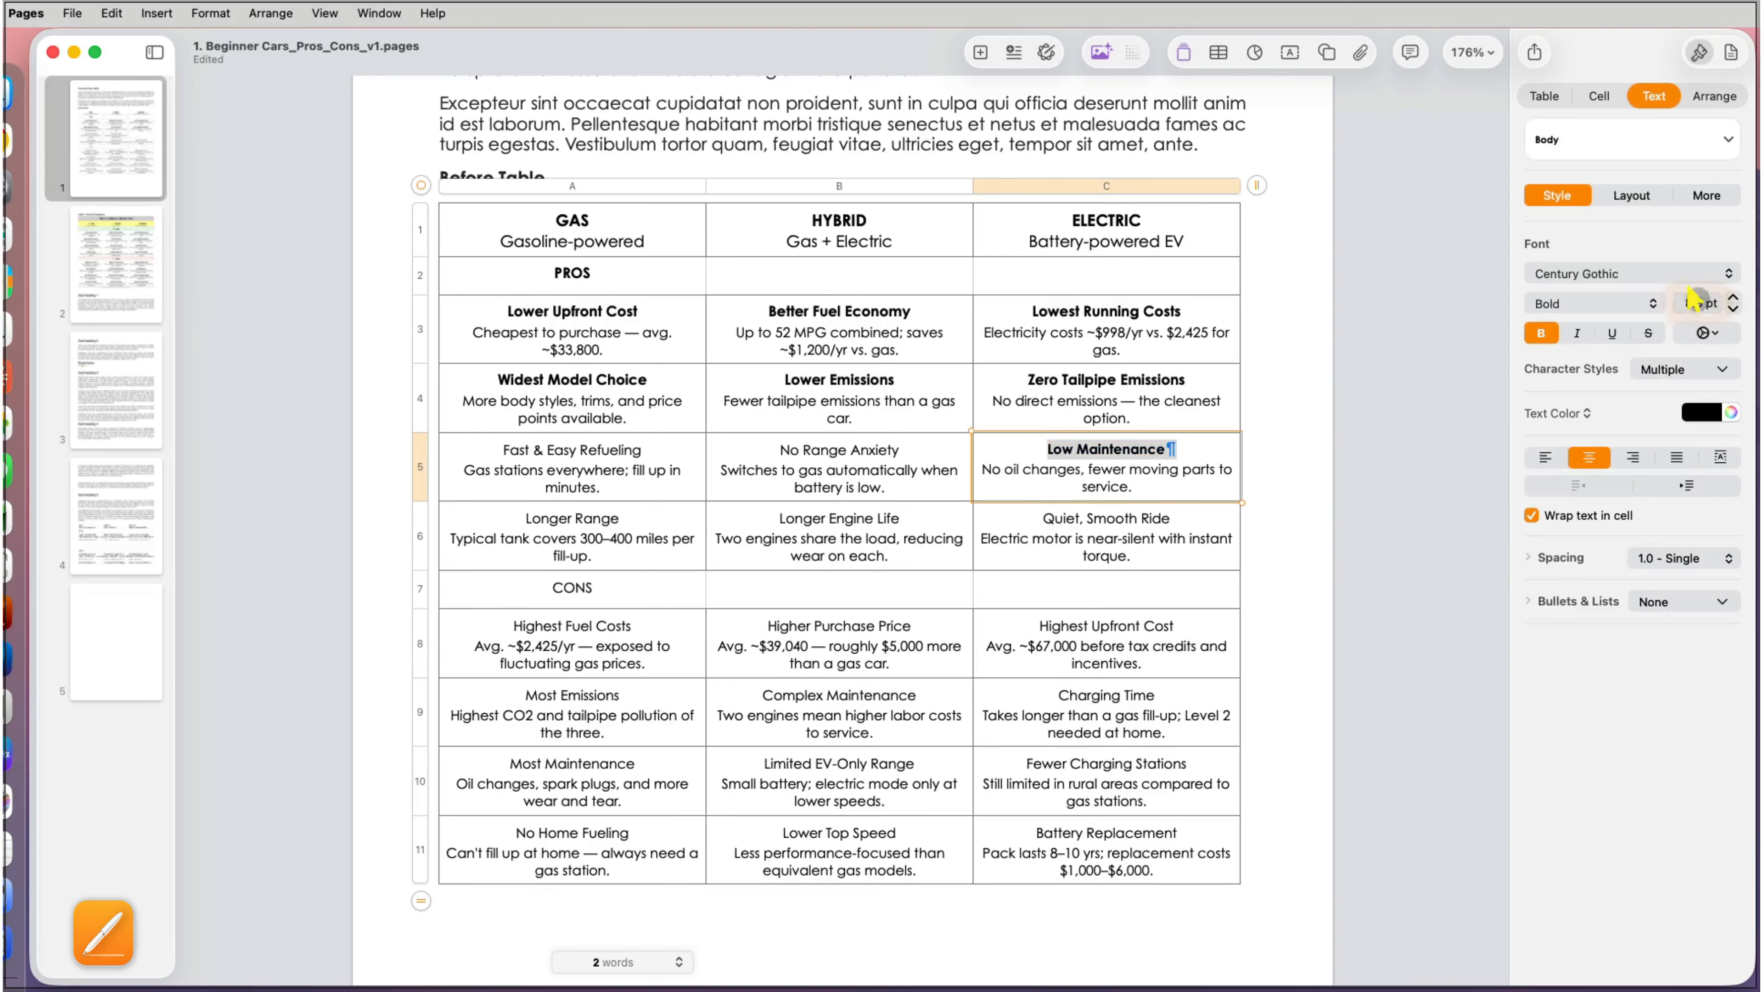
{"action": "triple_click", "coordinate": [839, 450]}
{"action": "key", "text": "super+b"}
{"action": "triple_click", "coordinate": [572, 450]}
{"action": "key", "text": "super+b"}
{"action": "triple_click", "coordinate": [572, 518]}
{"action": "key", "text": "super+b"}
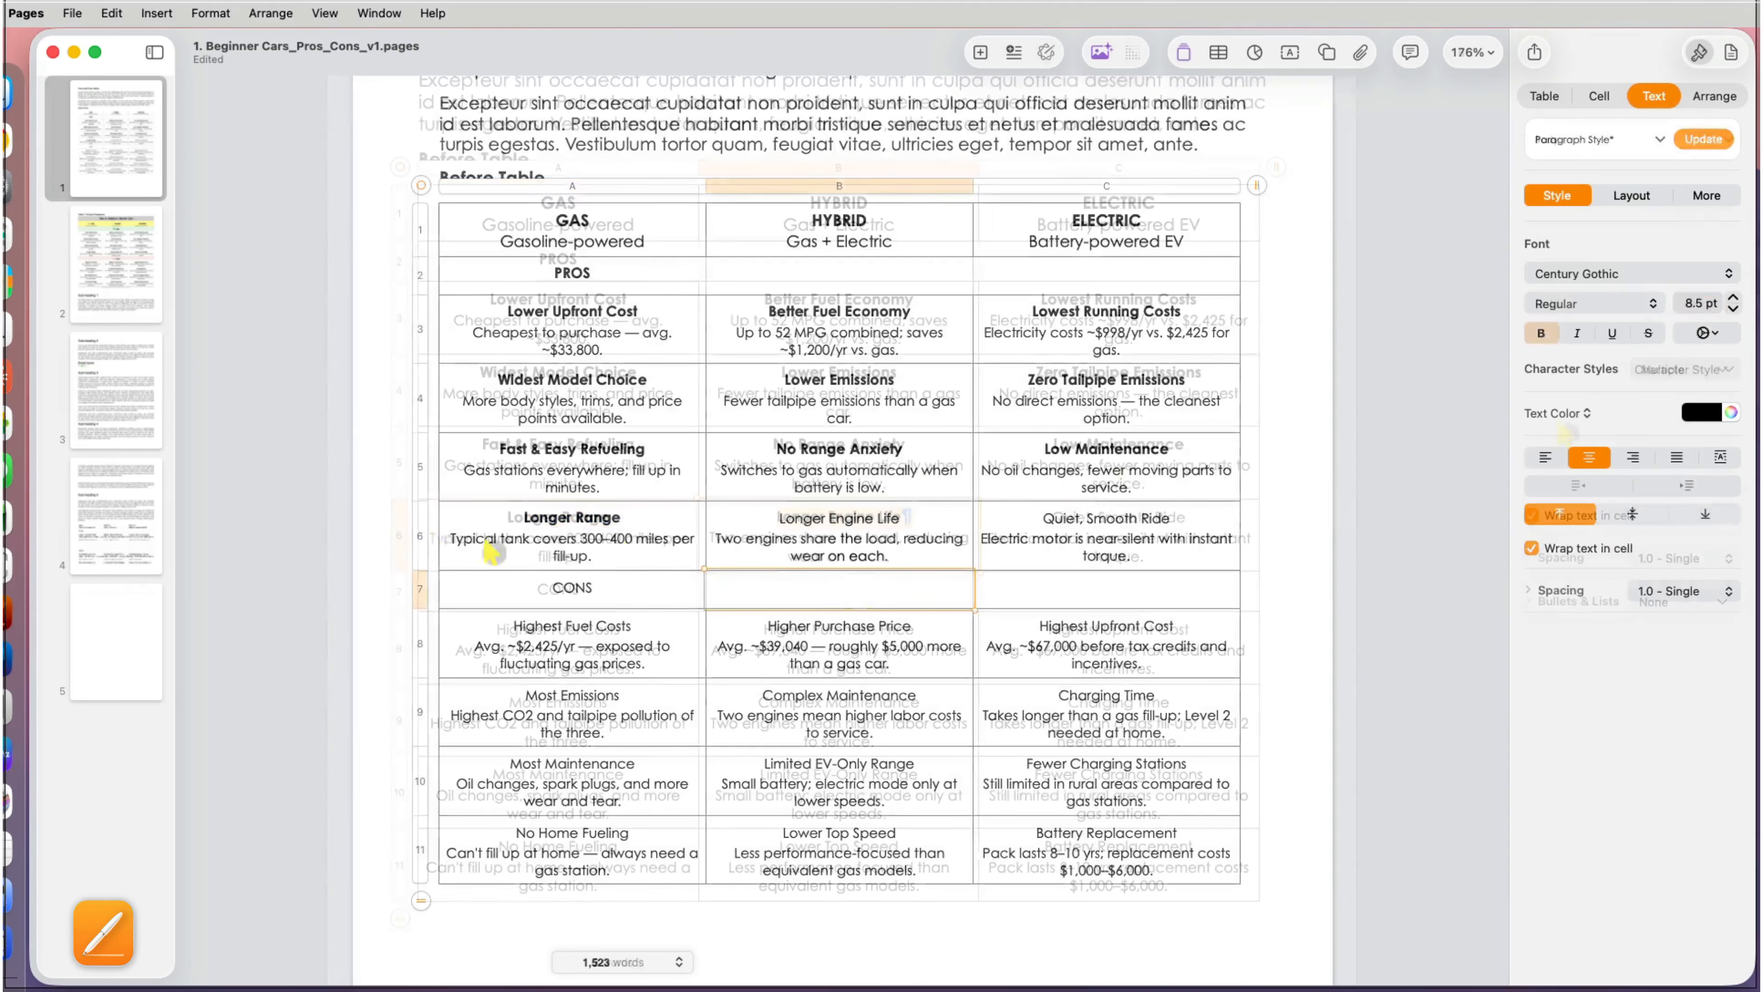
Step: Make the CONS headings in rows 8 and 9 bold, from Highest Fuel Costs to Charging Time
{"action": "triple_click", "coordinate": [557, 628]}
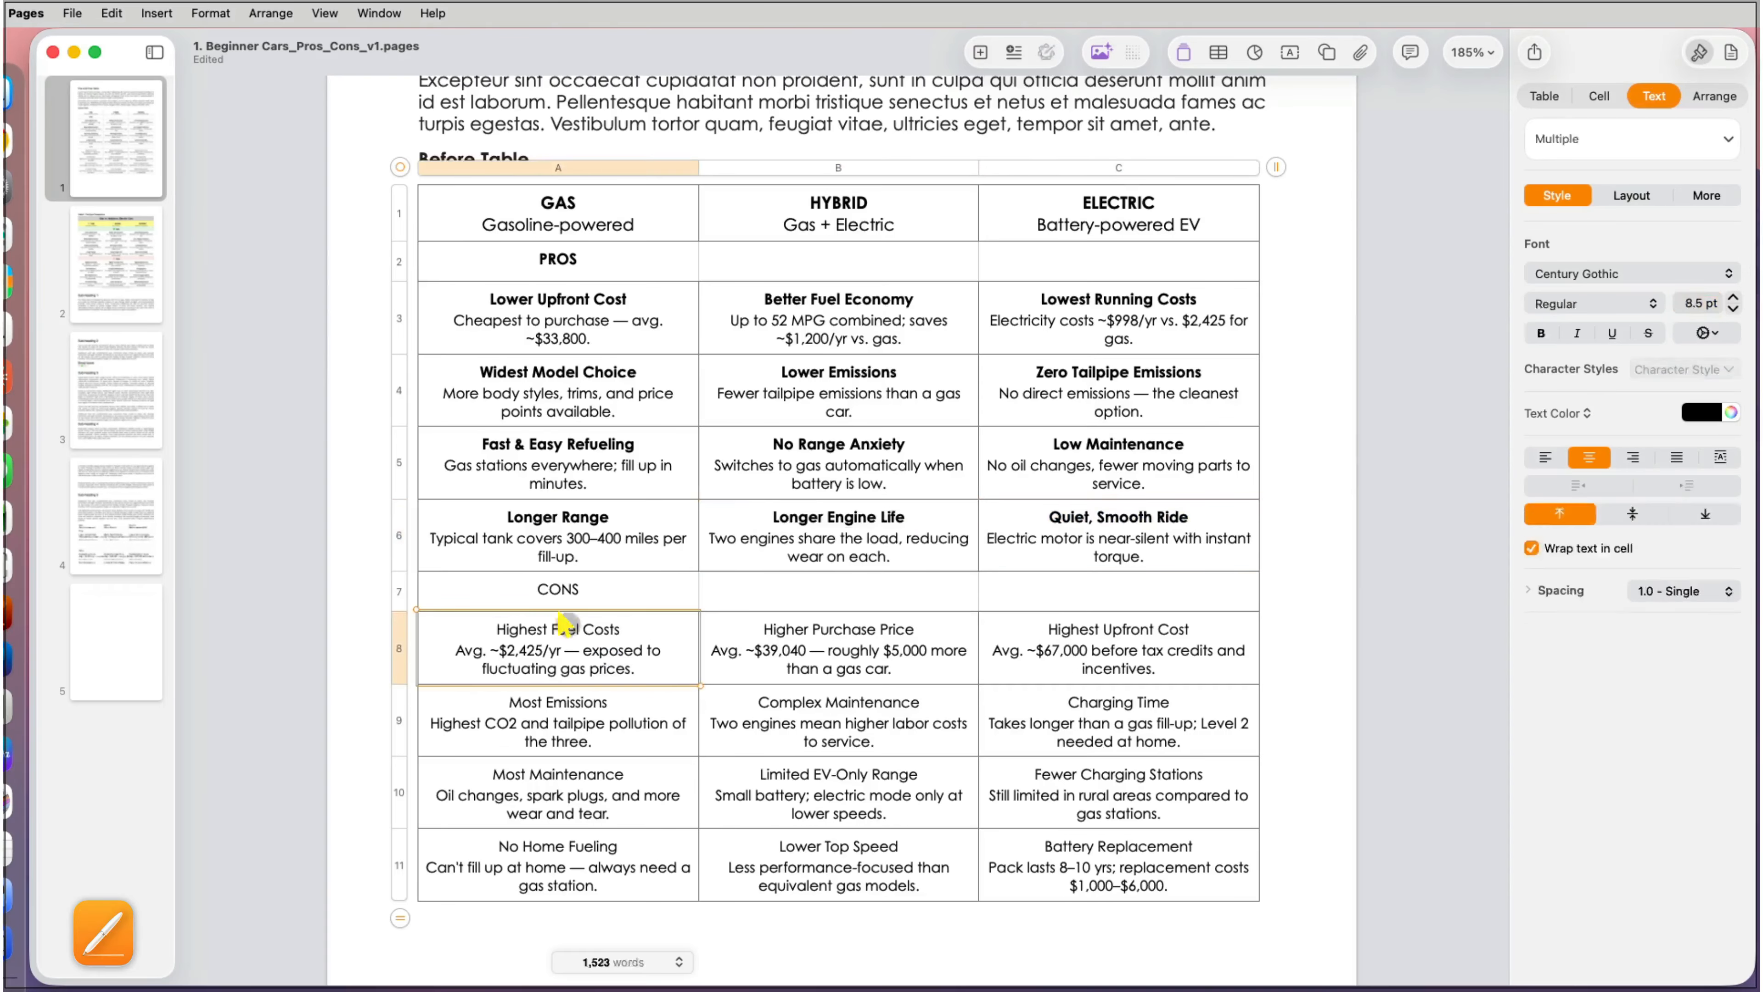
{"action": "key", "text": "super+b"}
{"action": "triple_click", "coordinate": [840, 628]}
{"action": "key", "text": "super+b"}
{"action": "triple_click", "coordinate": [558, 702]}
{"action": "key", "text": "super+b"}
{"action": "triple_click", "coordinate": [1118, 702]}
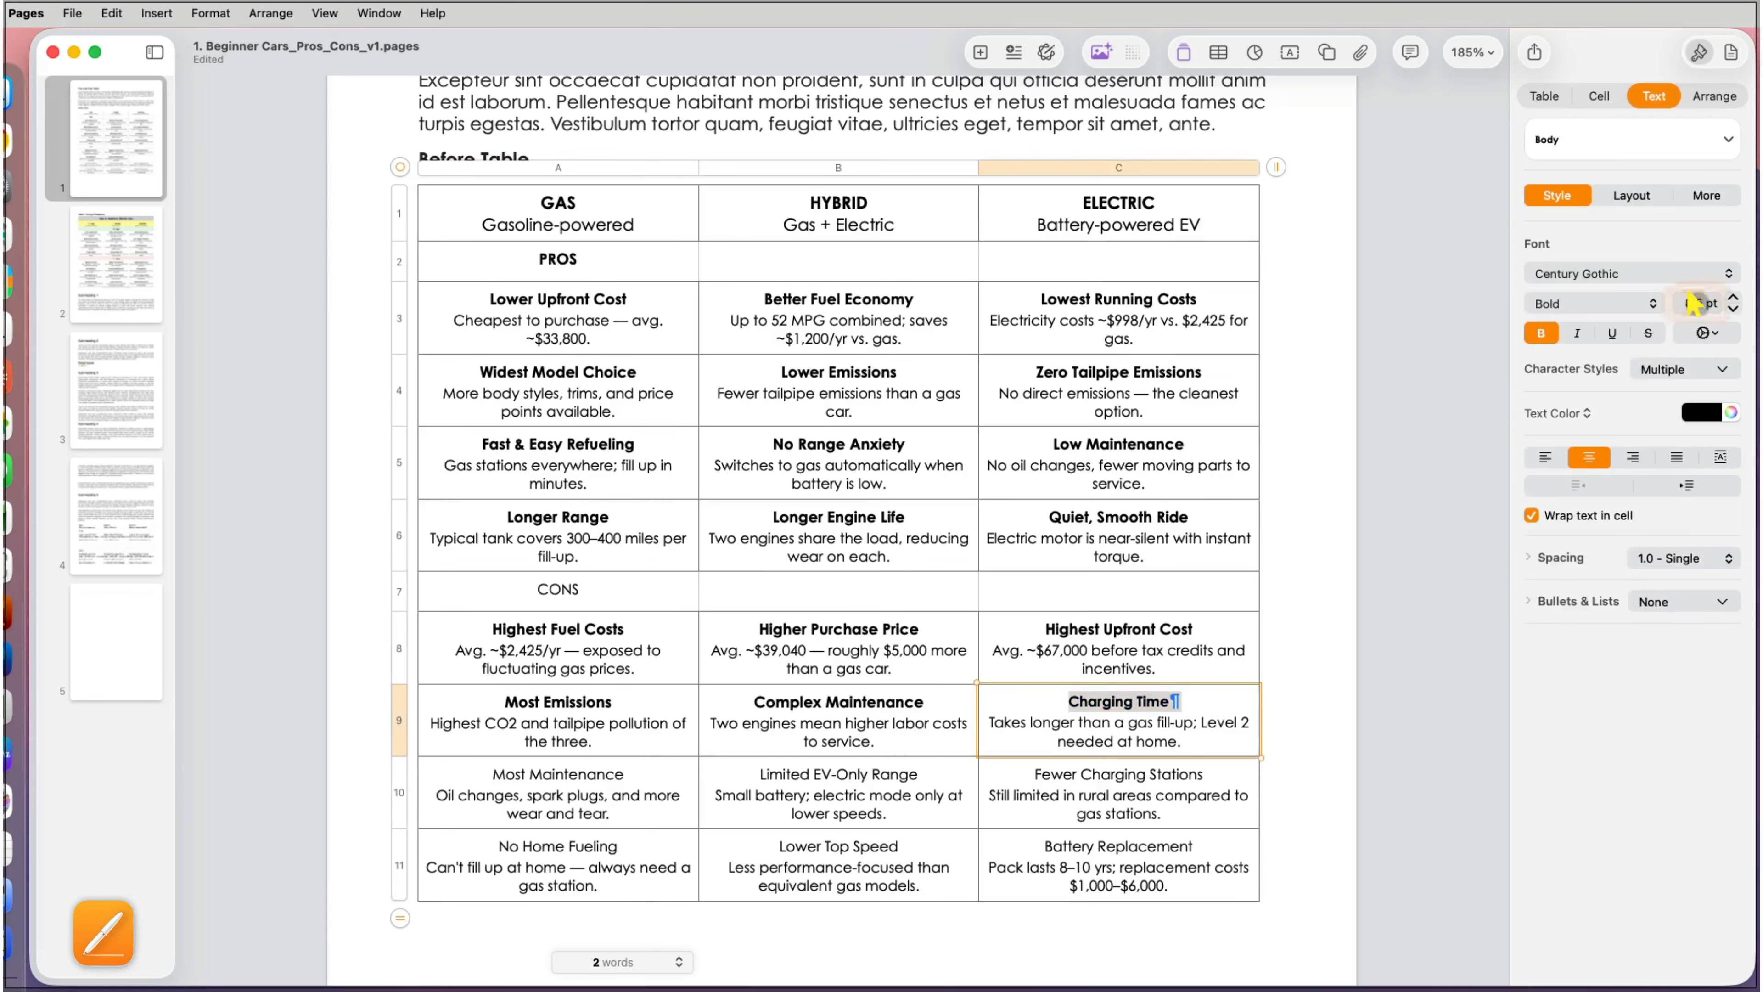
Step: Make the headings in rows 10 and 11 bold, from Most Maintenance to Battery Replacement
{"action": "triple_click", "coordinate": [558, 774]}
{"action": "key", "text": "super+b"}
{"action": "triple_click", "coordinate": [838, 774]}
{"action": "triple_click", "coordinate": [1118, 775]}
{"action": "key", "text": "super+b"}
{"action": "triple_click", "coordinate": [558, 846]}
{"action": "triple_click", "coordinate": [839, 846]}
{"action": "triple_click", "coordinate": [1118, 845]}
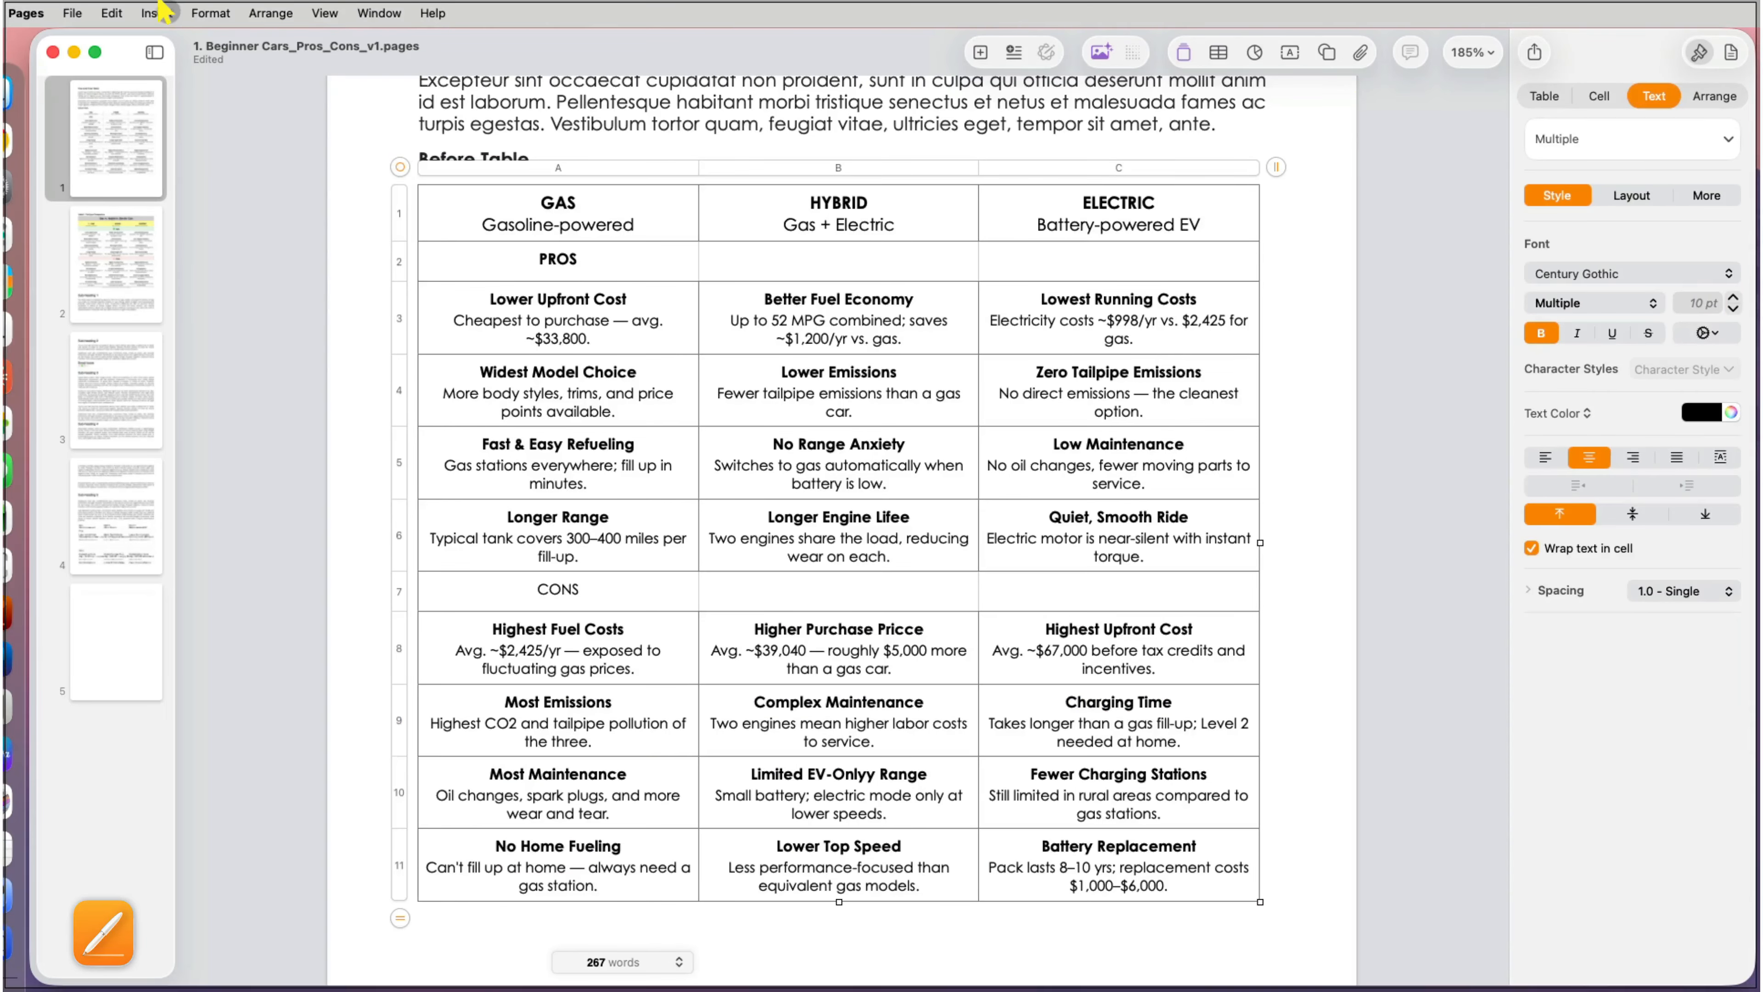
Step: Run the spelling check and correct the misspelled table headings to Life, Price and Only
{"action": "left_click", "coordinate": [111, 12]}
{"action": "mouse_move", "coordinate": [242, 519]}
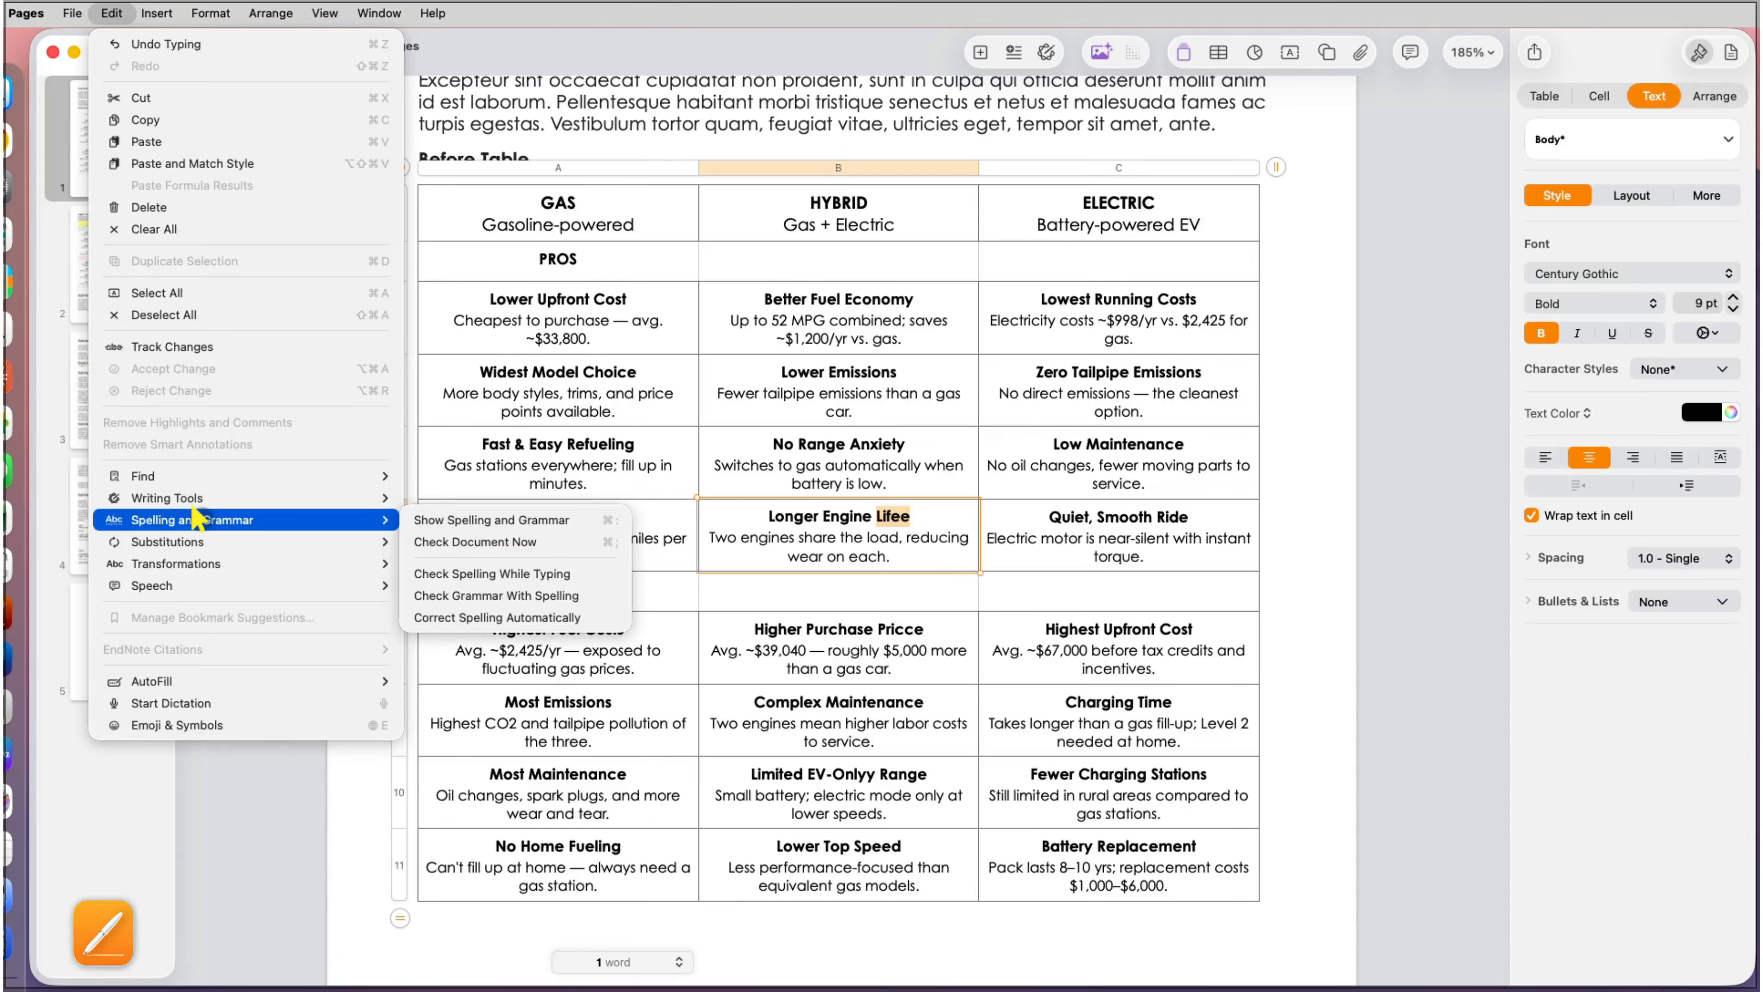
{"action": "left_click", "coordinate": [479, 519]}
{"action": "double_click", "coordinate": [1402, 716]}
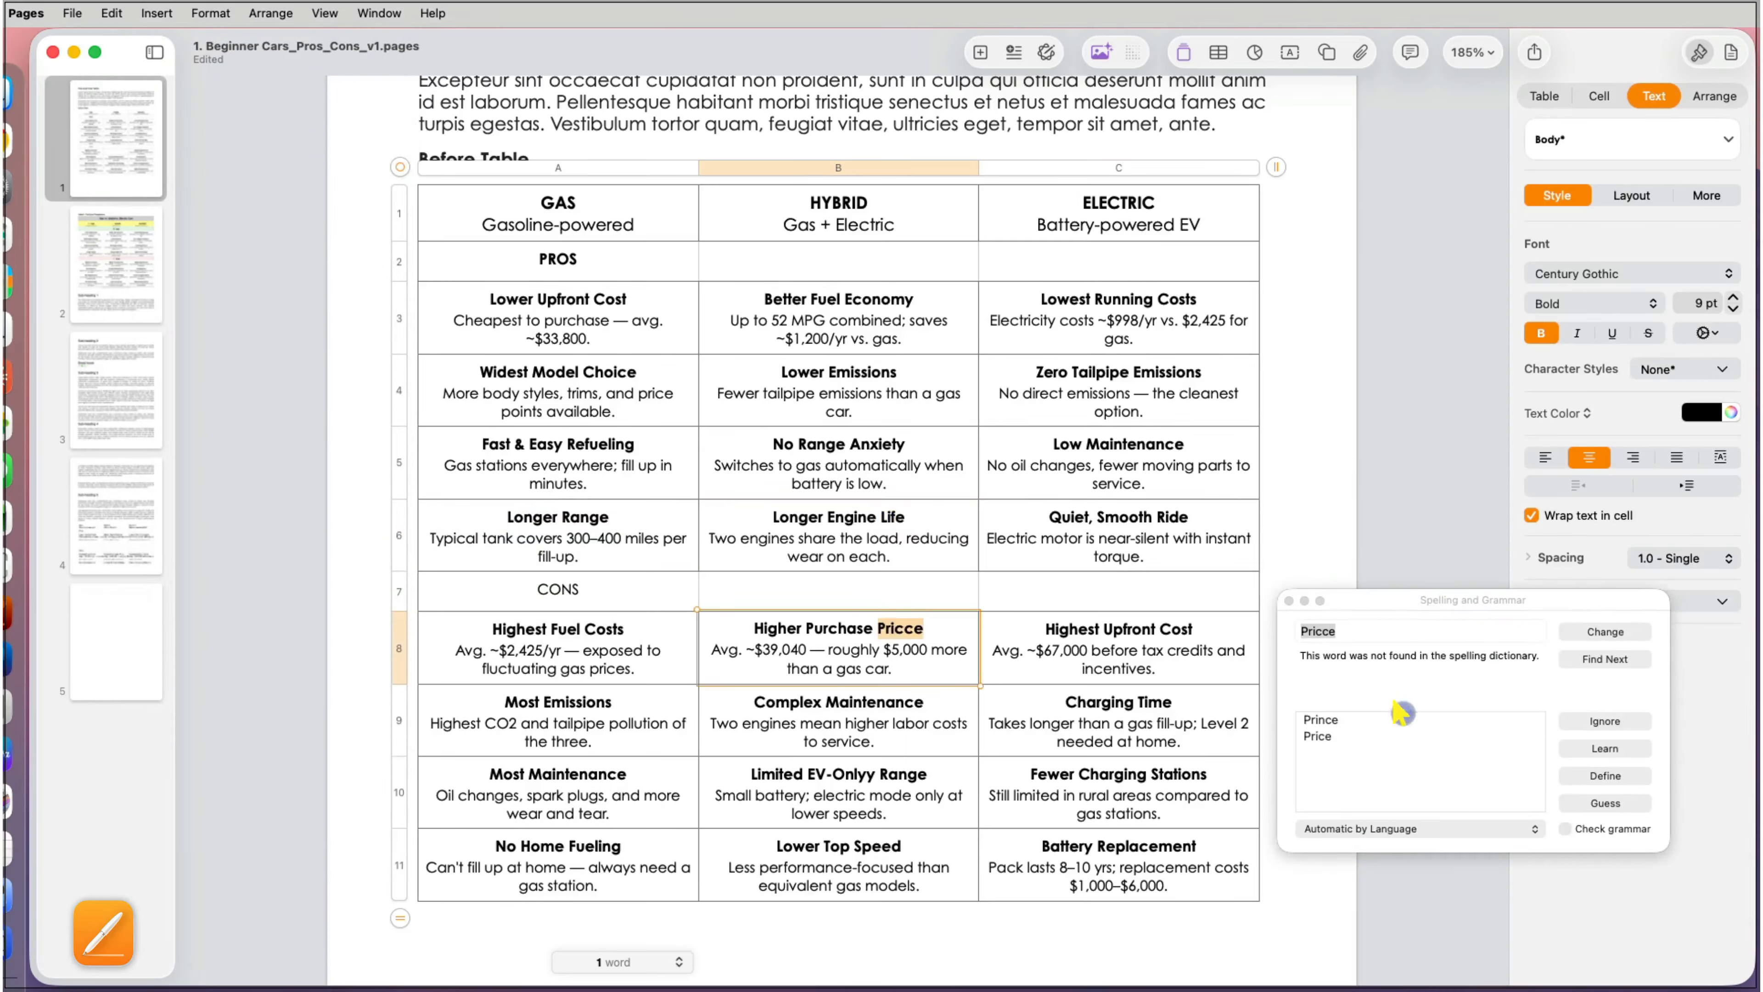
{"action": "left_click", "coordinate": [1394, 735]}
{"action": "left_click", "coordinate": [1604, 631]}
Step: Turn on alternating row color for the whole table and set it to light gray
{"action": "left_click", "coordinate": [400, 167]}
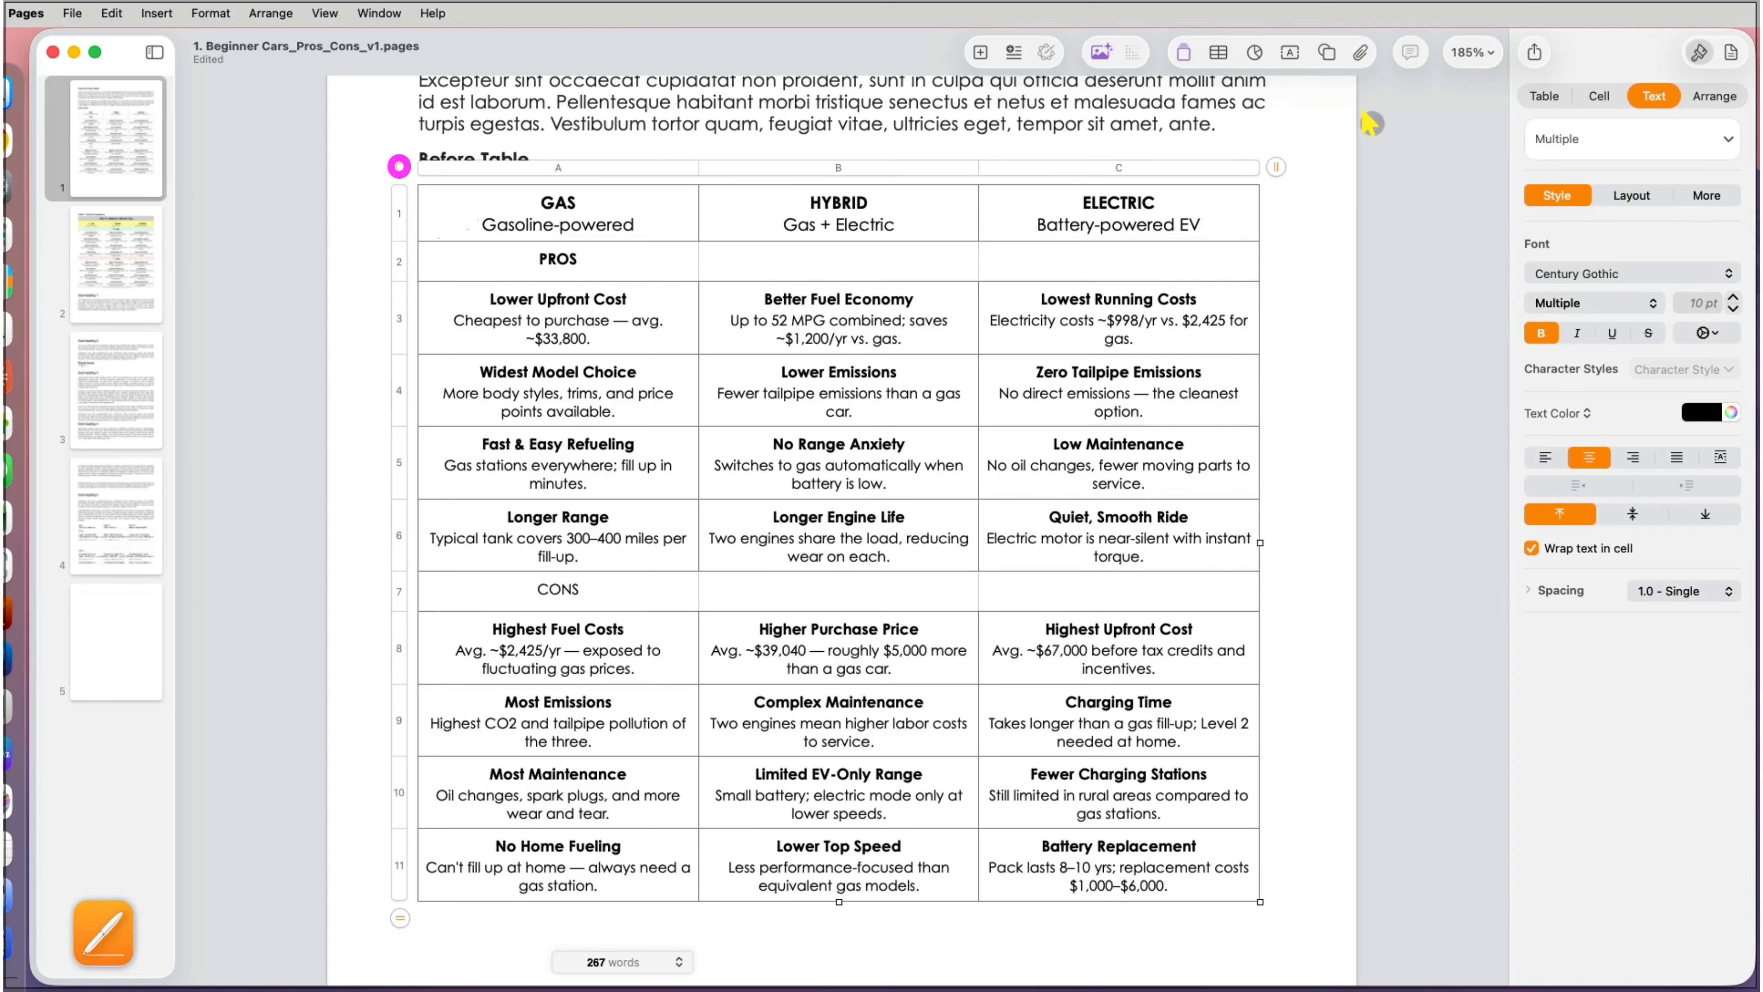
{"action": "left_click", "coordinate": [1543, 95]}
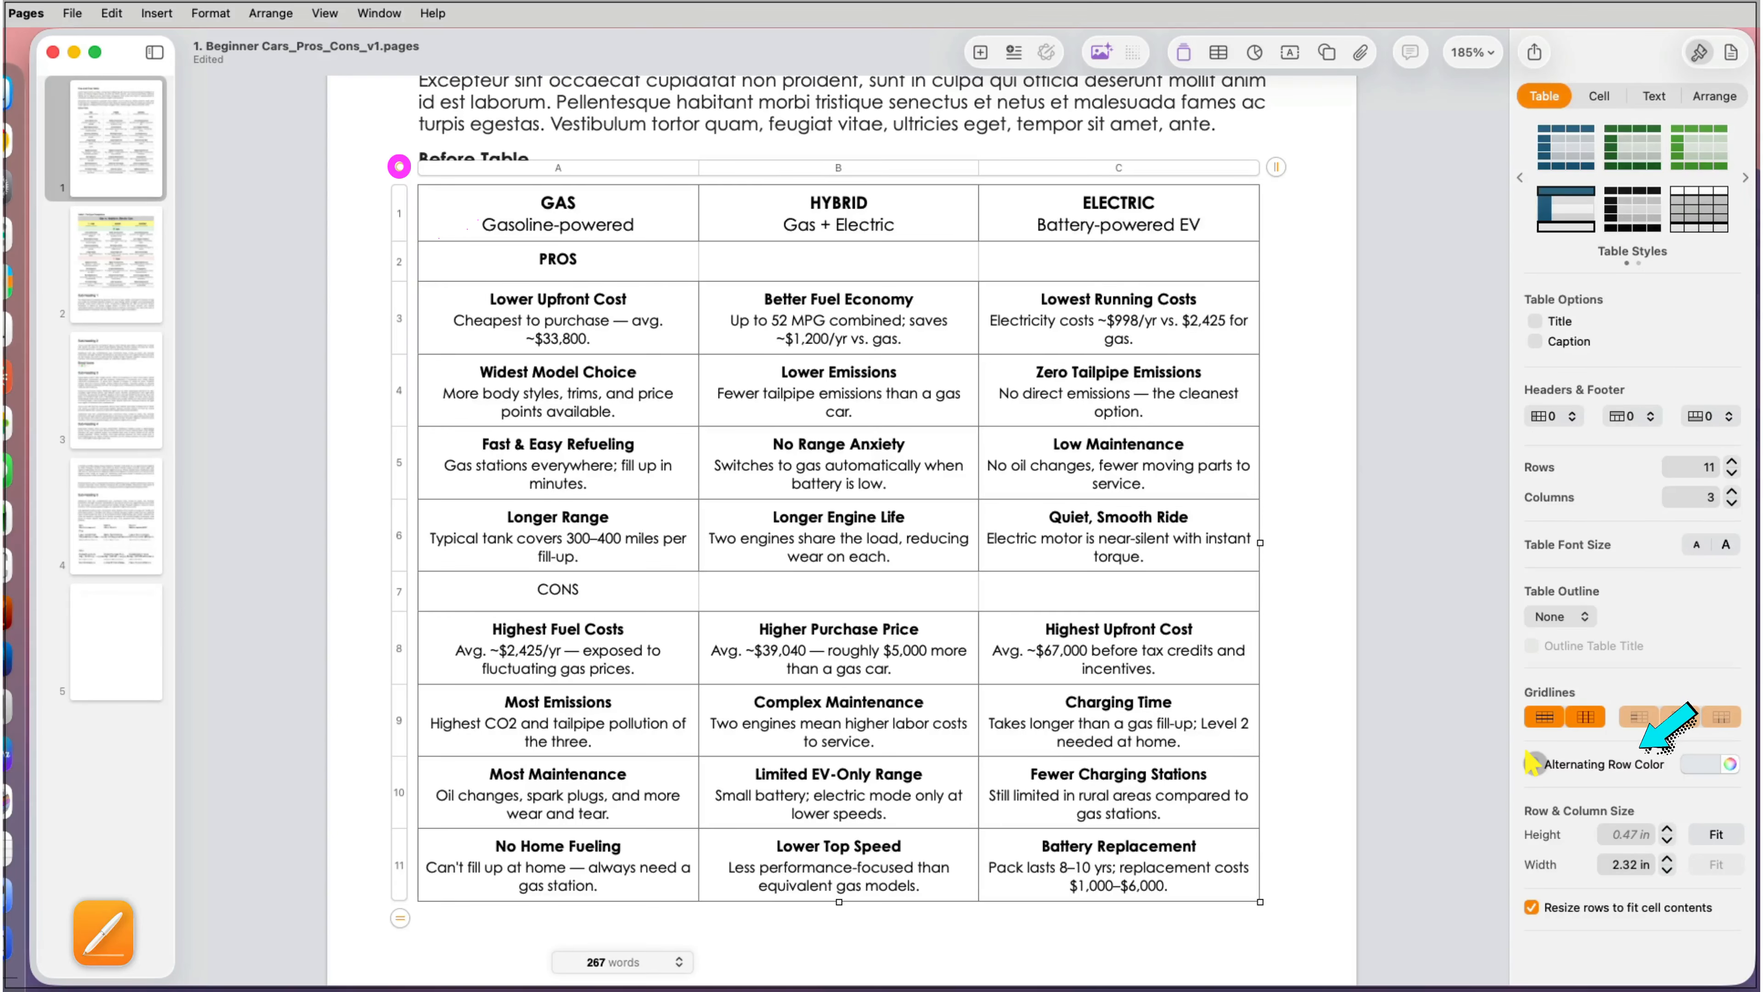
{"action": "left_click", "coordinate": [1532, 763]}
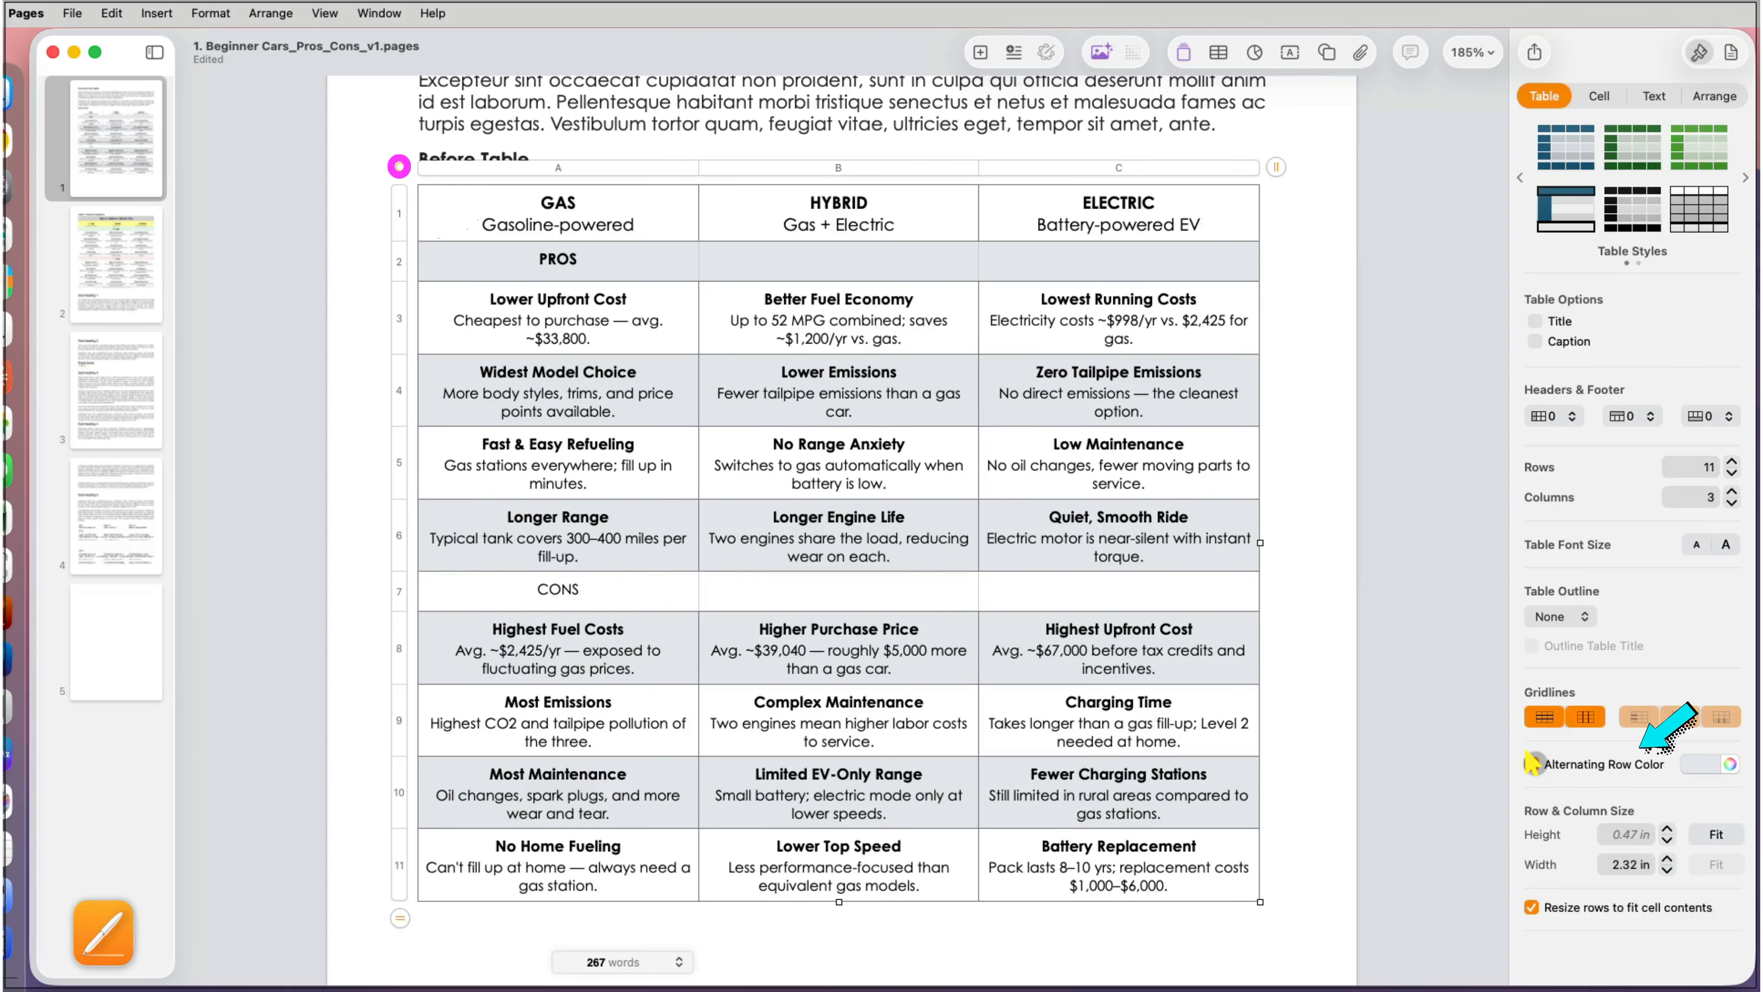
{"action": "left_click", "coordinate": [1709, 764]}
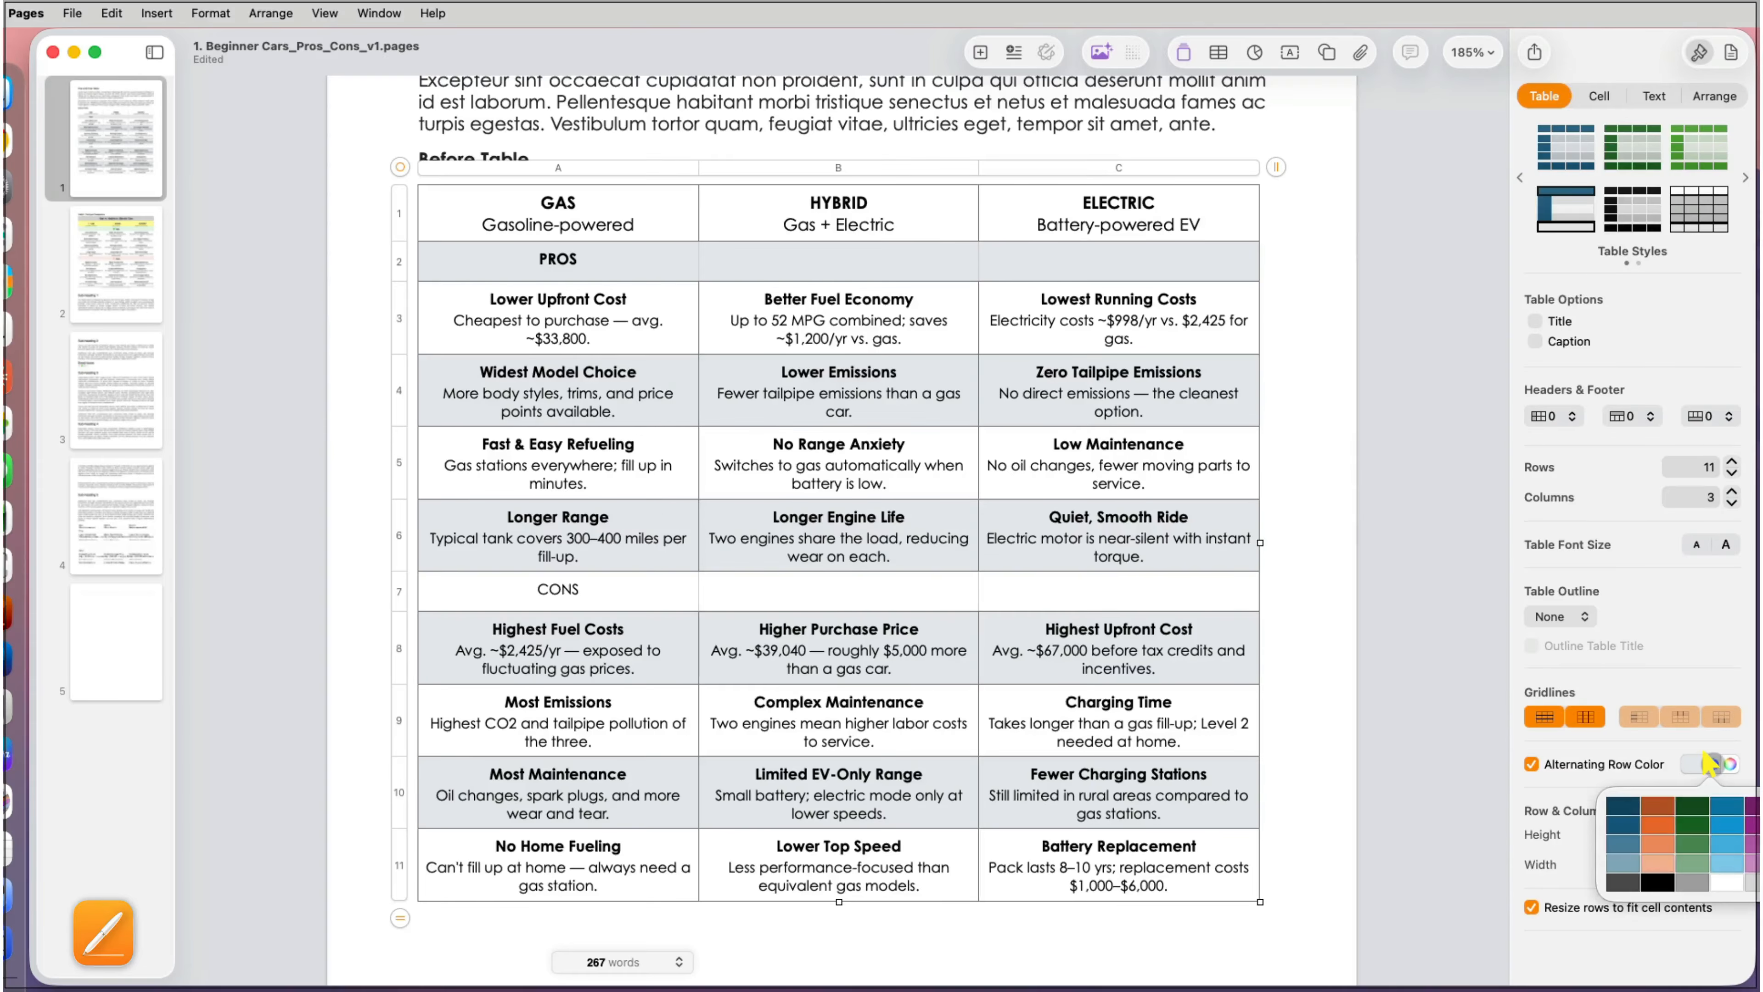
{"action": "left_click", "coordinate": [1709, 764]}
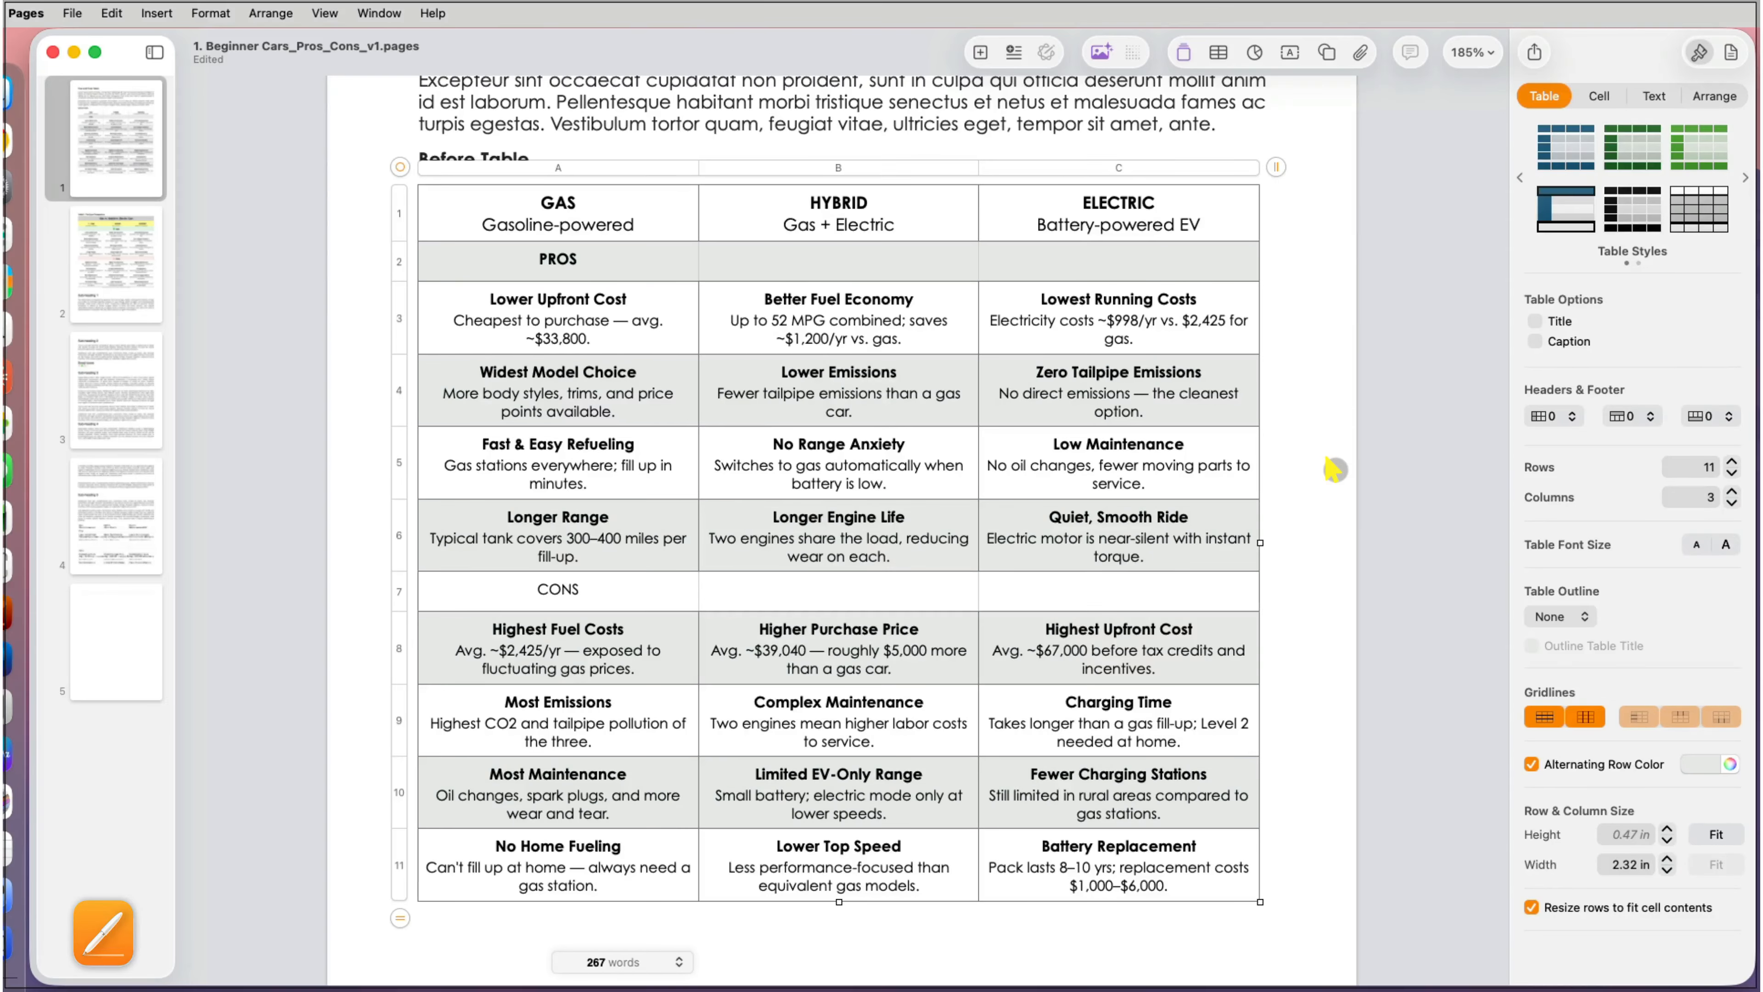
{"action": "left_click", "coordinate": [1334, 470]}
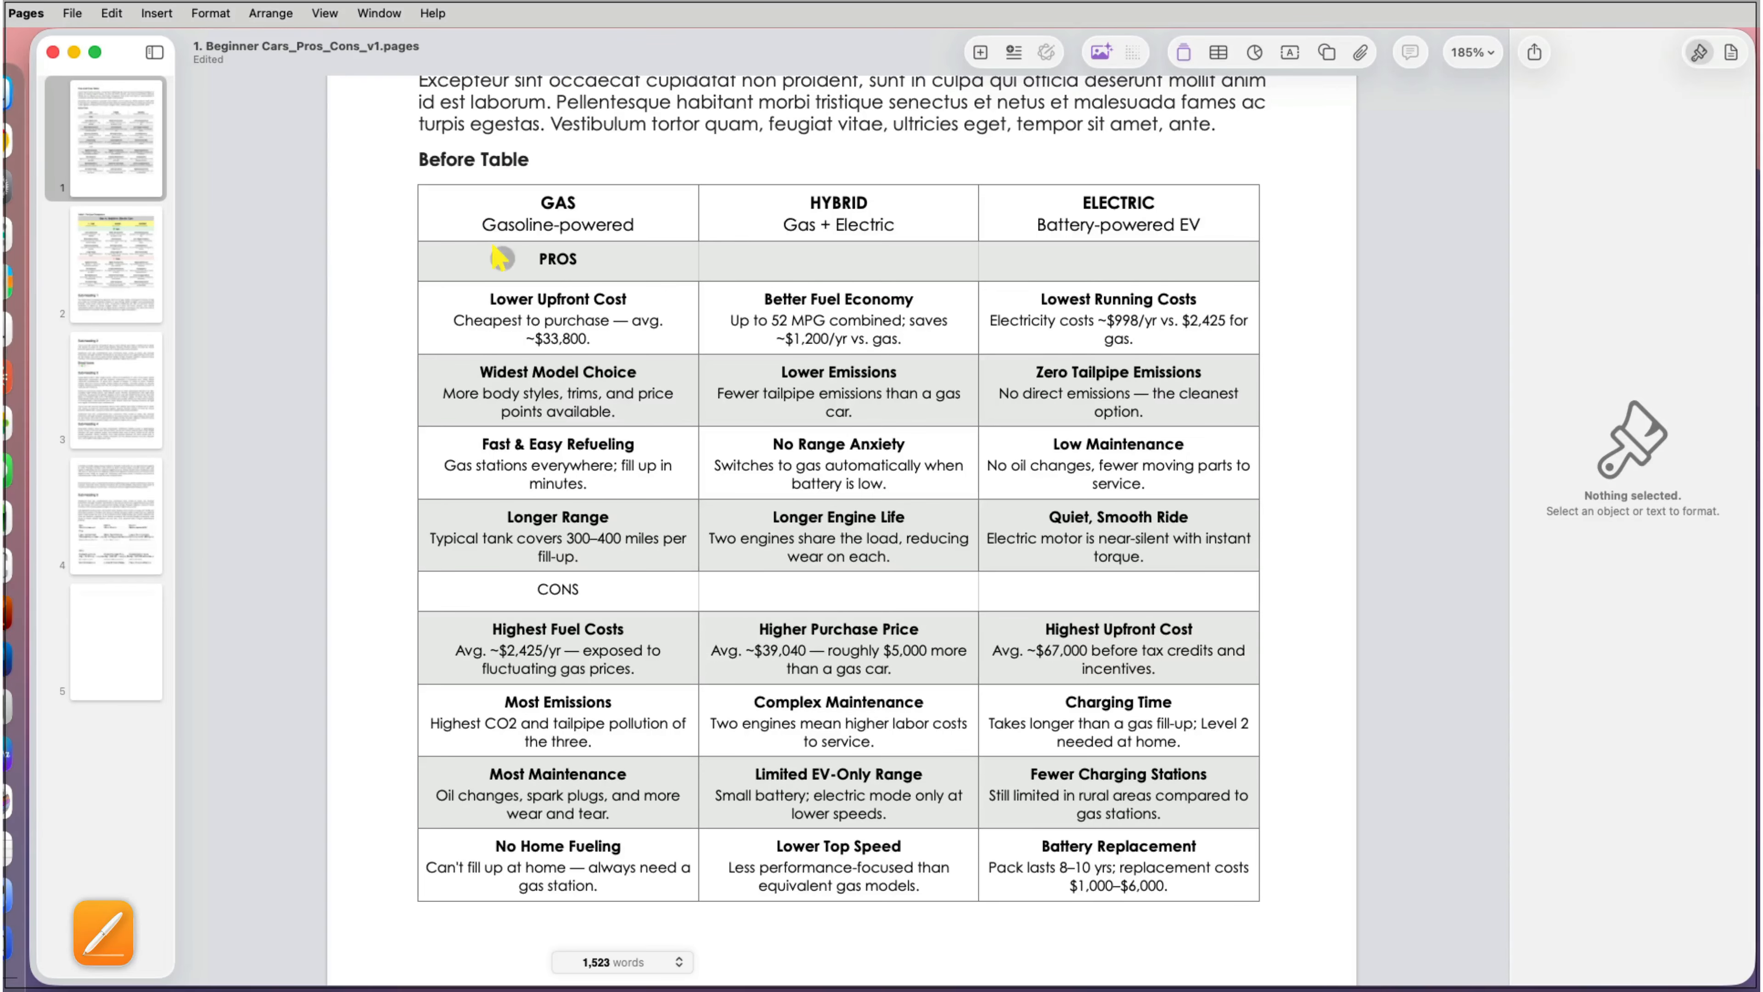
Step: Merge the three cells of row 2 into one PROS heading cell
{"action": "left_click", "coordinate": [499, 258]}
{"action": "left_click", "coordinate": [500, 259]}
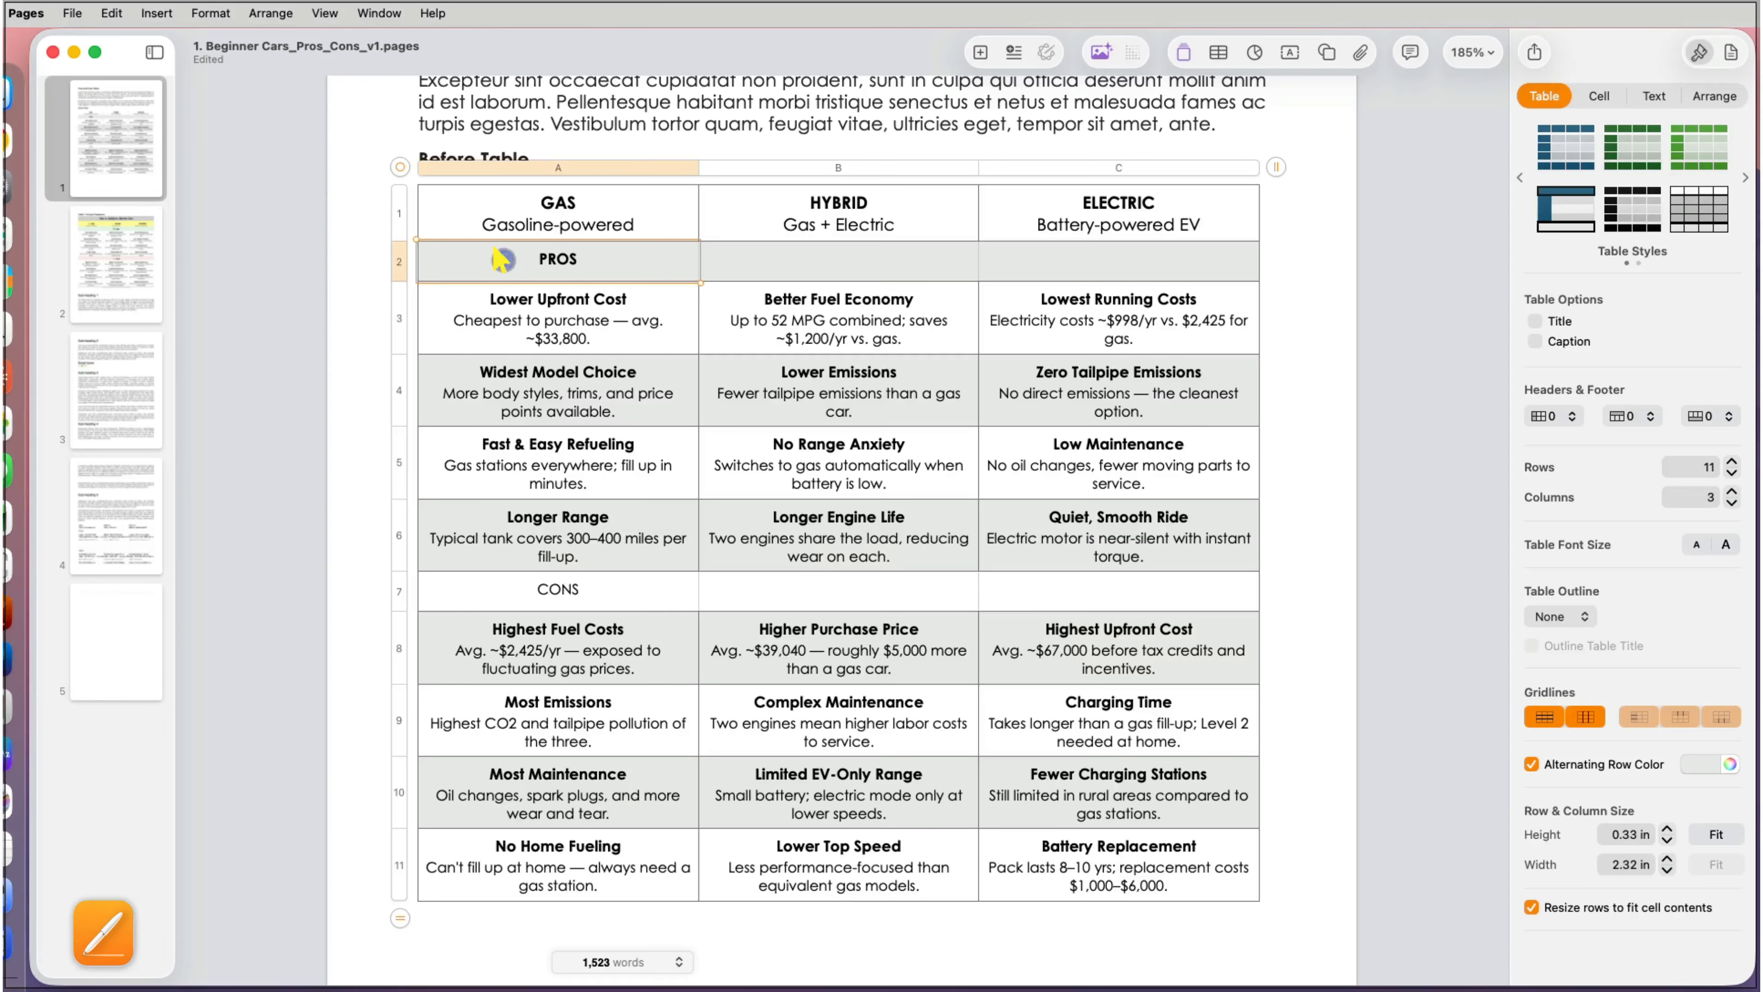
{"action": "left_click", "coordinate": [1041, 269], "text": "shift"}
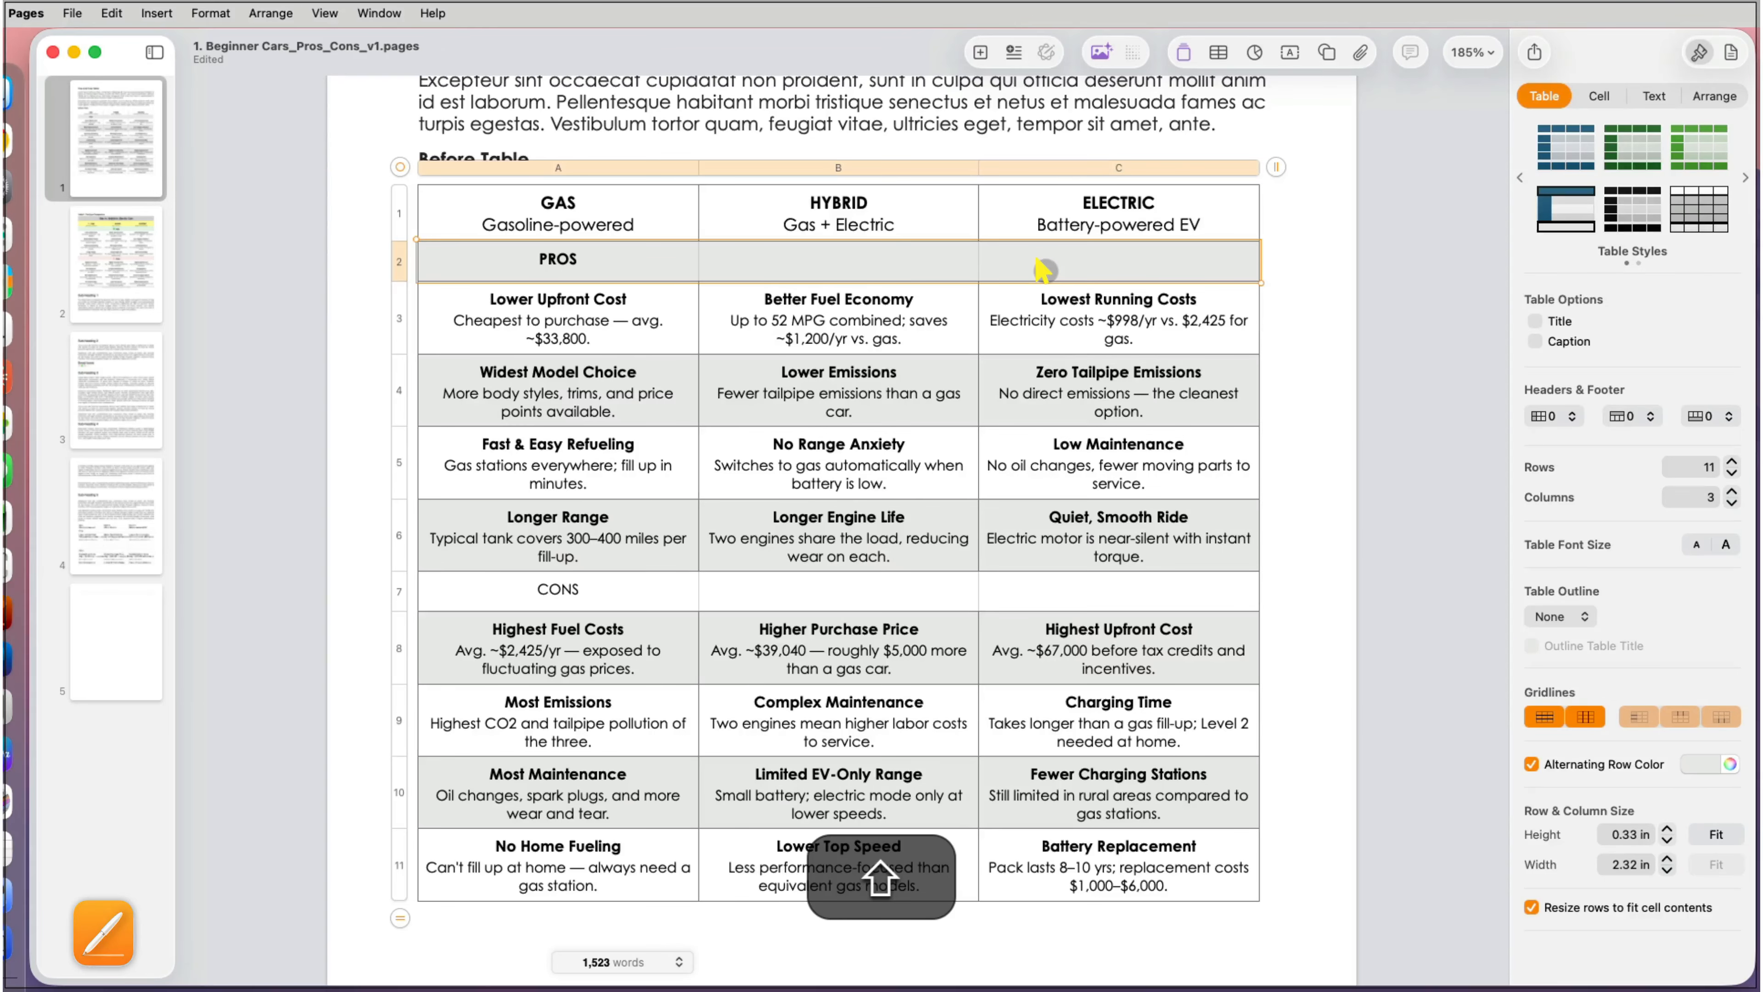
{"action": "right_click", "coordinate": [1041, 270]}
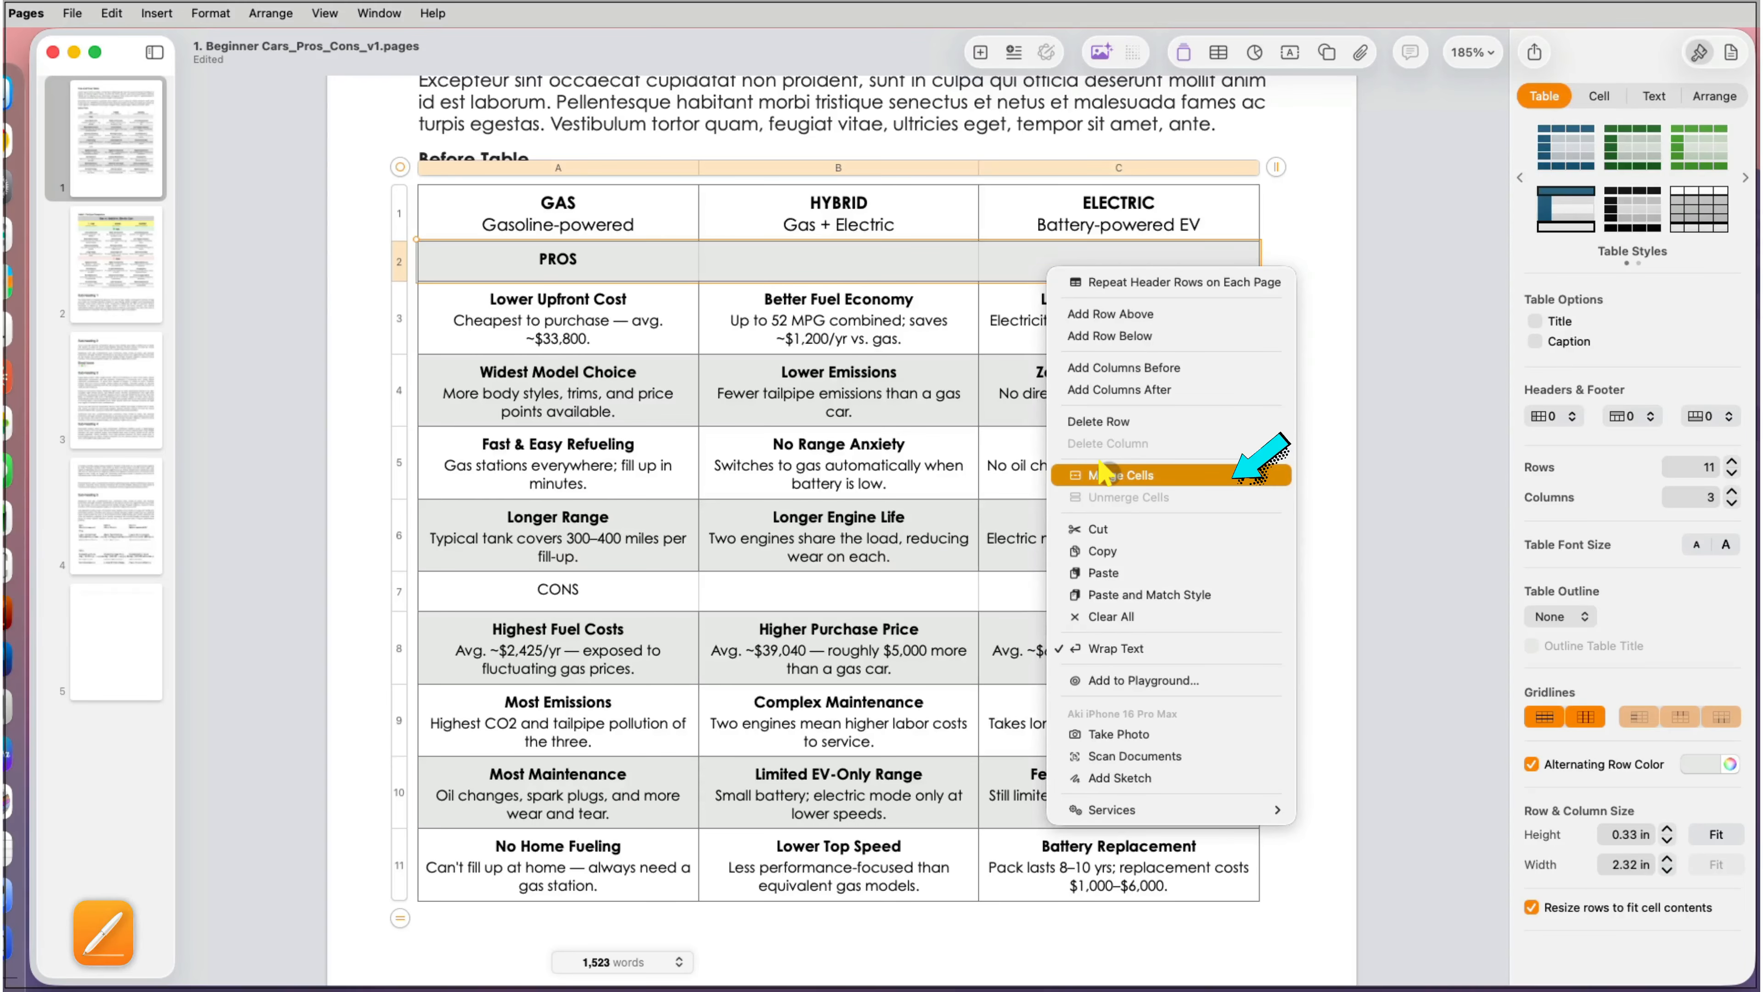
{"action": "left_click", "coordinate": [1104, 474]}
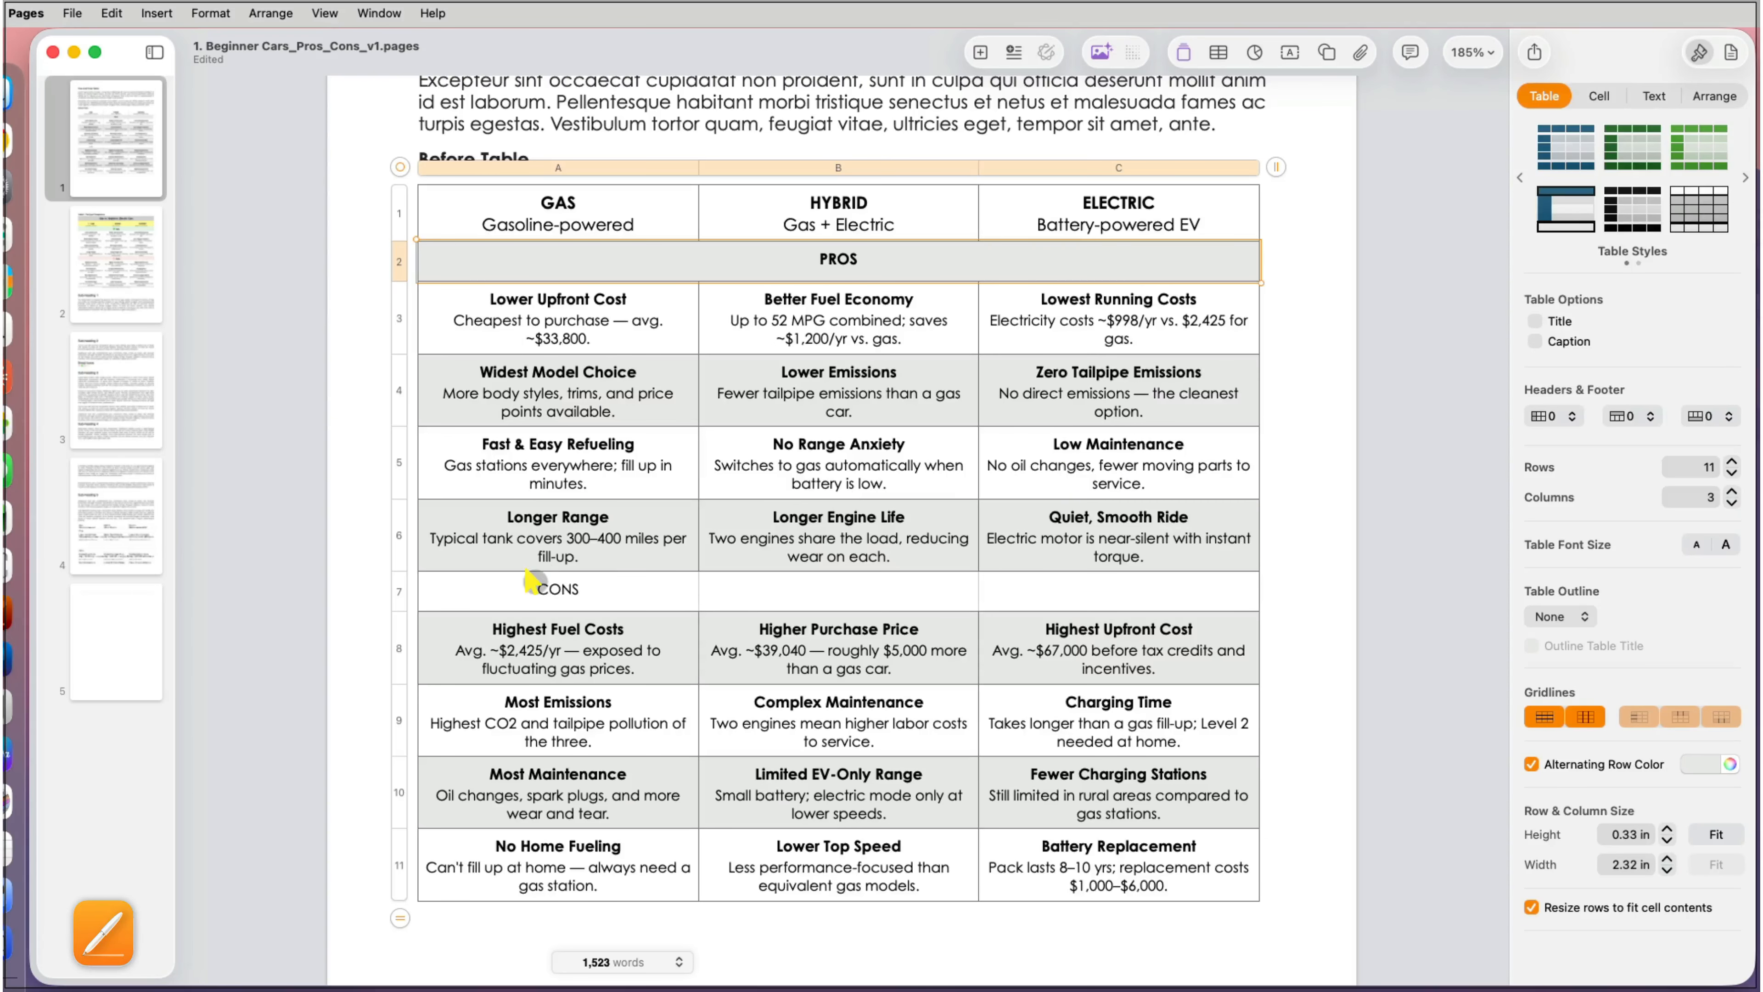
Step: Make CONS bold and merge the three cells of row 7 into one heading cell
{"action": "left_click", "coordinate": [534, 583]}
{"action": "key", "text": "super+b"}
{"action": "left_click", "coordinate": [1038, 596], "text": "shift"}
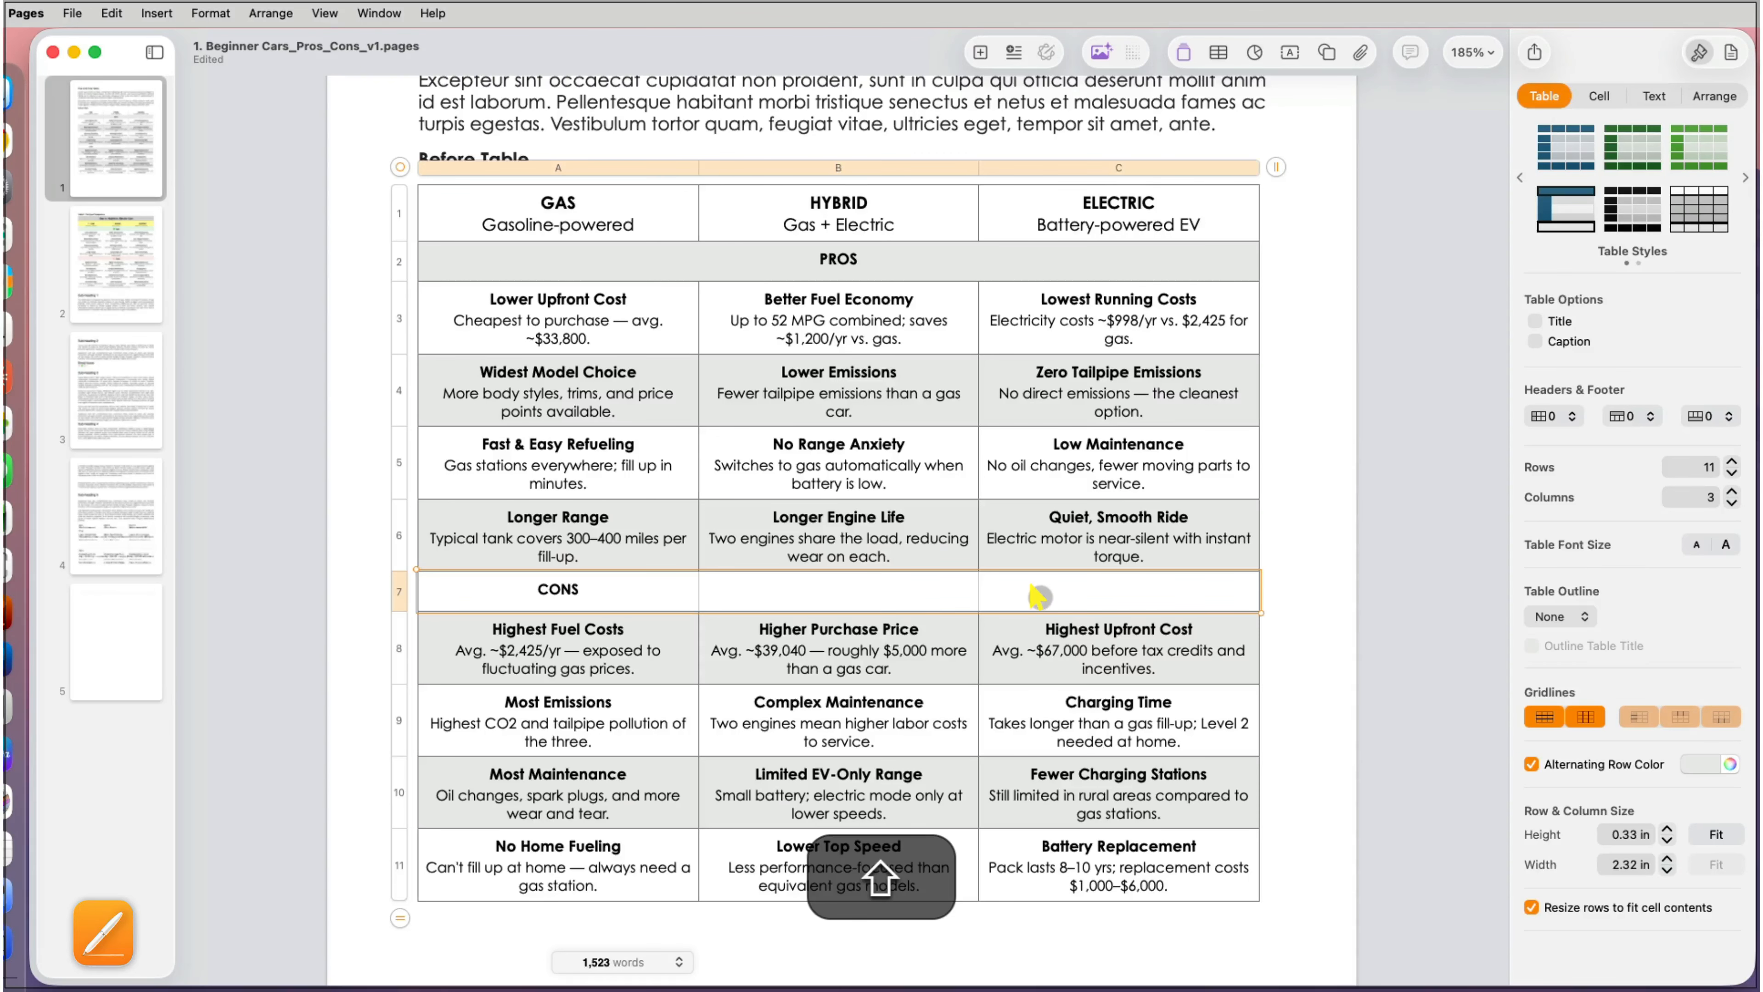
{"action": "right_click", "coordinate": [1037, 596]}
{"action": "left_click", "coordinate": [1083, 799]}
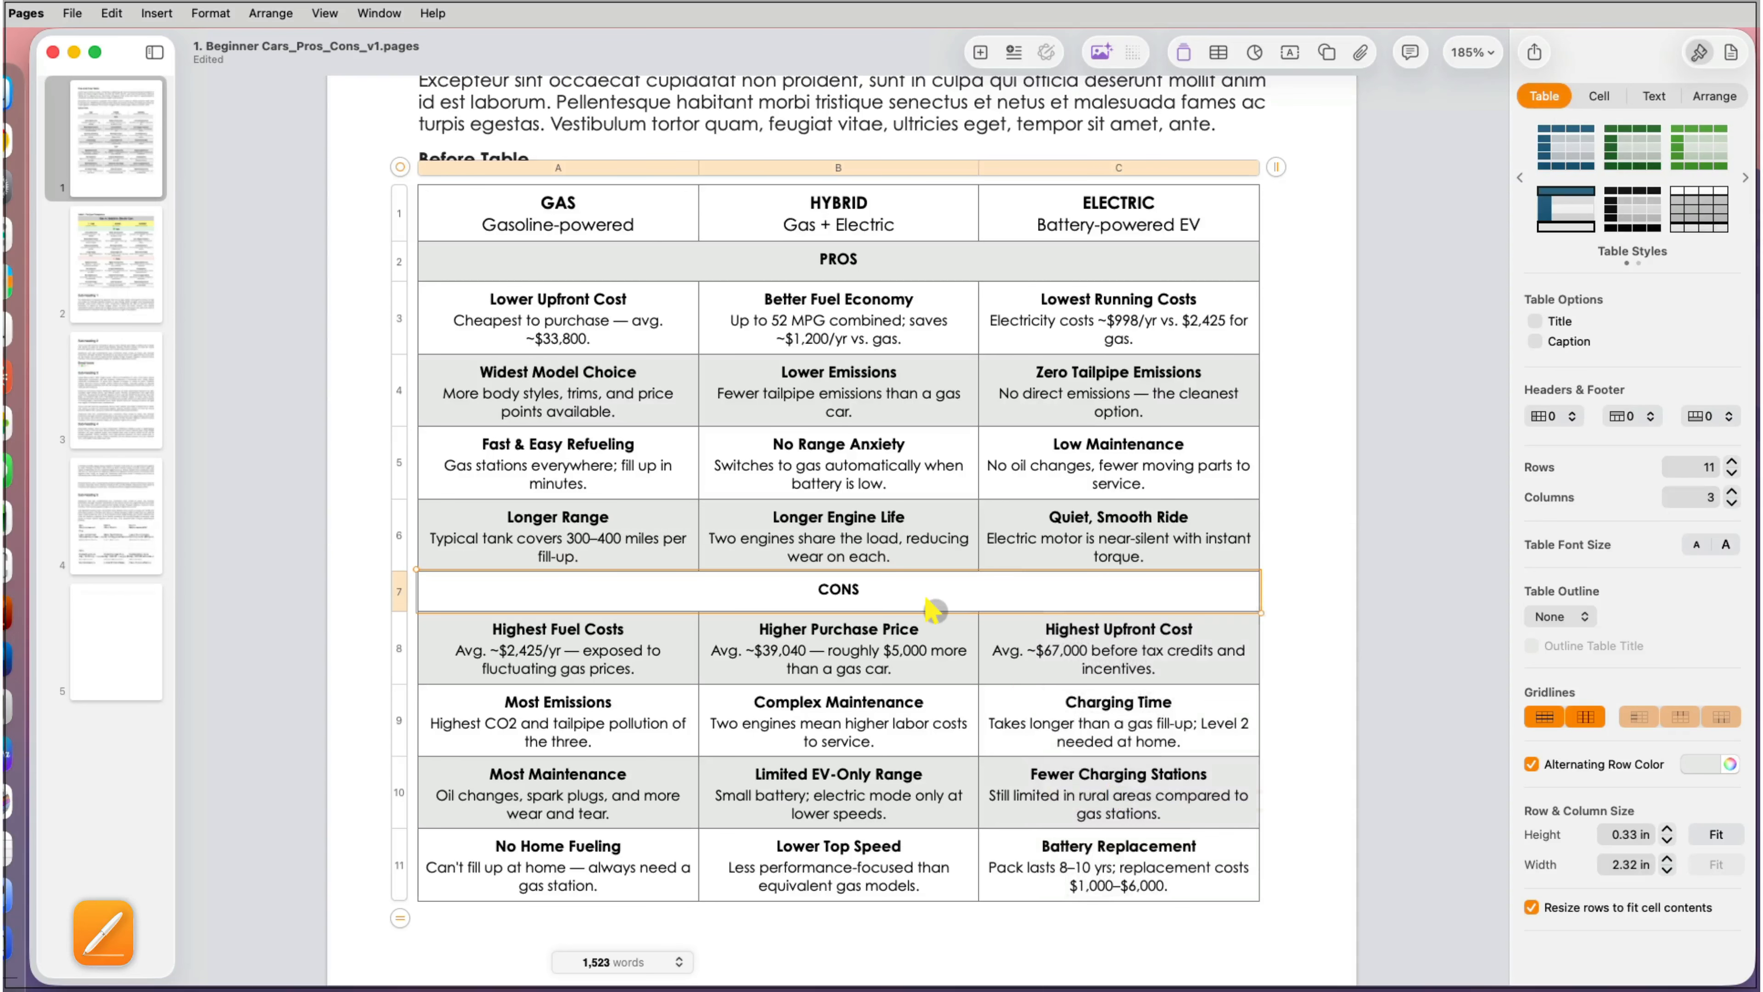
Step: Enlarge the CONS and PROS headings, setting PROS to 11 pt, and fill the PROS row light green and the CONS row light pink
{"action": "type", "text": "12"}
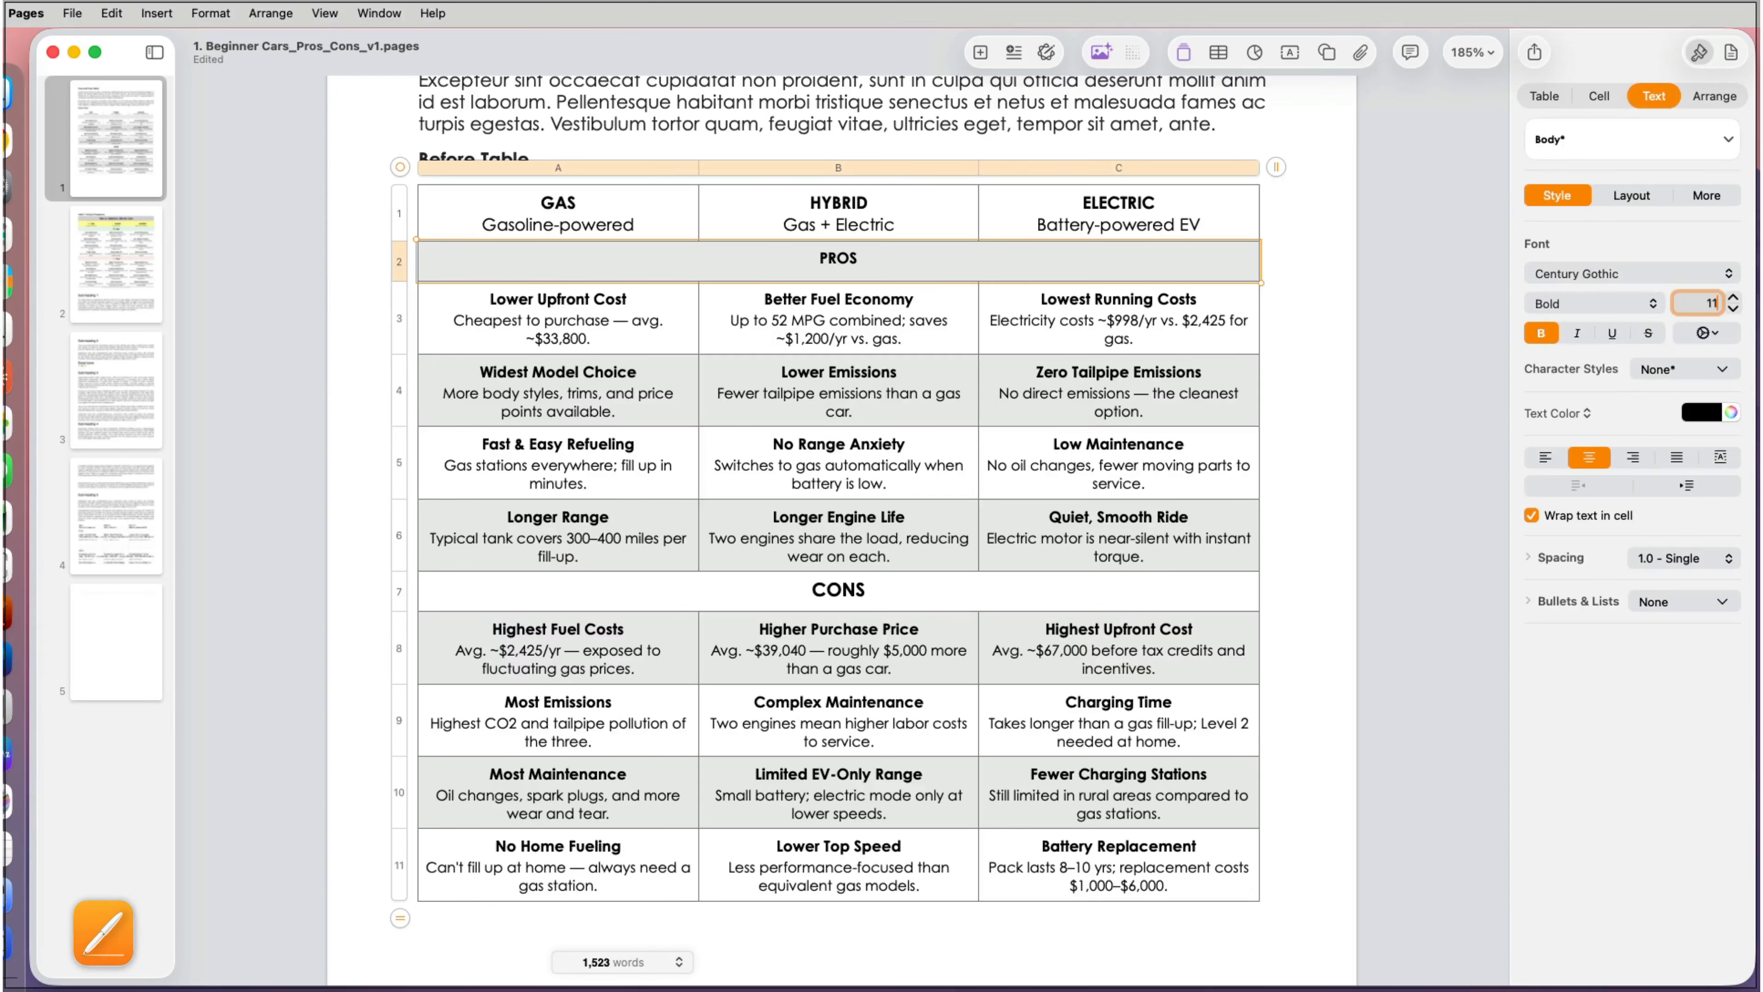
{"action": "key", "text": "Return"}
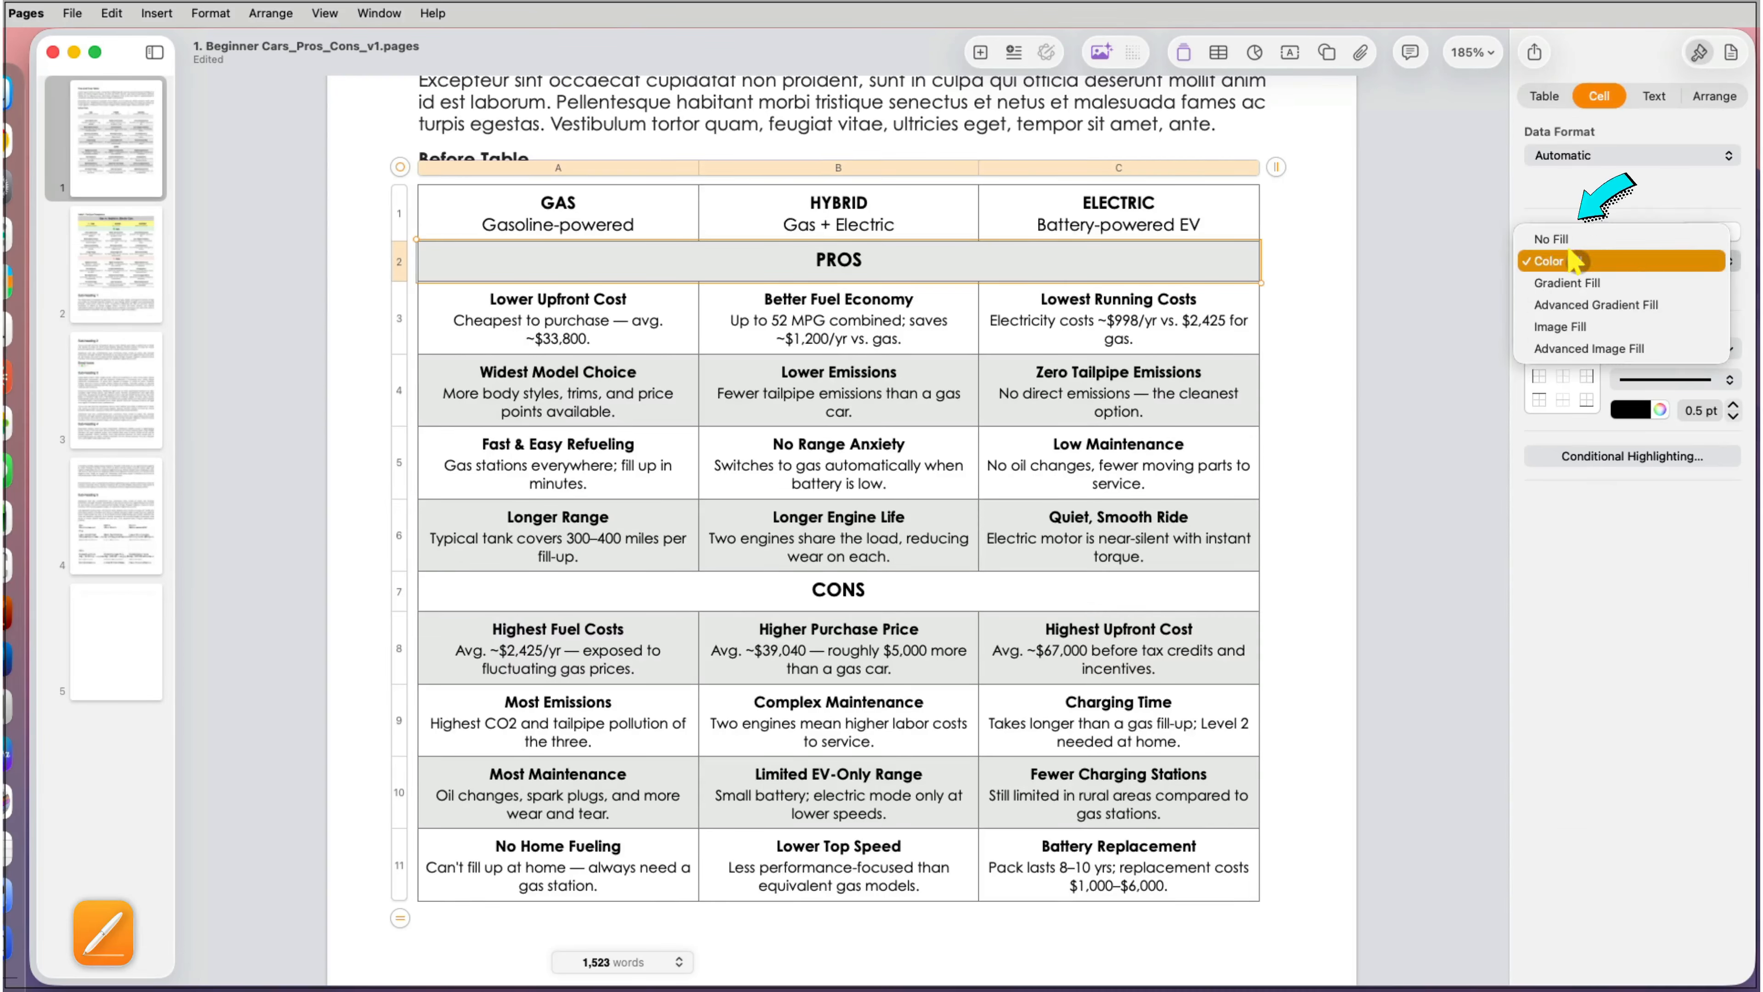
{"action": "left_click", "coordinate": [1575, 292]}
{"action": "left_click", "coordinate": [1416, 905]}
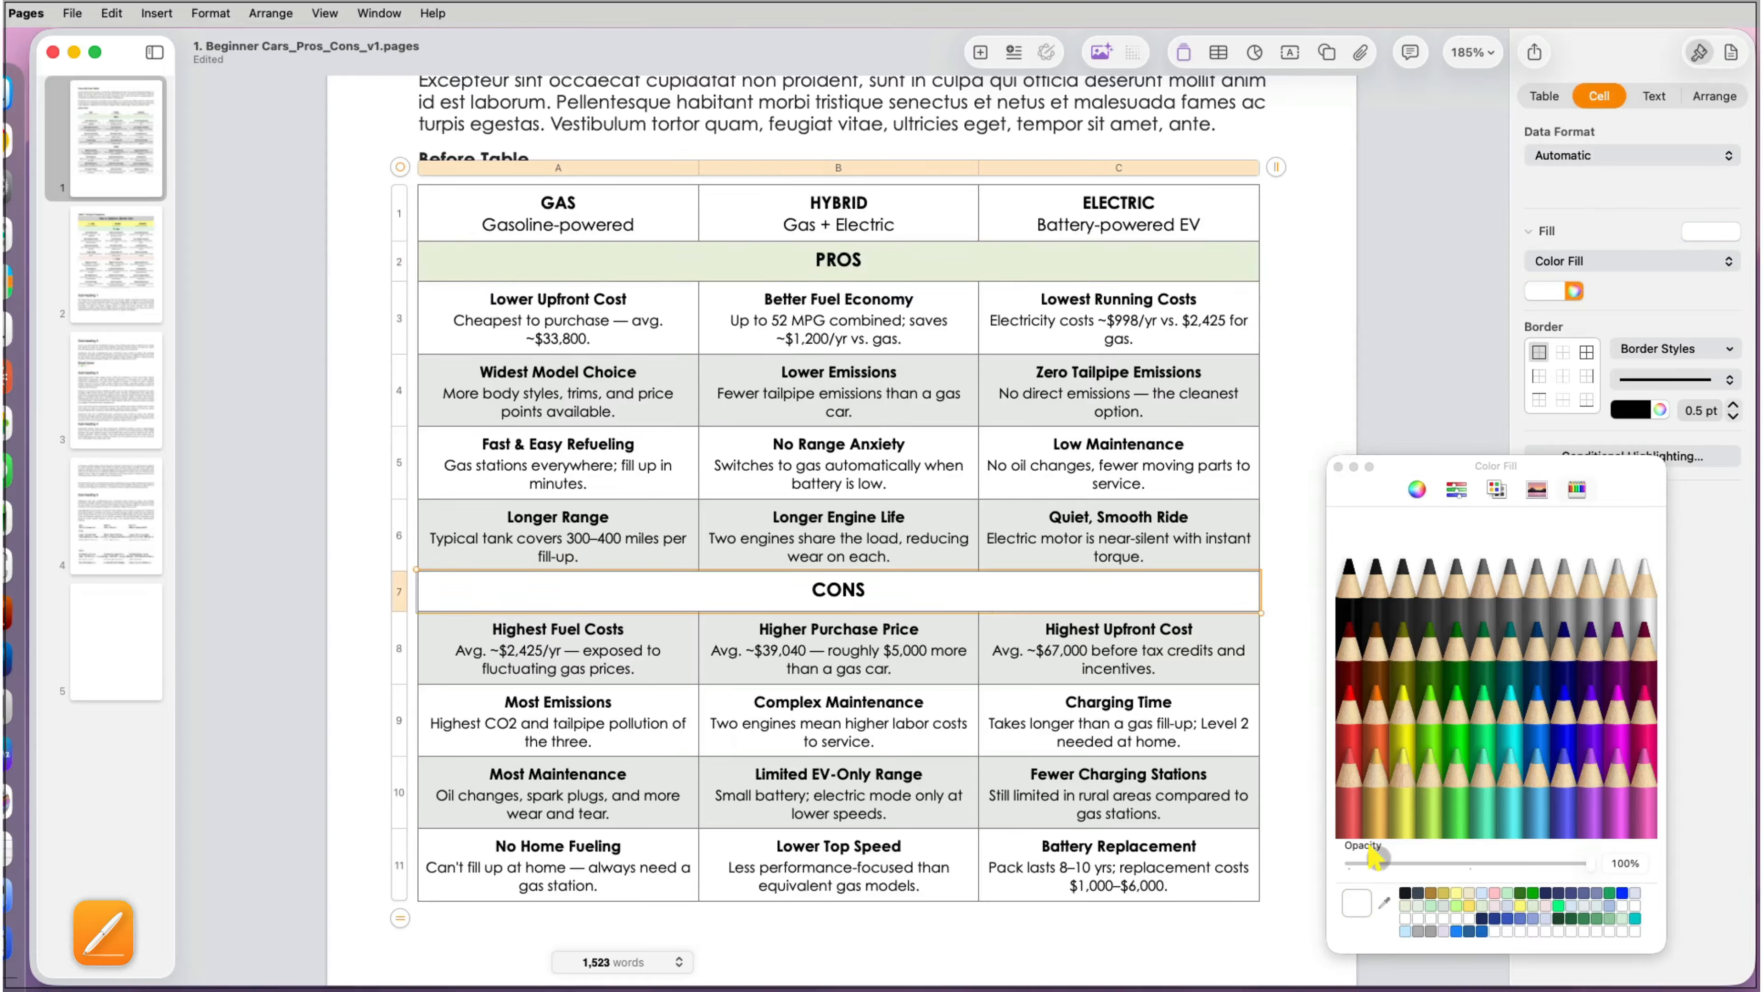
{"action": "left_click", "coordinate": [1491, 895]}
Step: Fill the GAS, HYBRID and ELECTRIC cells in row 1 with light yellow and close the color picker
{"action": "left_click", "coordinate": [565, 211]}
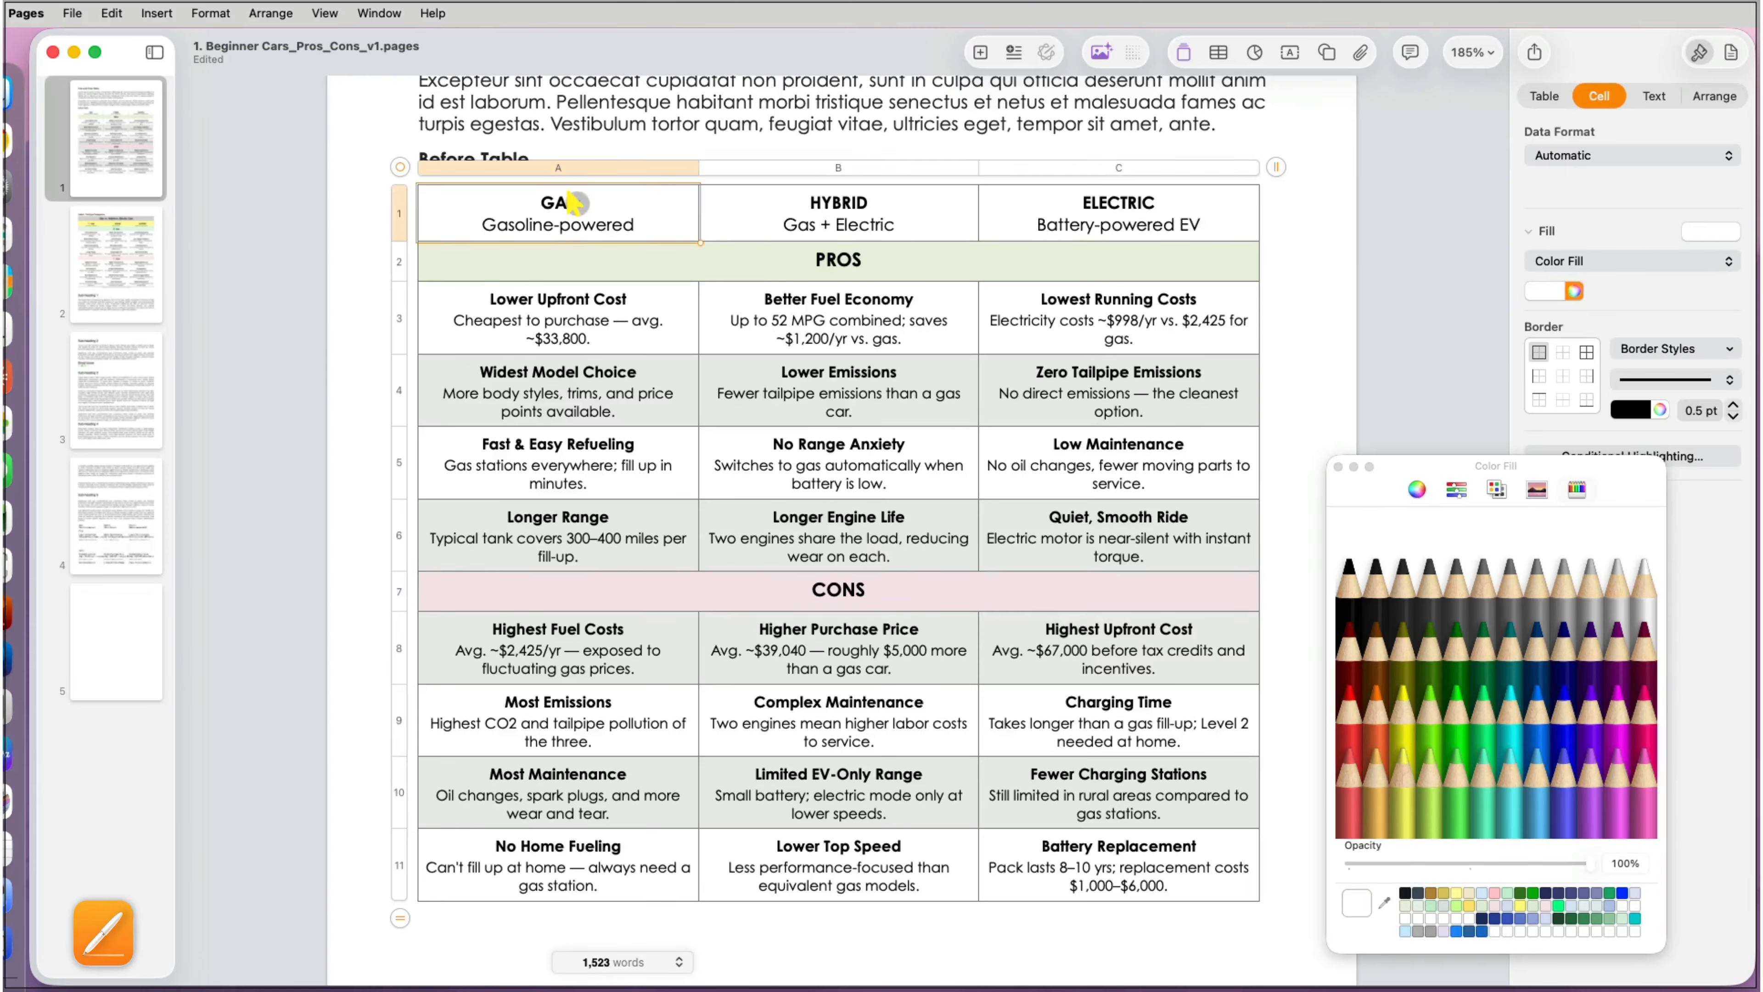
{"action": "left_click", "coordinate": [1086, 204], "text": "shift"}
{"action": "left_click", "coordinate": [1455, 892]}
{"action": "left_click", "coordinate": [1338, 466]}
{"action": "left_click", "coordinate": [1326, 492]}
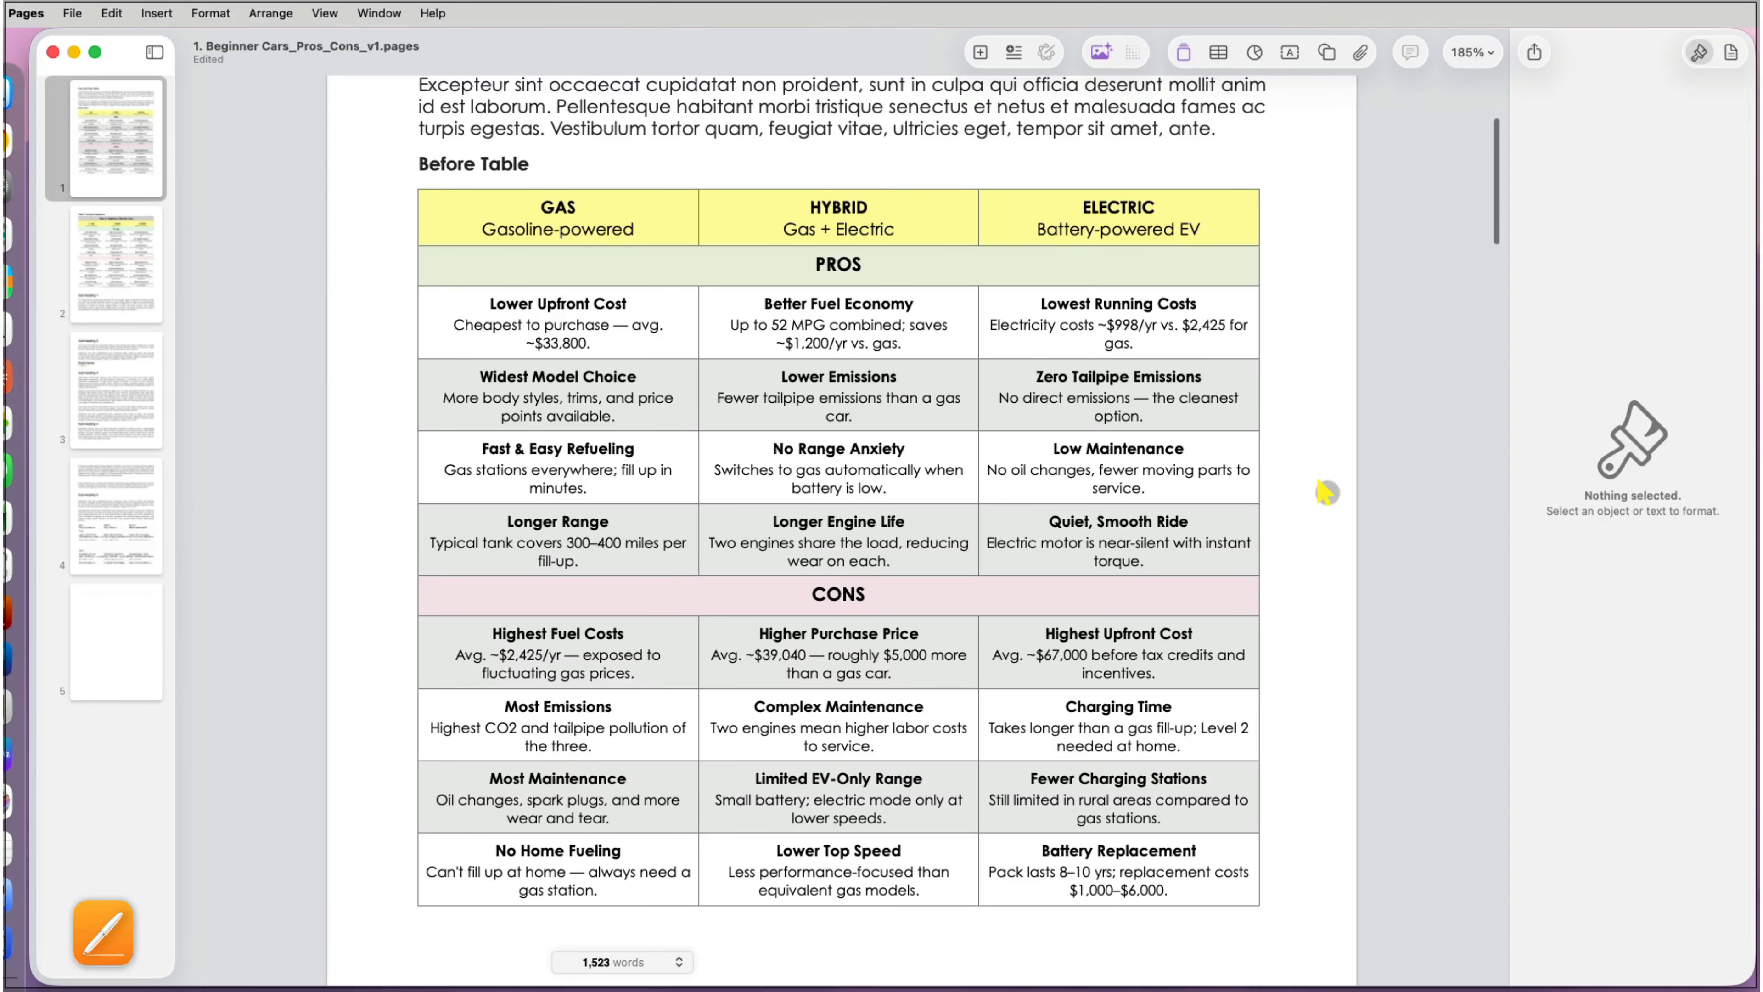
Step: Convert the GAS, HYBRID and ELECTRIC row into a header row
{"action": "left_click", "coordinate": [461, 231]}
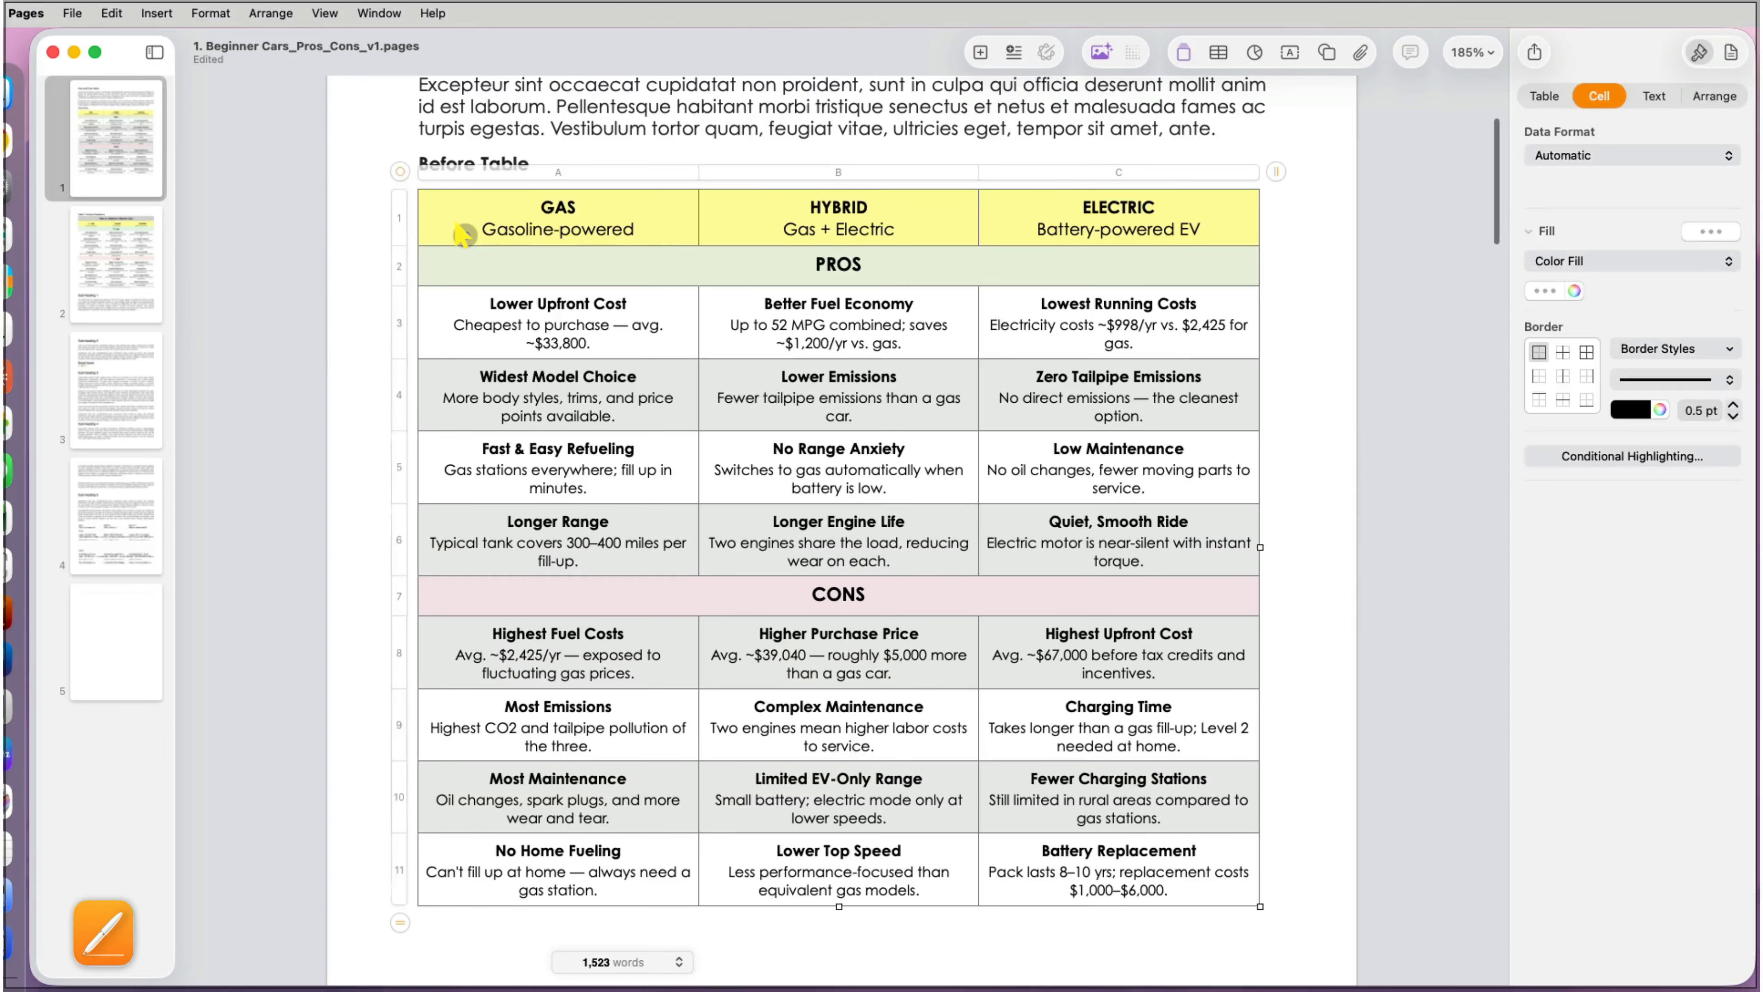
{"action": "left_click", "coordinate": [403, 216]}
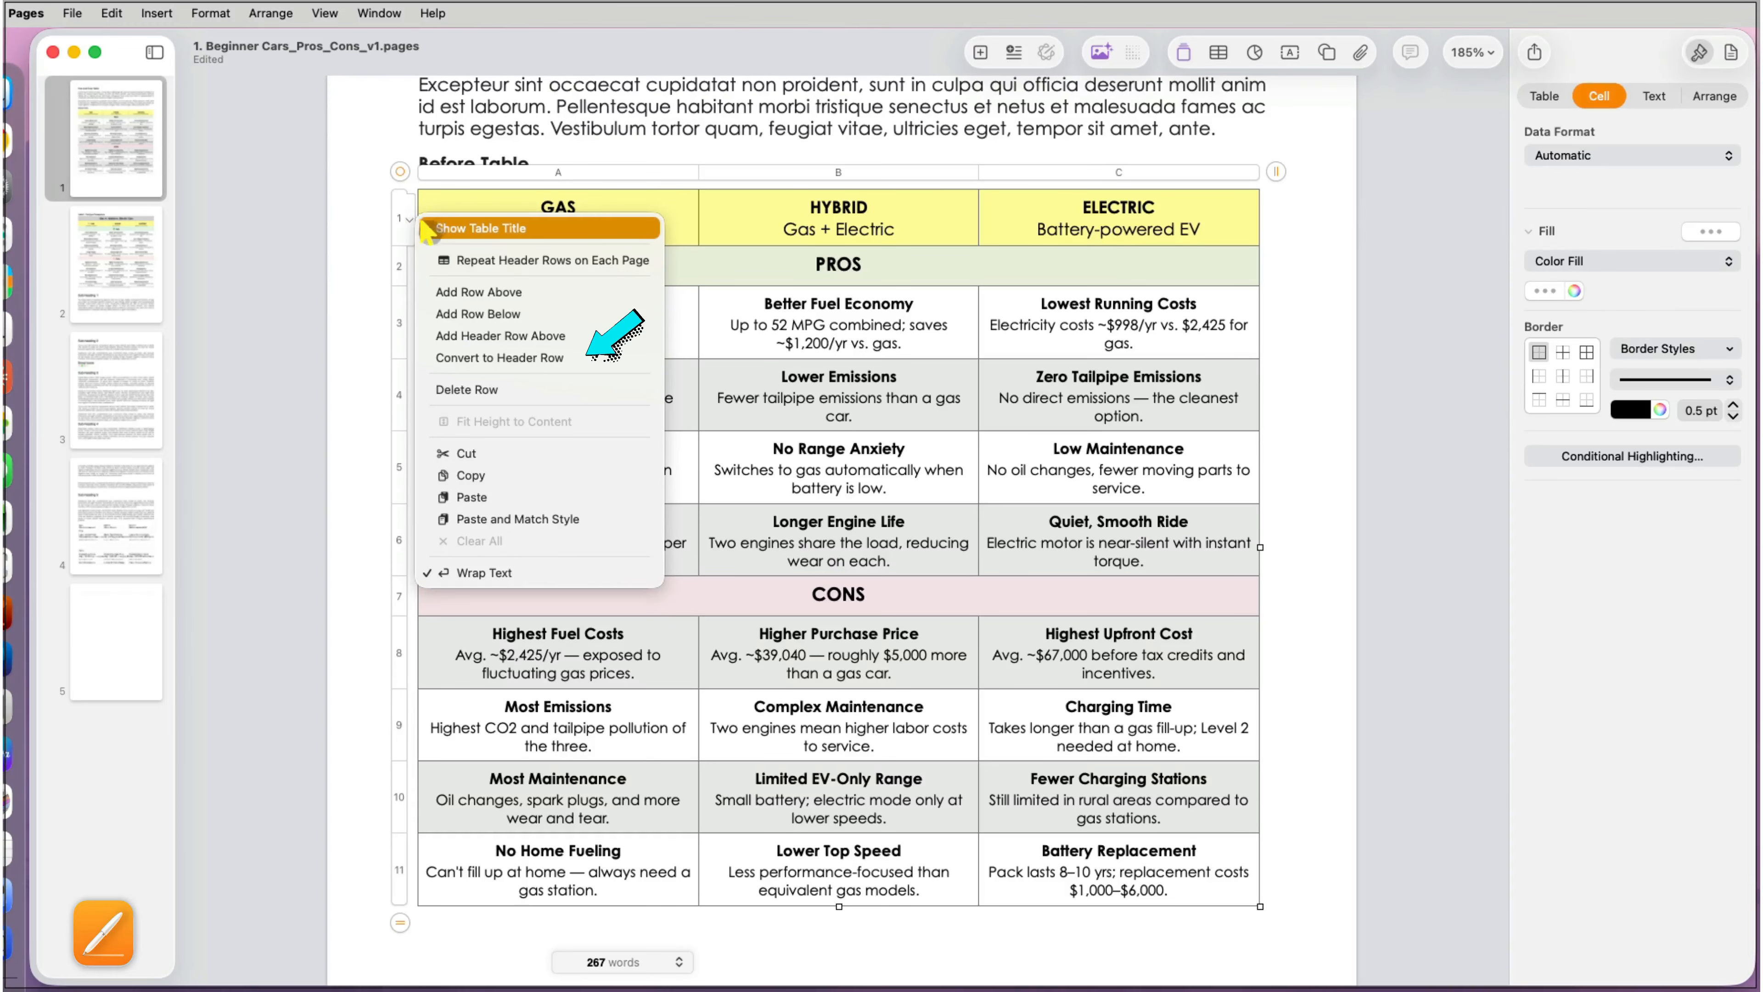
{"action": "left_click", "coordinate": [461, 355]}
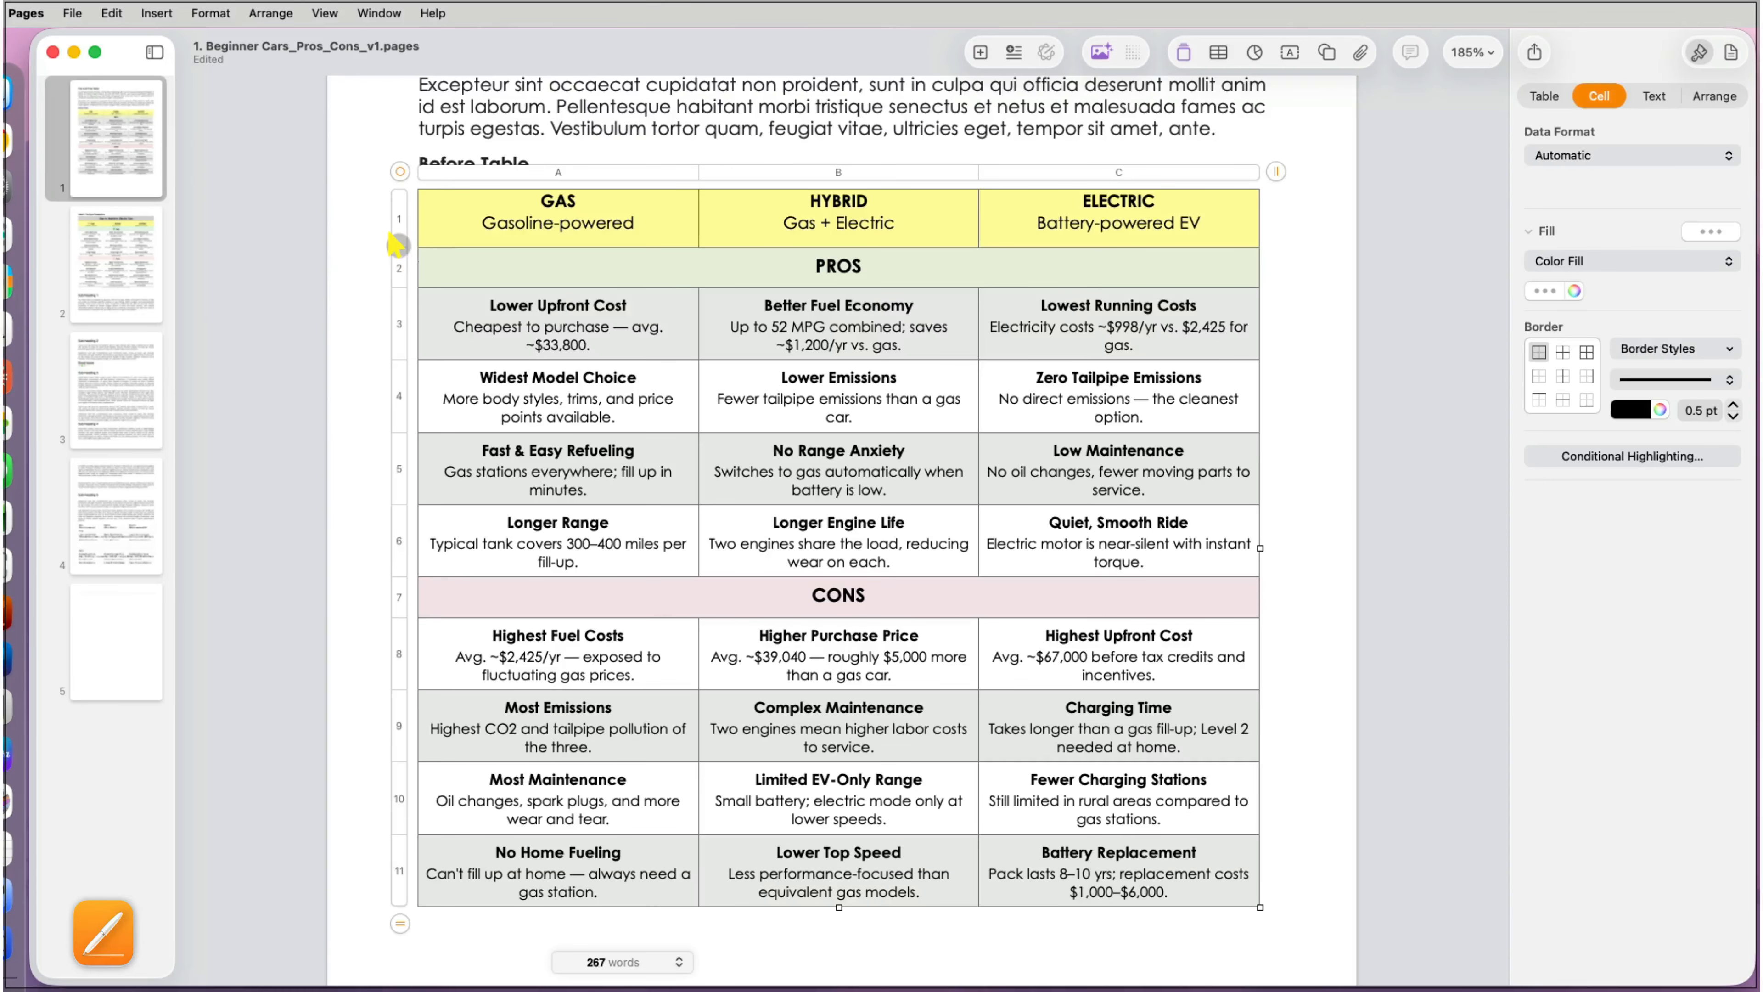
Step: Add another header row above the GAS, HYBRID and ELECTRIC row
{"action": "left_click", "coordinate": [1277, 224]}
{"action": "left_click", "coordinate": [430, 218]}
{"action": "right_click", "coordinate": [405, 217]}
{"action": "left_click", "coordinate": [485, 294]}
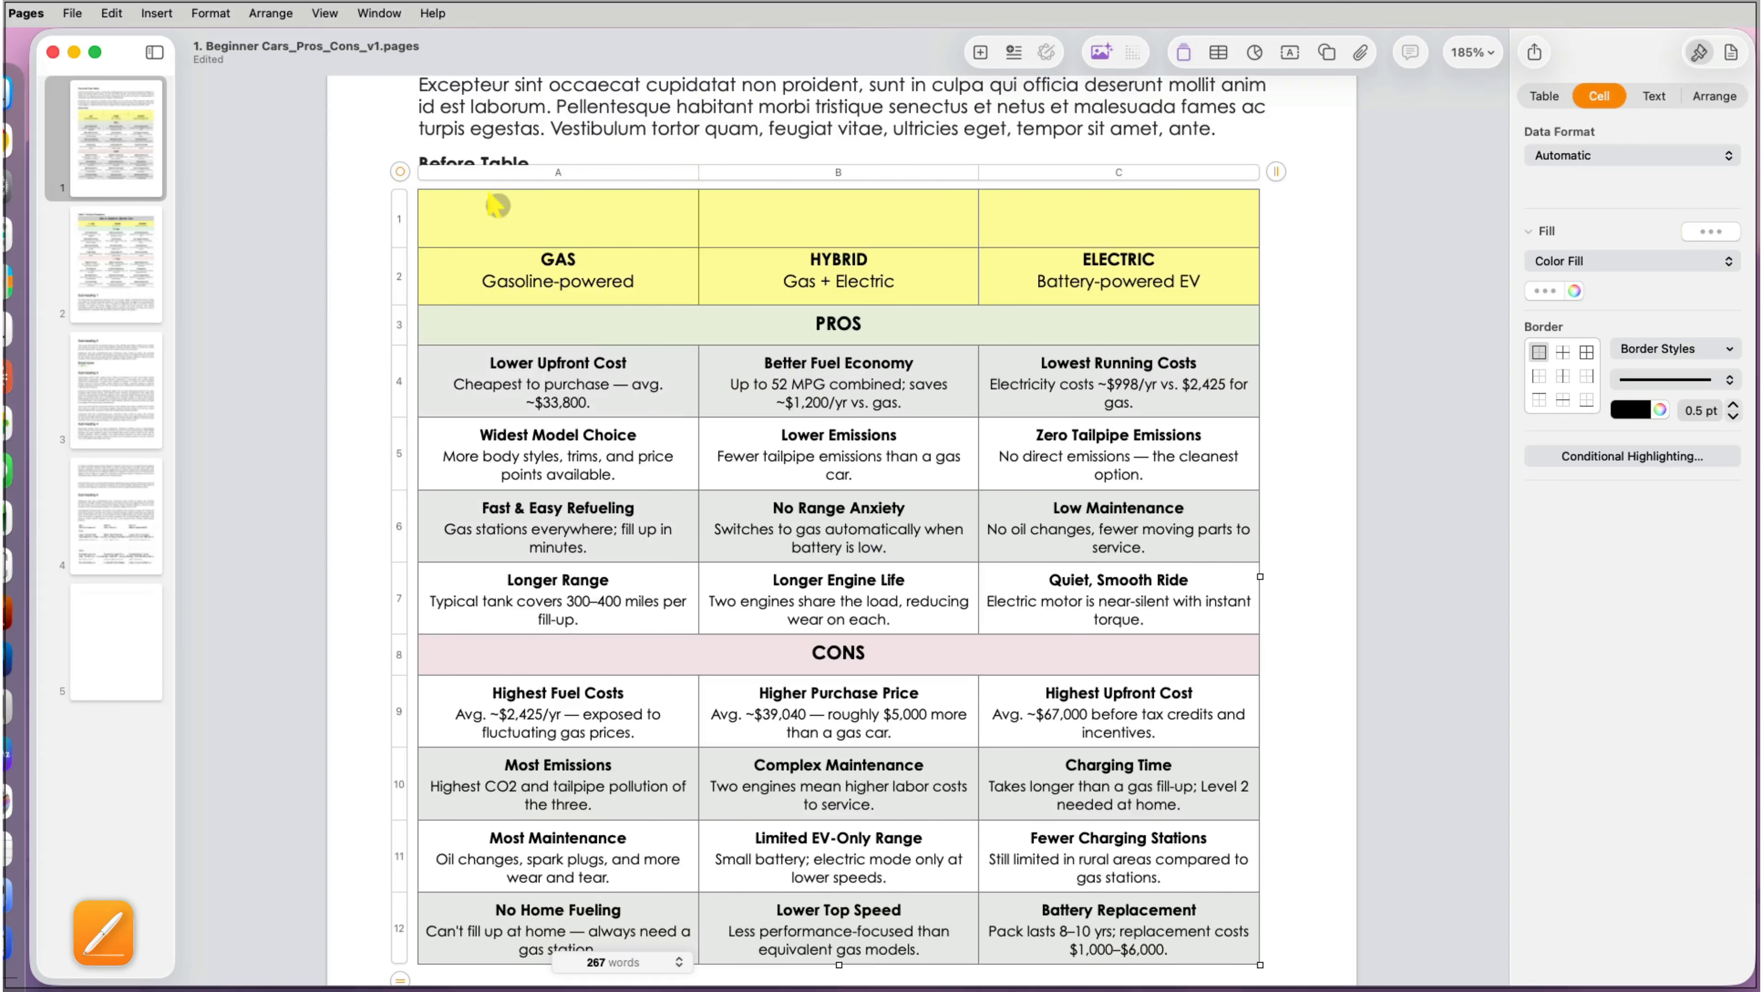
Step: Merge the new top row's cells and enter Gas vs. Hybrid vs. Electric Cars, with Pros & Cons at a Glance on a second line
{"action": "left_click_drag", "start_coordinate": [497, 205], "coordinate": [785, 208]}
{"action": "type", "text": "Cars"}
{"action": "key", "text": "Return"}
{"action": "type", "text": "Pros & Cons at a Glance"}
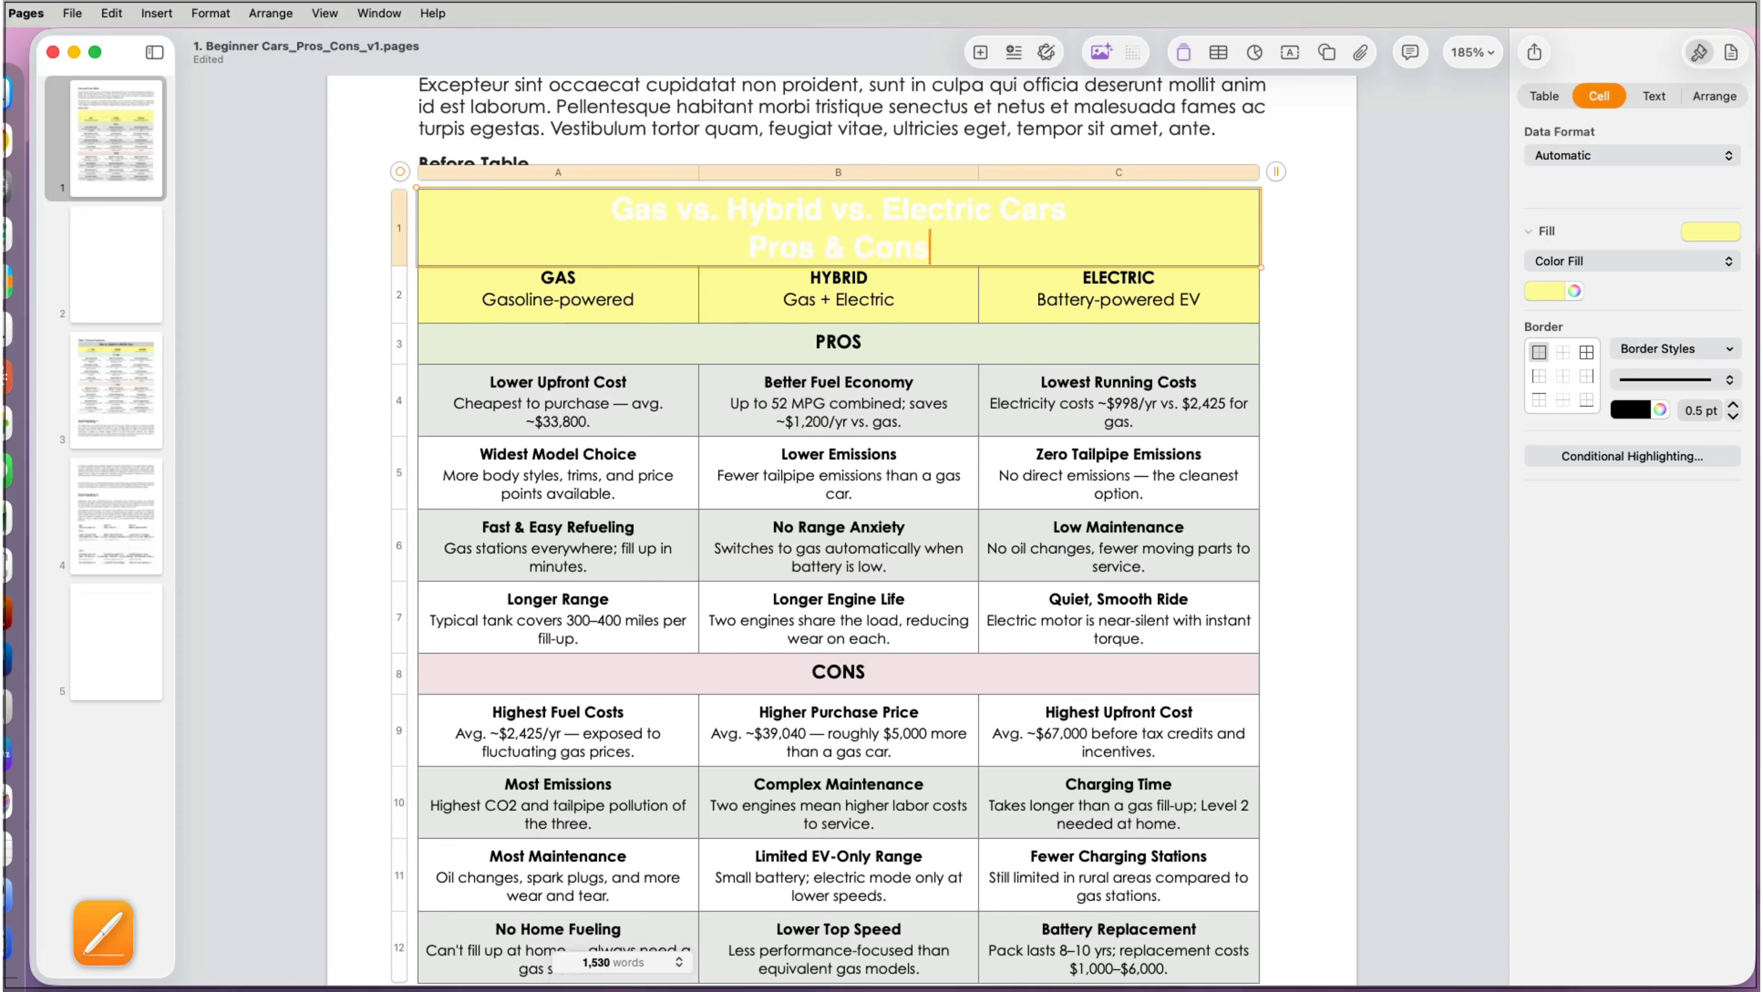
Step: Change the table title text color to black and reduce its font size
{"action": "left_click", "coordinate": [1654, 96]}
{"action": "left_click", "coordinate": [1701, 412]}
{"action": "left_click", "coordinate": [1641, 521]}
{"action": "left_click", "coordinate": [1732, 310]}
{"action": "left_click", "coordinate": [1733, 310]}
Step: Format Pros & Cons at a Glance as smaller, non-bold italic text and slightly reduce the size of the title line above it
{"action": "triple_click", "coordinate": [988, 241]}
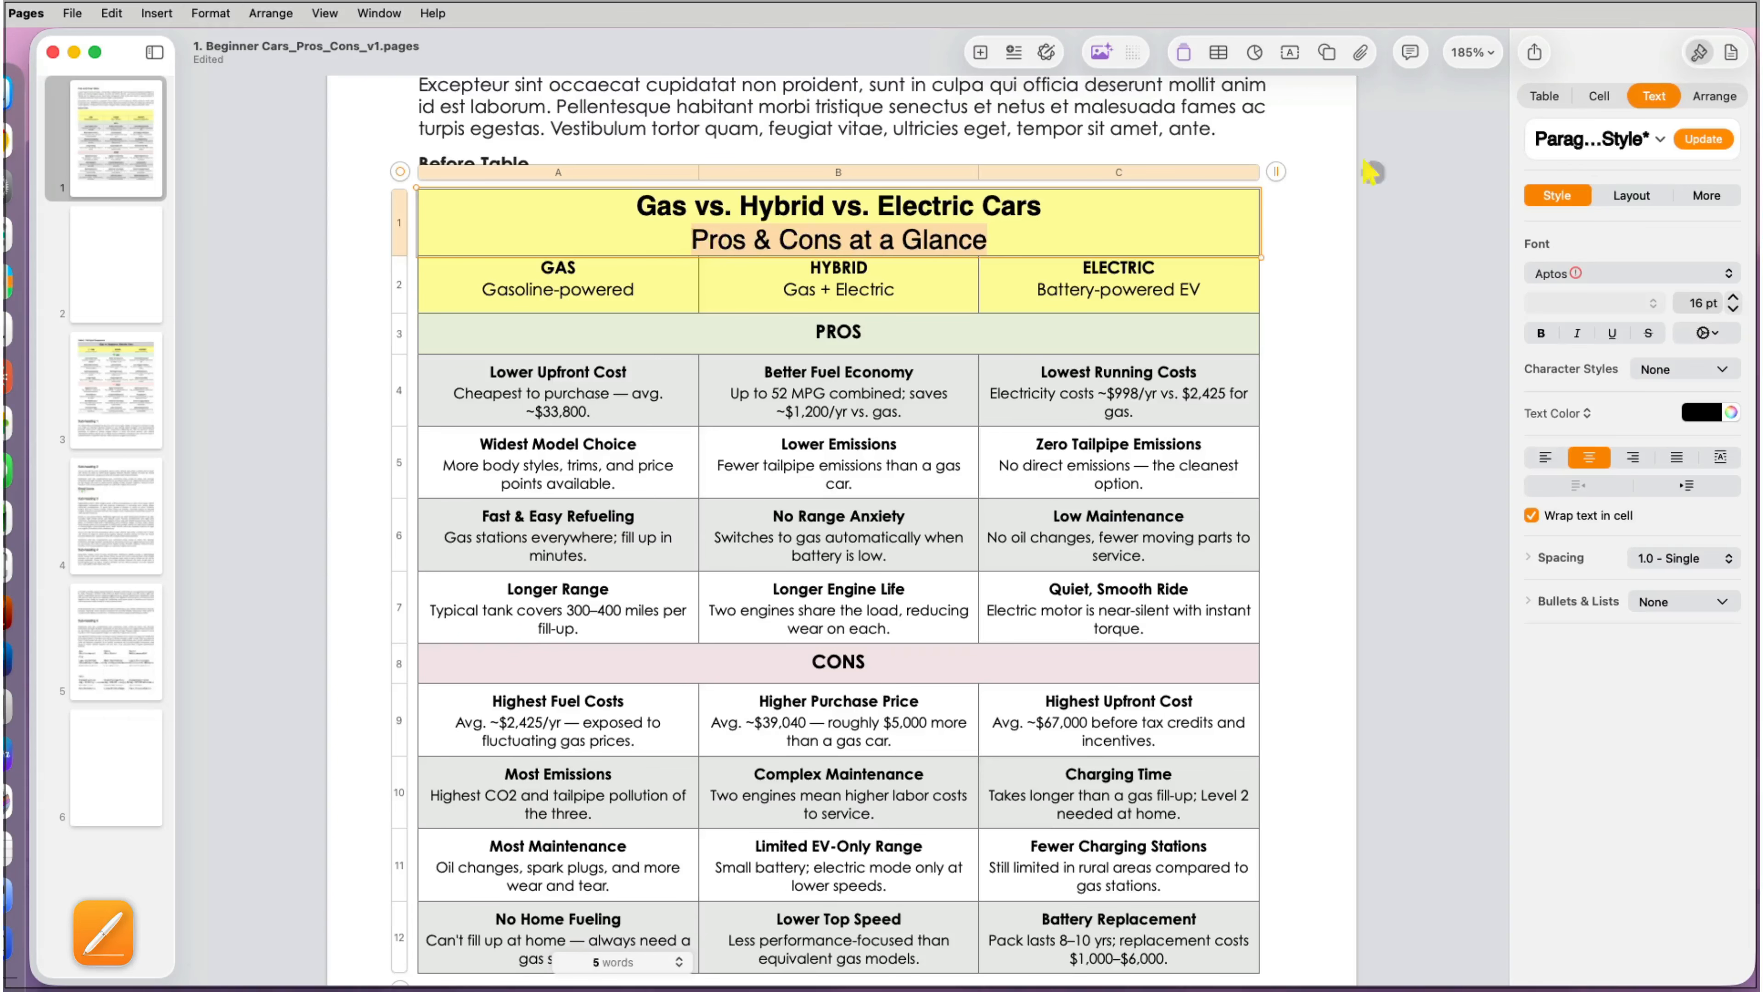
{"action": "left_click", "coordinate": [1733, 310]}
{"action": "left_click", "coordinate": [1540, 333]}
{"action": "left_click", "coordinate": [1576, 333]}
{"action": "left_click", "coordinate": [1733, 310]}
{"action": "triple_click", "coordinate": [1037, 207]}
{"action": "left_click", "coordinate": [1733, 310]}
{"action": "left_click", "coordinate": [1295, 215]}
Step: Fill the title row with light gray and close the color picker
{"action": "left_click", "coordinate": [1206, 204]}
{"action": "left_click", "coordinate": [1593, 97]}
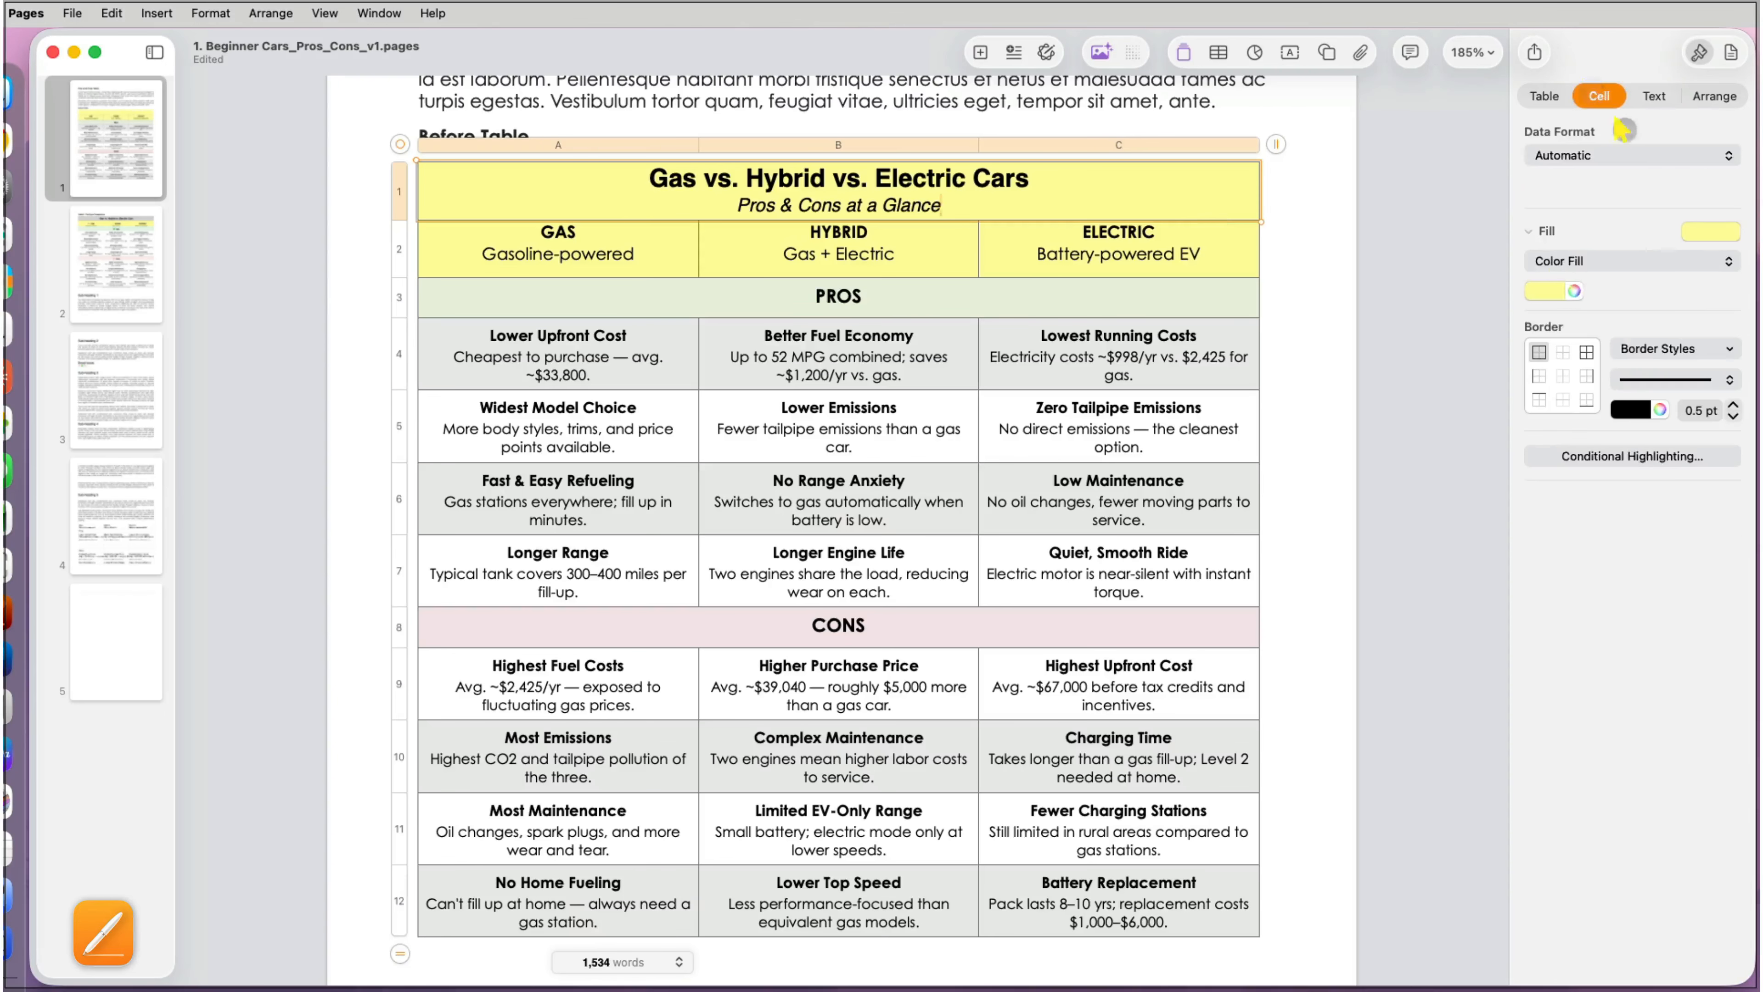
{"action": "left_click", "coordinate": [1574, 292]}
{"action": "left_click", "coordinate": [1615, 578]}
{"action": "left_click", "coordinate": [1334, 464]}
{"action": "left_click", "coordinate": [1317, 482]}
{"action": "left_click", "coordinate": [440, 184]}
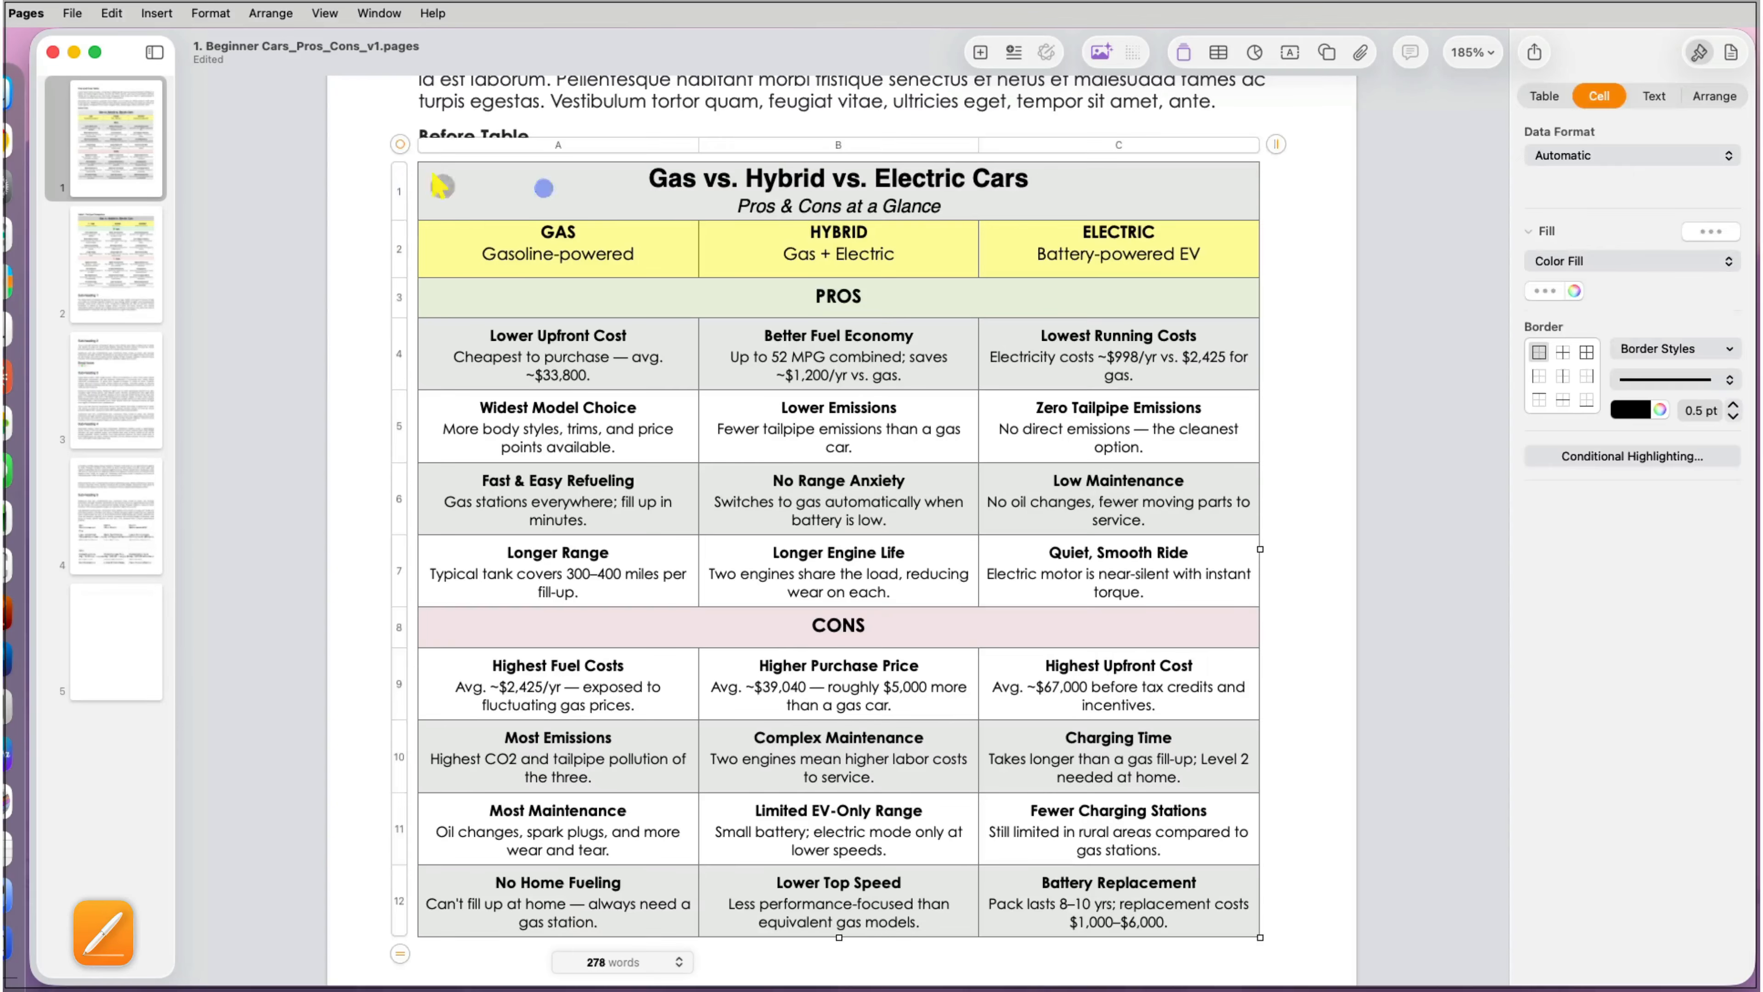
{"action": "left_click", "coordinate": [405, 241]}
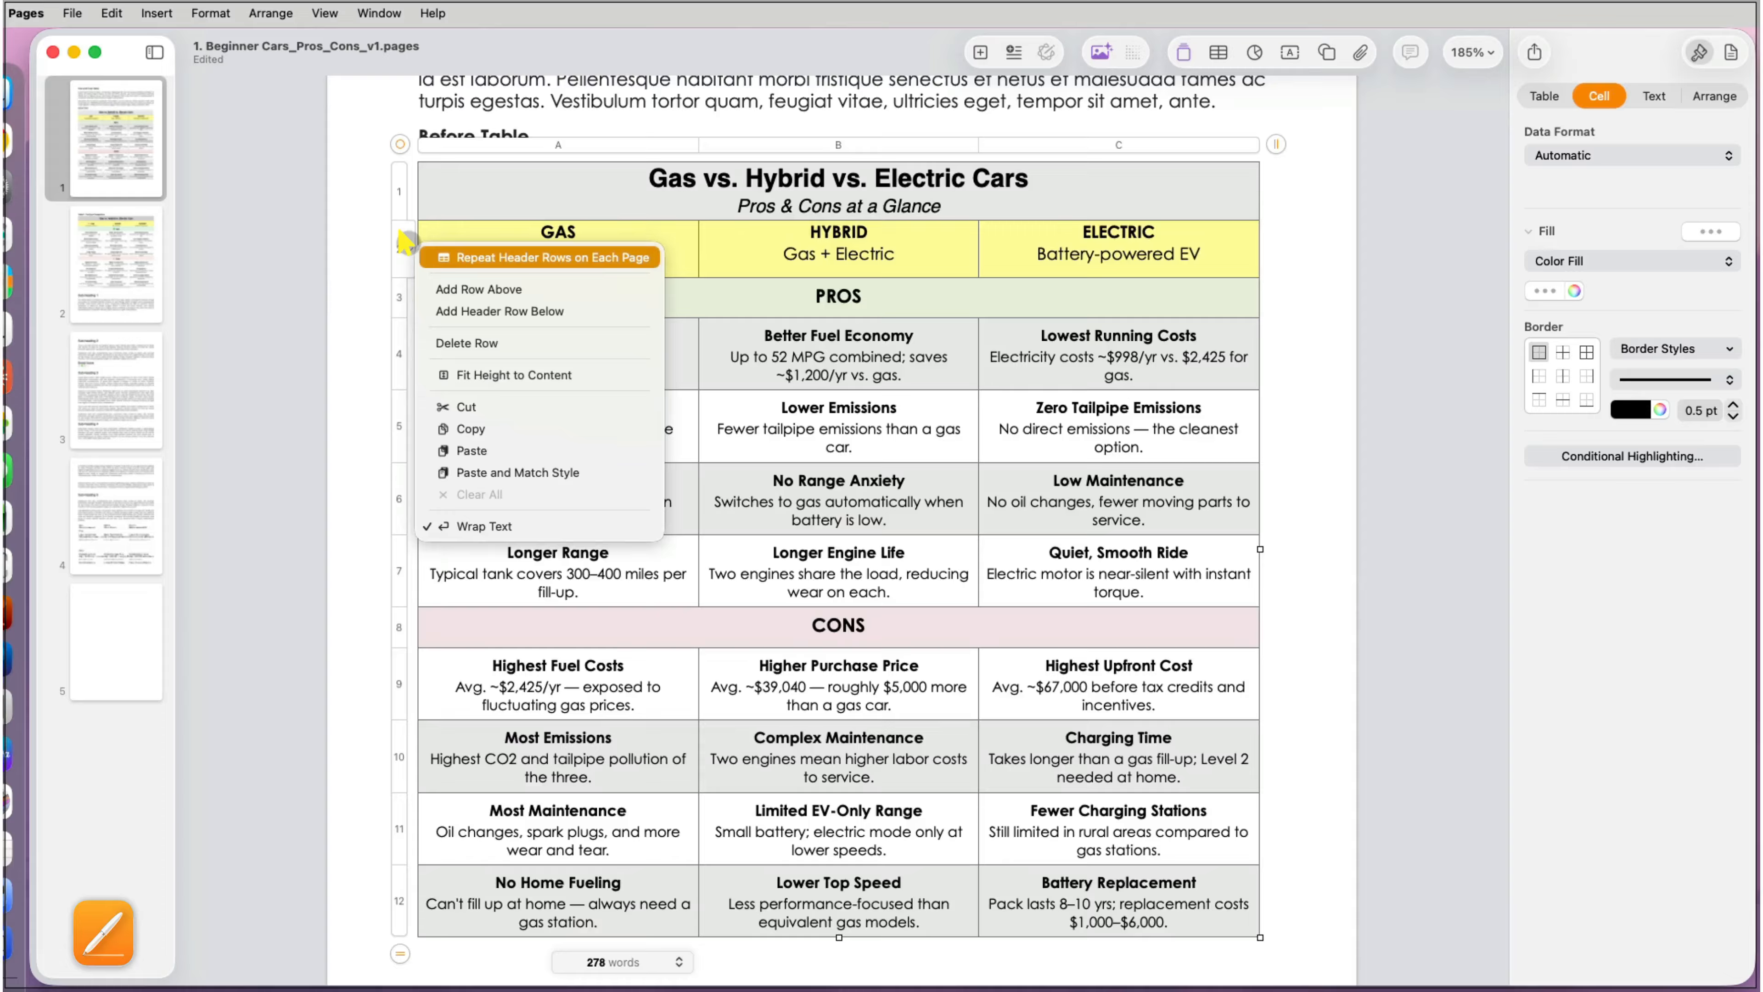
{"action": "left_click", "coordinate": [405, 241]}
Step: Add a row below the last table row and convert it to a footer row
{"action": "scroll", "coordinate": [406, 897], "scroll_direction": "down", "scroll_amount": 2}
{"action": "left_click", "coordinate": [408, 822]}
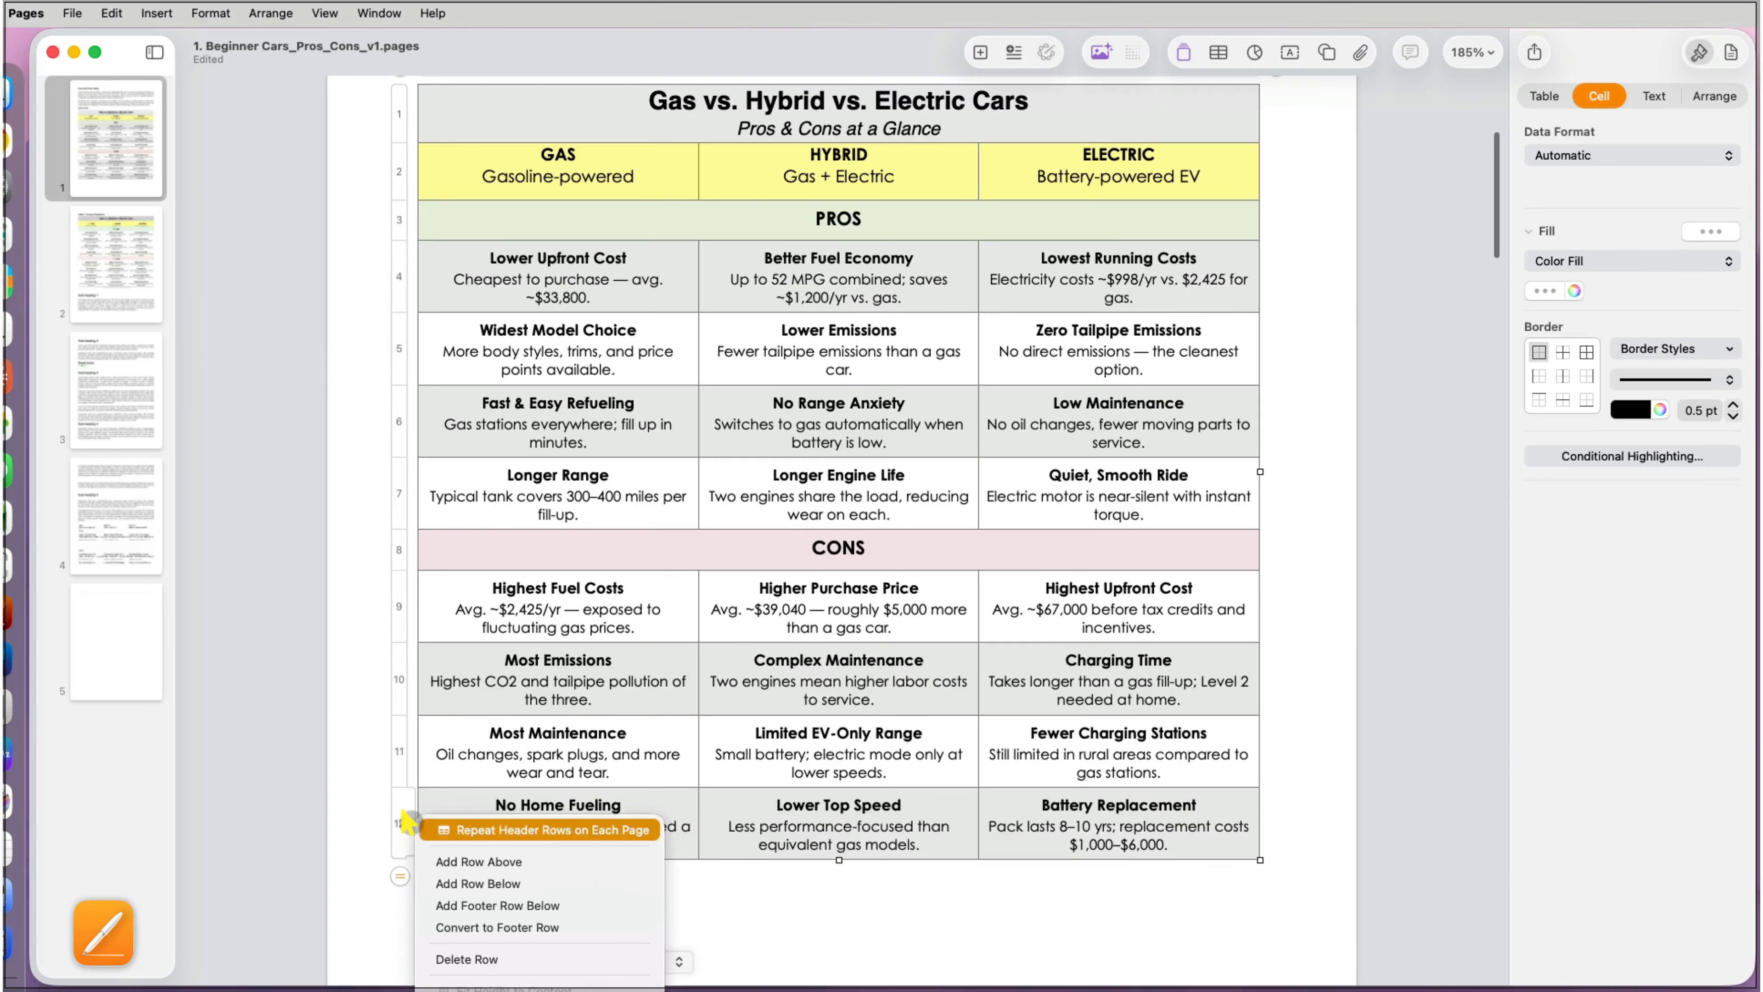
{"action": "left_click", "coordinate": [445, 881]}
{"action": "left_click", "coordinate": [408, 839]}
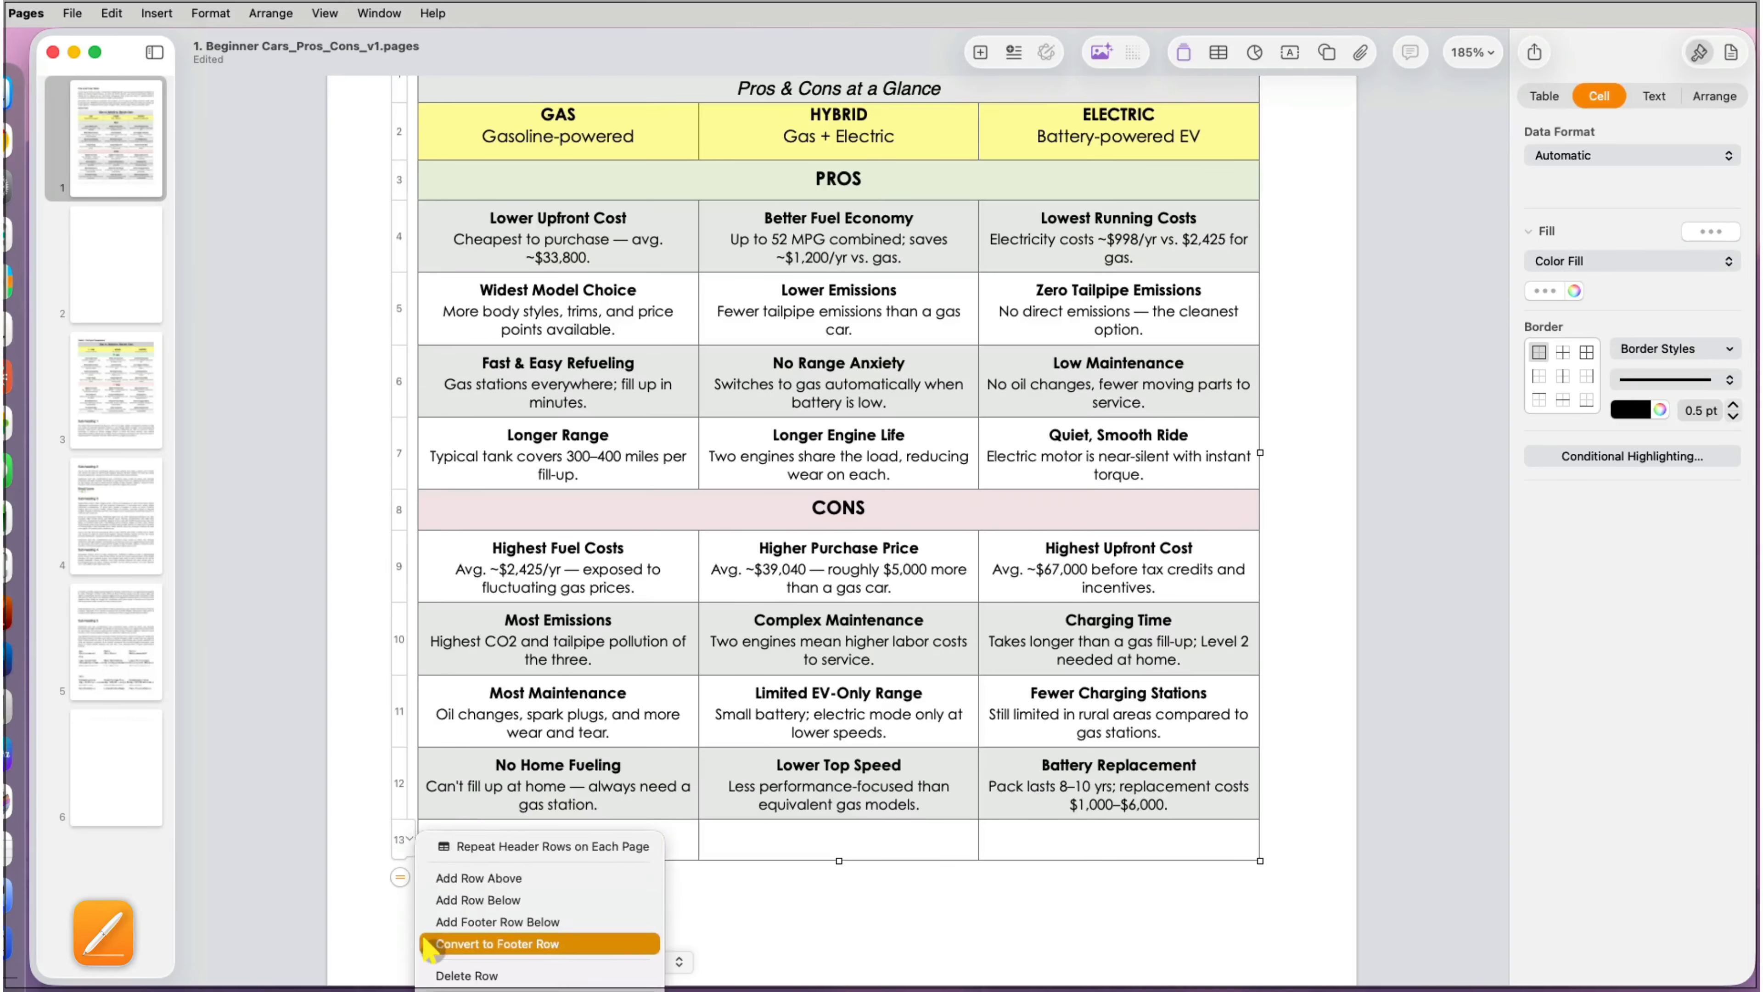
{"action": "left_click", "coordinate": [431, 947]}
Step: Merge the footer row's three cells and enter Source: The Zebra * Remoov Blog * US Dept of Energy
{"action": "left_click_drag", "start_coordinate": [508, 852], "coordinate": [1000, 840]}
{"action": "scroll", "coordinate": [985, 792], "scroll_direction": "down", "scroll_amount": 2}
{"action": "right_click", "coordinate": [992, 743]}
{"action": "left_click", "coordinate": [1041, 937]}
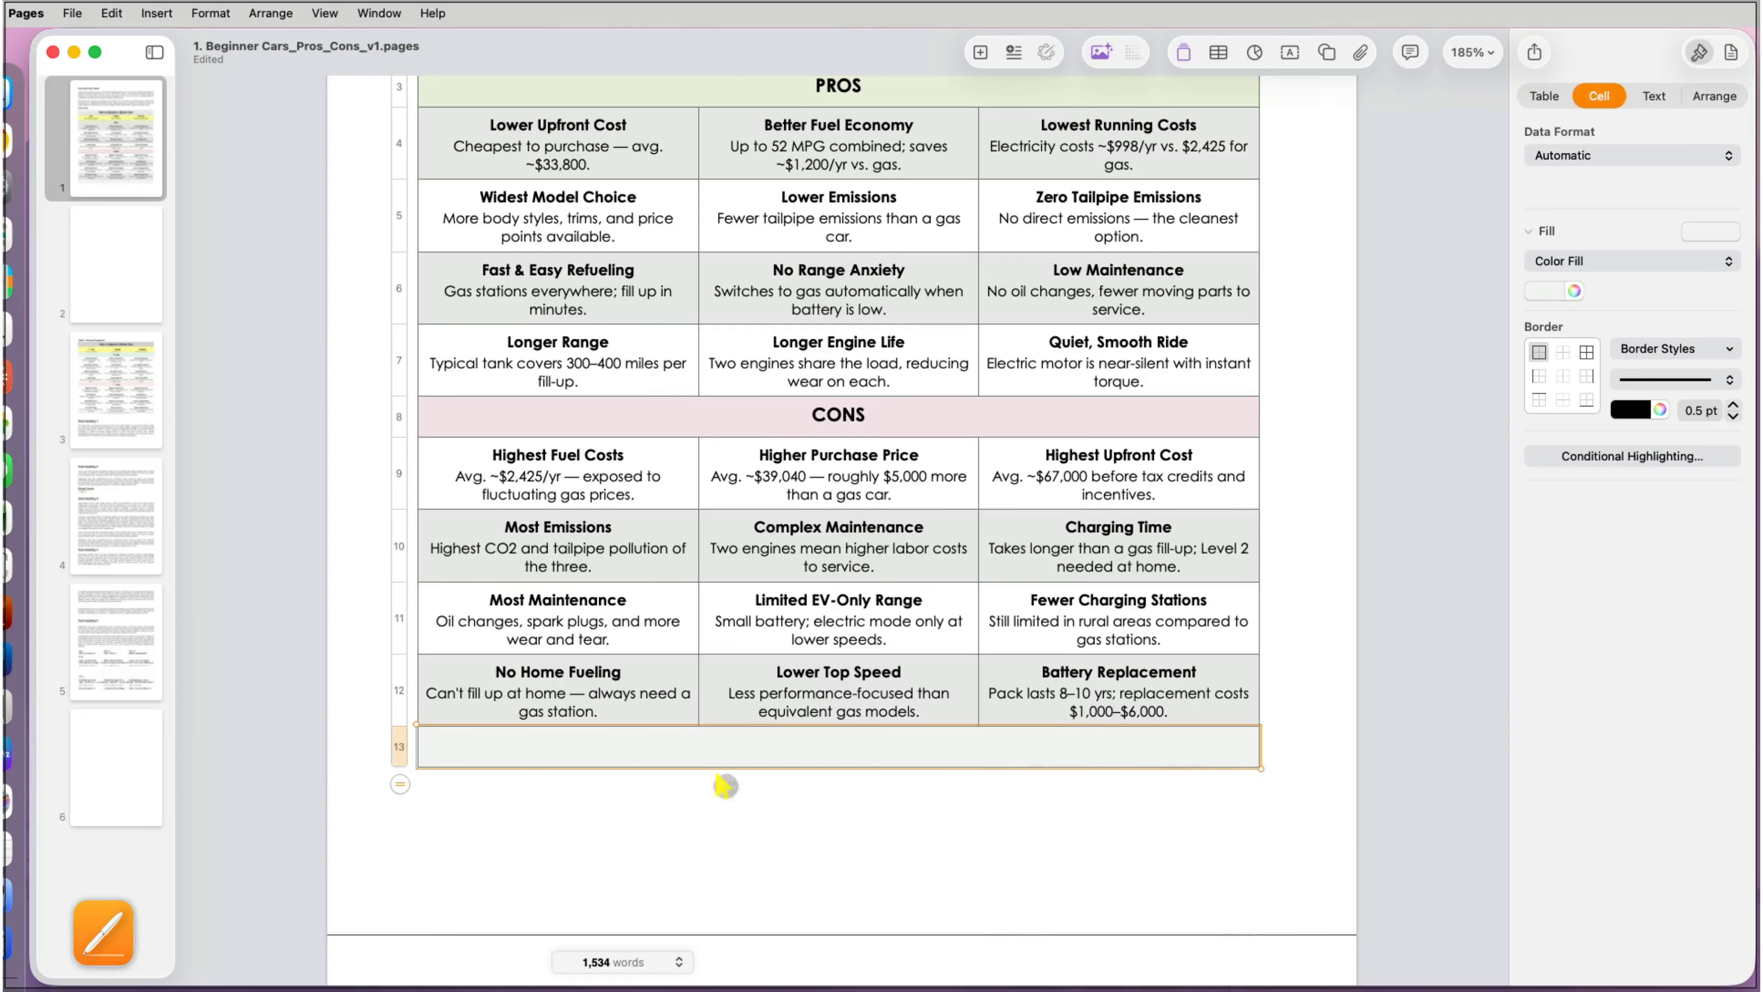
{"action": "double_click", "coordinate": [697, 751]}
{"action": "type", "text": "Source: The Zebra * Remoov Blog * US Dept of Energy"}
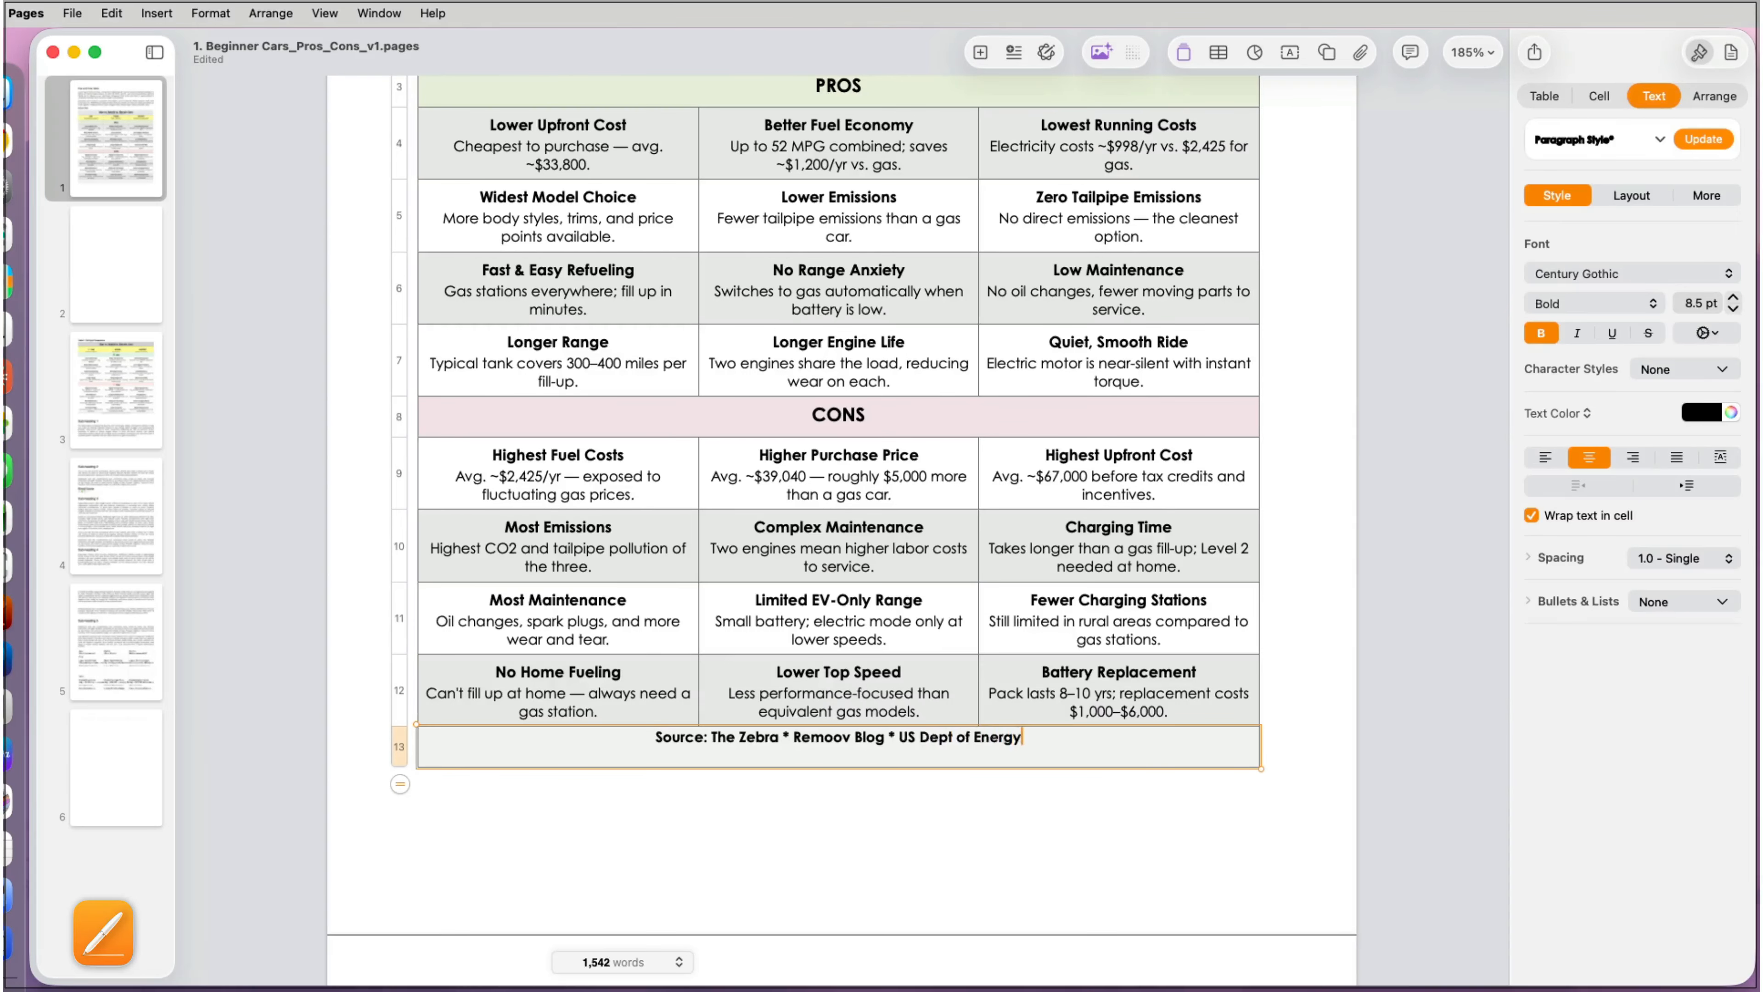
Step: Remove the bold from the footer's source text and align it vertically to the middle of the row
{"action": "key", "text": "super+a"}
{"action": "key", "text": "super+b"}
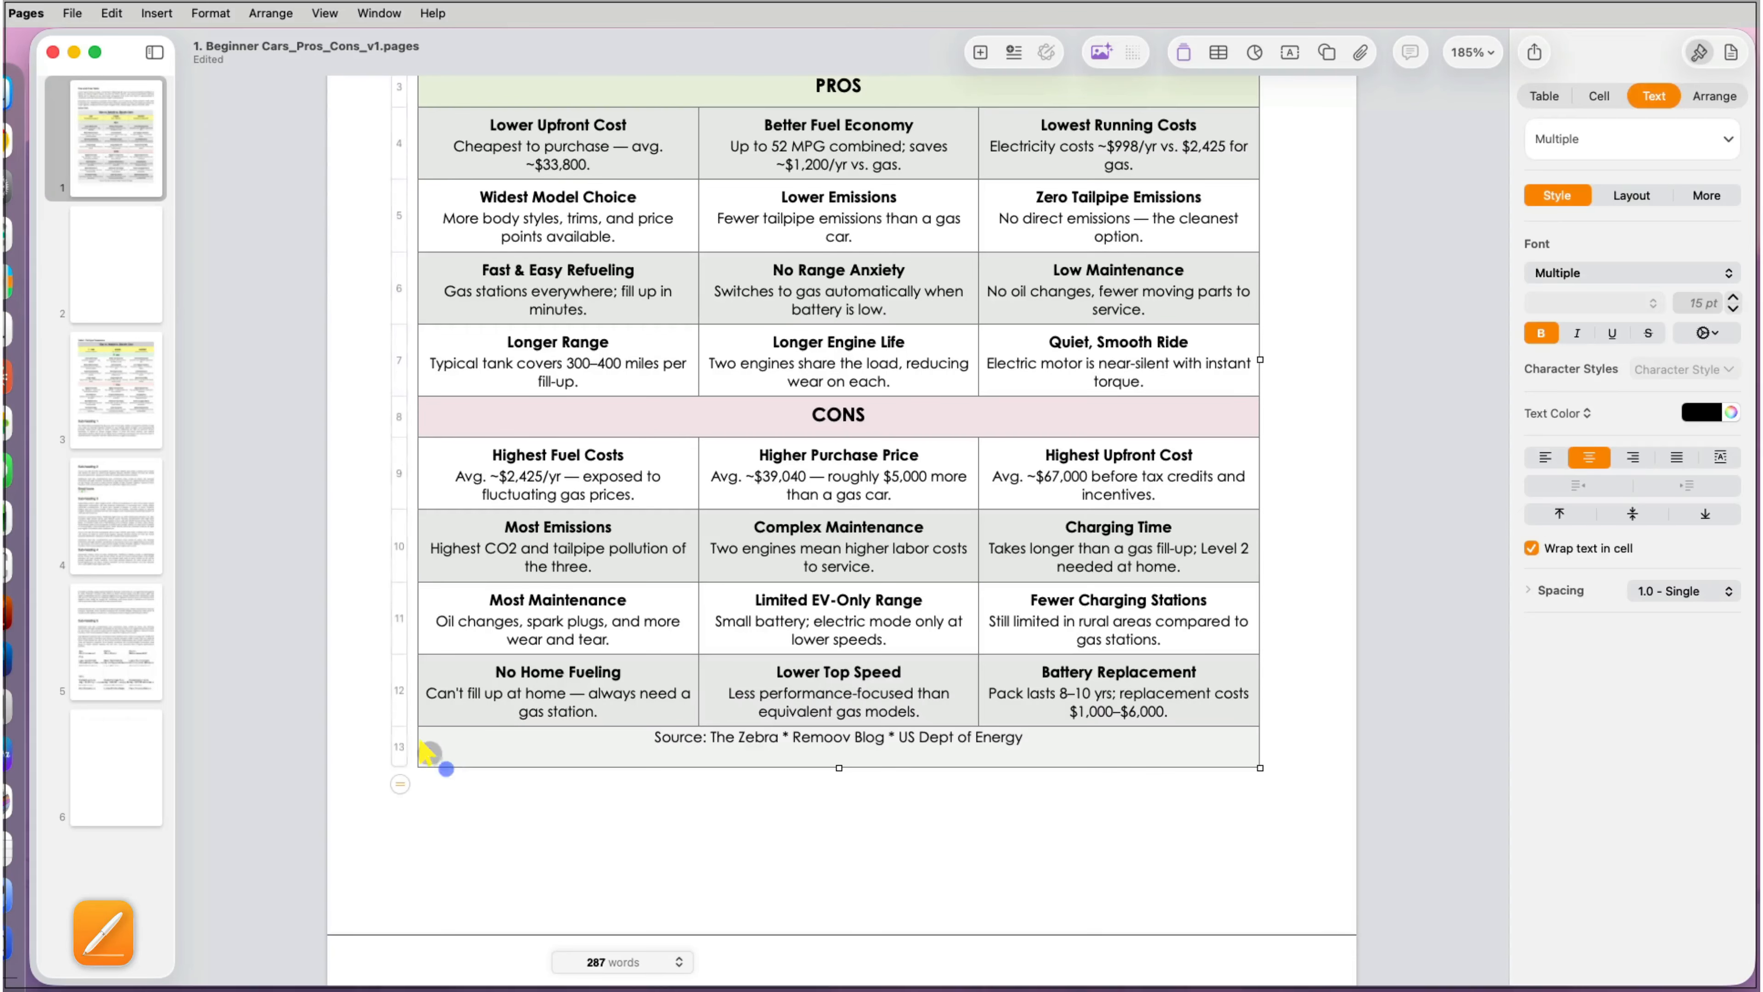
{"action": "left_click", "coordinate": [399, 746]}
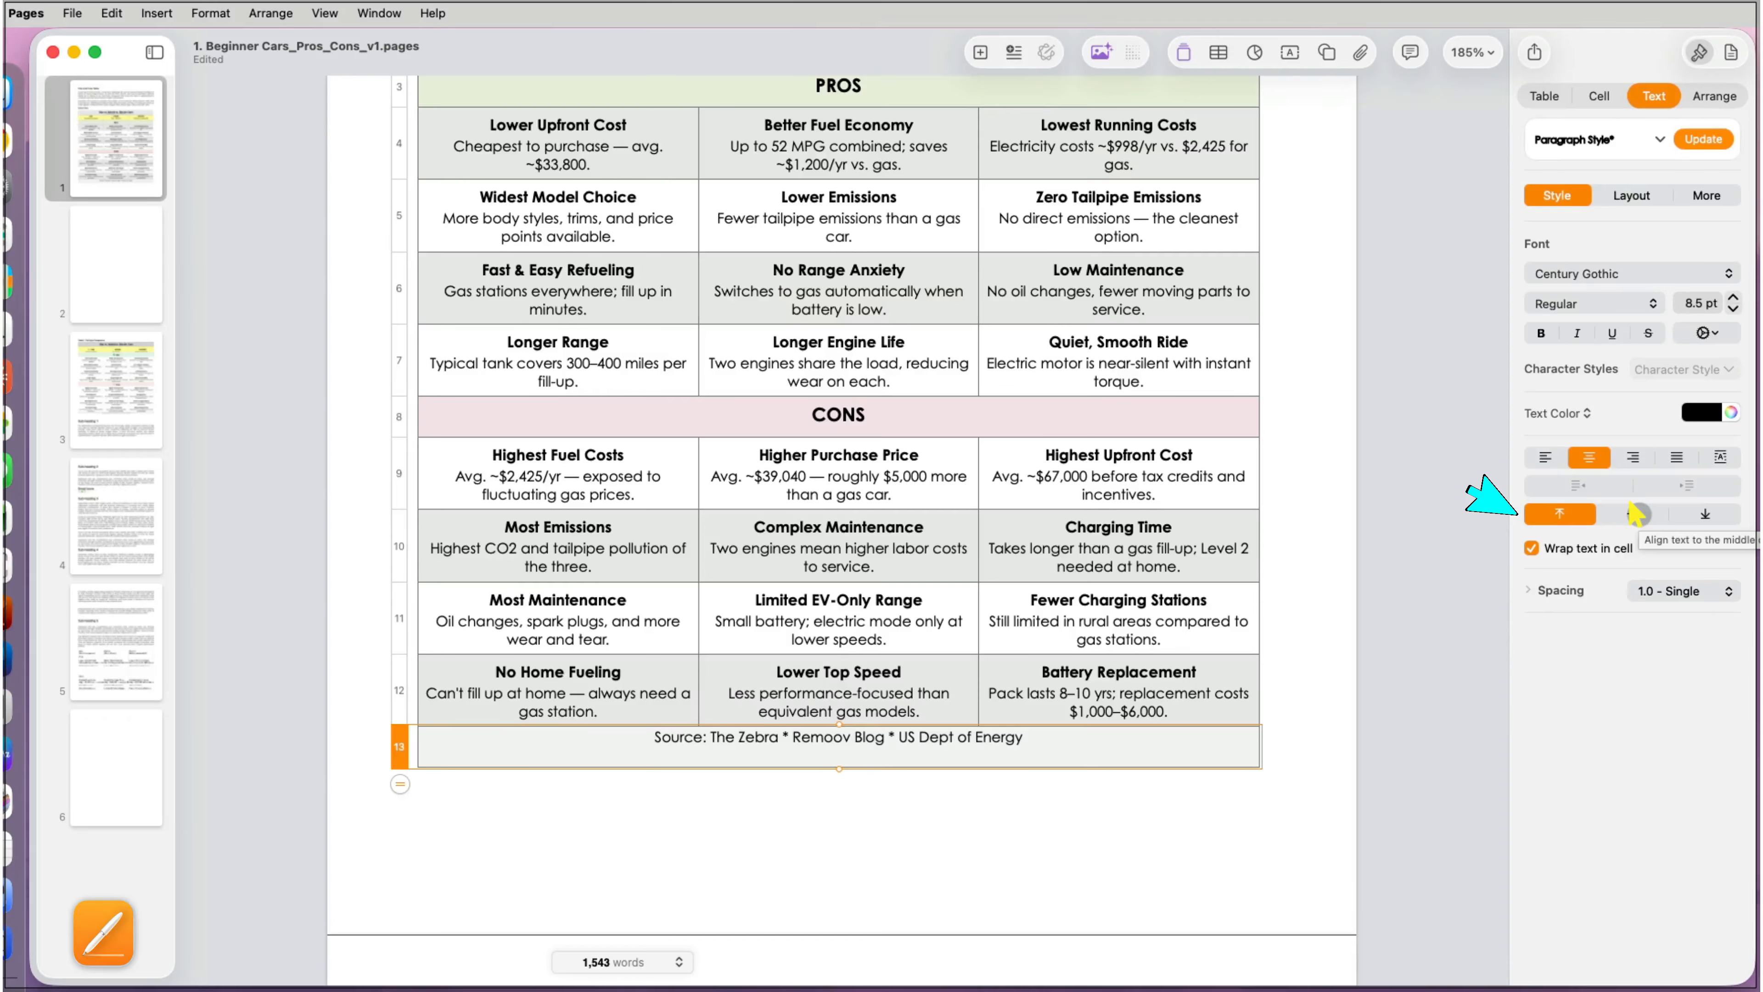
{"action": "left_click", "coordinate": [1635, 515]}
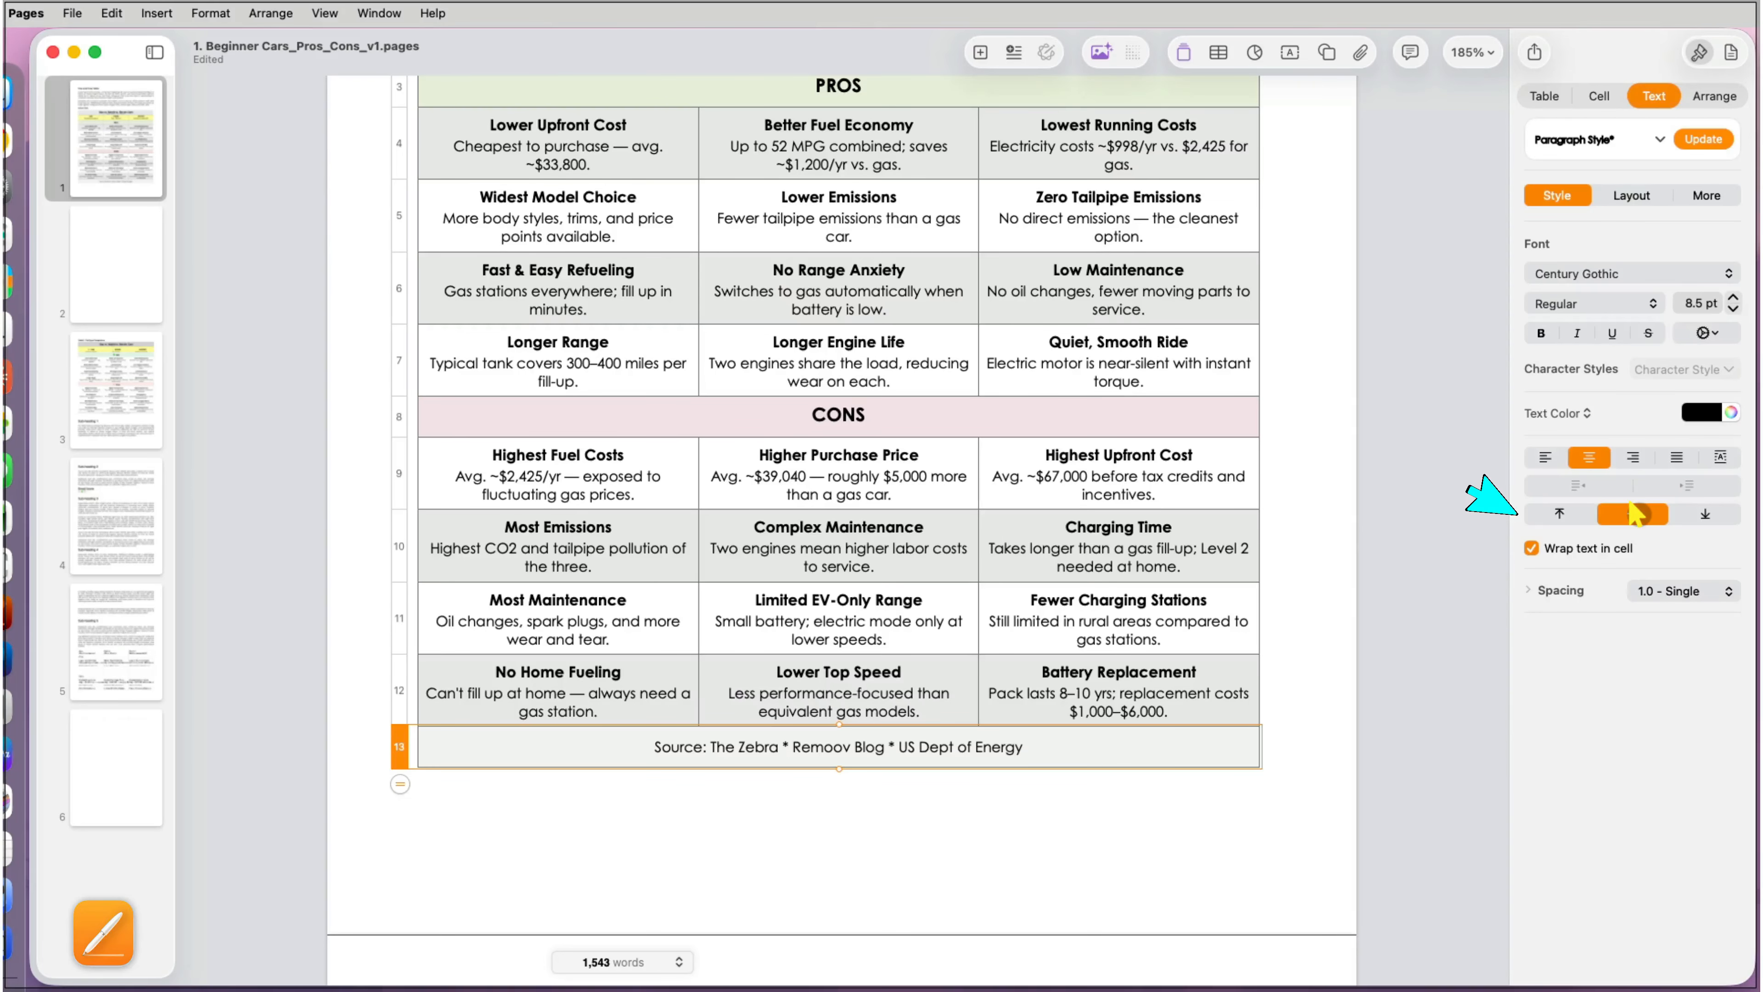
Step: Unmerge the footer row's cells, and undo that unmerge
{"action": "right_click", "coordinate": [782, 744]}
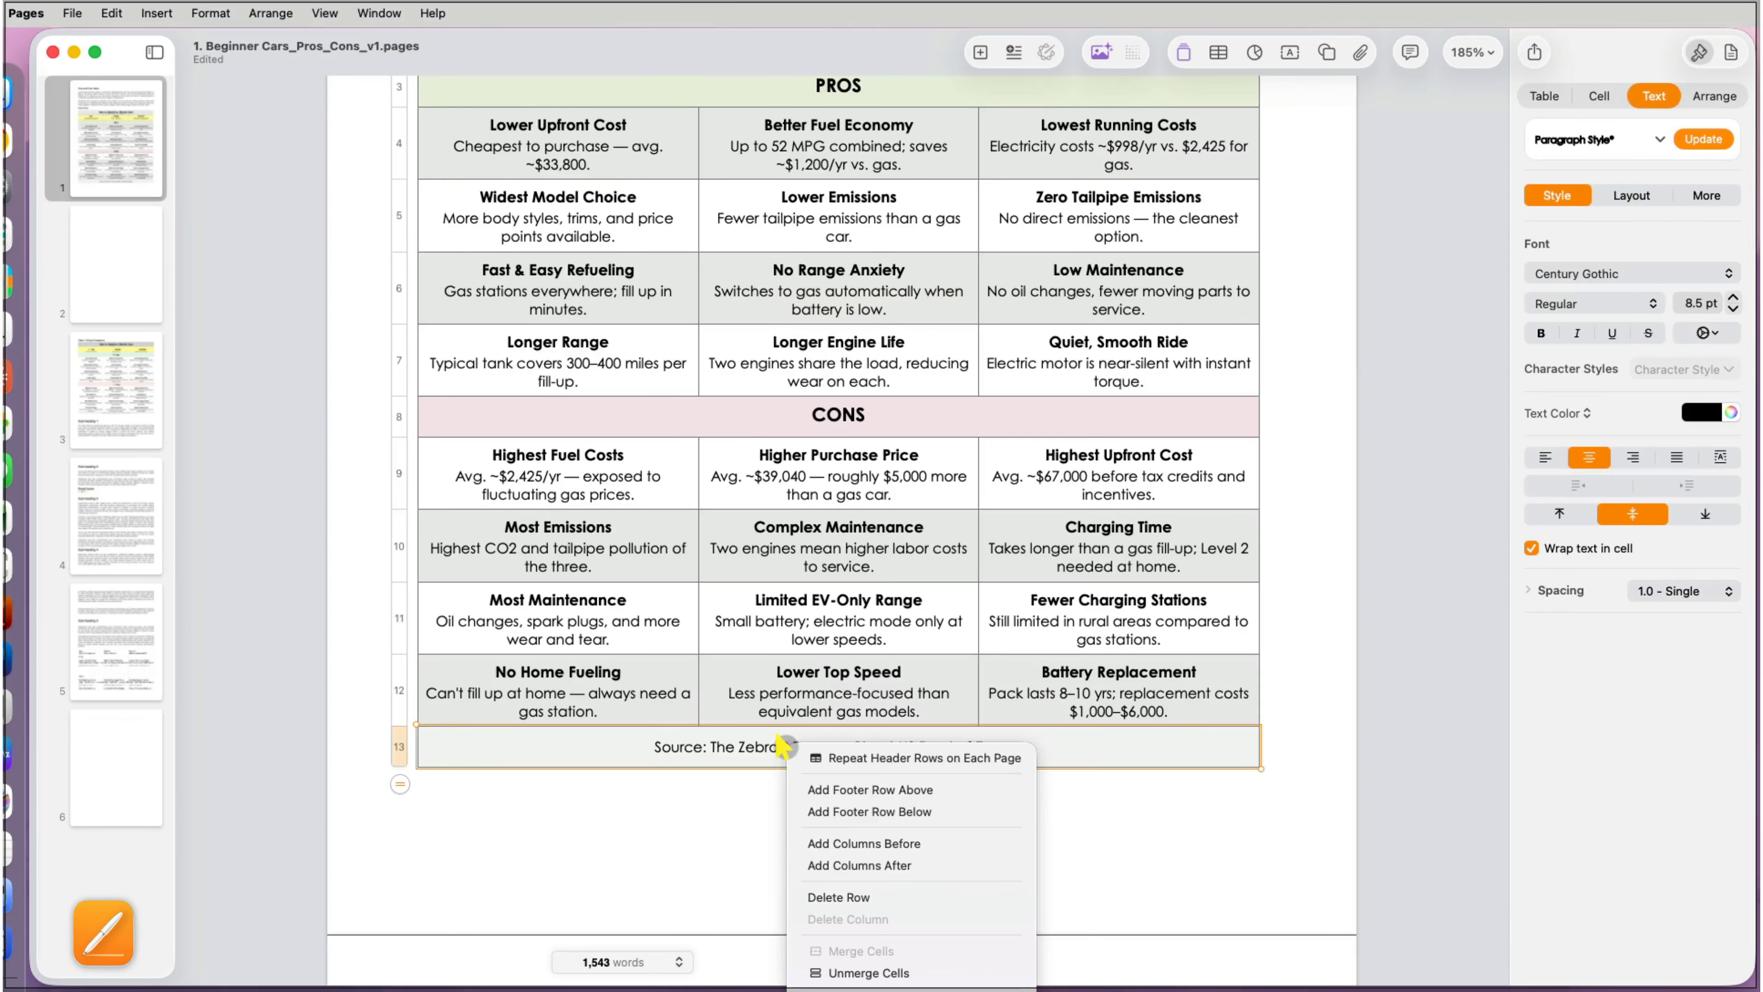
{"action": "left_click", "coordinate": [853, 972]}
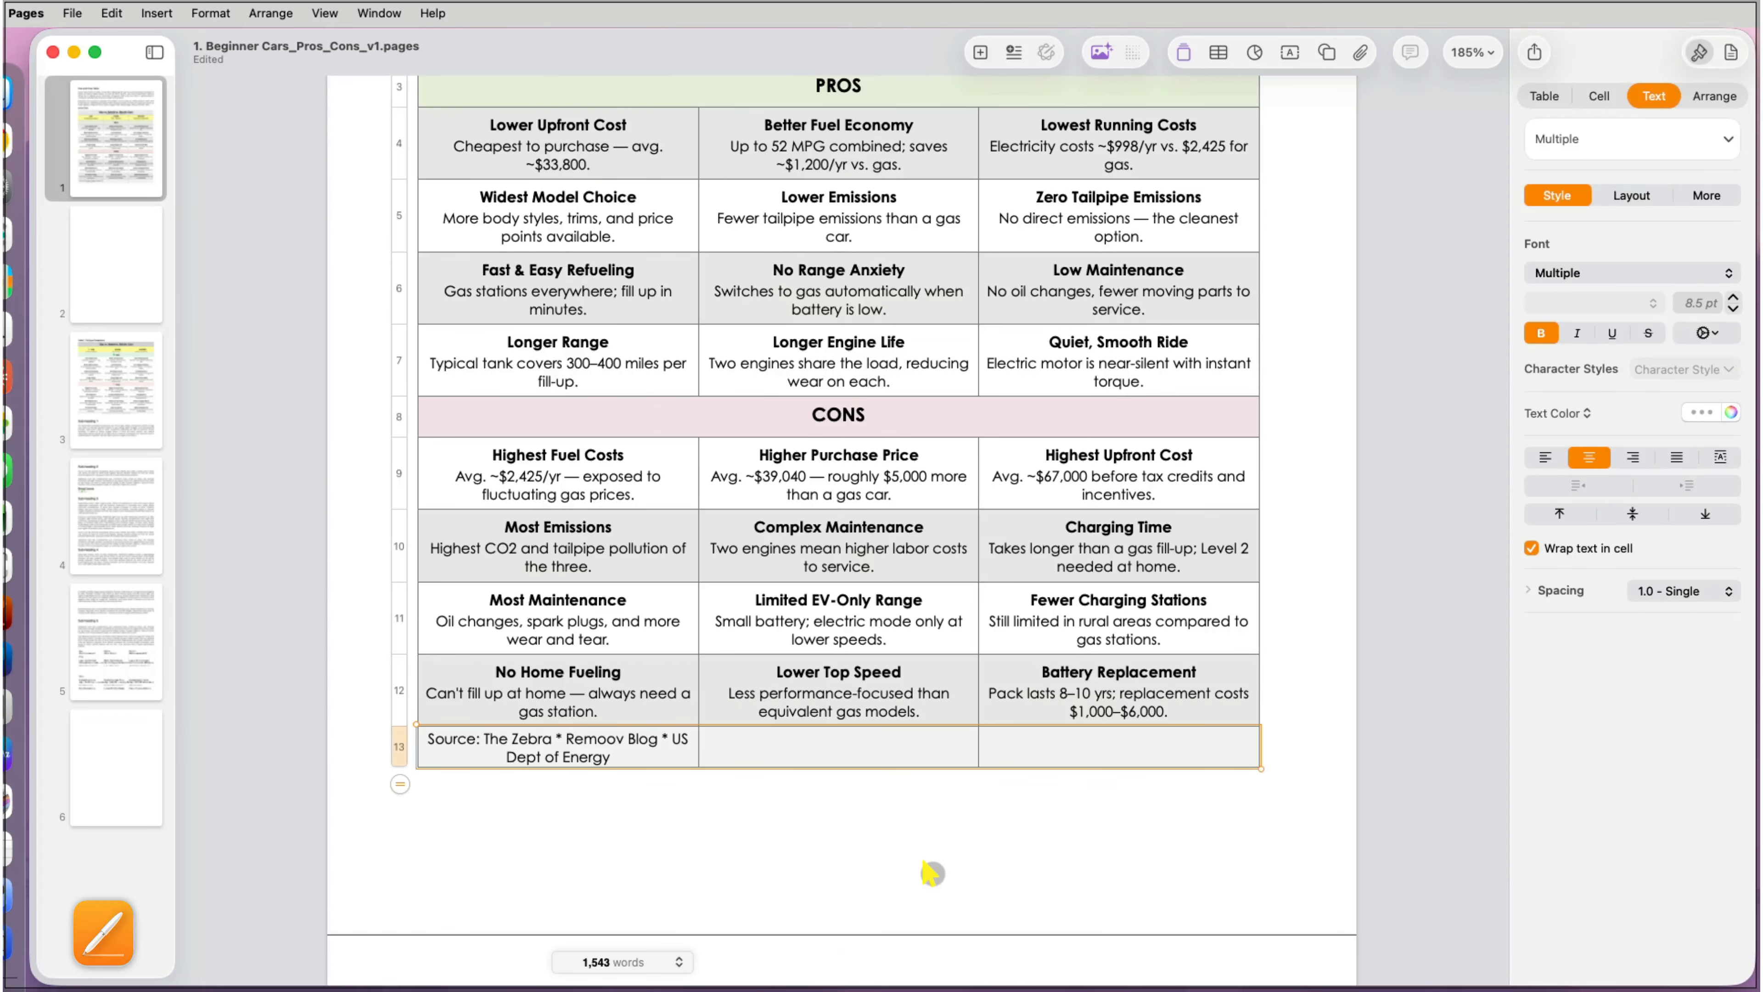
{"action": "key", "text": "super+z"}
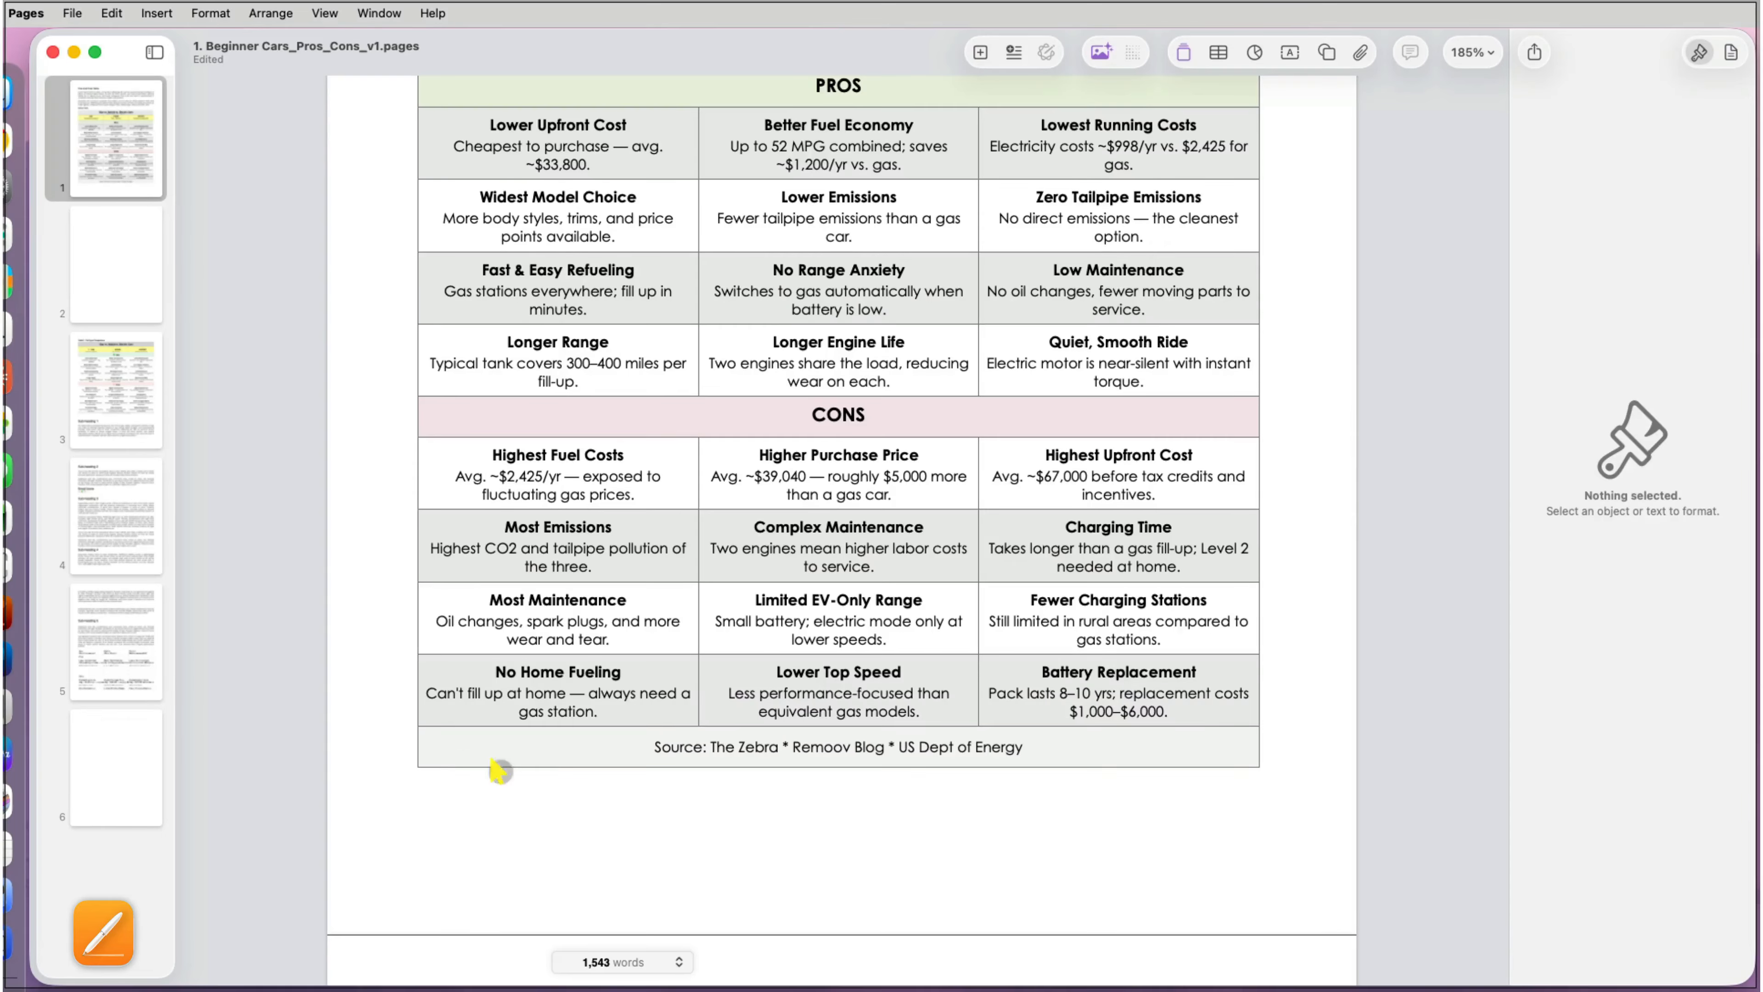
Step: Remove the fill color from the footer row
{"action": "left_click", "coordinate": [491, 759]}
{"action": "left_click", "coordinate": [1550, 279]}
{"action": "left_click", "coordinate": [1559, 392]}
{"action": "left_click", "coordinate": [1212, 787]}
{"action": "scroll", "coordinate": [1212, 787], "scroll_direction": "up", "scroll_amount": 1}
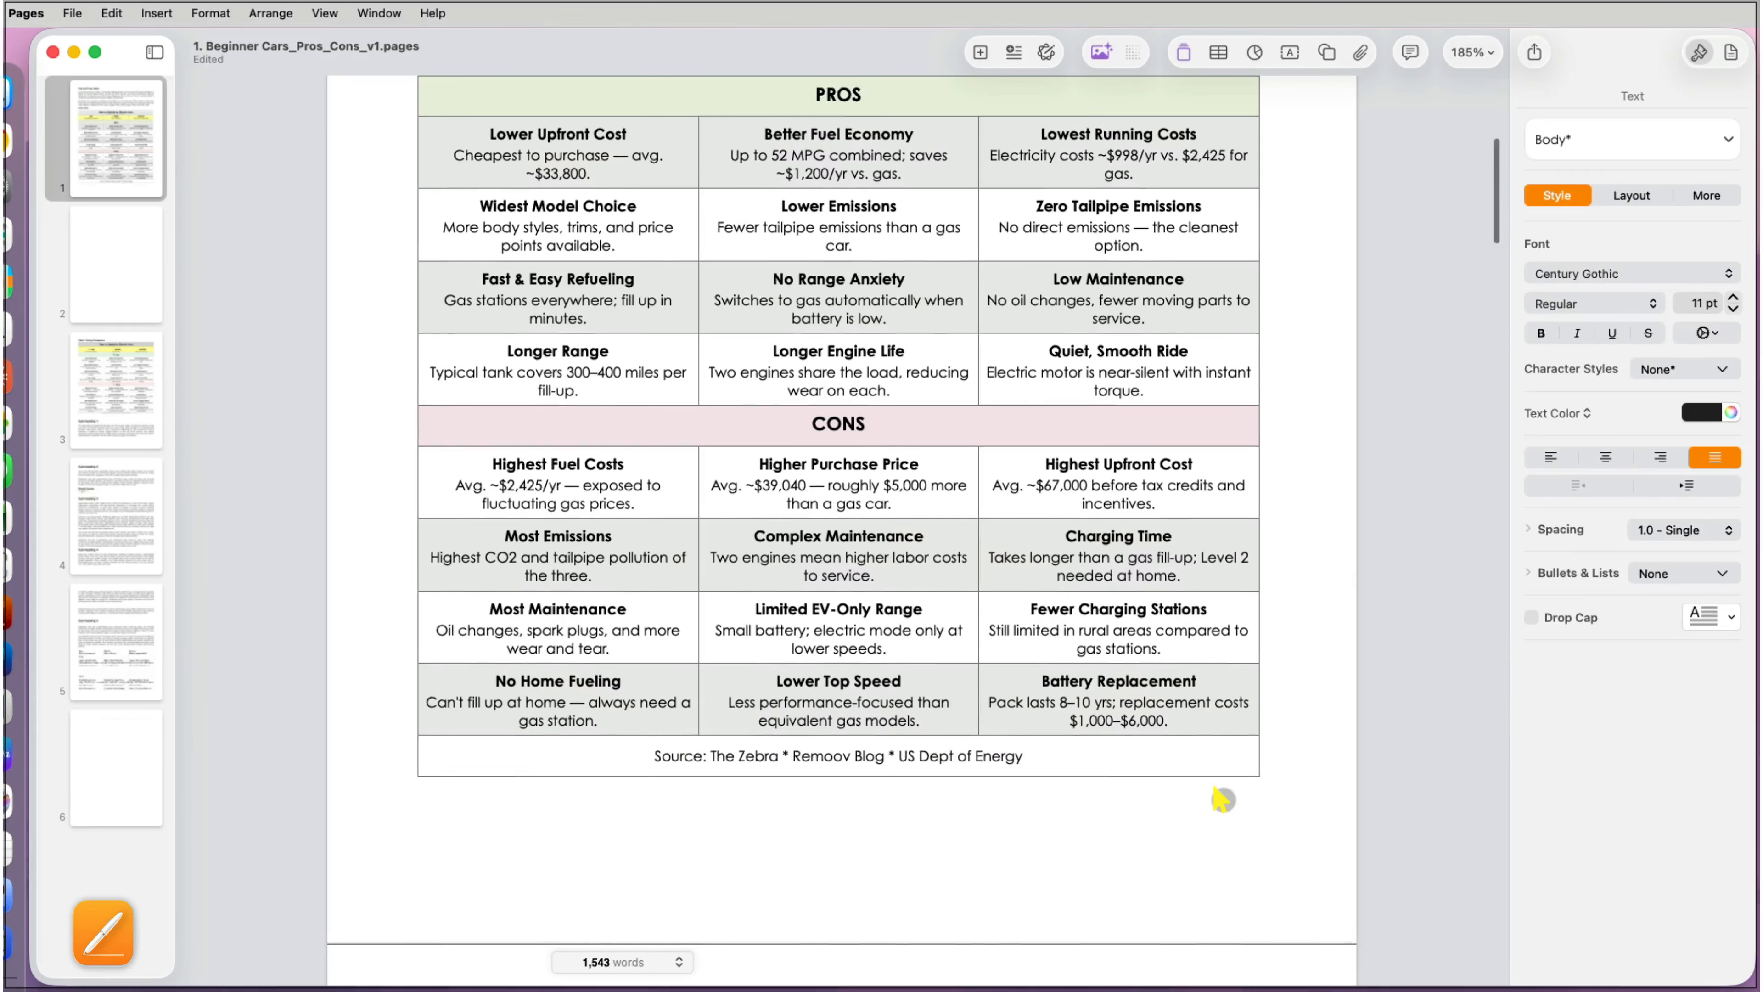
Step: Italicize the footer's source text and reduce its font size
{"action": "left_click", "coordinate": [1094, 761]}
{"action": "left_click", "coordinate": [1654, 96]}
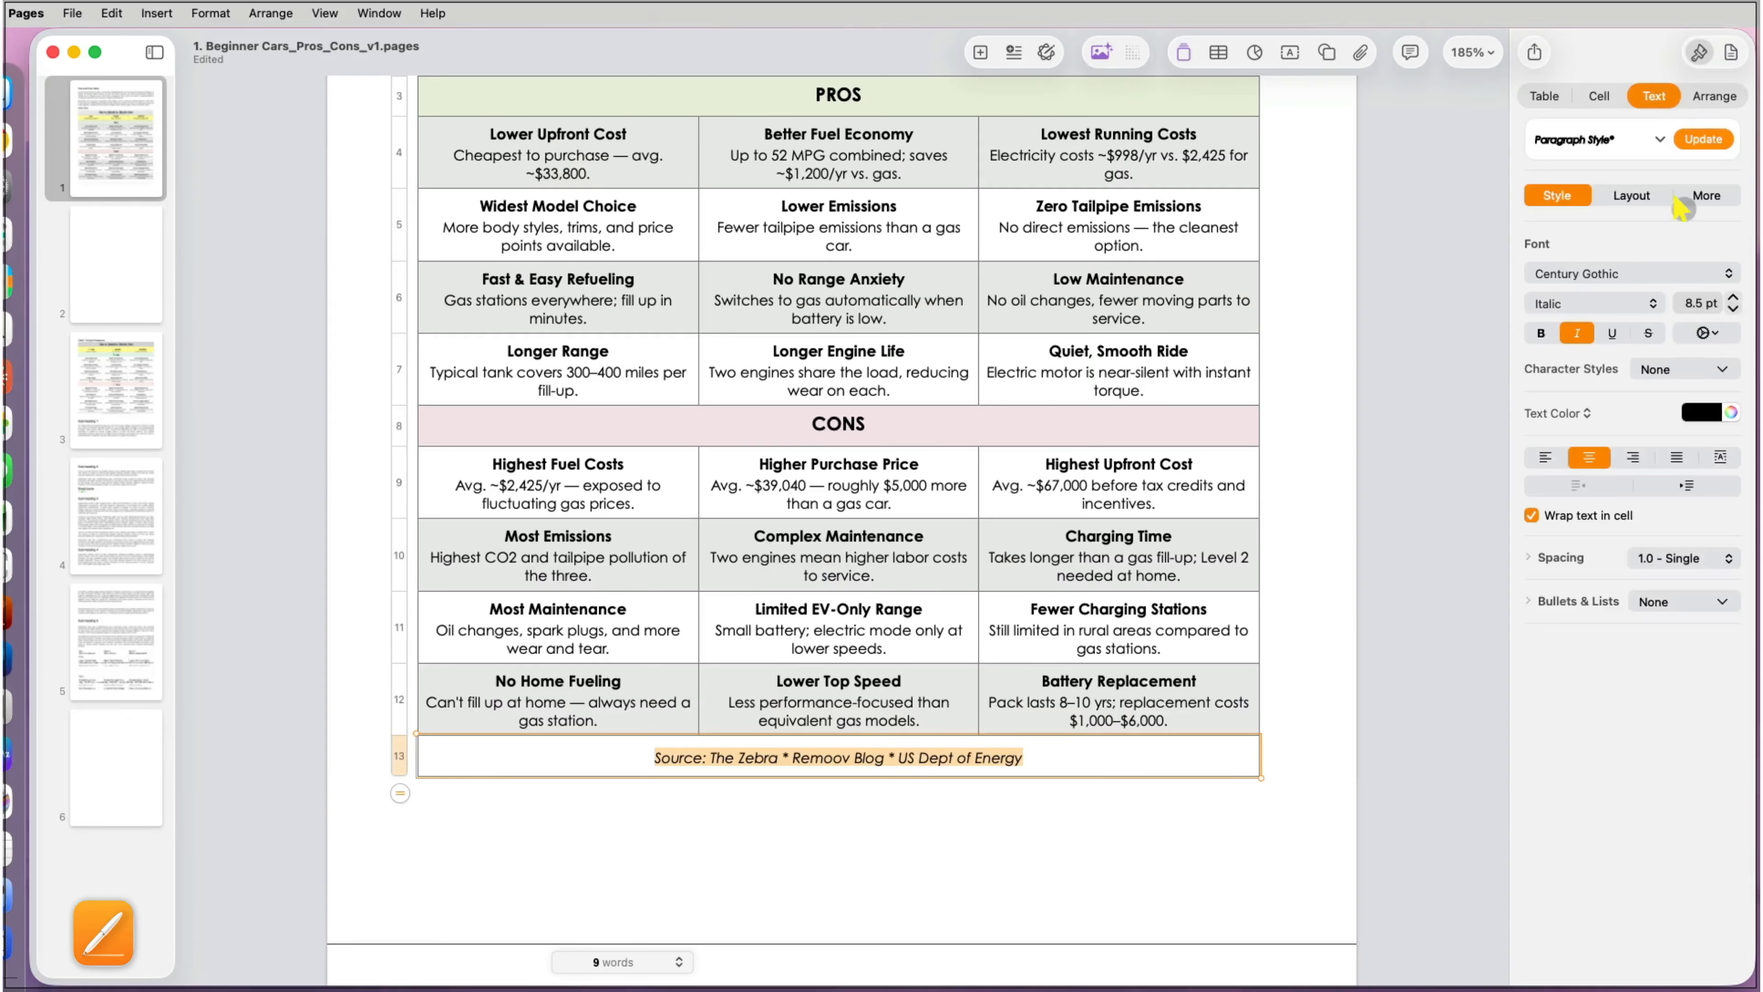
{"action": "left_click", "coordinate": [1733, 310]}
{"action": "left_click", "coordinate": [1277, 649]}
{"action": "scroll", "coordinate": [1277, 654], "scroll_direction": "down", "scroll_amount": 1}
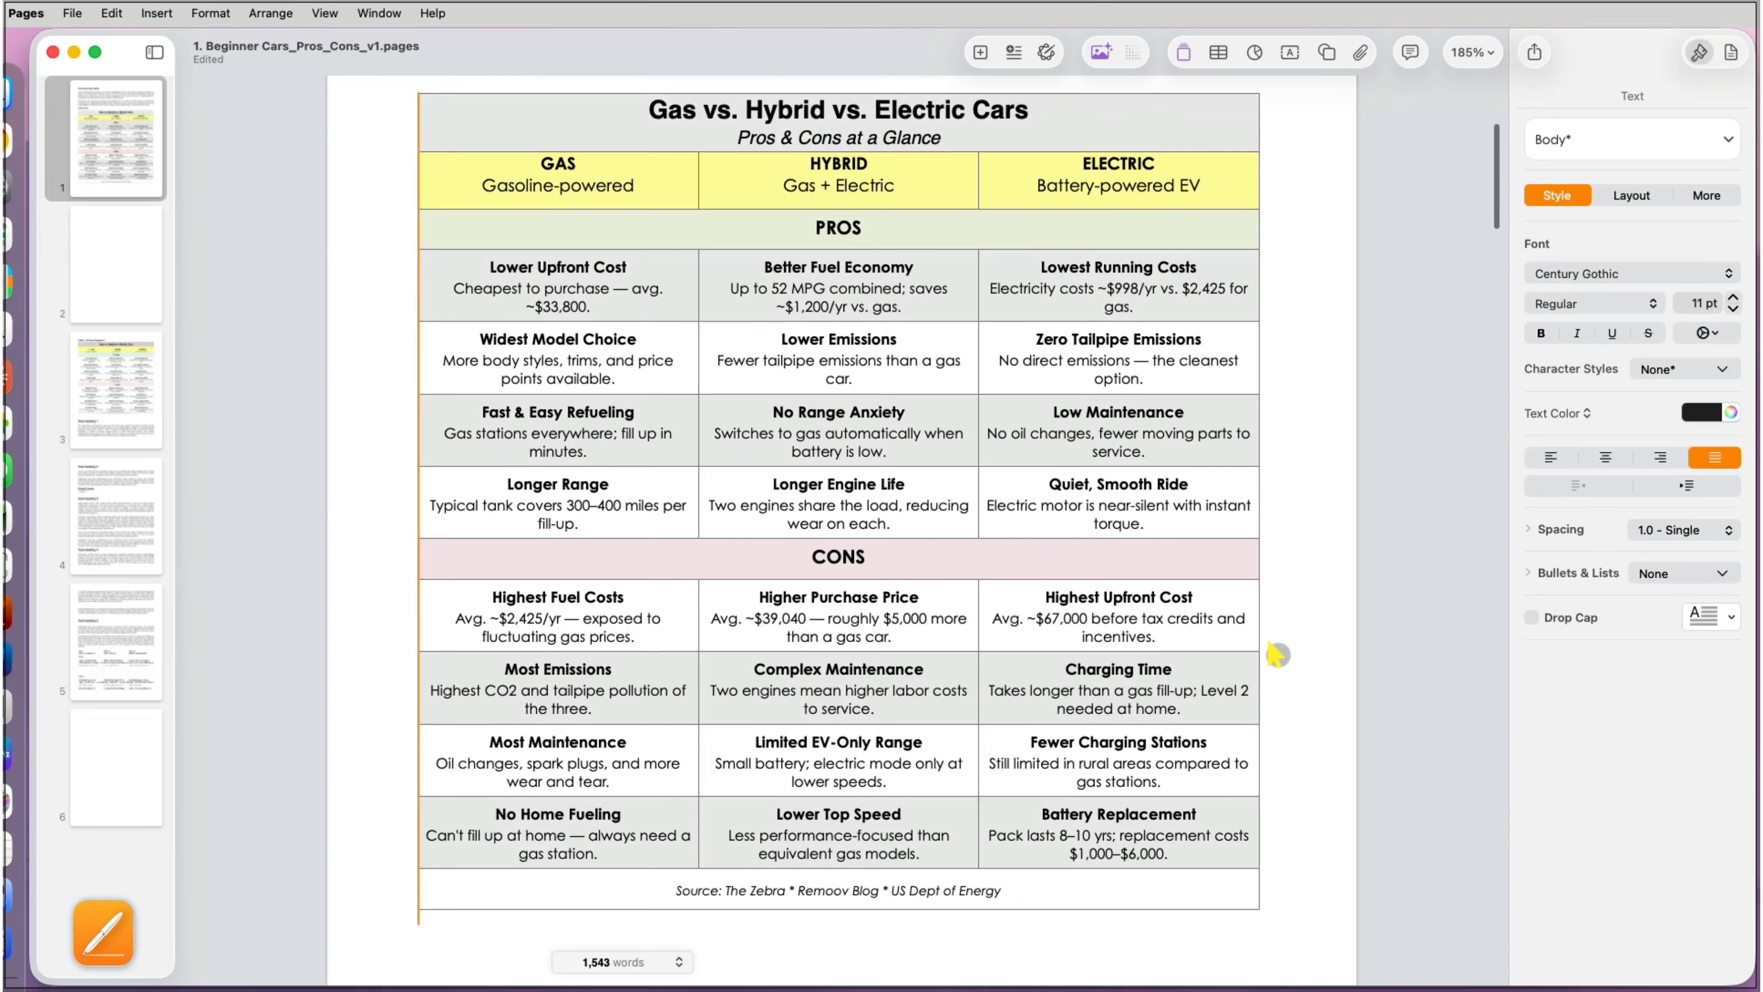
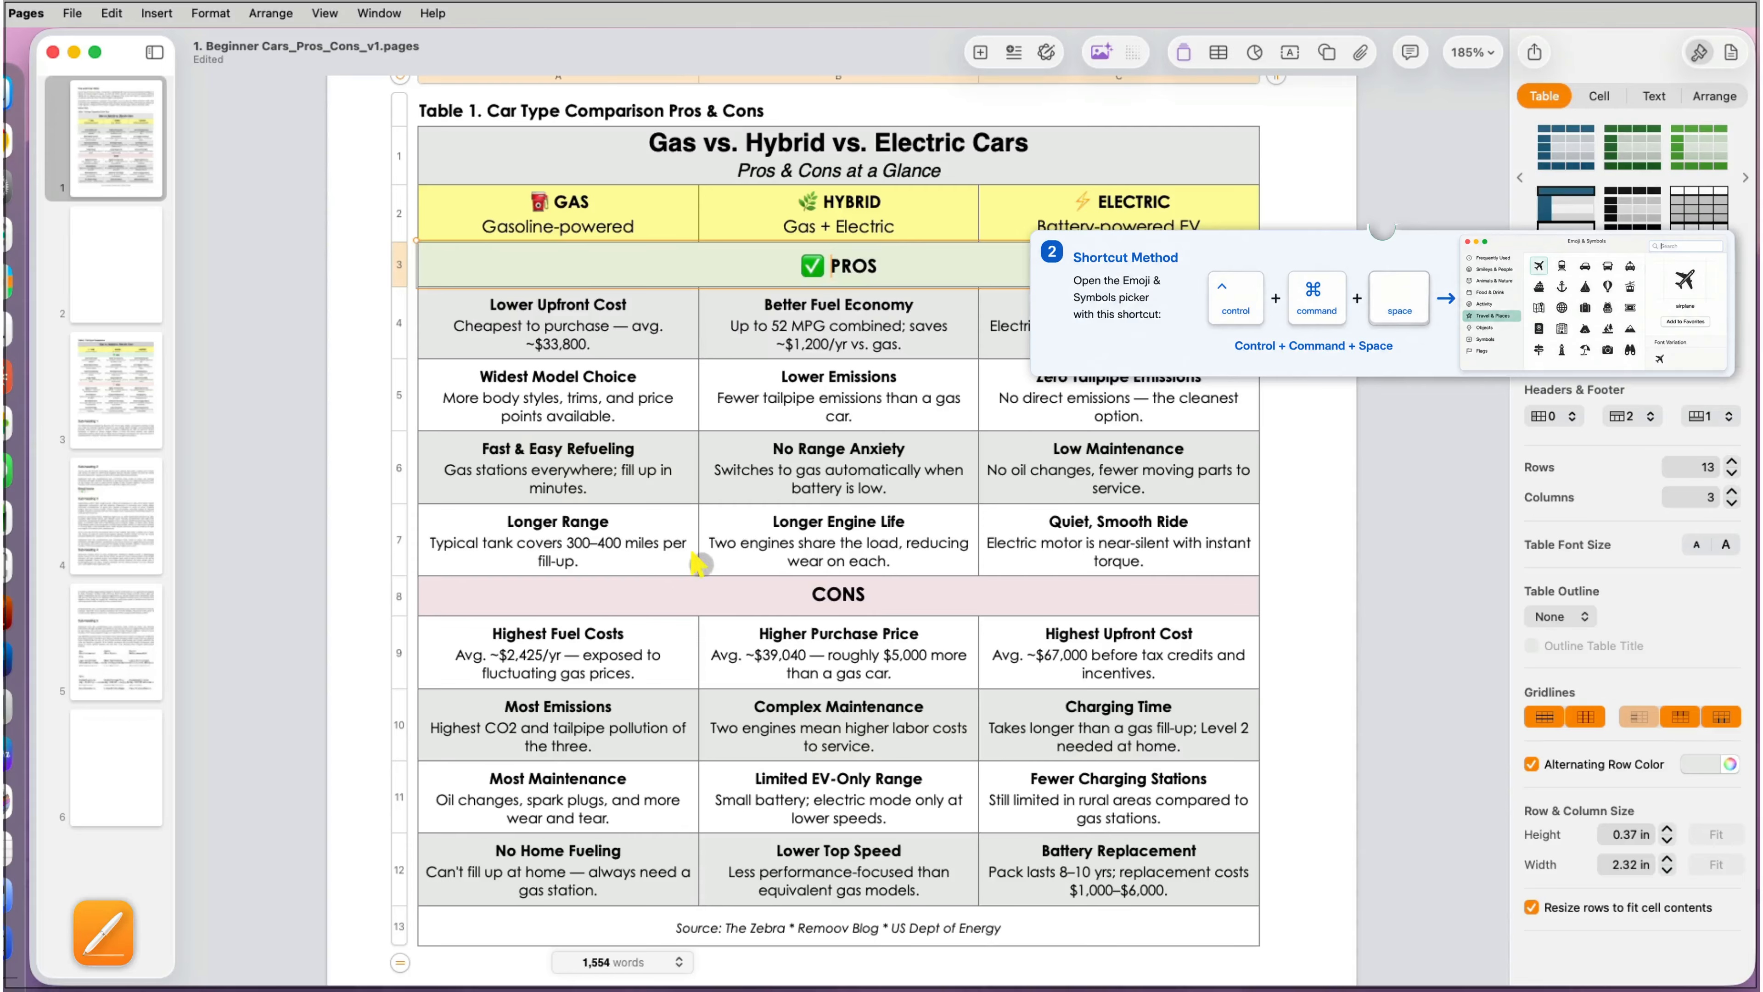
Step: Insert the red cross mark emoji in front of CONS in its section row
{"action": "left_click", "coordinate": [805, 594]}
{"action": "key", "text": "ctrl+super+space"}
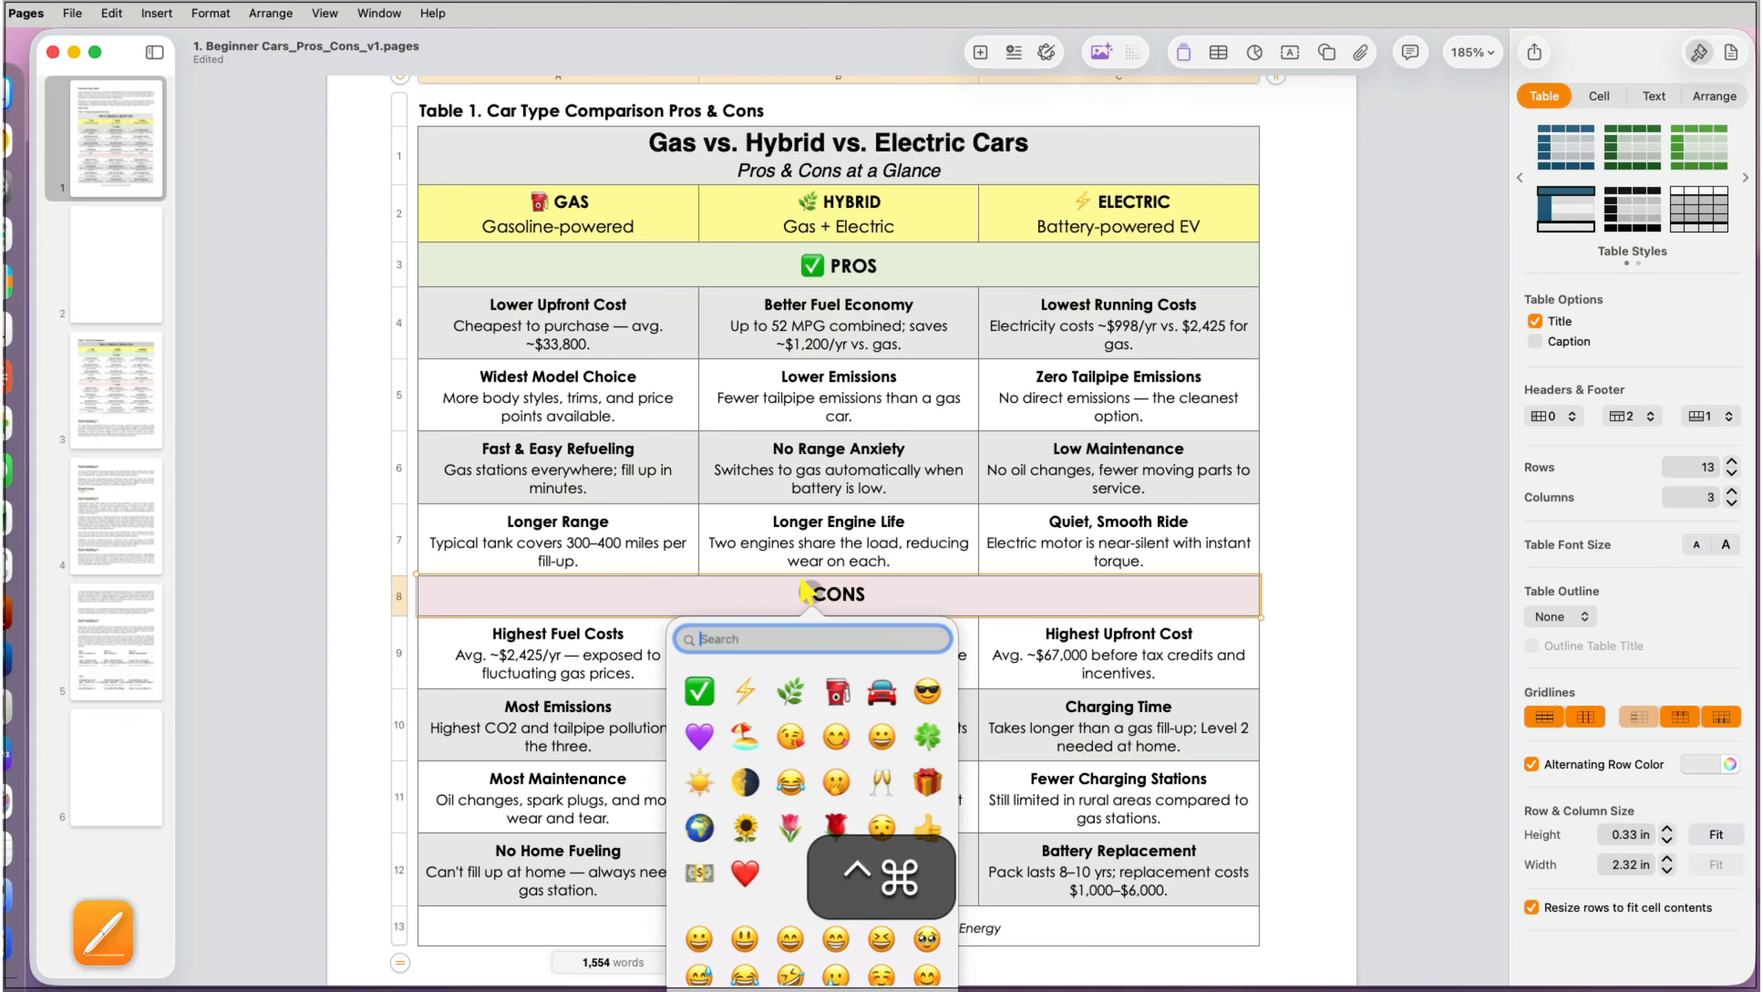
{"action": "type", "text": "x"}
{"action": "key", "text": "Return"}
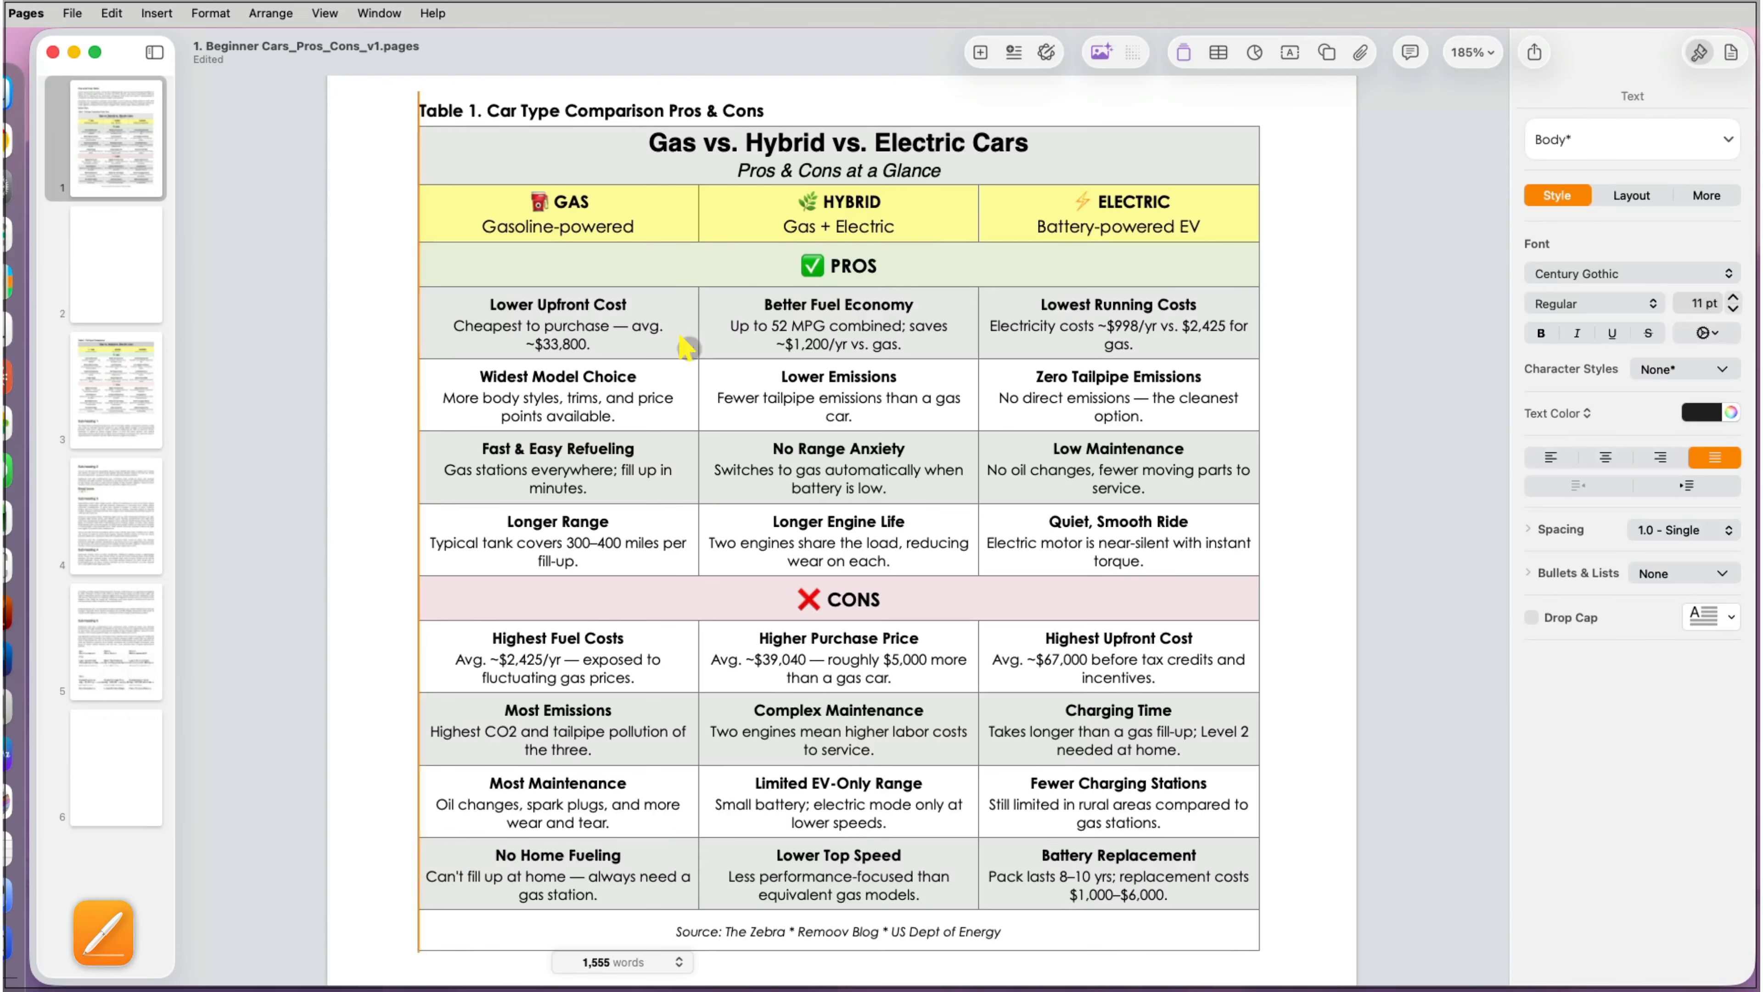
Step: Turn off the alternating row color for the whole comparison table
{"action": "left_click", "coordinate": [417, 184]}
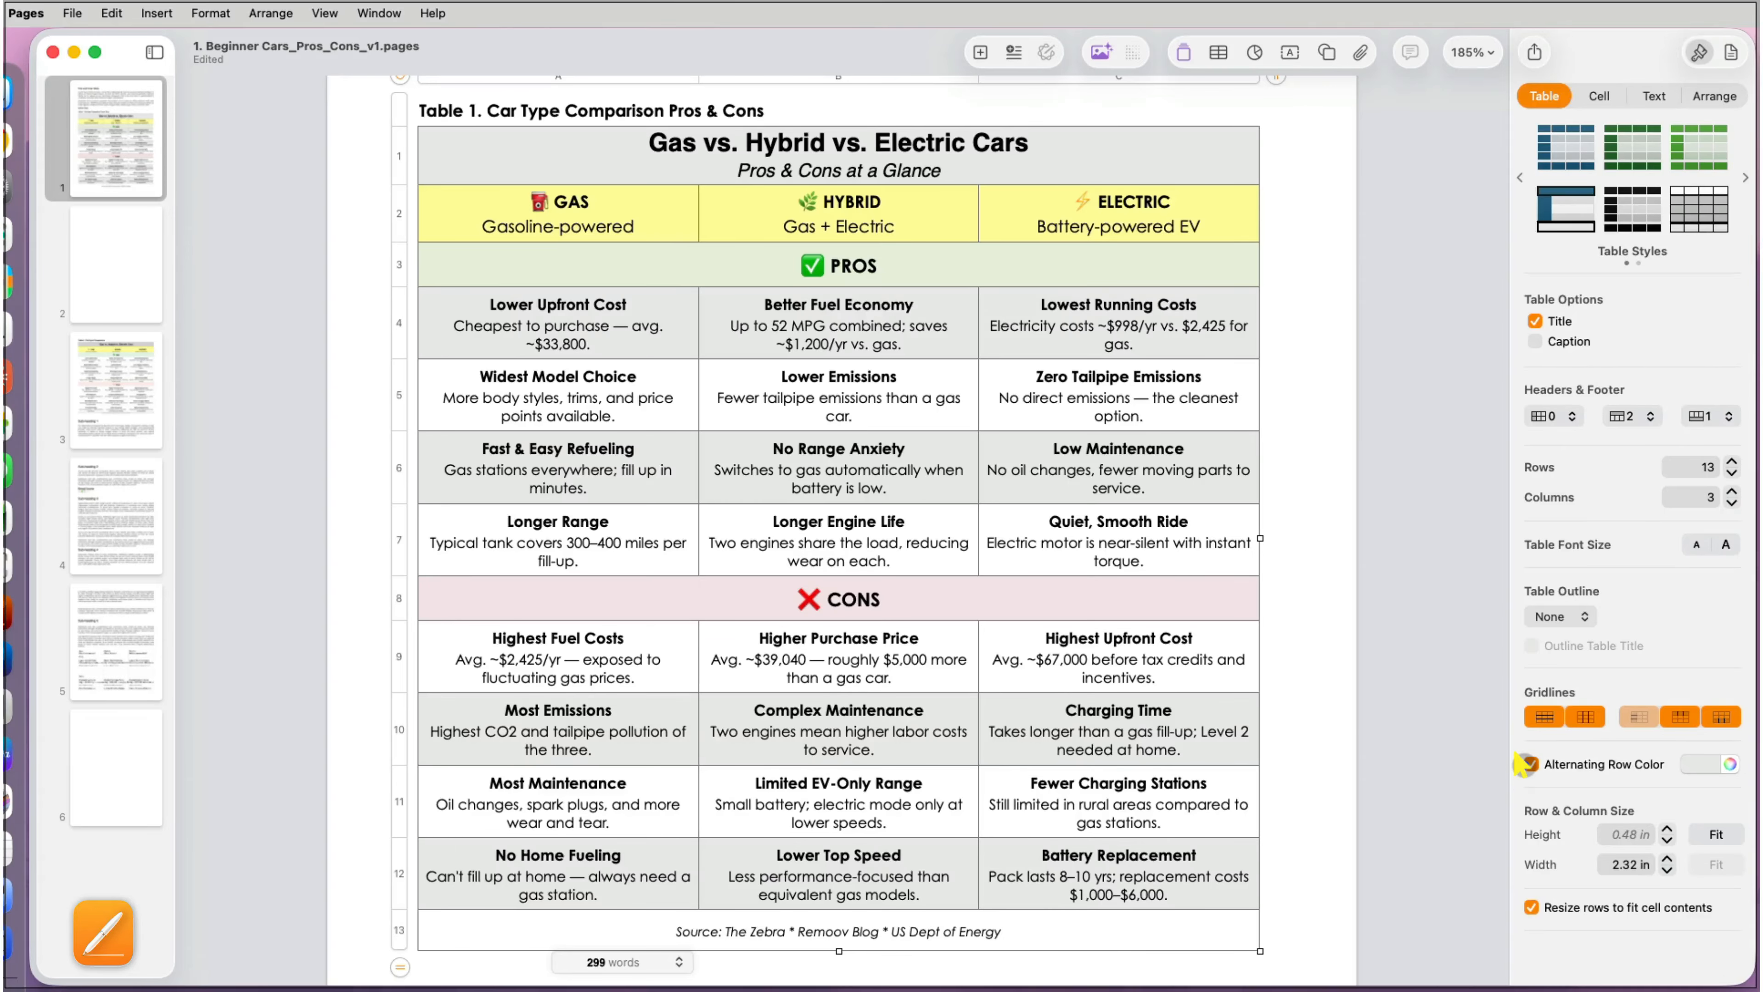
{"action": "left_click", "coordinate": [1529, 763]}
{"action": "left_click", "coordinate": [1293, 734]}
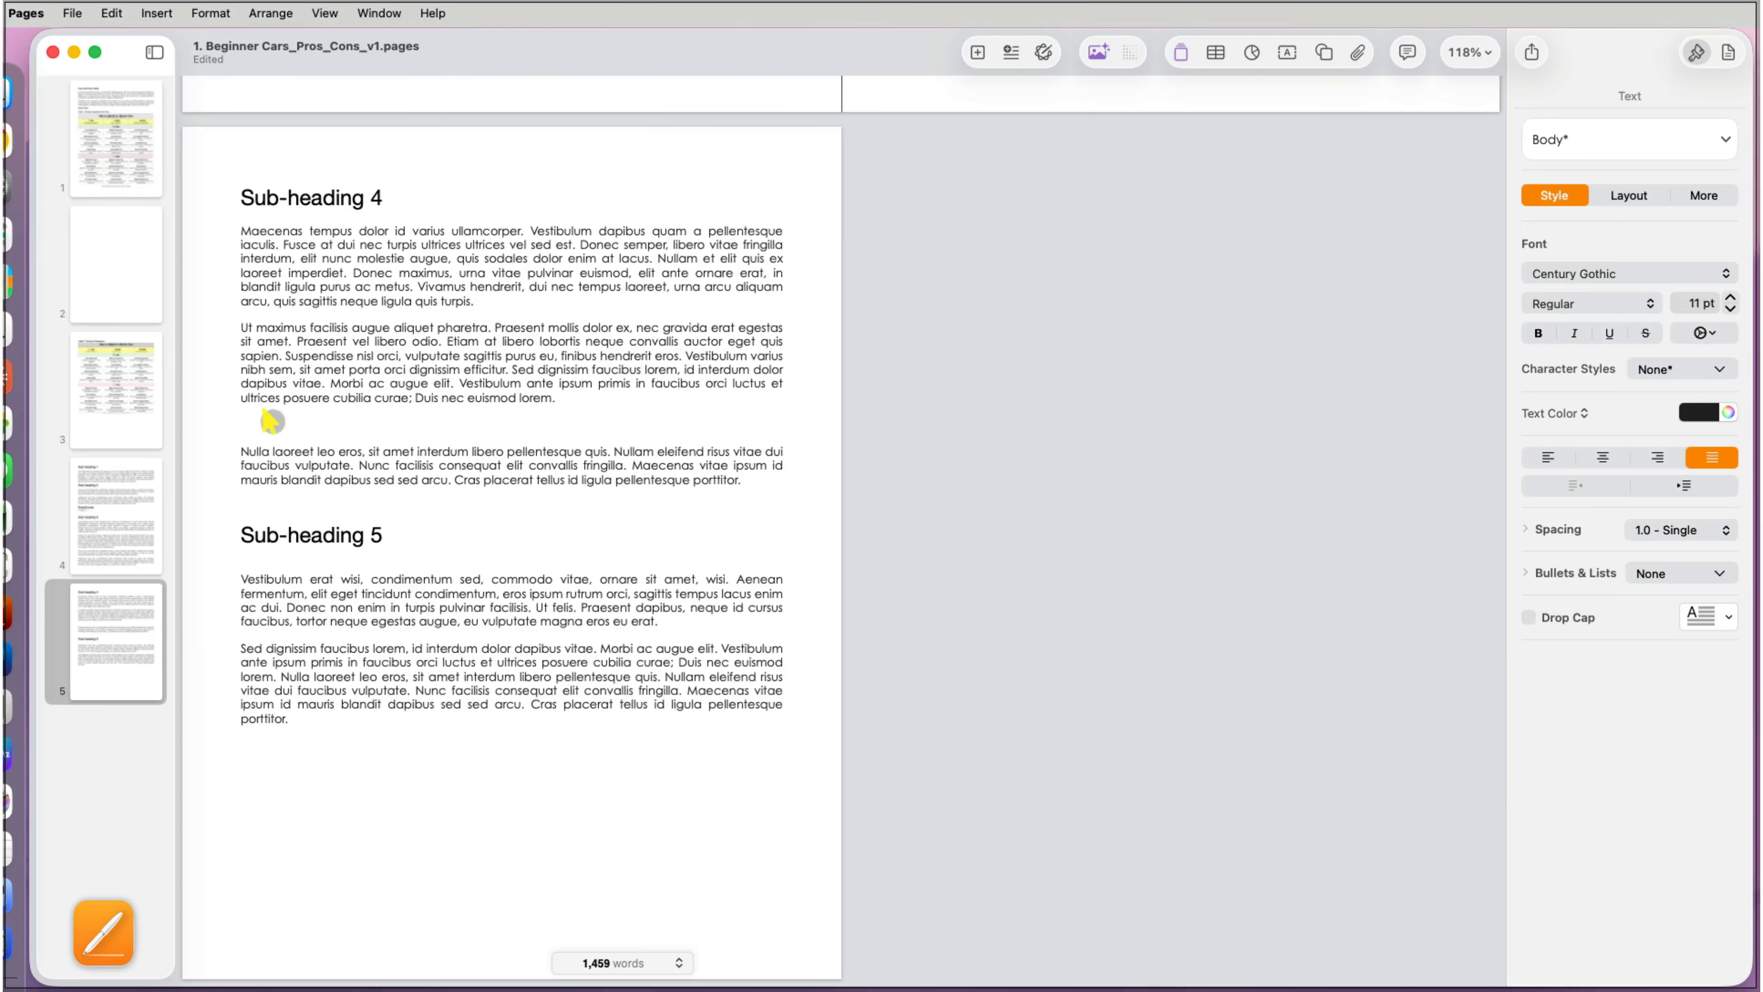
Step: Paste the comparison table after the second paragraph under Sub-heading 4 and make its header rows repeat on each page
{"action": "key", "text": "super+v"}
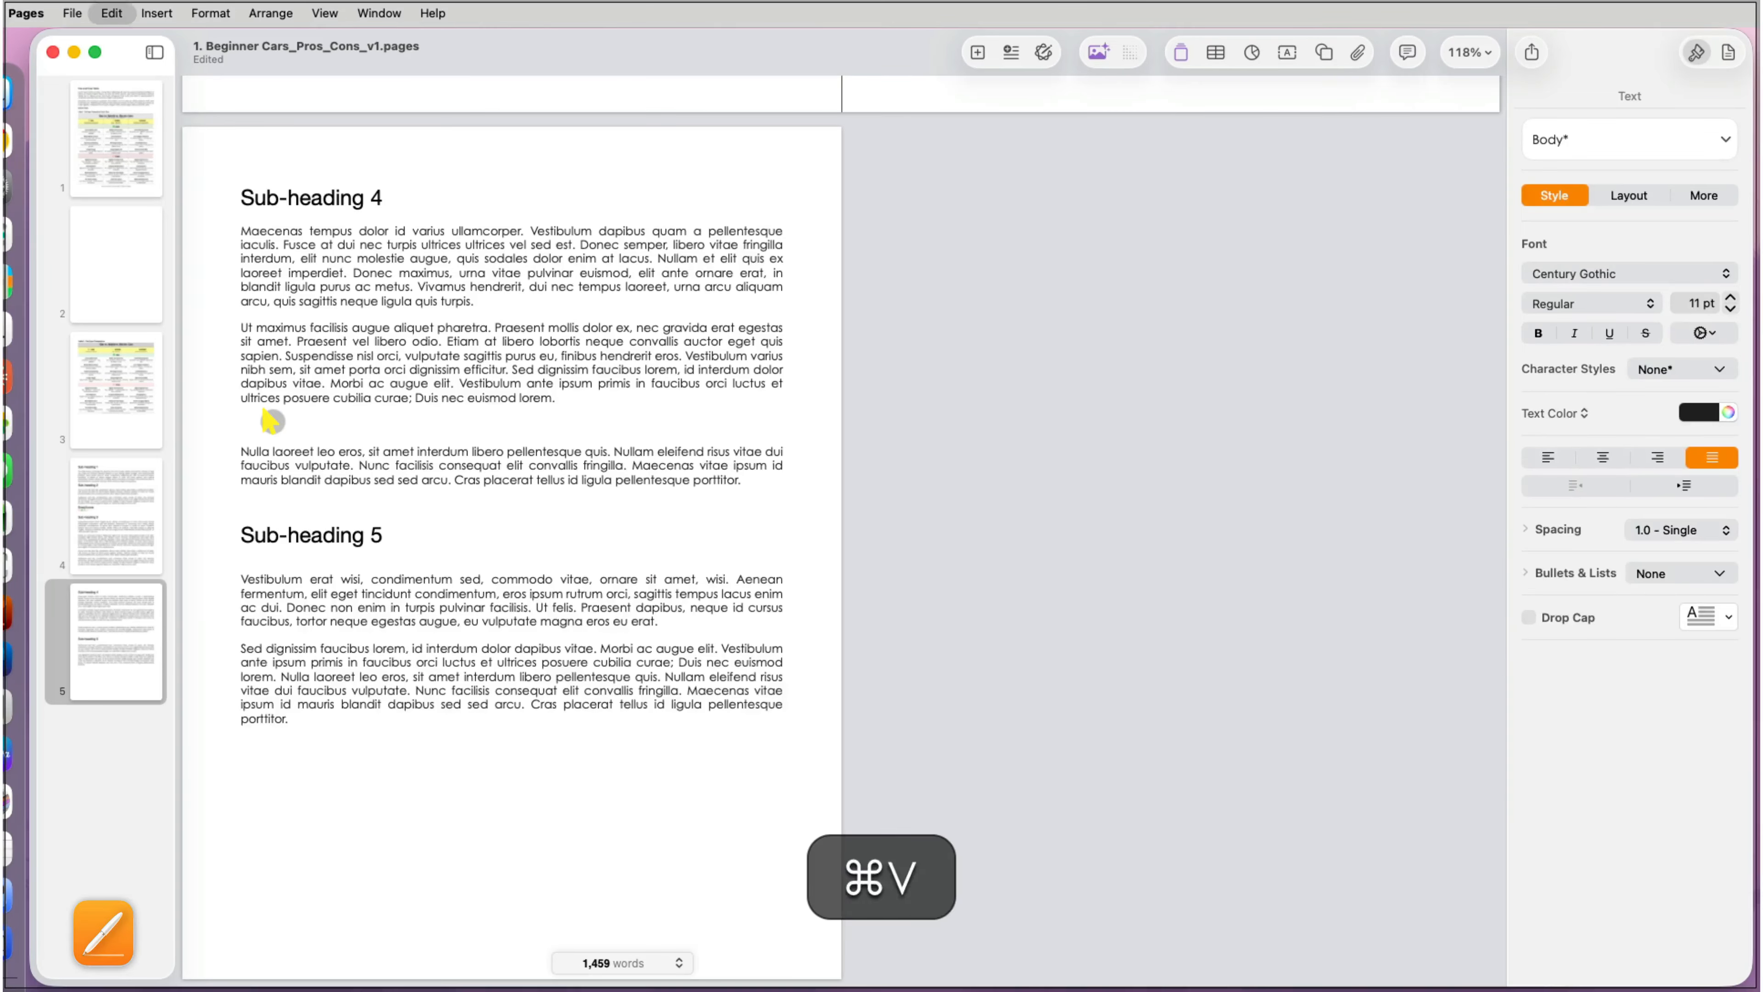
{"action": "left_click", "coordinate": [541, 354]}
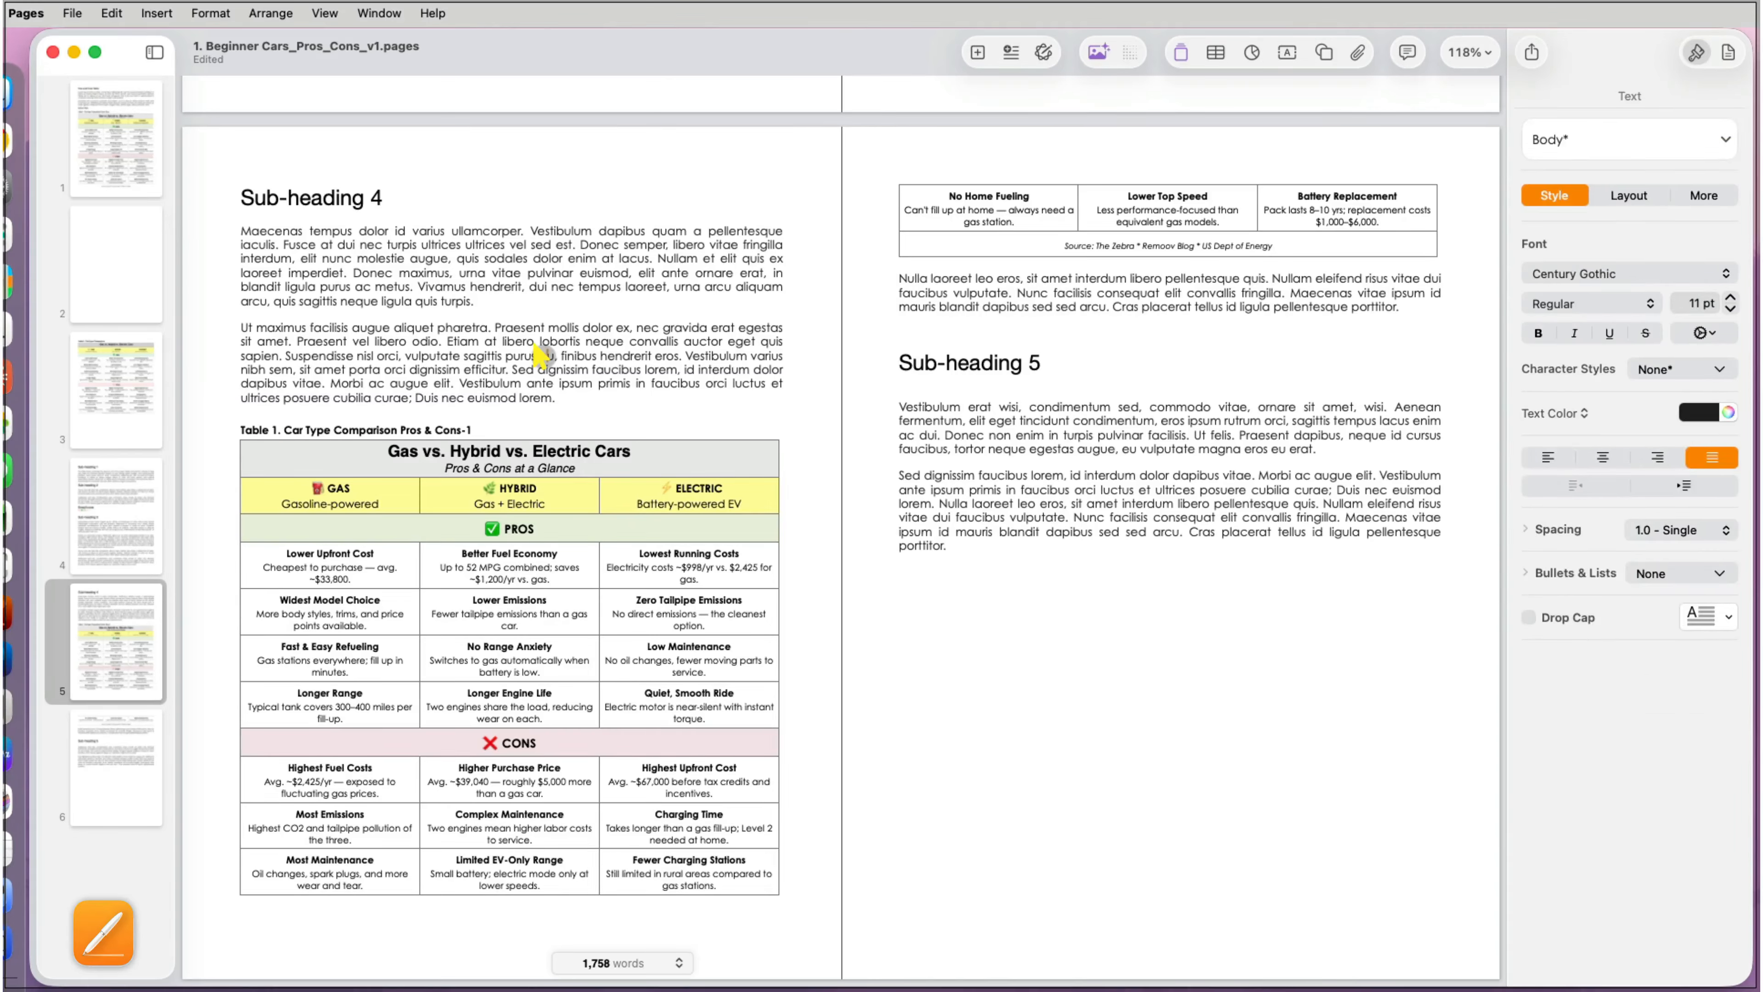
{"action": "left_click", "coordinate": [529, 455]}
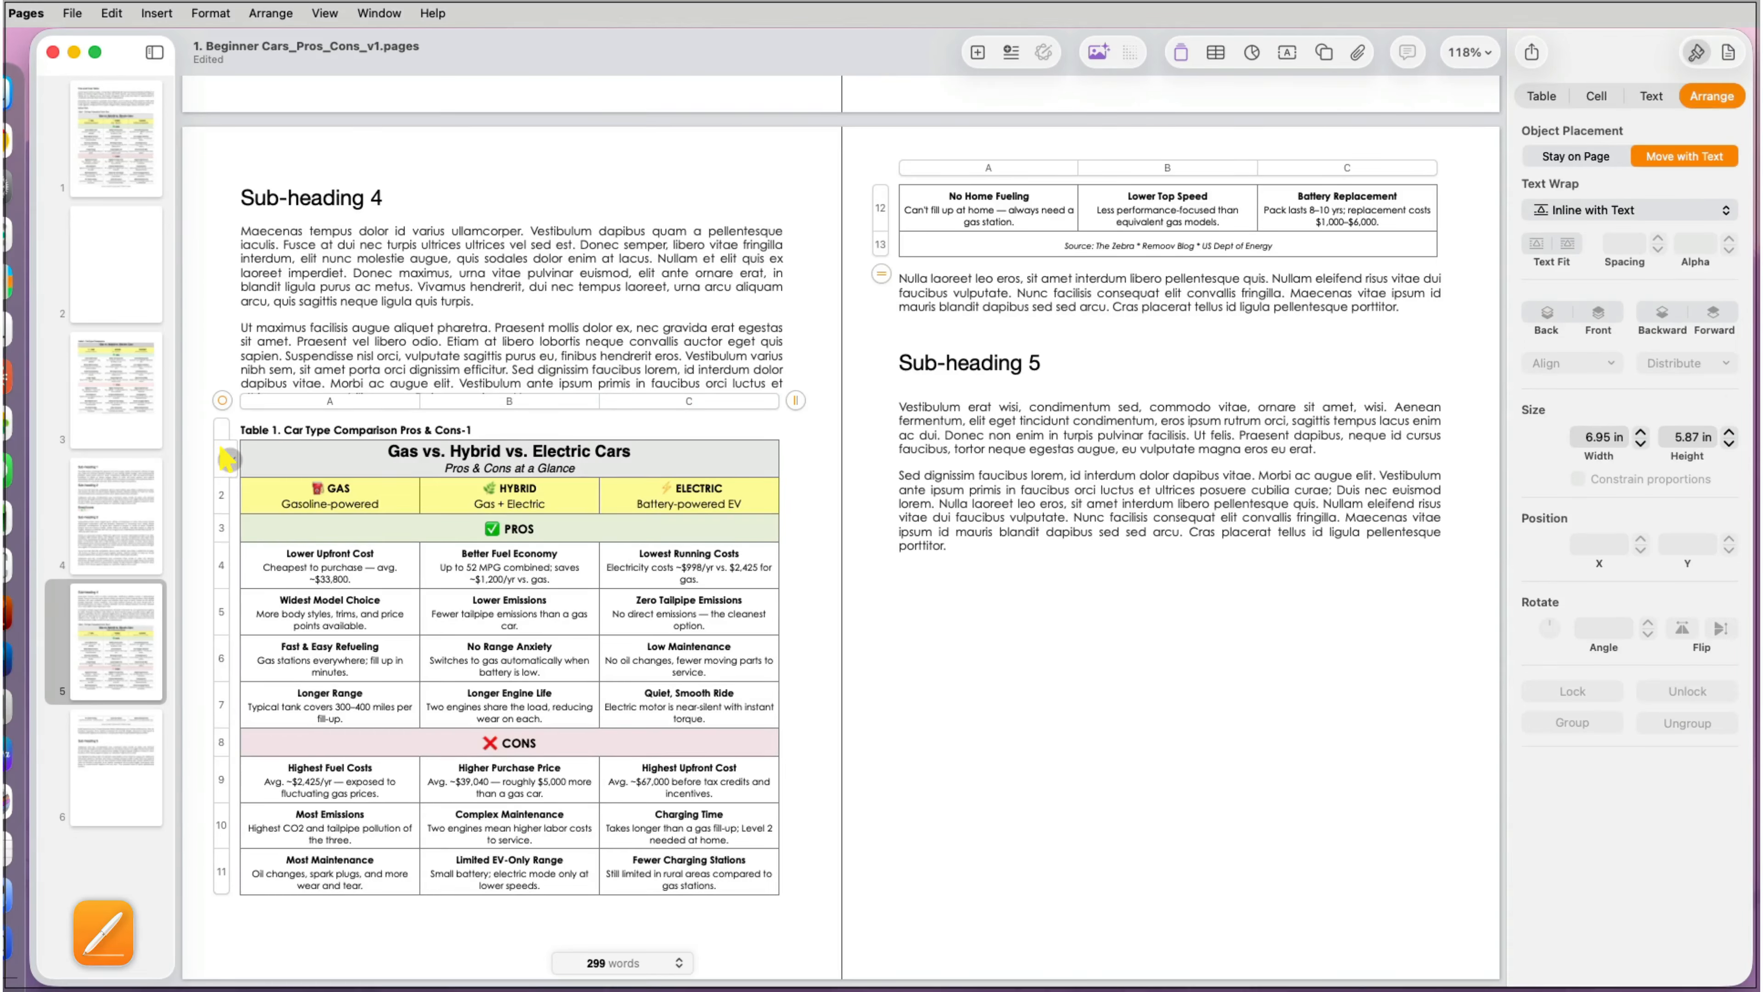
{"action": "left_click", "coordinate": [227, 458]}
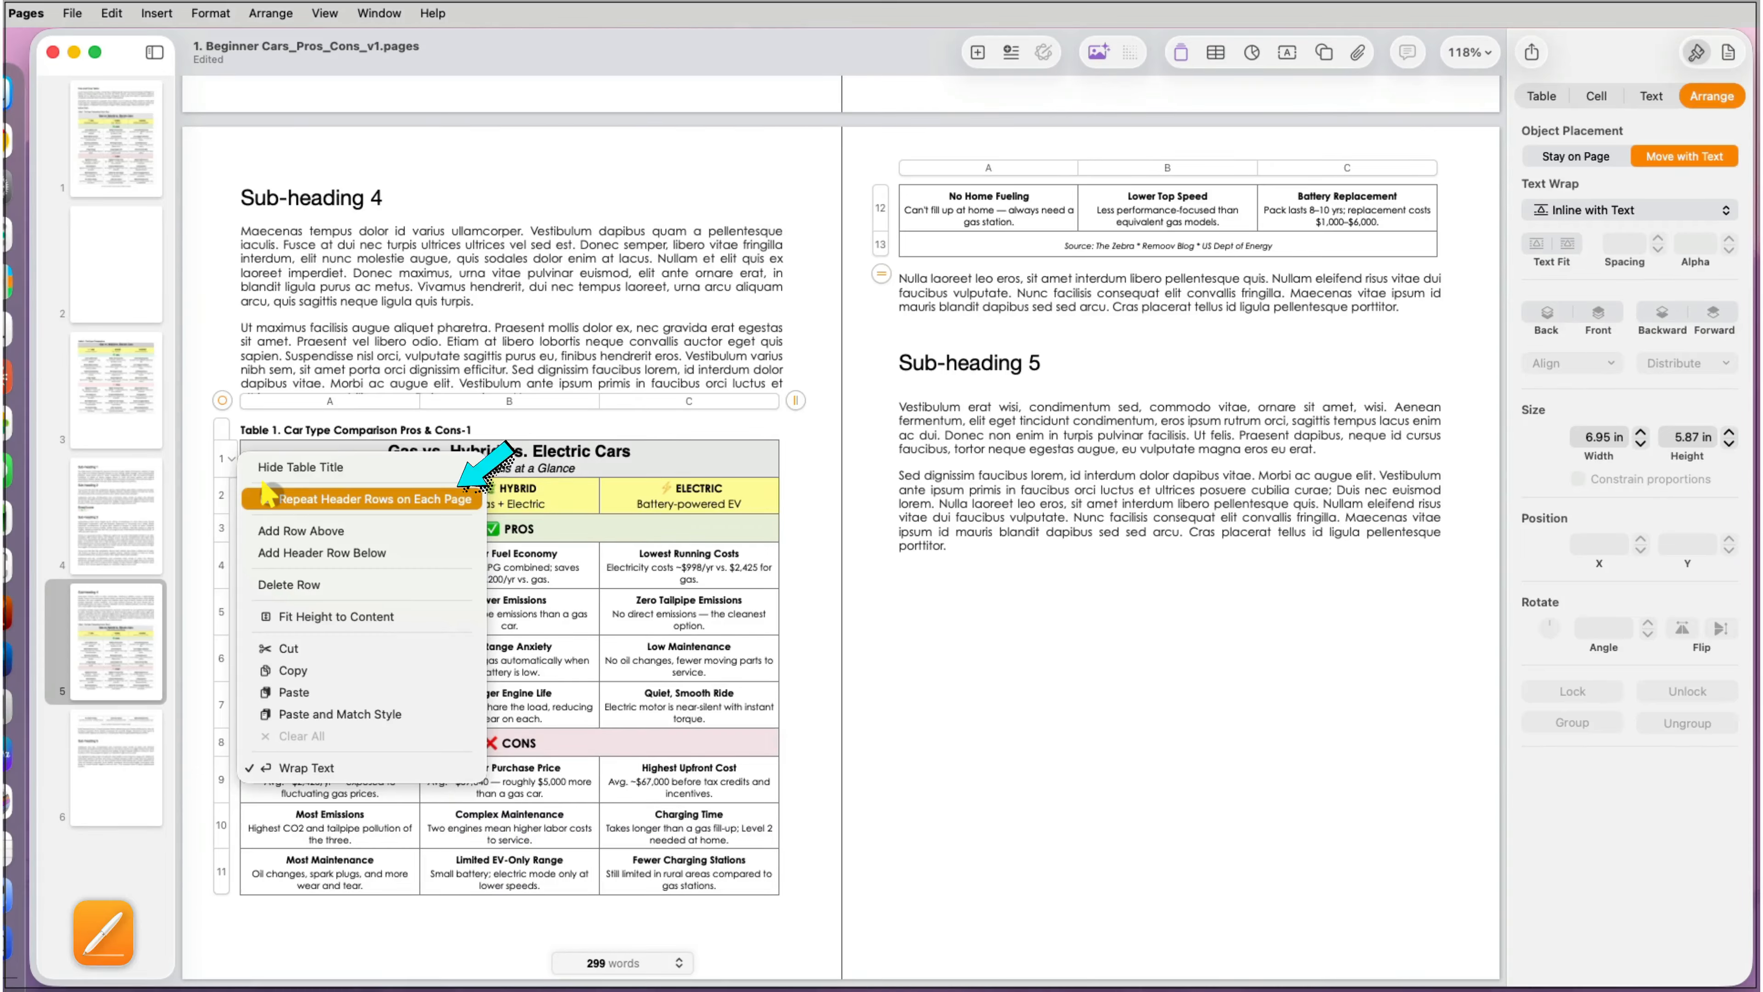
{"action": "left_click", "coordinate": [268, 498]}
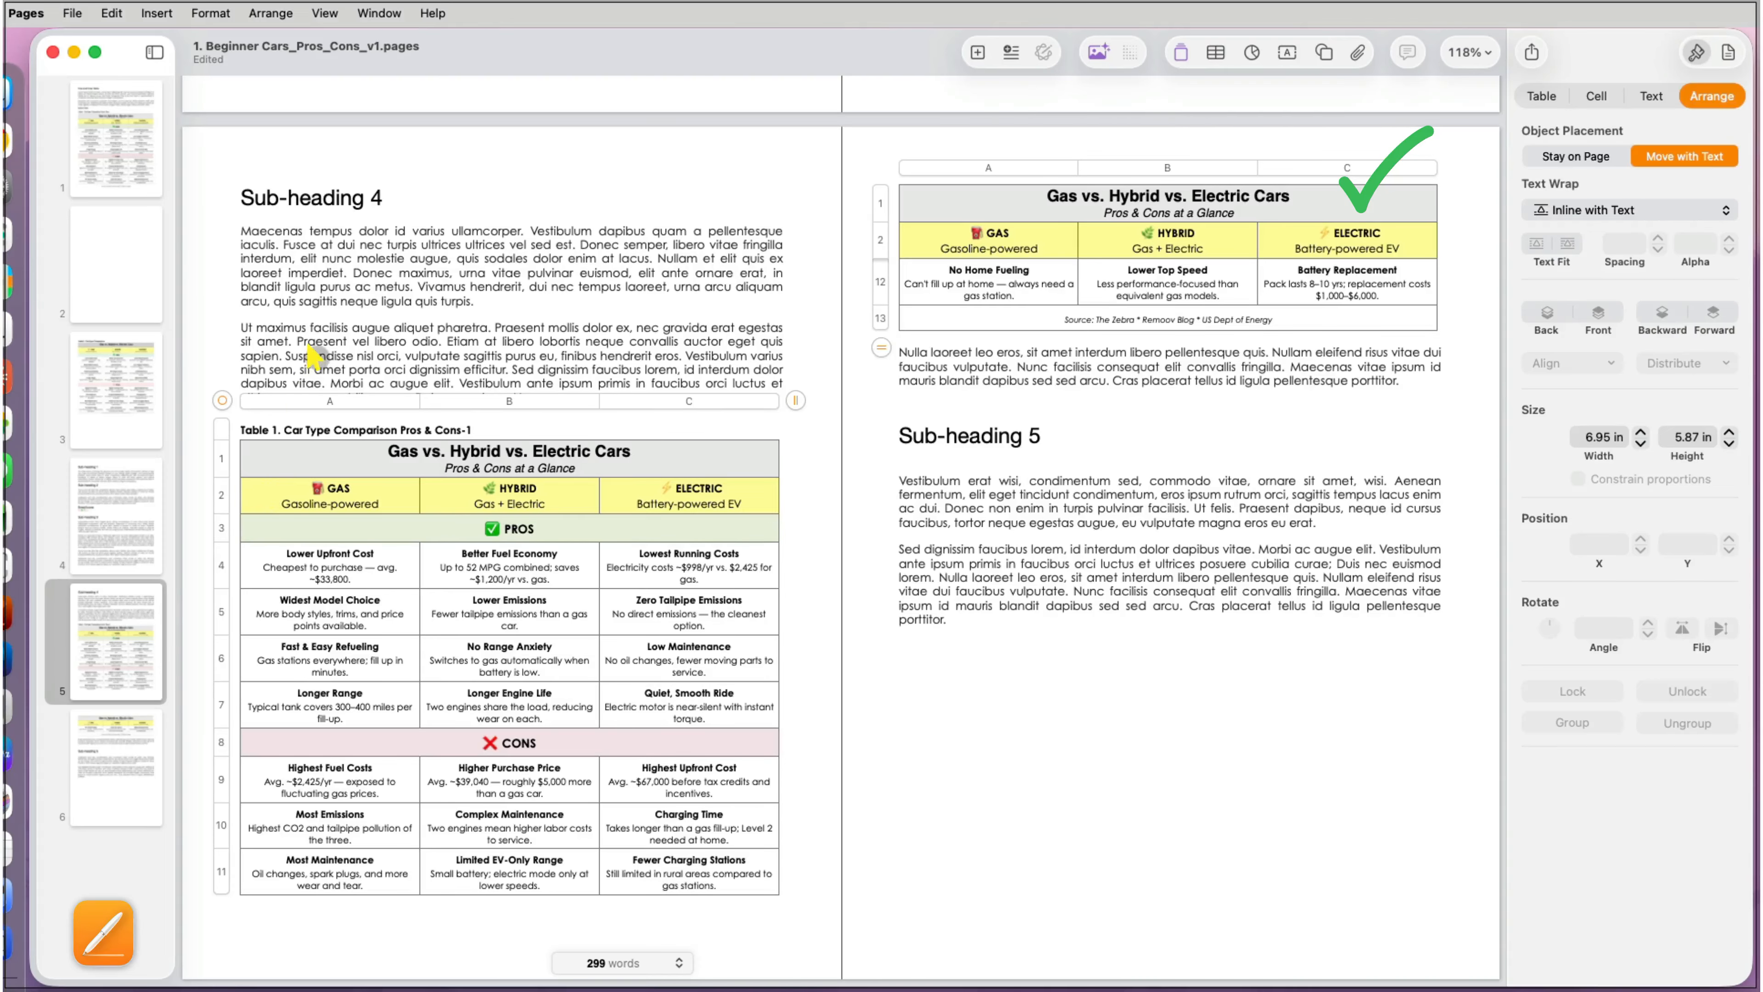
Step: Set the pasted table's object placement to Stay on Page
{"action": "left_click", "coordinate": [316, 357]}
{"action": "left_click", "coordinate": [252, 442]}
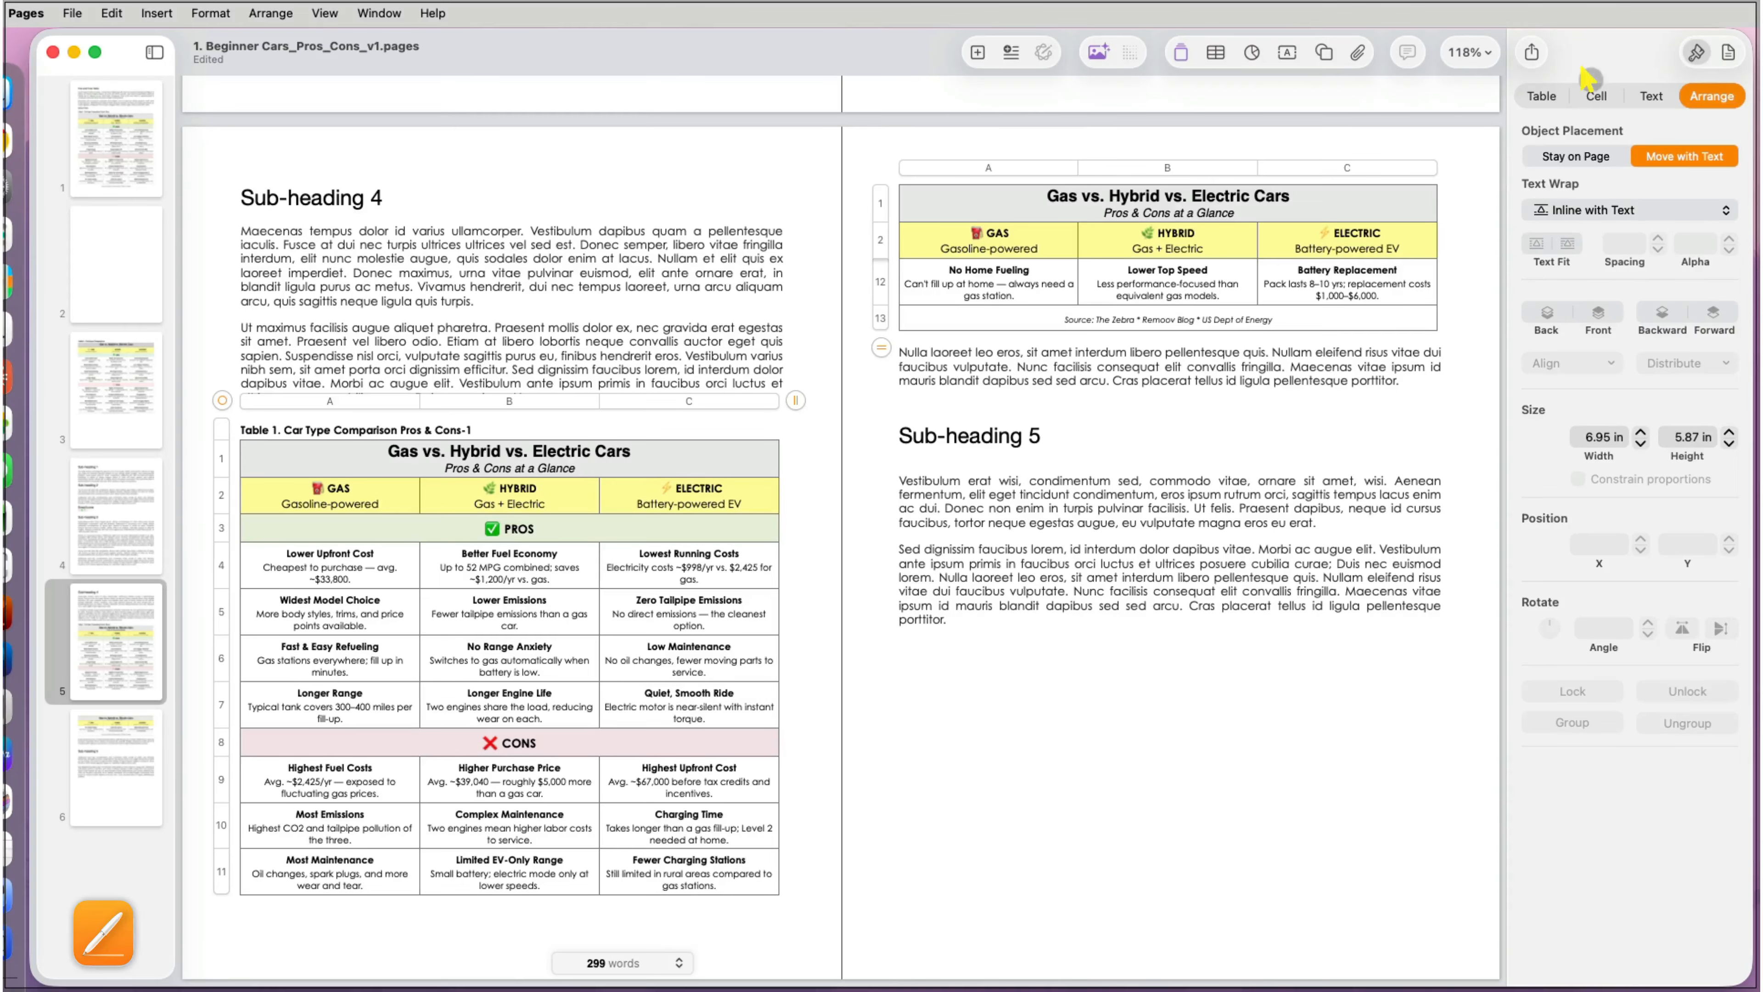
{"action": "left_click", "coordinate": [1573, 156]}
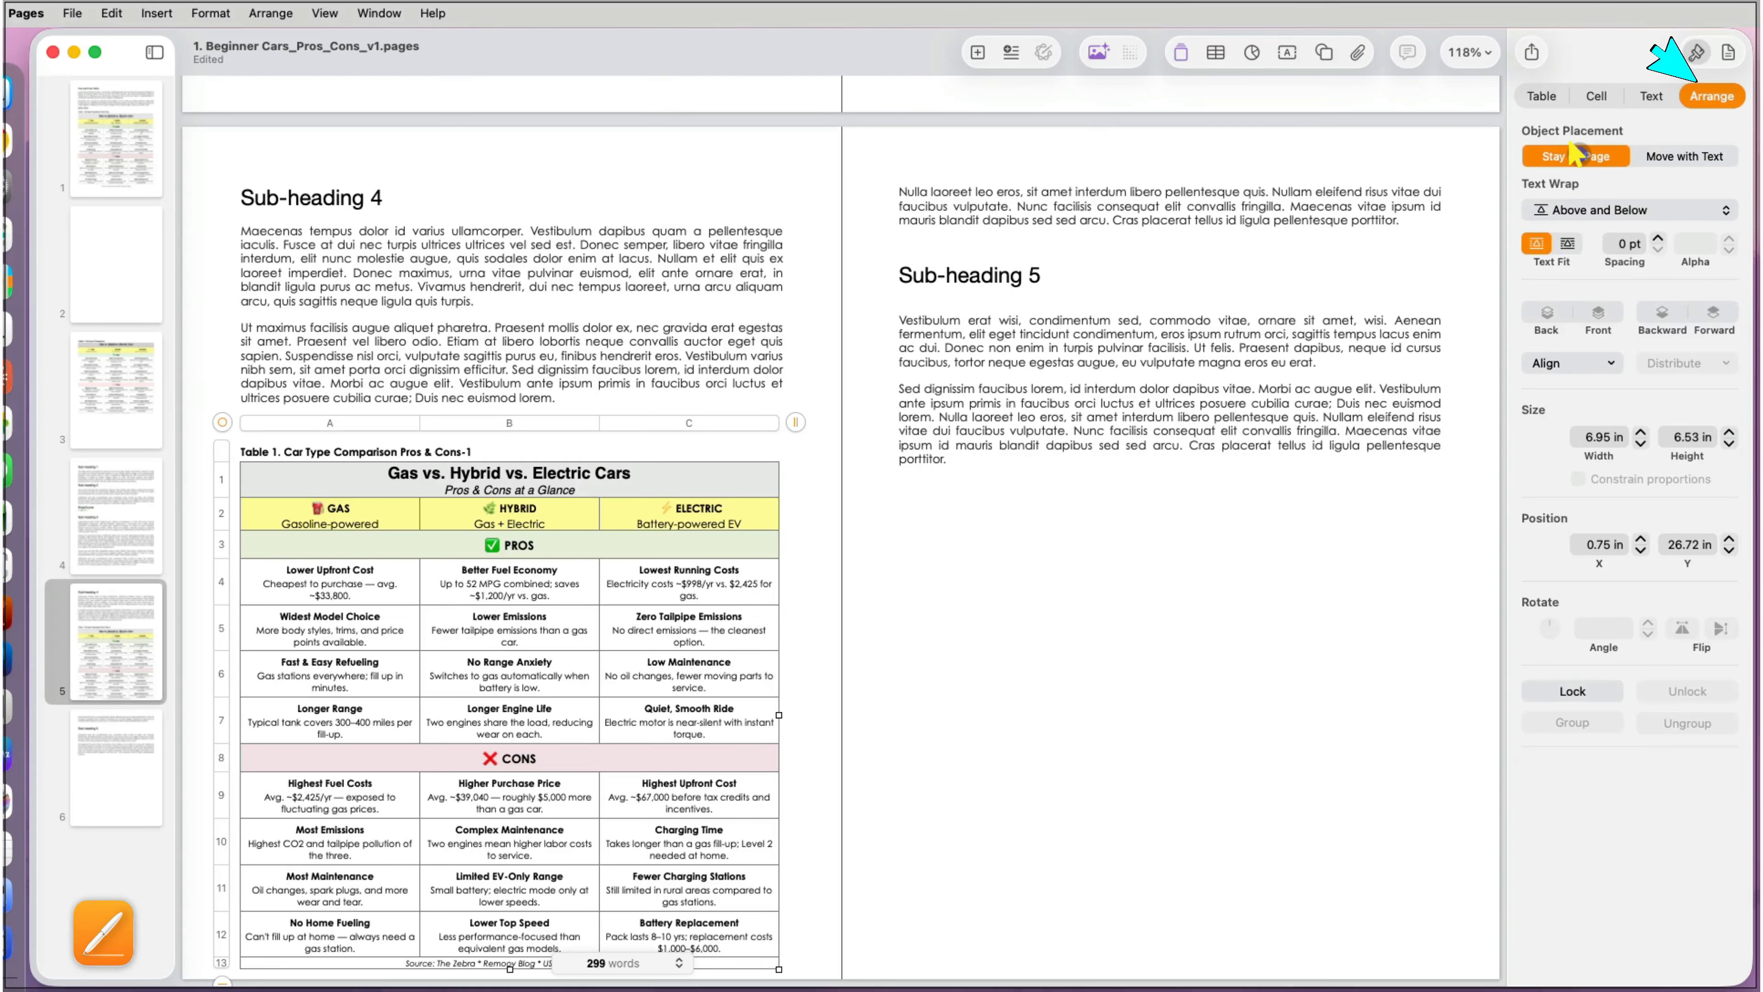
Step: Paste the second Sub-heading 4 paragraph twice on a new line after it, undoing the last paste
{"action": "left_click", "coordinate": [720, 354]}
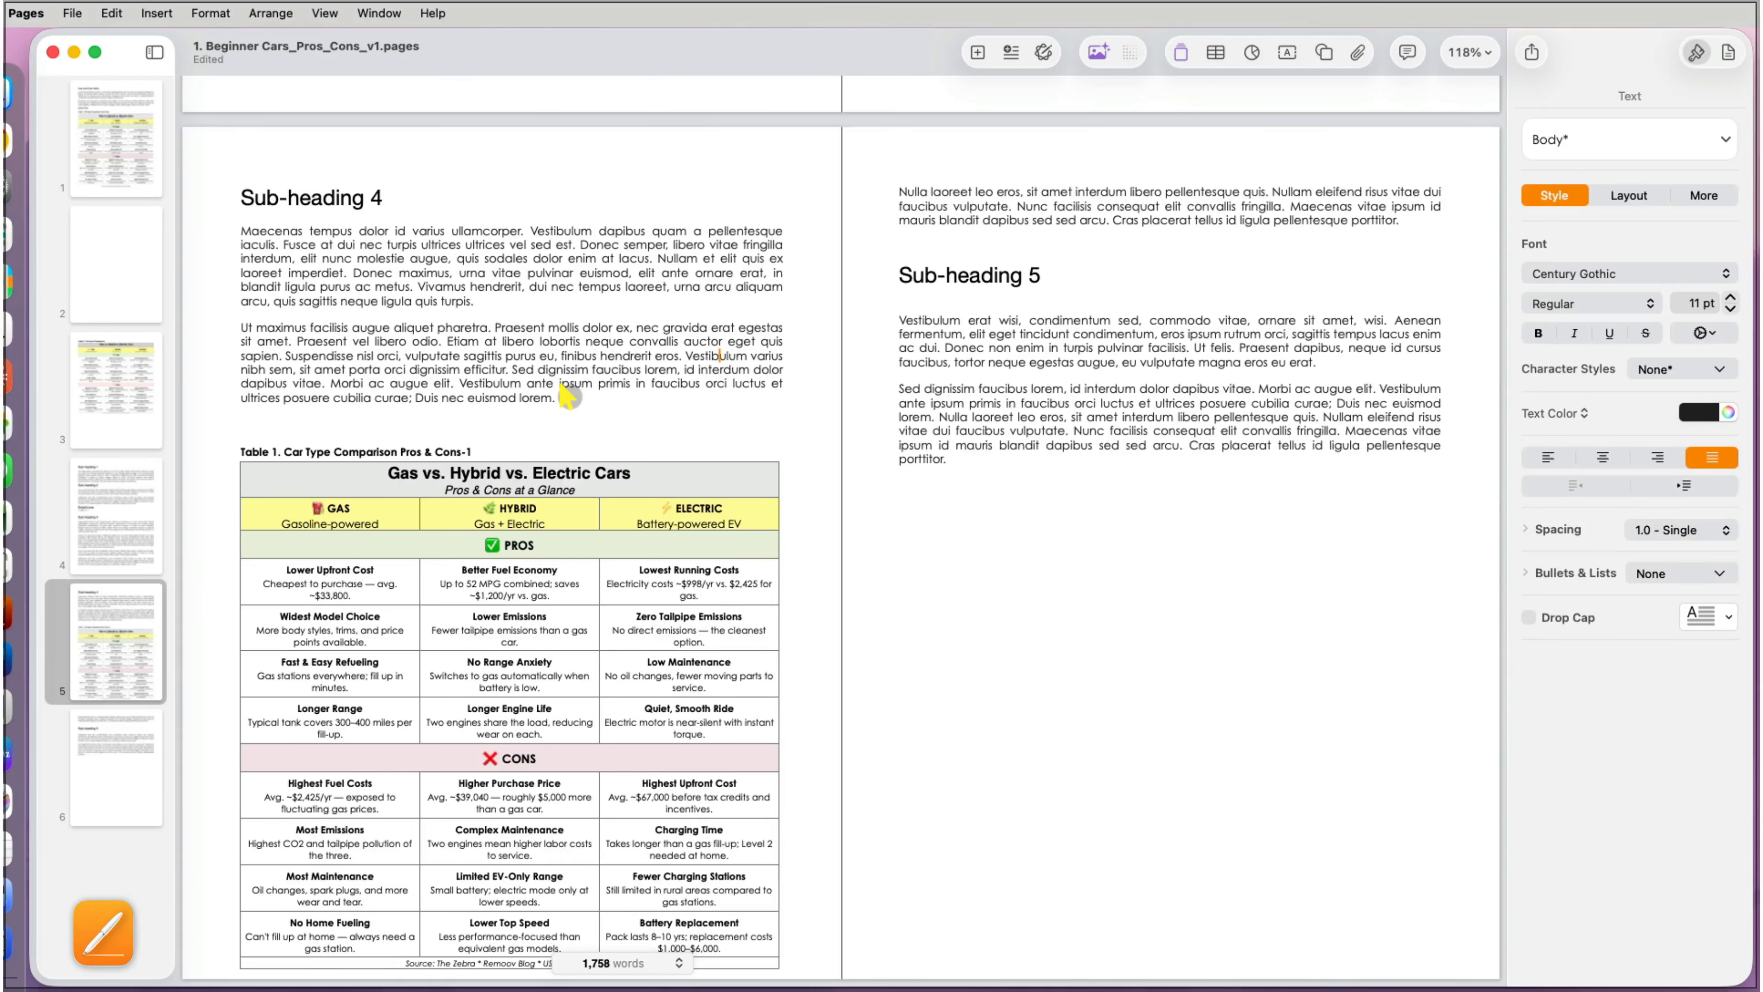
{"action": "left_click_drag", "start_coordinate": [564, 397], "coordinate": [201, 325]}
{"action": "key", "text": "cmd+c"}
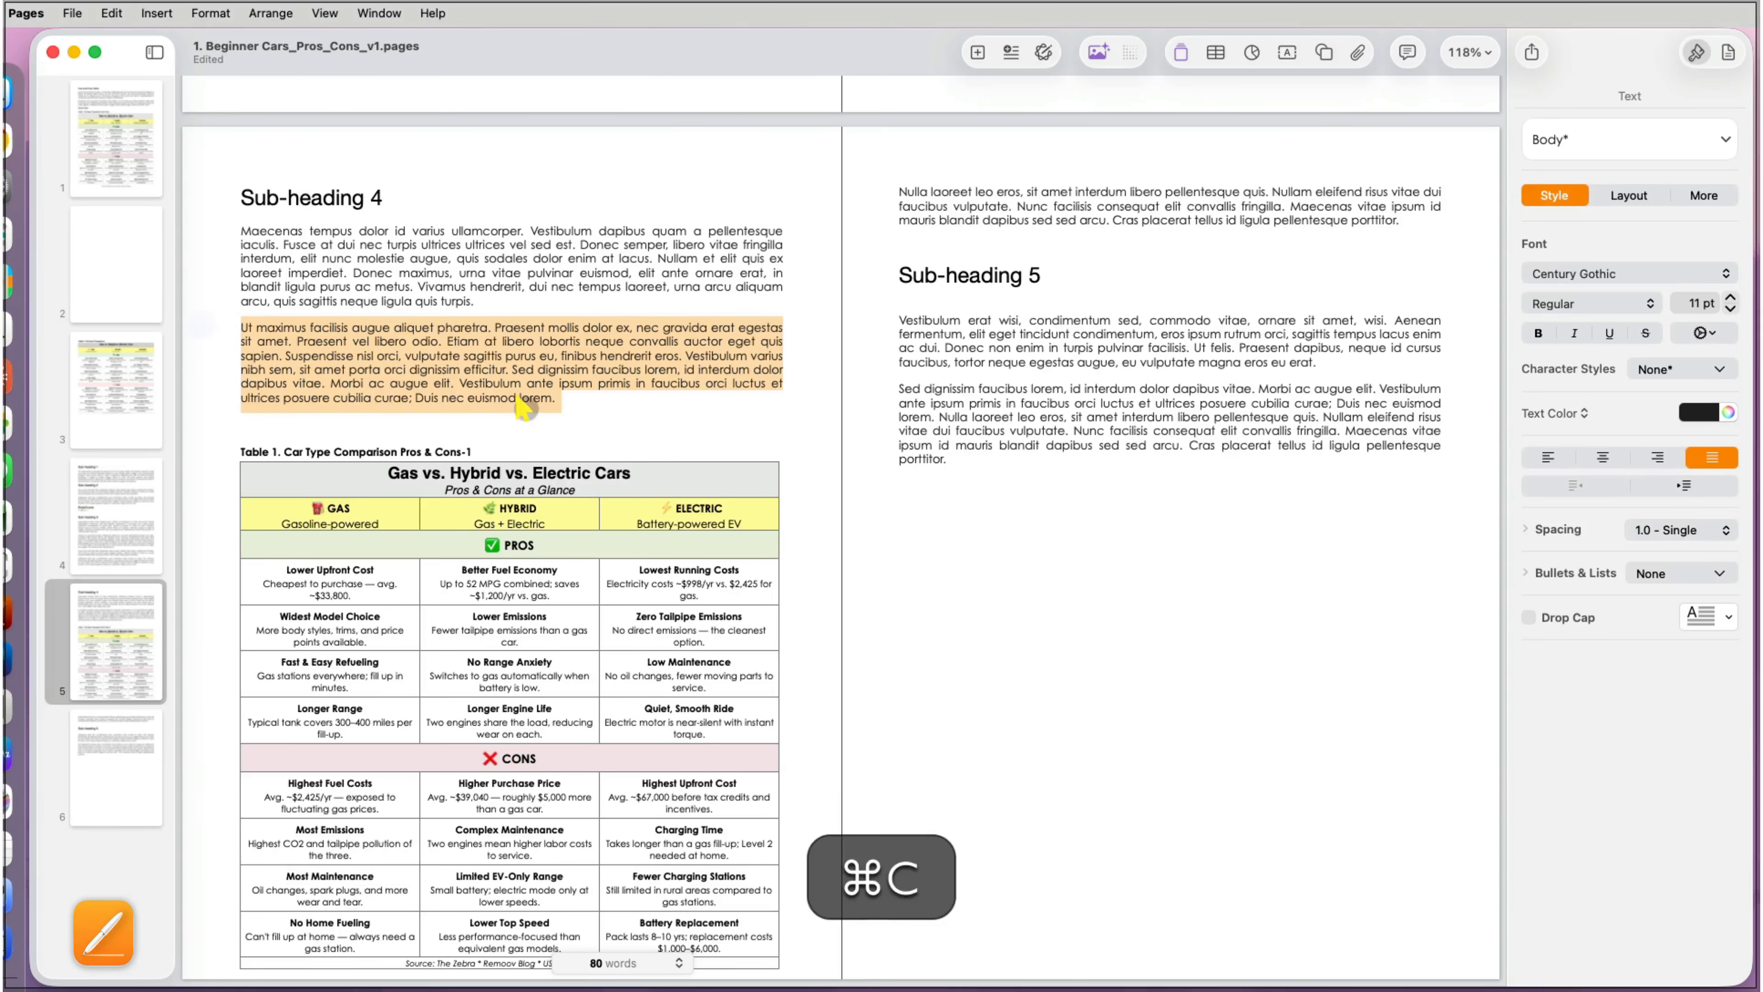
{"action": "left_click", "coordinate": [583, 404]}
{"action": "key", "text": "Return"}
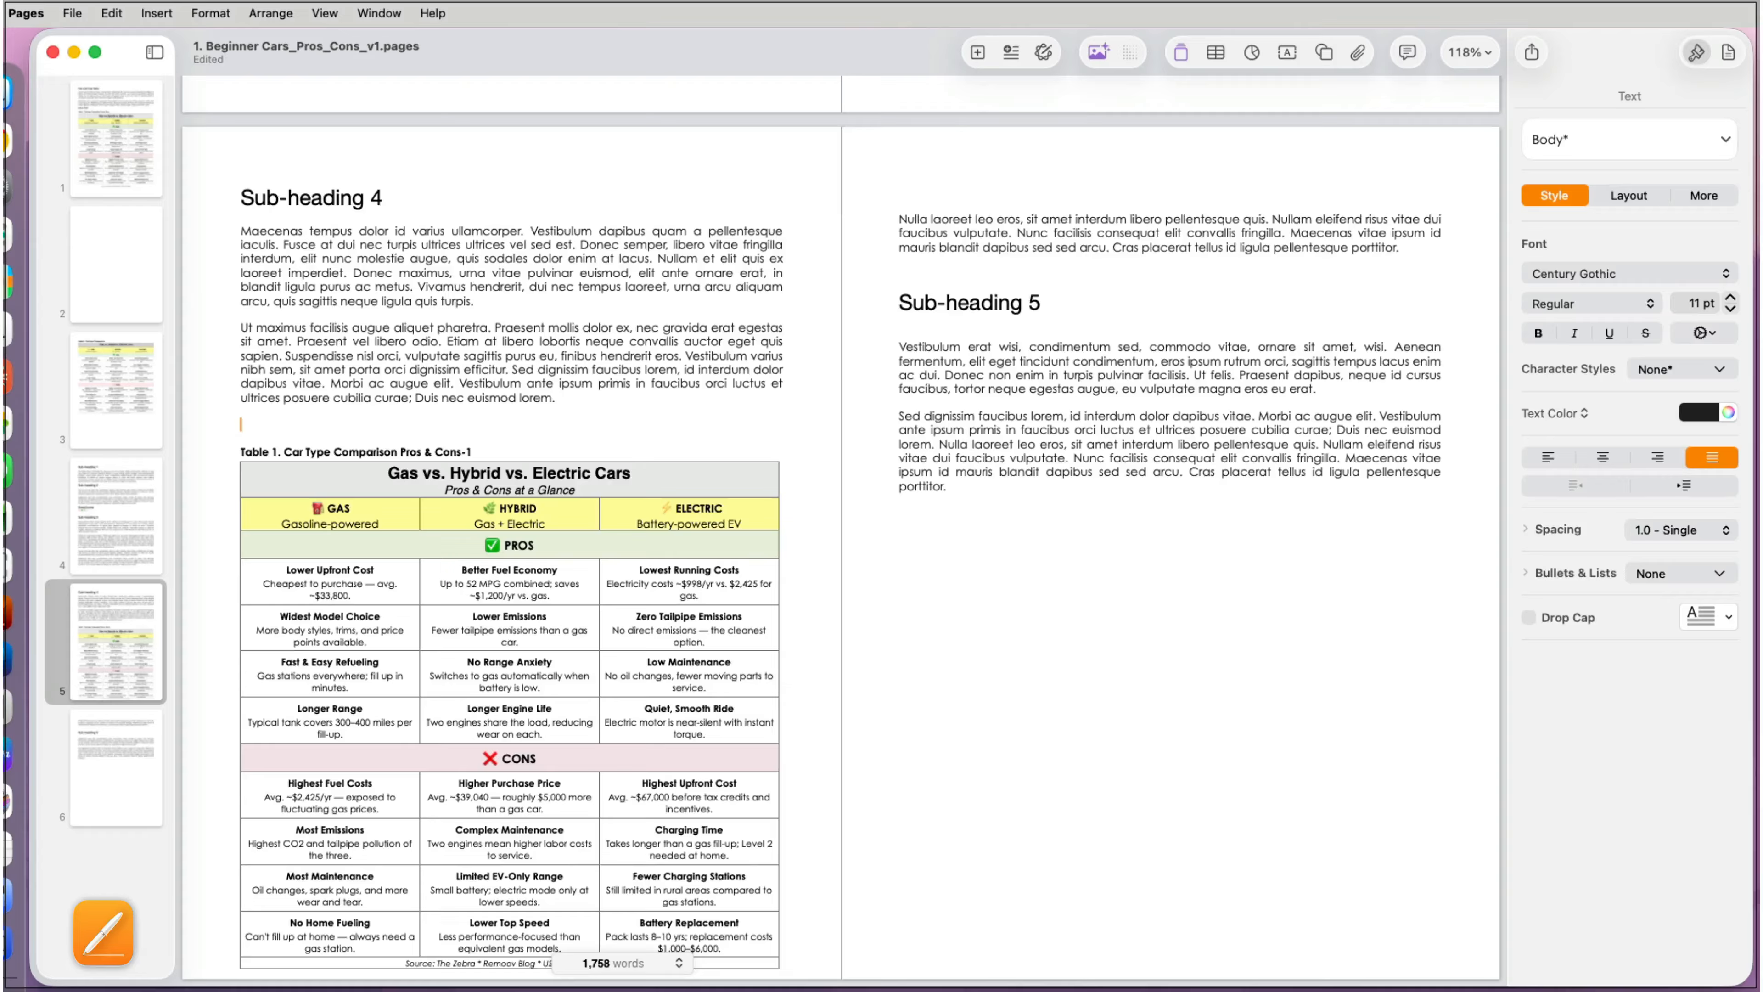
{"action": "key", "text": "cmd+v"}
{"action": "key", "text": "cmd+v"}
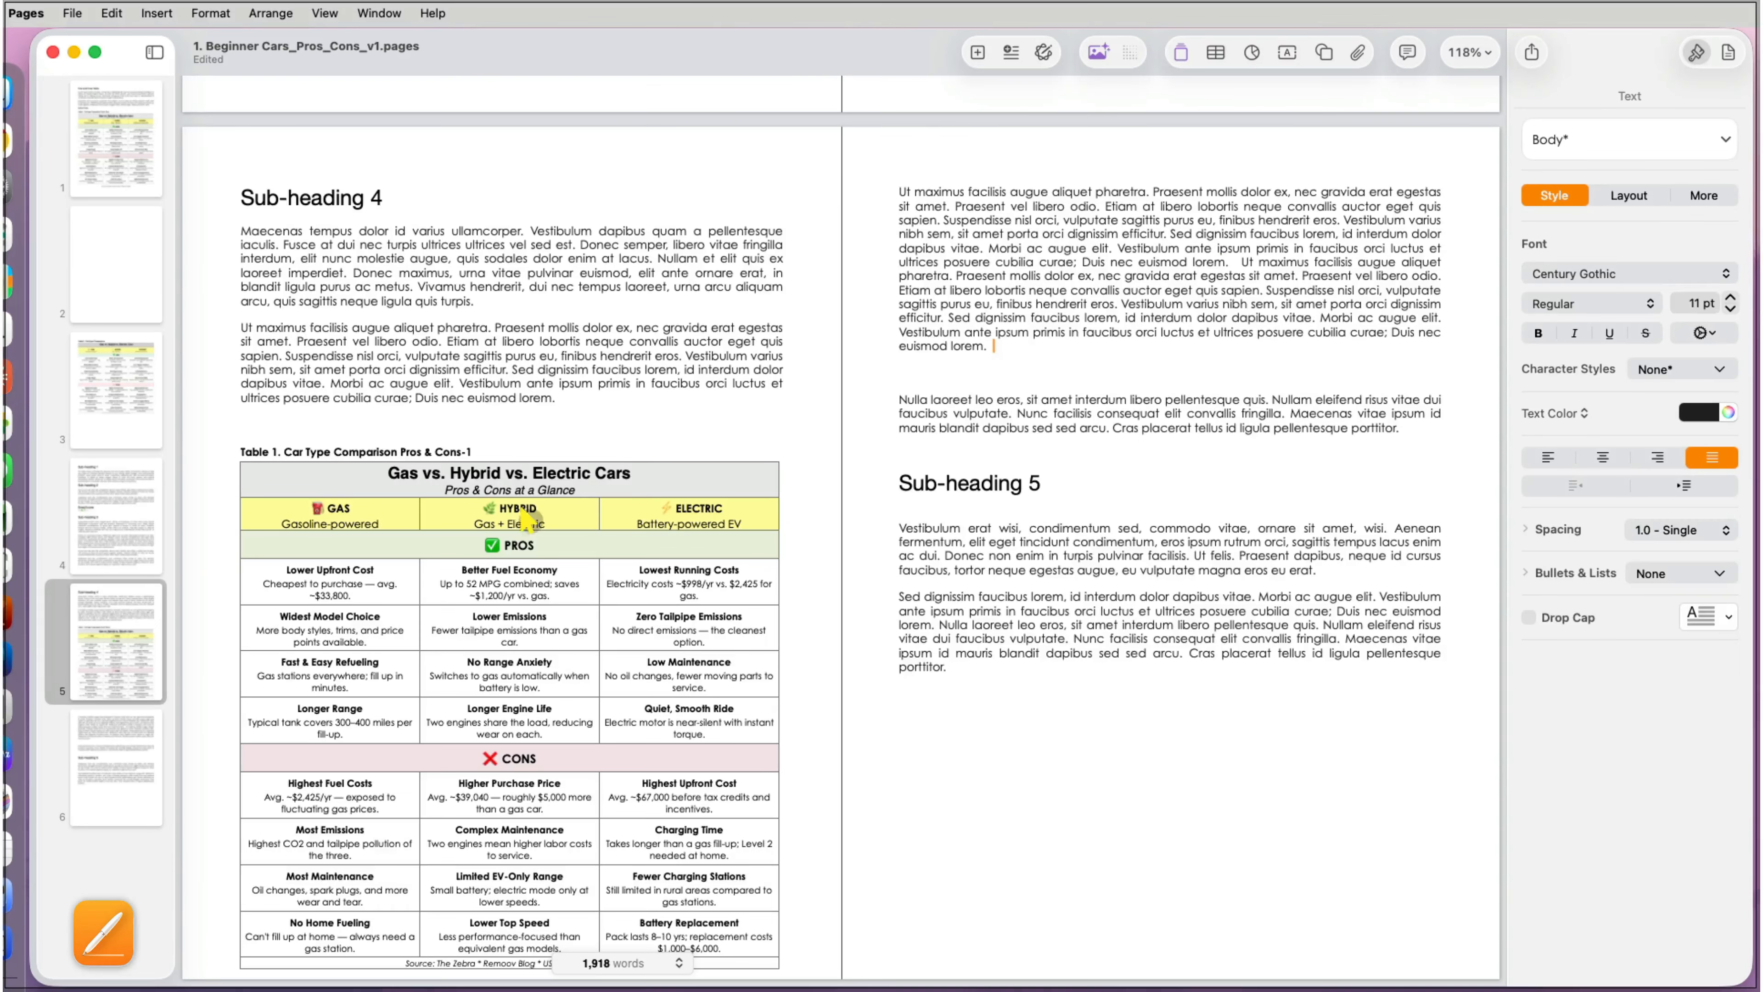
{"action": "key", "text": "cmd+z"}
Step: Set the table's placement to Move with Text and paste the copied paragraph repeatedly above it
{"action": "left_click", "coordinate": [709, 474]}
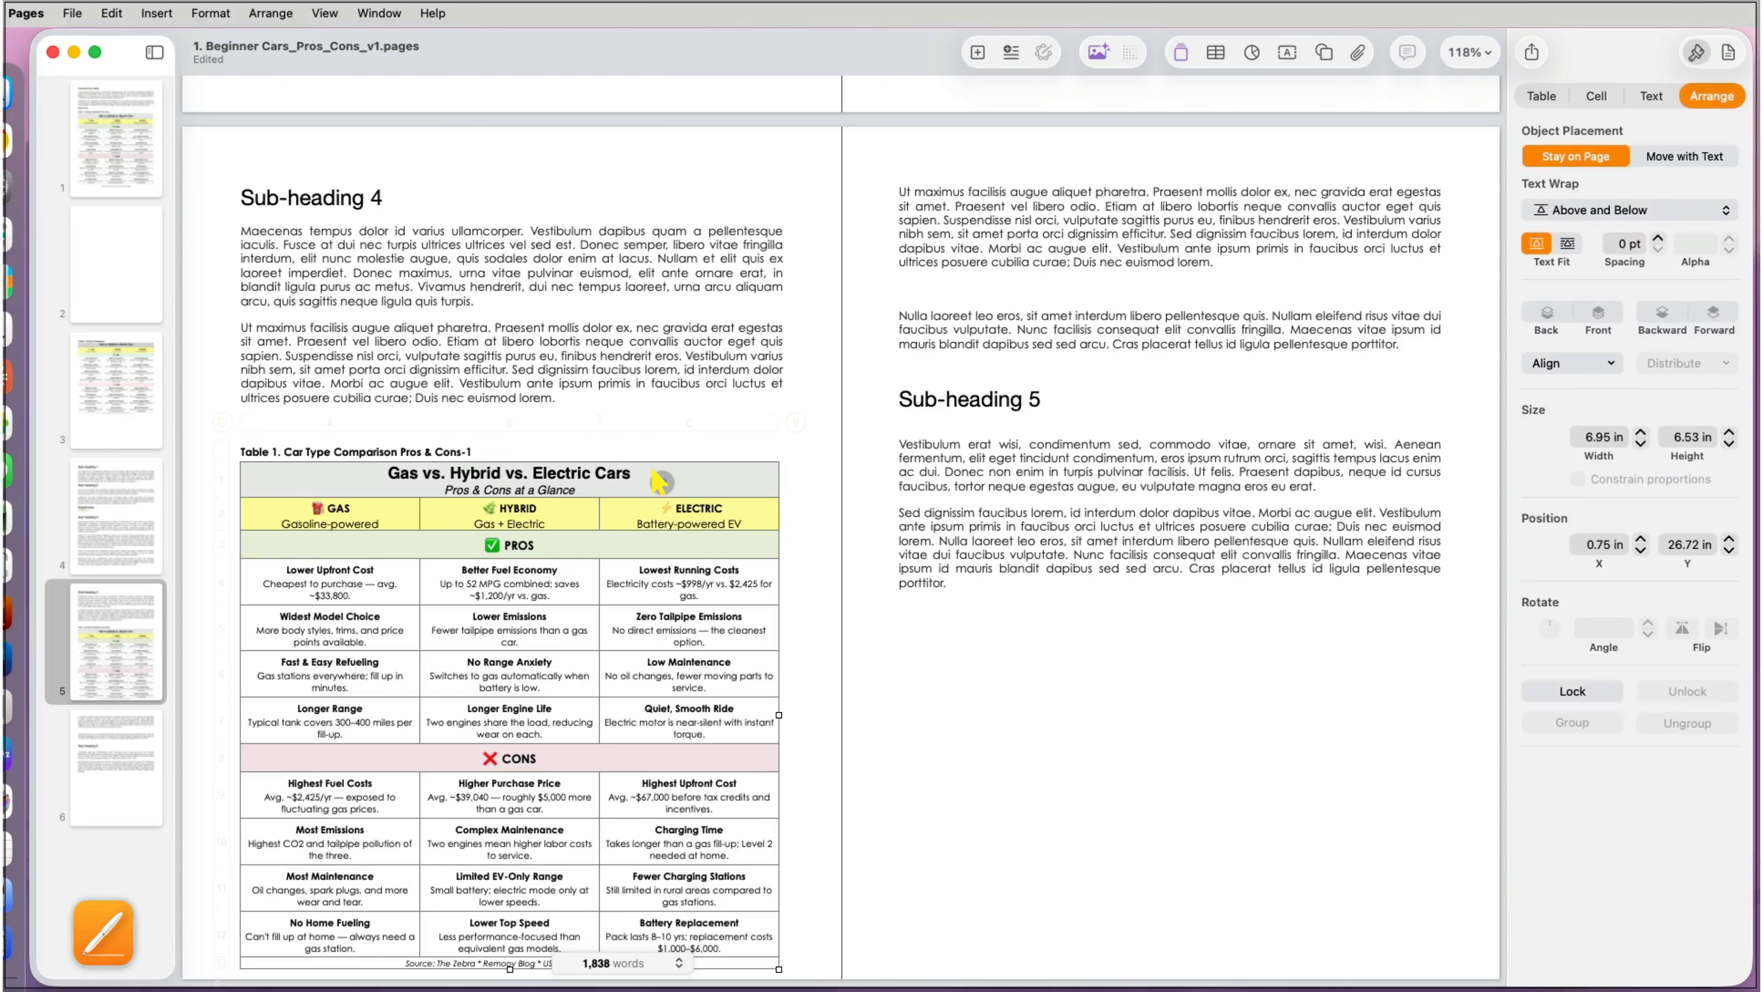
{"action": "left_click", "coordinate": [1694, 156]}
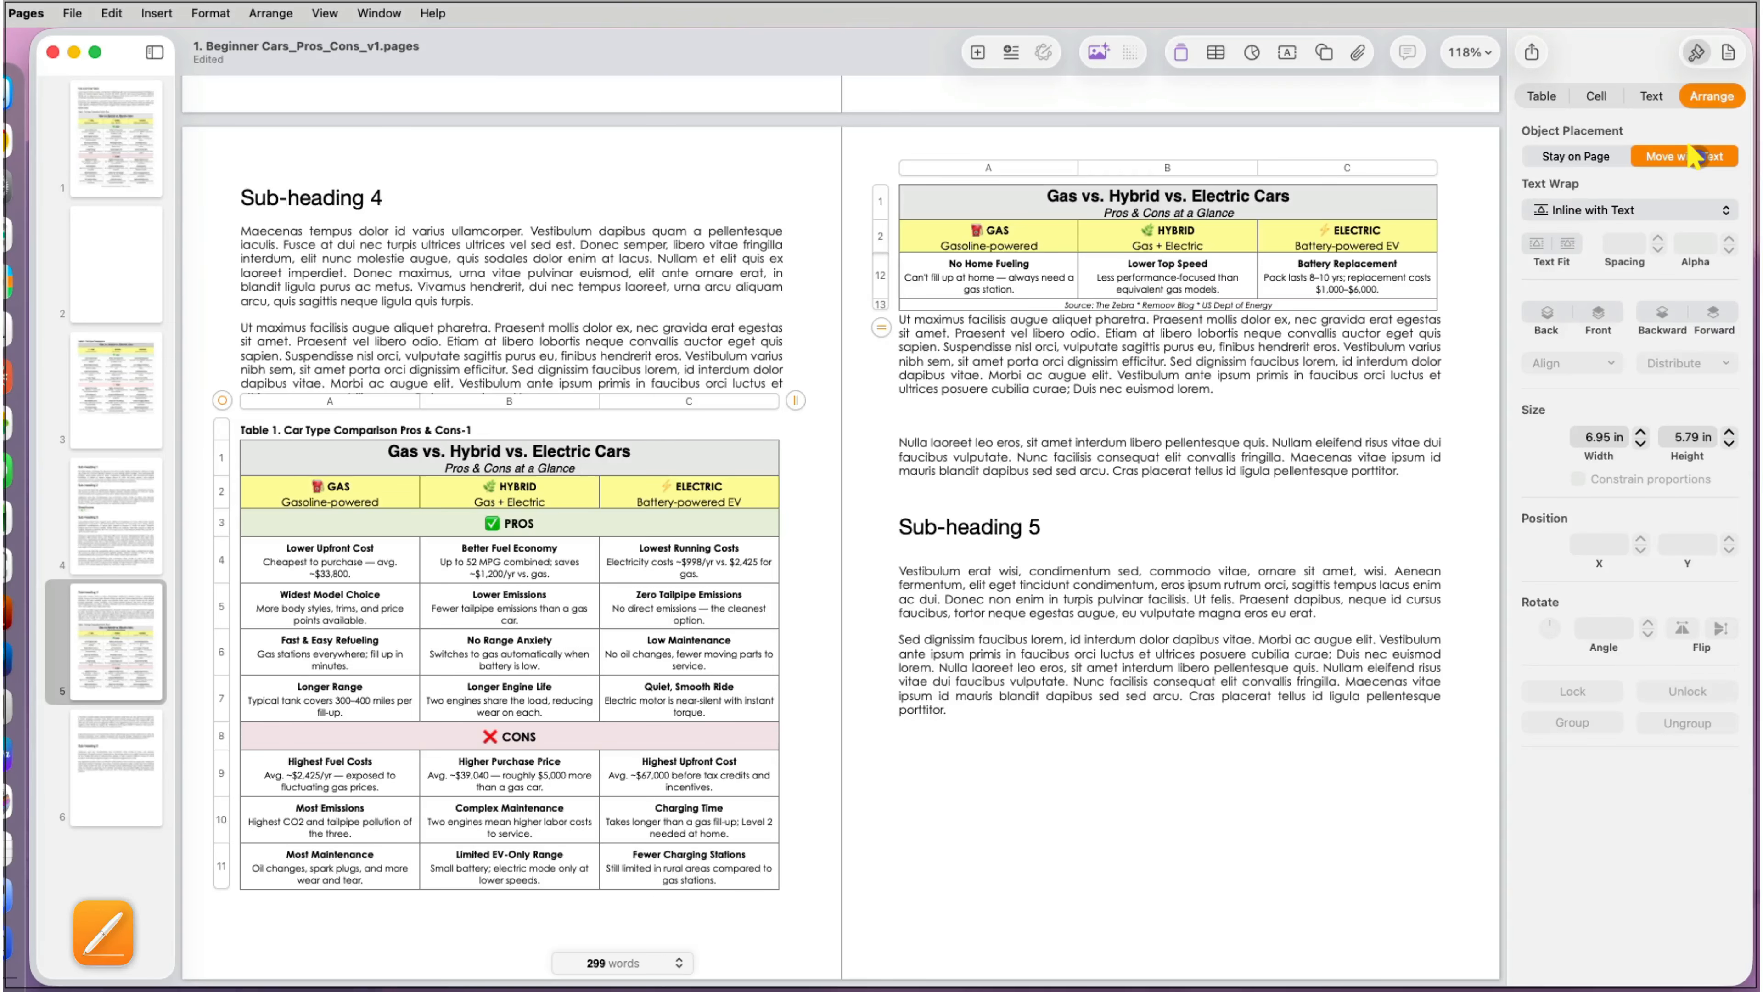
{"action": "left_click", "coordinate": [719, 367]}
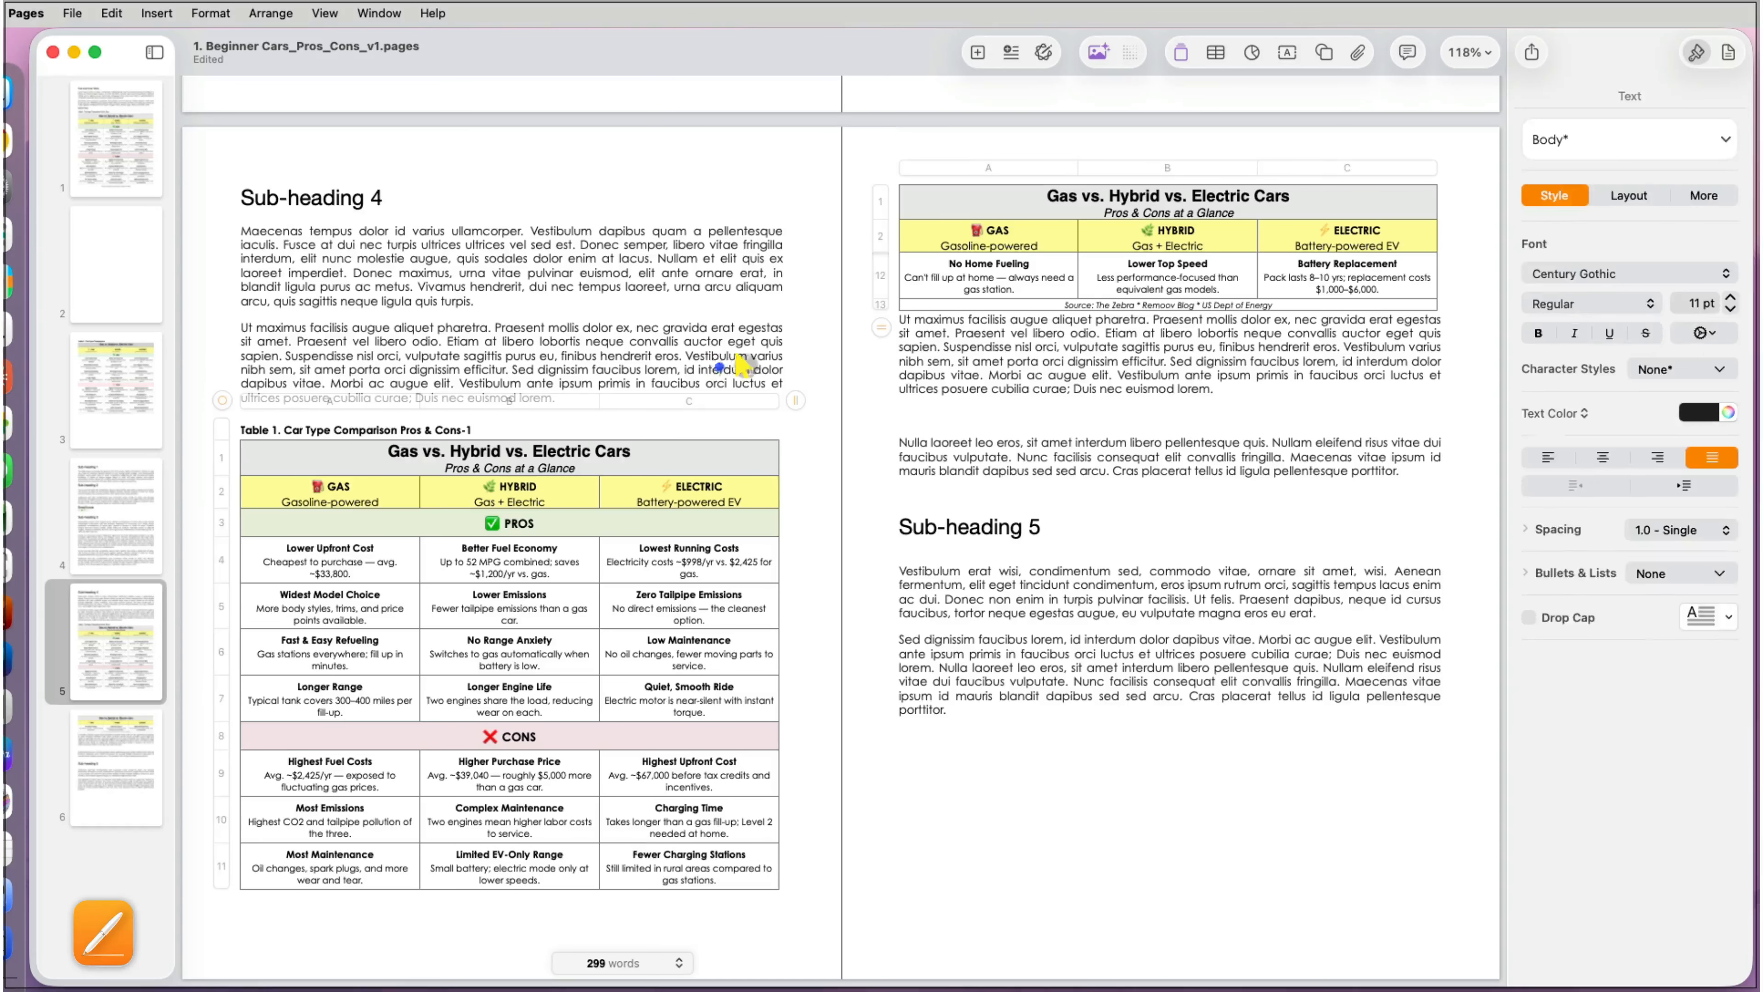
{"action": "type", "text": "Ut maximus facilisis augue aliquet pharetra. Praesent mollis dolor ex, nec gravida erat egestas sit amet. Praesent vel libero odio. Etiam at libero lobortis neque convallis auctor eget quis sapien. Suspendisse nisl orci, vulputate sagittis purus eu, finibus hendrerit eros. Vestibulum varius nibh sem, sit amet porta orci dignissim efficitur. Sed dignissim faucibus lorem, id interdum dolor dapibus vitae. Morbi ac augue elit. Vestibulum ante ipsum primis in faucibus orci luctus et ultrices posuere cubilia curae; Duis nec euismod lorem."}
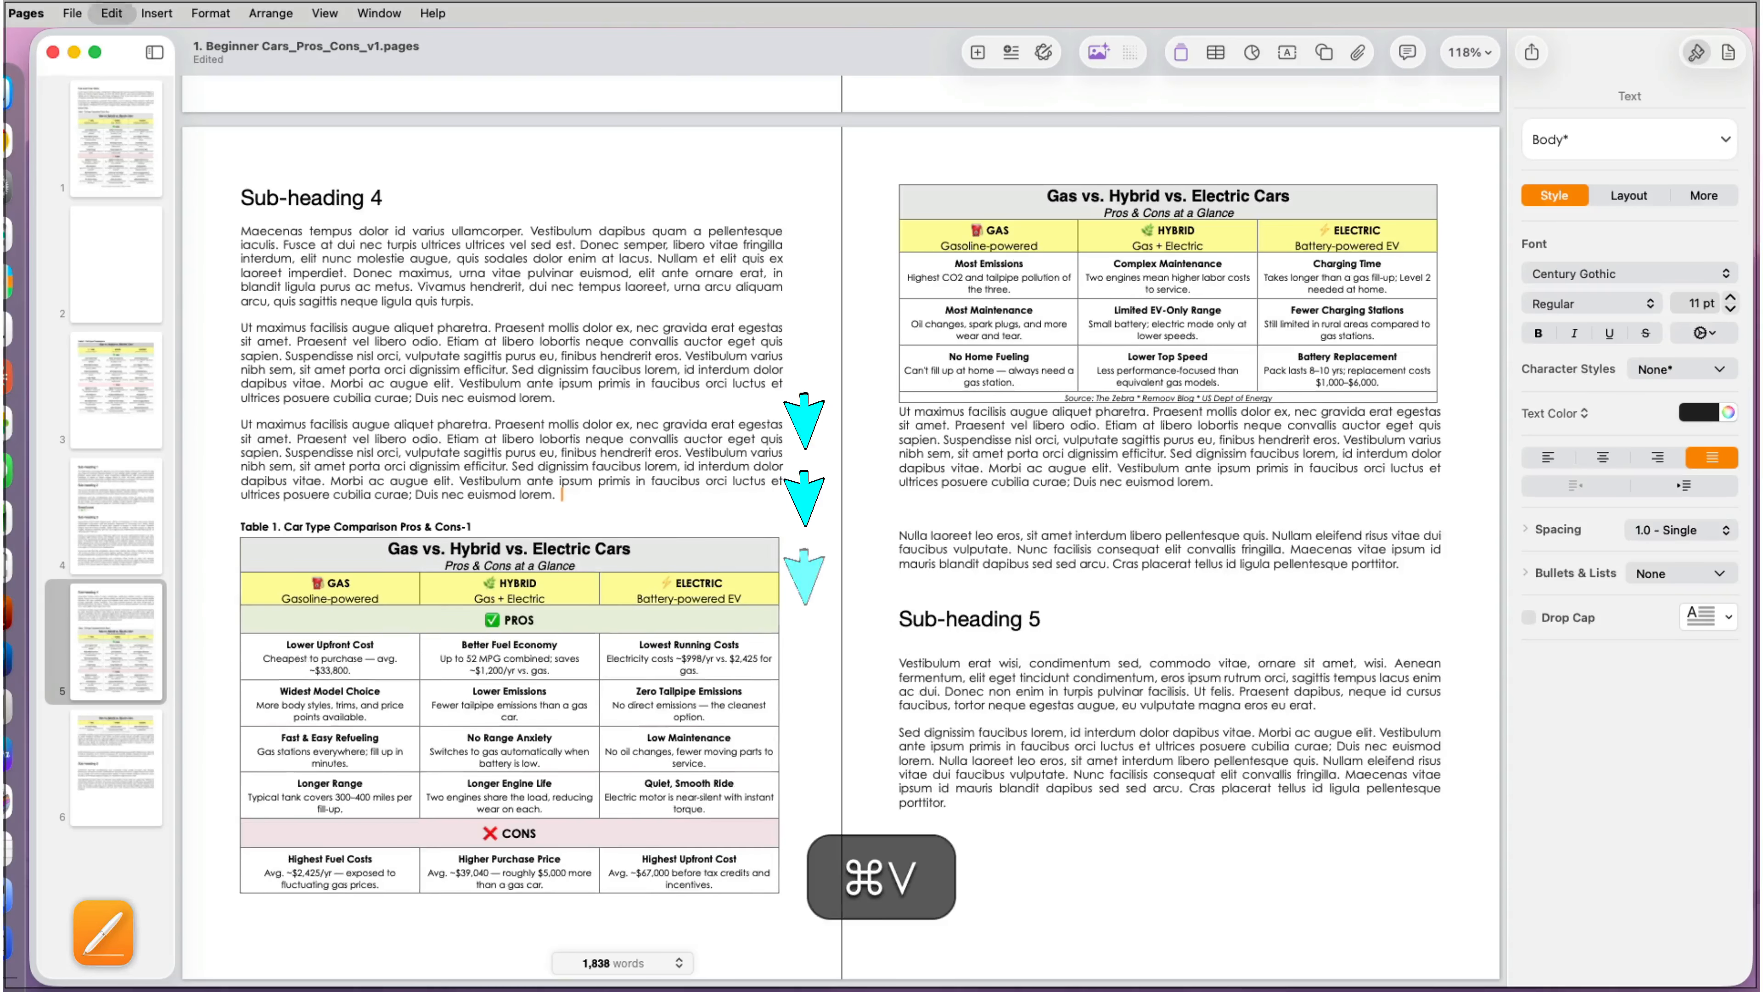
{"action": "type", "text": "Ut maximus facilisis augue aliquet pharetra. Praesent mollis dolor ex, nec gravida erat egestas sit amet. Praesent vel libero odio. Etiam at libero lobortis neque convallis auctor eget quis sapien. Suspendisse nisl orci, vulputate sagittis purus eu, finibus hendrerit eros. Vestibulum varius nibh sem, sit amet porta orci dignissim efficitur. Sed dignissim faucibus lorem, id interdum dolor dapibus vitae. Morbi ac augue elit. Vestibulum ante ipsum primis in faucibus orci luctus et ultrices posuere cubilia curae; Duis nec euismod lorem."}
{"action": "key", "text": "super+Return"}
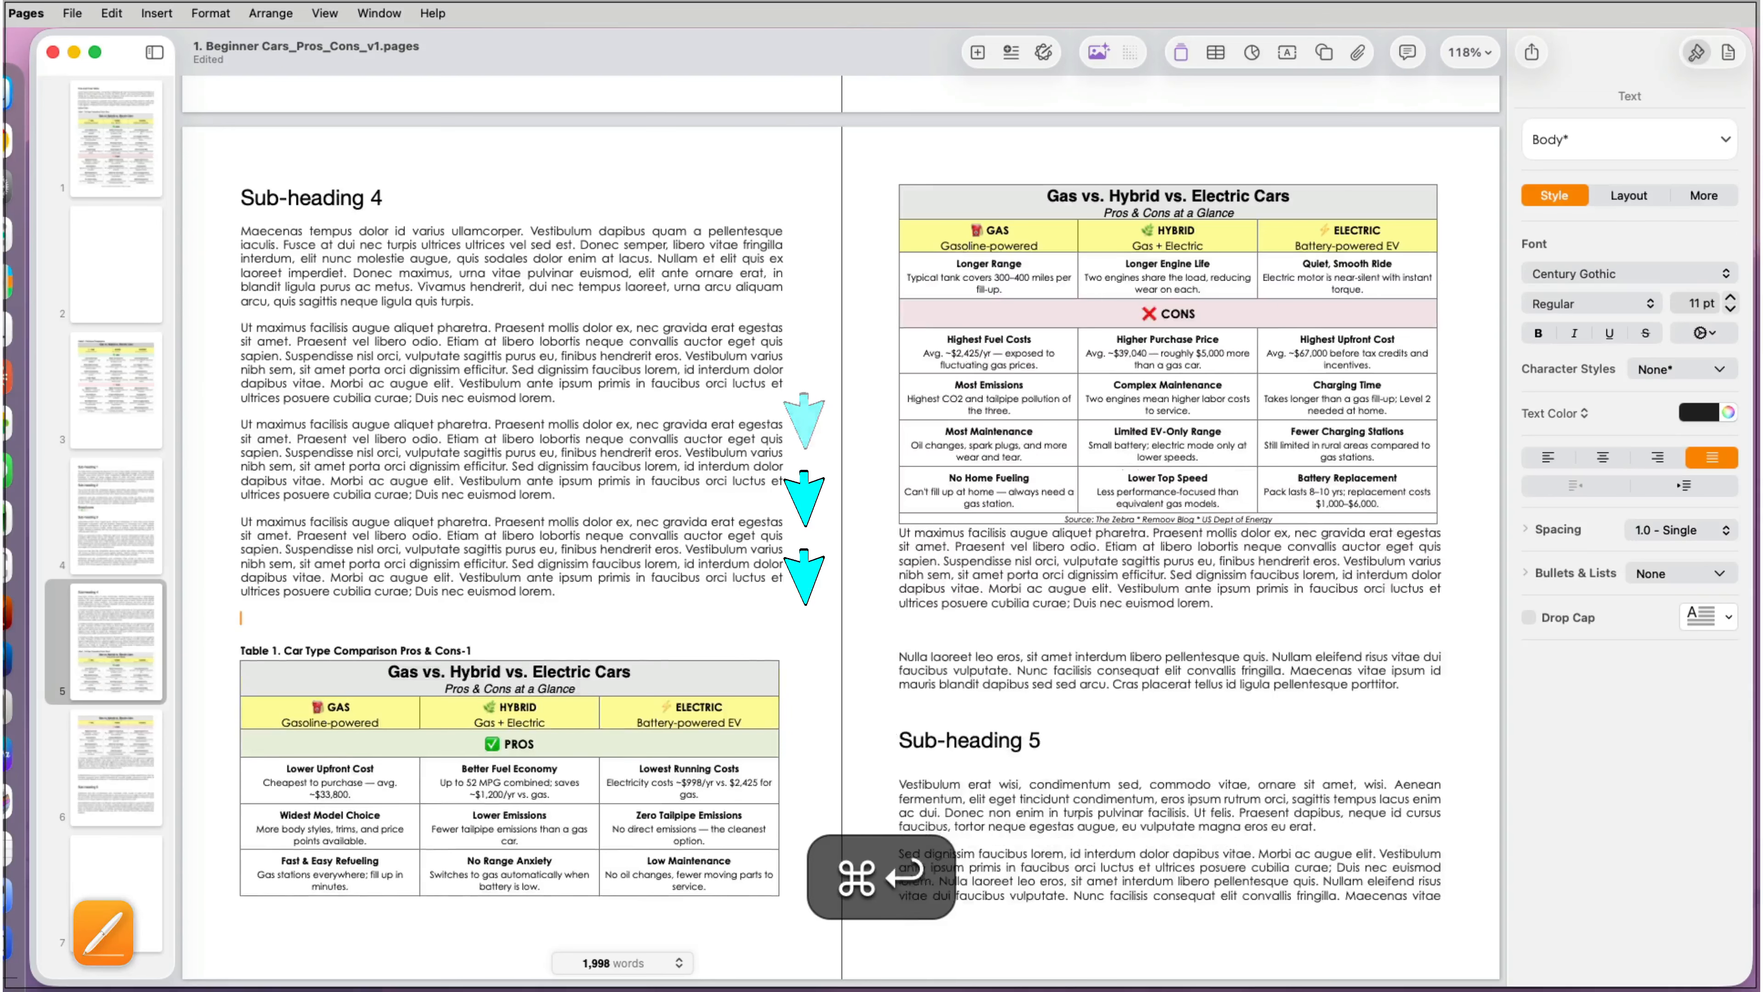
{"action": "type", "text": "Ut maximus facilisis augue aliquet pharetra. Praesent mollis dolor ex, nec gravida erat egestas sit amet. Praesent vel libero odio. Etiam at libero lobortis neque convallis auctor eget quis sapien. Suspendisse nisl orci, vulputate sagittis purus eu, finibus hendrerit eros. Vestibulum varius nibh sem, sit amet porta orci dignissim efficitur. Sed dignissim faucibus lorem, id interdum dolor dapibus vitae. Morbi ac augue elit. Vestibulum ante ipsum primis in faucibus orci luctus et ultrices posuere cubilia curae; Duis nec euismod lorem."}
Step: Set the table under Sub-heading 4 to Stay on Page and lock it
{"action": "left_click", "coordinate": [262, 435]}
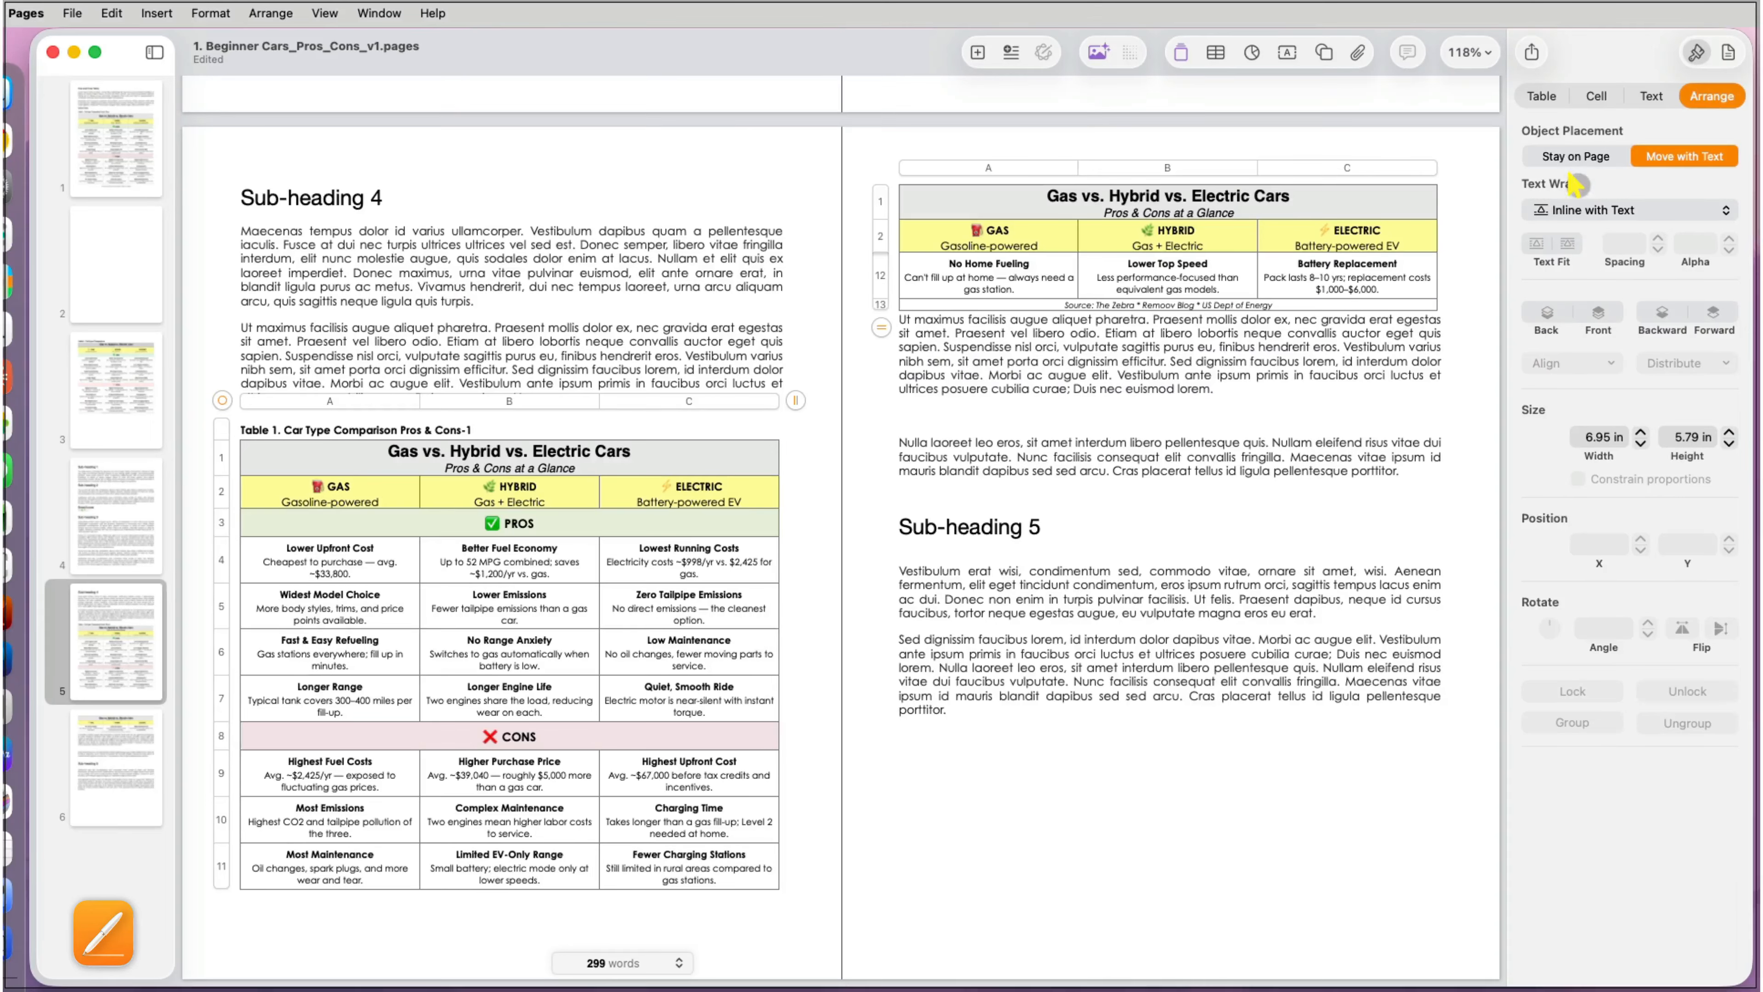
{"action": "left_click", "coordinate": [1571, 156]}
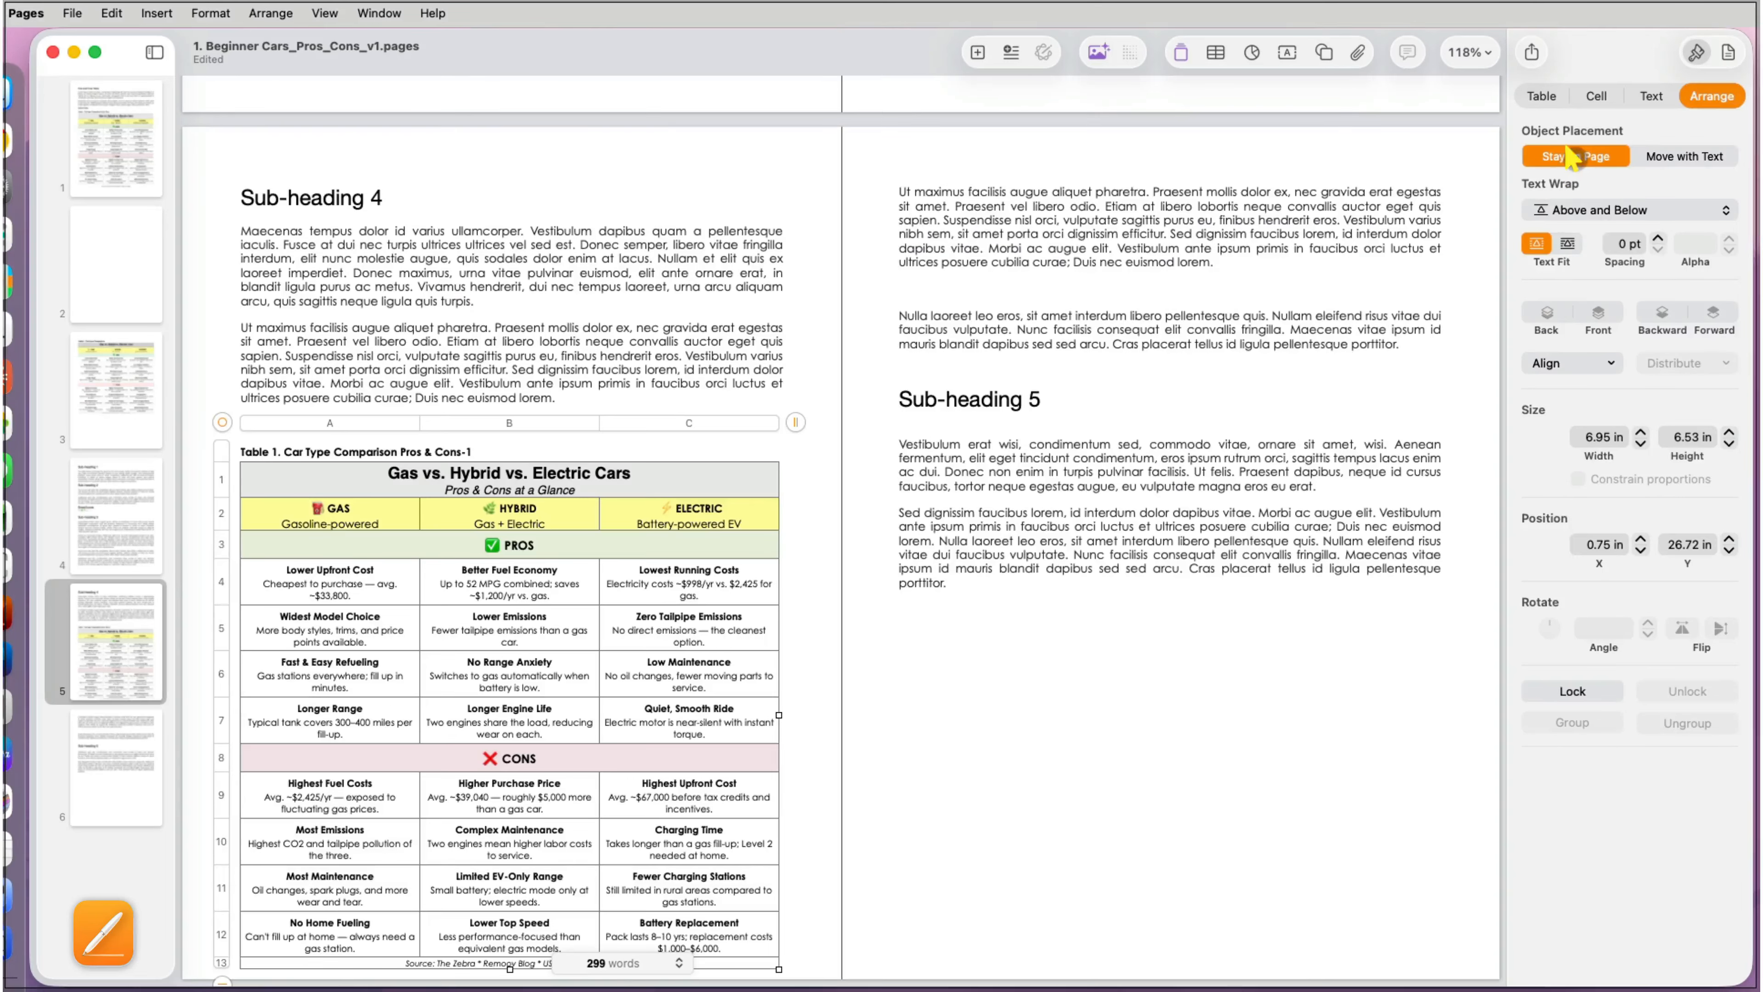
{"action": "left_click", "coordinate": [1575, 686]}
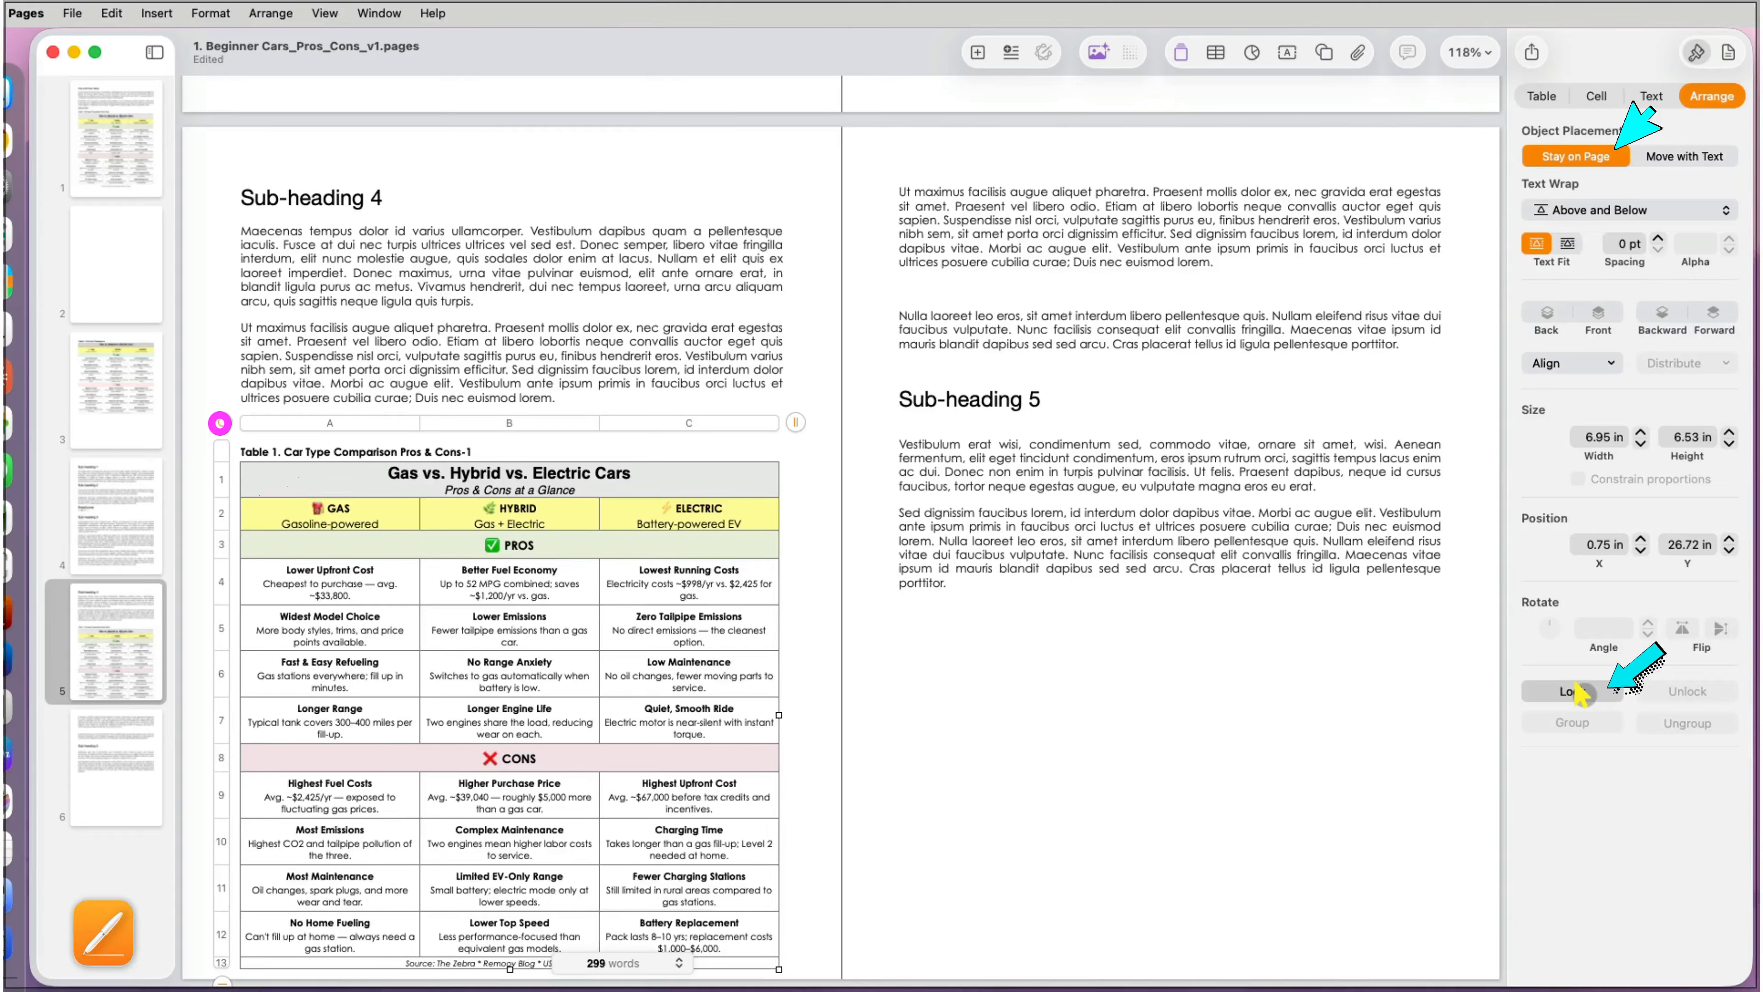
{"action": "left_click", "coordinate": [1574, 691]}
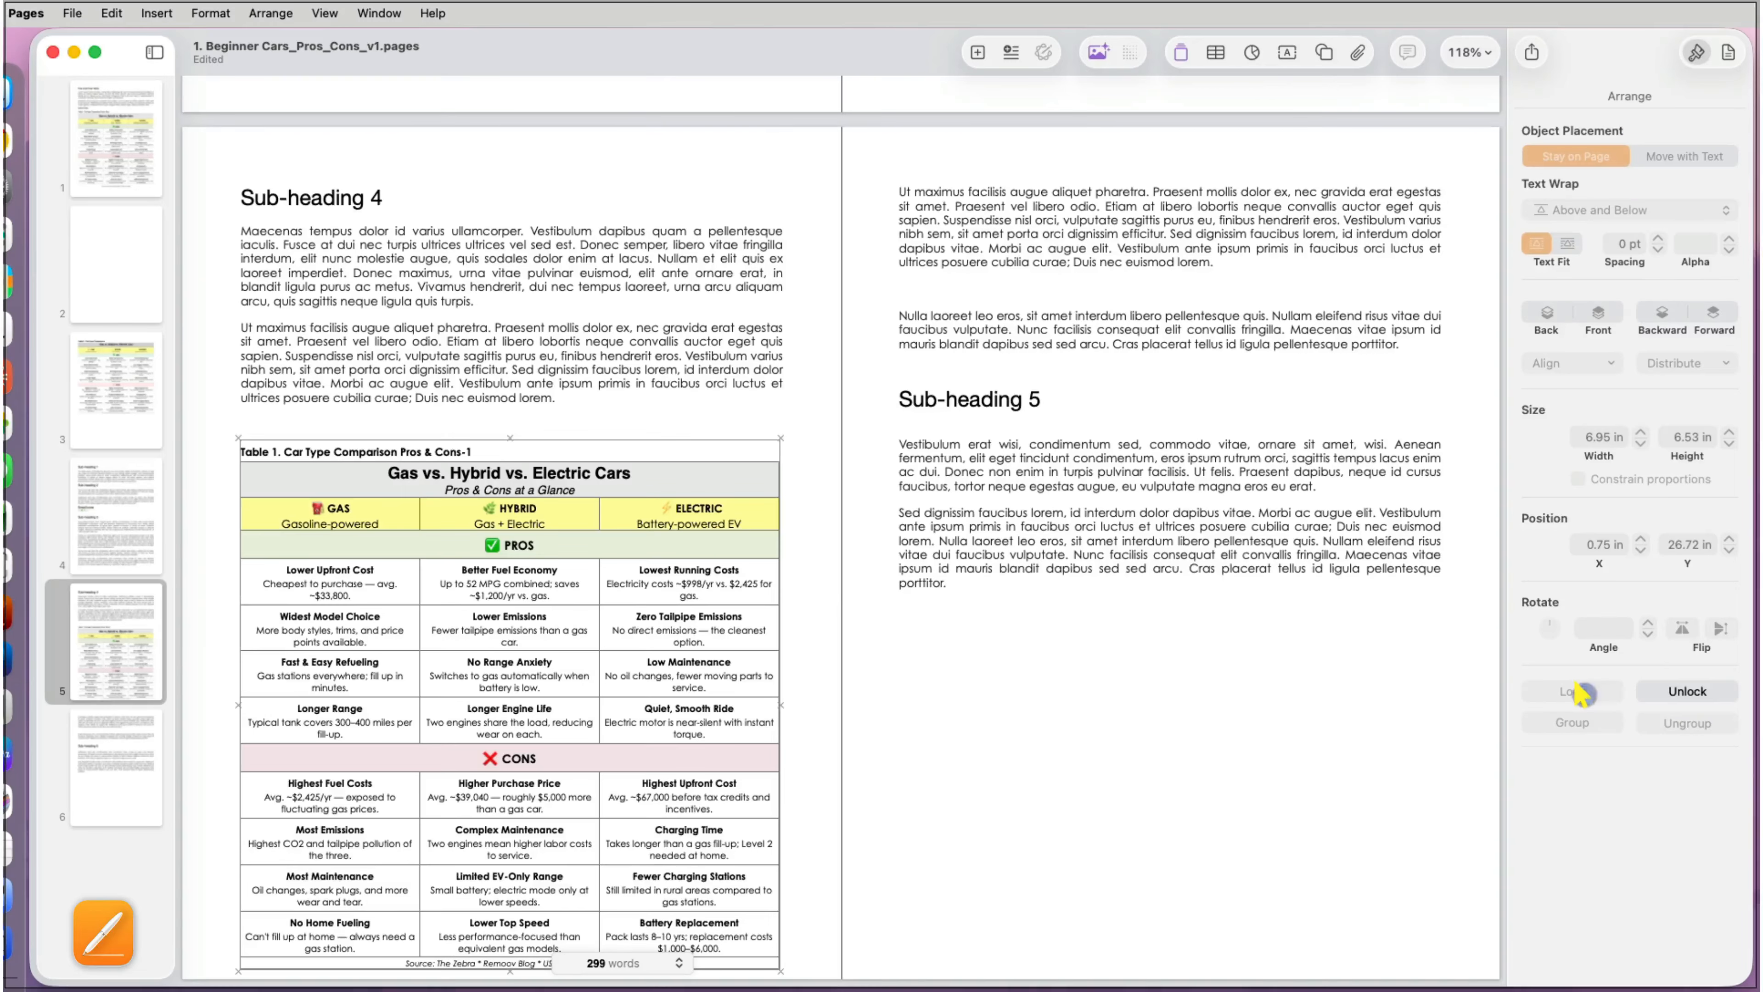
Step: Paste the copied paragraph twice above the locked table and undo both pastes
{"action": "left_click", "coordinate": [568, 364]}
{"action": "left_click", "coordinate": [579, 500]}
{"action": "left_click", "coordinate": [566, 408]}
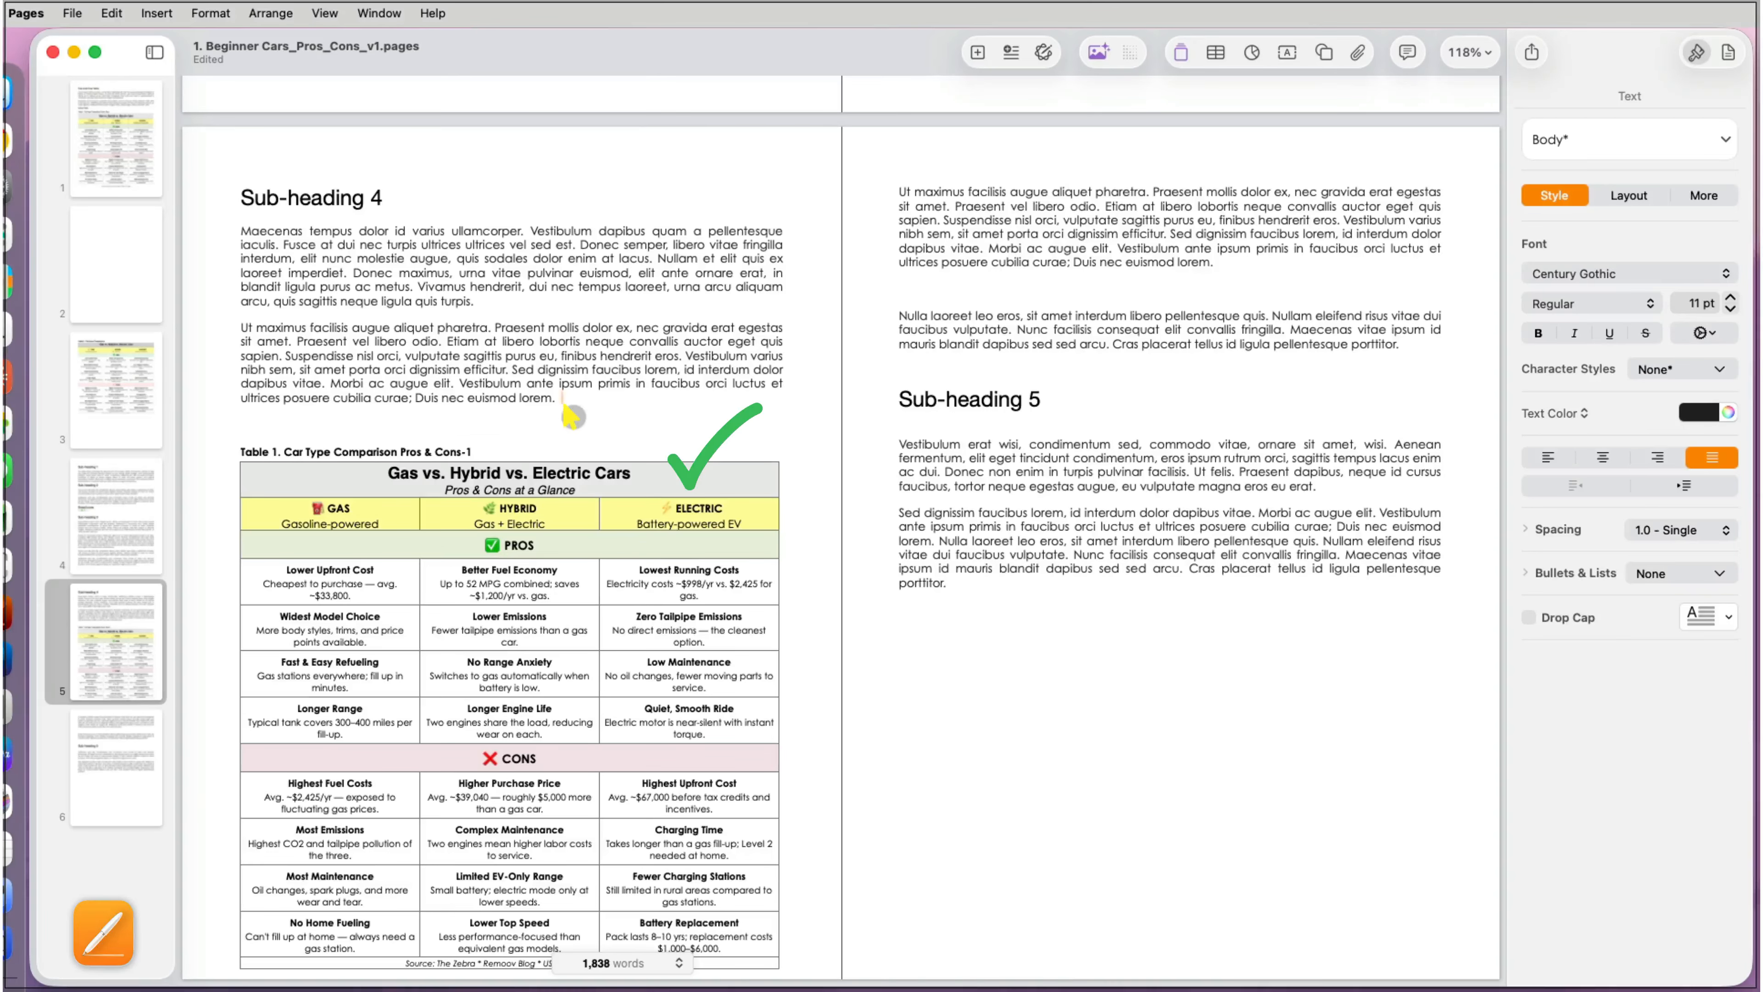
{"action": "type", "text": "Ut maximus facilisis augue aliquet pharetra. Praesent mollis dolor ex, nec gravida erat egestas sit amet. Praesent vel libero odio. Etiam at libero lobortis neque convallis auctor eget quis sapien. Suspendisse nisl orci, vulputate sagittis purus eu, finibus hendrerit eros. Vestibulum varius nibh sem, sit amet porta orci dignissim efficitur. Sed dignissim faucibus lorem, id interdum dolor dapibus vitae. Morbi ac augue elit. Vestibulum ante ipsum primis in faucibus orci luctus et ultrices posuere cubilia curae; Duis nec euismod lorem."}
{"action": "type", "text": "Ut maximus facilisis augue aliquet pharetra. Praesent mollis dolor ex, nec gravida erat egestas sit amet. Praesent vel libero odio. Etiam at libero lobortis neque convallis auctor eget quis sapien. Suspendisse nisl orci, vulputate sagittis purus eu, finibus hendrerit eros. Vestibulum varius nibh sem, sit amet porta orci dignissim efficitur. Sed dignissim faucibus lorem, id interdum dolor dapibus vitae. Morbi ac augue elit. Vestibulum ante ipsum primis in faucibus orci luctus et ultrices posuere cubilia curae; Duis nec euismod lorem."}
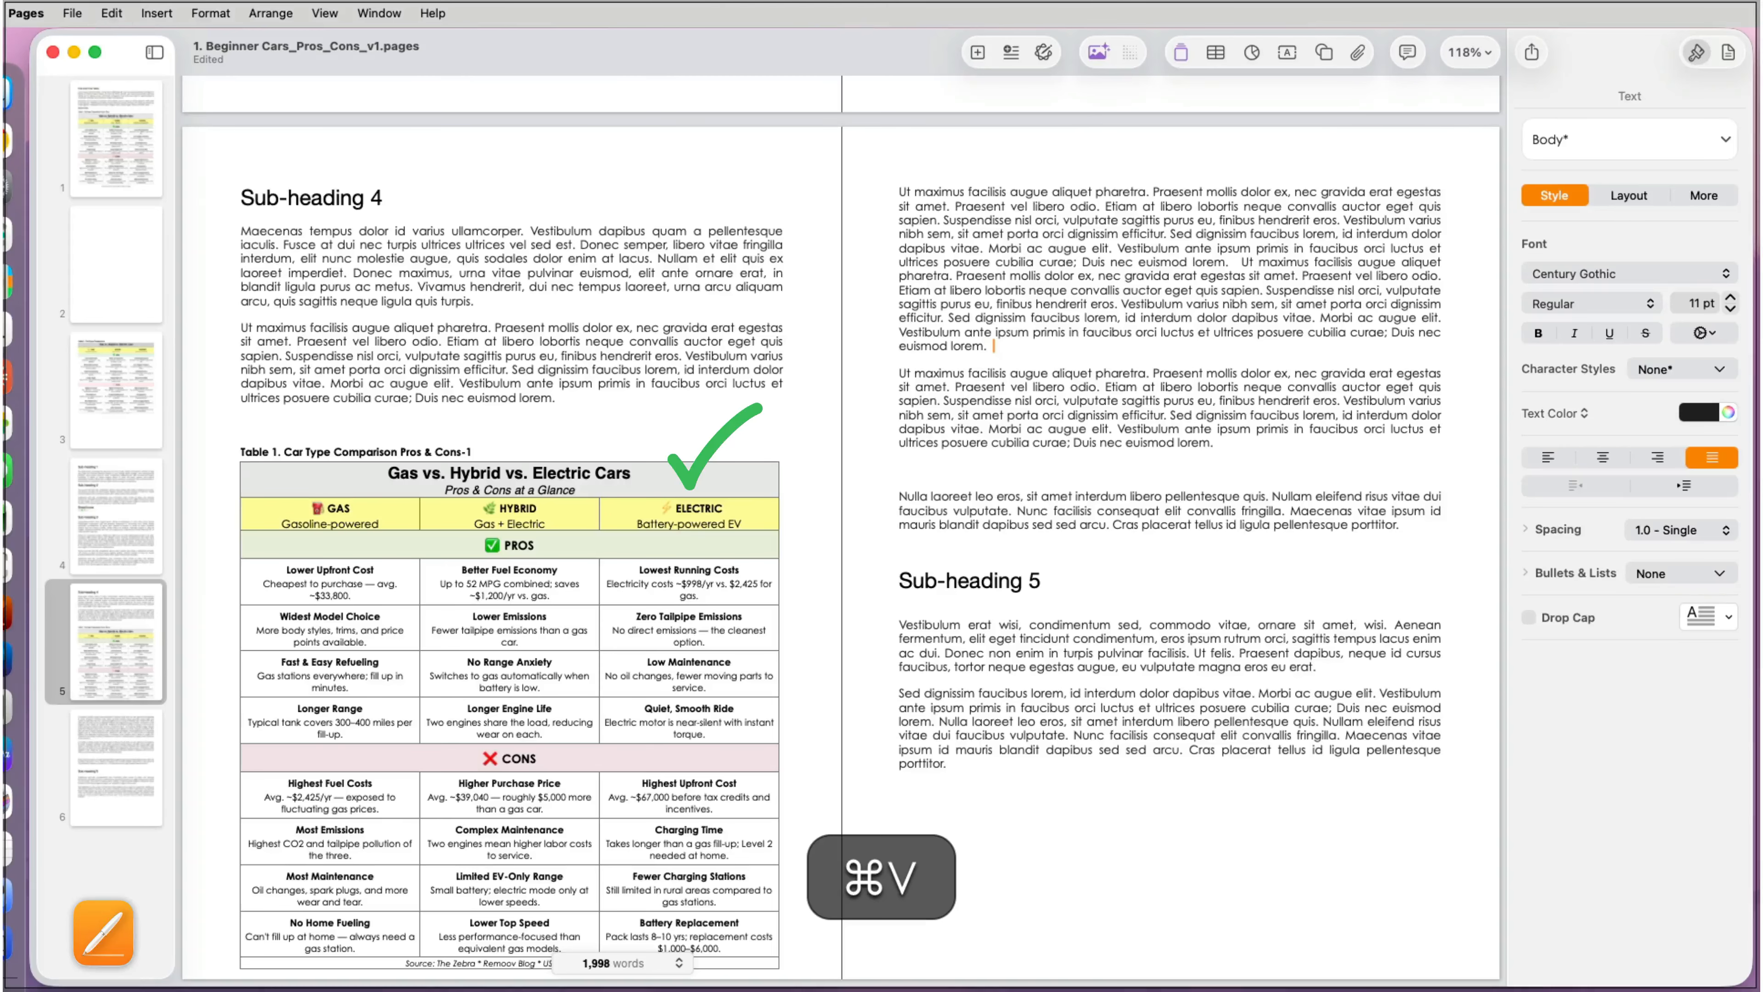
{"action": "key", "text": "super+z"}
{"action": "key", "text": "super+z"}
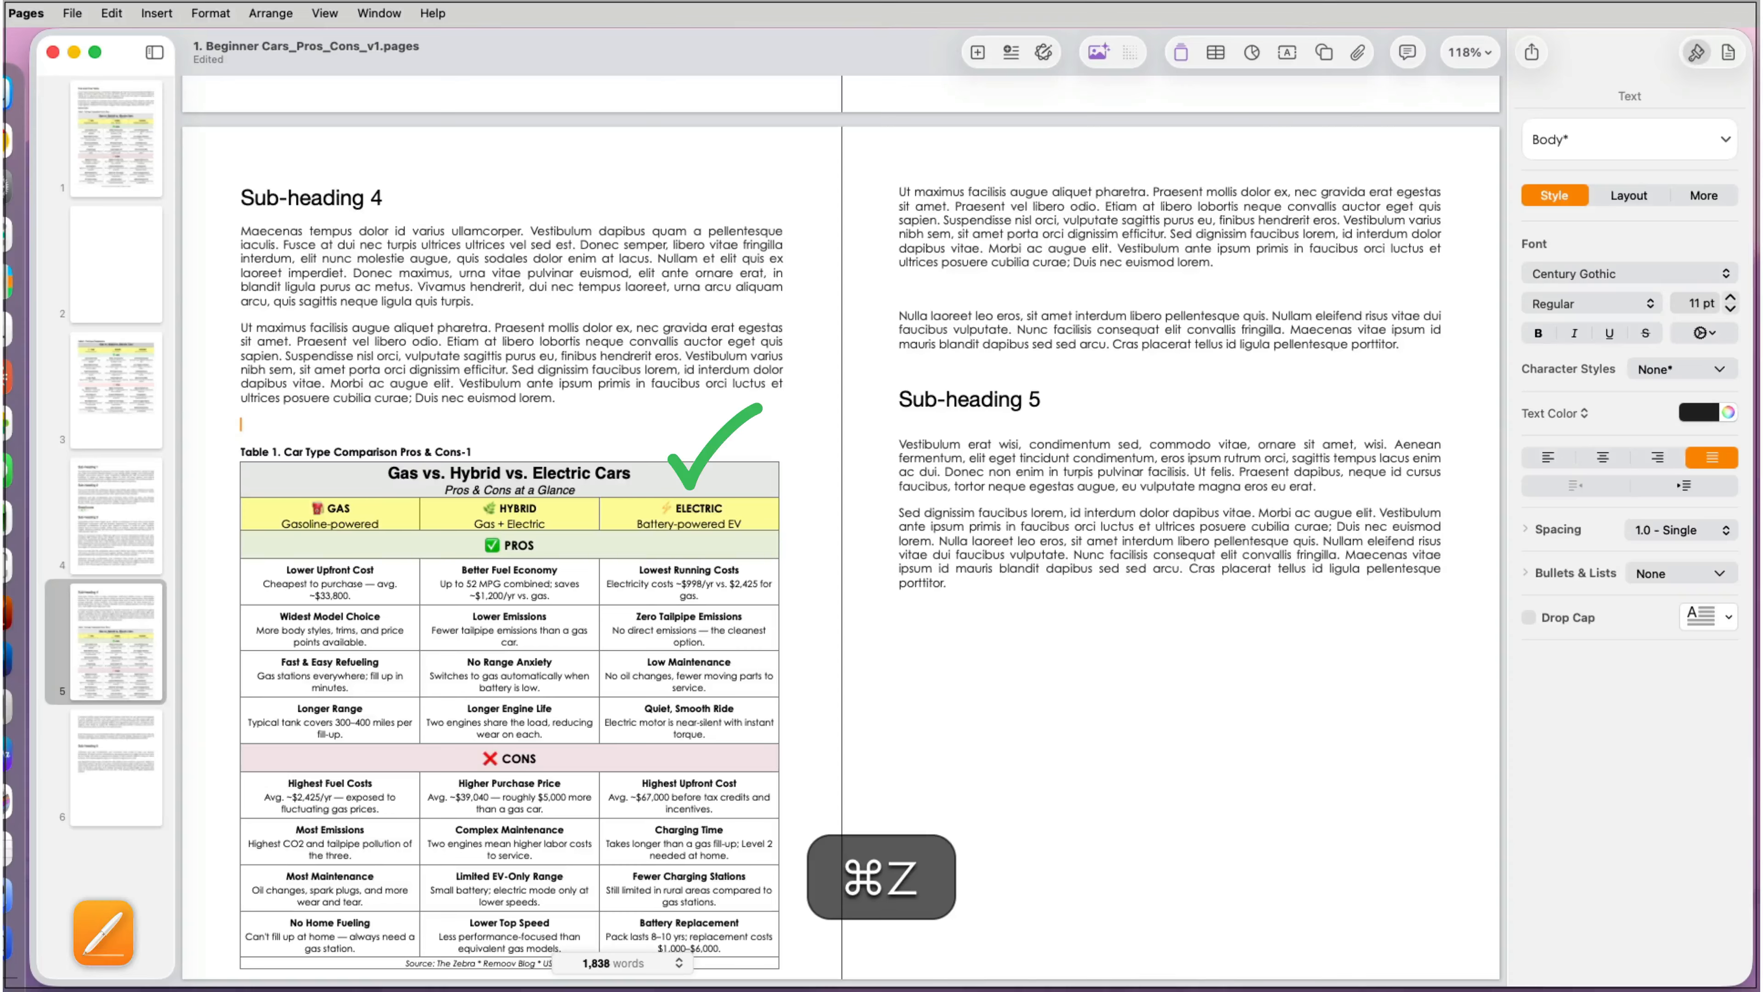
Step: Unlock the comparison table under Sub-heading 4
{"action": "left_click", "coordinate": [674, 535]}
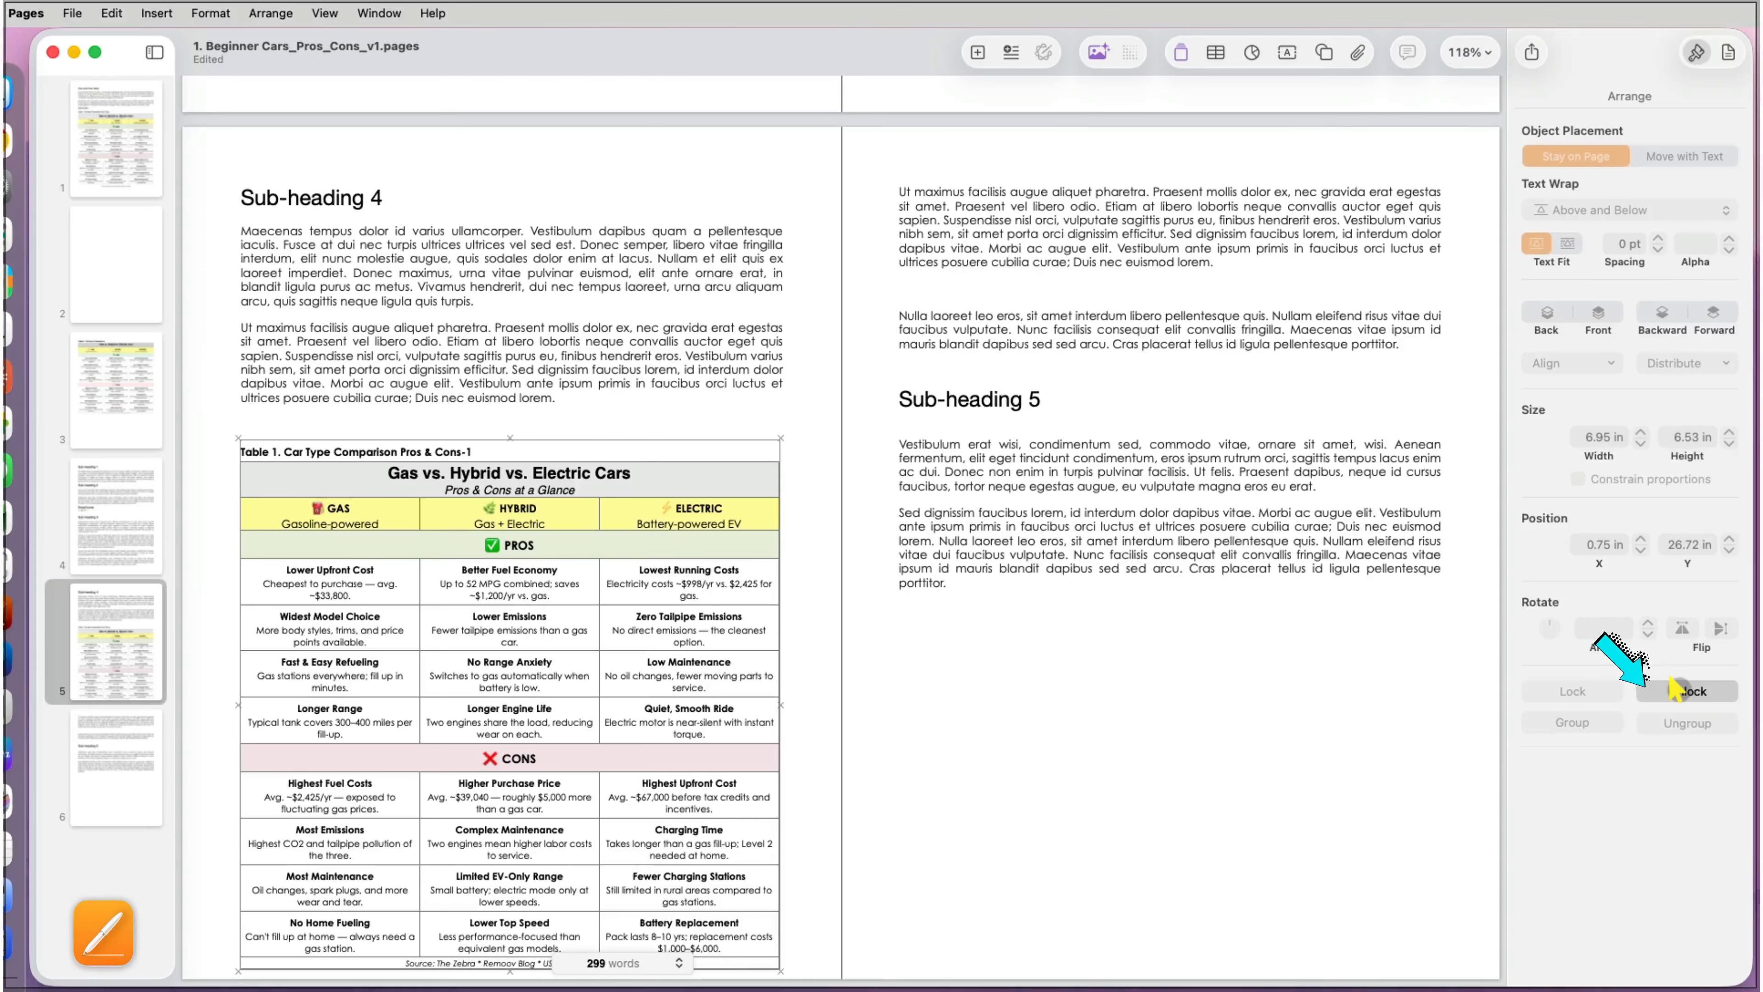
{"action": "left_click", "coordinate": [1674, 689]}
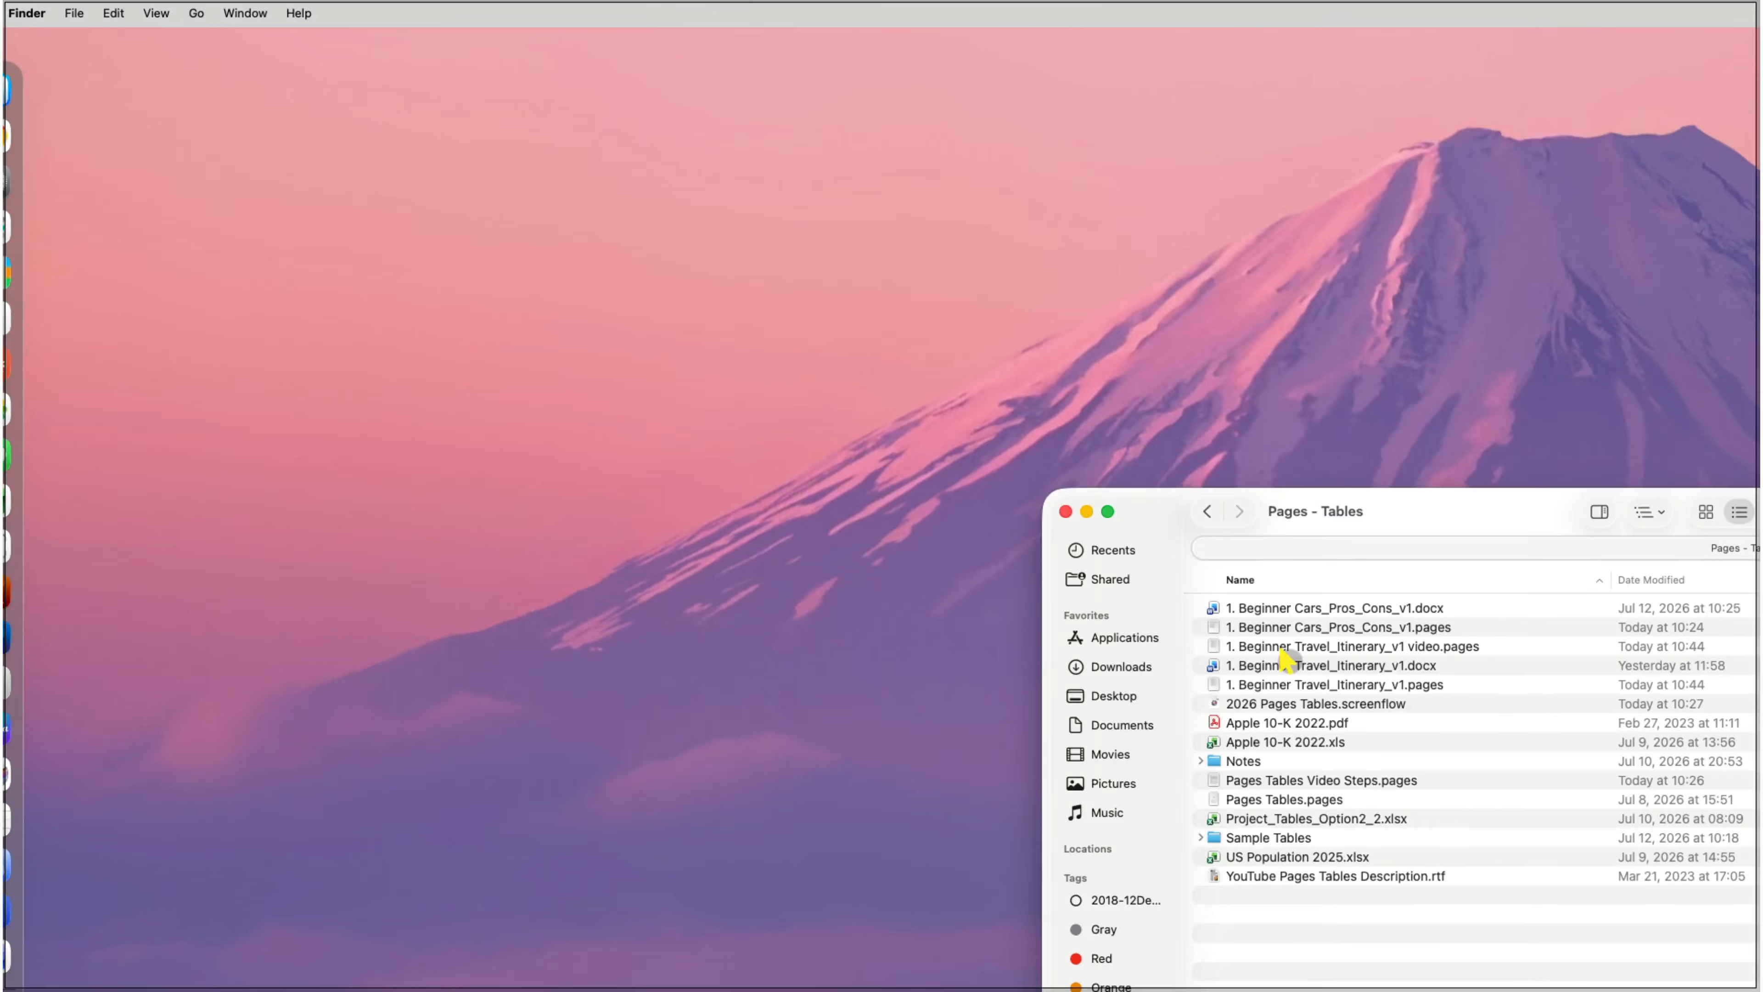
Step: Open 1B. Beginner Travel_Itinerary_v1.docx in Word, and open the same file in Pages
{"action": "left_click", "coordinate": [1283, 663]}
{"action": "double_click", "coordinate": [1209, 664]}
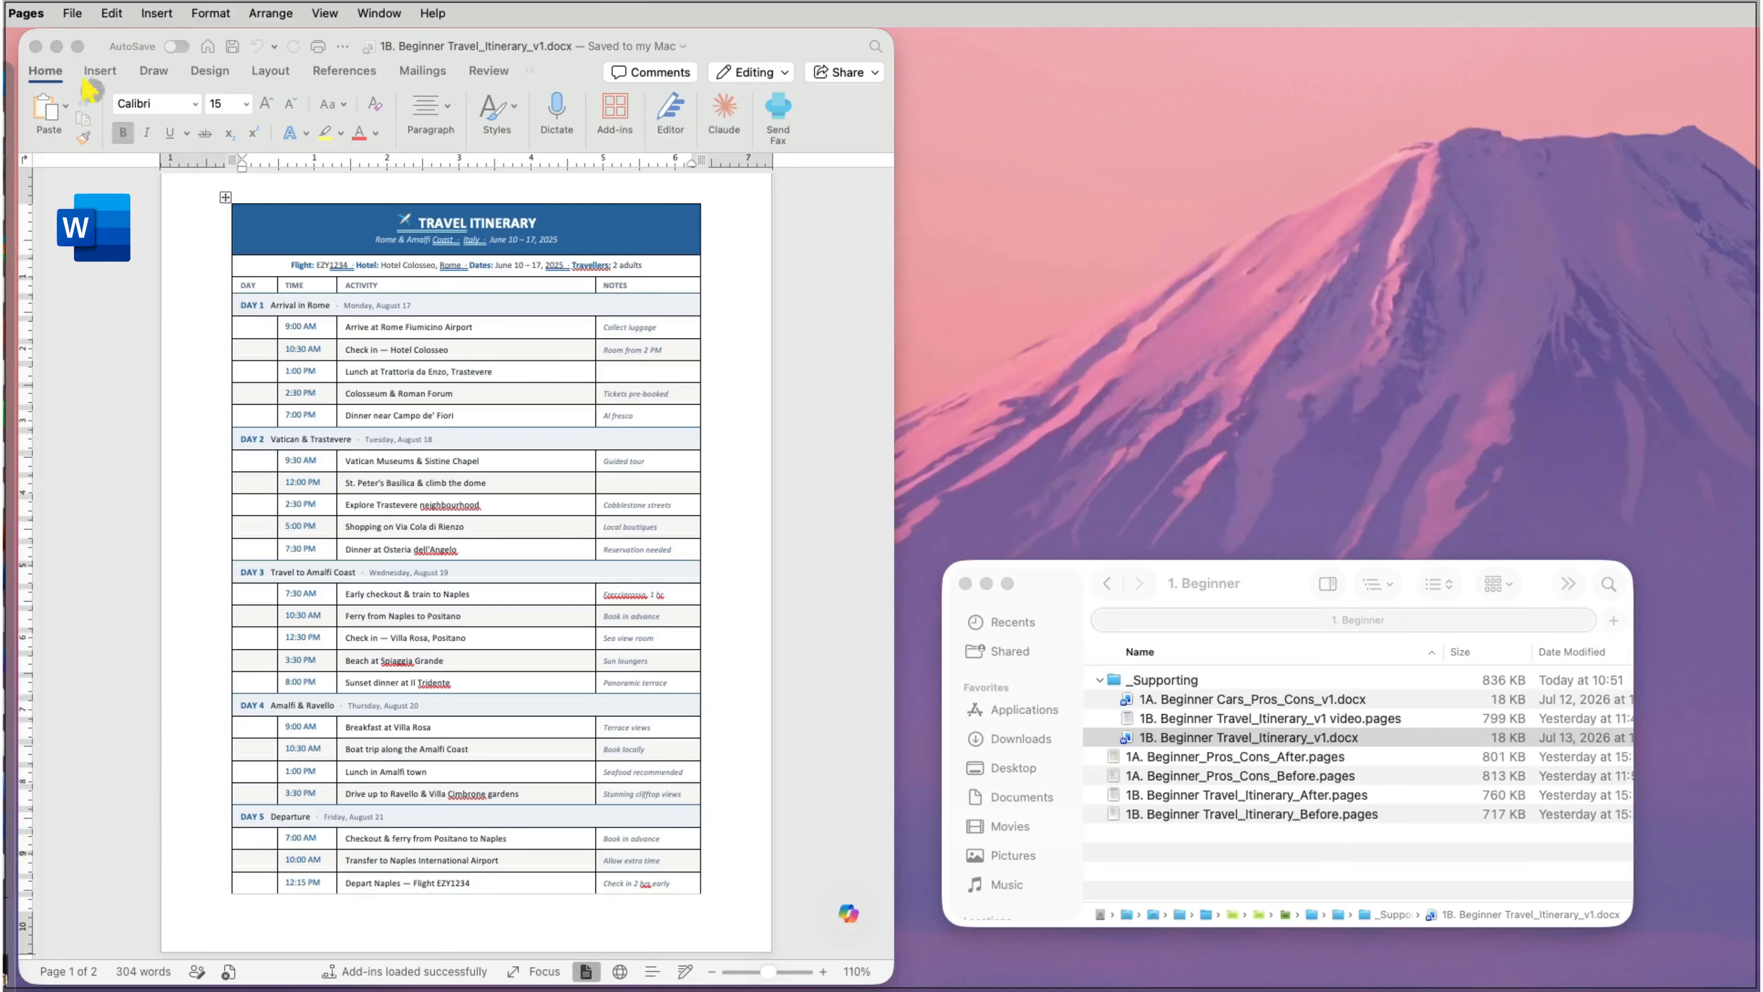
{"action": "left_click", "coordinate": [72, 12]}
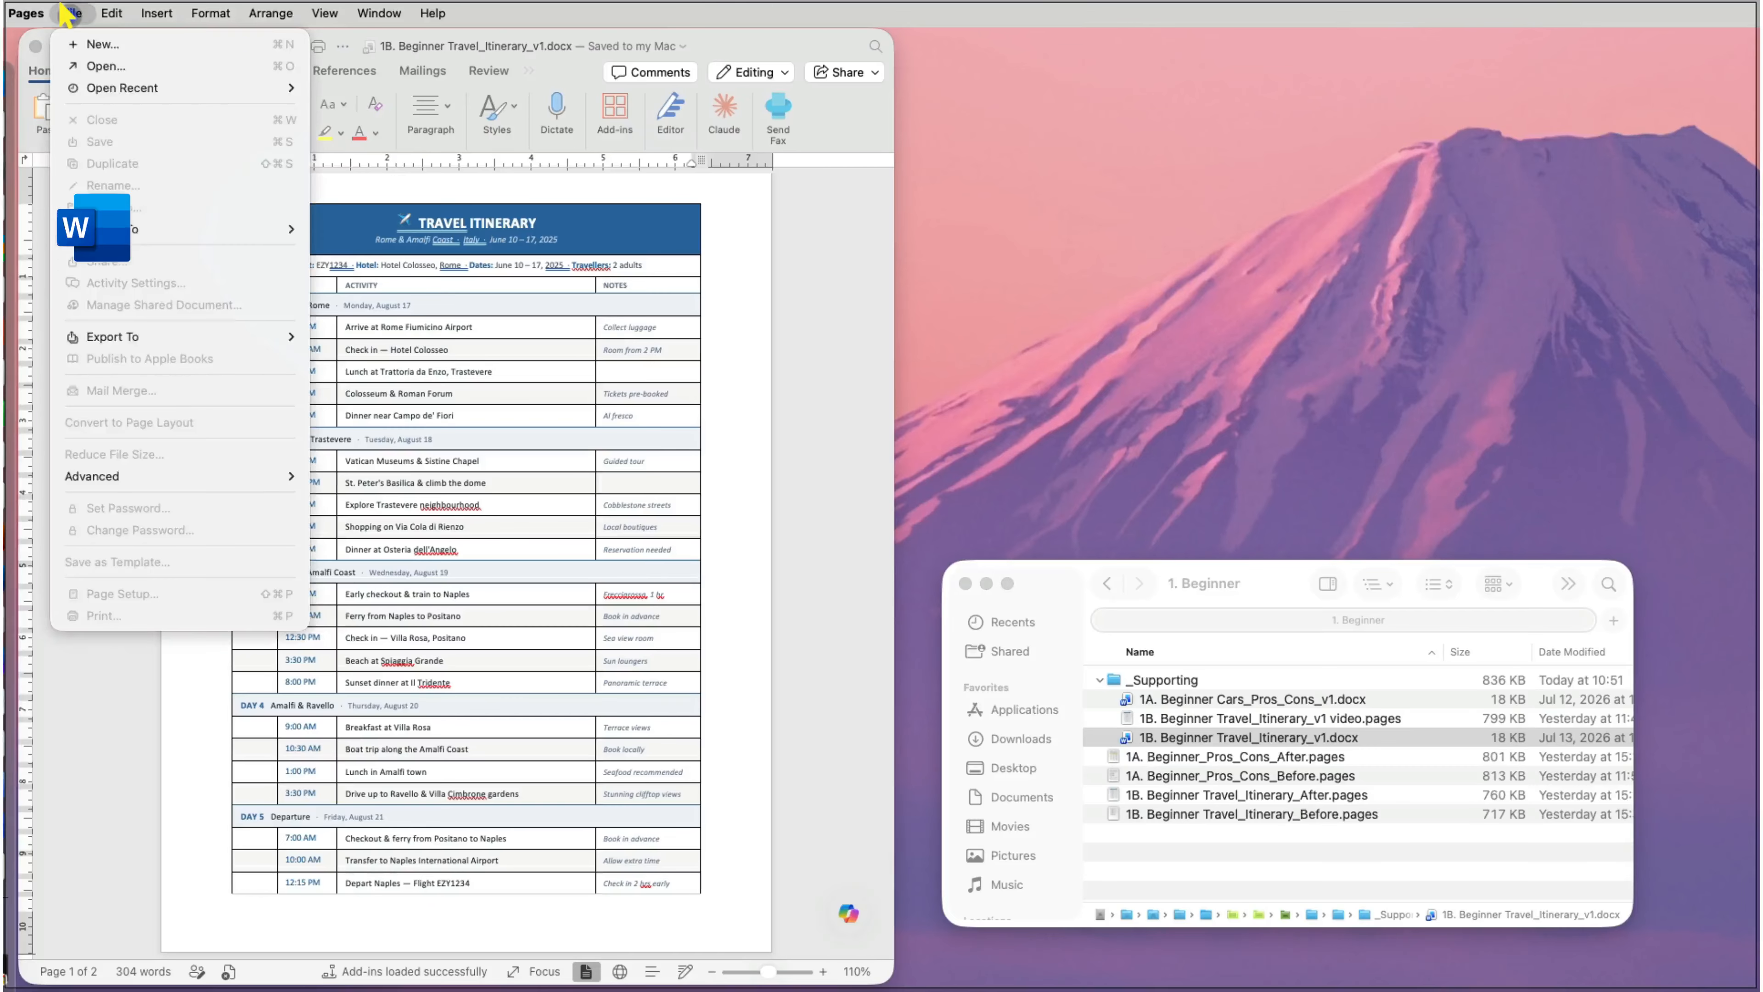
{"action": "left_click", "coordinate": [82, 45]}
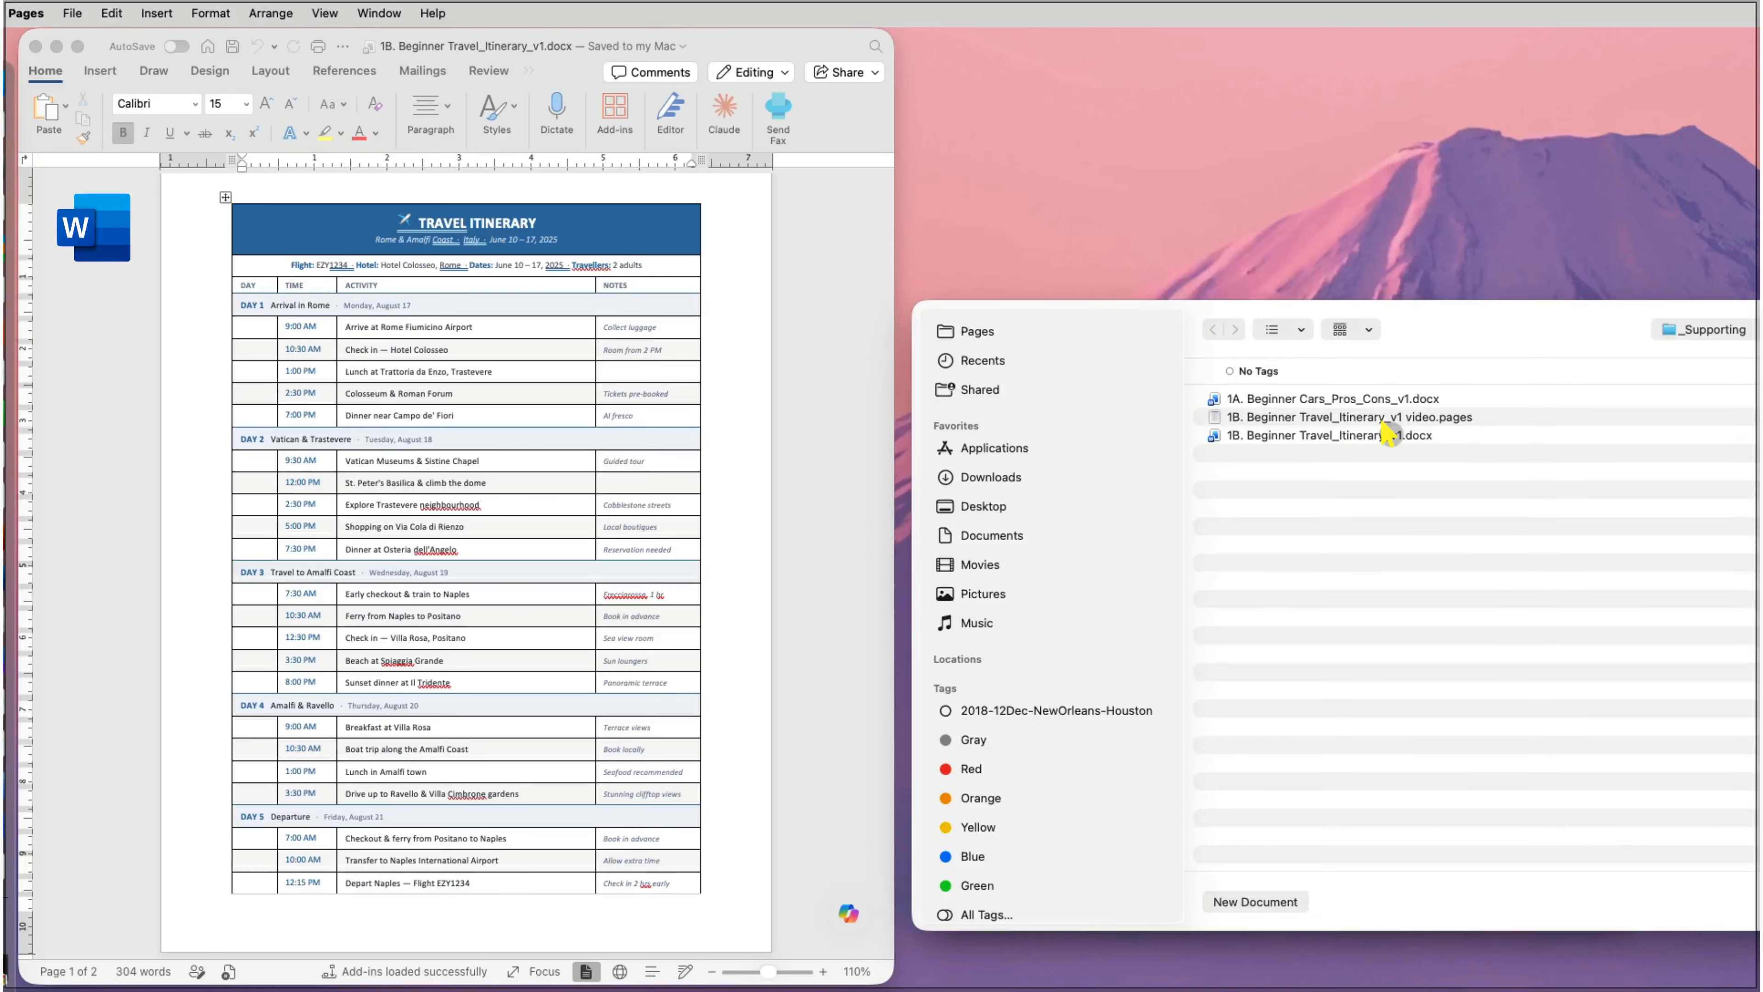
{"action": "double_click", "coordinate": [1388, 435]}
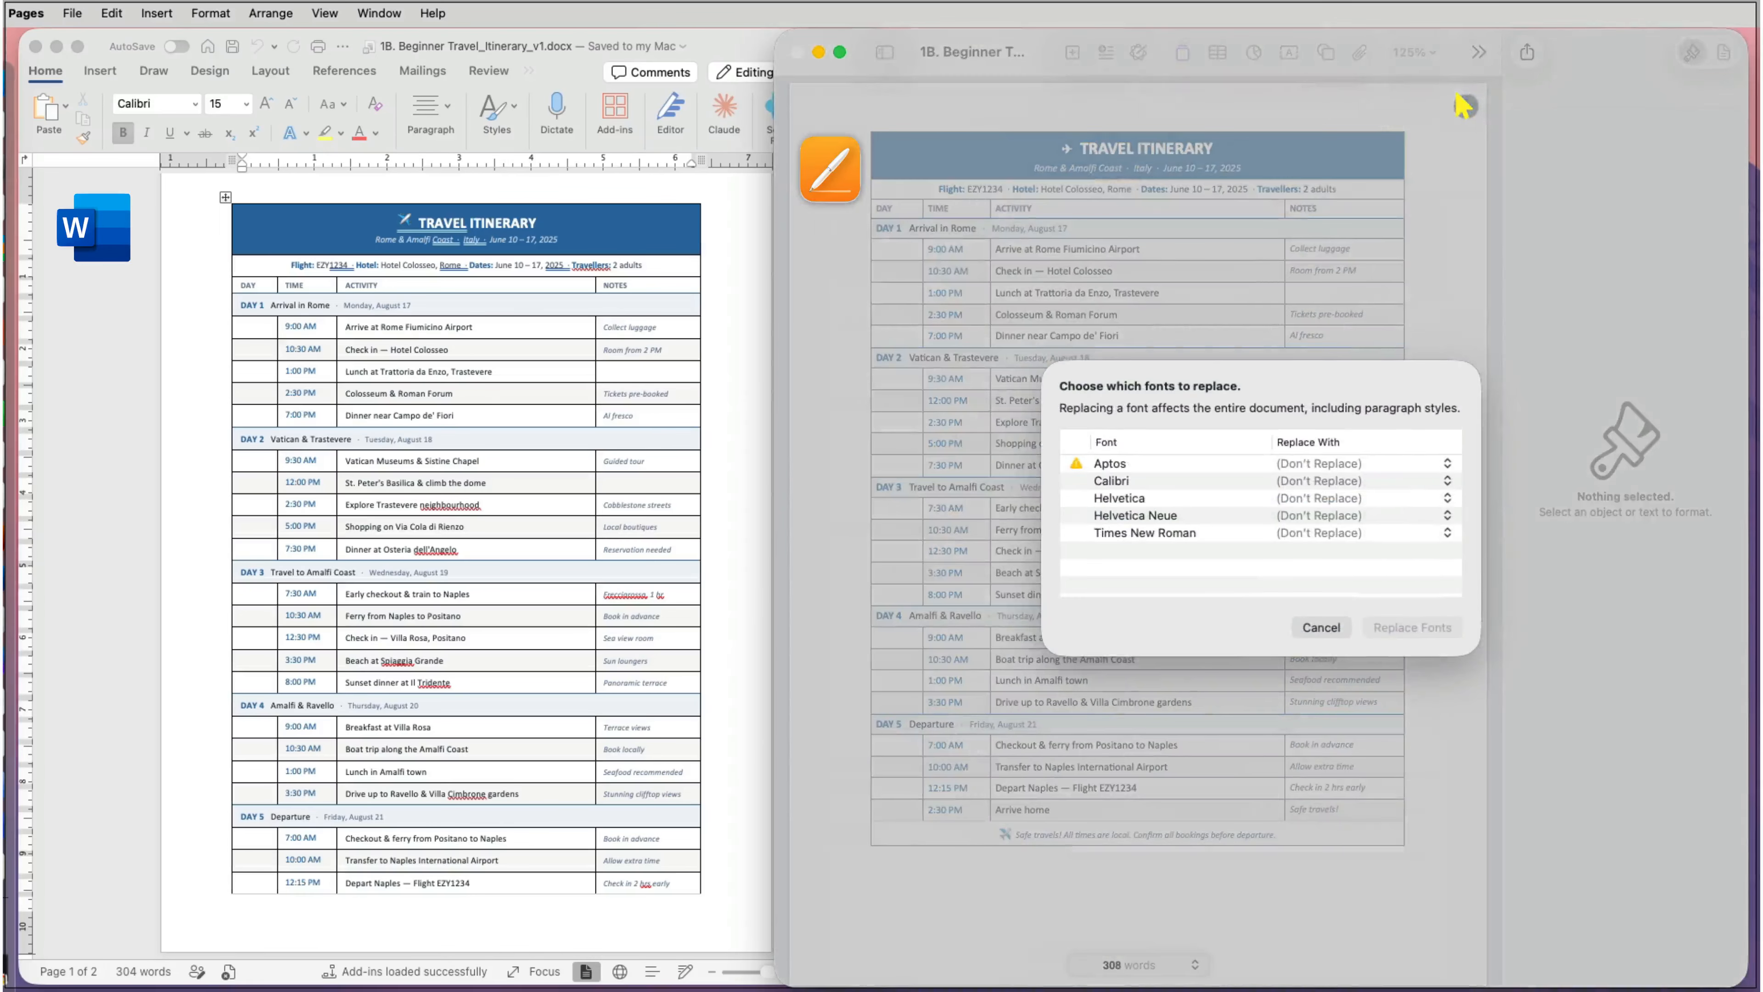
Step: Replace the missing Aptos font with Helvetica, mapping Calibri, Helvetica, Helvetica Neue and Times New Roman to themselves
{"action": "left_click", "coordinate": [1444, 462]}
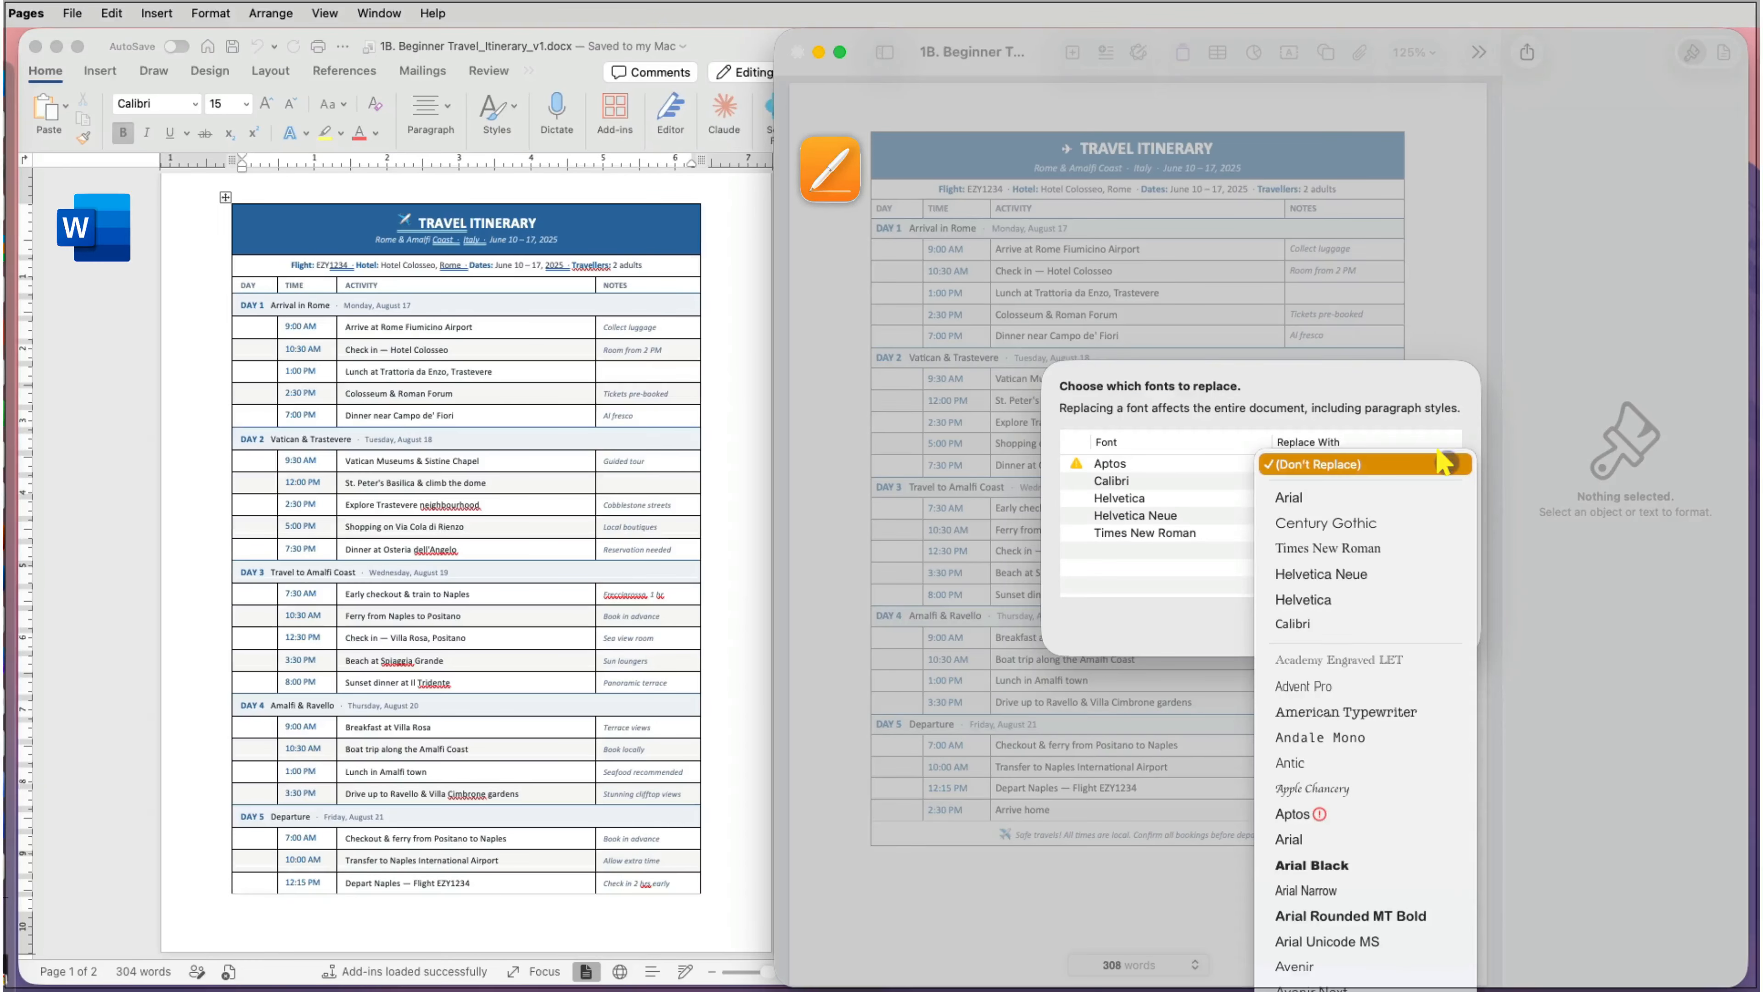
{"action": "mouse_move", "coordinate": [1343, 811]}
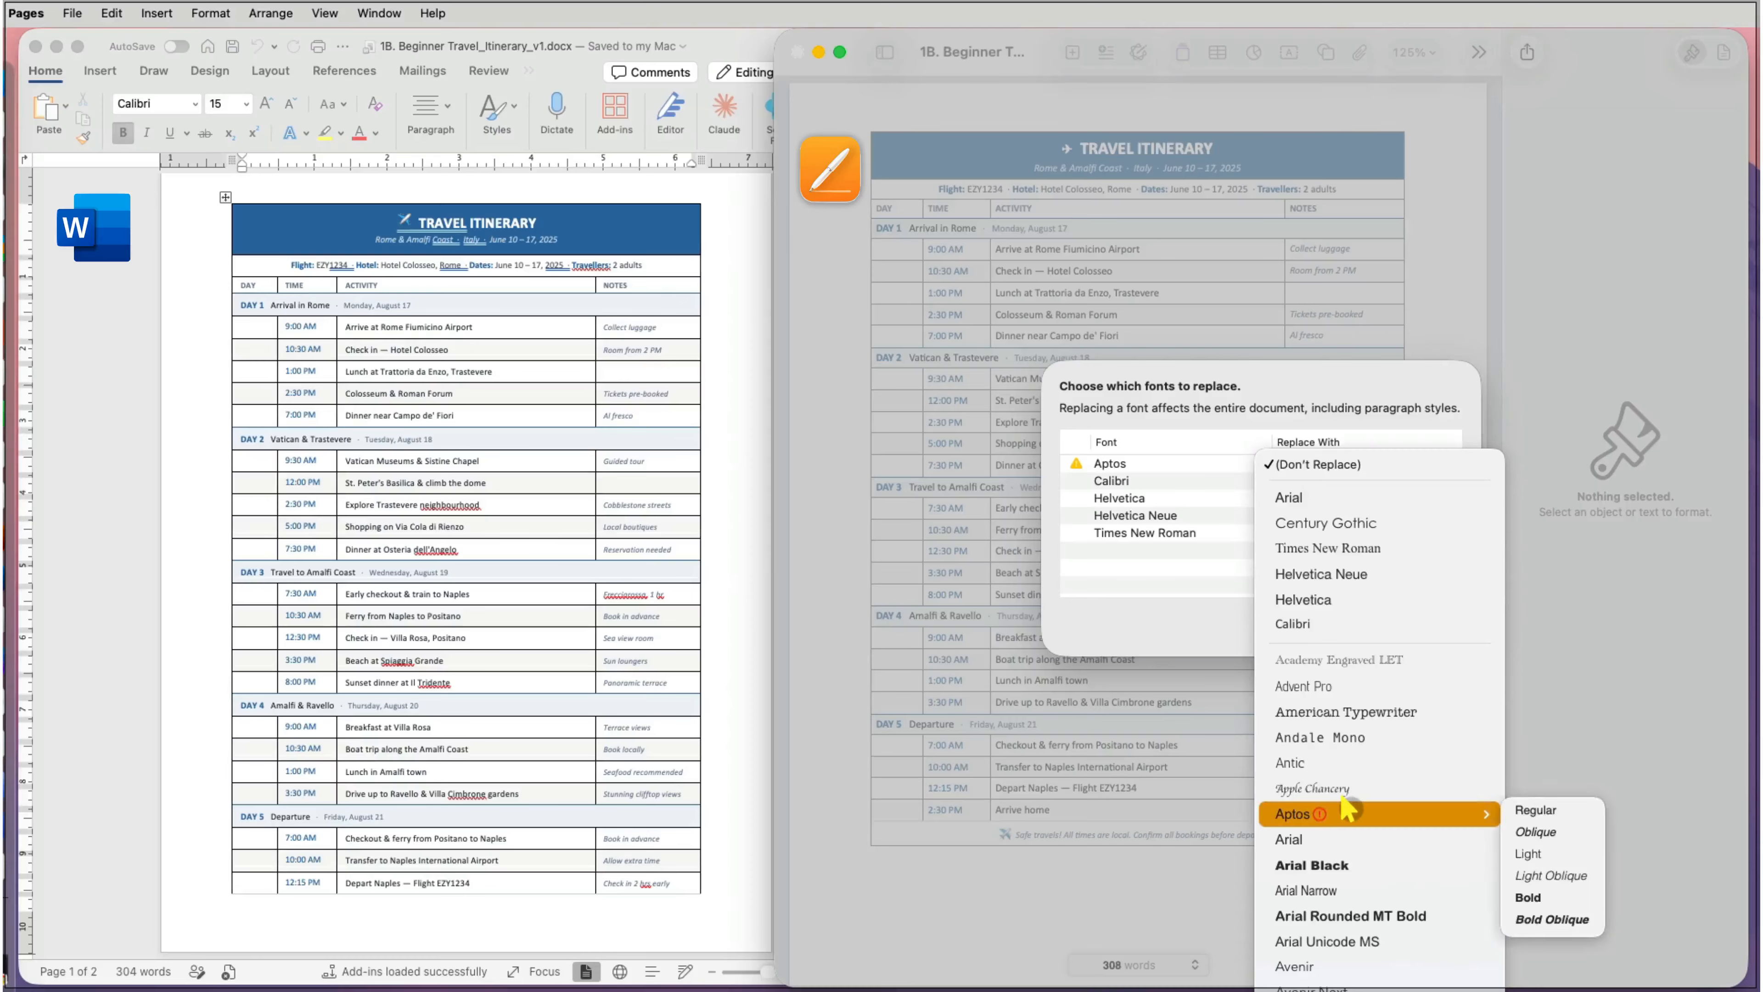
{"action": "left_click", "coordinate": [1515, 811]}
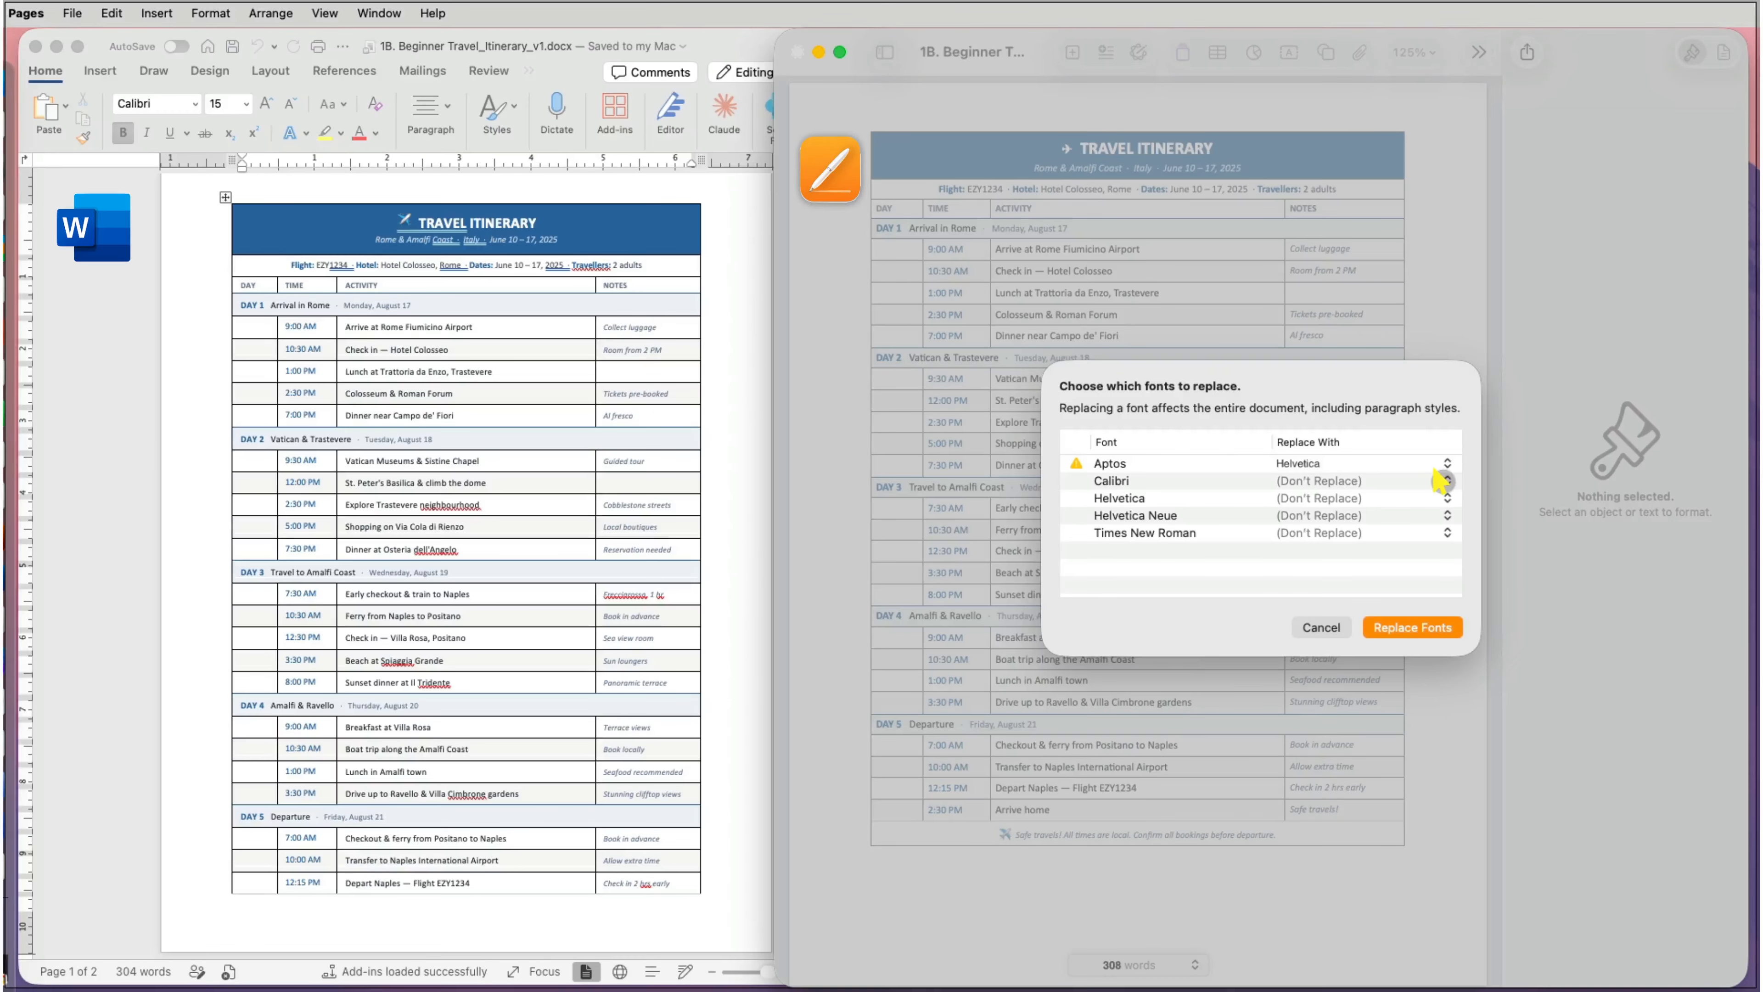
{"action": "left_click", "coordinate": [1443, 480]}
{"action": "scroll", "coordinate": [1409, 719], "scroll_direction": "down", "scroll_amount": 10}
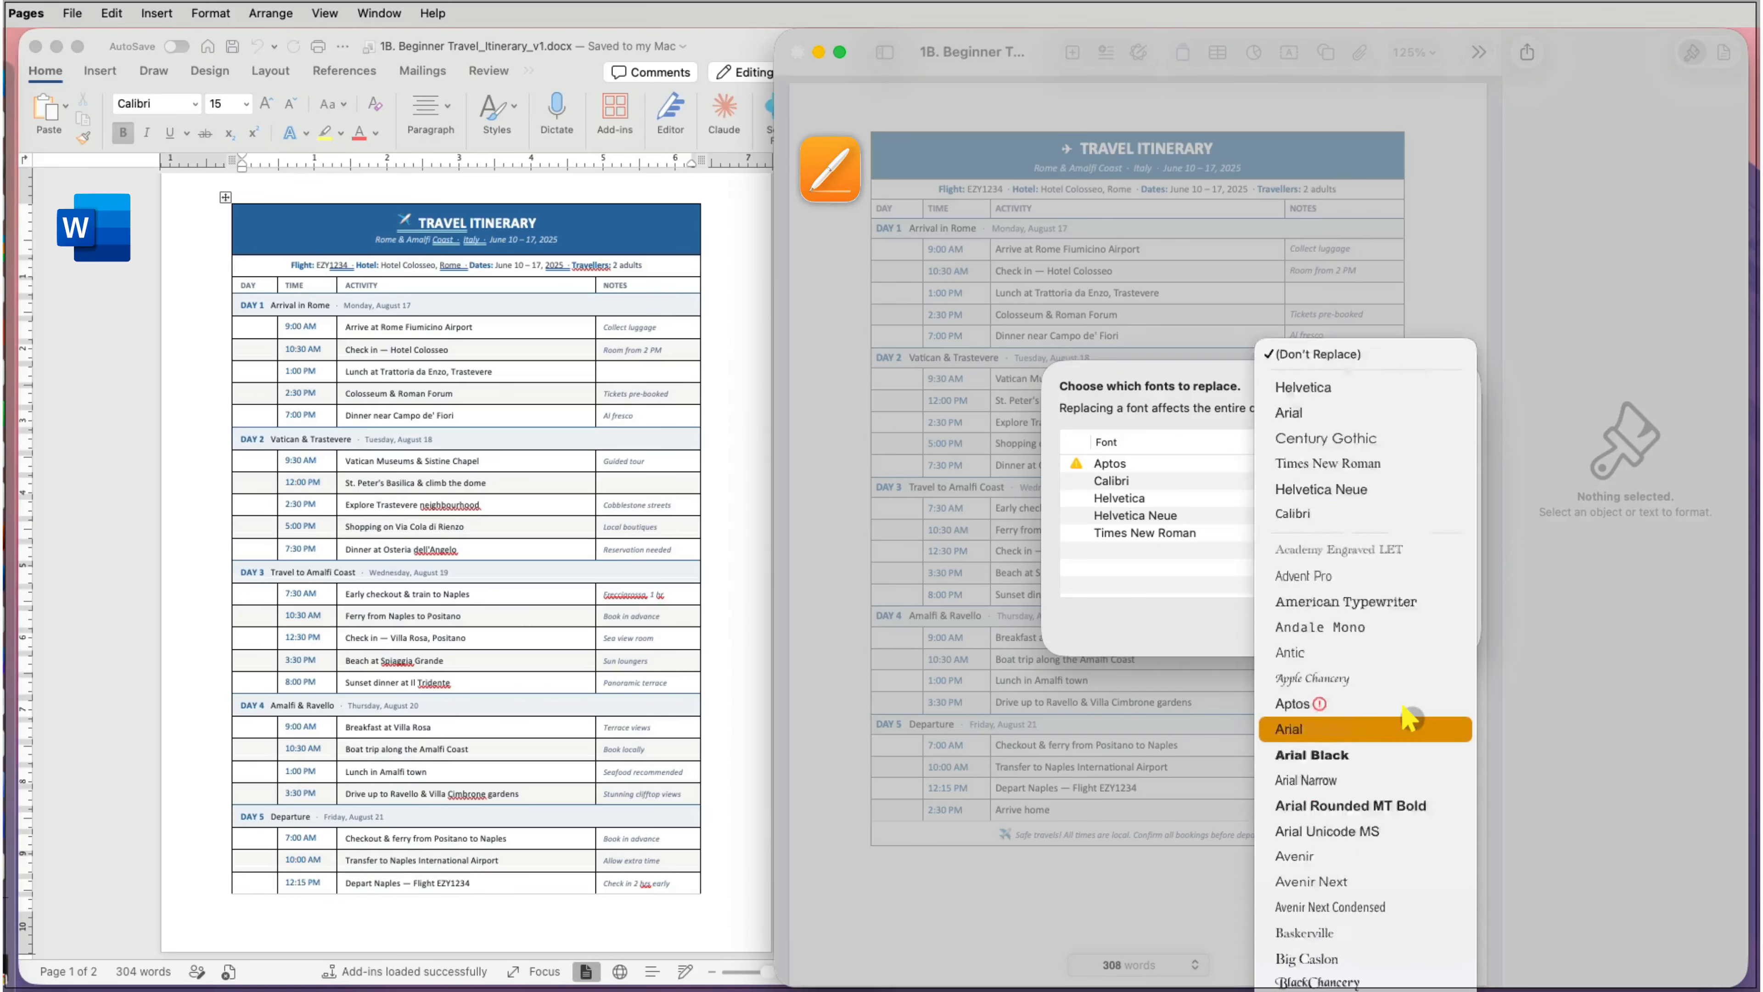
{"action": "scroll", "coordinate": [1412, 716], "scroll_direction": "down", "scroll_amount": 8}
{"action": "left_click", "coordinate": [1408, 577]}
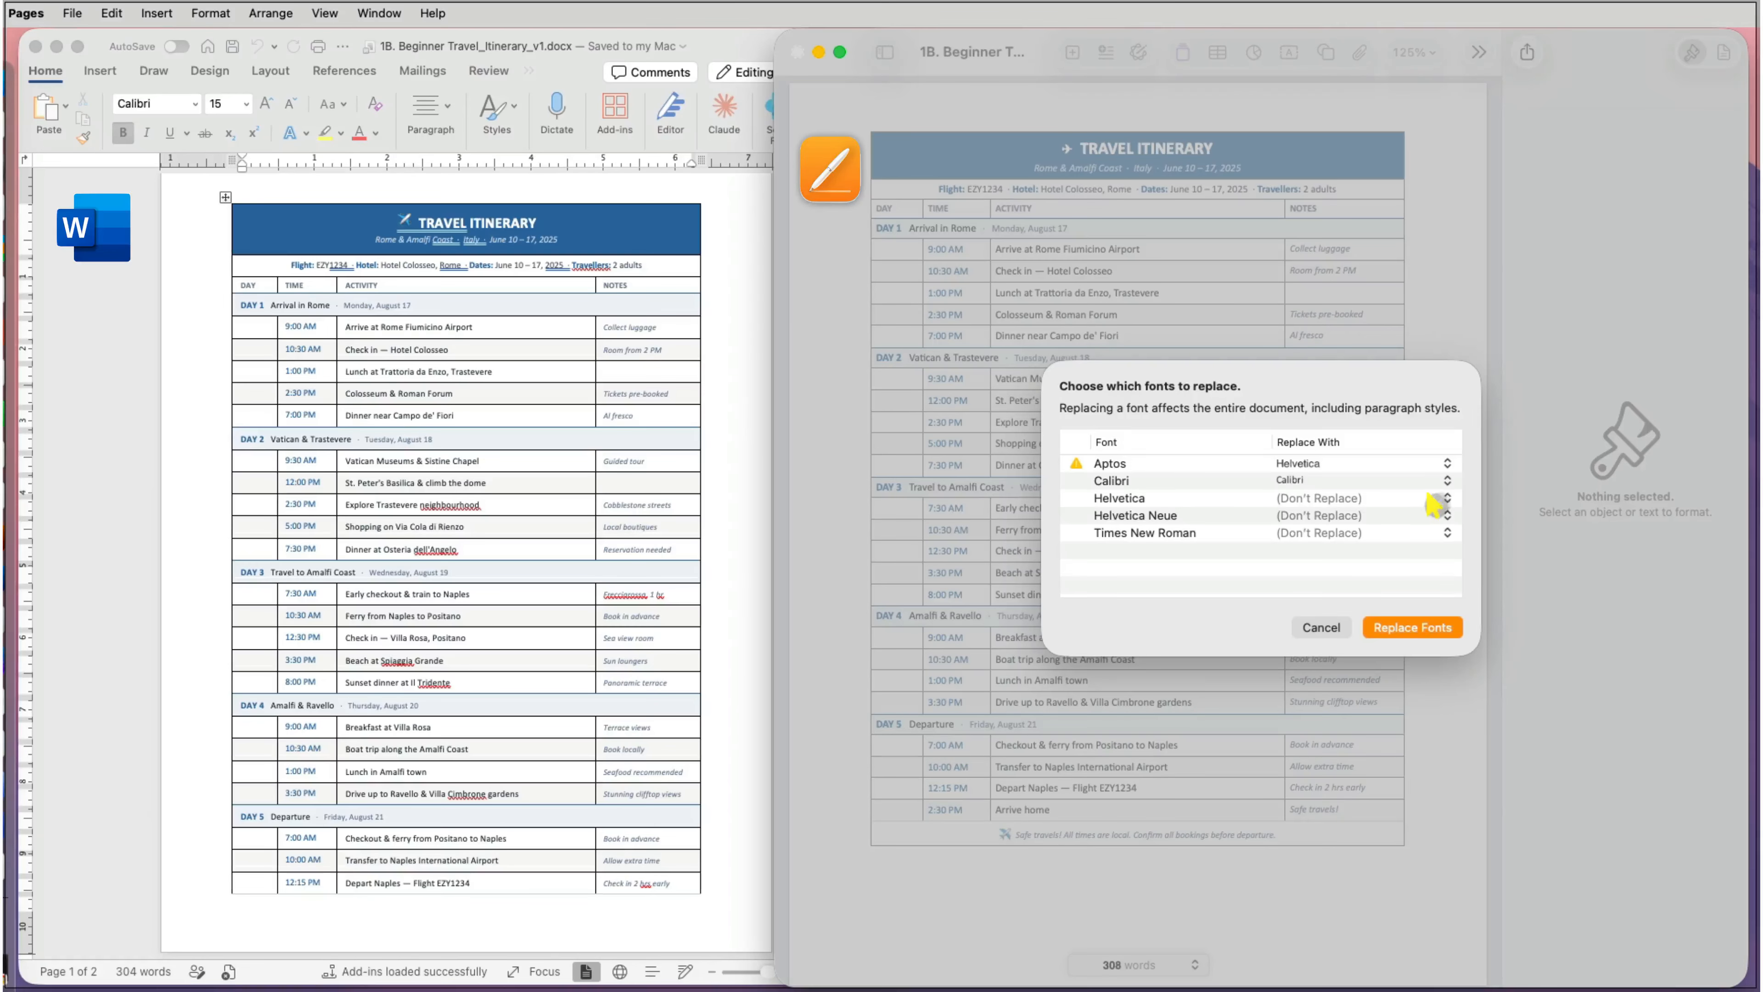
{"action": "left_click", "coordinate": [1445, 497]}
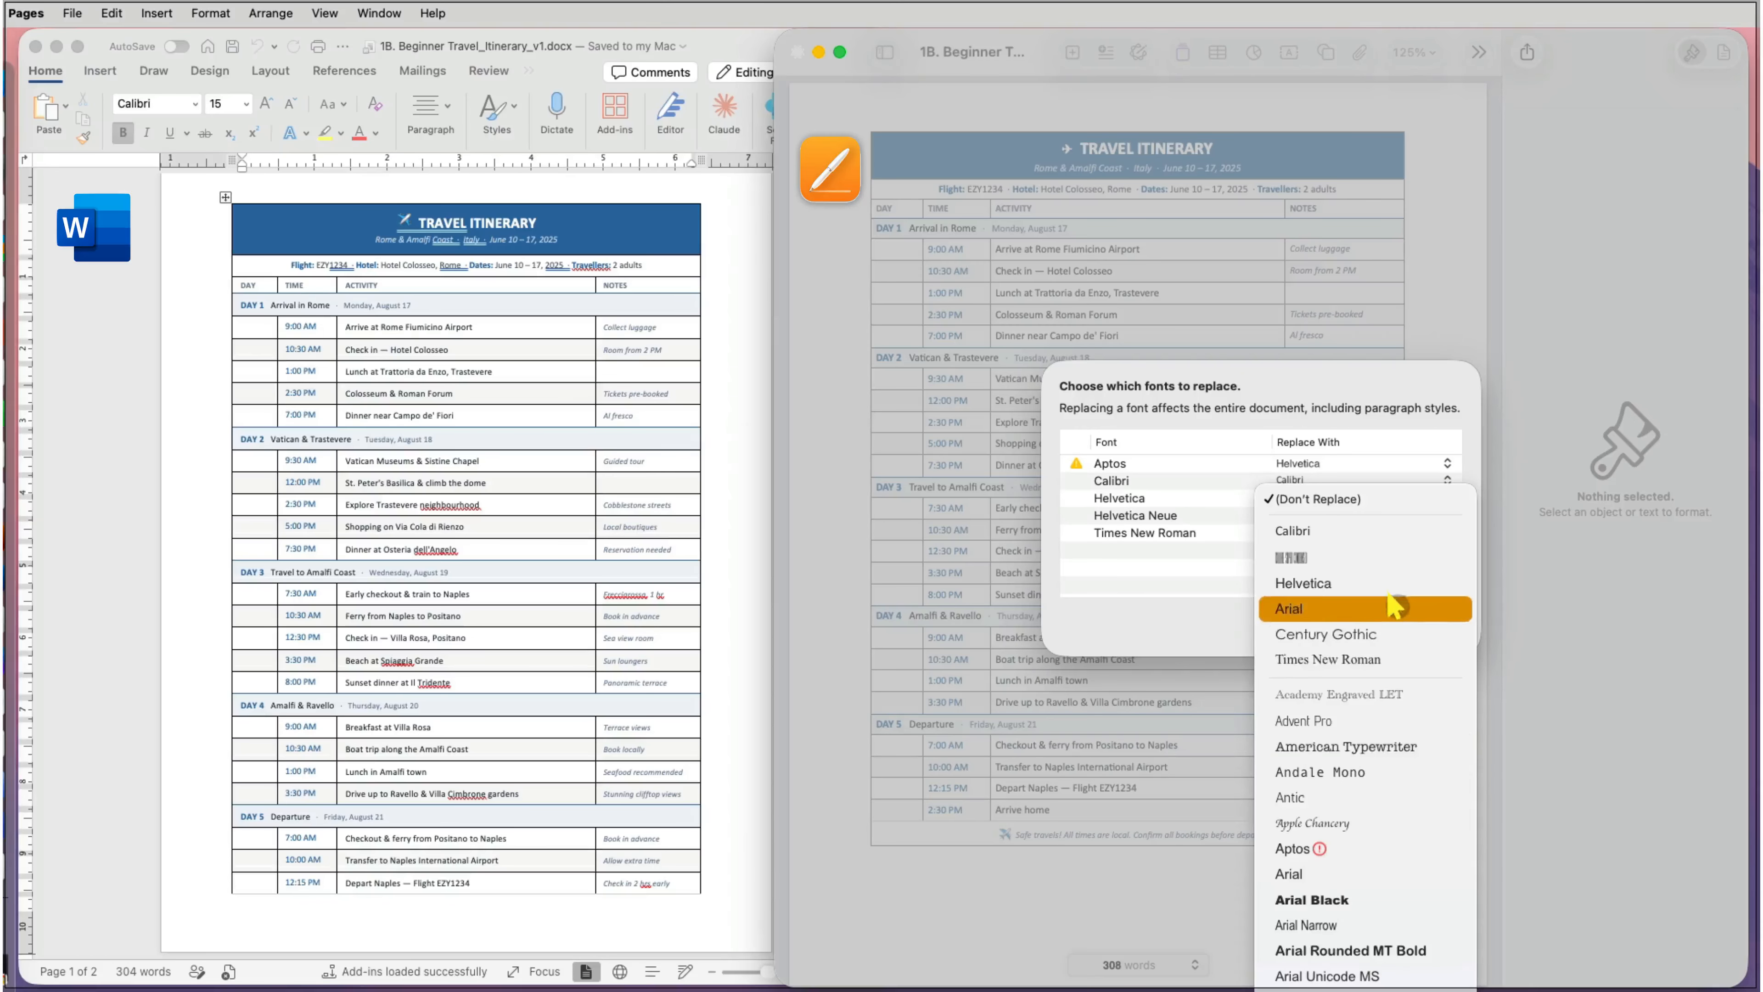
{"action": "left_click", "coordinate": [1416, 583]}
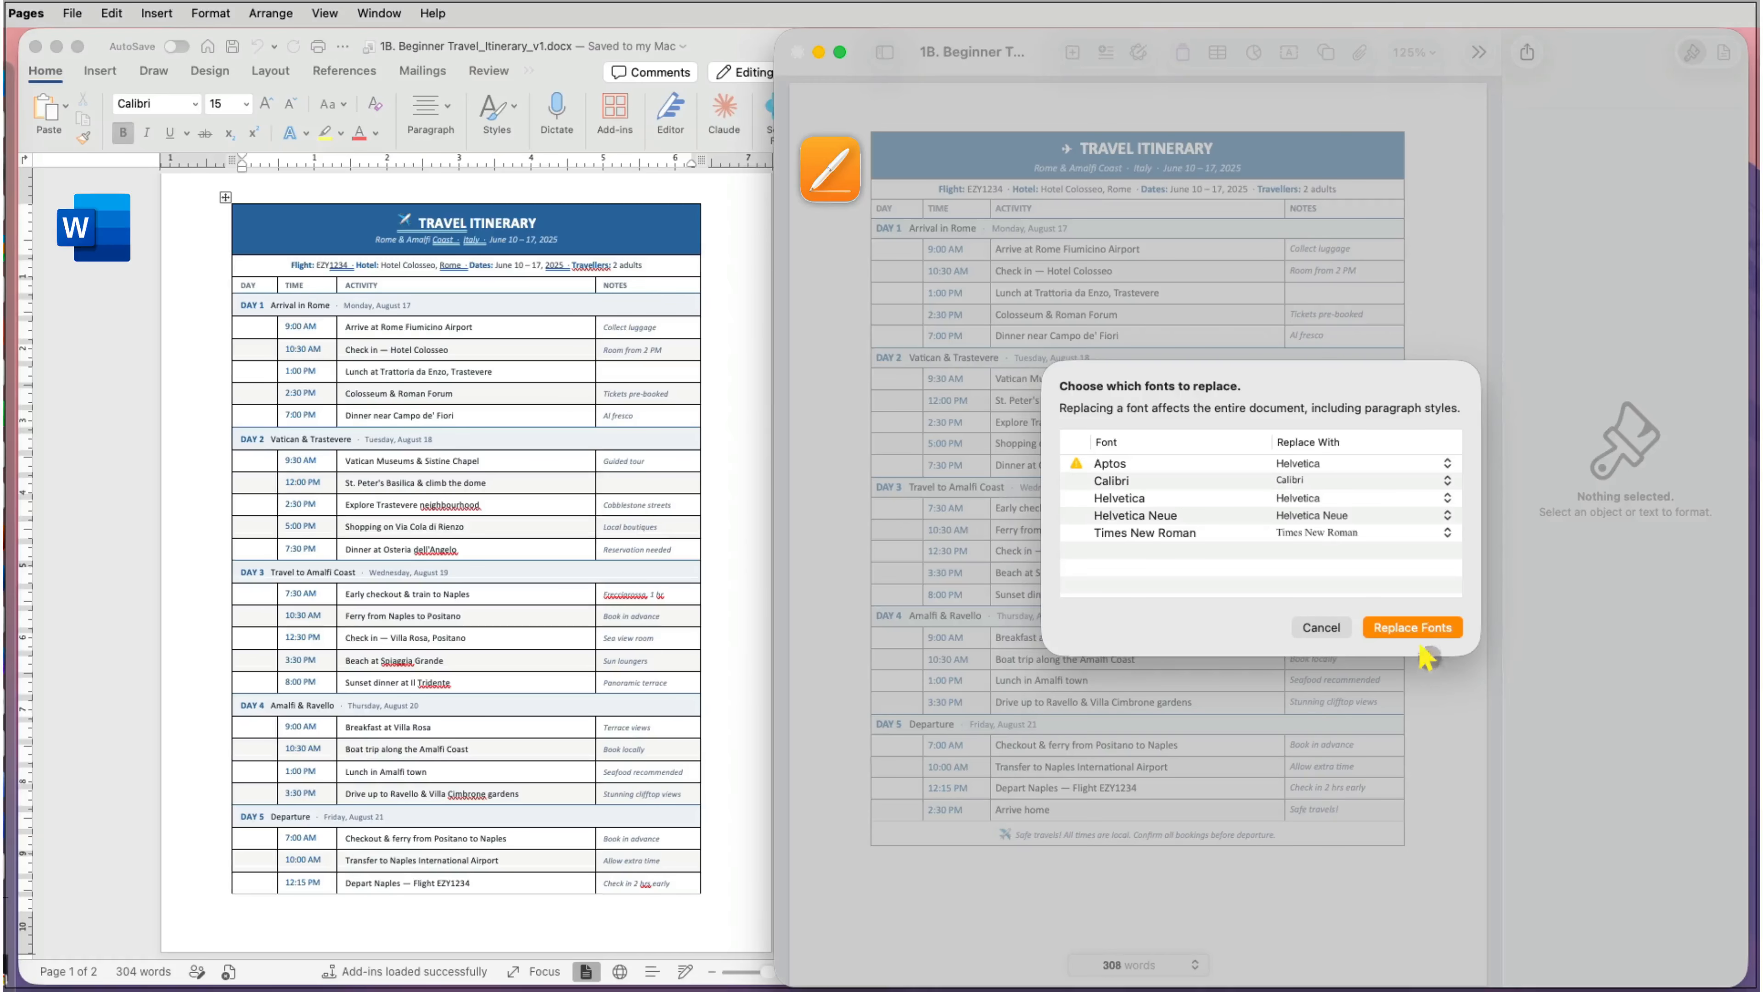
{"action": "left_click", "coordinate": [1421, 627]}
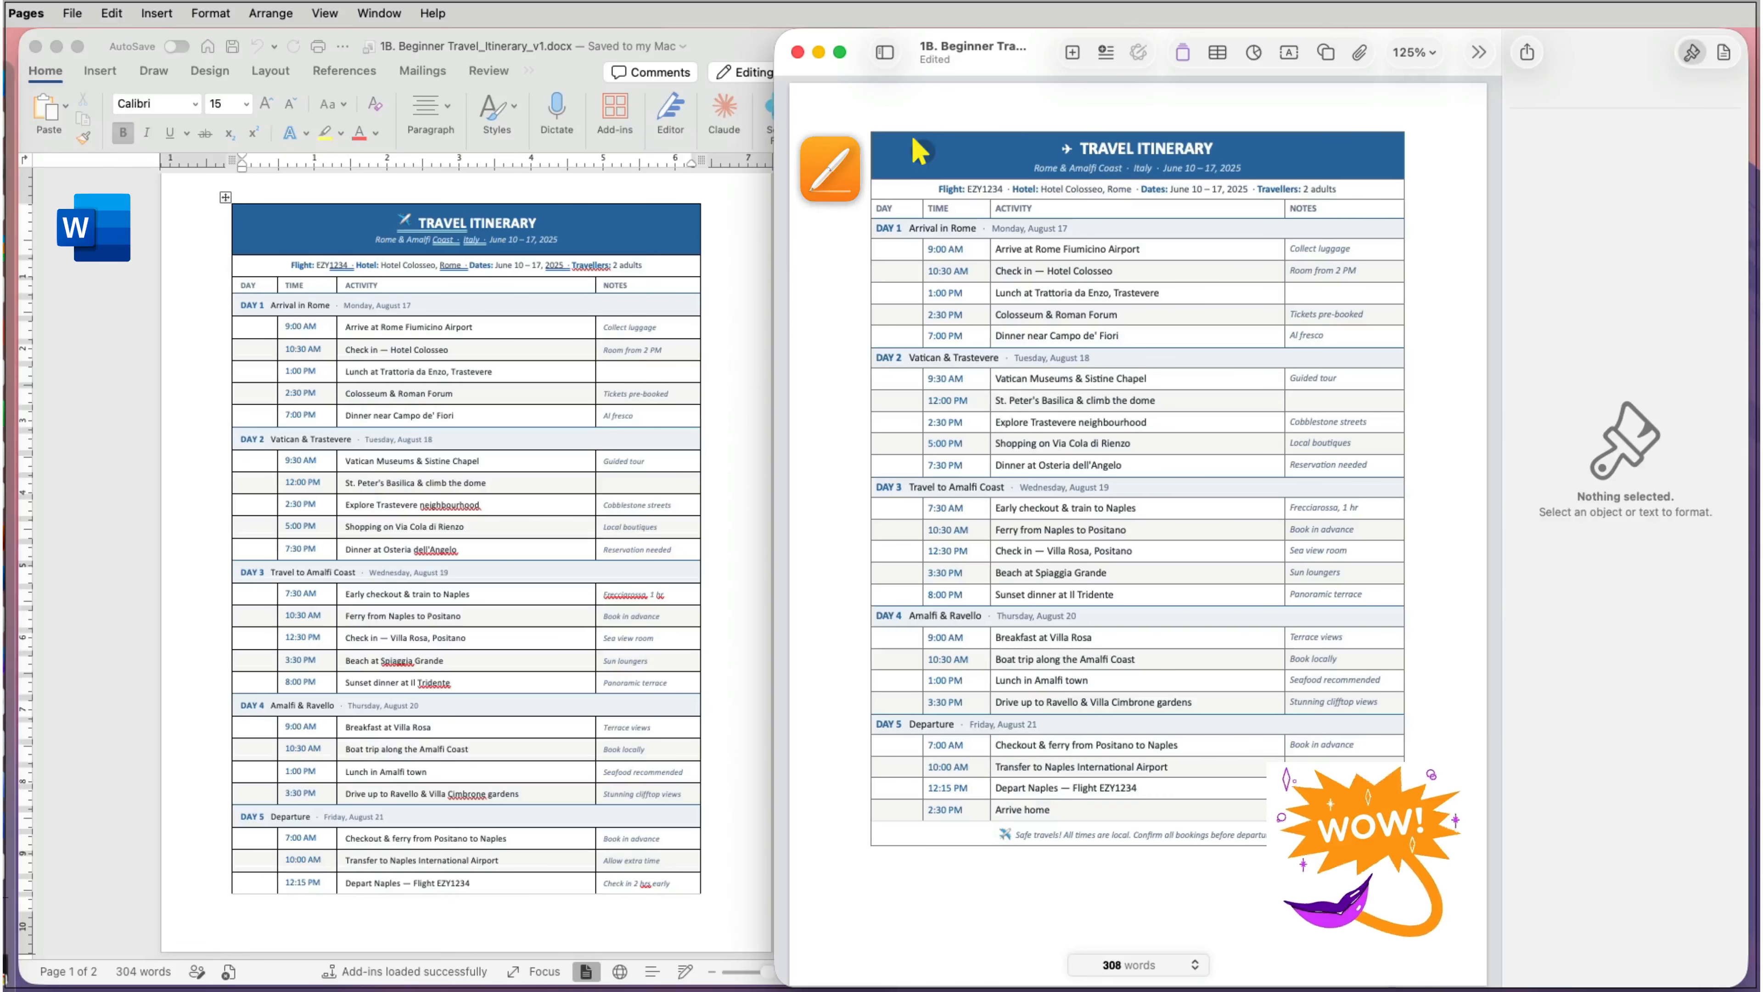
Step: Delete unneeded imported paragraph styles from the itinerary document, including Table Style 2, Table Style 7 and Table Style 1
{"action": "left_click", "coordinate": [919, 151]}
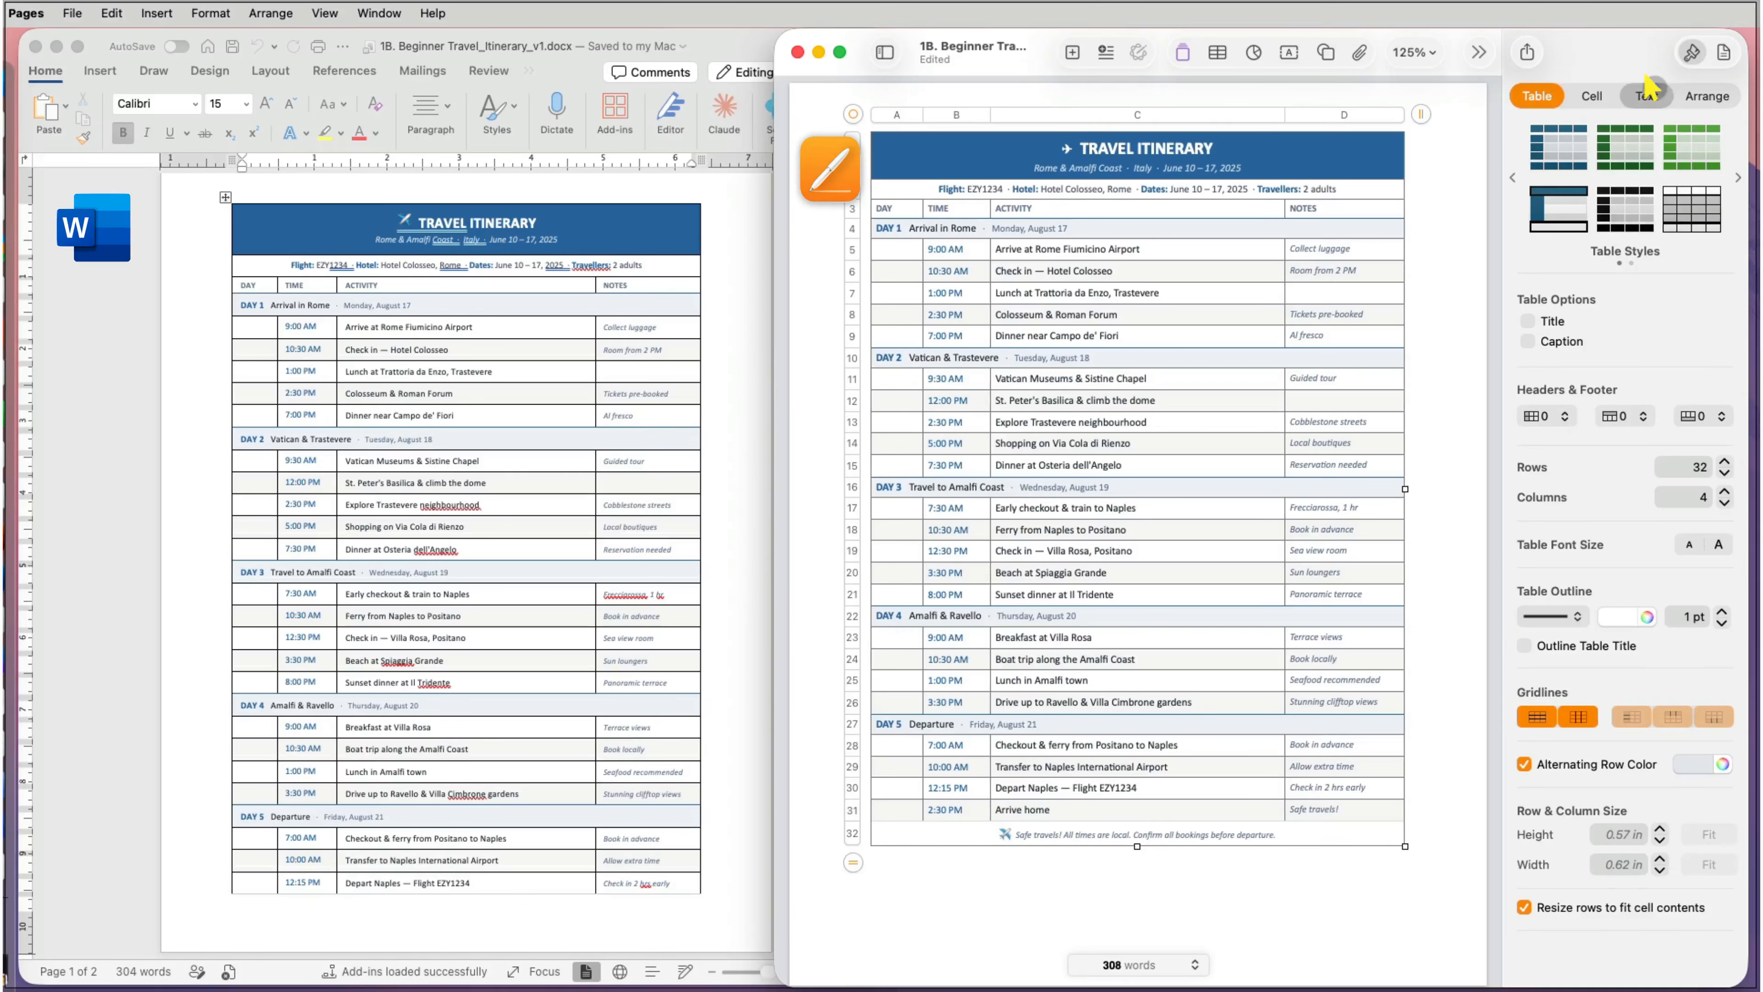
{"action": "left_click", "coordinate": [1648, 96]}
{"action": "left_click", "coordinate": [1707, 137]}
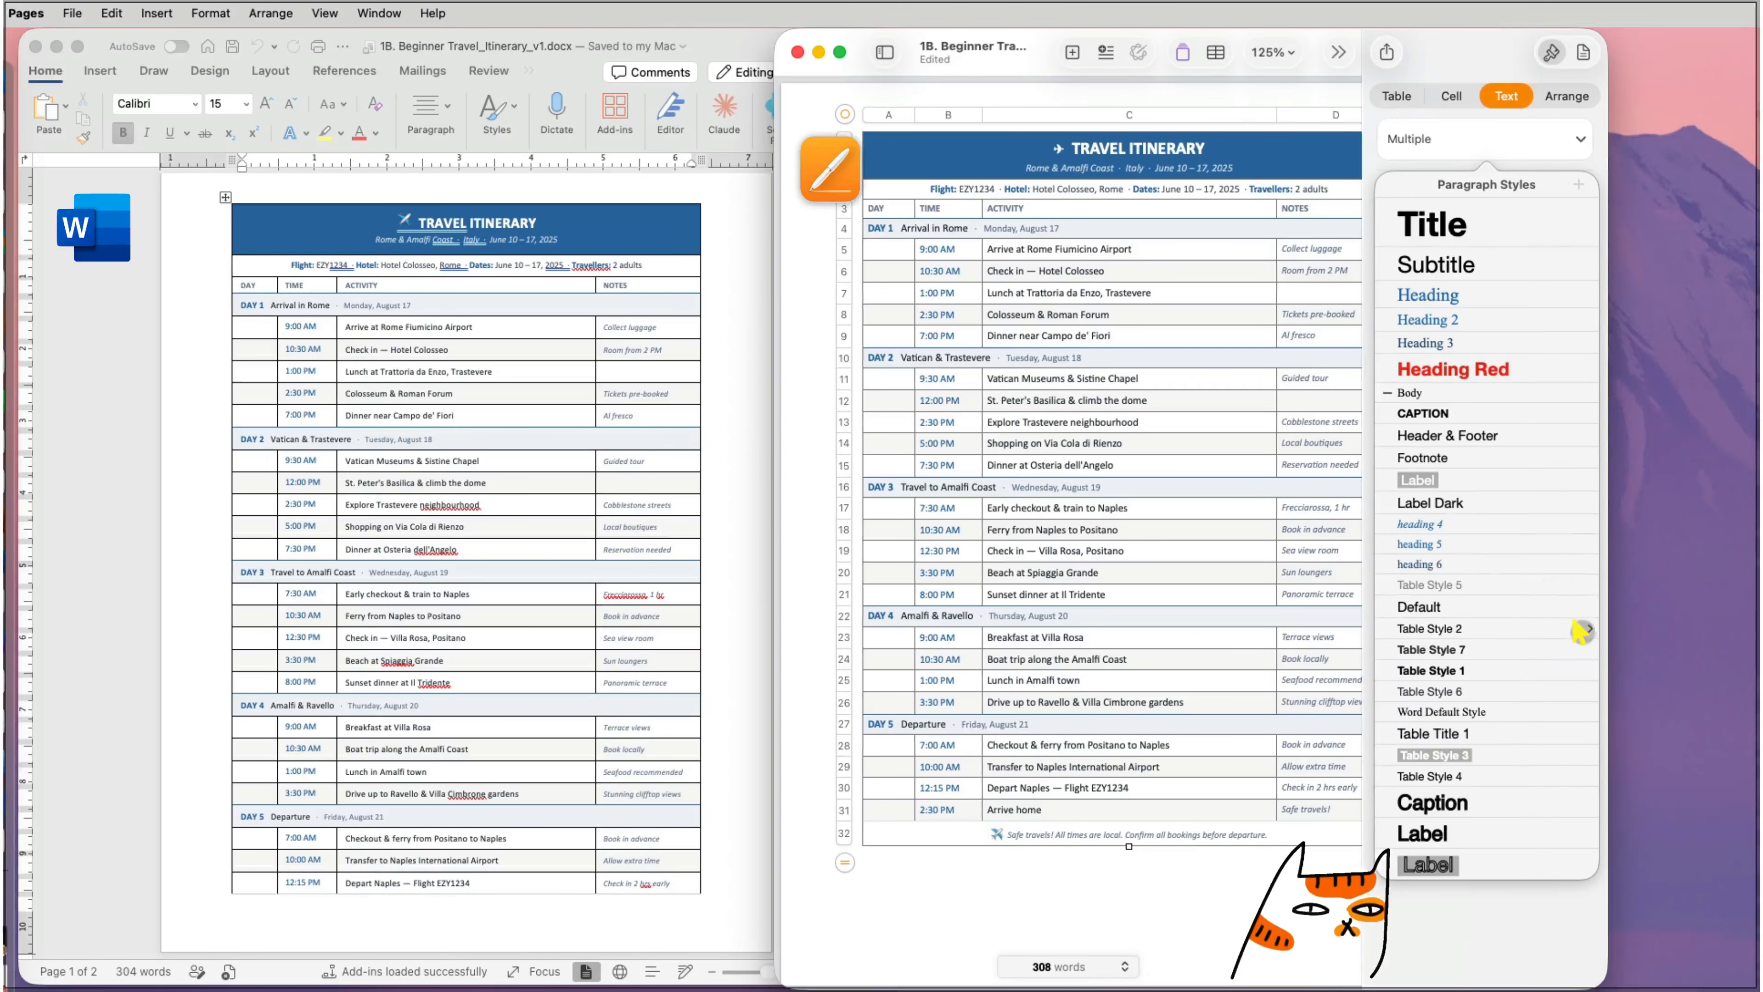
{"action": "left_click", "coordinate": [1589, 629]}
{"action": "left_click", "coordinate": [1611, 709]}
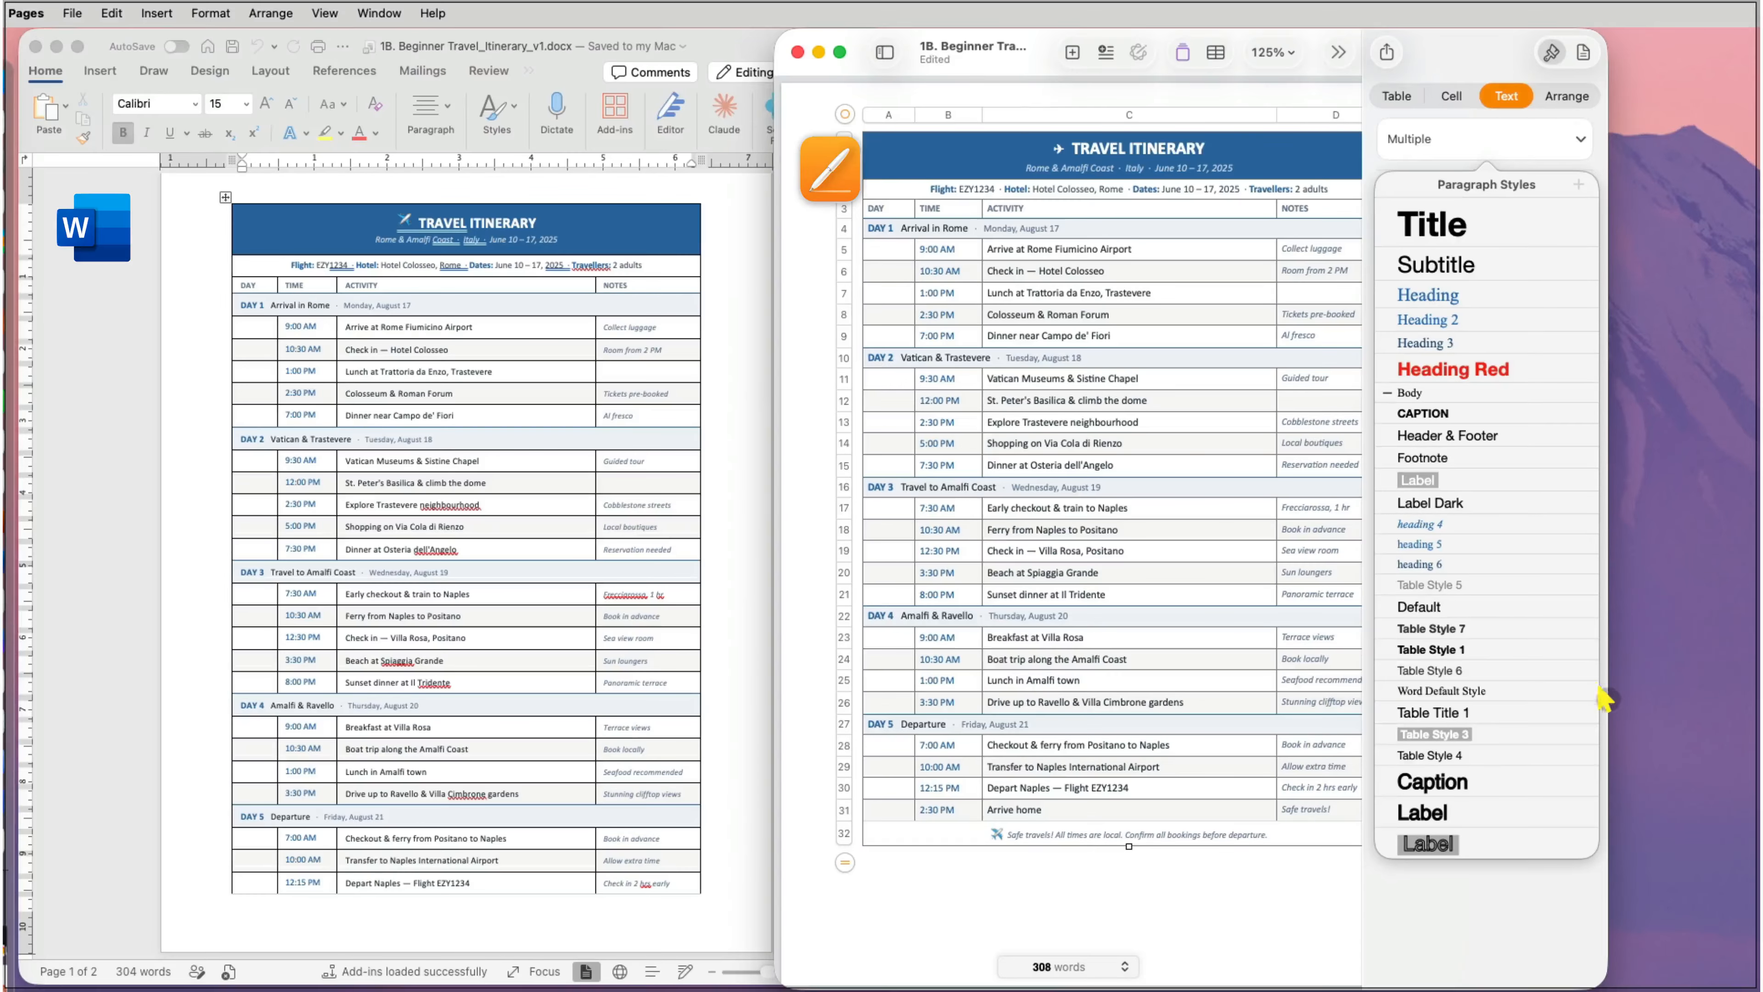
{"action": "left_click", "coordinate": [1587, 629]}
{"action": "left_click", "coordinate": [1610, 709]}
{"action": "left_click", "coordinate": [1585, 629]}
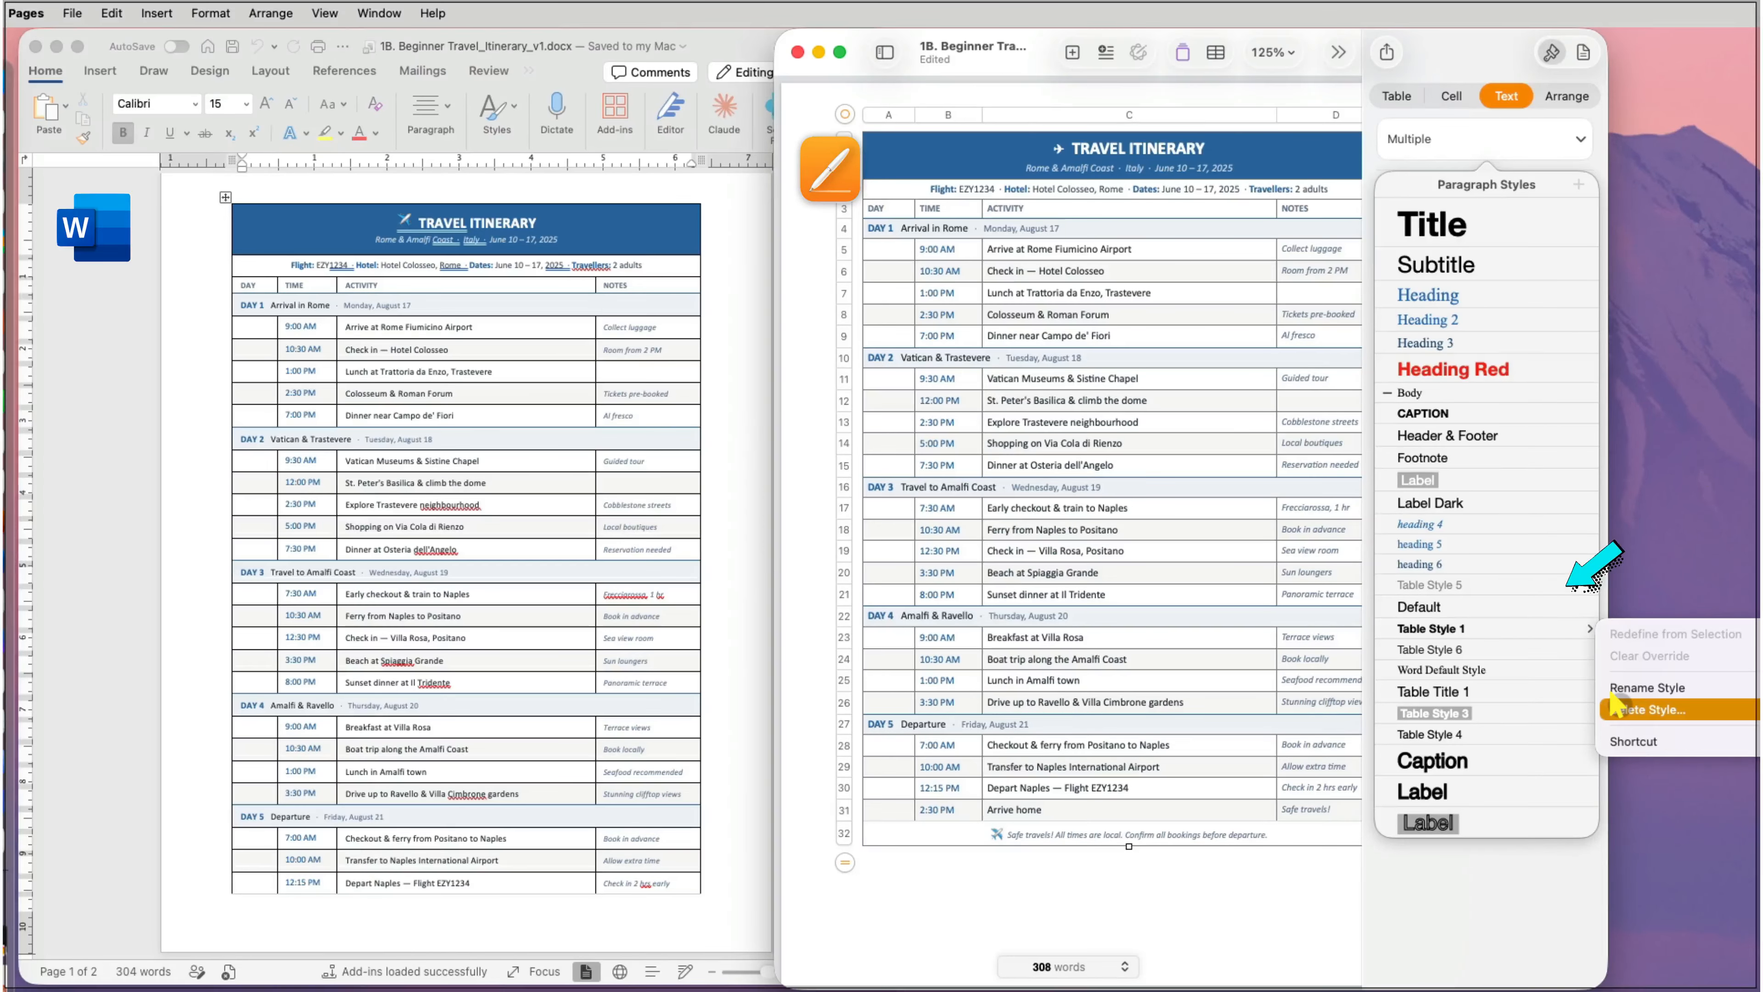
{"action": "left_click", "coordinate": [1612, 709]}
{"action": "left_click", "coordinate": [1588, 649]}
{"action": "left_click", "coordinate": [1613, 723]}
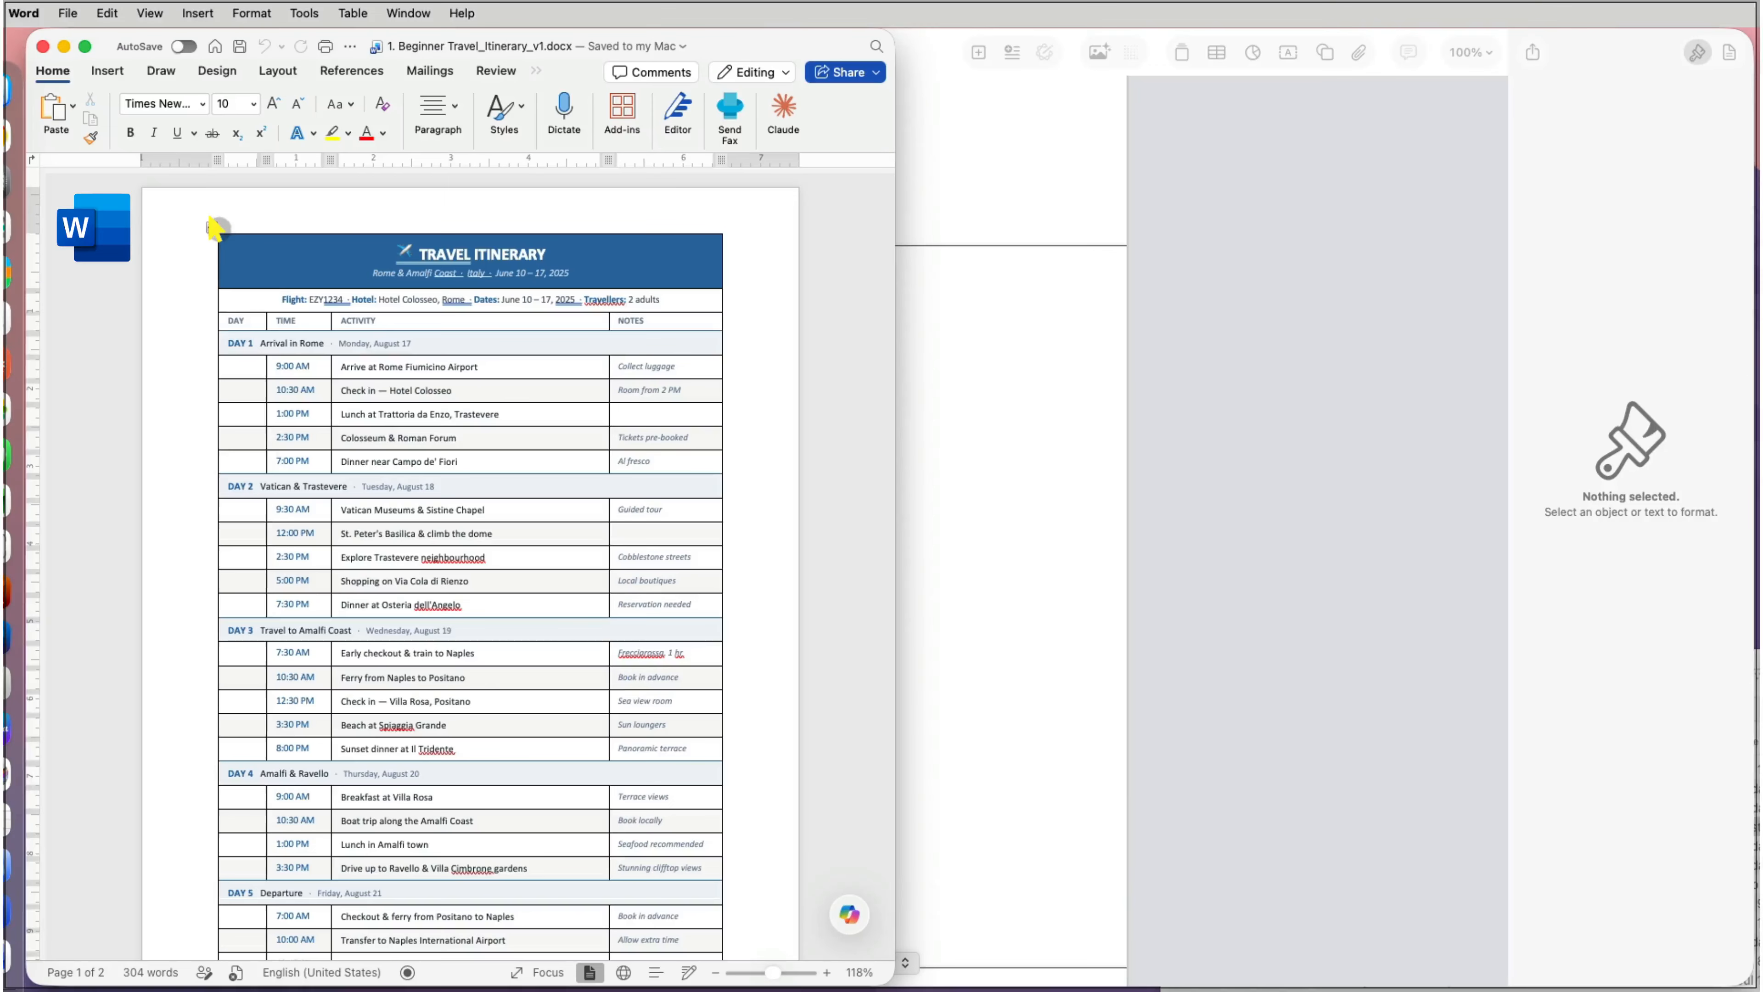
Step: Copy the entire travel itinerary from the Word document and paste it on blank page 2 of the Pages itinerary document
{"action": "key", "text": "super+a"}
{"action": "key", "text": "super+c"}
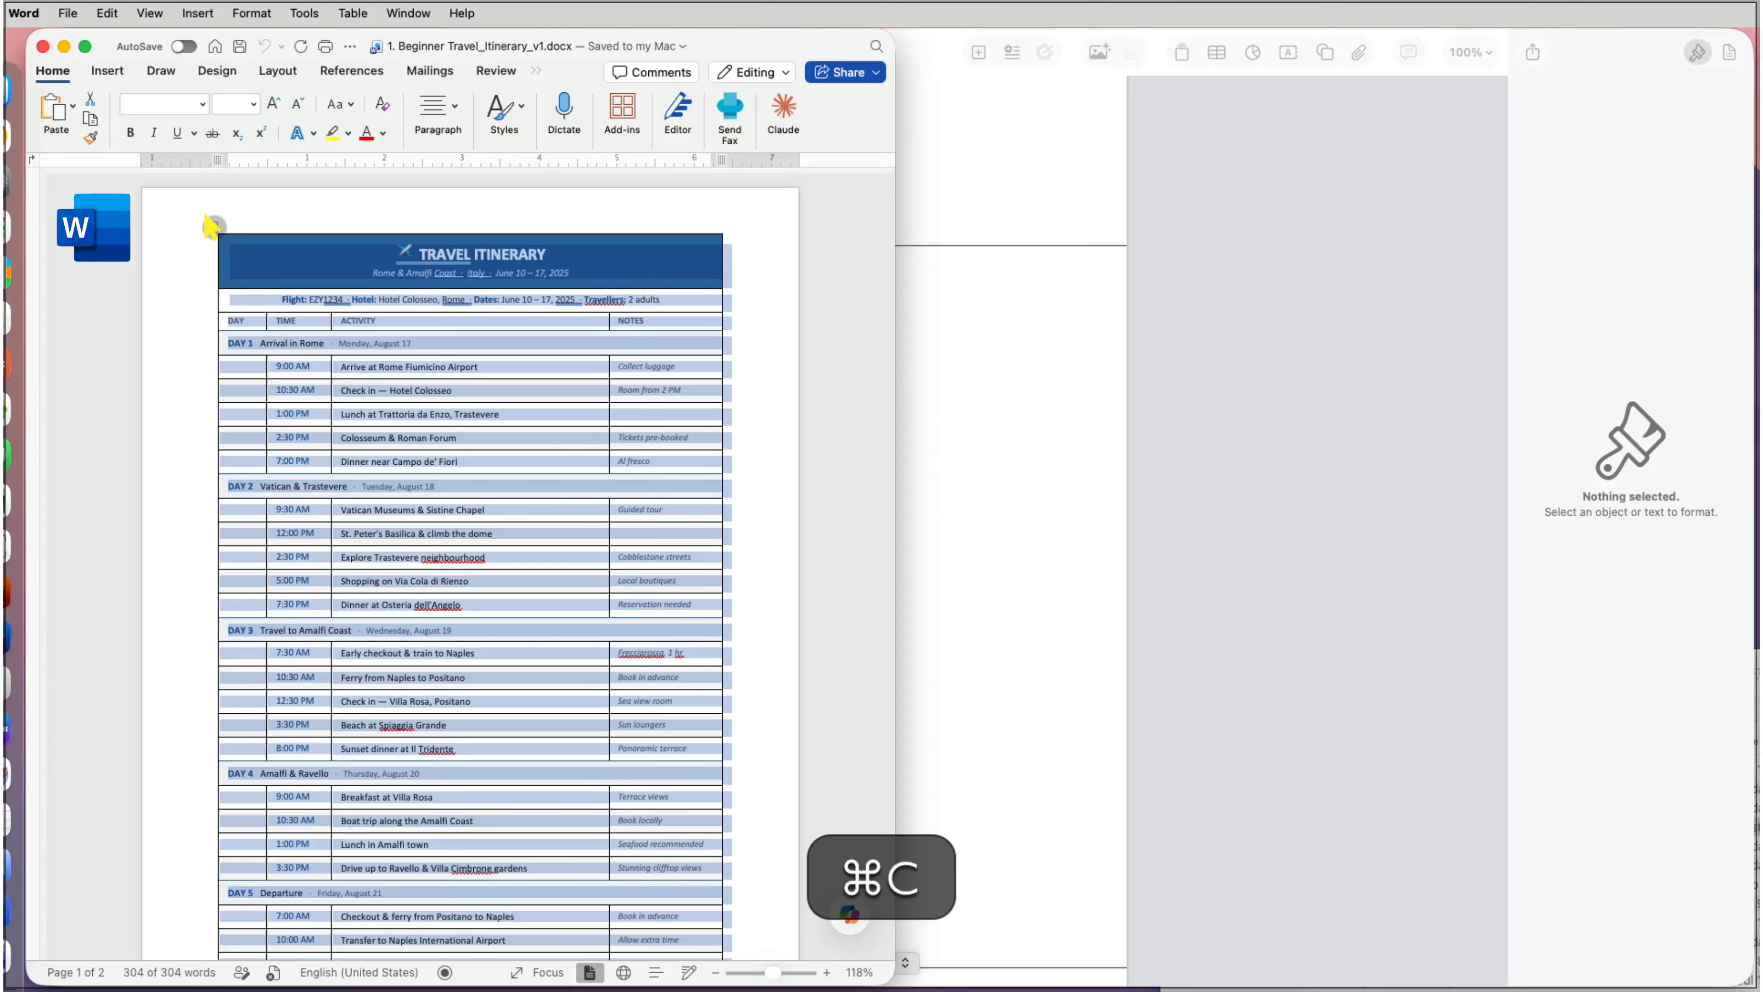
{"action": "left_click", "coordinate": [63, 46]}
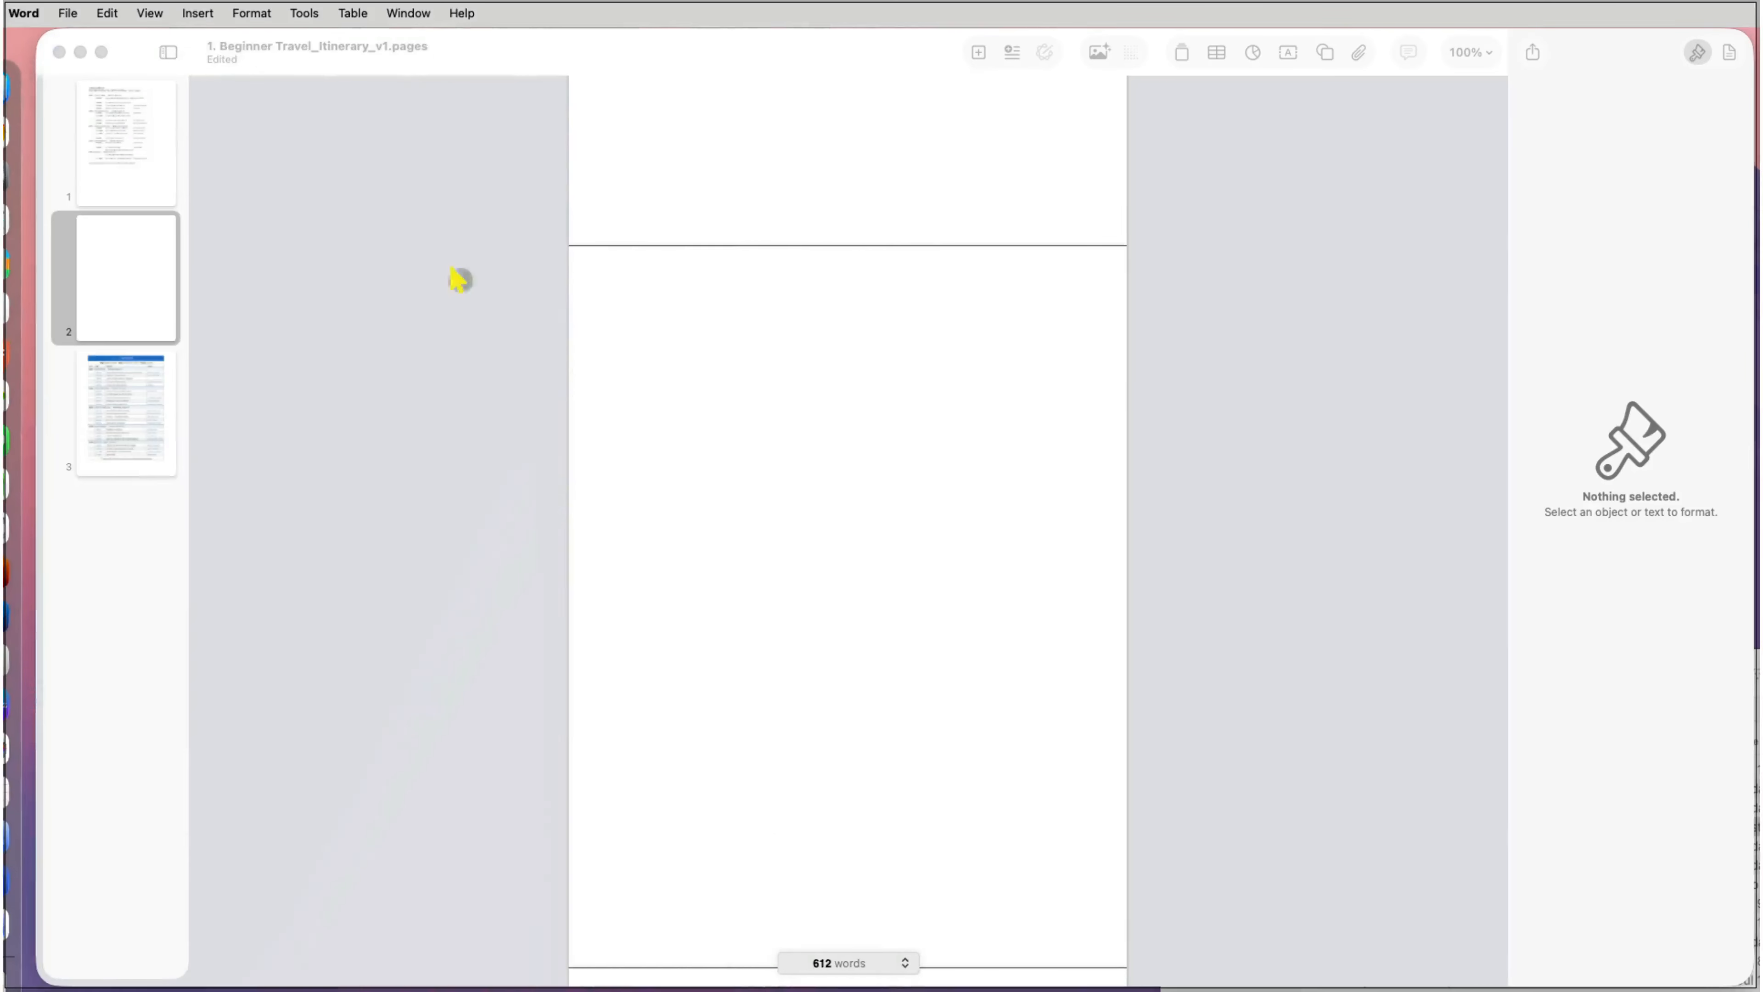
{"action": "left_click", "coordinate": [608, 320]}
{"action": "left_click", "coordinate": [619, 320]}
{"action": "key", "text": "super+v"}
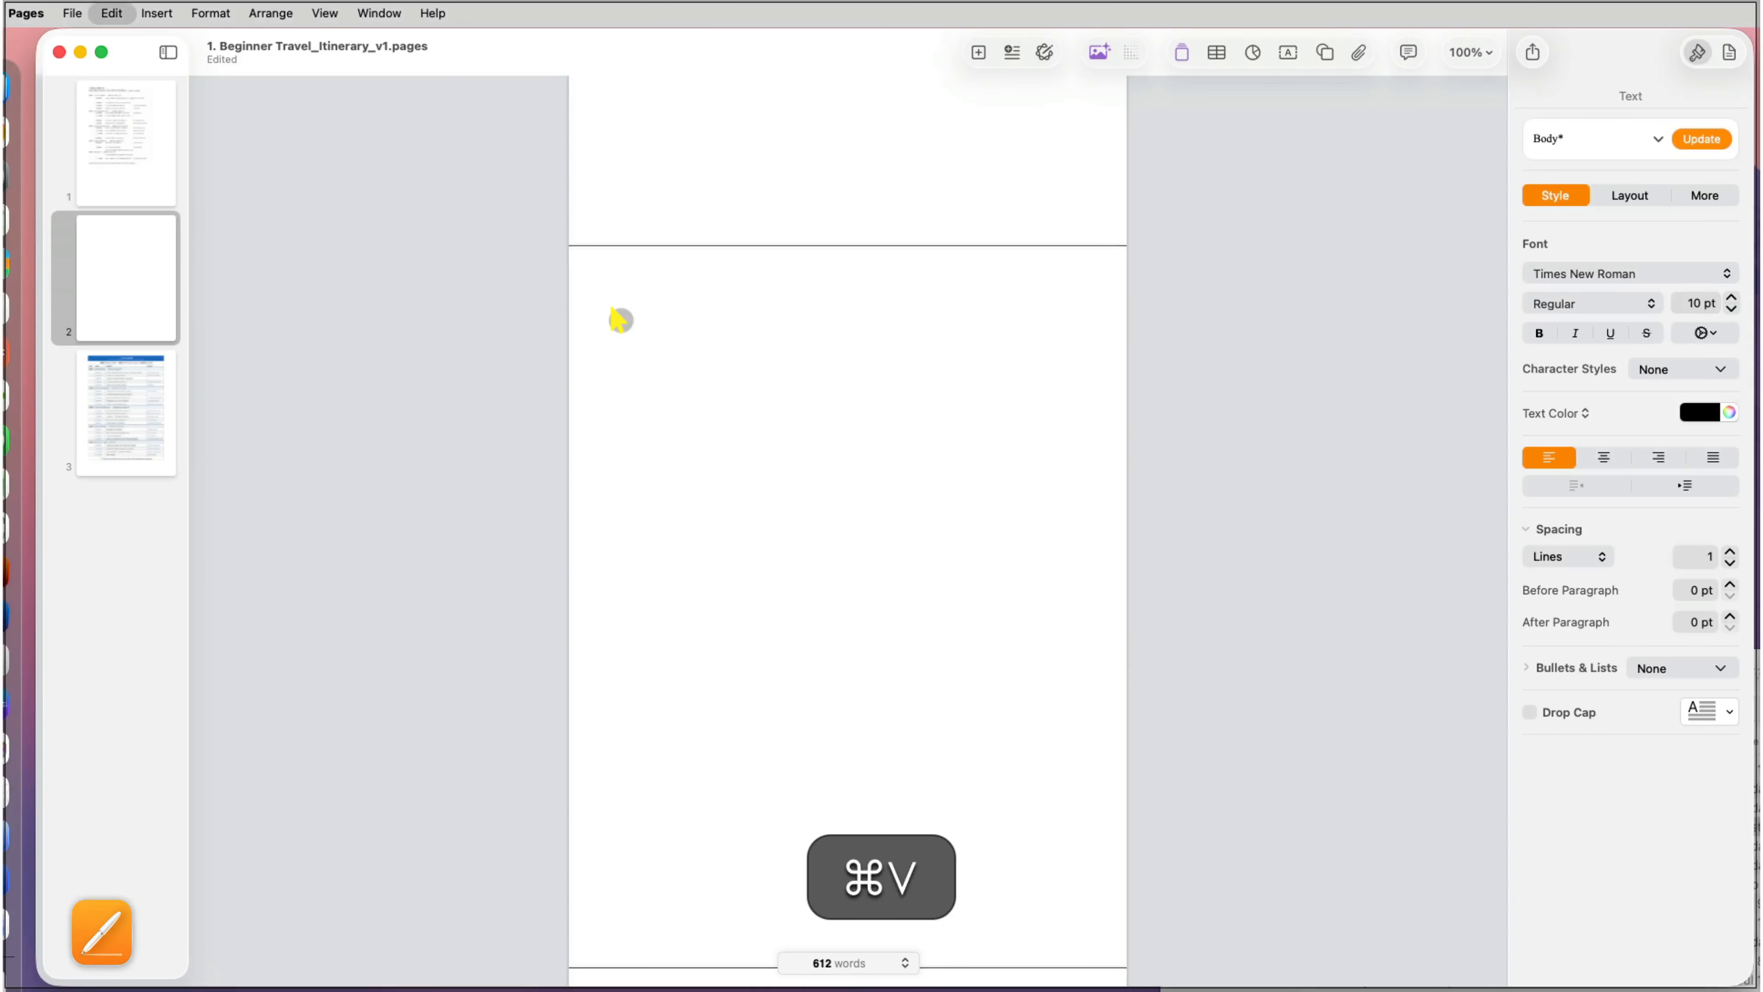
Step: Review the pasted itinerary table across its pages and delete the table
{"action": "scroll", "coordinate": [619, 320], "scroll_direction": "up", "scroll_amount": 1}
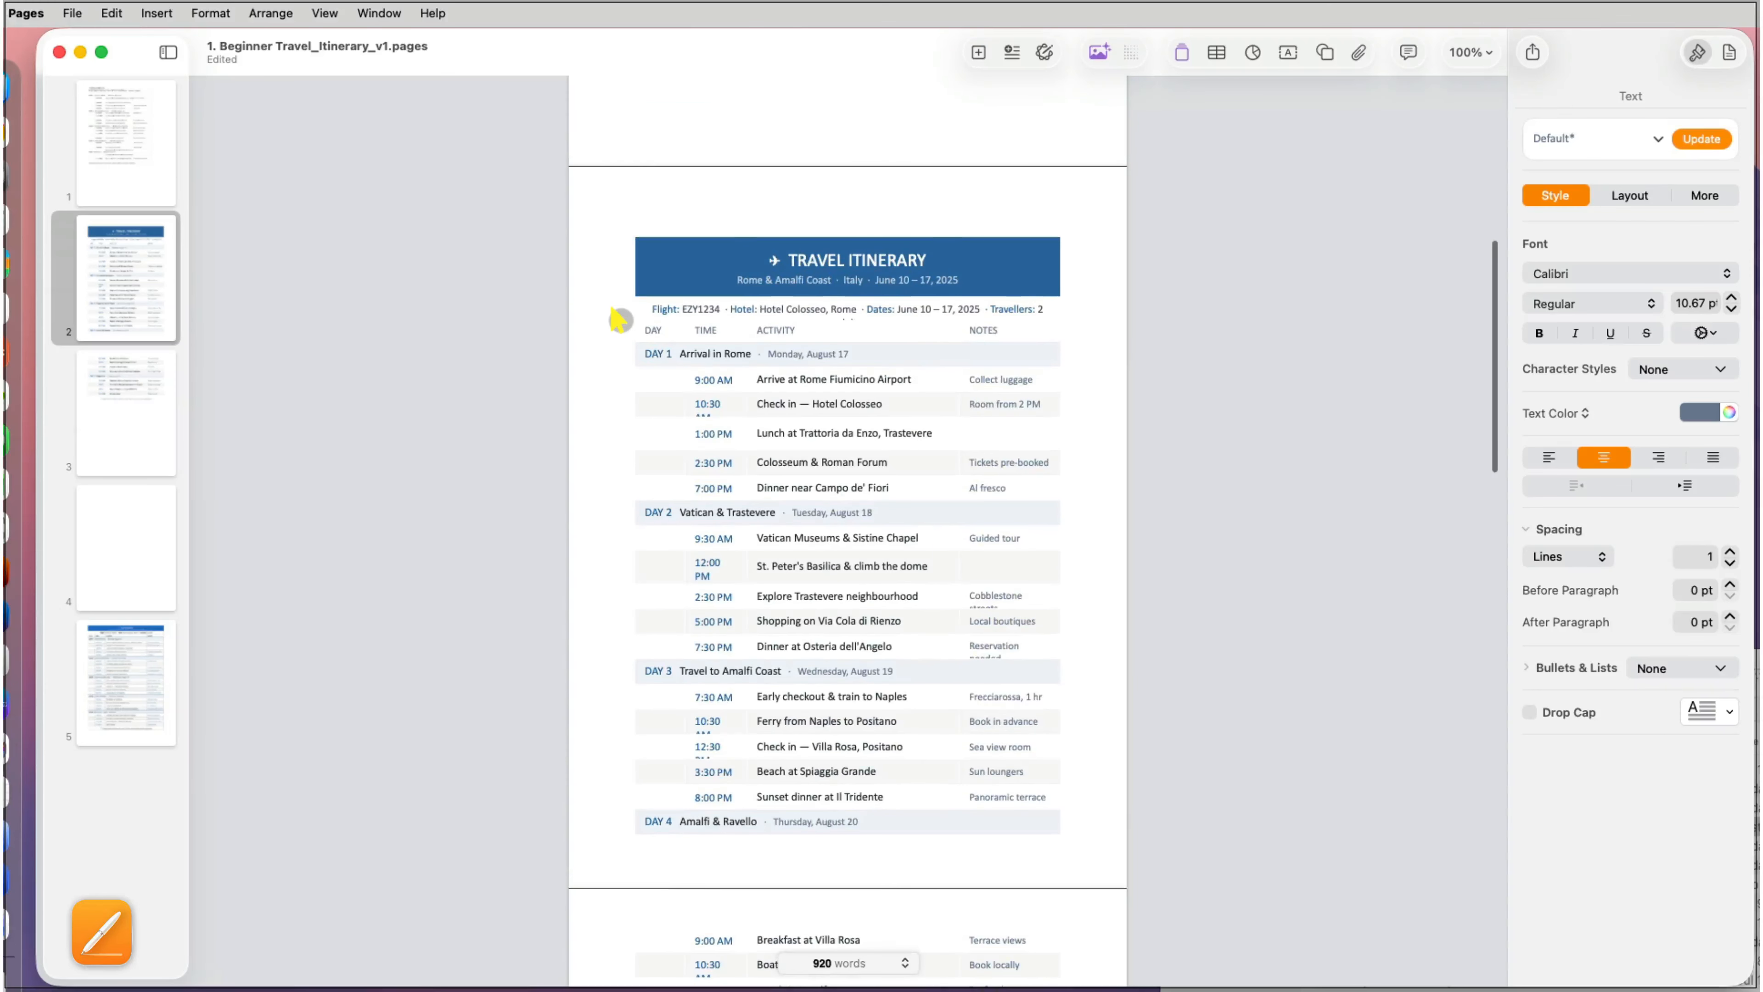
{"action": "scroll", "coordinate": [619, 320], "scroll_direction": "down", "scroll_amount": 10}
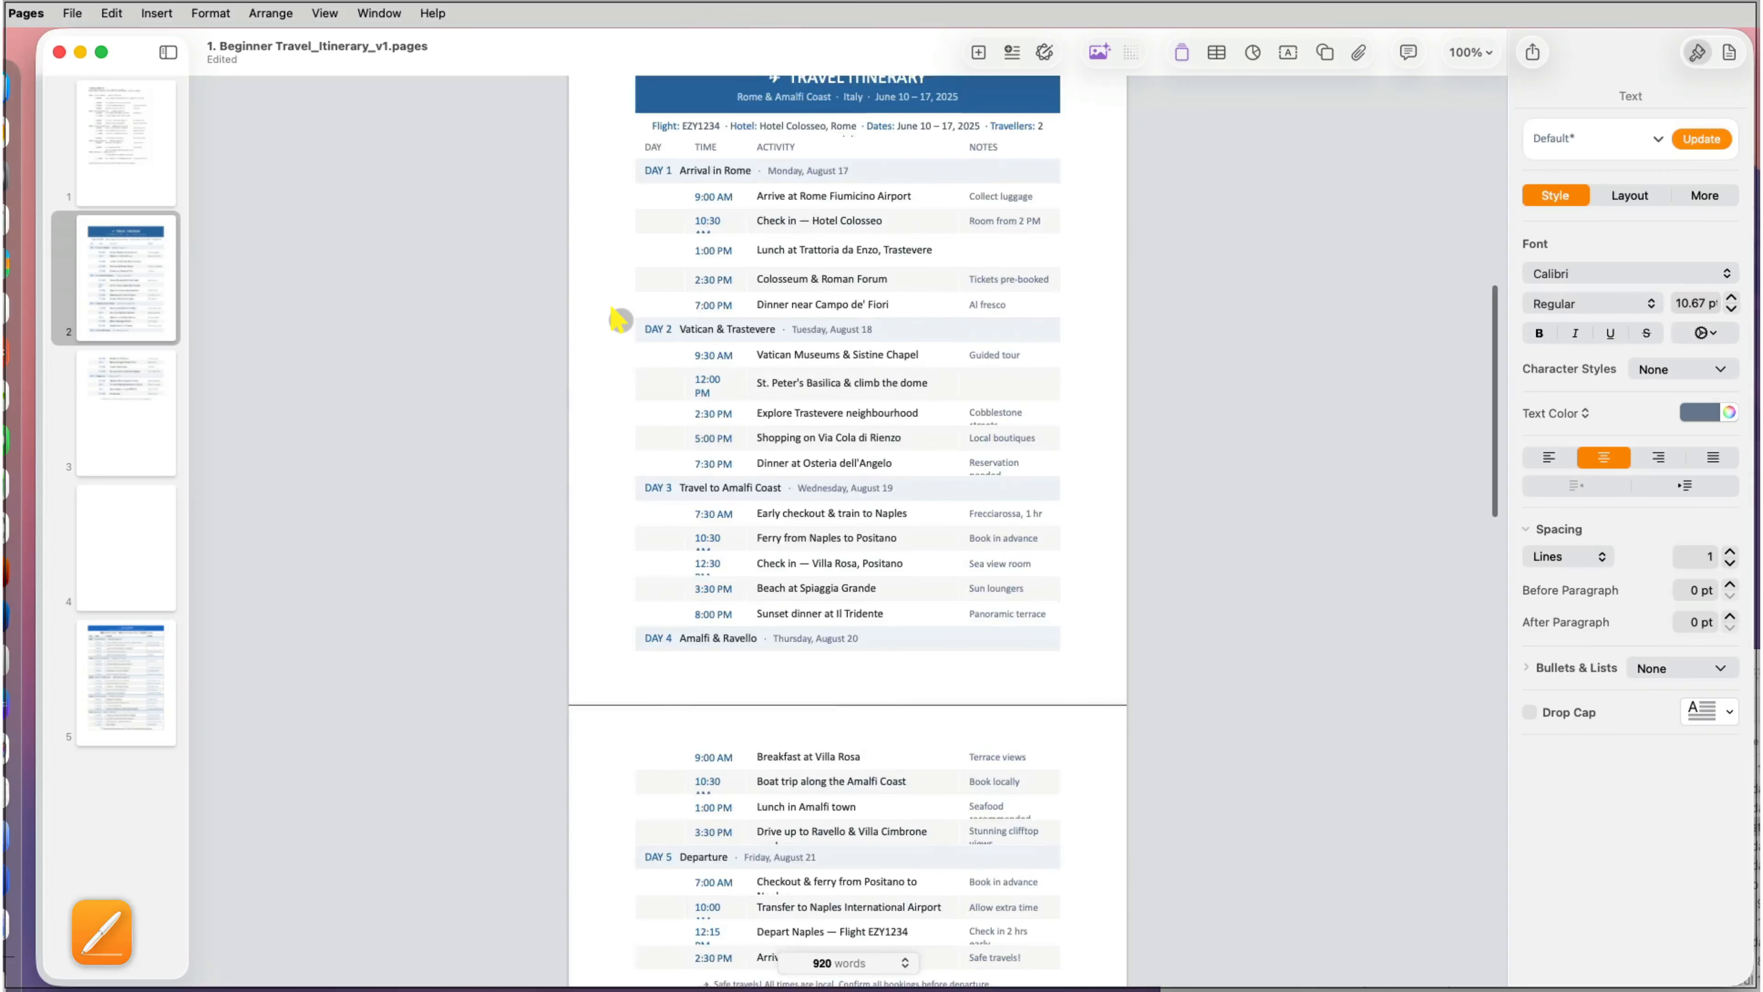
{"action": "scroll", "coordinate": [619, 320], "scroll_direction": "up", "scroll_amount": 8}
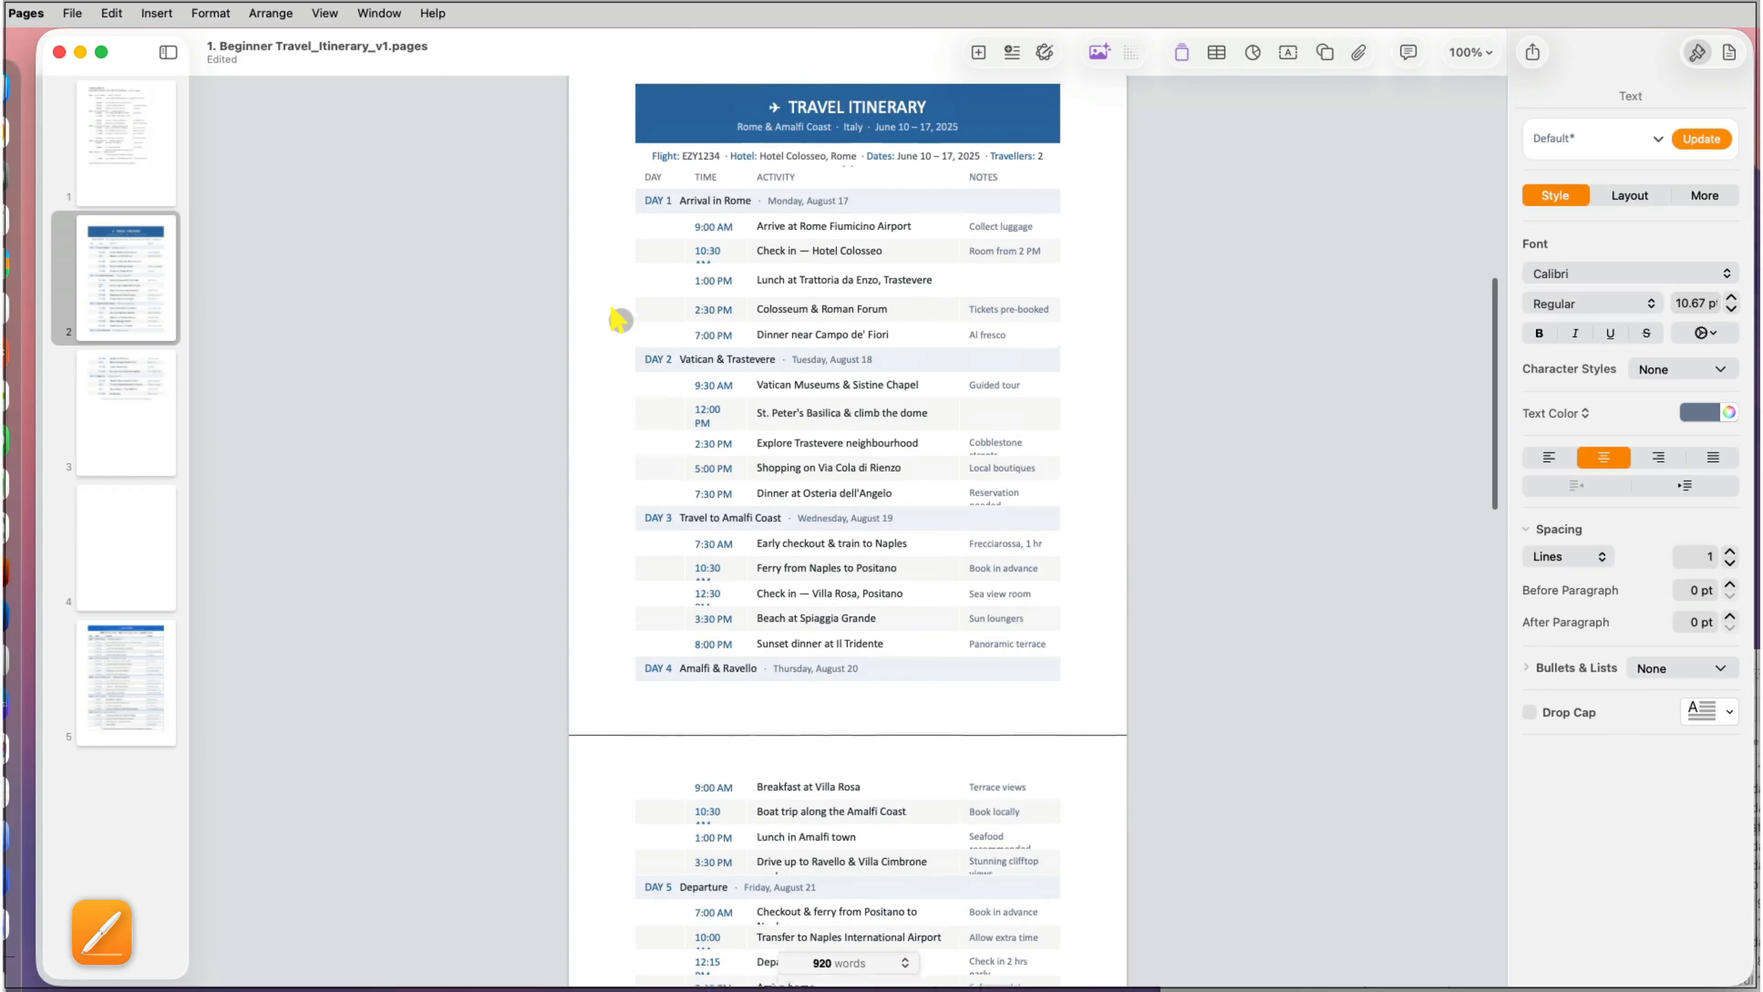
{"action": "left_click", "coordinate": [652, 220]}
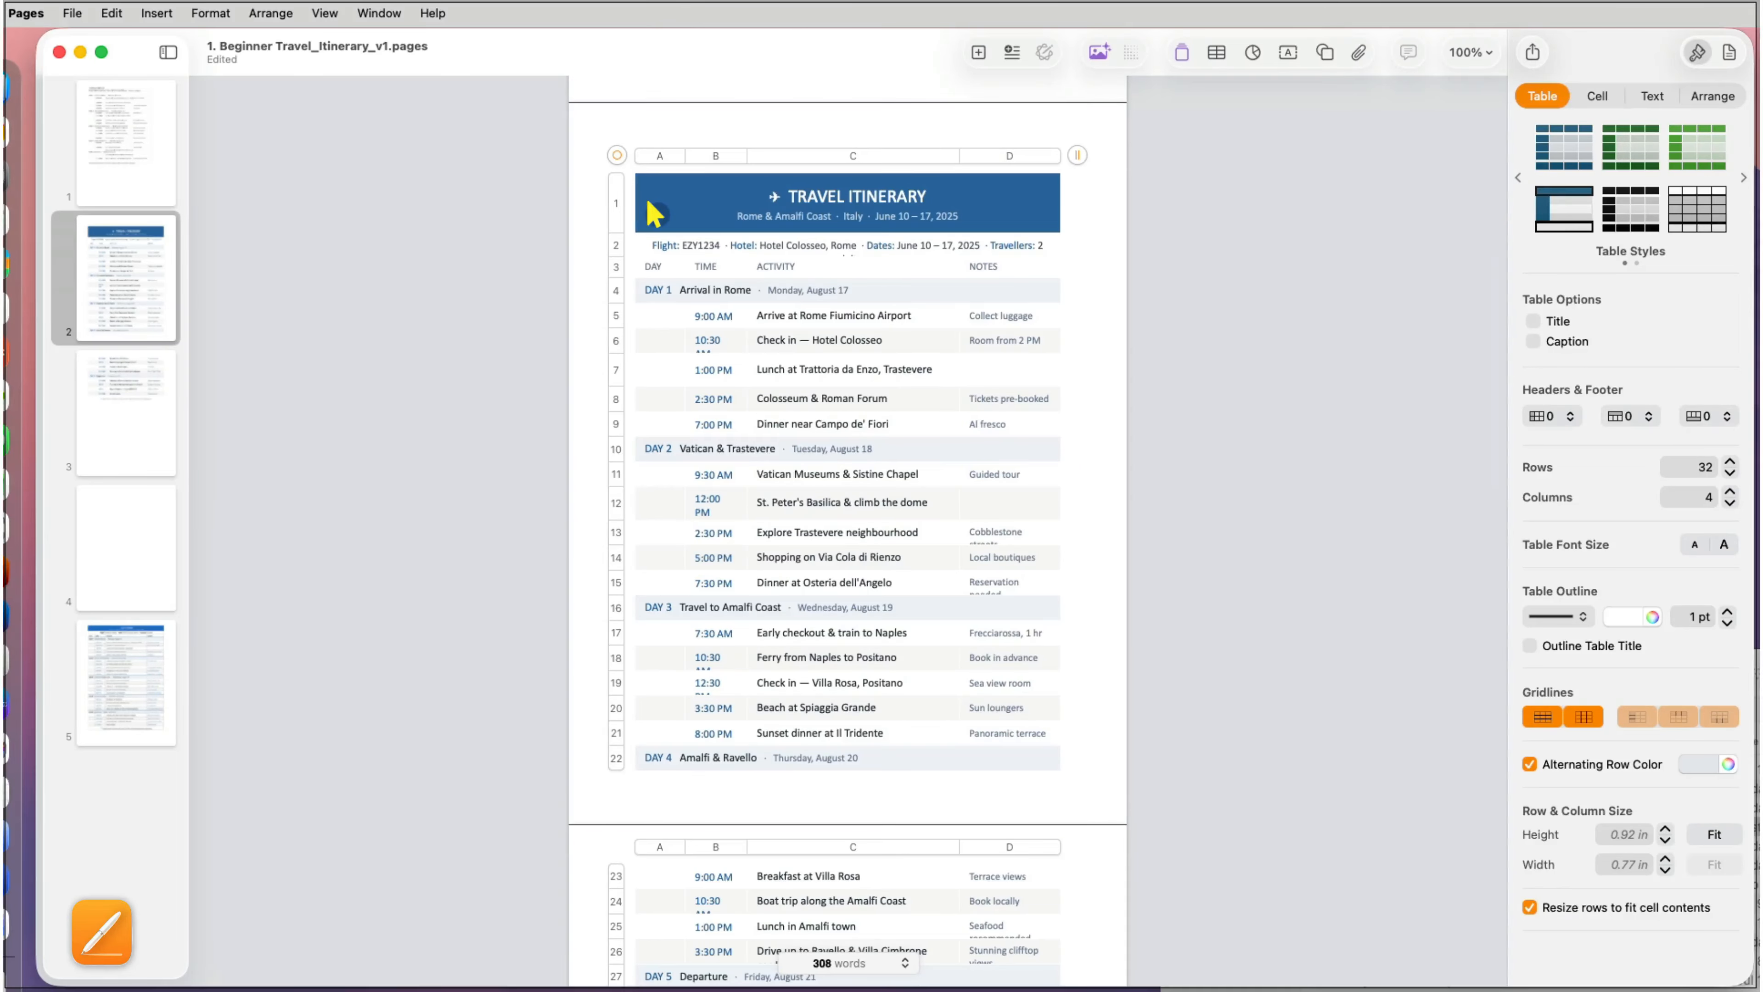
{"action": "key", "text": "Delete"}
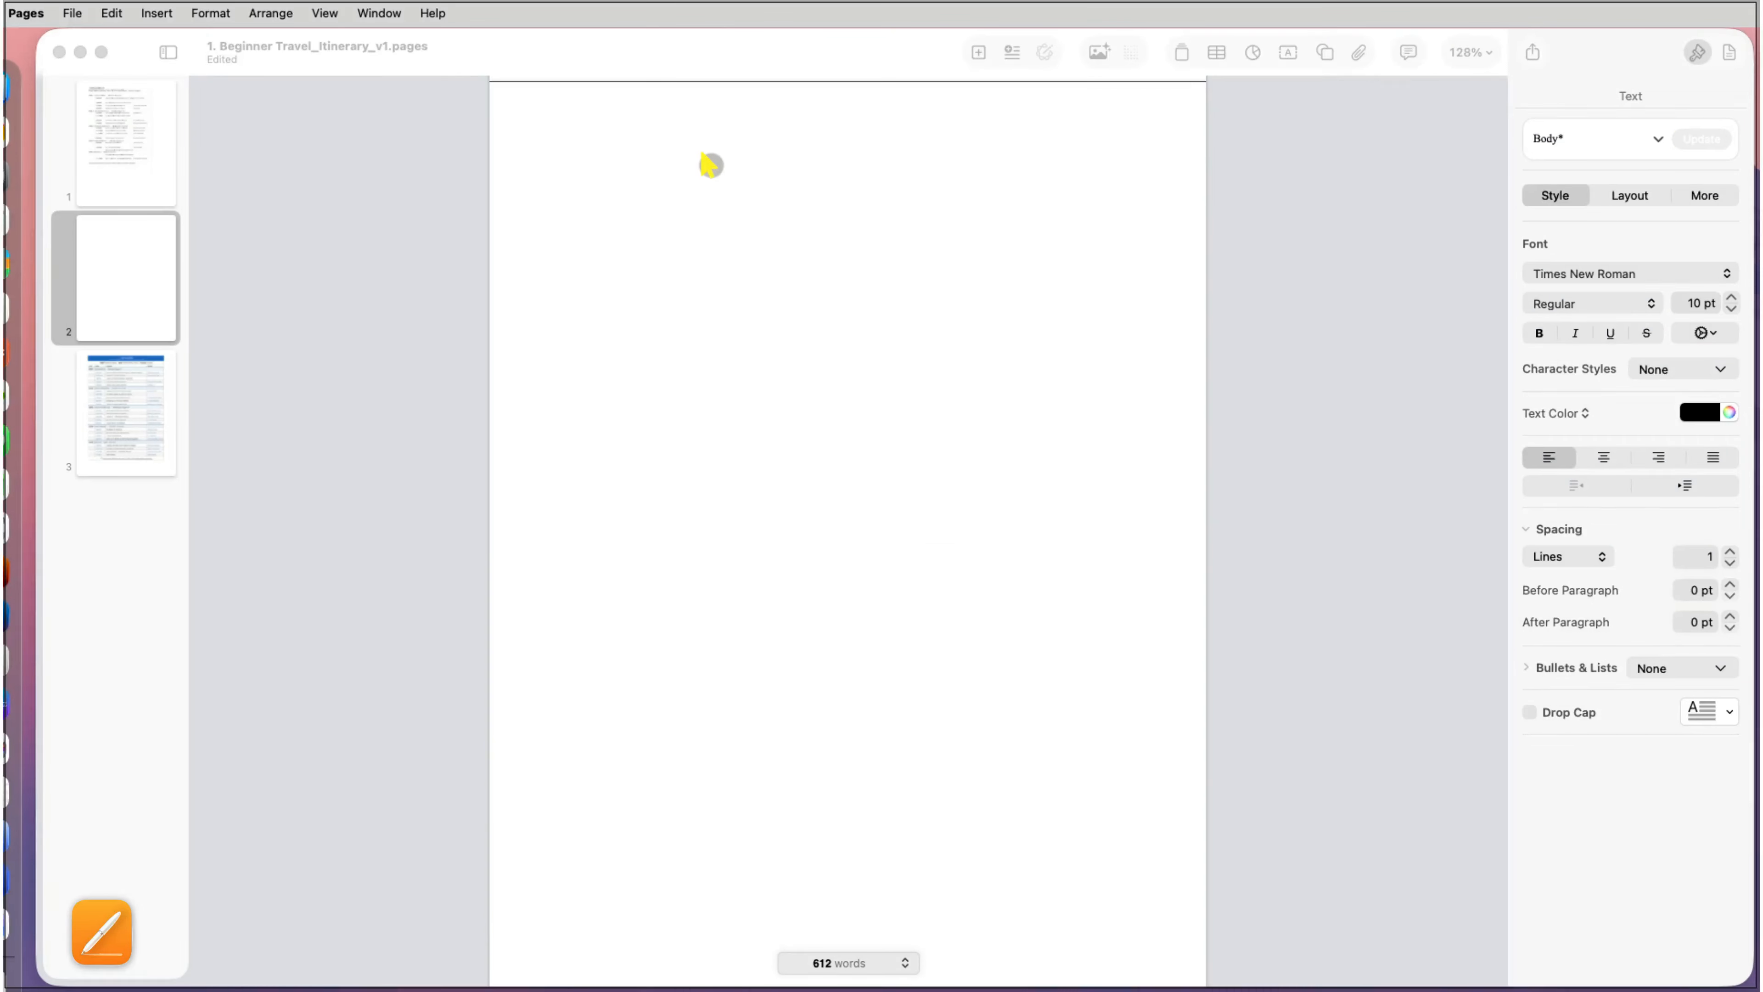
Step: Insert a Plain table on blank page 2 and show the second page of table styles
{"action": "left_click", "coordinate": [709, 165]}
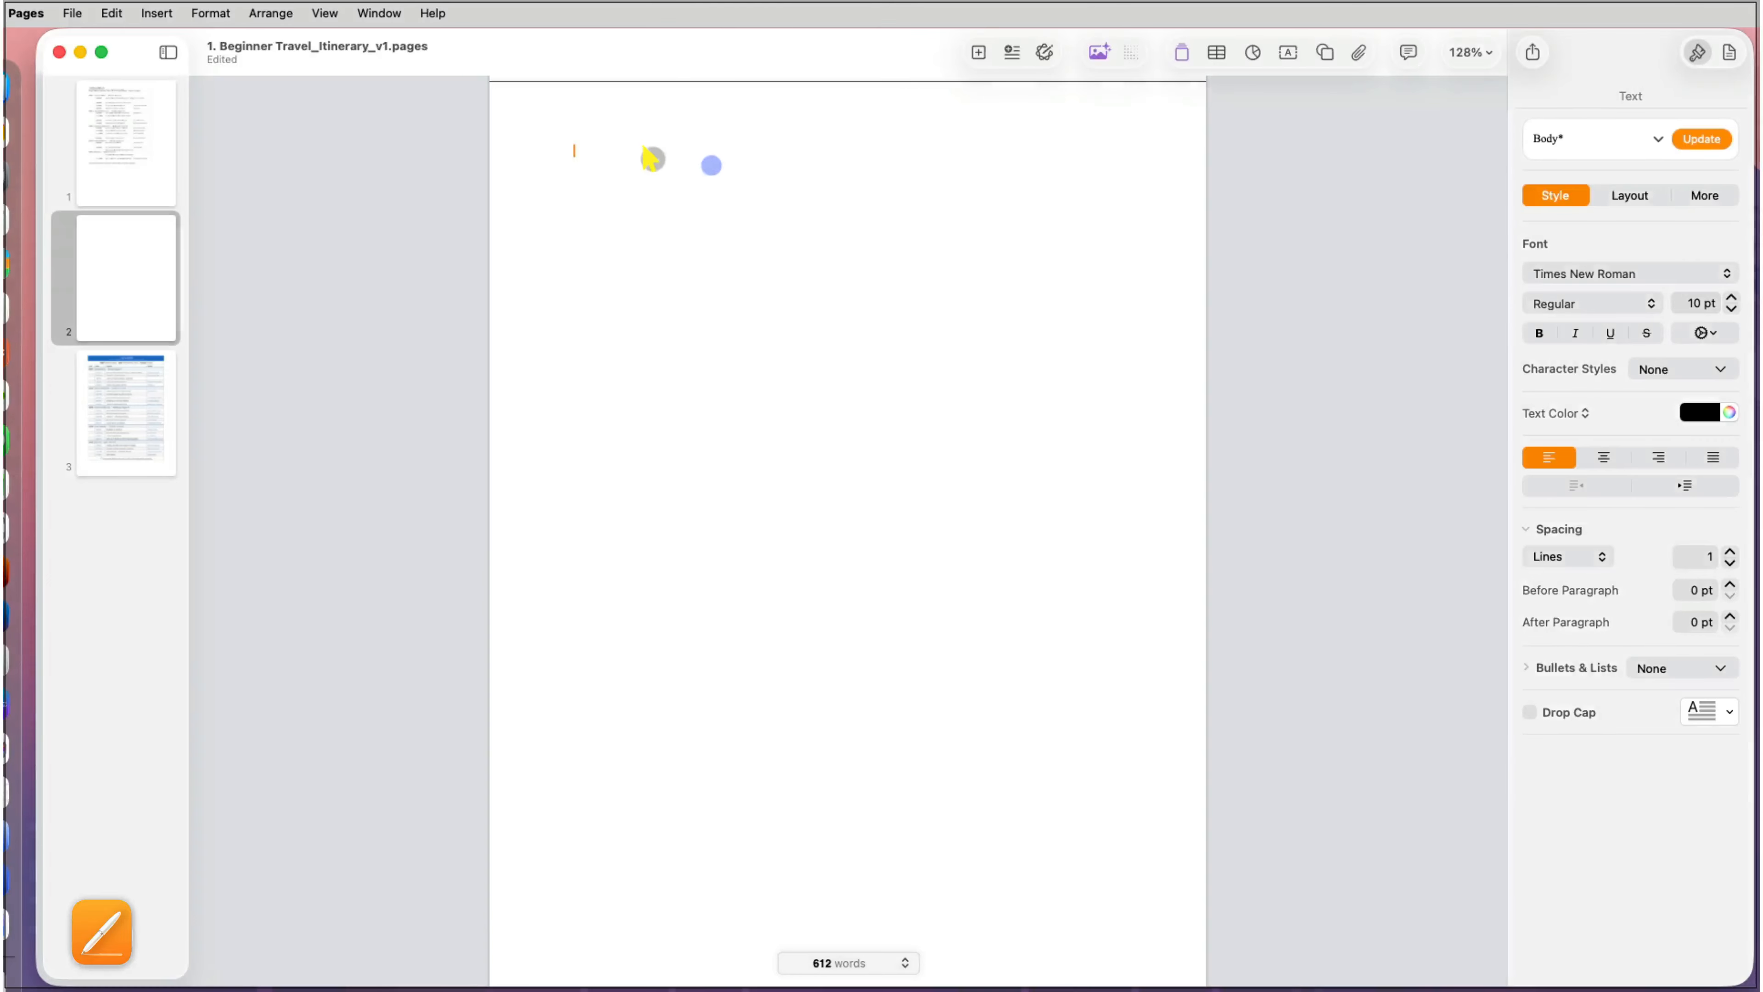
{"action": "left_click", "coordinate": [156, 14]}
{"action": "mouse_move", "coordinate": [182, 299]}
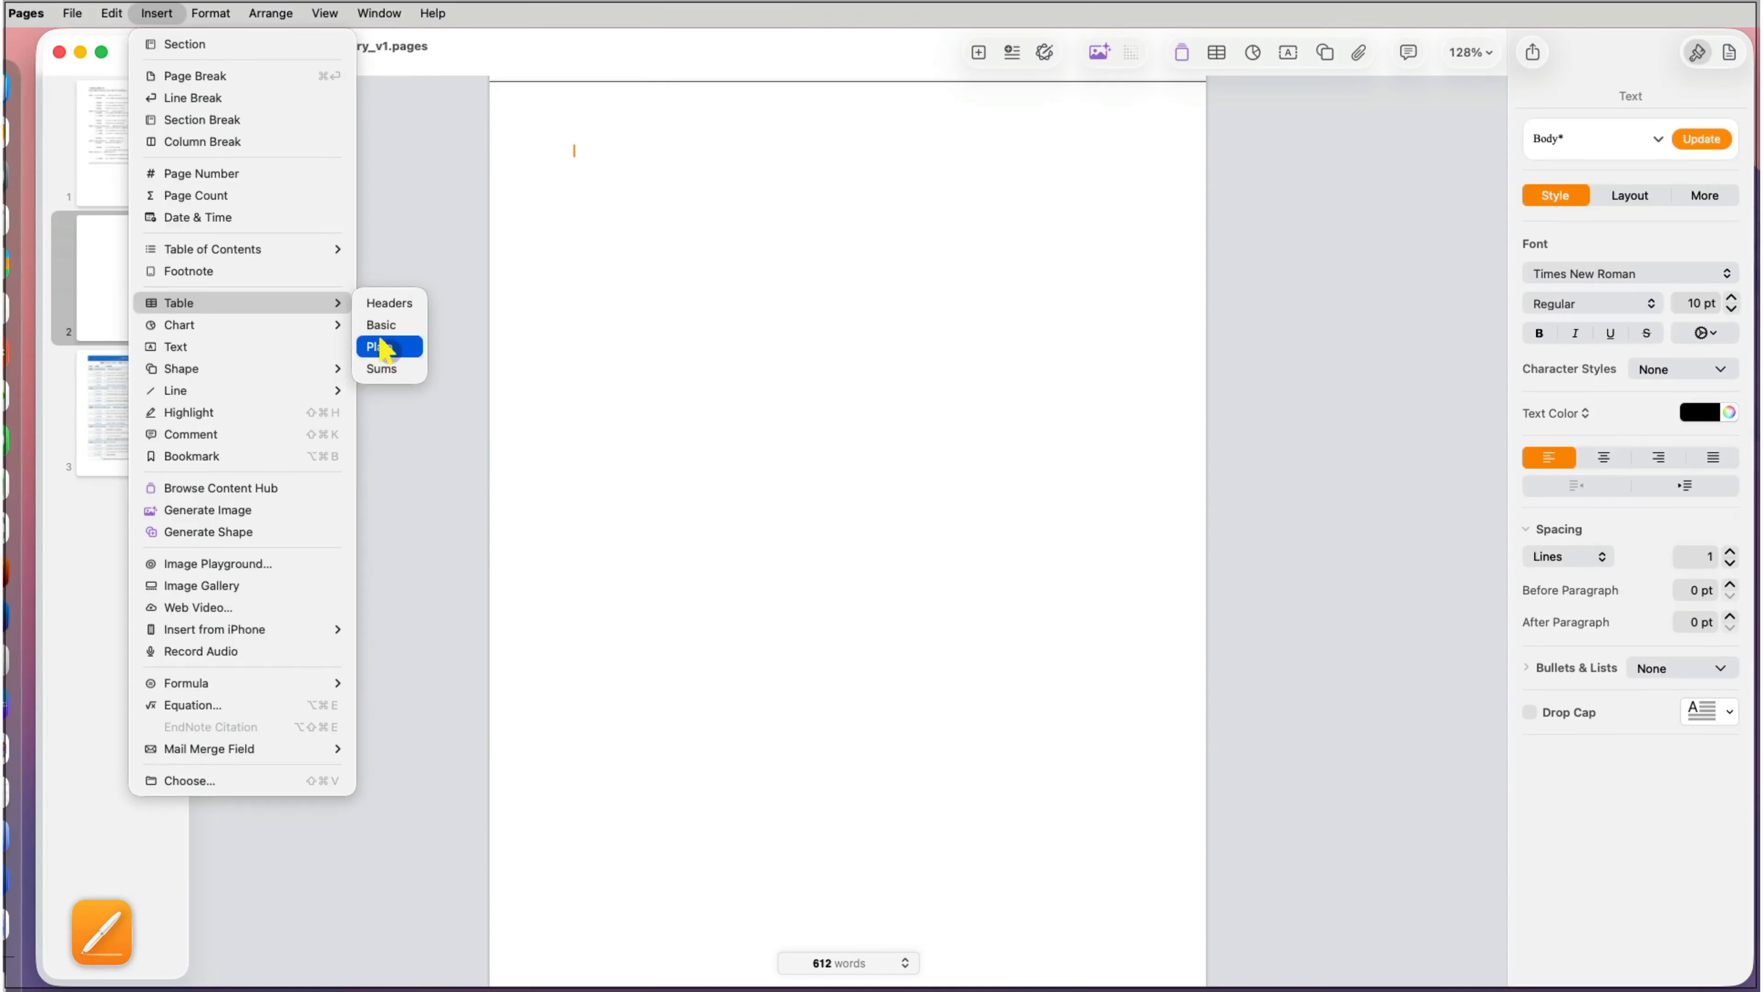
{"action": "left_click", "coordinate": [375, 344]}
{"action": "left_click", "coordinate": [1743, 178]}
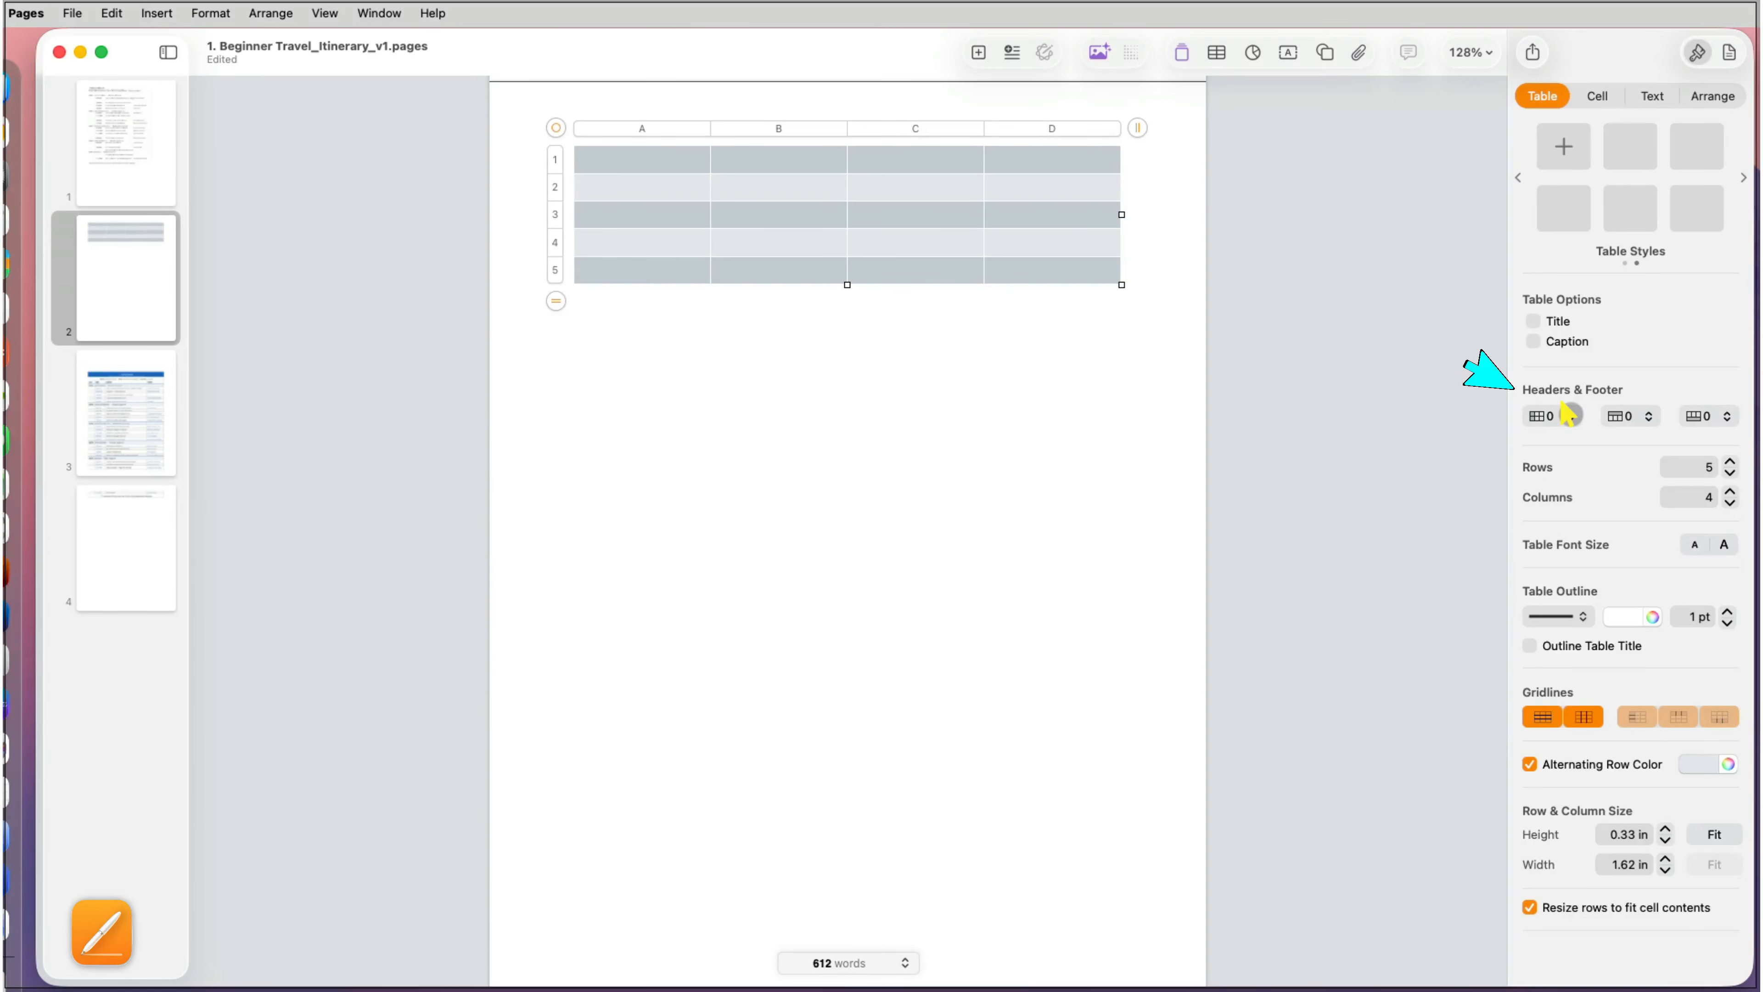
Step: Give the plain table one header column, one header row and one footer row
{"action": "left_click", "coordinate": [1567, 415]}
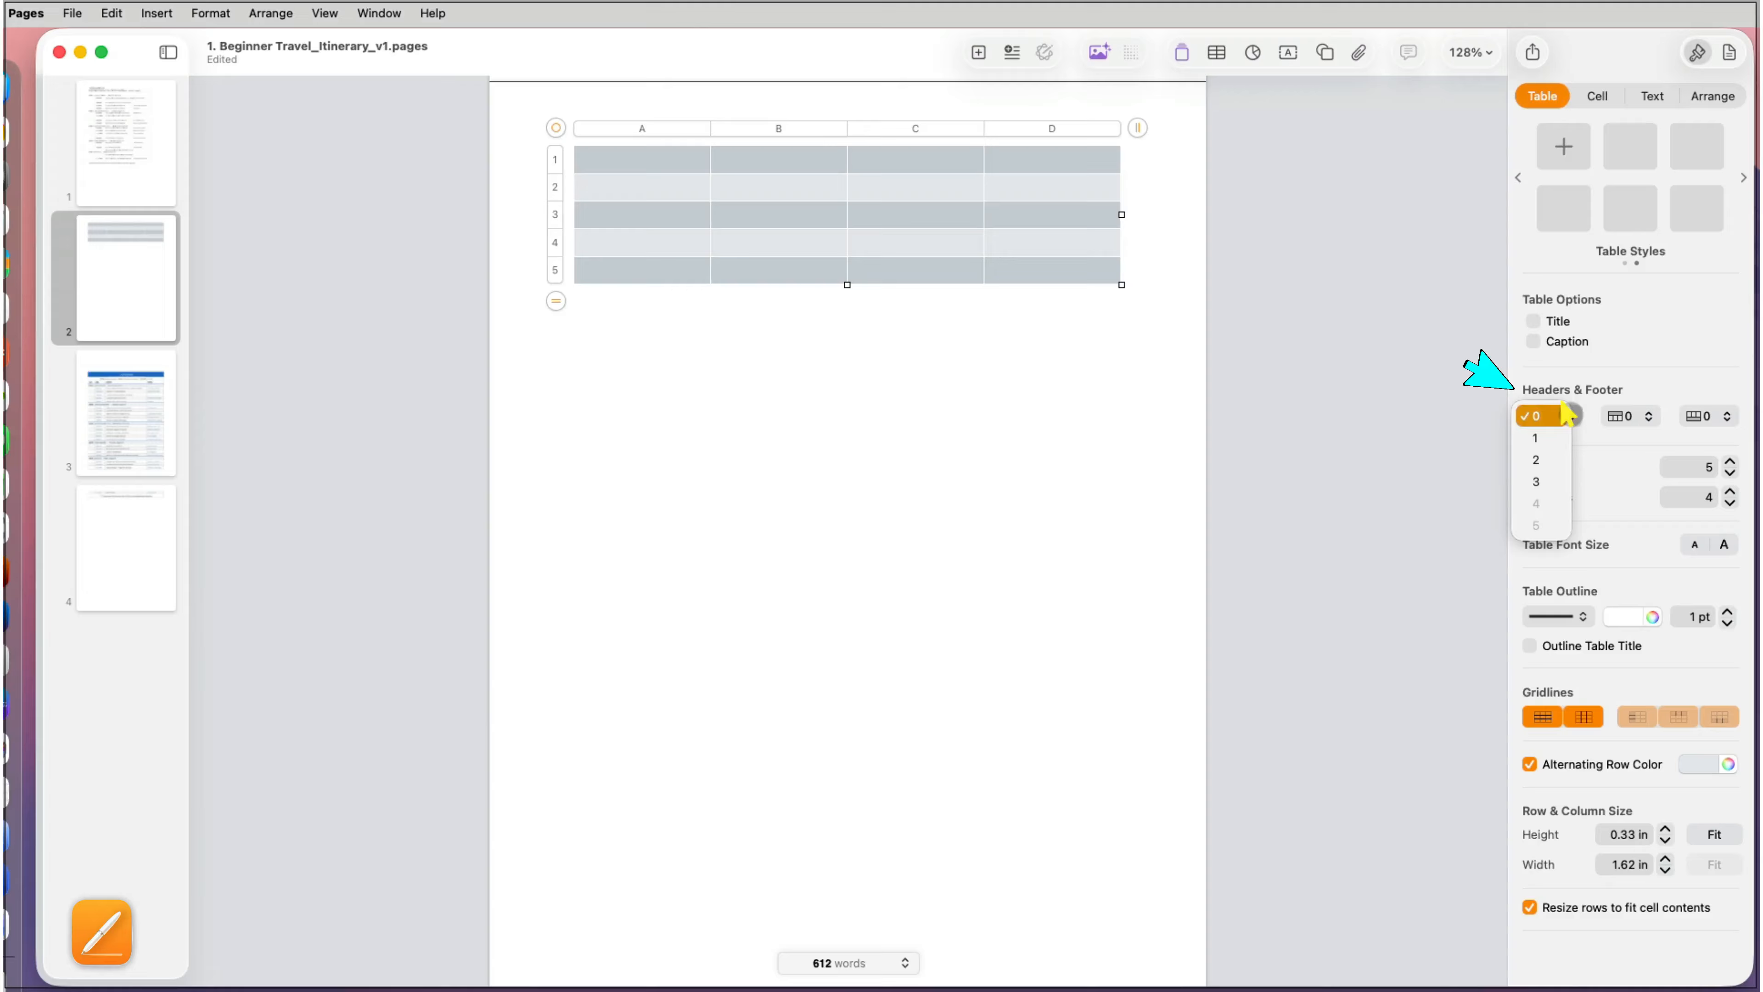
{"action": "left_click", "coordinate": [1544, 437]}
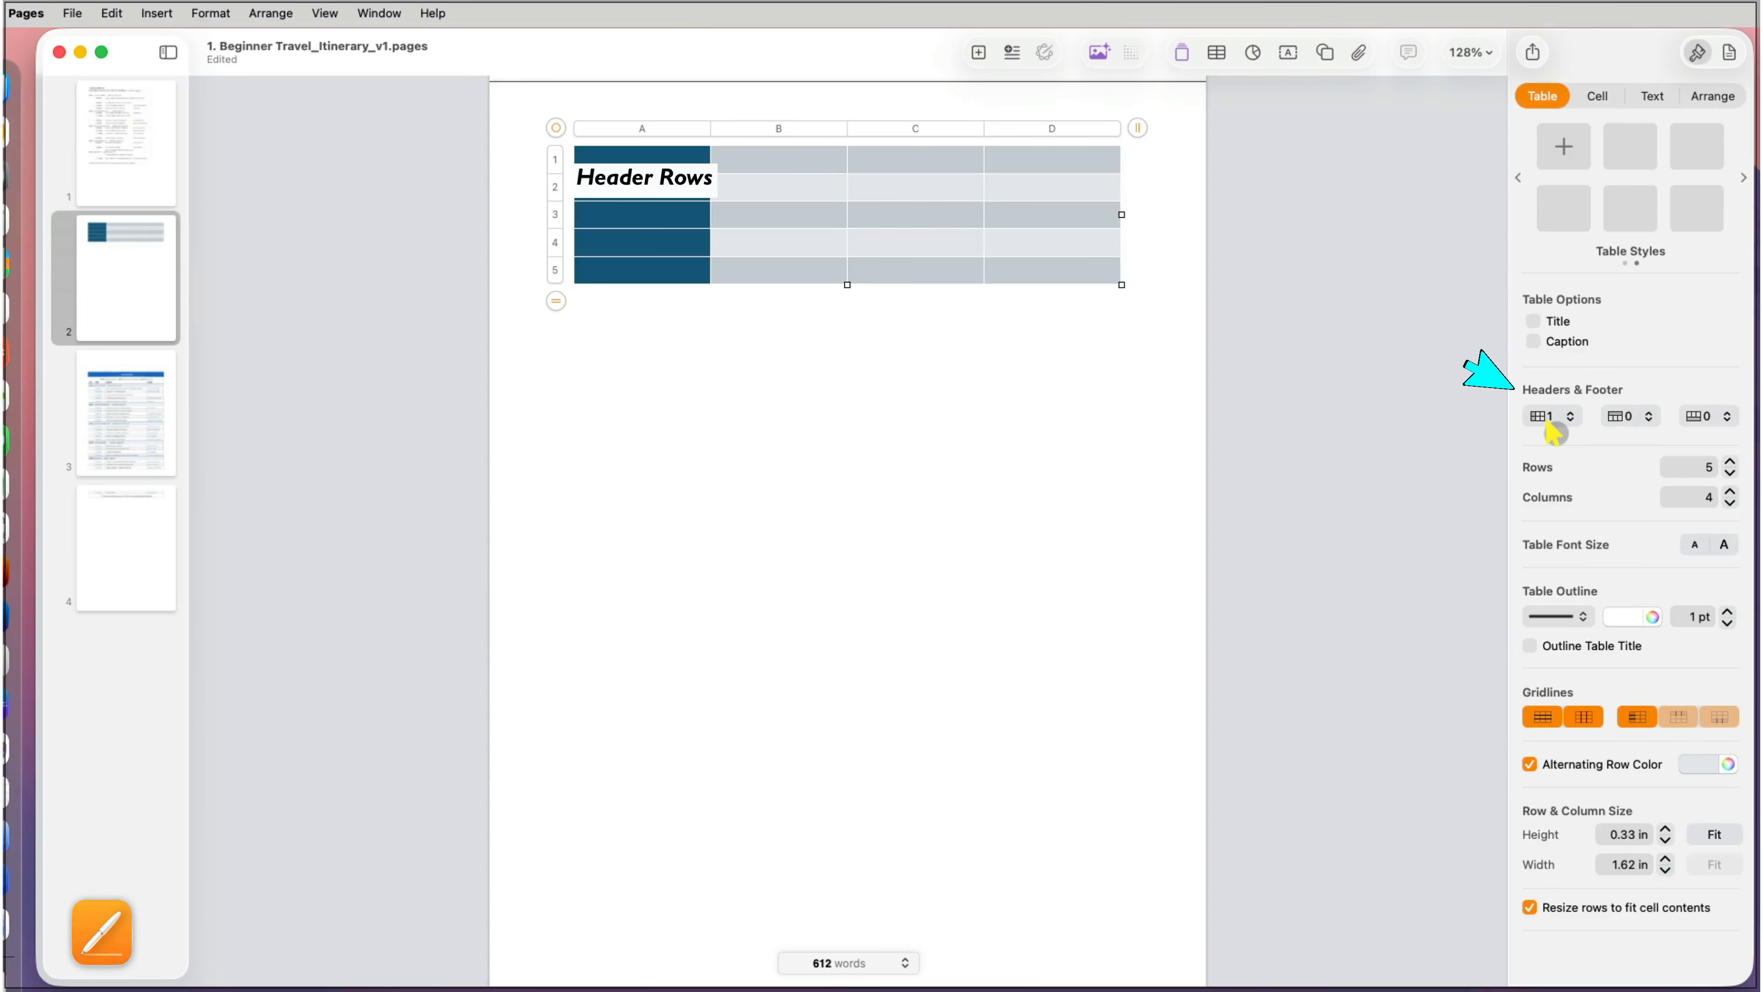
{"action": "left_click", "coordinate": [1648, 415]}
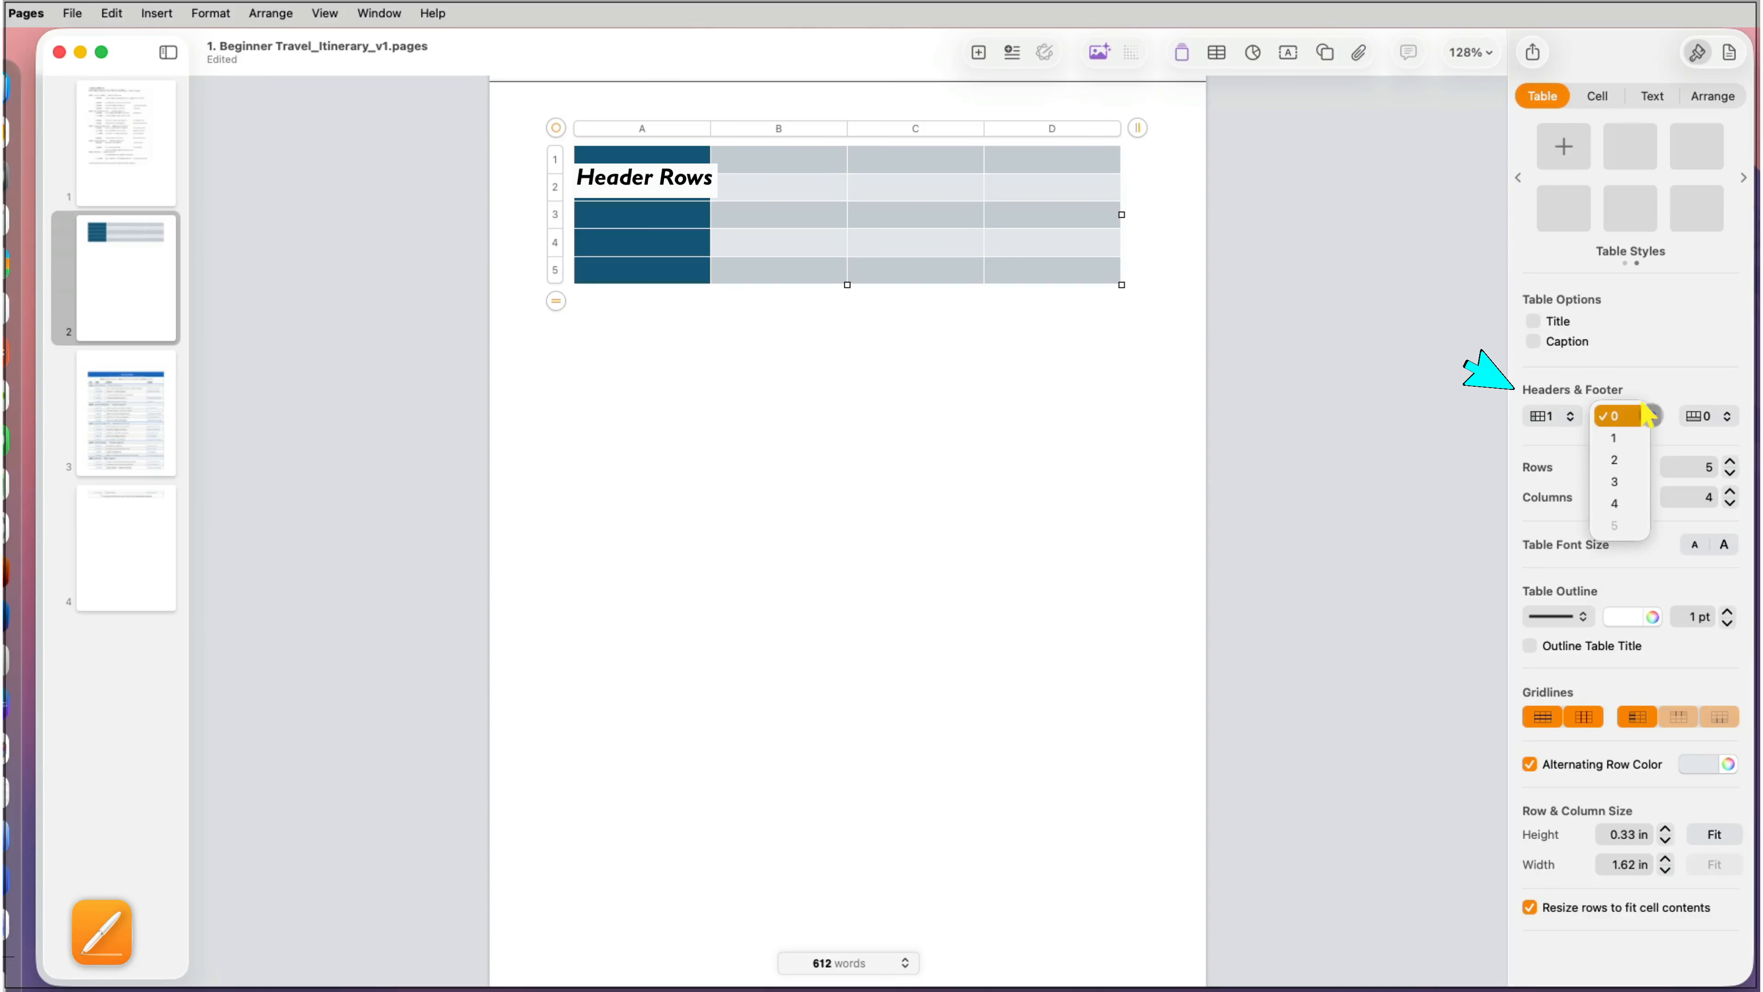
{"action": "left_click", "coordinate": [1634, 437]}
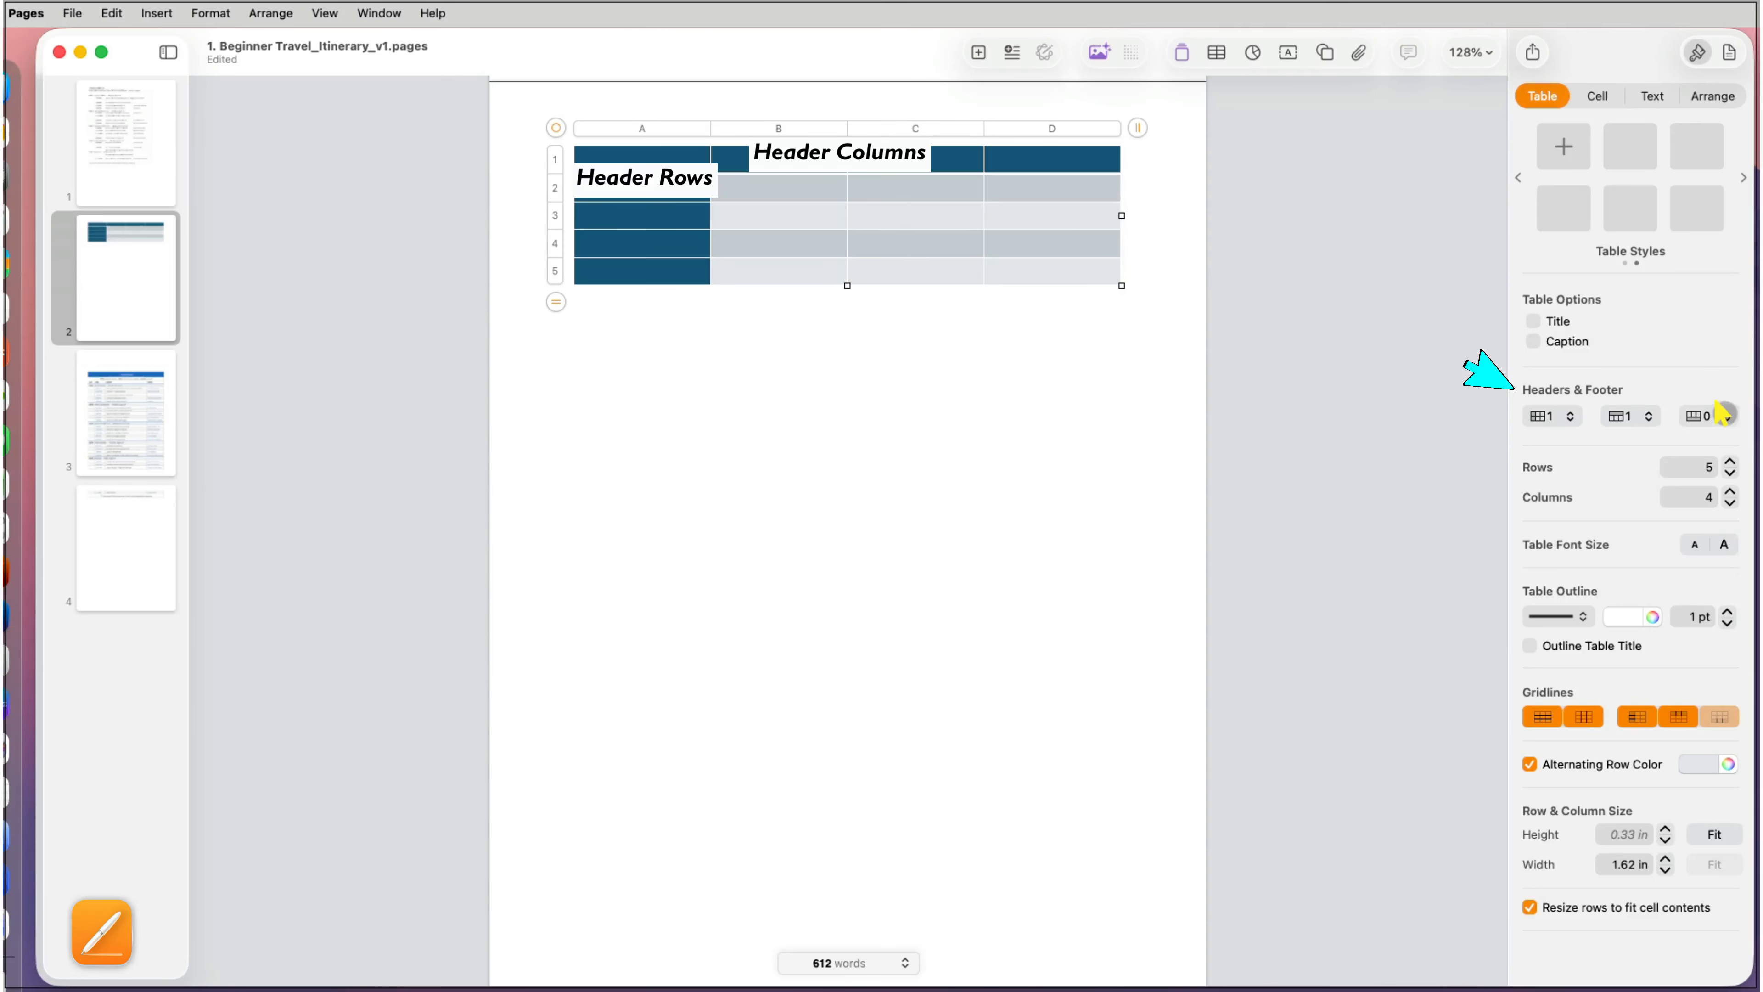
{"action": "left_click", "coordinate": [1719, 414]}
{"action": "left_click", "coordinate": [1706, 430]}
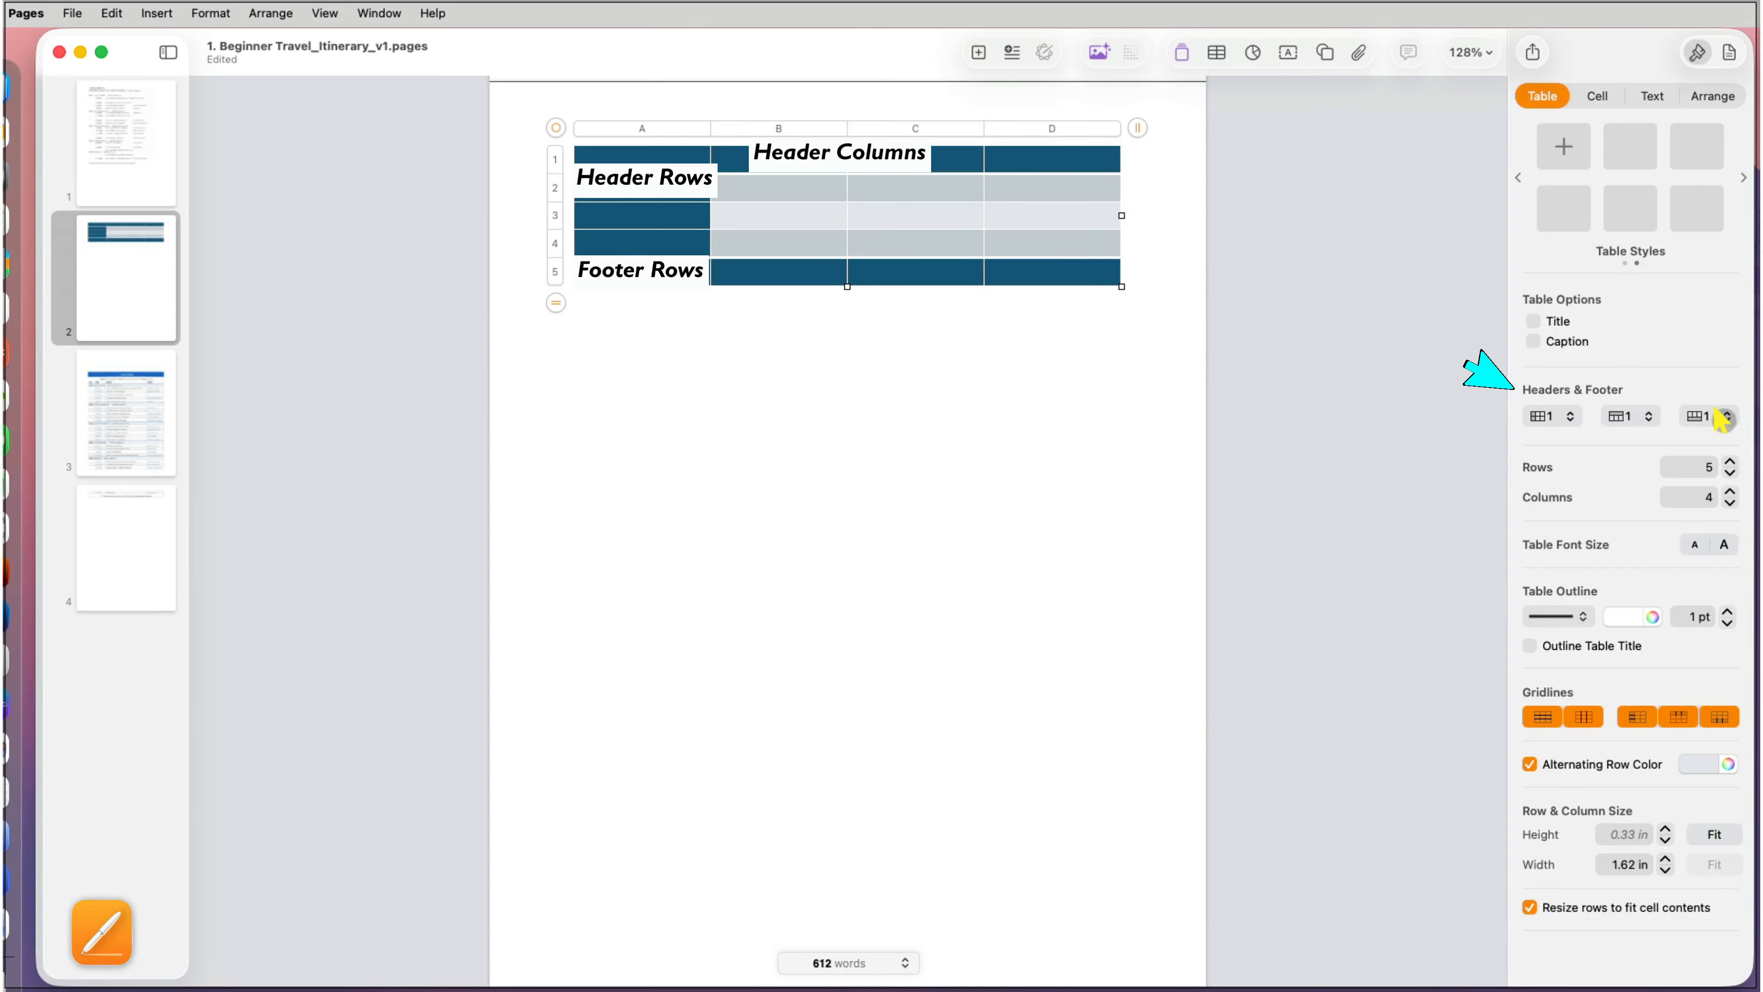
Step: Reset the table's footer rows, header rows and header columns to 0
{"action": "left_click", "coordinate": [1723, 417]}
{"action": "left_click", "coordinate": [1705, 399]}
{"action": "left_click", "coordinate": [1648, 417]}
{"action": "left_click", "coordinate": [1618, 387]}
{"action": "left_click", "coordinate": [1565, 417]}
{"action": "left_click", "coordinate": [1539, 387]}
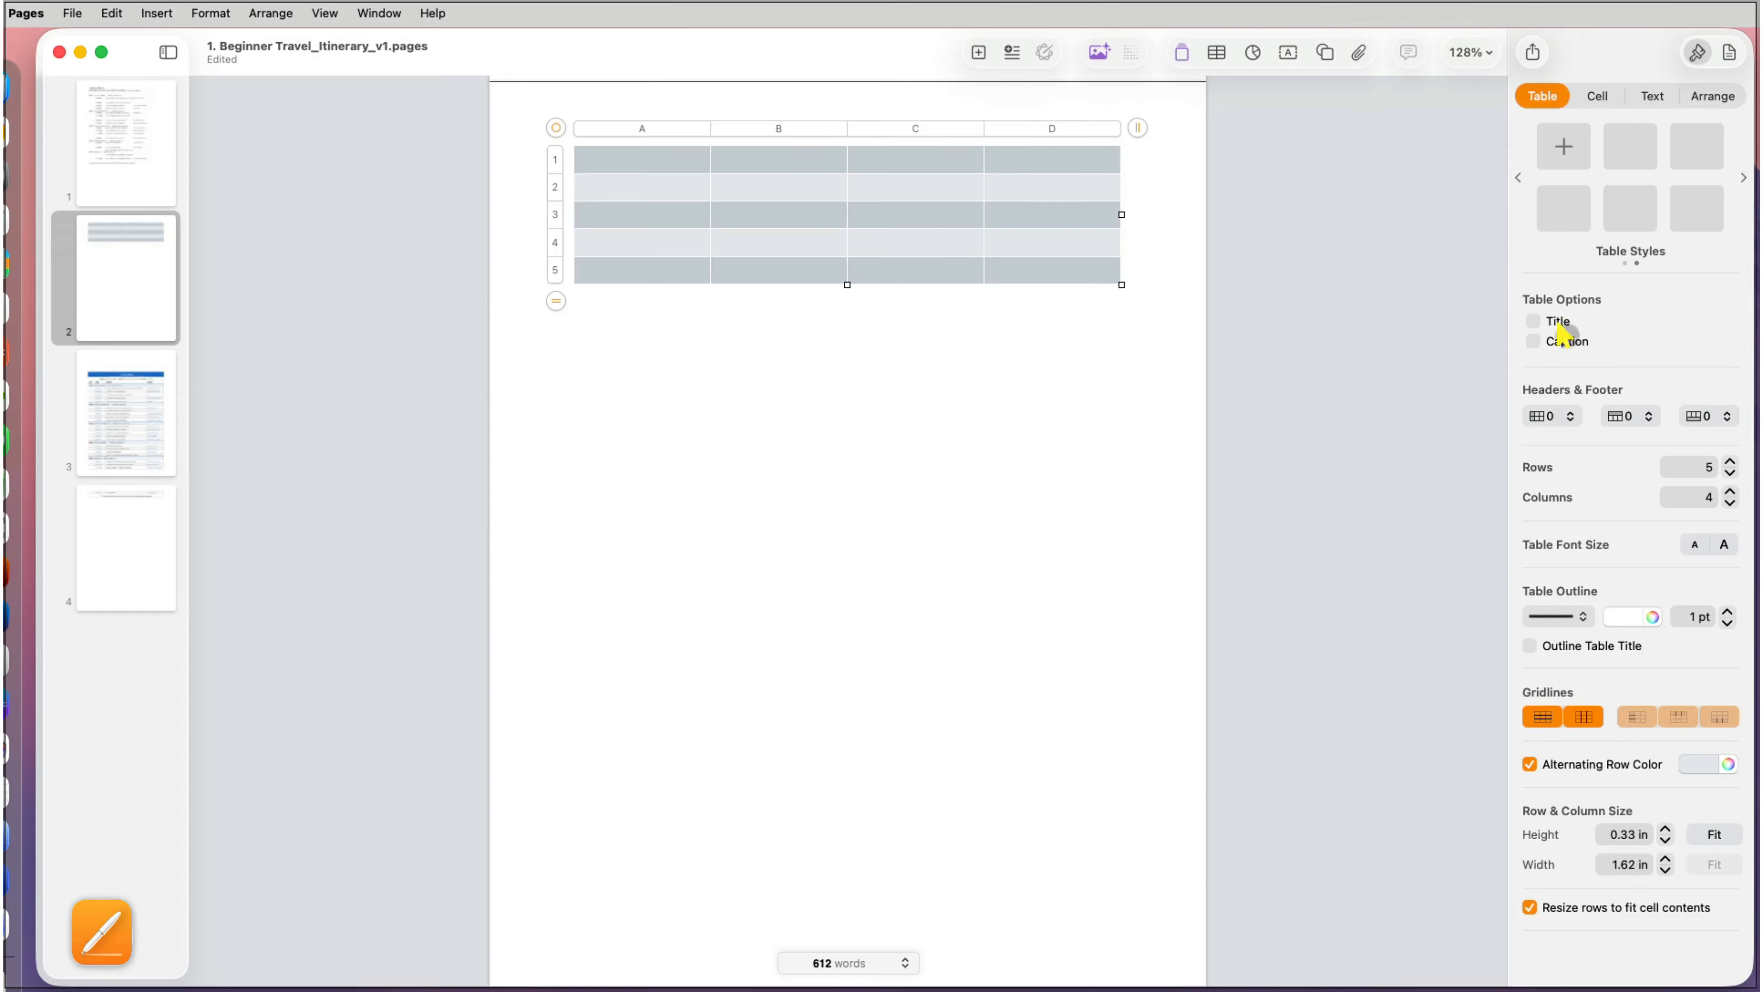
Step: Set the table's cells to No Fill and apply black 0.5 pt borders to all cell edges
{"action": "left_click", "coordinate": [1596, 96]}
{"action": "left_click", "coordinate": [1554, 260]}
{"action": "left_click", "coordinate": [1540, 236]}
{"action": "left_click", "coordinate": [1584, 329]}
{"action": "left_click", "coordinate": [1631, 386]}
{"action": "left_click", "coordinate": [1579, 510]}
{"action": "left_click", "coordinate": [1731, 393]}
{"action": "left_click", "coordinate": [1731, 392]}
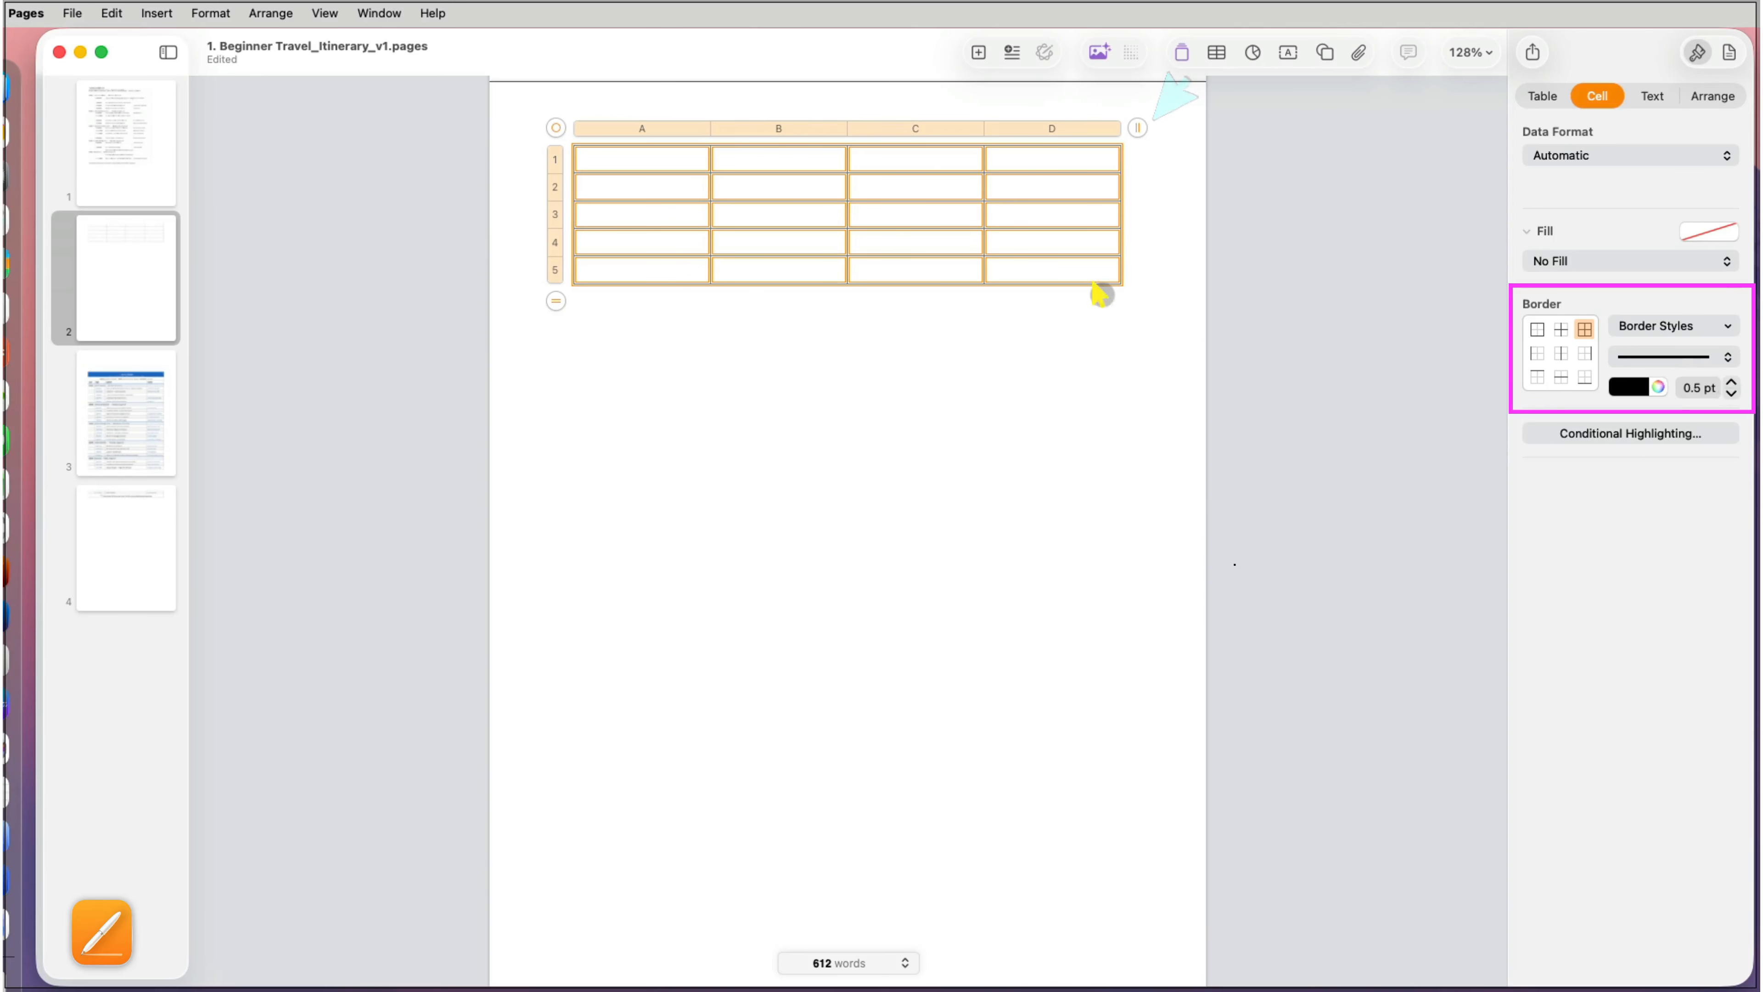
Step: Try increasing the table's column count and bring it back to 4 columns
{"action": "left_click", "coordinate": [1095, 286]}
{"action": "left_click", "coordinate": [1136, 128]}
{"action": "left_click", "coordinate": [1139, 125]}
{"action": "left_click", "coordinate": [1137, 123]}
{"action": "left_click", "coordinate": [1138, 134]}
{"action": "left_click", "coordinate": [1137, 134]}
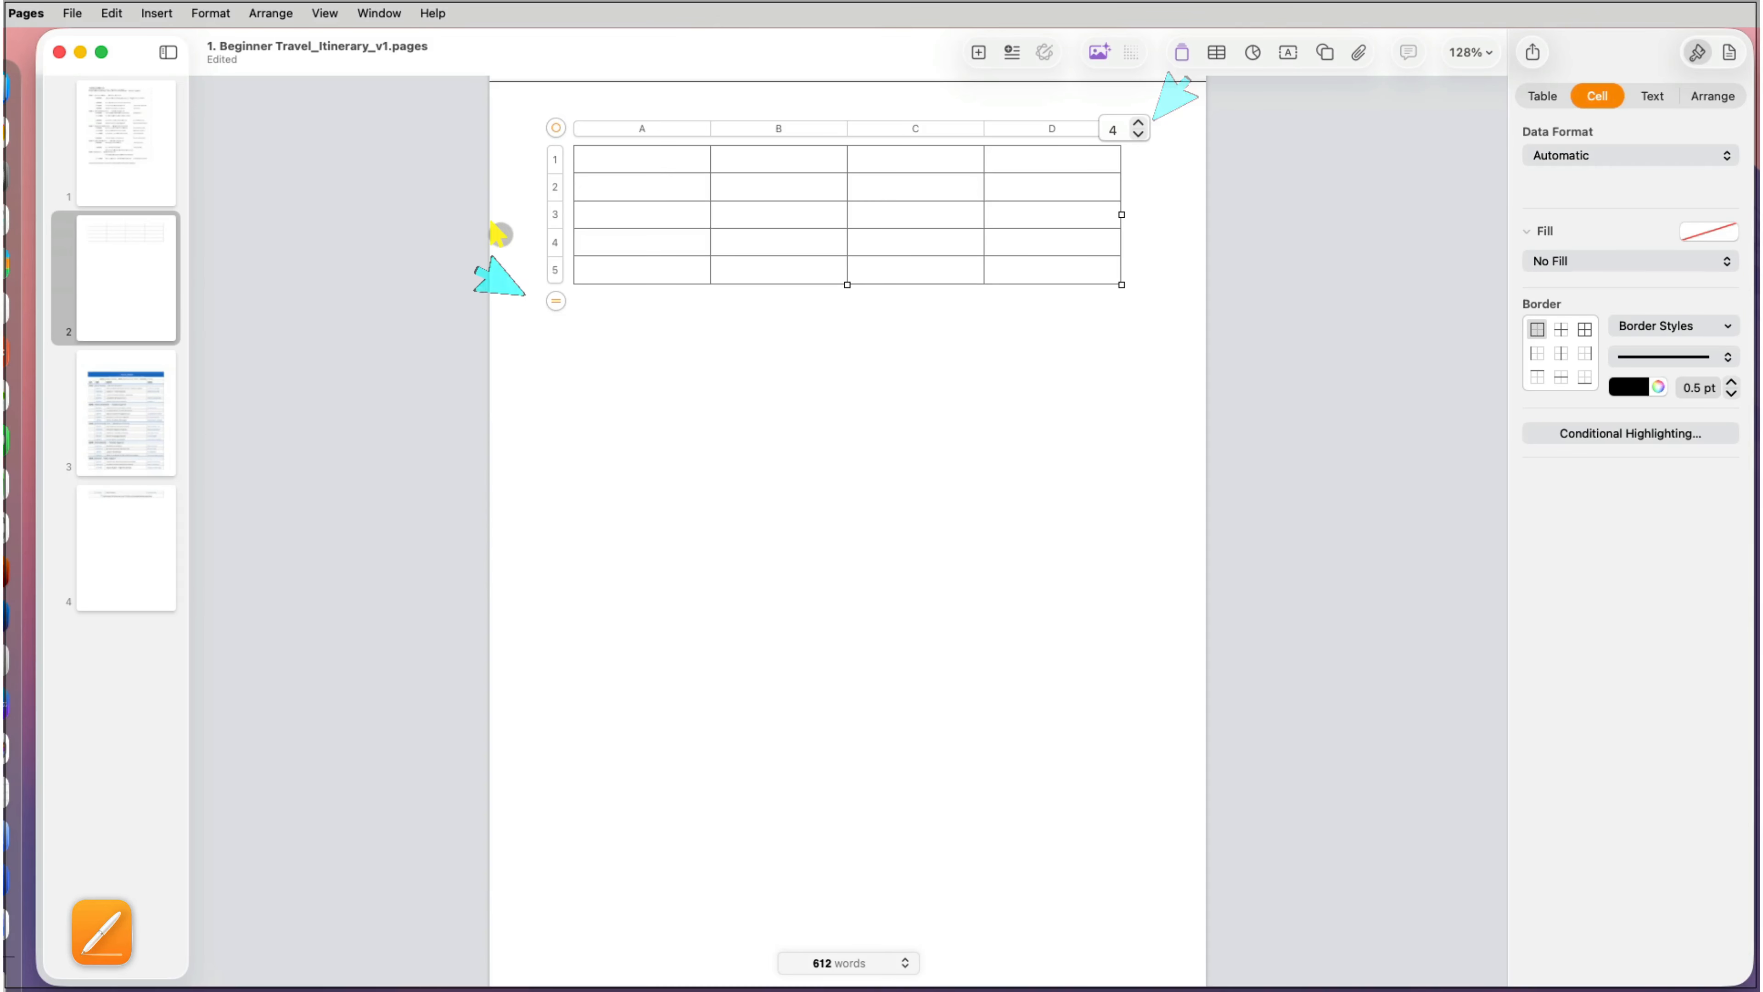
Step: Increase the table to 8 rows
{"action": "left_click", "coordinate": [555, 301]}
{"action": "left_click", "coordinate": [555, 295]}
{"action": "left_click", "coordinate": [555, 295]}
{"action": "left_click", "coordinate": [555, 295]}
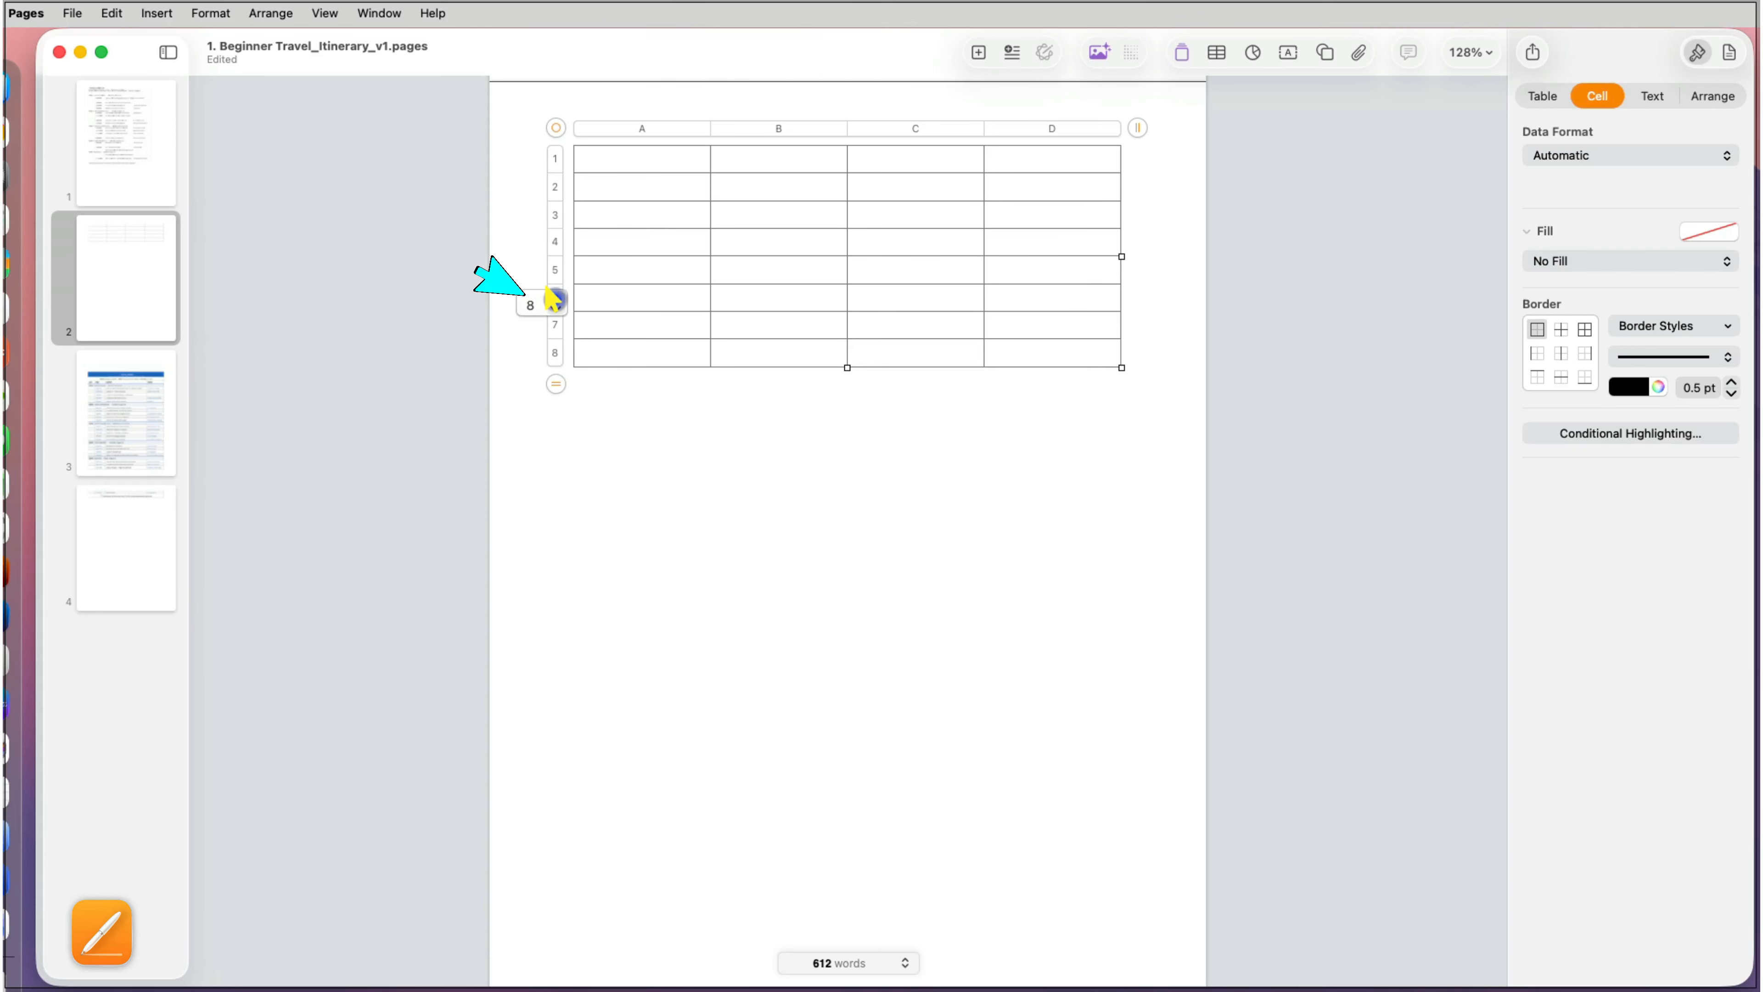